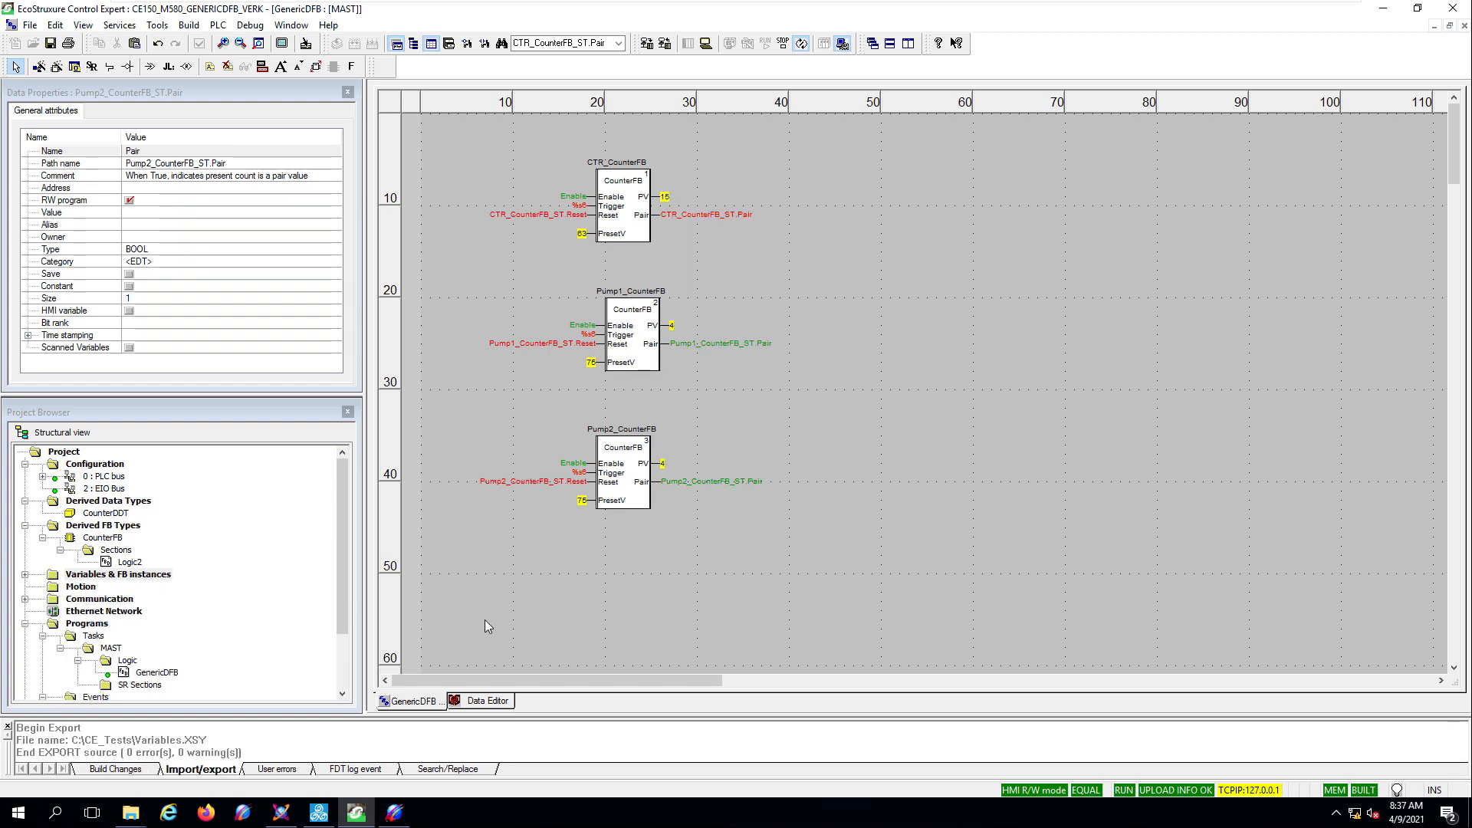
# - Add an element named Multiplier of type INT to the CounterDDT structure, accepting the offline-build modification
pyautogui.click(478, 702)
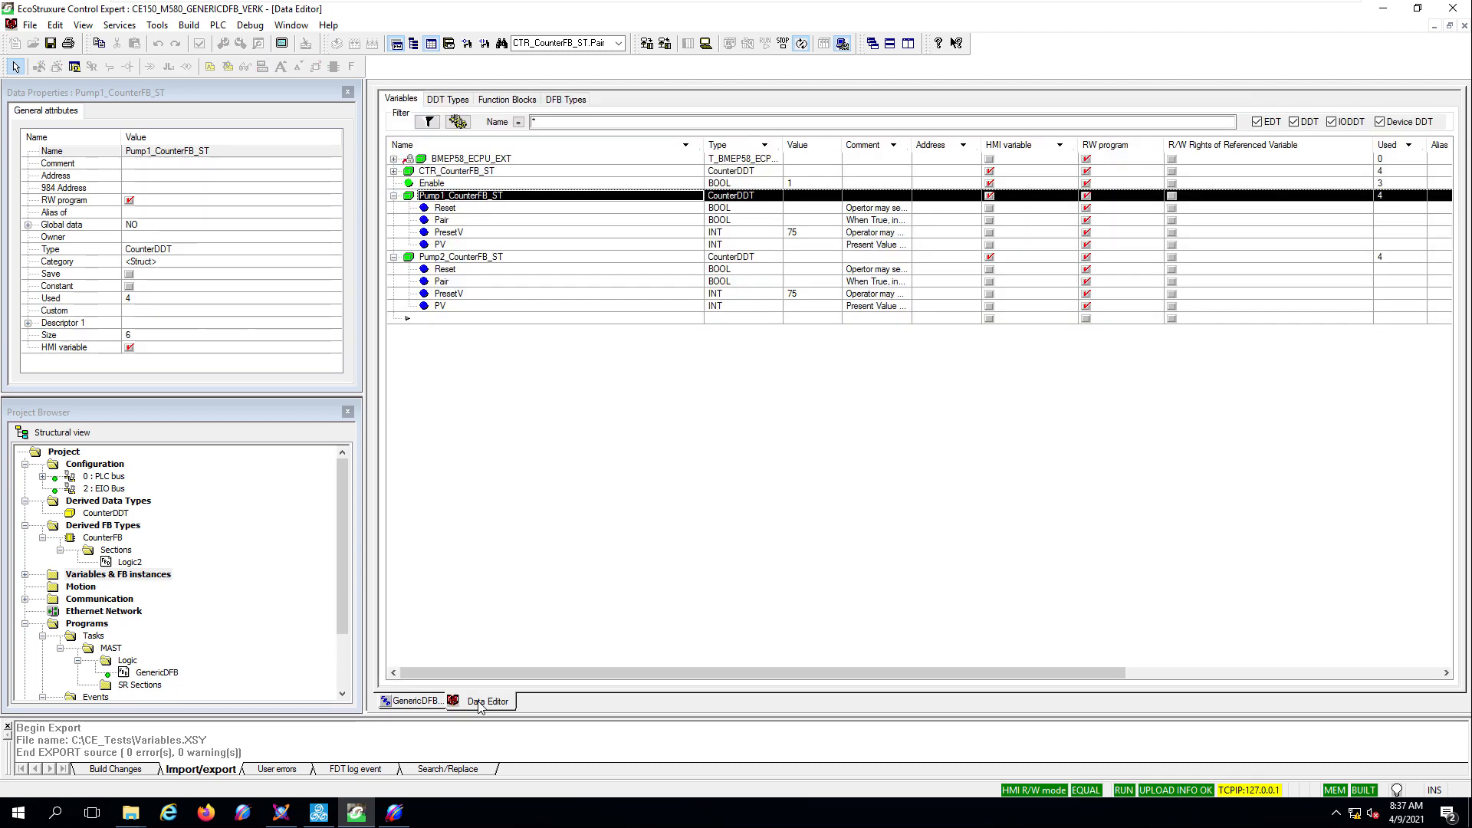
pyautogui.click(458, 100)
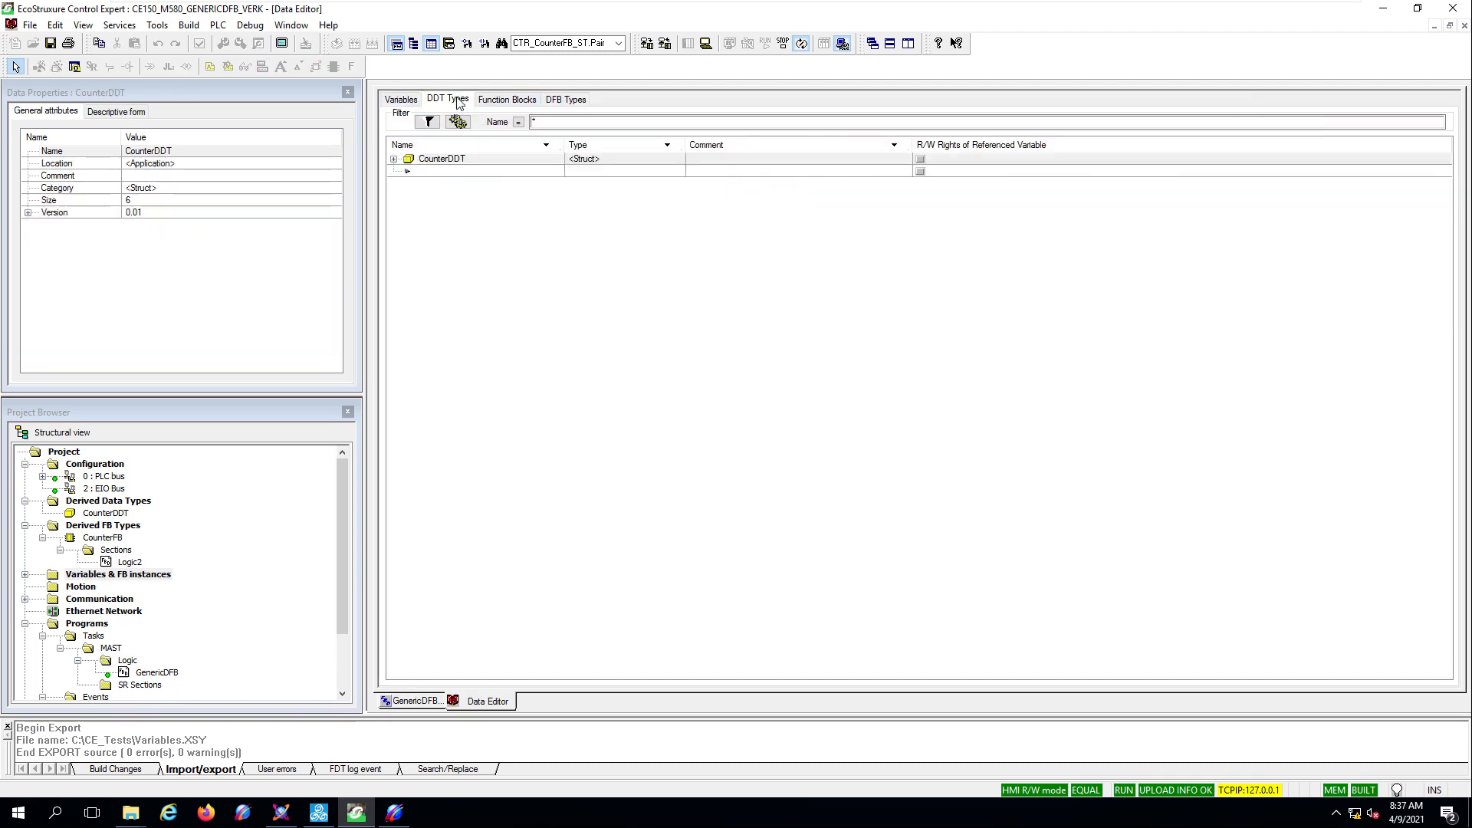
pyautogui.click(394, 159)
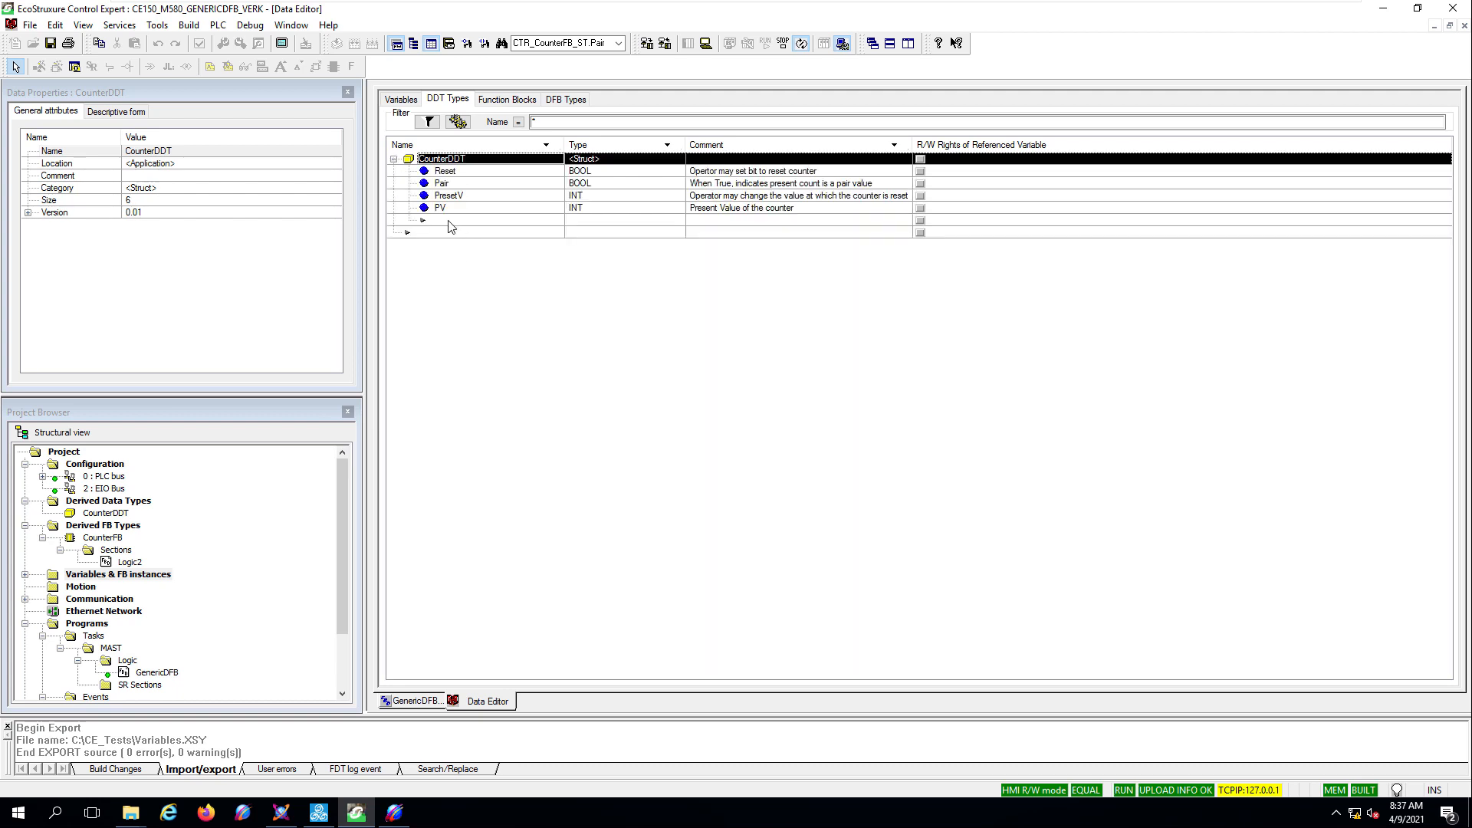
pyautogui.click(457, 220)
pyautogui.click(458, 221)
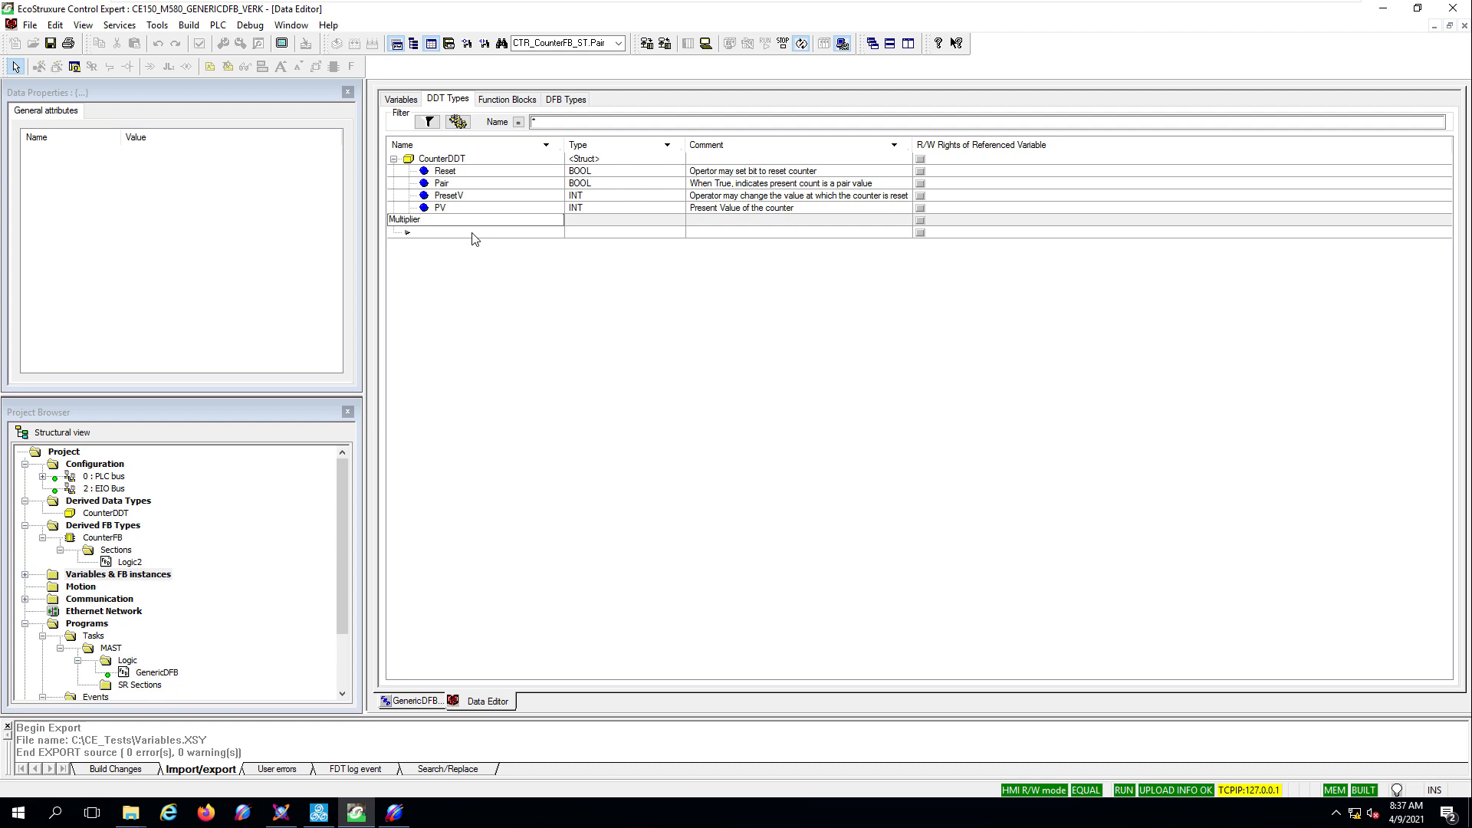
pyautogui.press('Return')
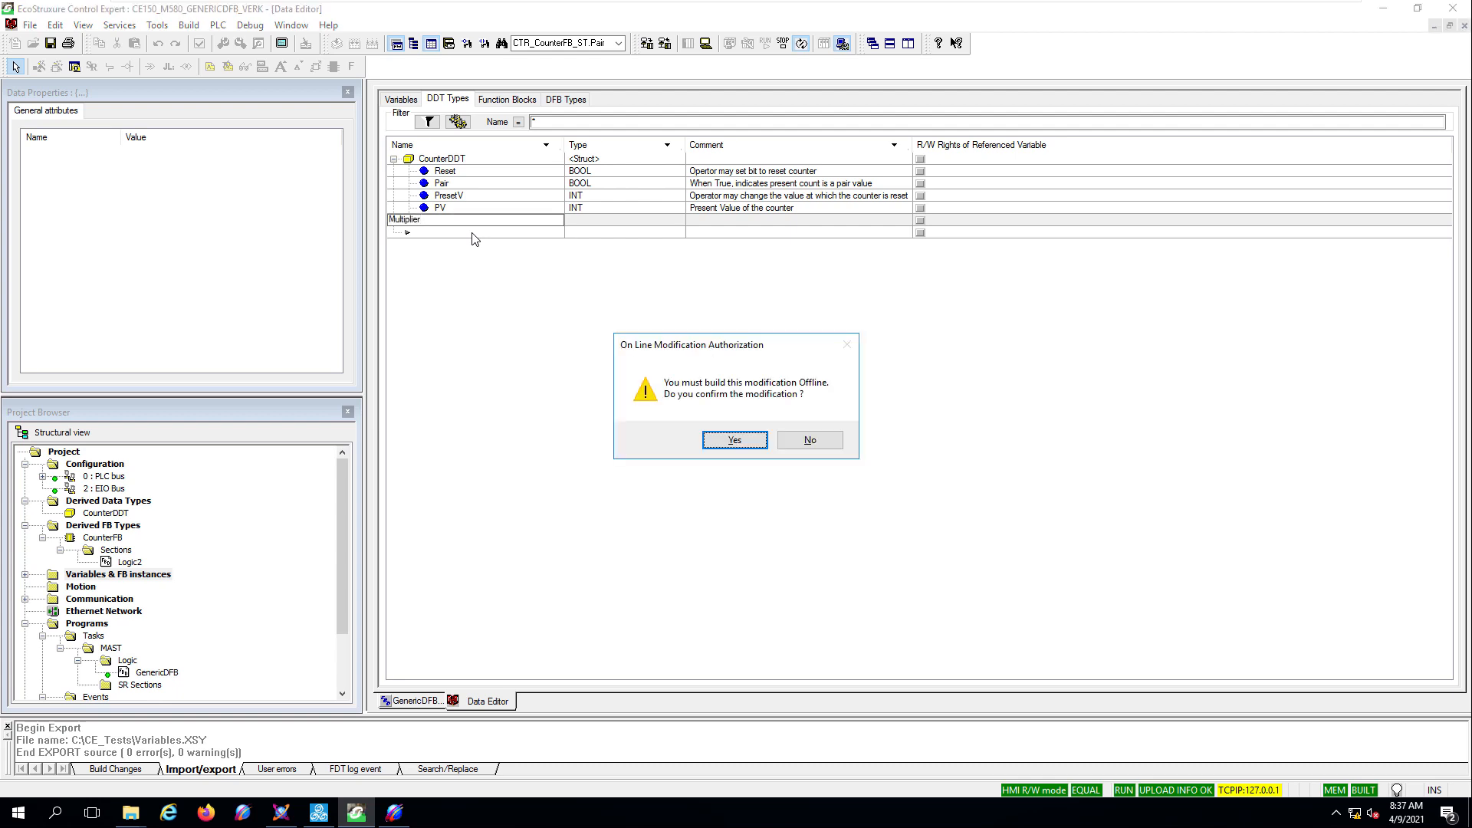
pyautogui.click(742, 442)
pyautogui.click(605, 223)
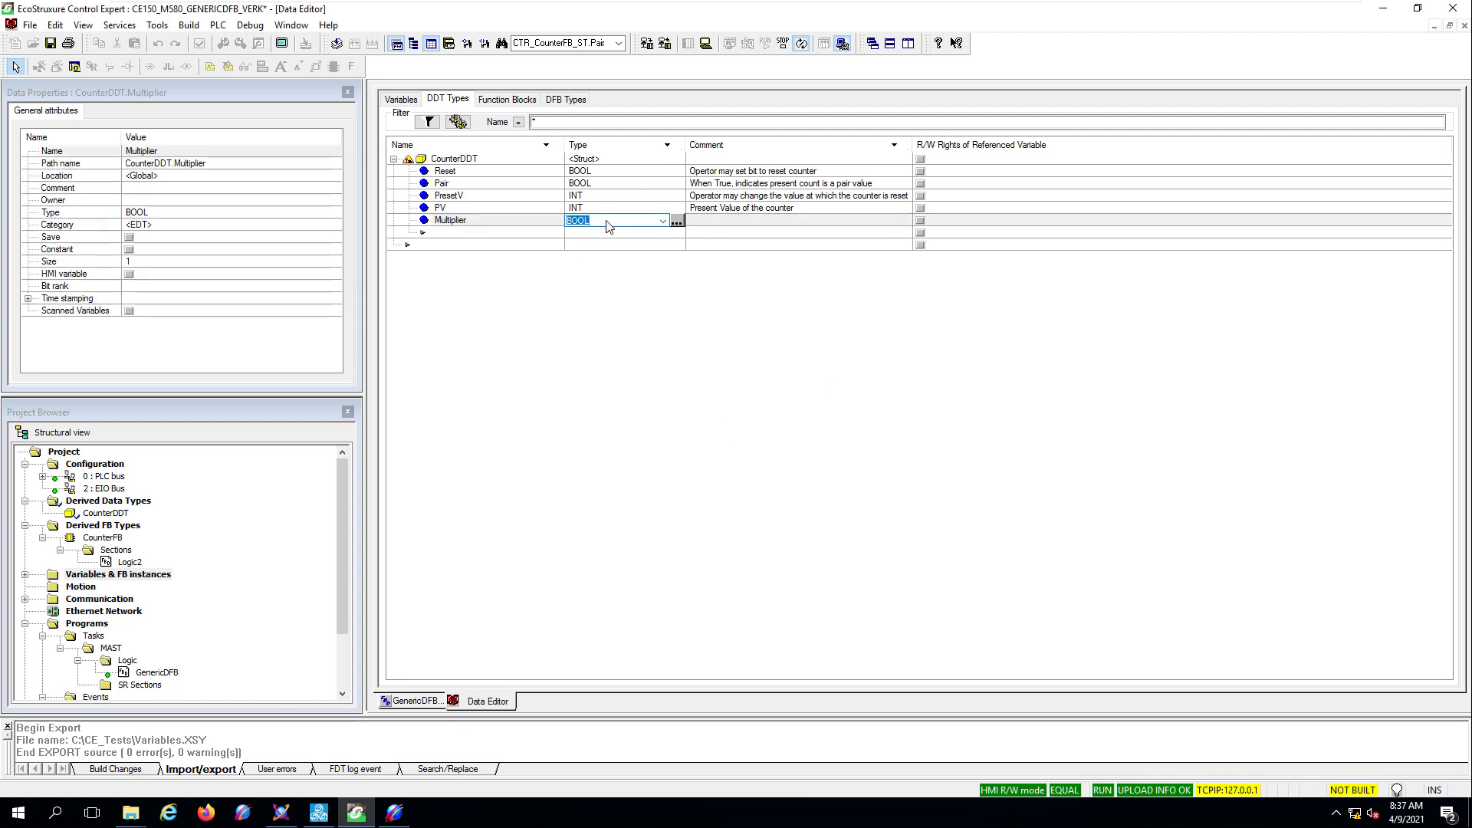
pyautogui.write('INT')
pyautogui.press('Return')
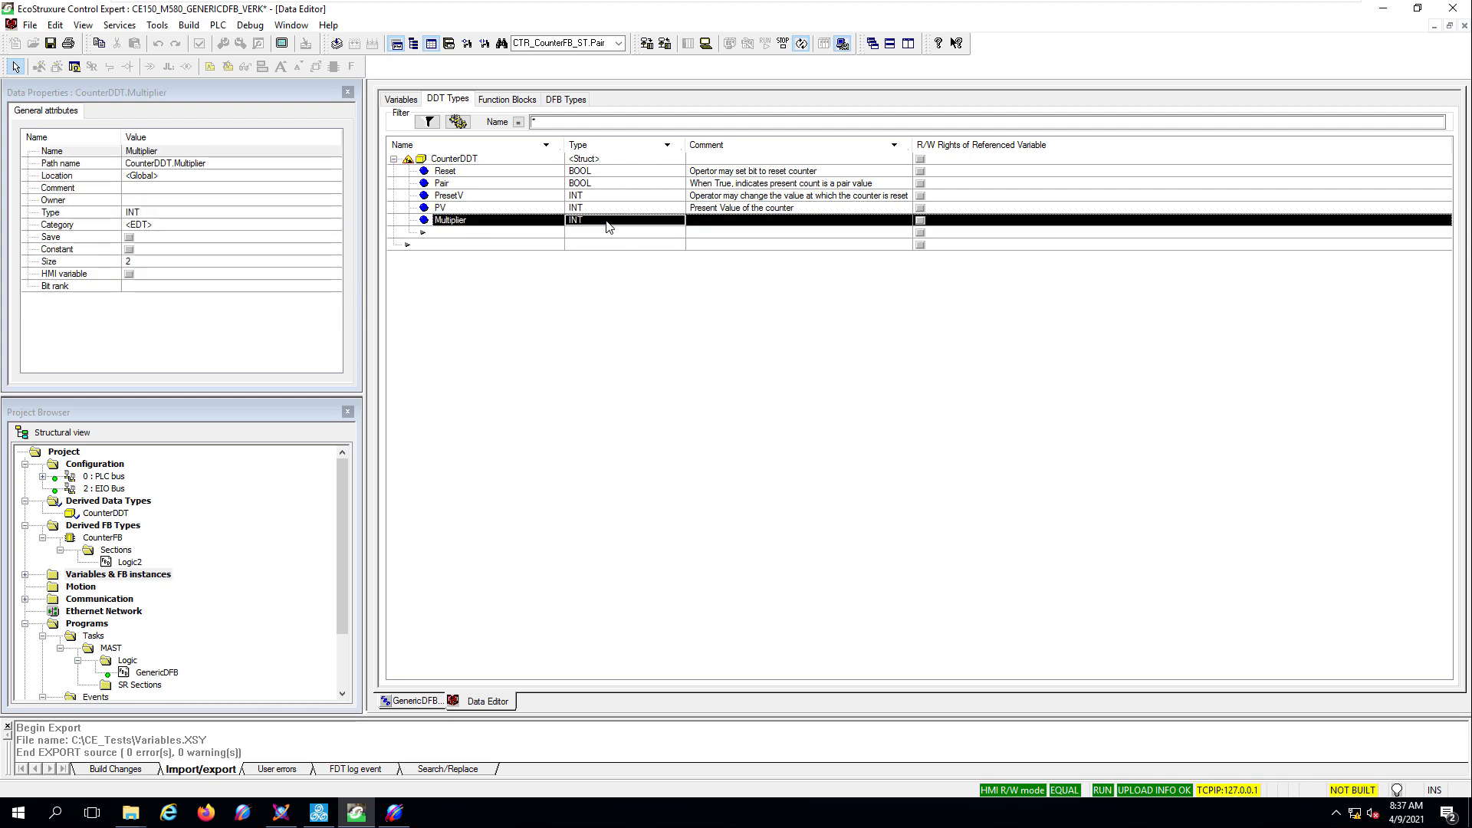
# - Add an element named Result of type REAL to the CounterDDT structure
pyautogui.click(478, 232)
pyautogui.click(478, 232)
pyautogui.write('Resu')
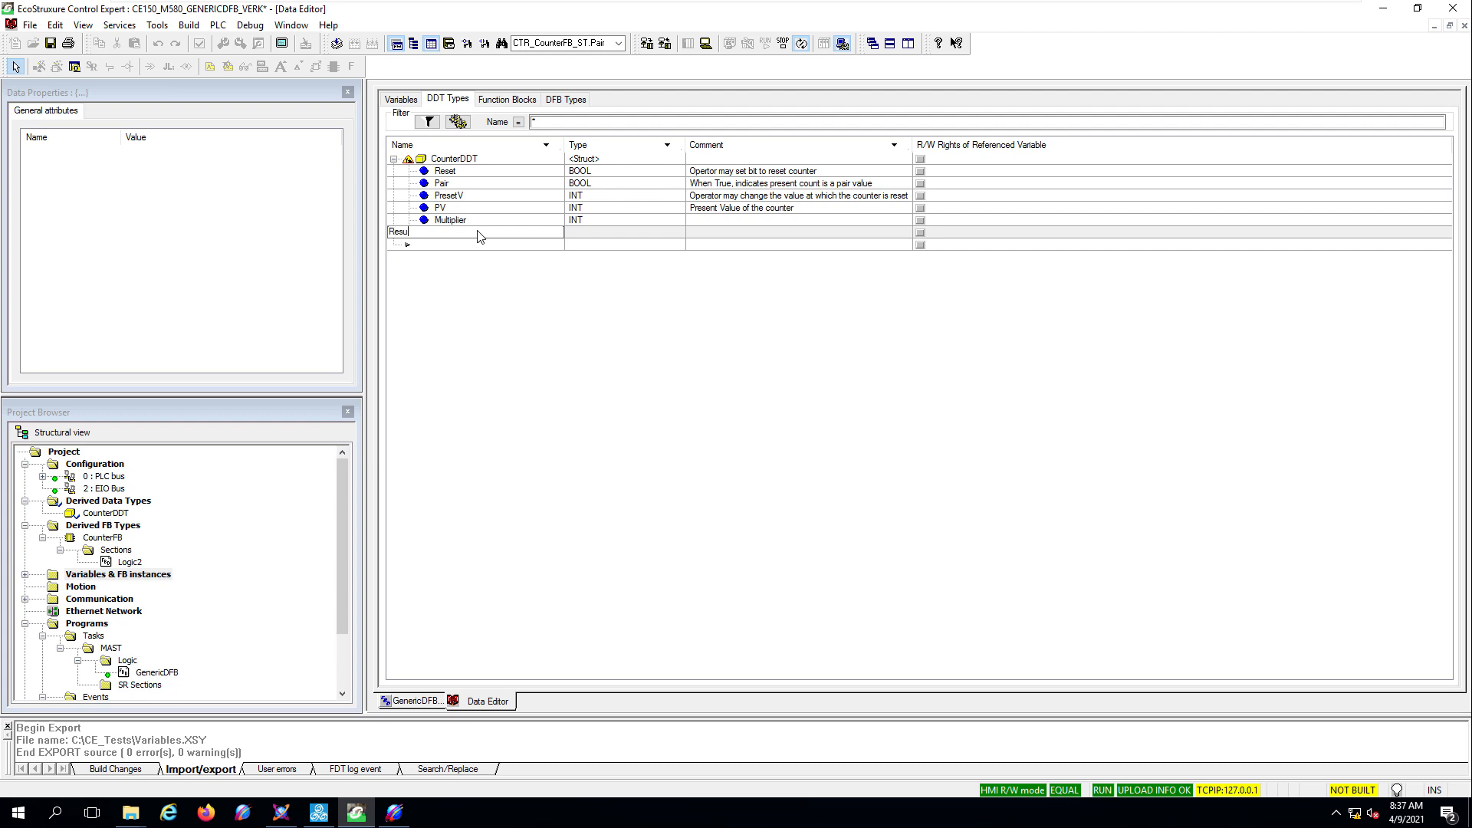
pyautogui.write('lt')
pyautogui.press('Return')
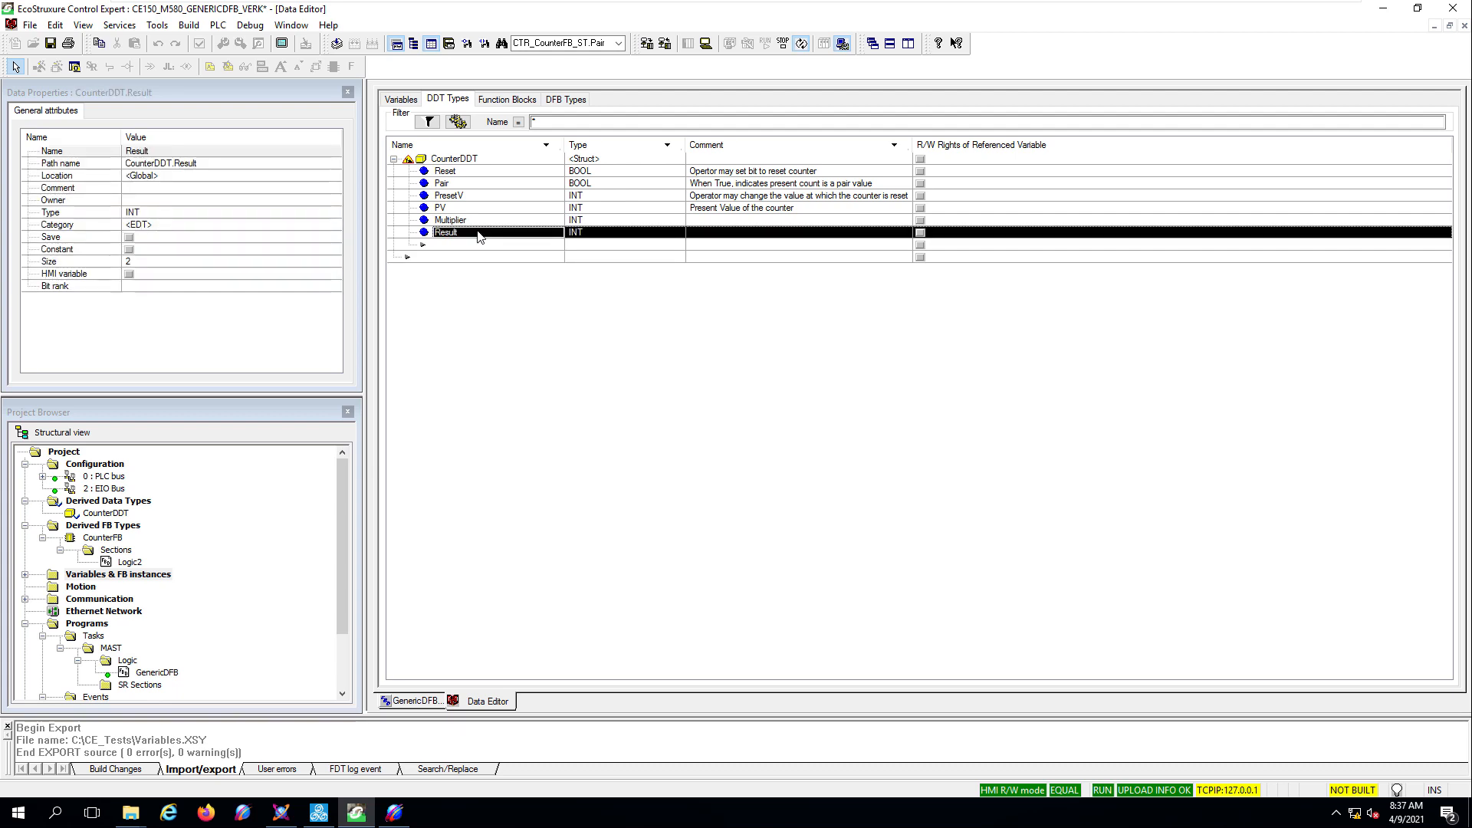
pyautogui.click(607, 237)
pyautogui.write('REAL')
pyautogui.press('Return')
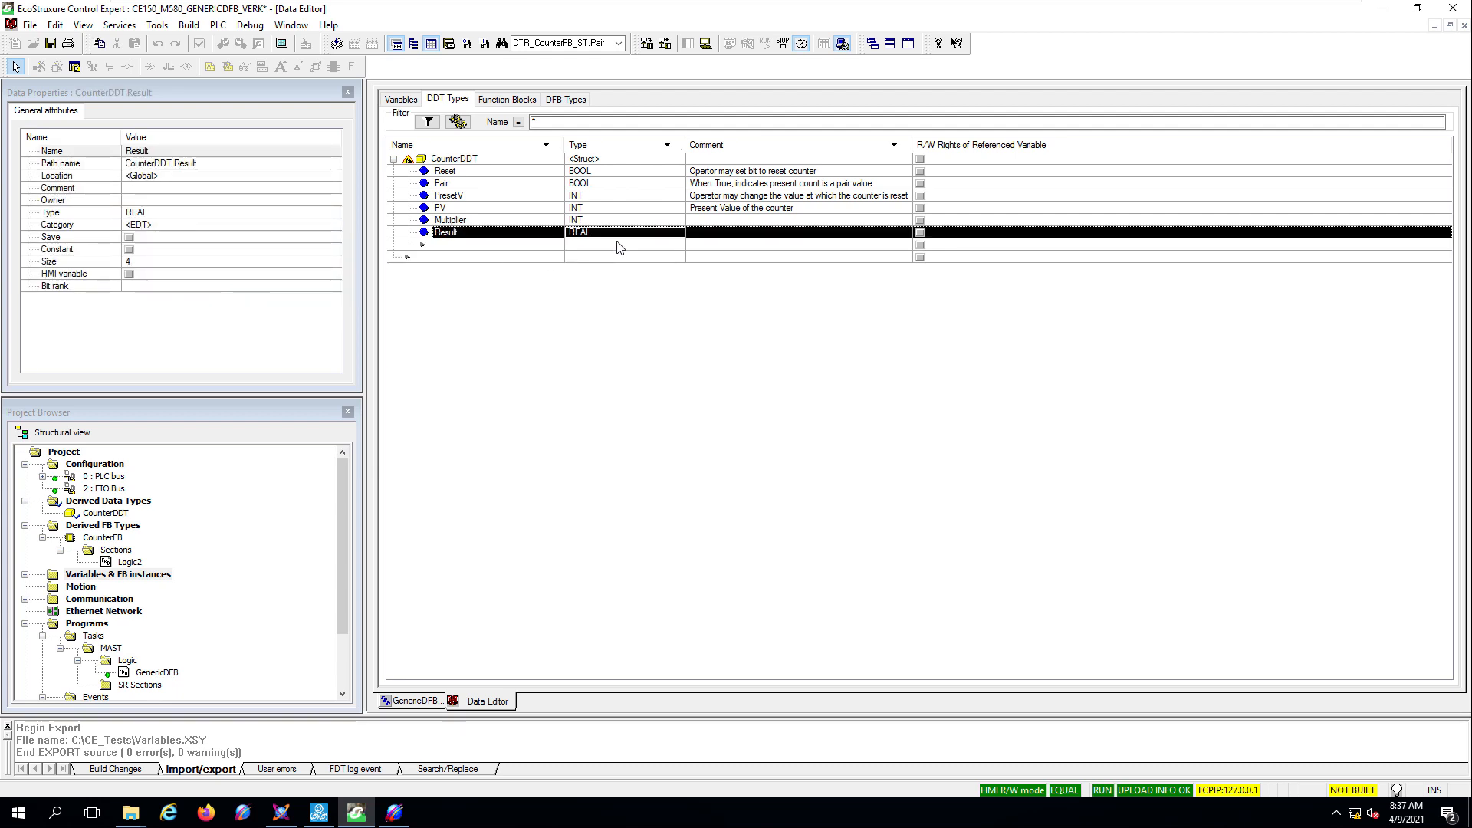
# - Disconnect from the PLC, build the project changes and expand CounterDDT again
pyautogui.click(218, 24)
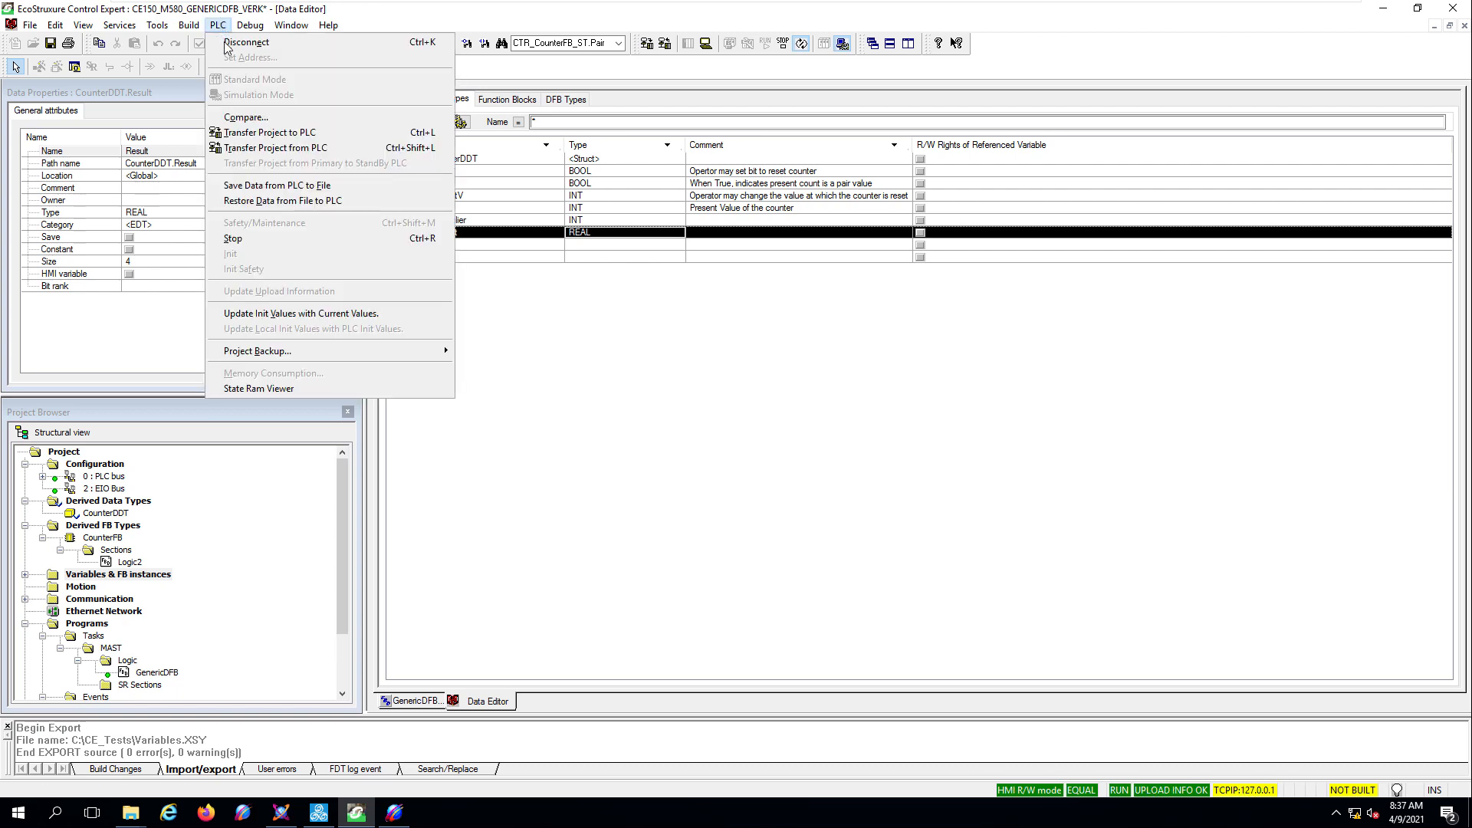
pyautogui.click(229, 43)
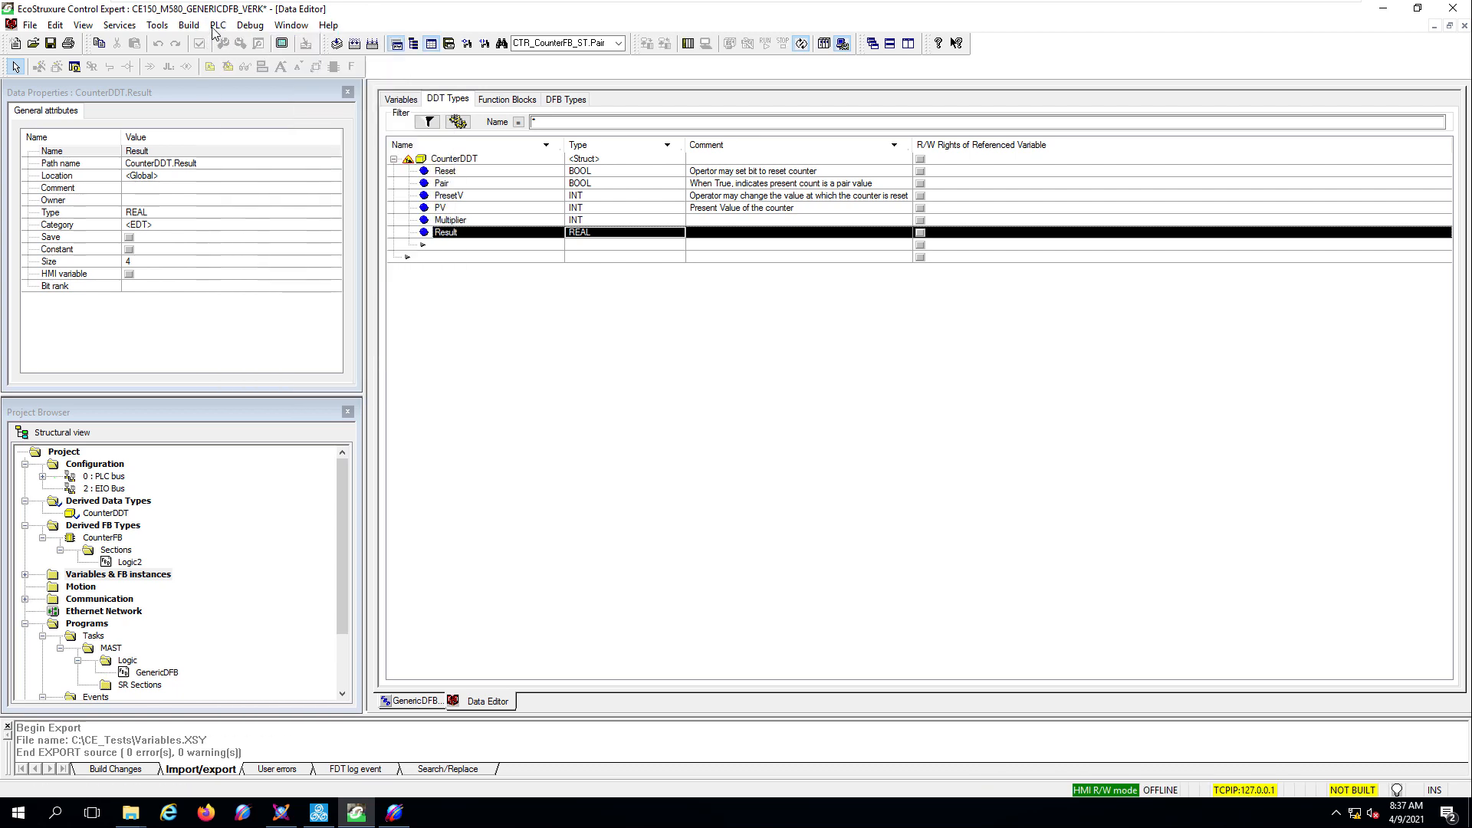
pyautogui.click(189, 24)
pyautogui.click(204, 73)
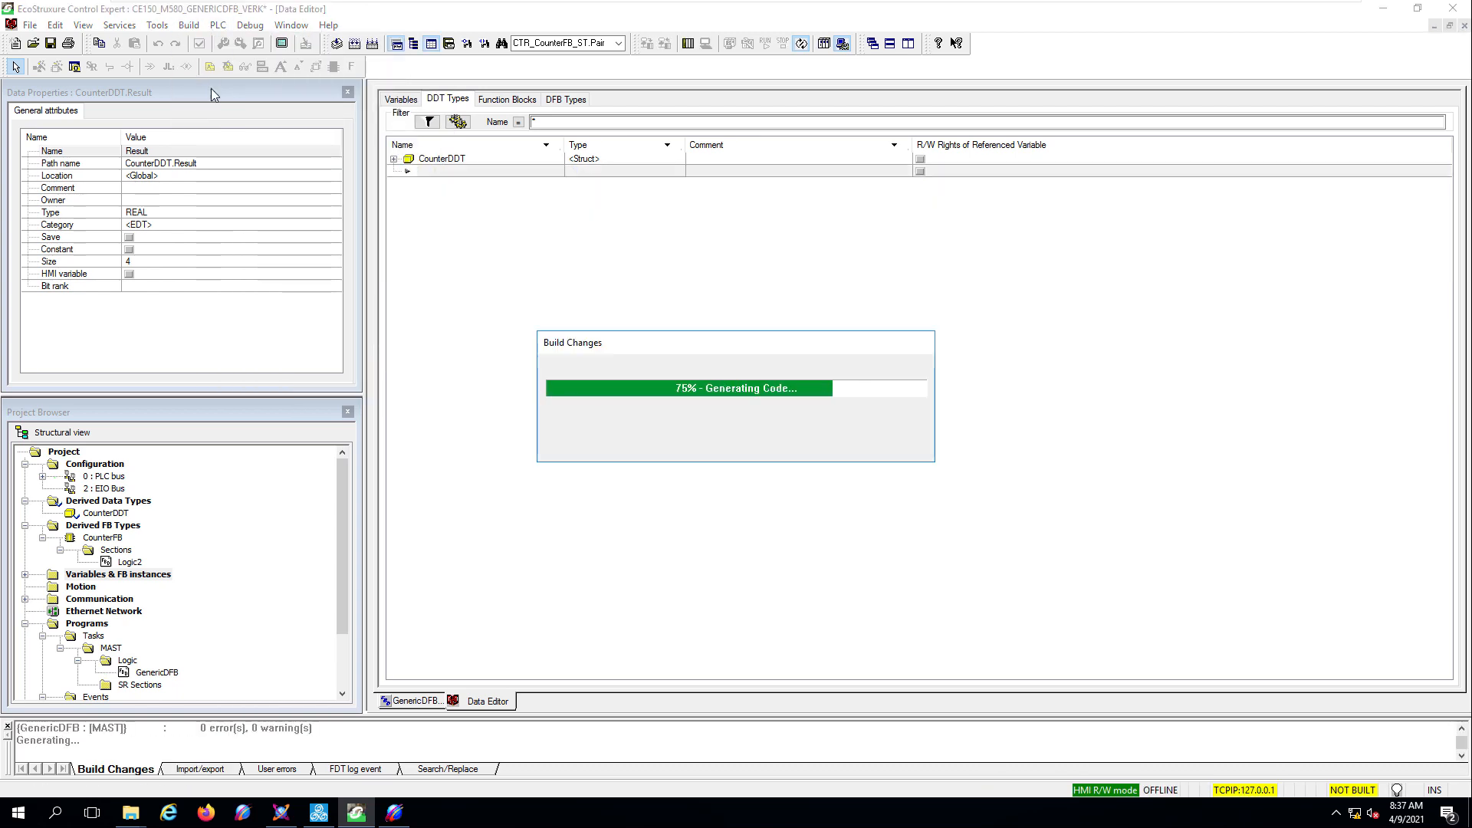
pyautogui.click(393, 159)
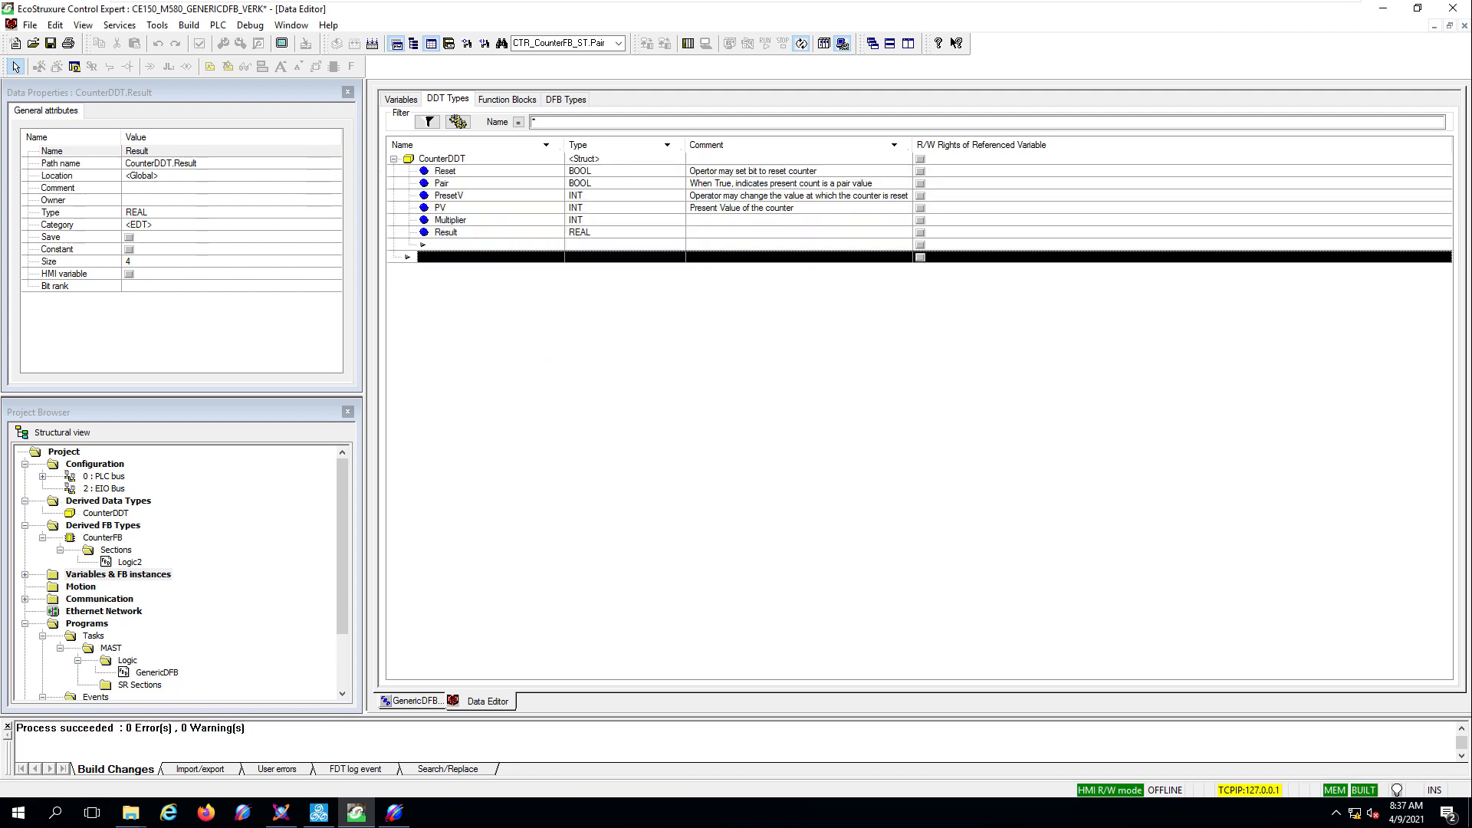
# - Add an input named Multiplier to the CounterFB DFB type, with pin number 6 and type INT
pyautogui.click(566, 100)
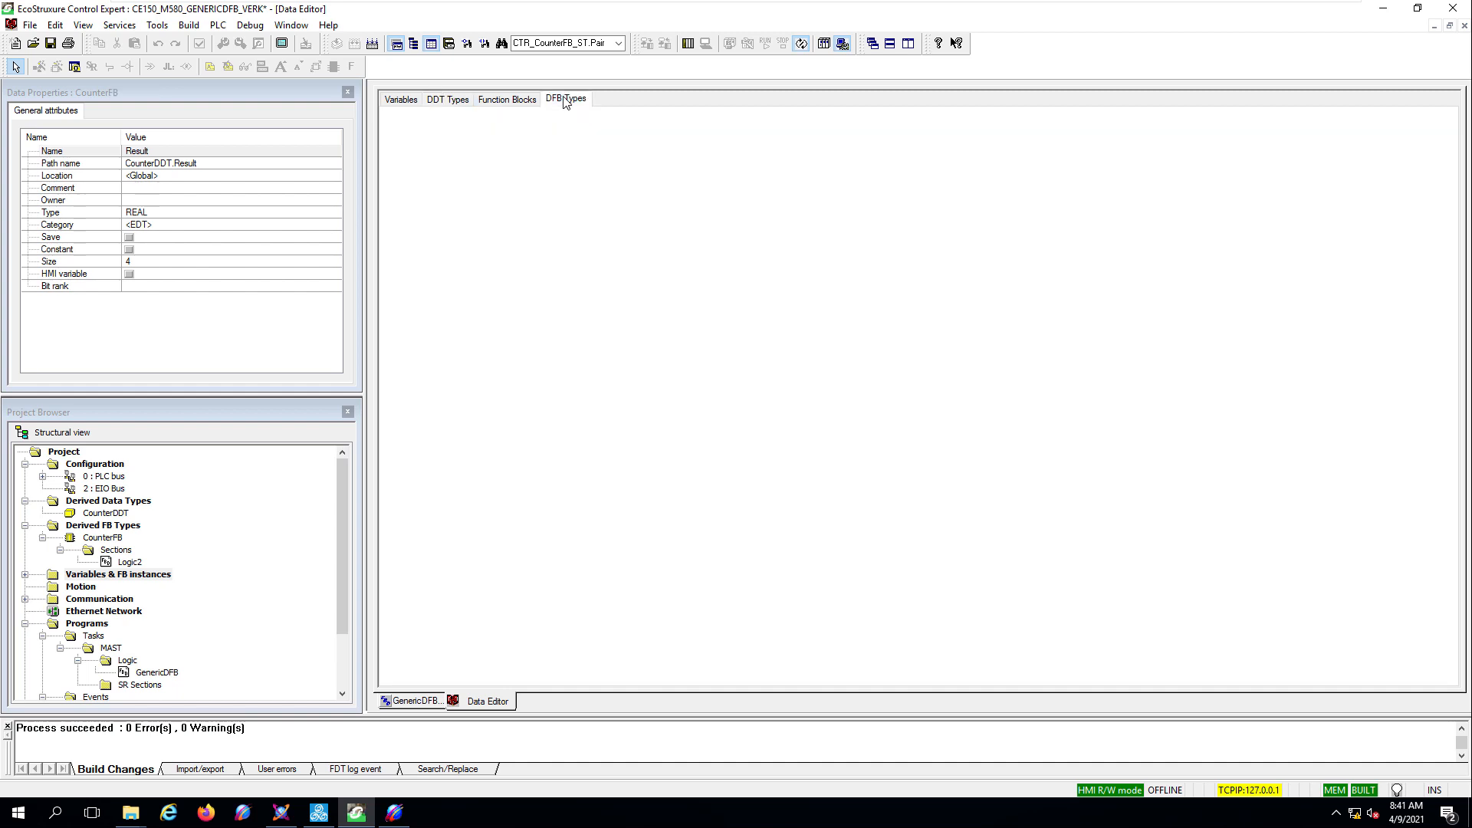
pyautogui.click(393, 160)
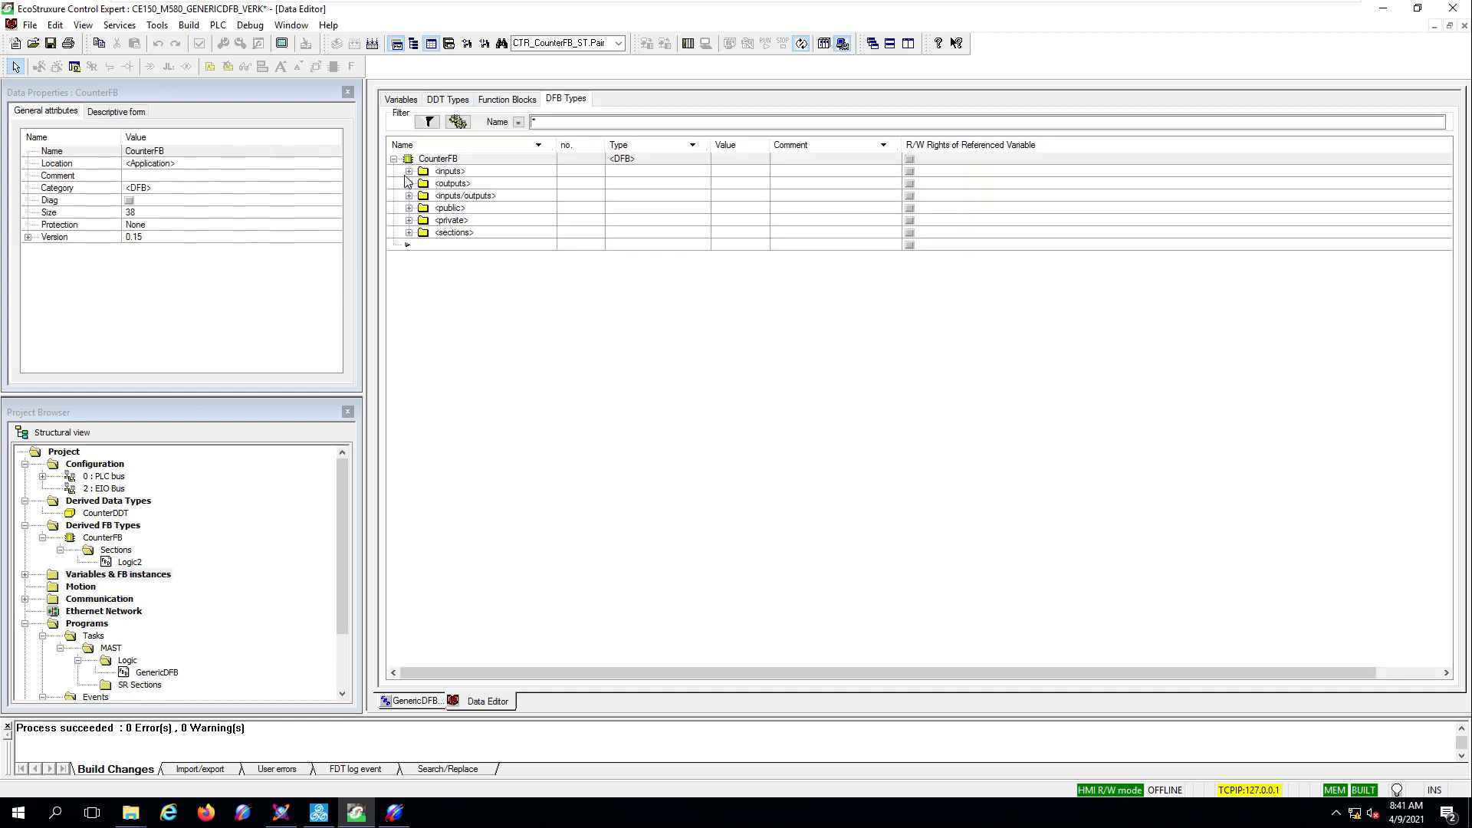
pyautogui.click(409, 171)
pyautogui.click(471, 233)
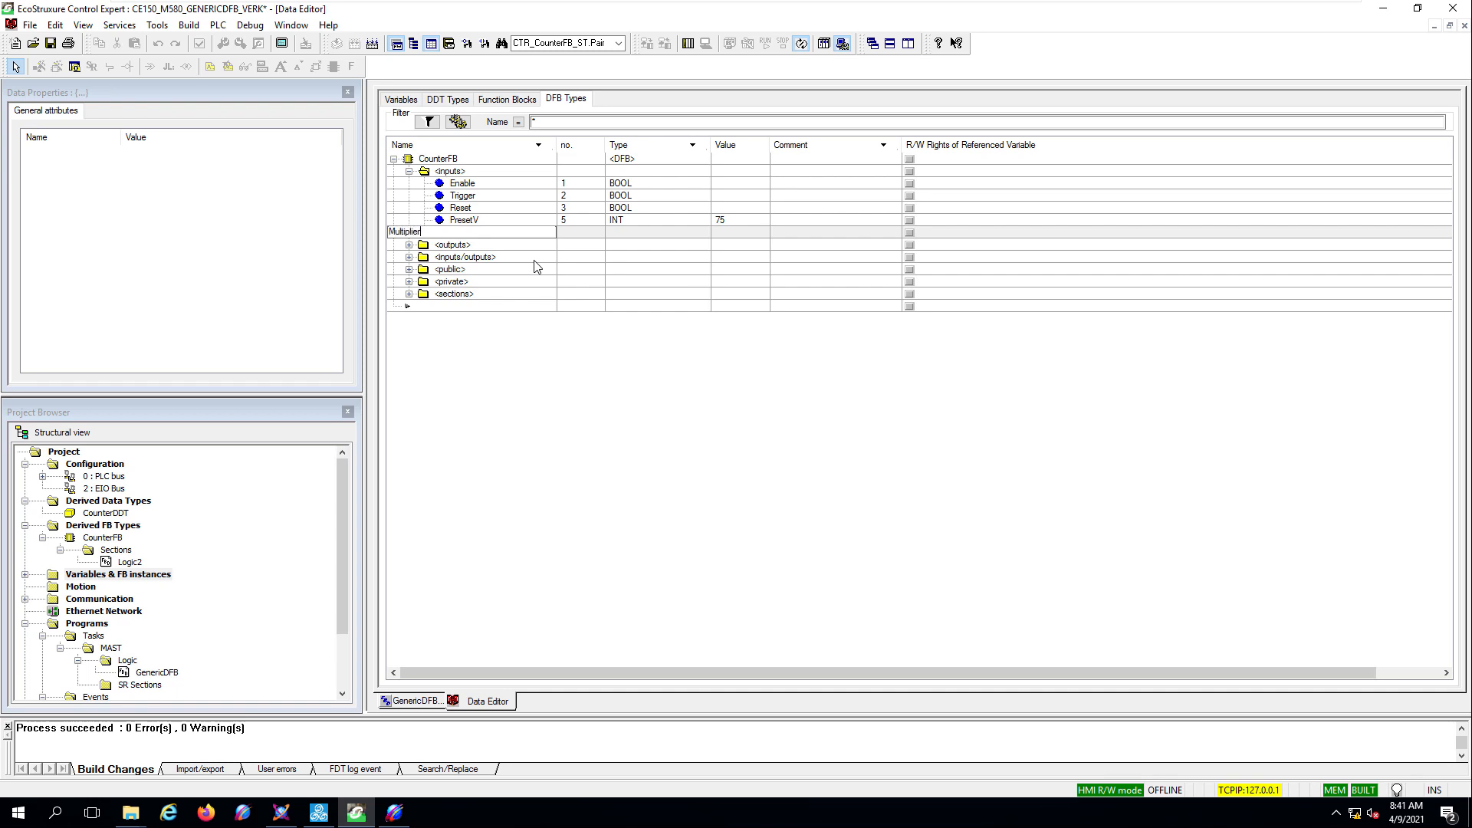
pyautogui.press('Return')
pyautogui.click(721, 441)
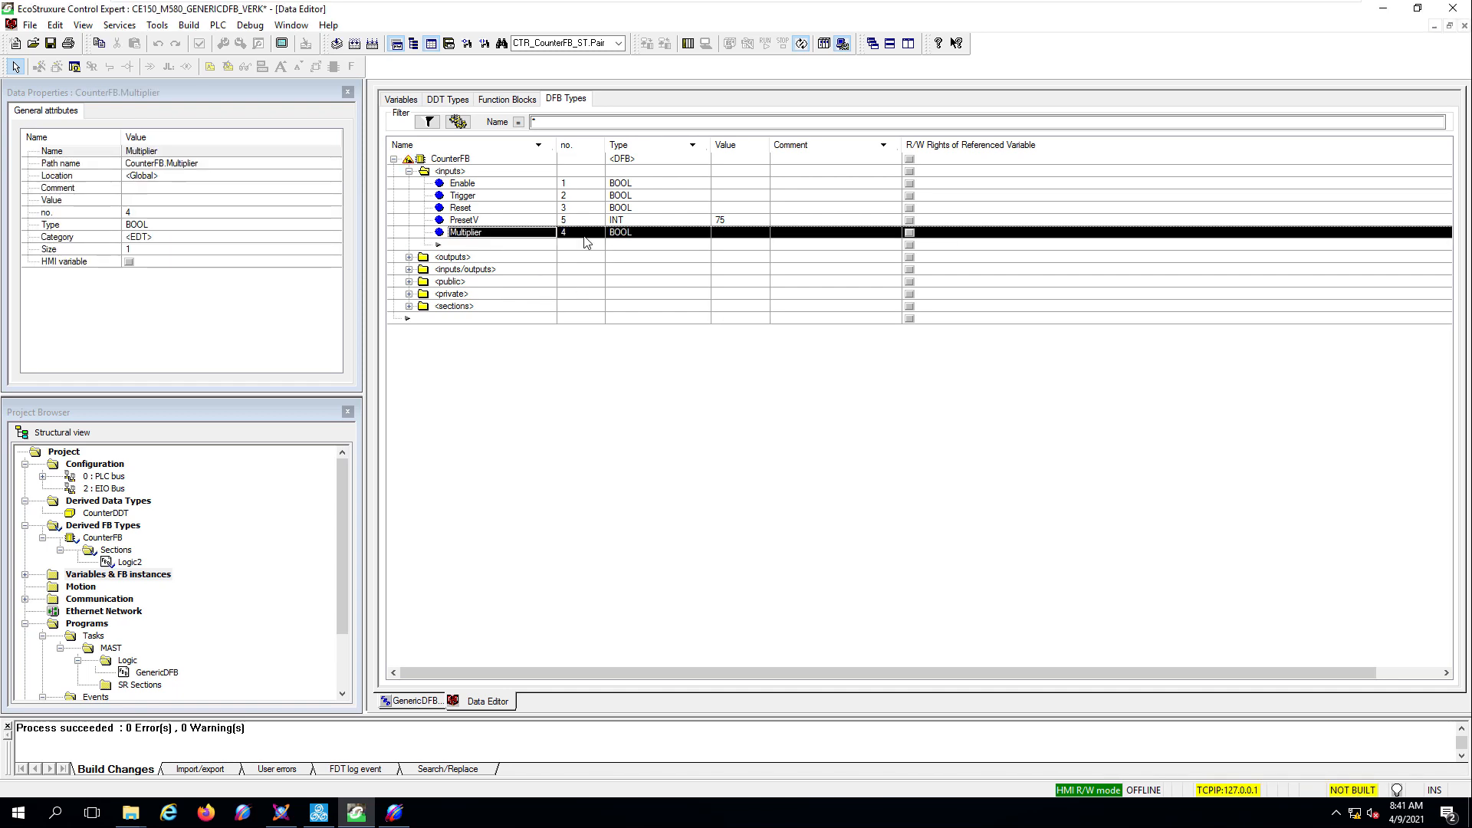
pyautogui.doubleClick(578, 234)
pyautogui.write('6')
pyautogui.press('Return')
pyautogui.doubleClick(625, 234)
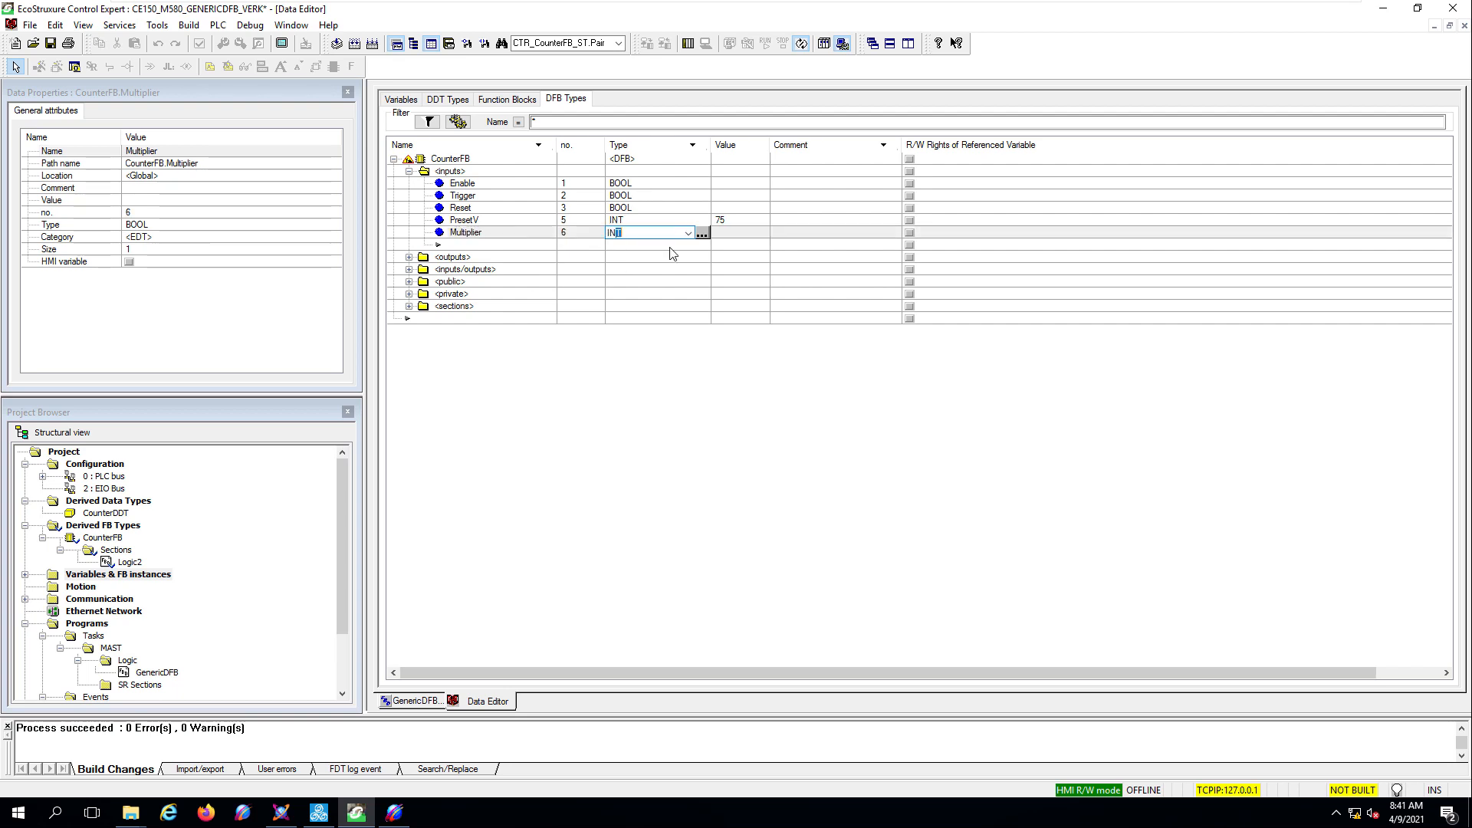
pyautogui.press('Return')
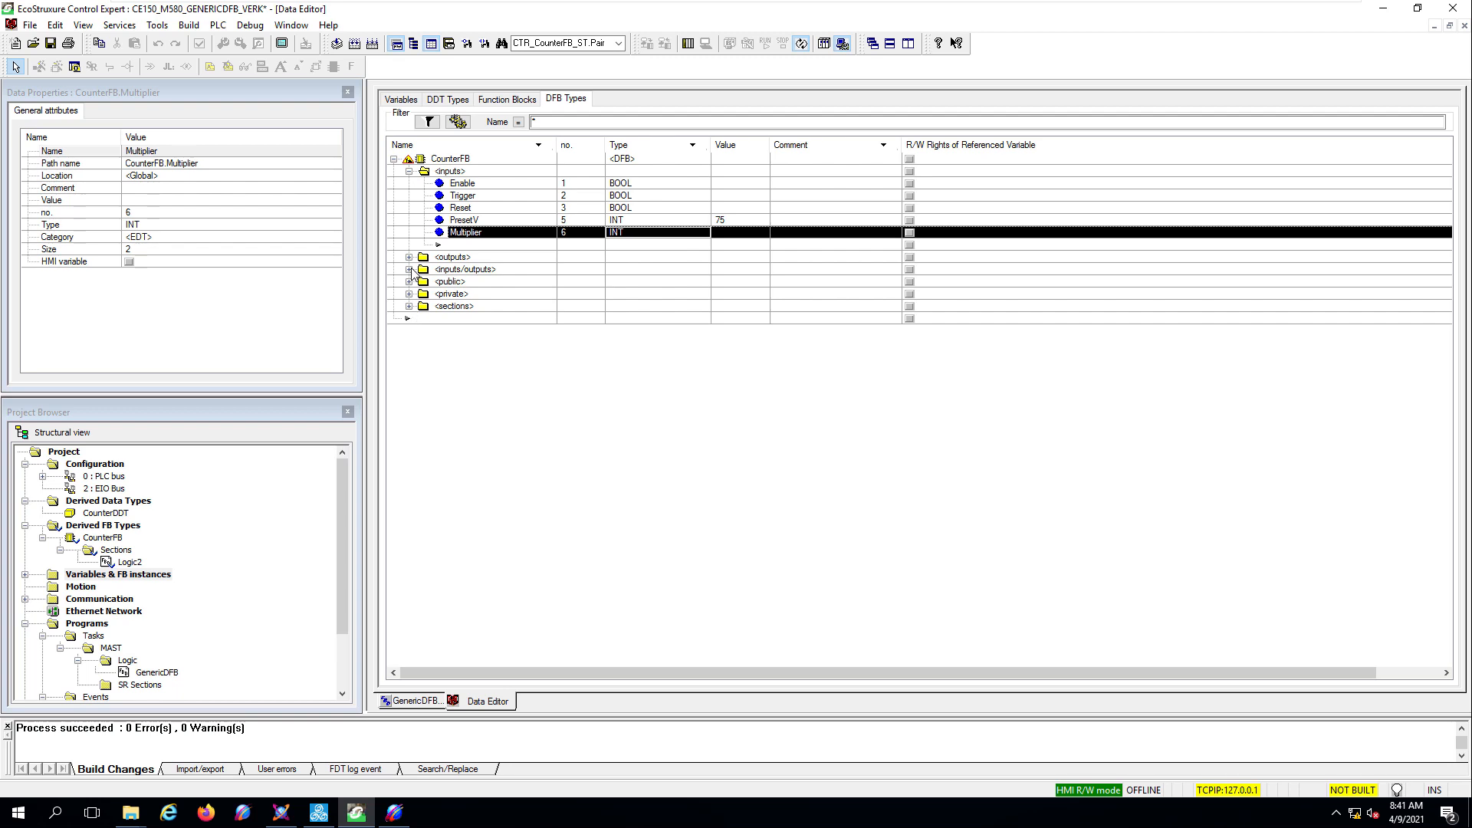
# - Add an output named Result to the CounterFB DFB type, with type REAL and pin number 6
pyautogui.click(410, 257)
pyautogui.click(466, 295)
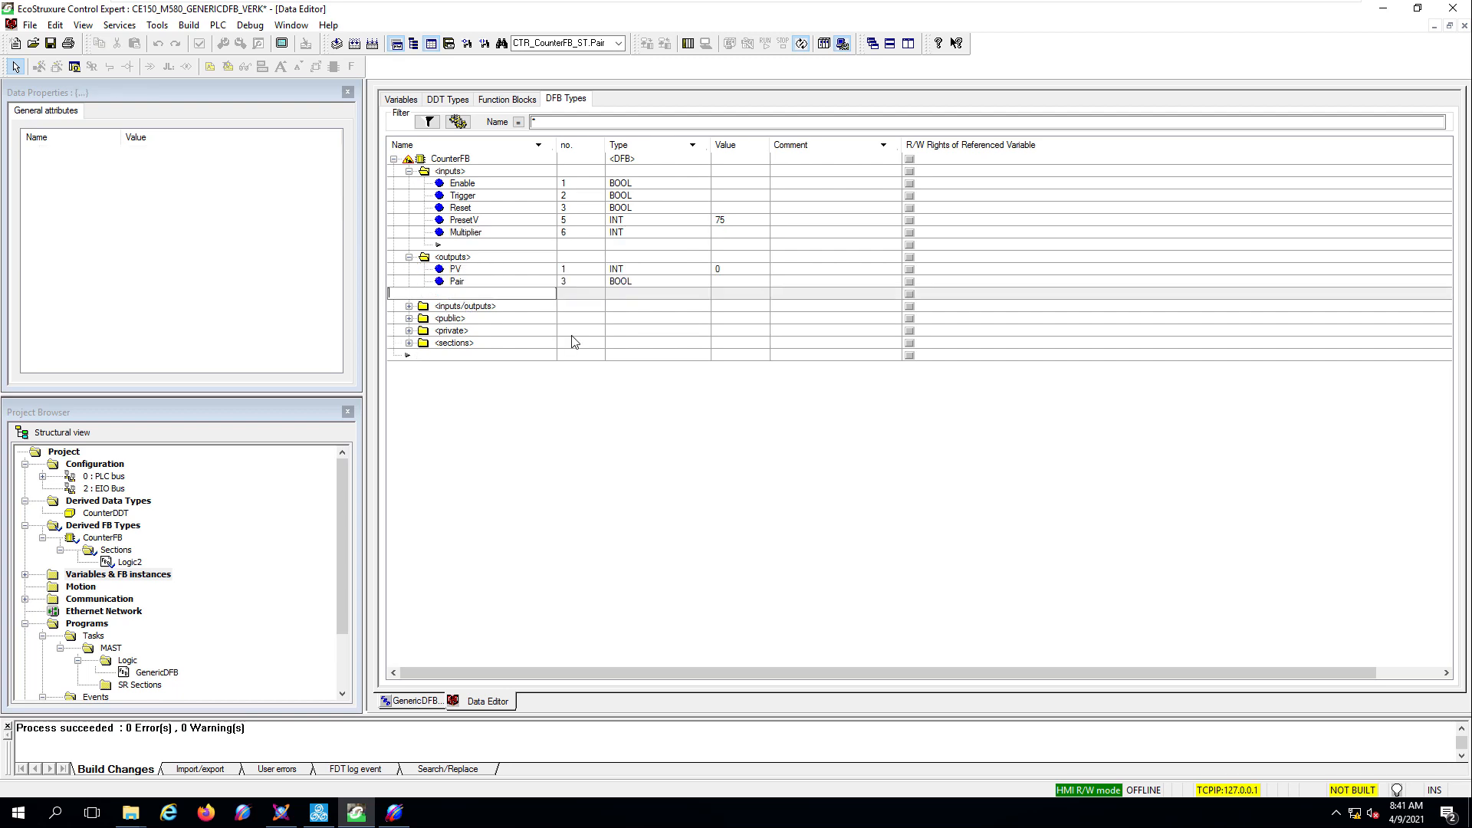
pyautogui.write('Result')
pyautogui.press('Return')
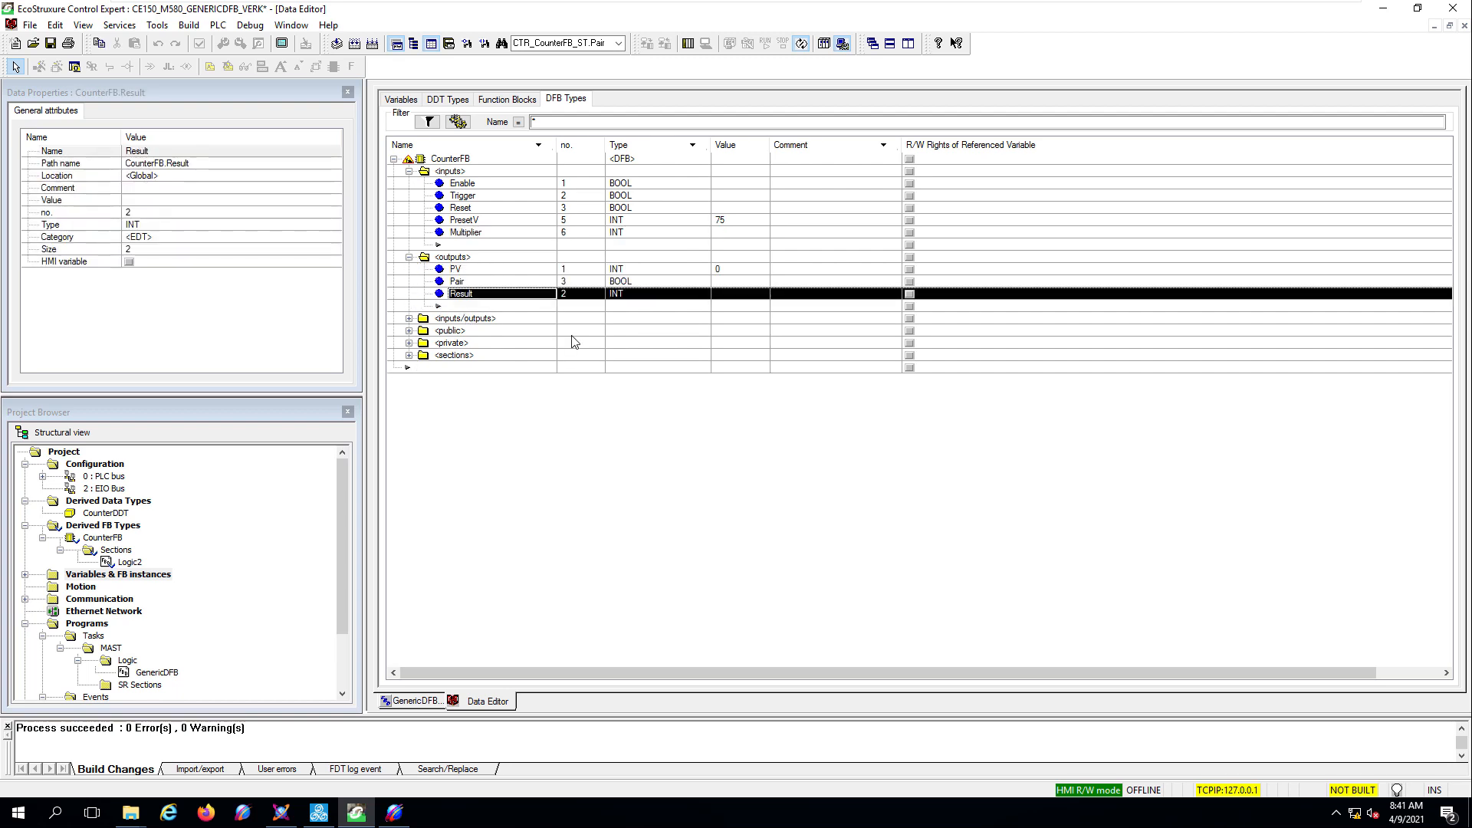
pyautogui.click(626, 298)
pyautogui.write('REAL')
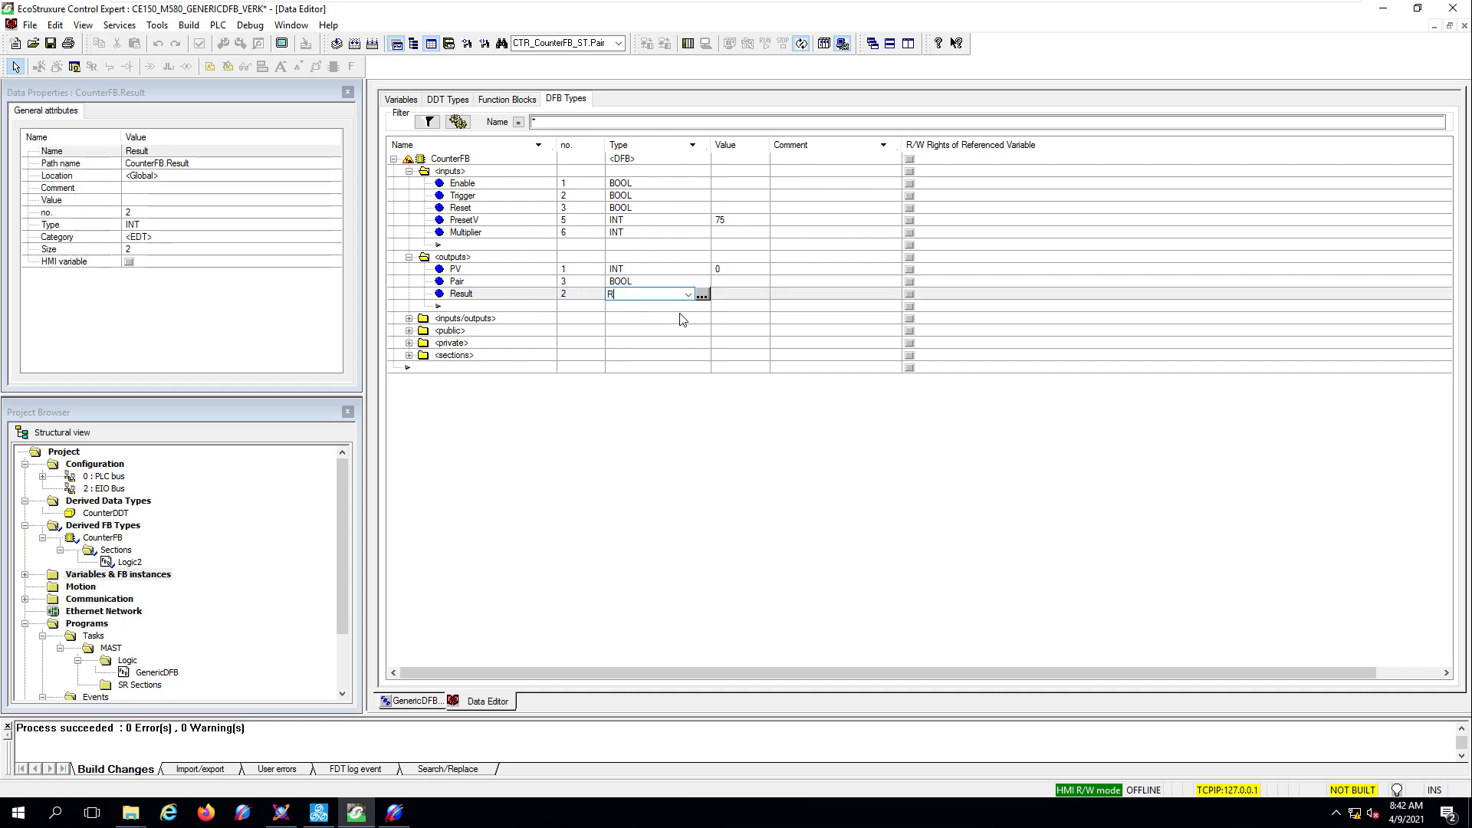
pyautogui.press('Return')
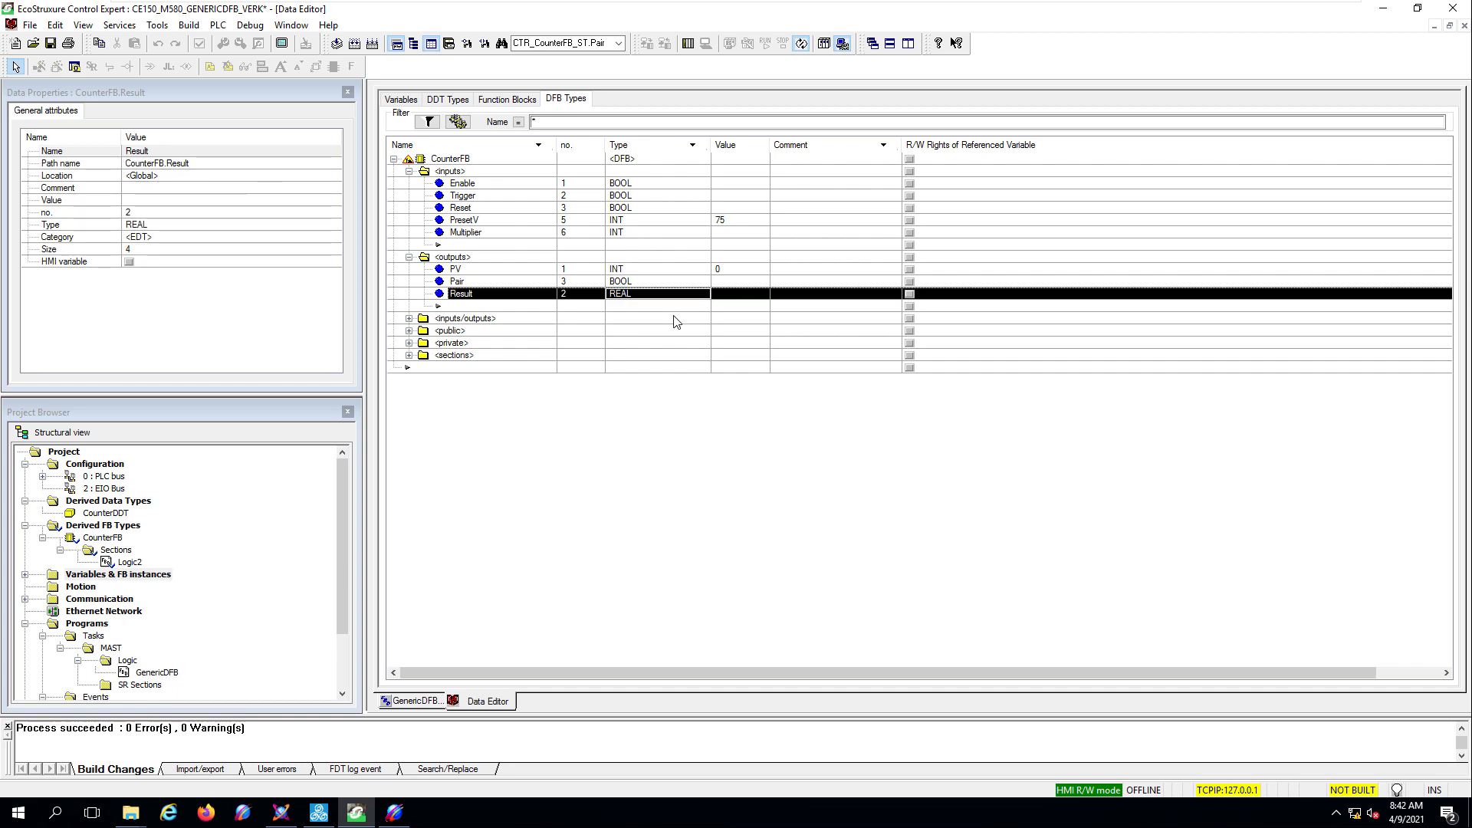
pyautogui.click(572, 295)
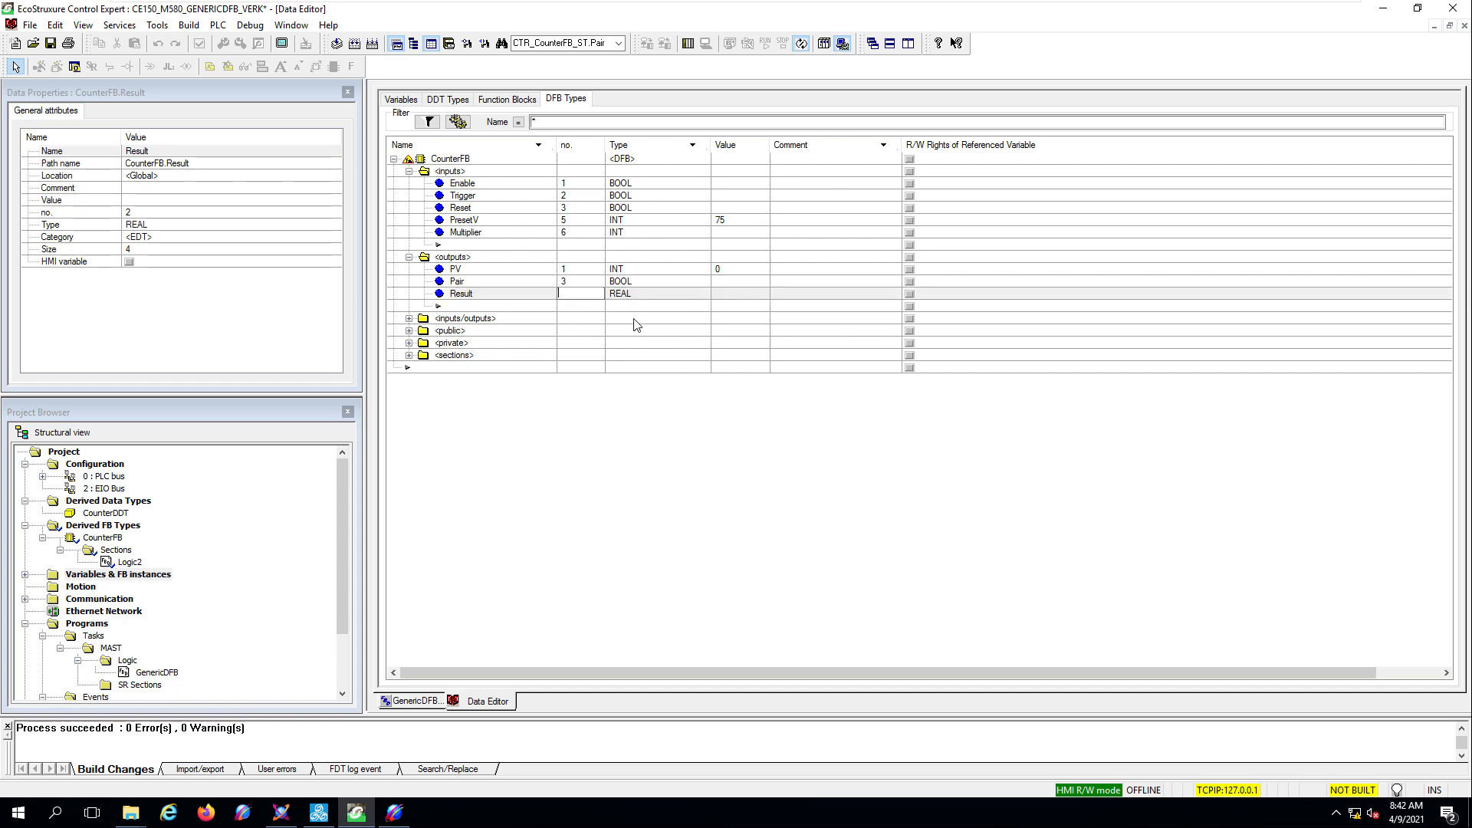
pyautogui.write('6')
pyautogui.press('Return')
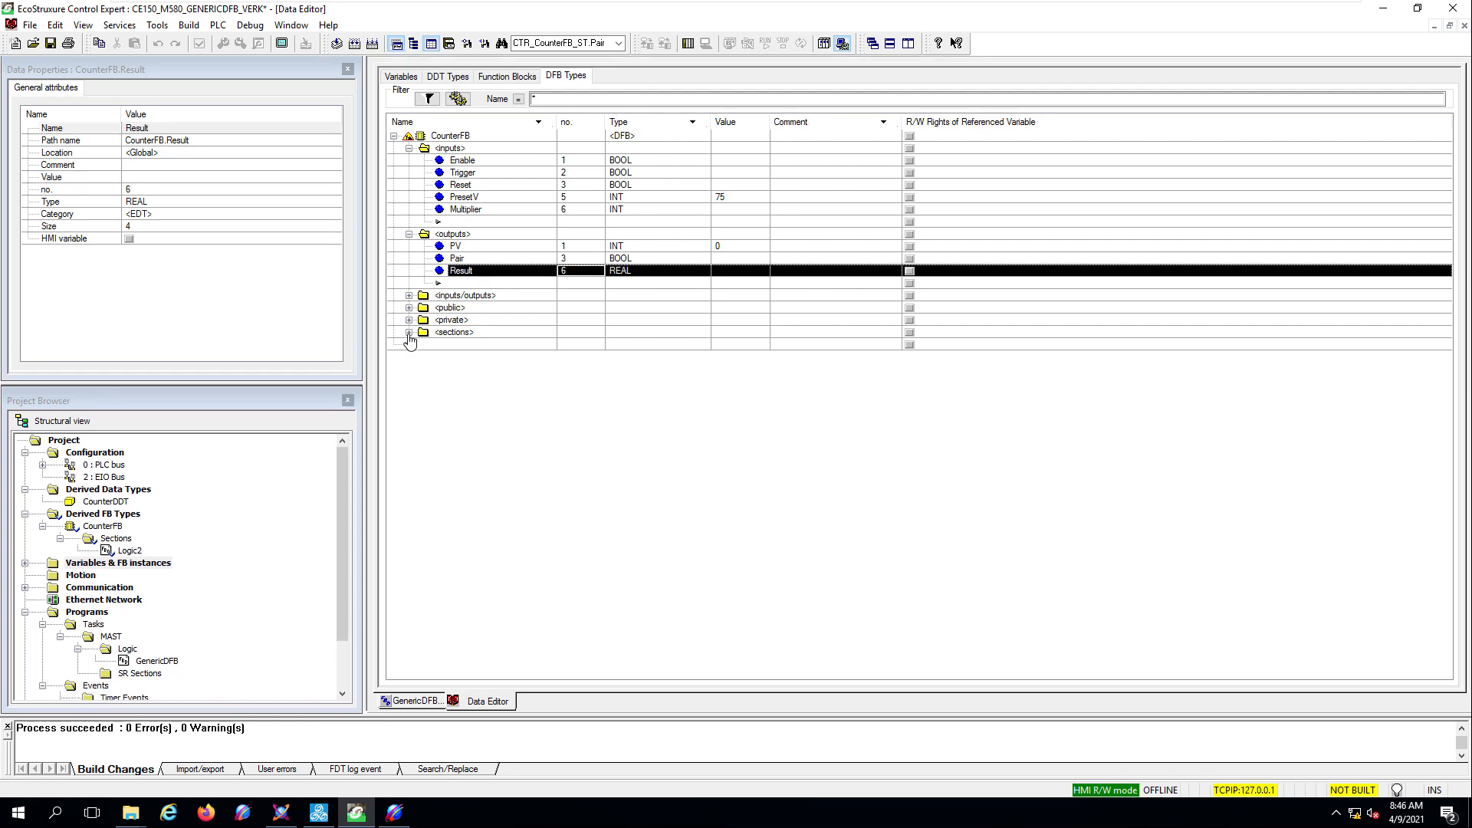
# - Open CounterFB's Logic2 section and place a MUL block below the MOD and EQ blocks
pyautogui.click(408, 333)
pyautogui.doubleClick(475, 346)
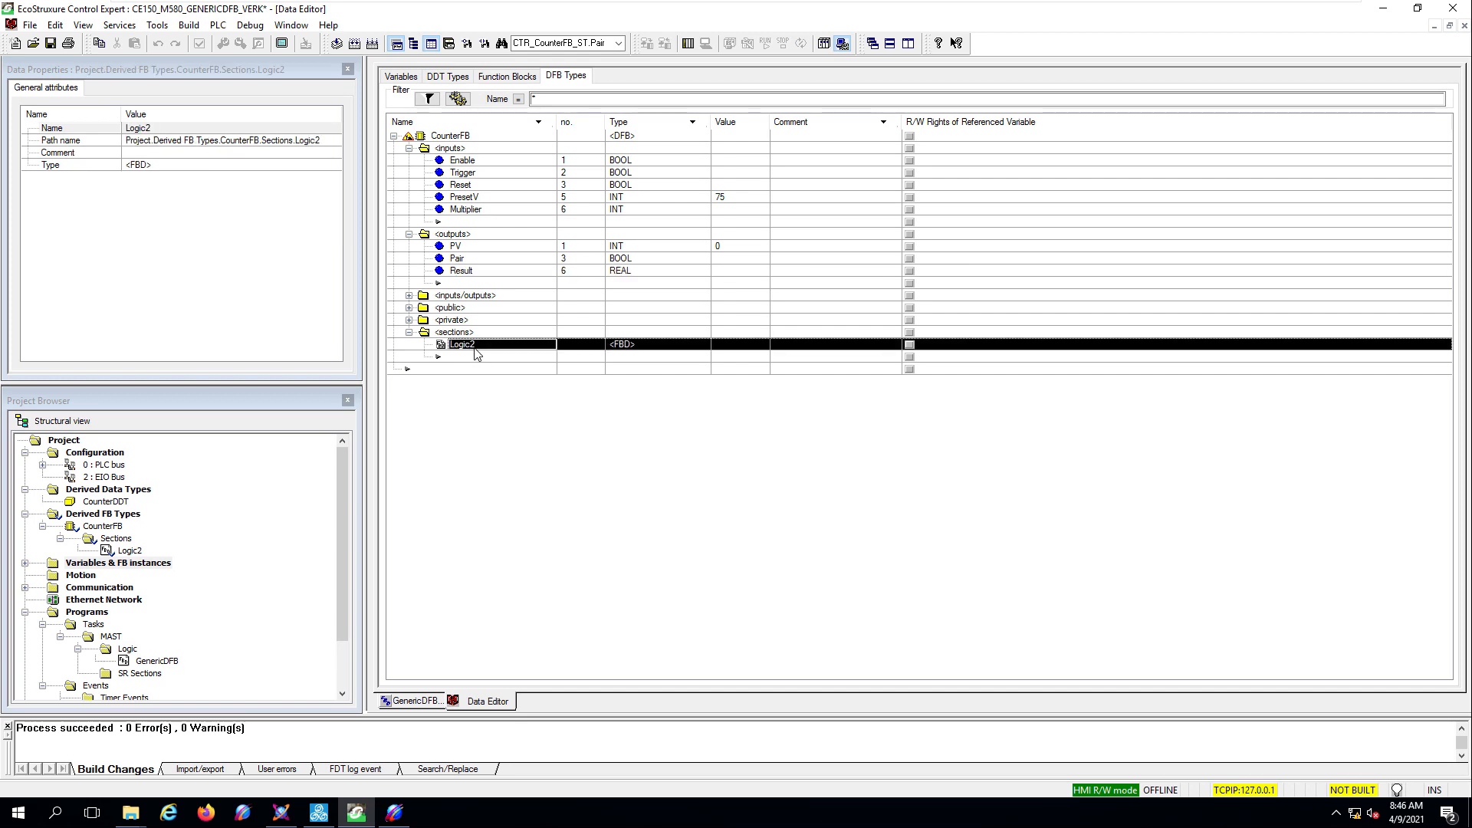
pyautogui.rightClick(650, 459)
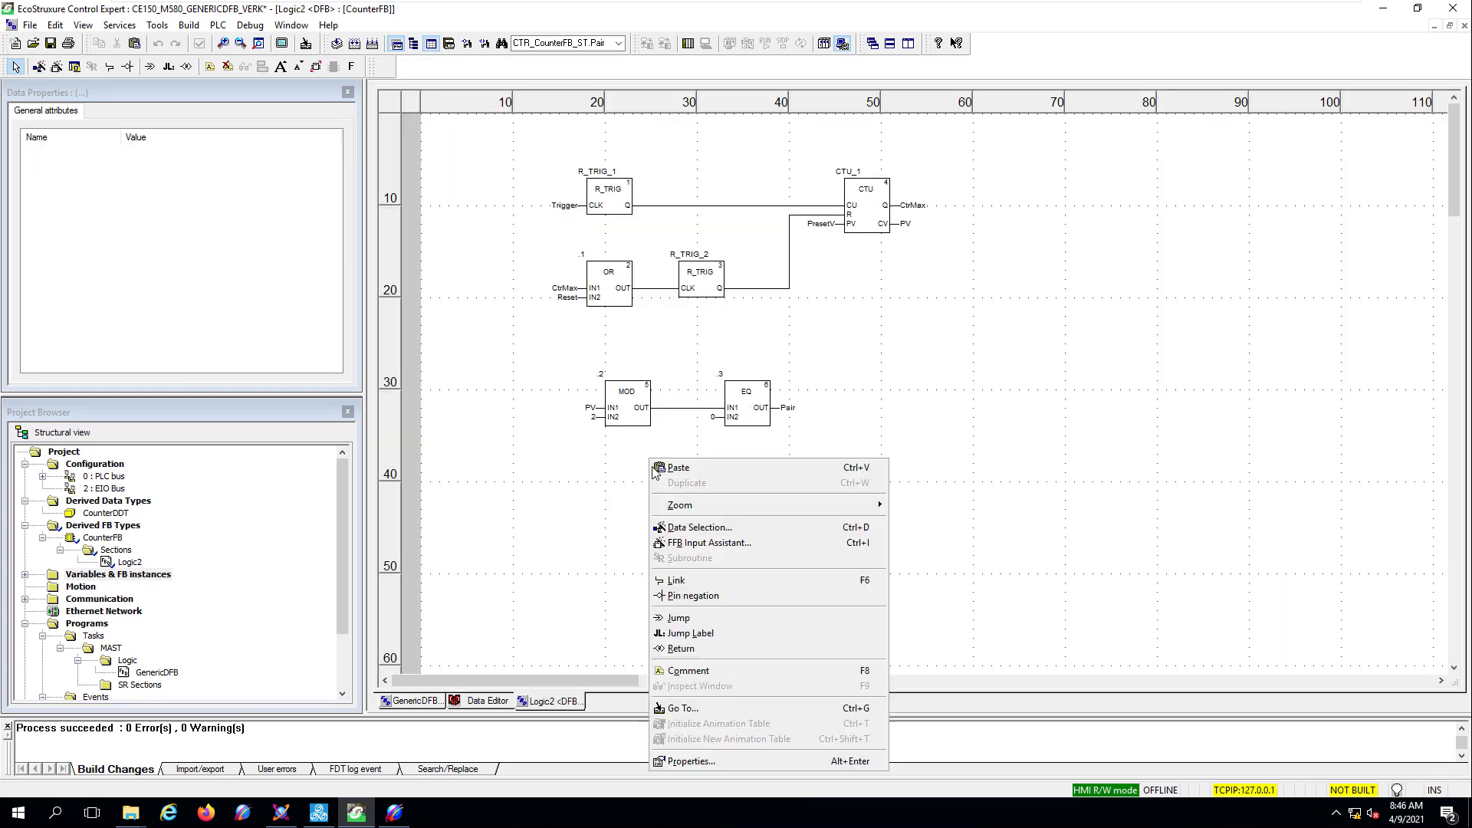
pyautogui.click(717, 527)
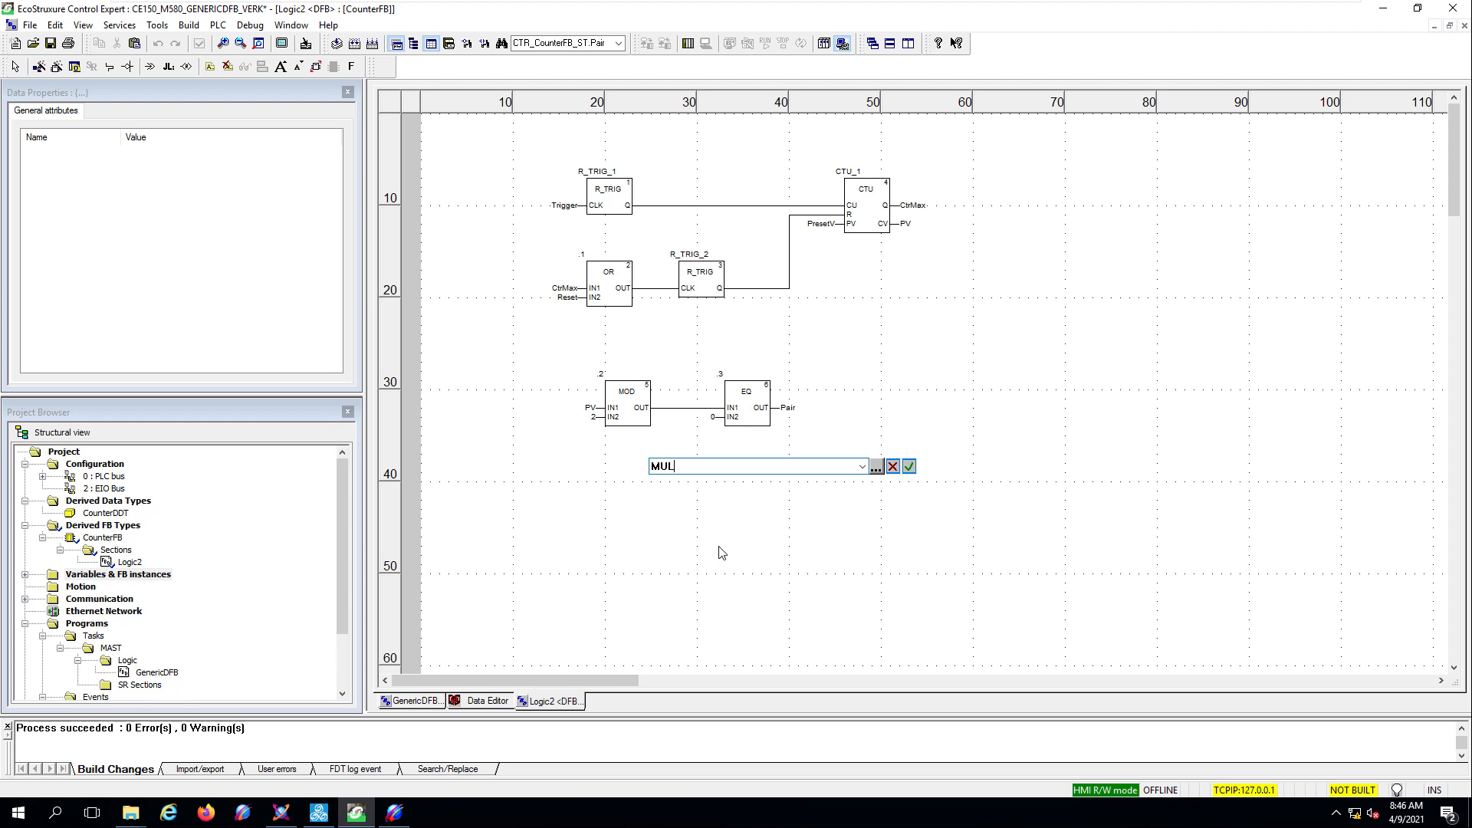
pyautogui.press('Return')
pyautogui.click(687, 507)
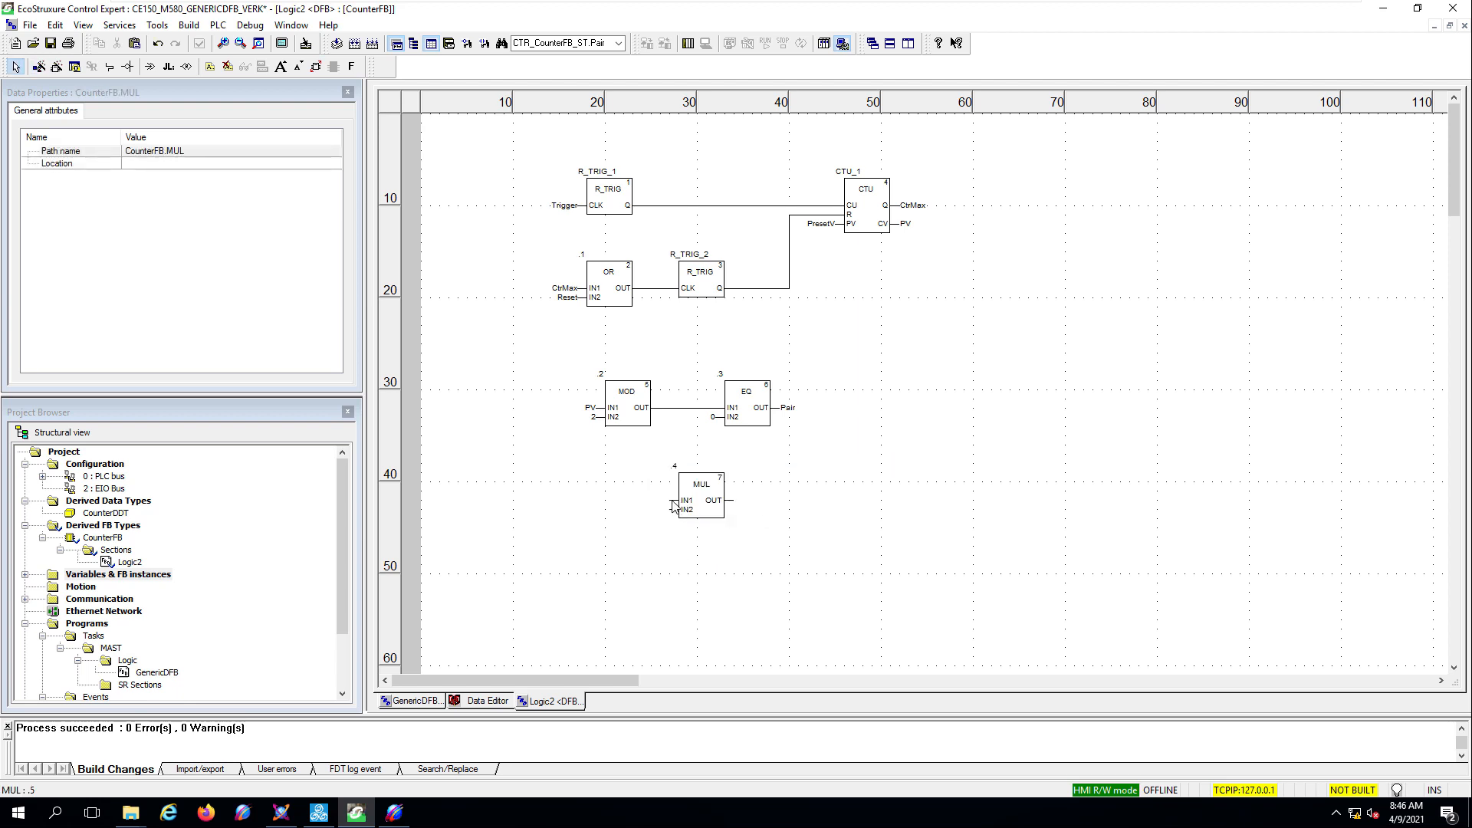
# - Assign INT_TO_REAL(PV) to the MUL block's IN1 and INT_TO_REAL(Multiplier) to its IN2
pyautogui.doubleClick(674, 504)
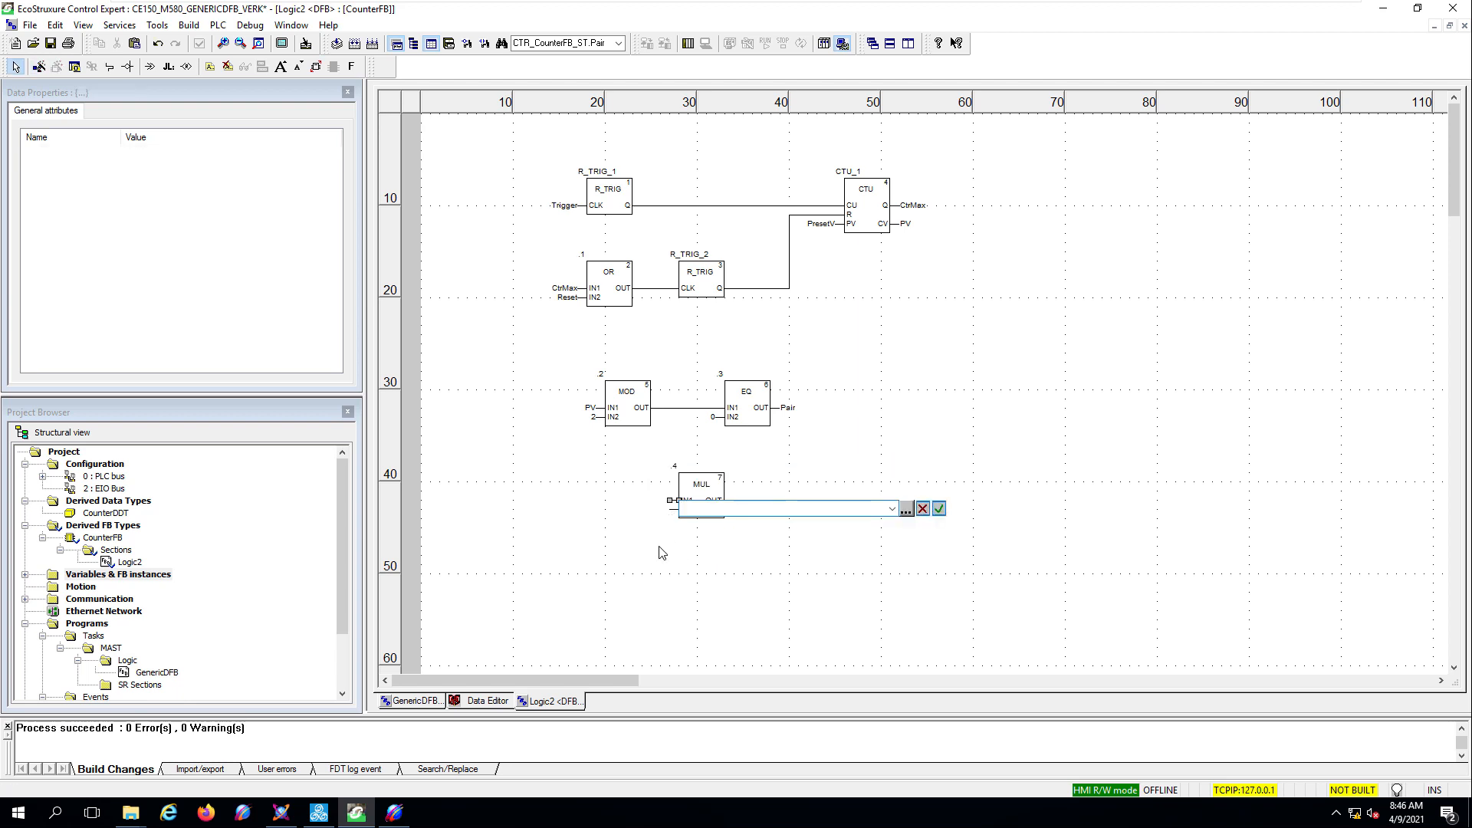
pyautogui.write('INT_TO_REAL')
pyautogui.write('(')
pyautogui.press('Return')
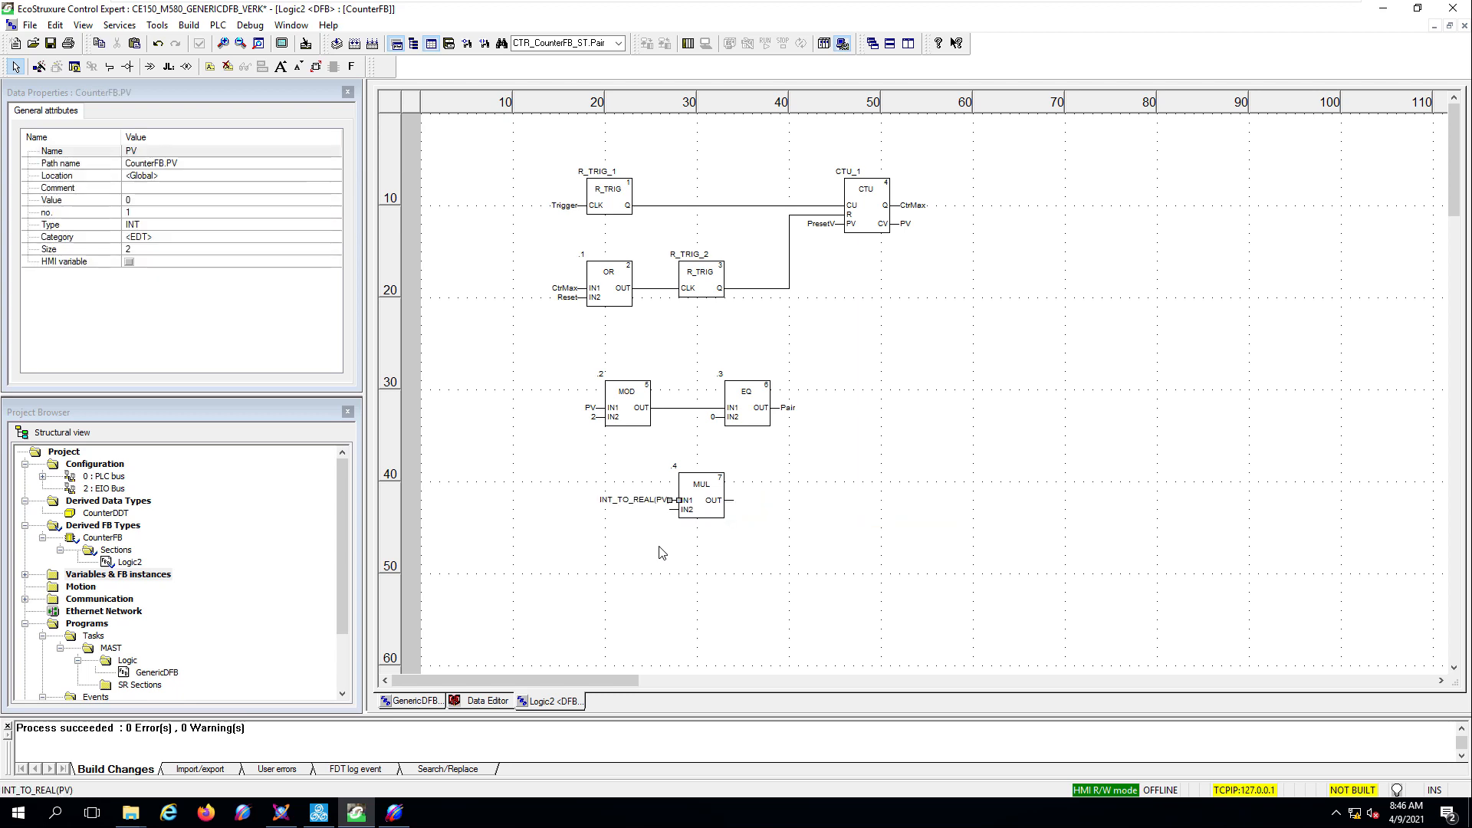
pyautogui.doubleClick(673, 510)
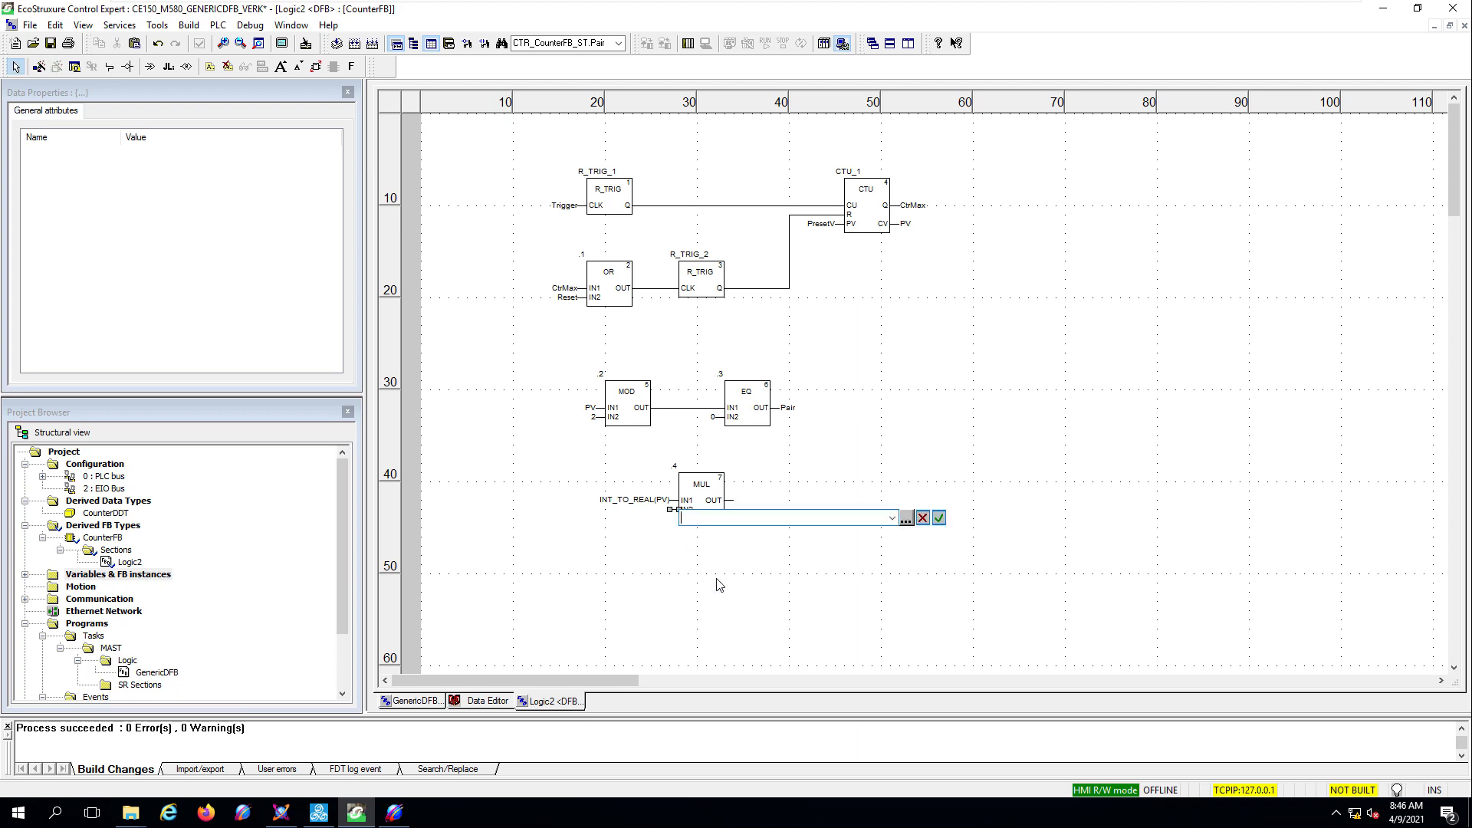
pyautogui.write('INT_TO_REAL(Multiplier')
pyautogui.press('Return')
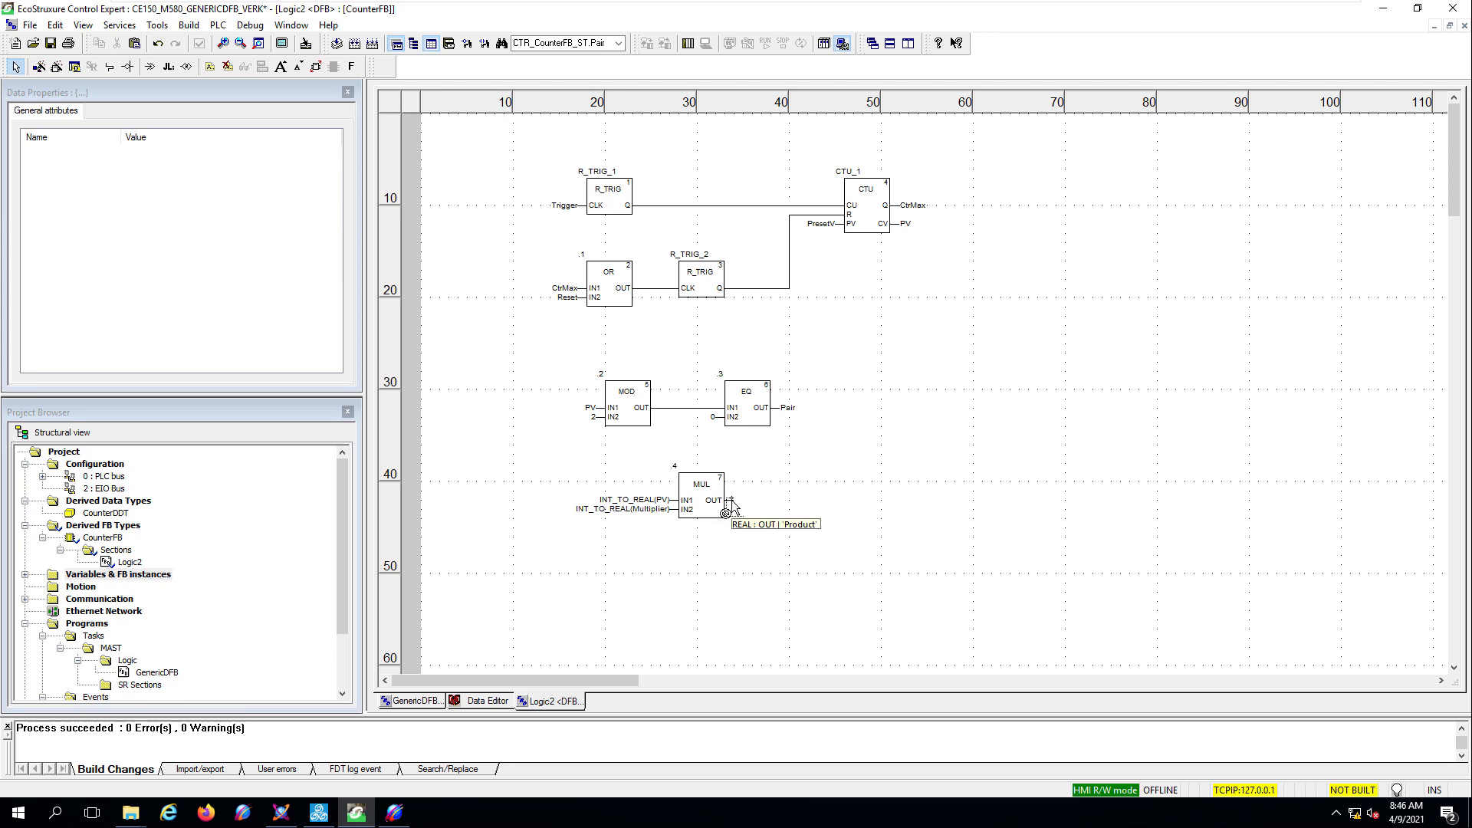
# - Assign Result to the MUL block's OUT pin in the Logic2 section
pyautogui.doubleClick(734, 504)
pyautogui.write('Result')
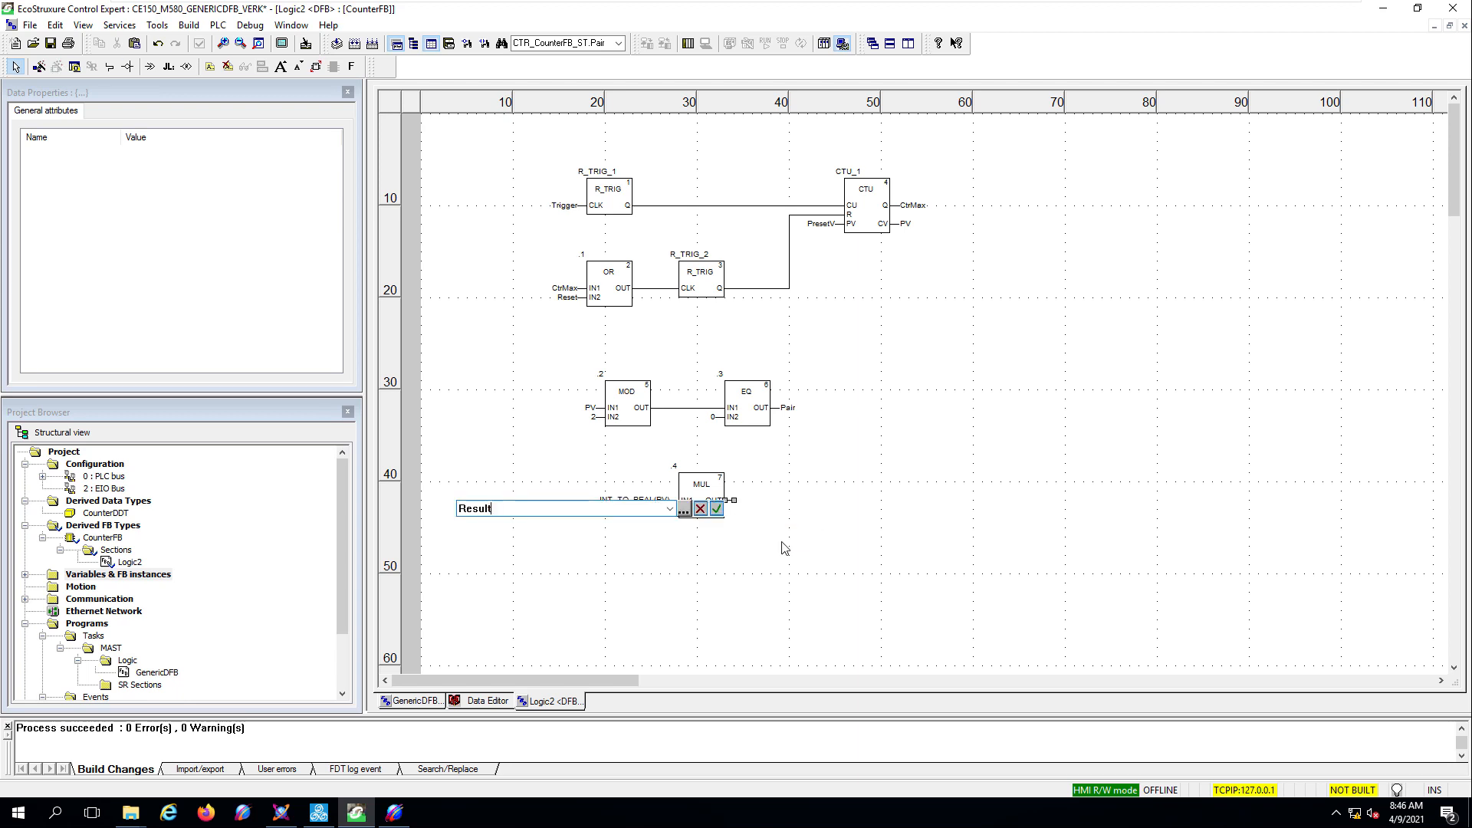
pyautogui.press('Return')
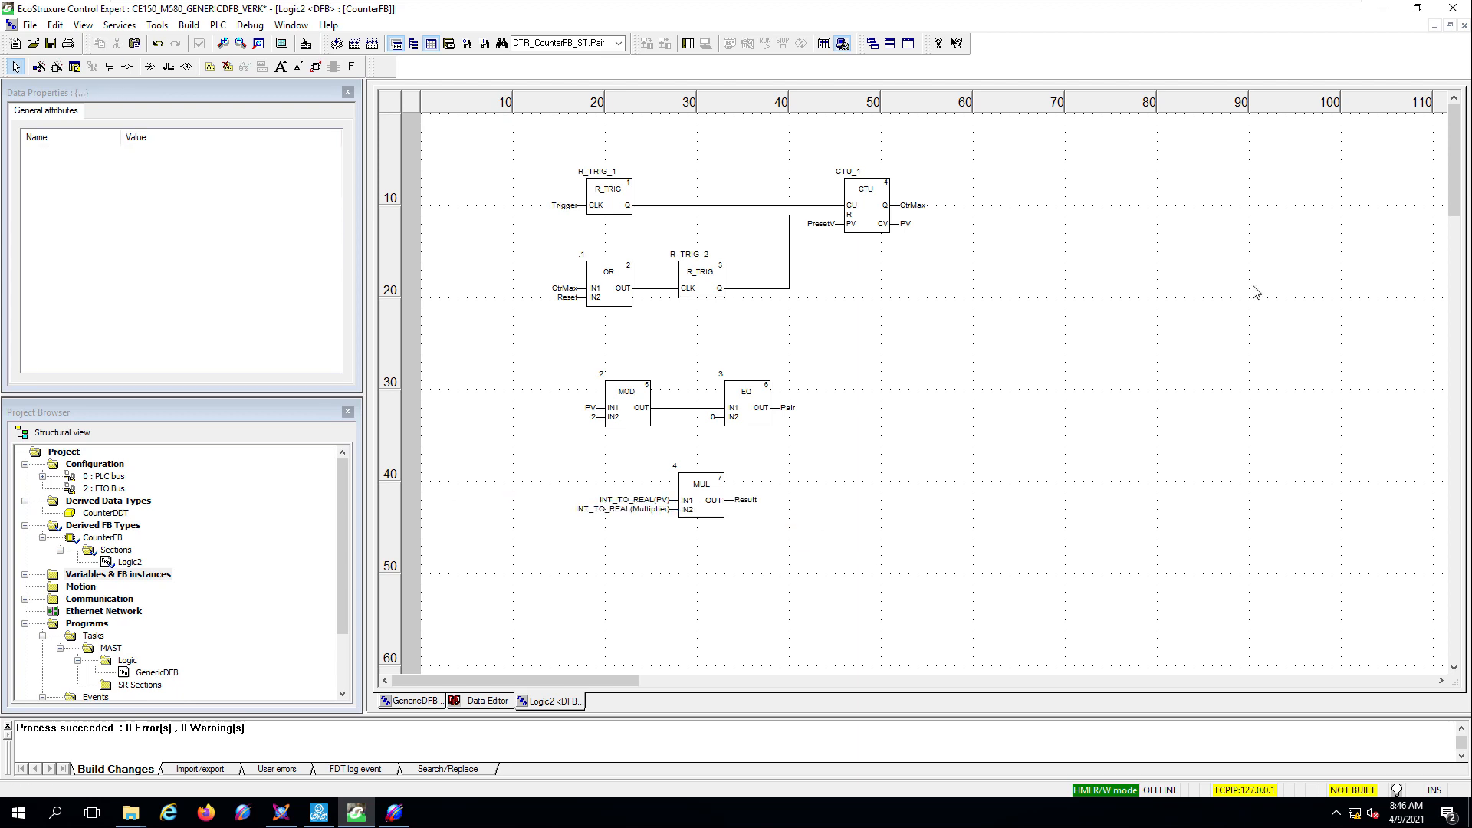
# - Close the Logic2 section and build the project changes
pyautogui.click(1465, 27)
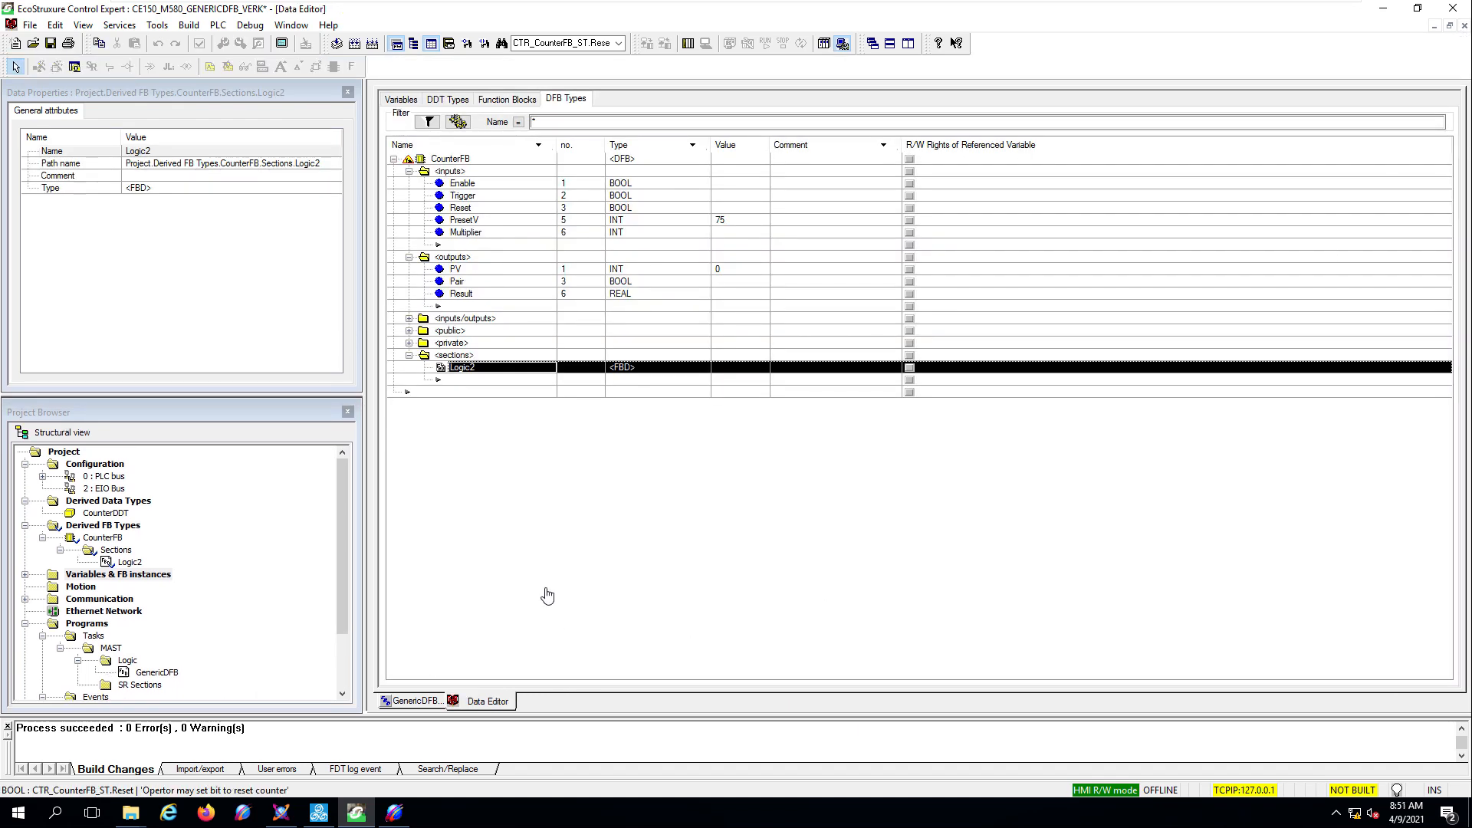
pyautogui.click(218, 25)
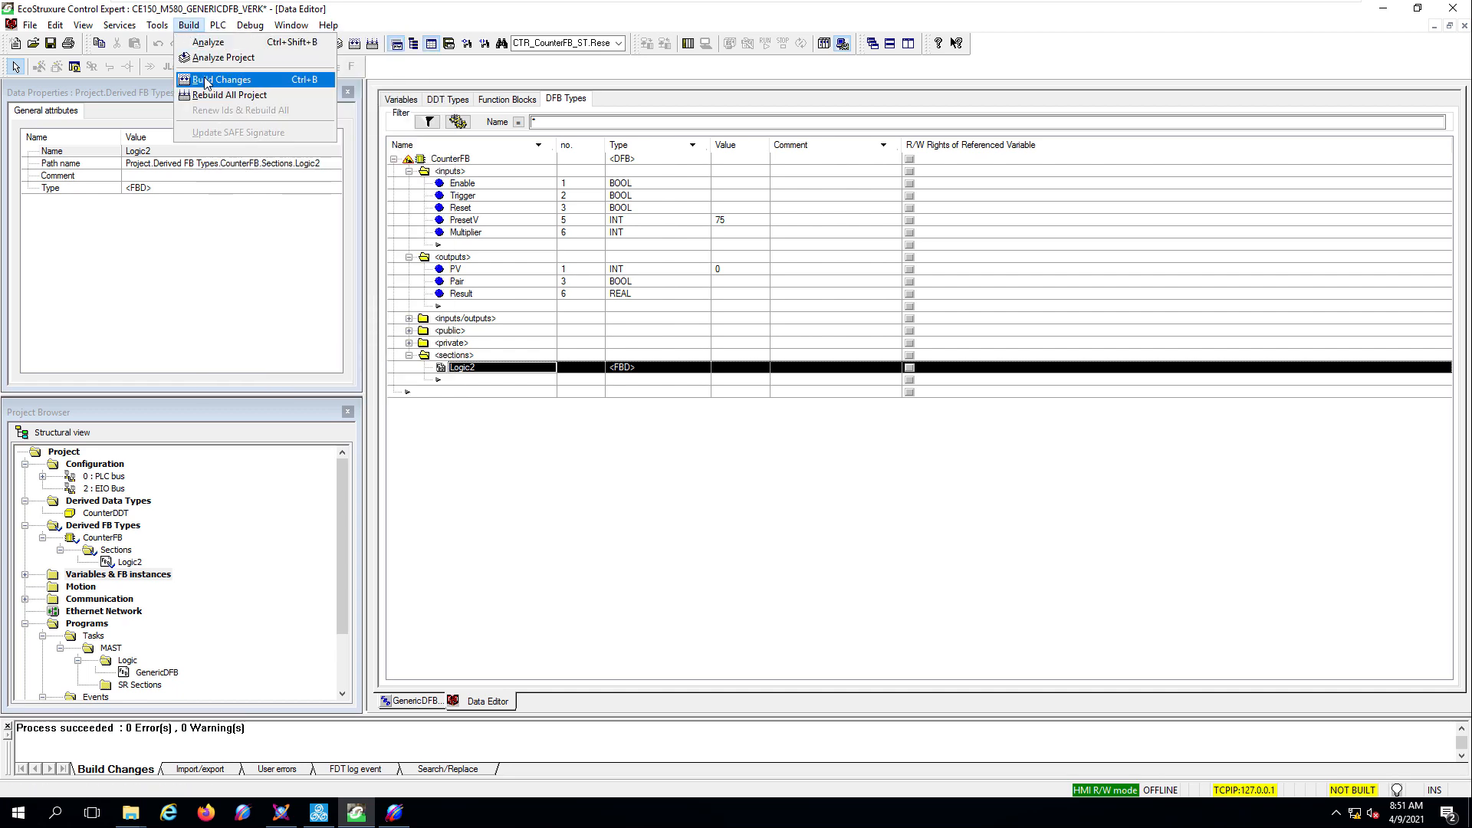
pyautogui.click(207, 81)
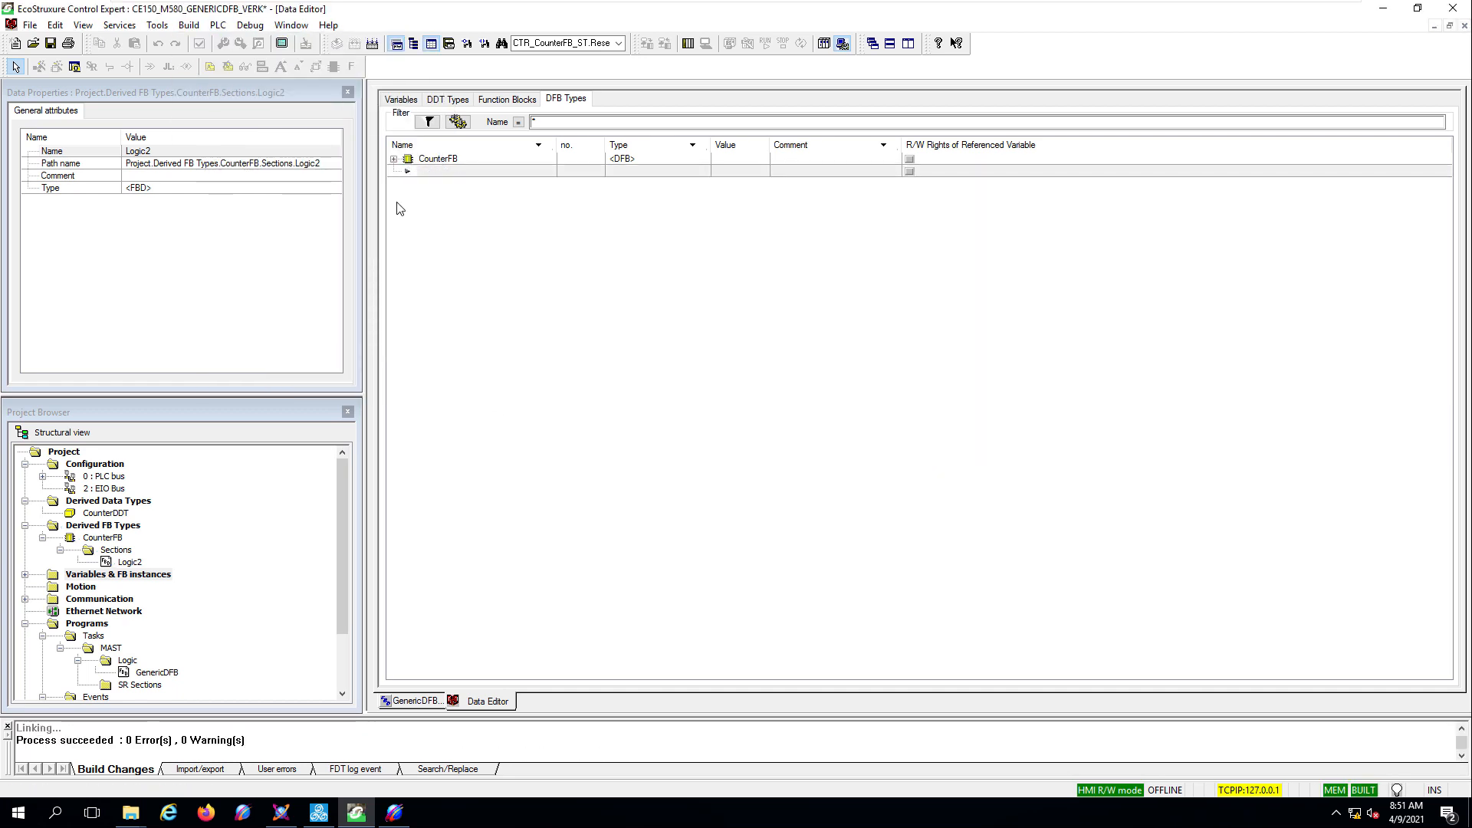
# - Open the GenericDFB section and assign CTR_CounterFB_ST.Multiplier to the Multiplier input of the CTR_CounterFB block
pyautogui.click(412, 702)
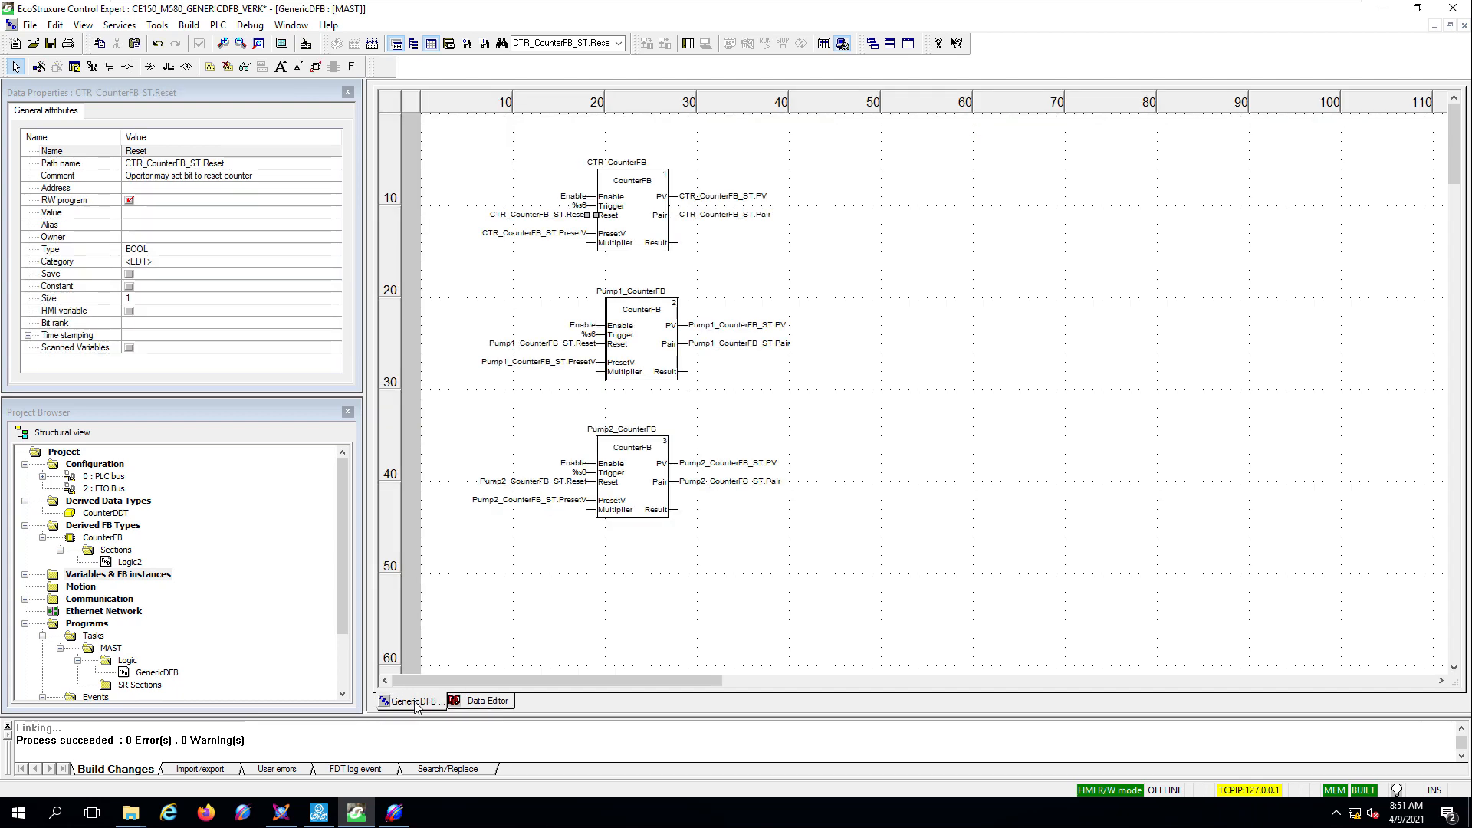
pyautogui.doubleClick(542, 233)
pyautogui.press('Return')
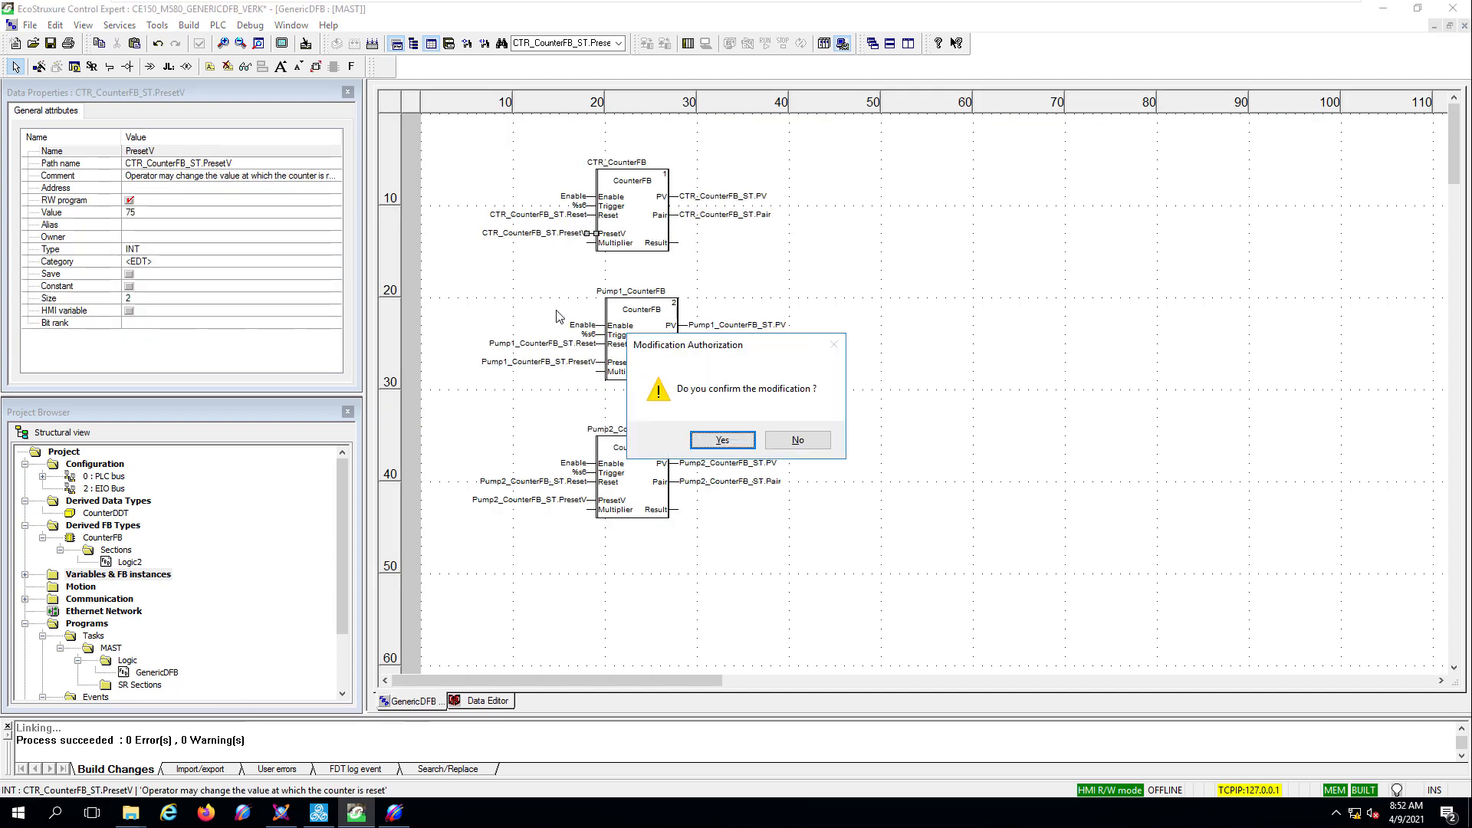
pyautogui.press('Return')
pyautogui.write('CTR_CounterFB_ST.')
pyautogui.write('Multiplier')
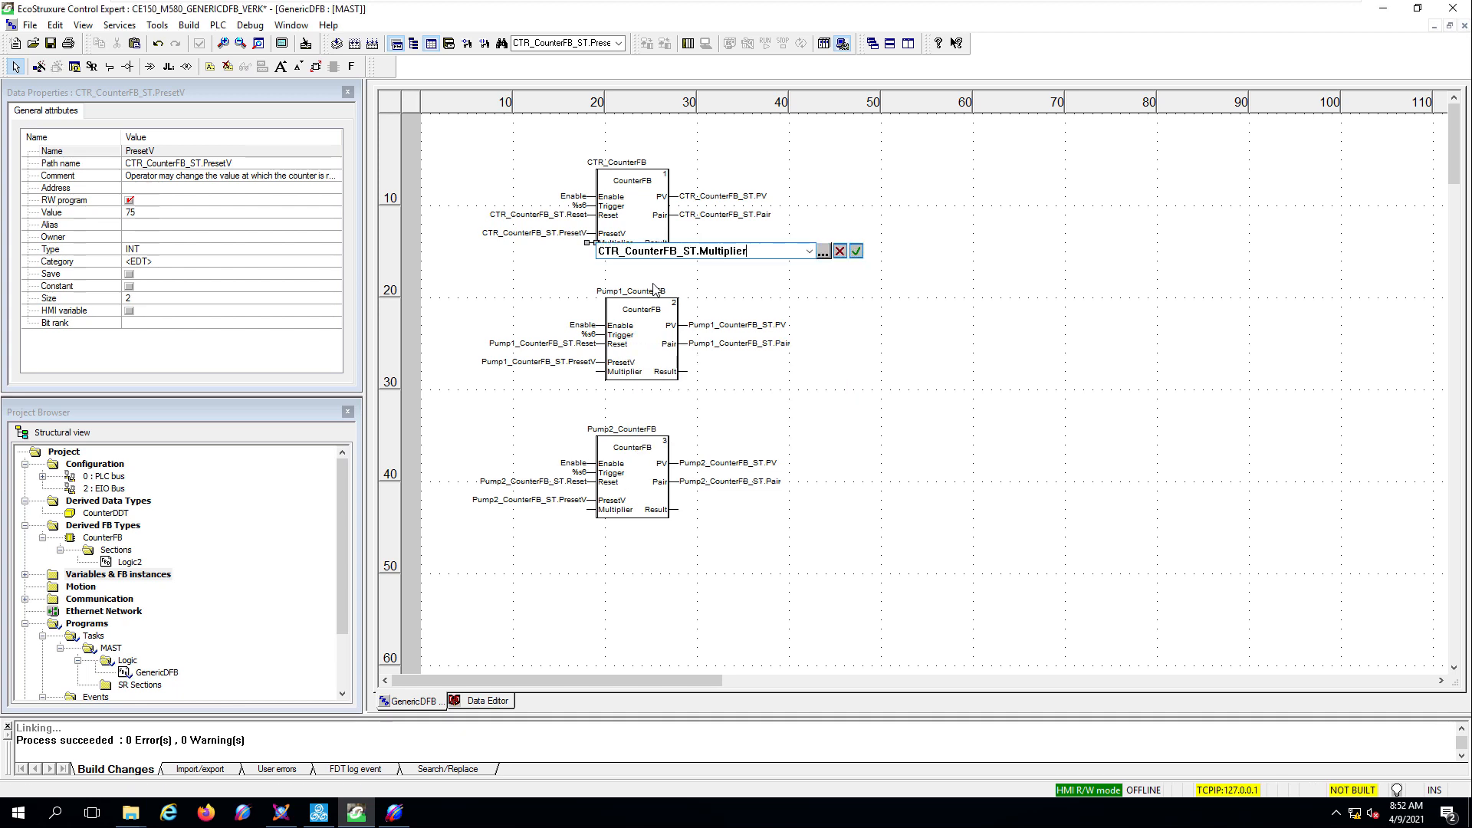
pyautogui.press('Return')
# - Assign CTR_CounterFB_ST.Result to the Result output of the CTR_CounterFB block
pyautogui.doubleClick(674, 250)
pyautogui.write('CTR_CounterFB_ST.')
pyautogui.write('Res')
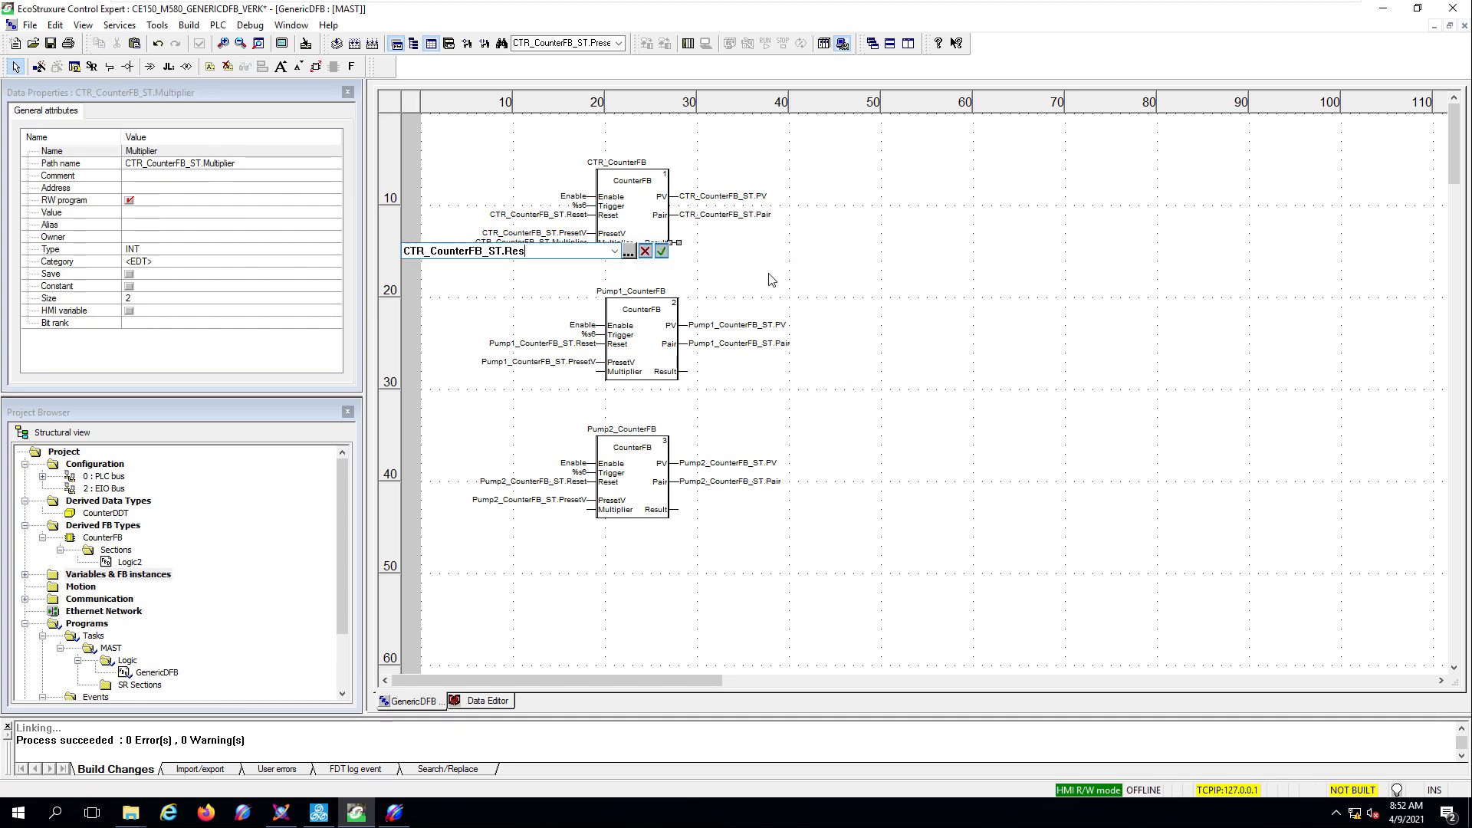
pyautogui.write('ult')
pyautogui.press('Return')
# - Assign Pump1_CounterFB_ST.Multiplier to the Multiplier input of the Pump1_CounterFB block
pyautogui.doubleClick(623, 371)
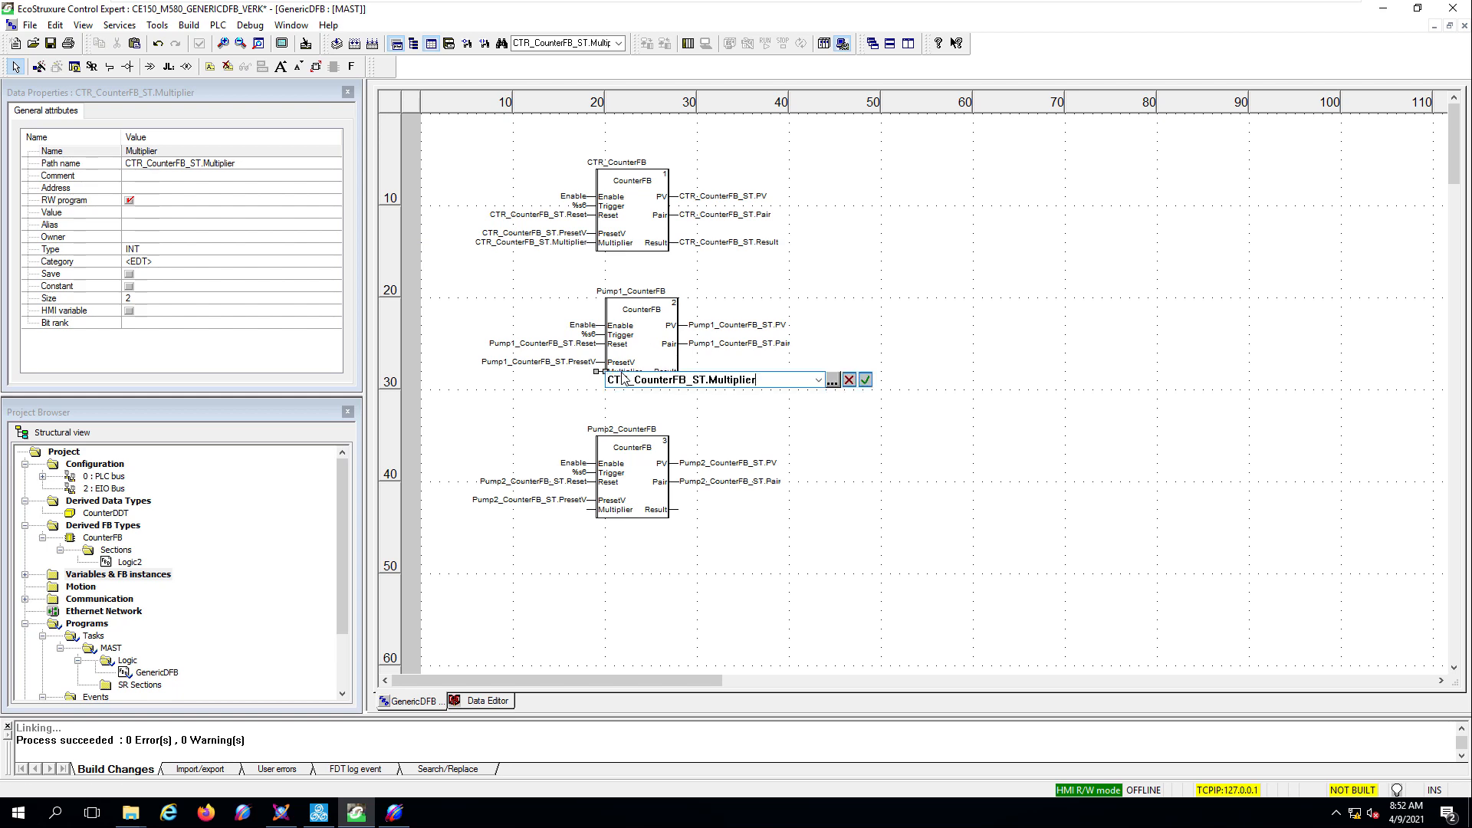
pyautogui.press('BackSpace')
pyautogui.press('BackSpace')
pyautogui.press('BackSpace')
pyautogui.write('Pump1')
pyautogui.press('Return')
# - Assign Pump2_CounterFB_ST.Multiplier to the Multiplier input of the Pump2_CounterFB block
pyautogui.doubleClick(616, 510)
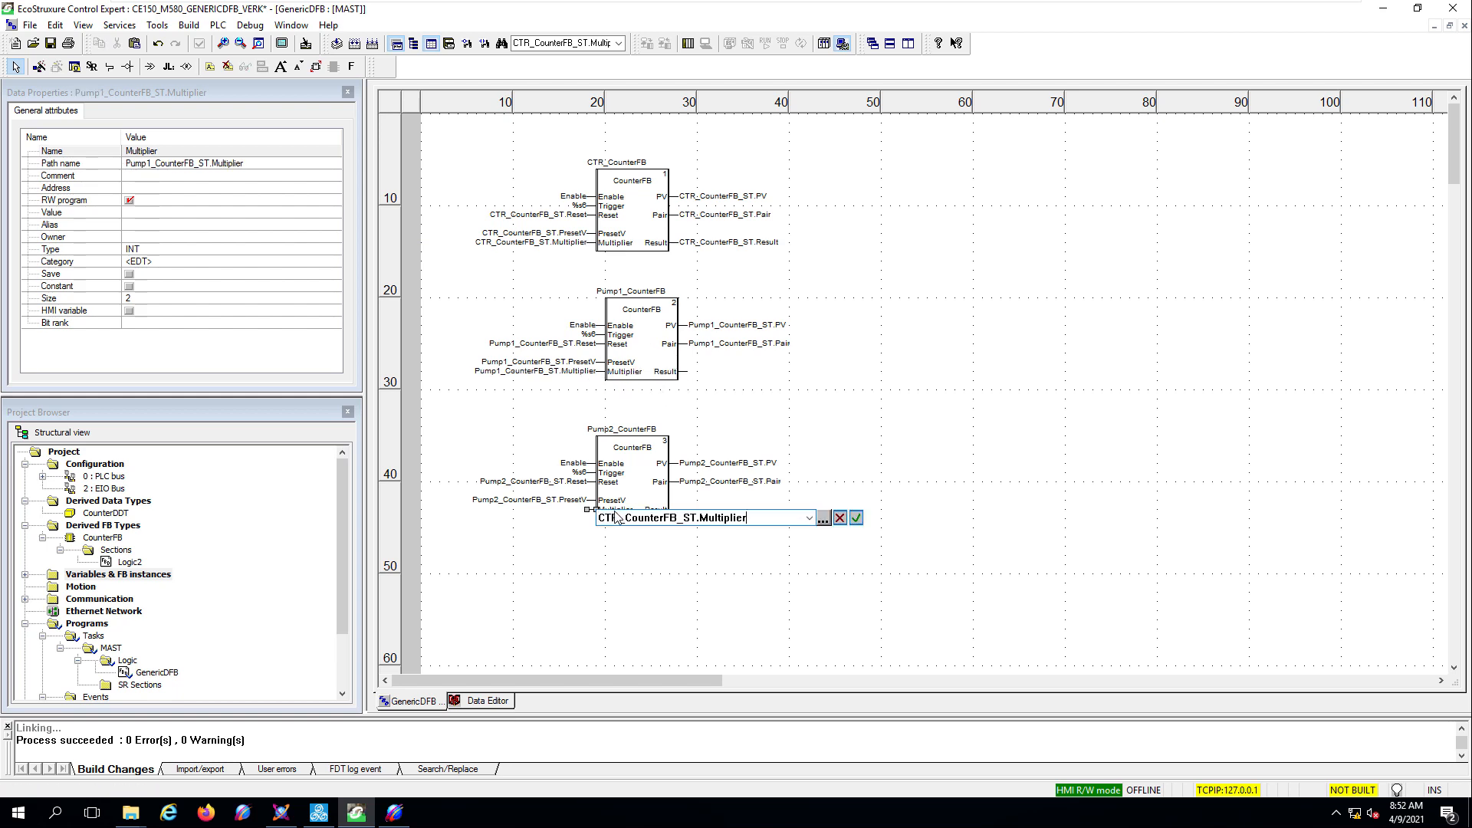
pyautogui.press('BackSpace')
pyautogui.press('BackSpace')
pyautogui.press('BackSpace')
pyautogui.write('Pump2')
pyautogui.press('Return')
# - Assign Pump1_CounterFB_ST.Result to the Result output of the Pump1_CounterFB block, reusing the CTR block's Result variable name
pyautogui.doubleClick(673, 372)
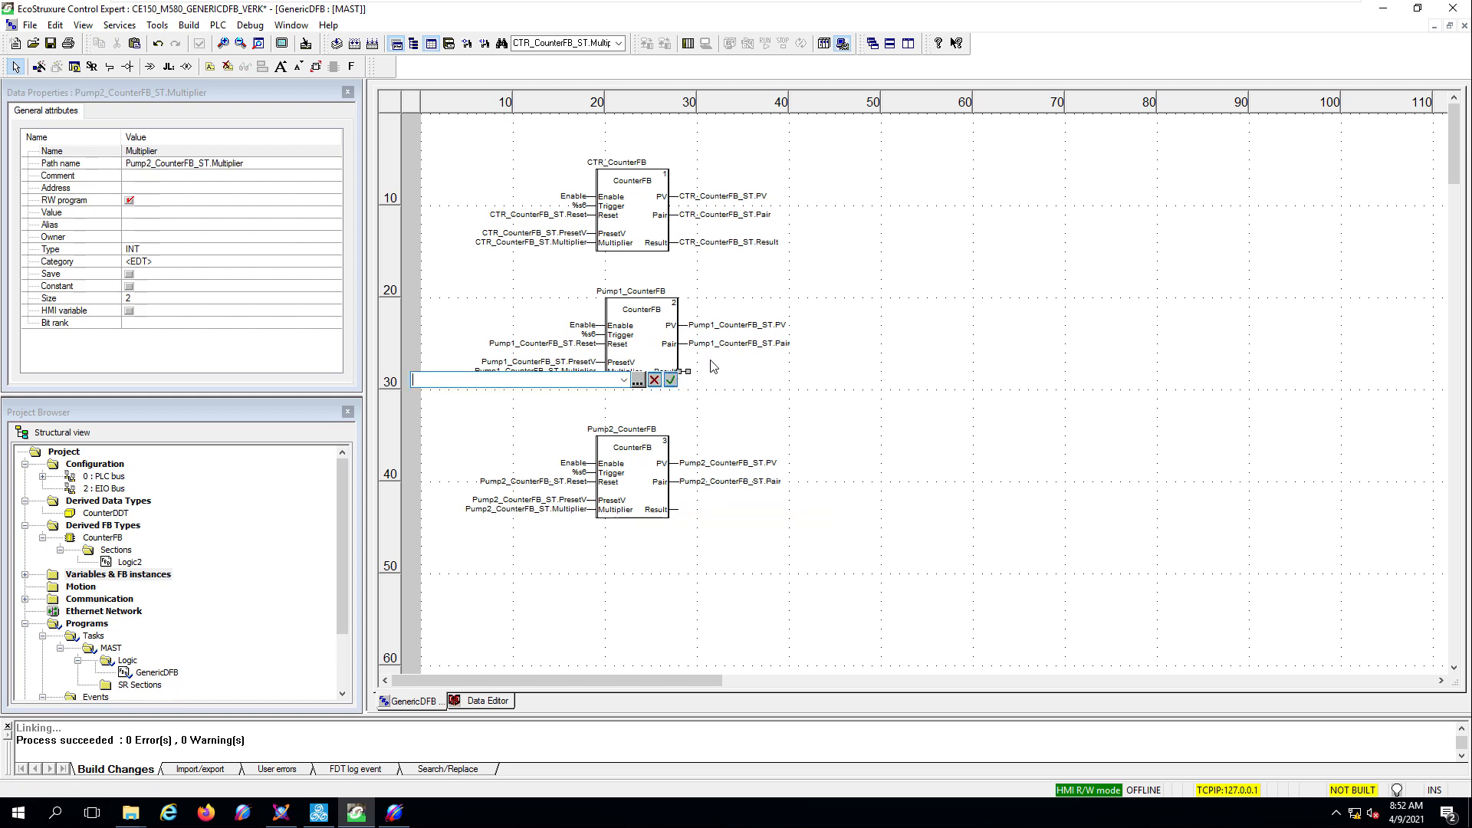
pyautogui.doubleClick(675, 242)
pyautogui.hotkey('ctrl', 'c')
pyautogui.doubleClick(675, 371)
pyautogui.hotkey('ctrl', 'v')
pyautogui.moveTo(430, 380); pyautogui.dragTo(389, 376)
pyautogui.write('Pump1')
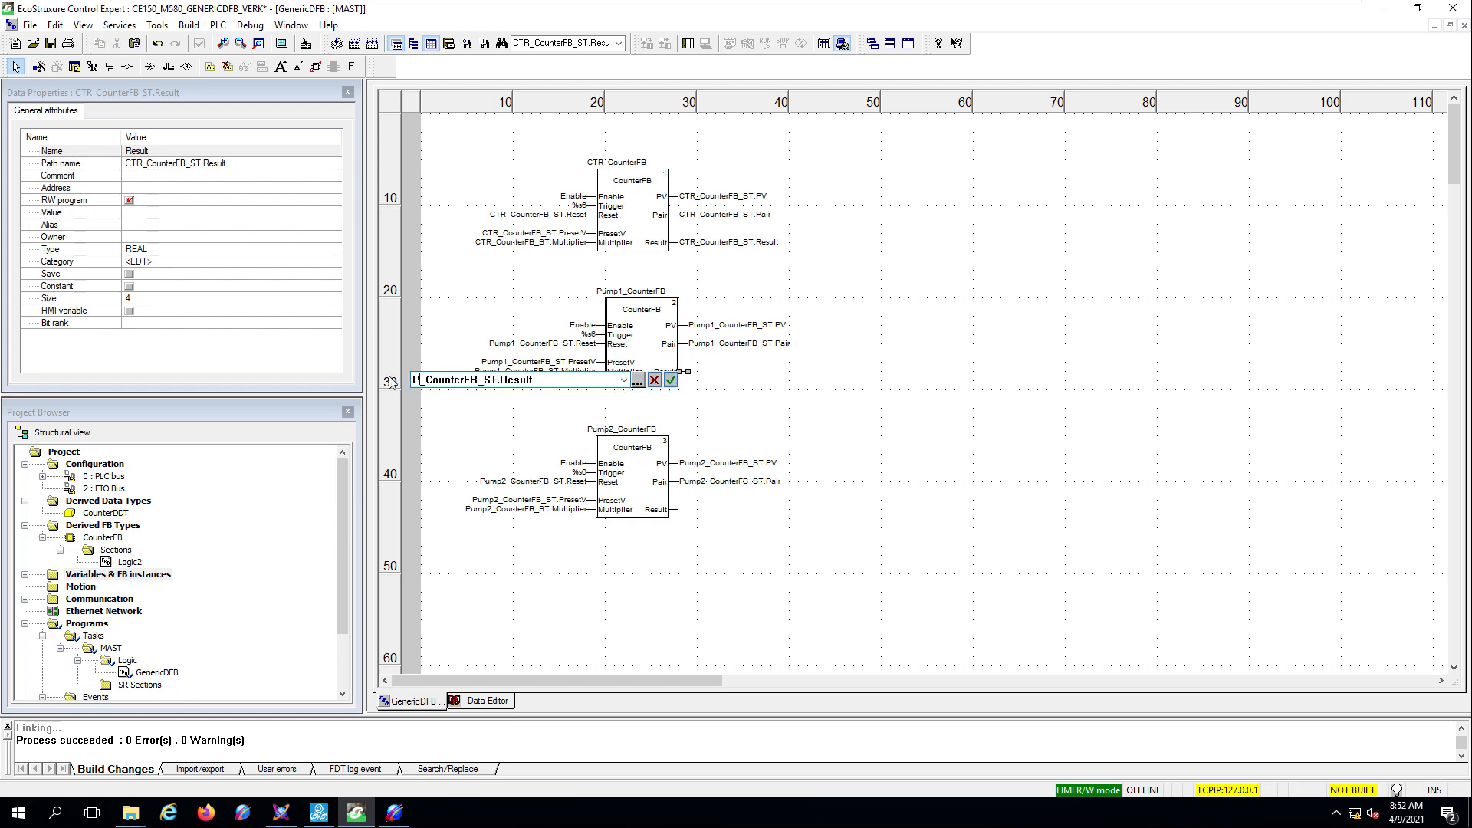
pyautogui.press('Return')
# - Assign Pump2_CounterFB_ST.Result to the Result output of the Pump2_CounterFB block
pyautogui.doubleClick(652, 510)
pyautogui.hotkey('ctrl', 'v')
pyautogui.moveTo(420, 517); pyautogui.dragTo(387, 517)
pyautogui.write('Pump2')
pyautogui.press('Return')
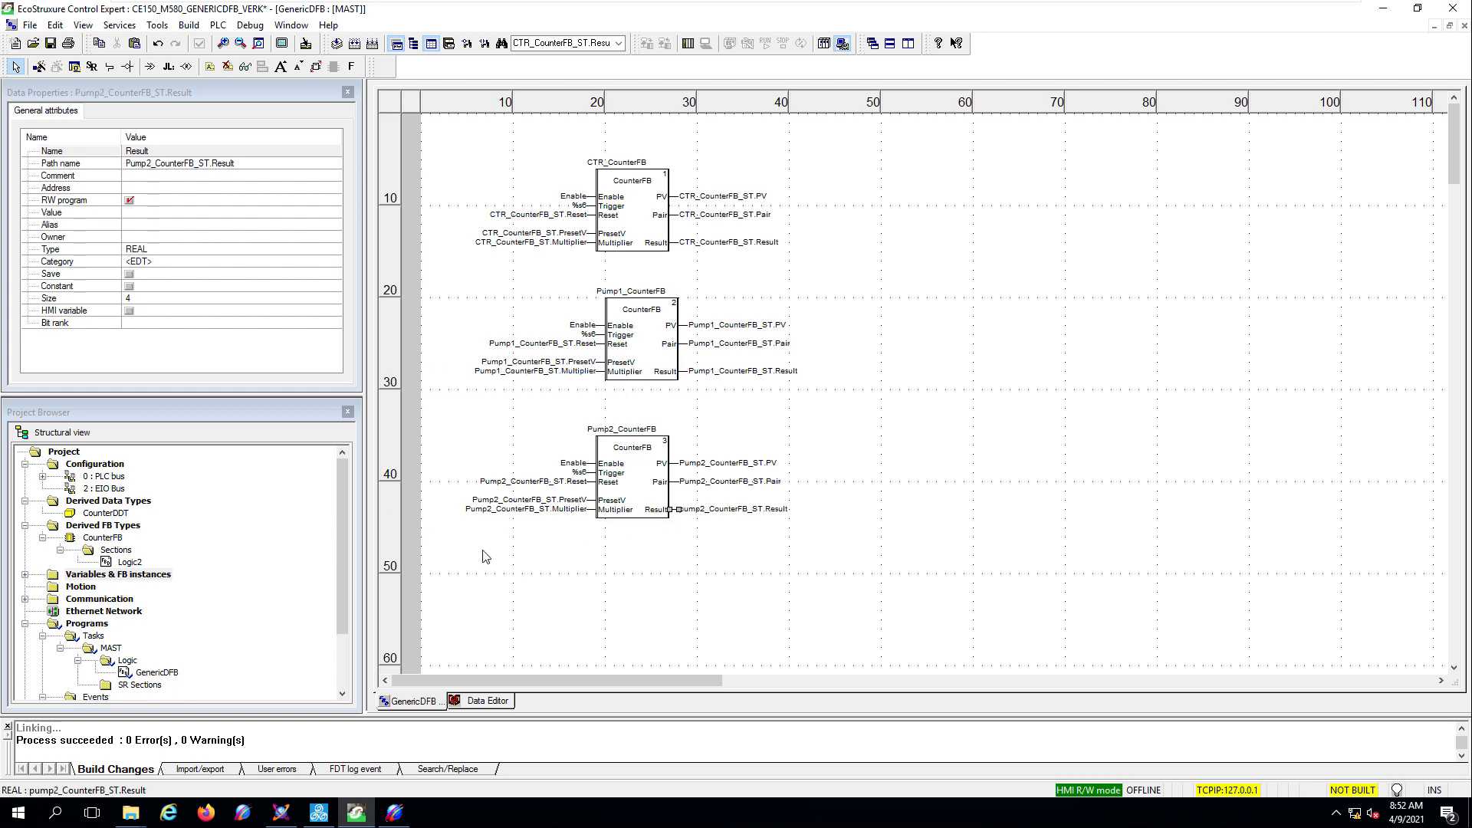
# - Build the project changes with the new block connections in the GenericDFB section
pyautogui.click(218, 26)
pyautogui.moveTo(199, 29)
pyautogui.click(208, 78)
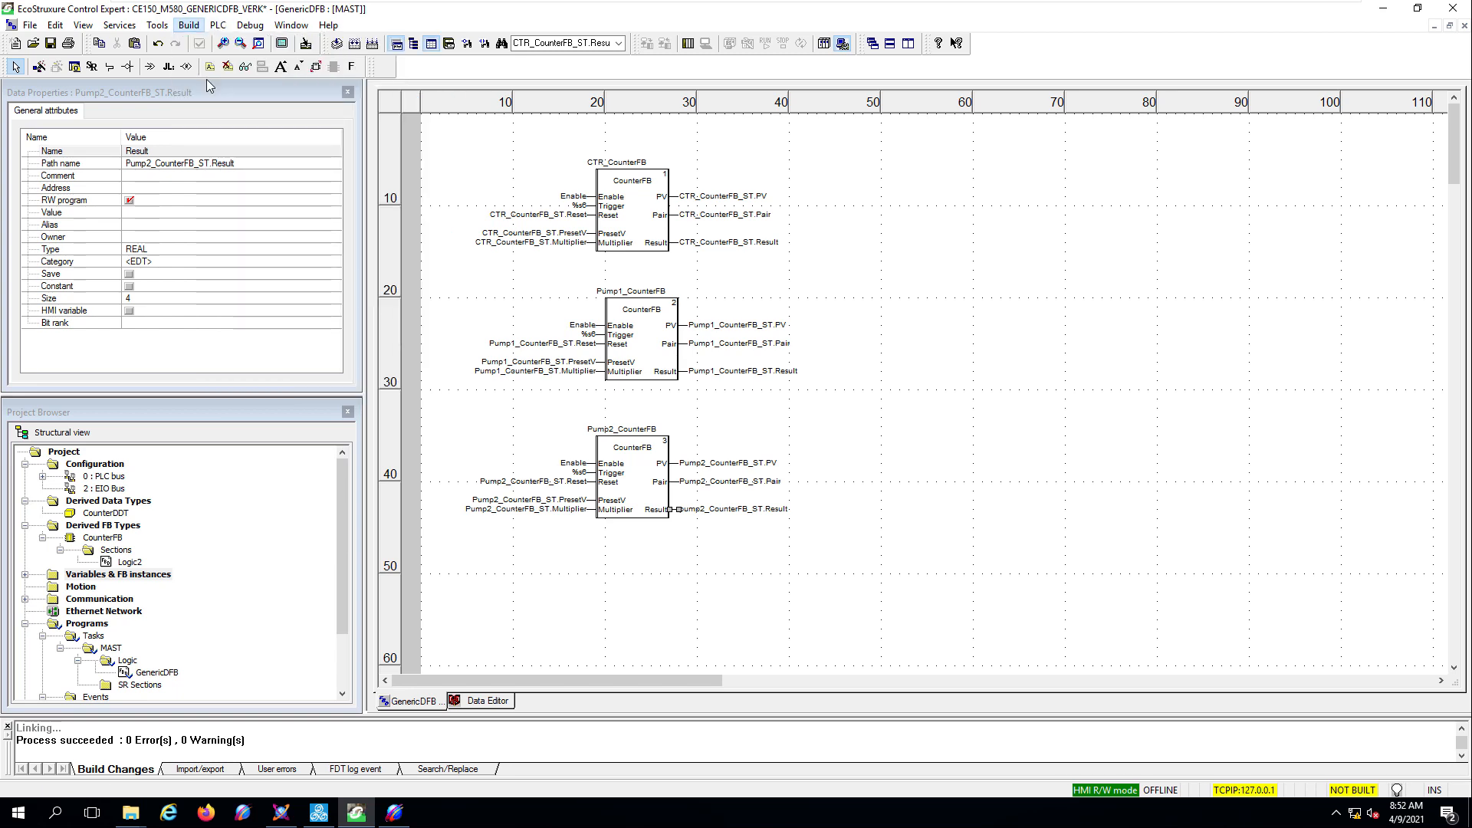
pyautogui.click(676, 447)
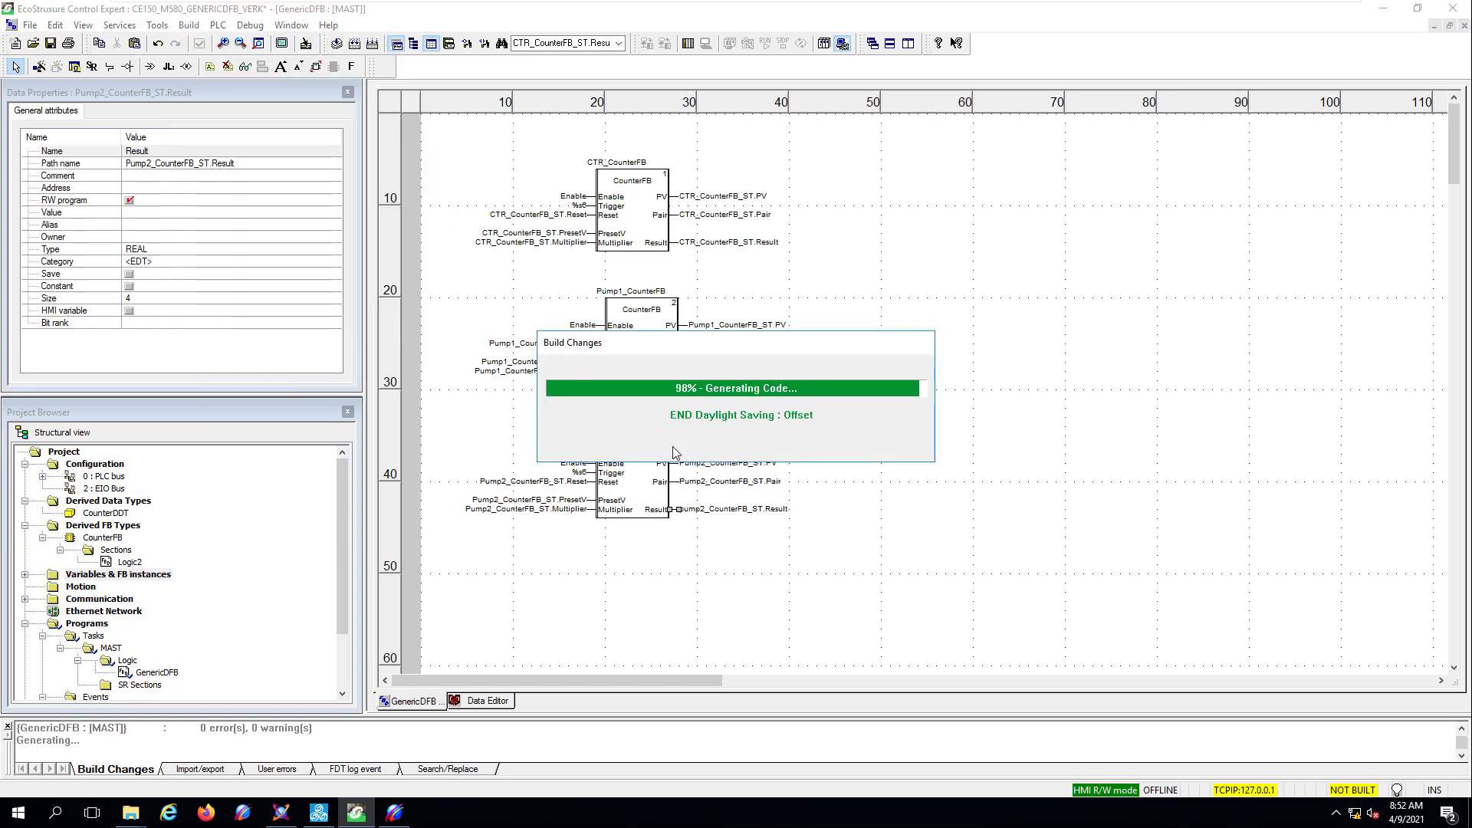
# - Connect to the PLC and transfer the project to it with PLC Run after Transfer enabled, confirming the run
pyautogui.click(217, 25)
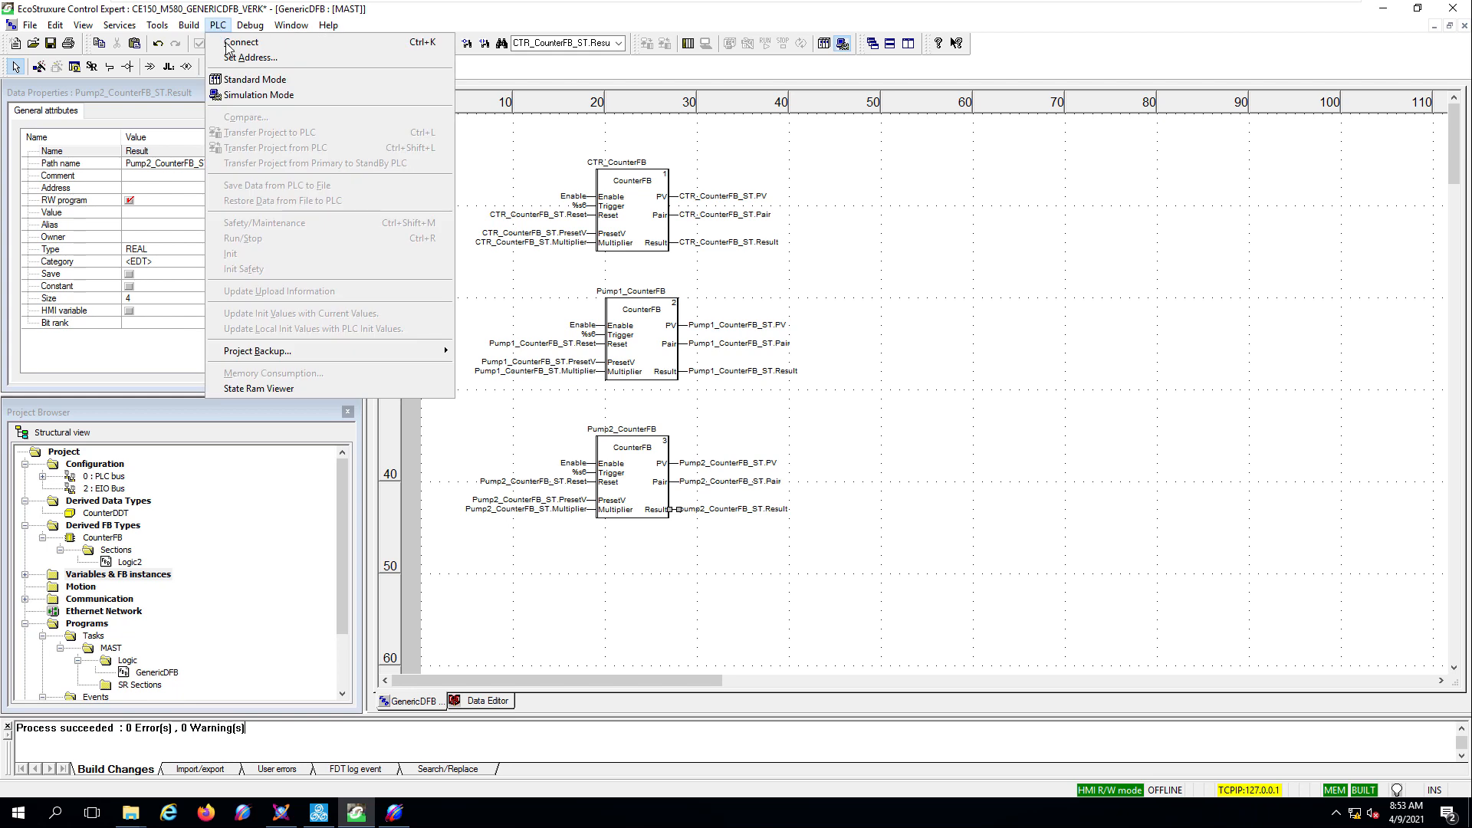
pyautogui.click(232, 46)
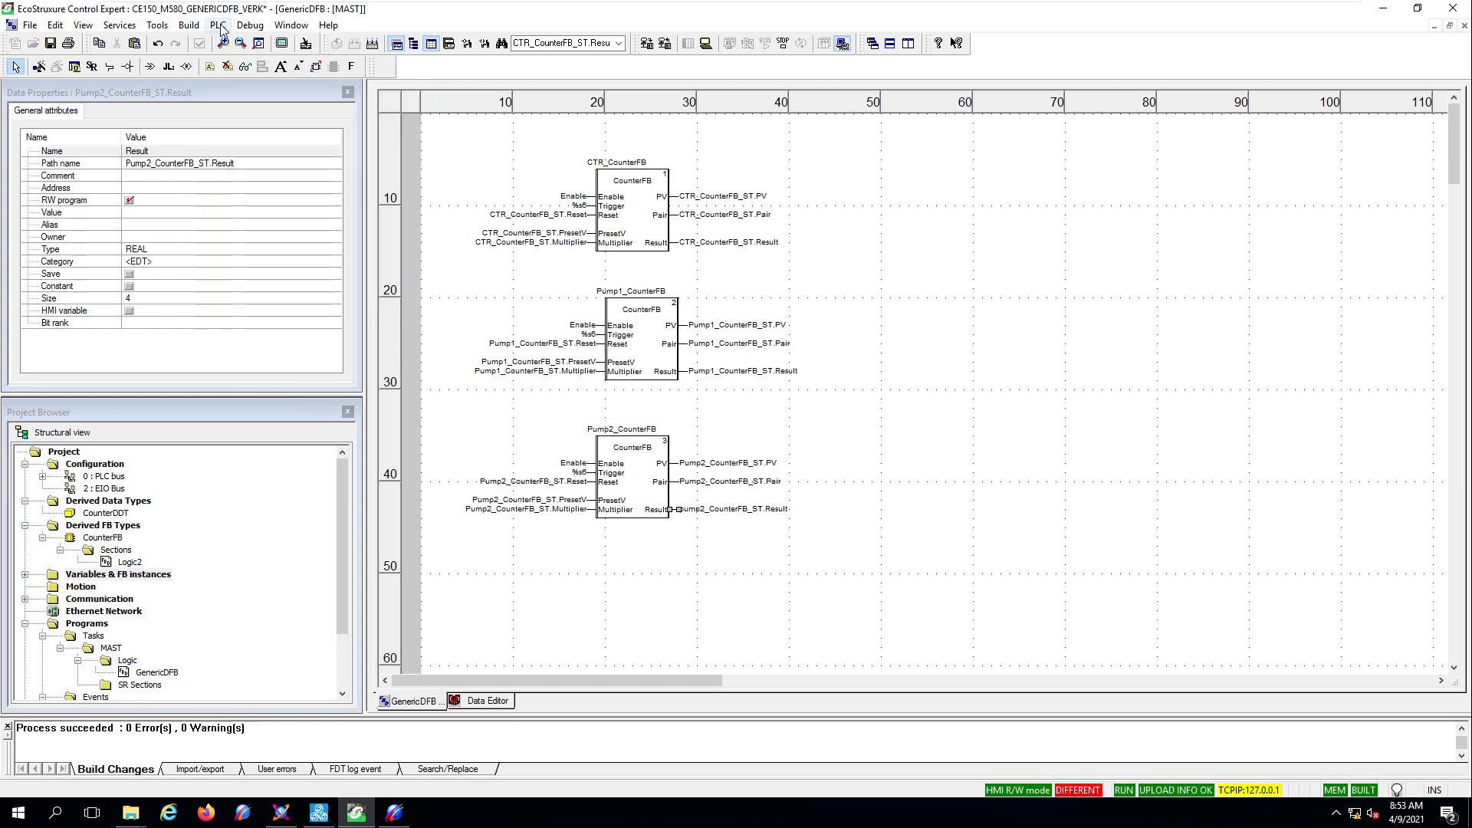
pyautogui.click(217, 25)
pyautogui.click(245, 130)
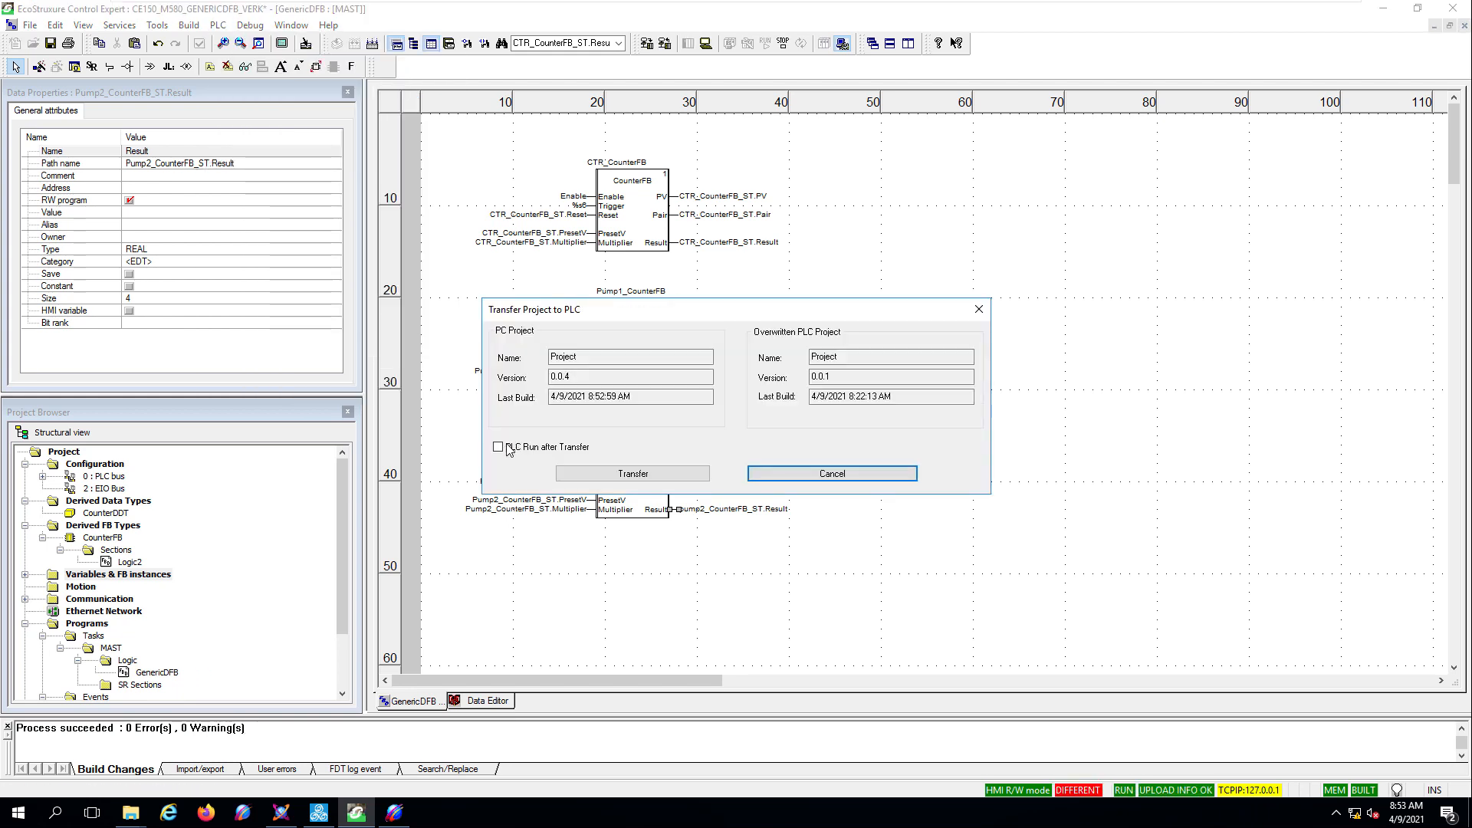
pyautogui.click(499, 446)
pyautogui.click(587, 474)
pyautogui.click(713, 463)
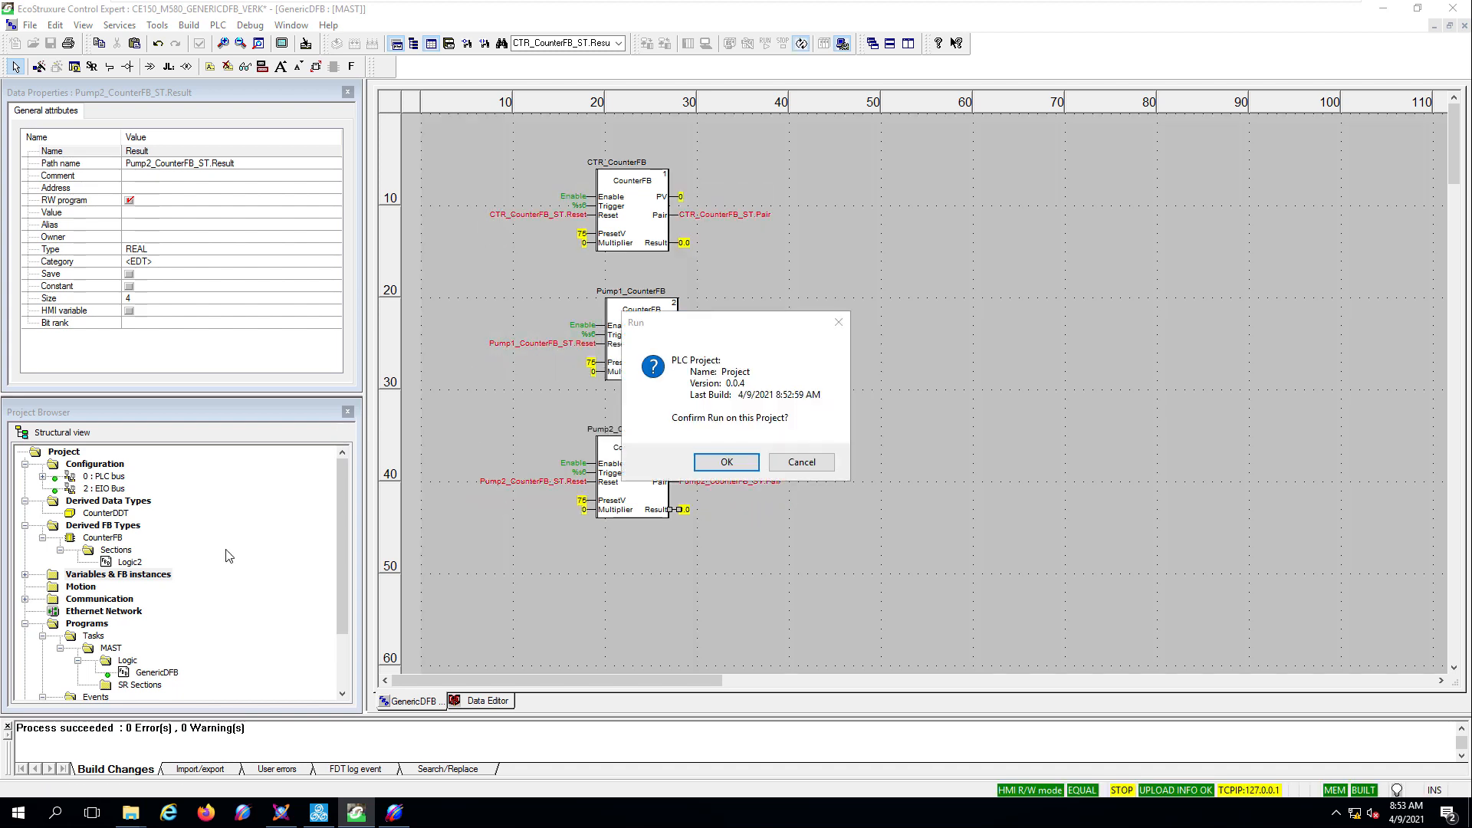
pyautogui.click(702, 464)
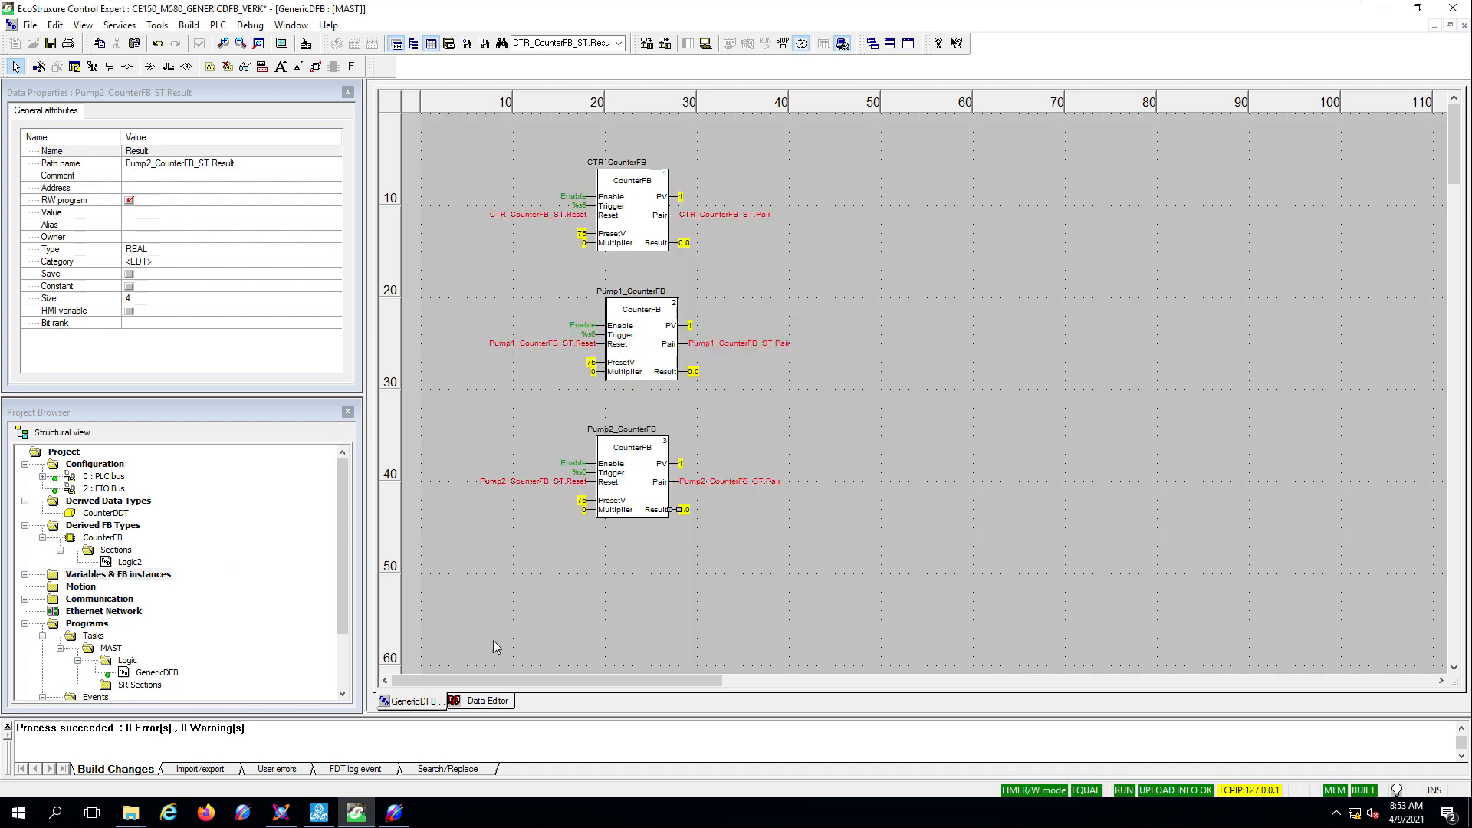
# - Export the Variables & FB instances with DDT and DFB to Variables.XSY in CE_Tests, replacing the existing file
pyautogui.rightClick(135, 574)
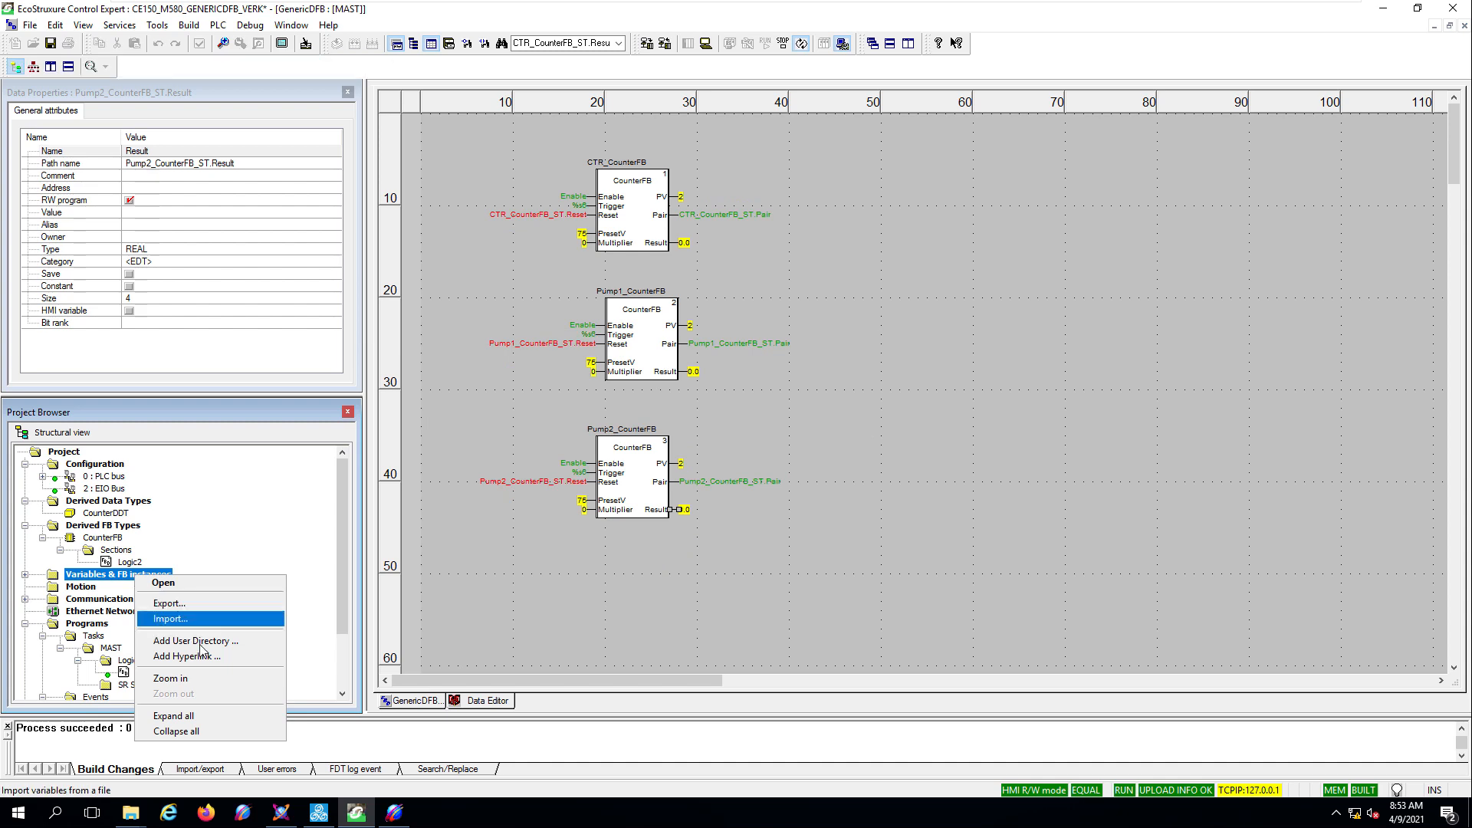
pyautogui.click(173, 604)
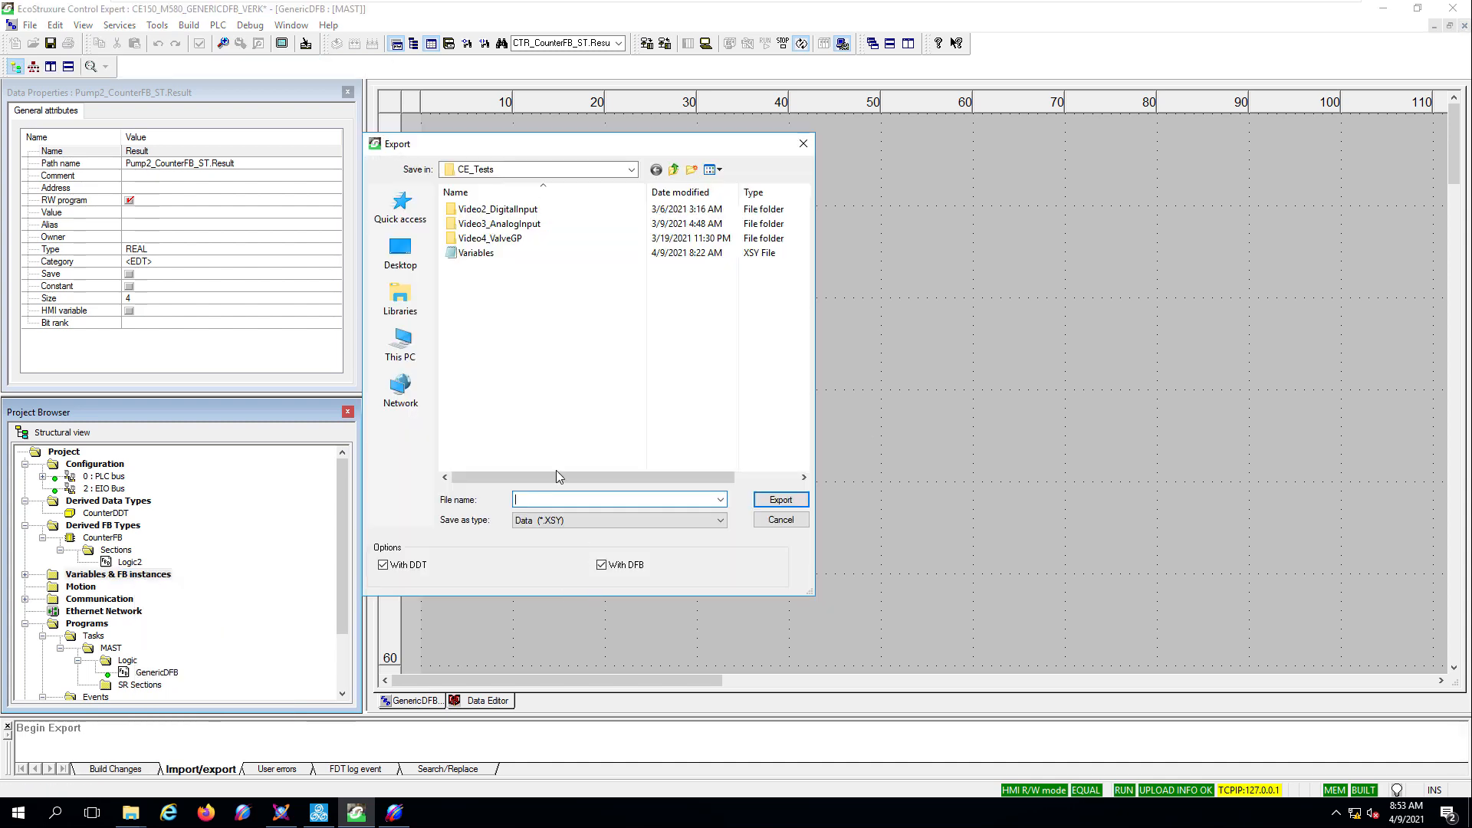
pyautogui.click(483, 253)
pyautogui.click(781, 499)
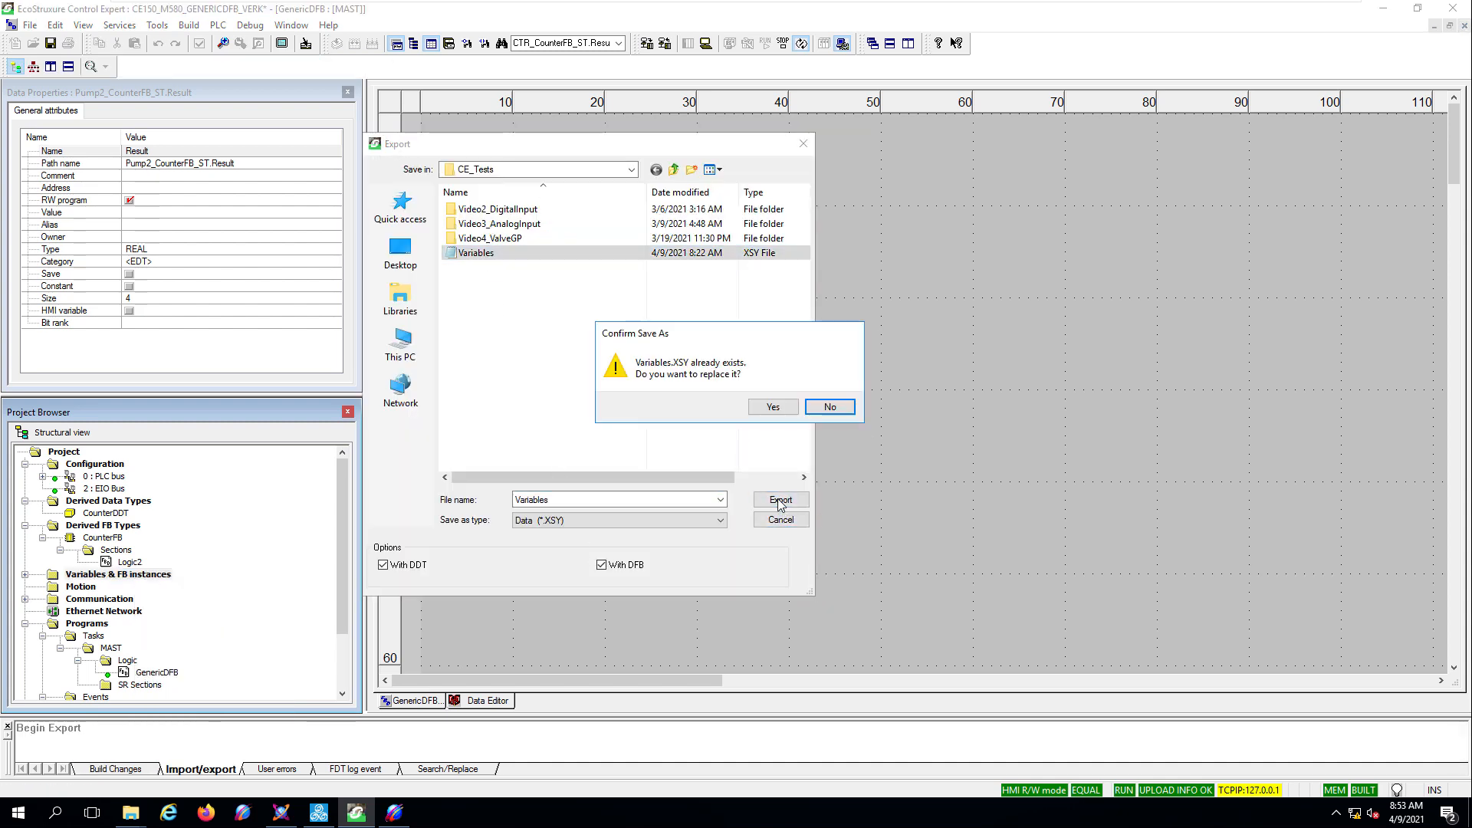
pyautogui.click(761, 409)
pyautogui.click(728, 592)
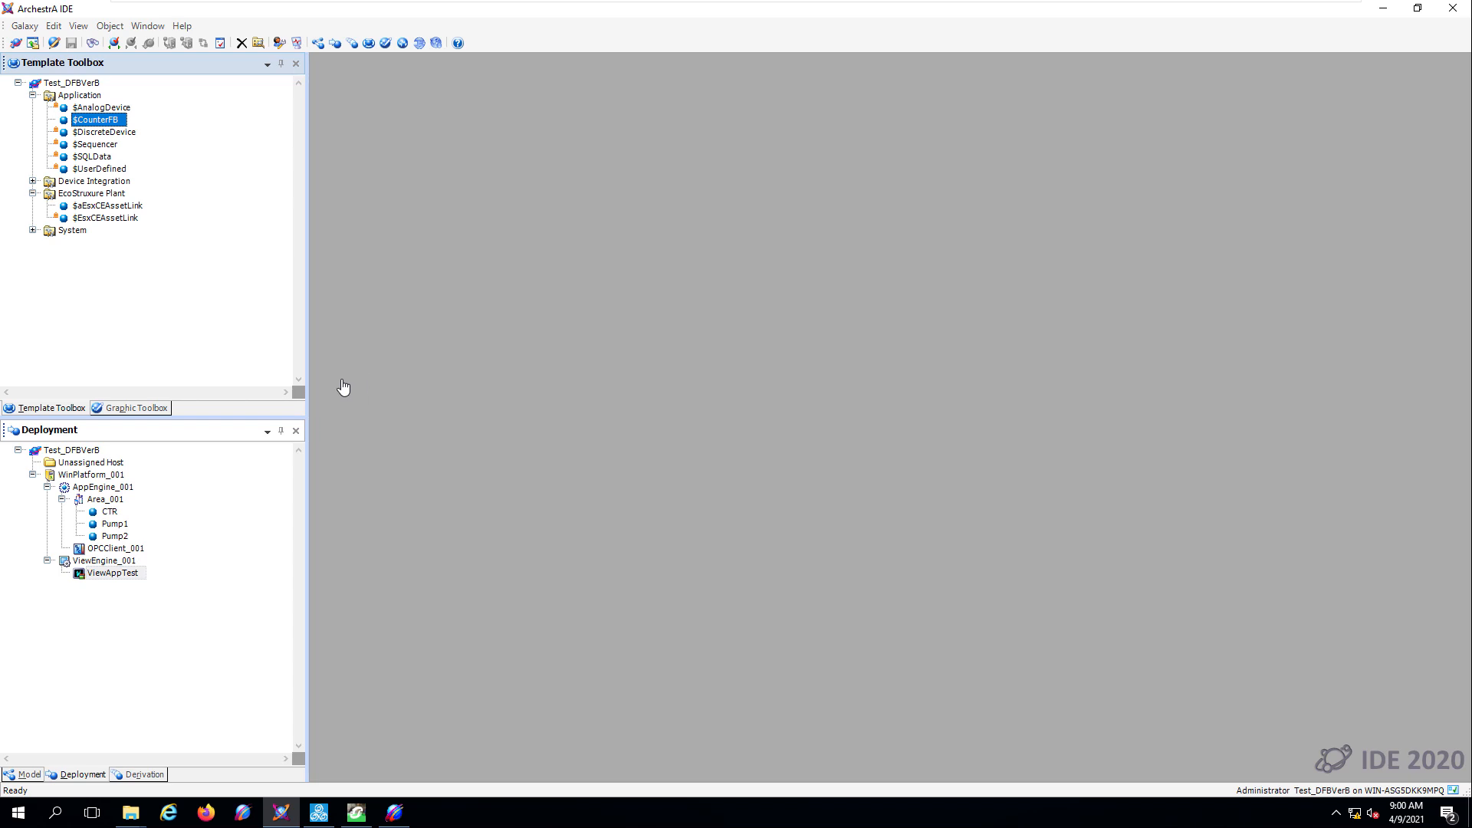
# - In ArchestrA IDE, open the CounterFP graphic and paste a copy of the "Reset at value:" label and its ### field below "Reset now:"
pyautogui.click(126, 408)
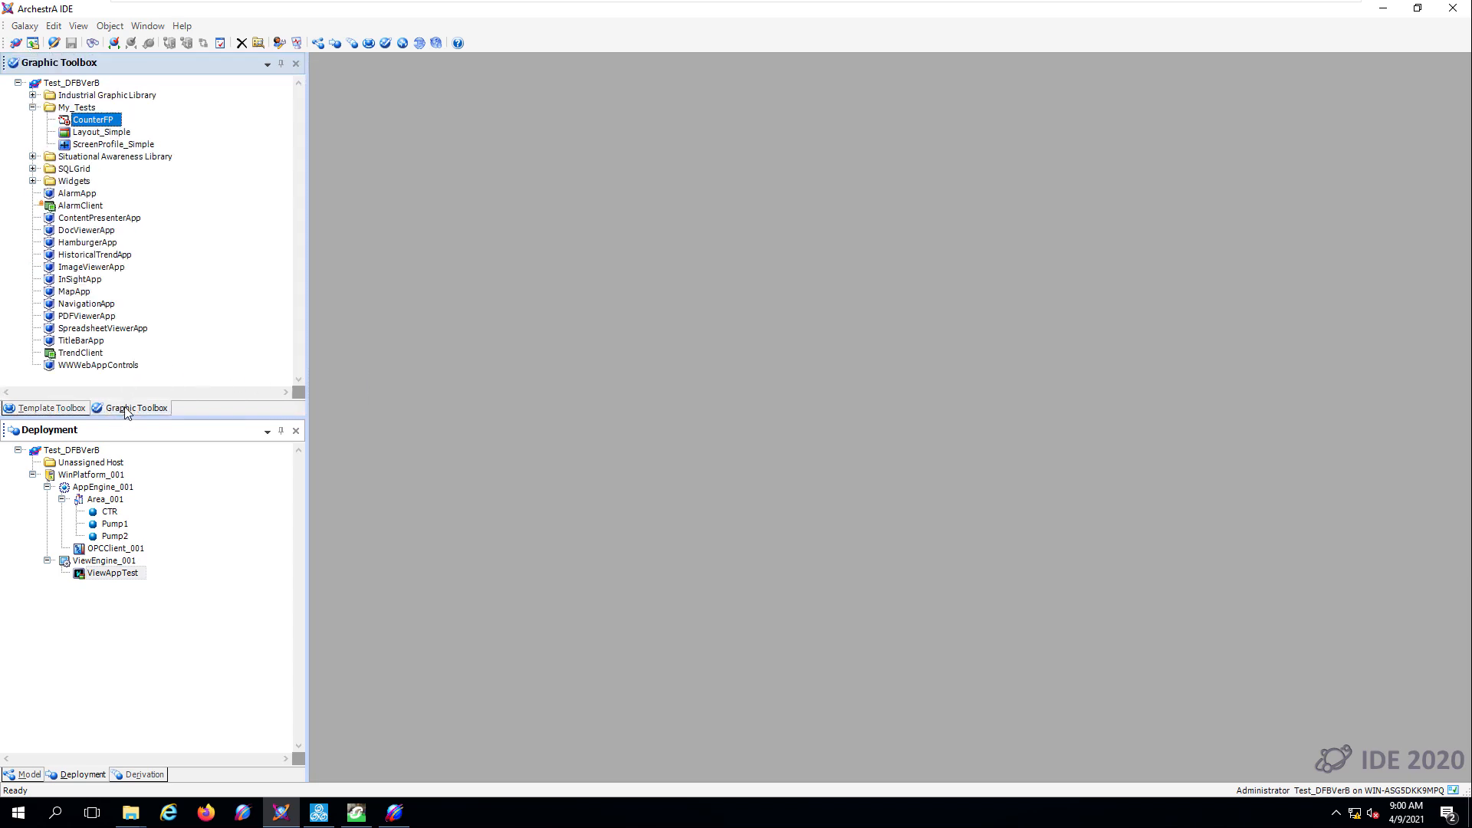
pyautogui.doubleClick(95, 121)
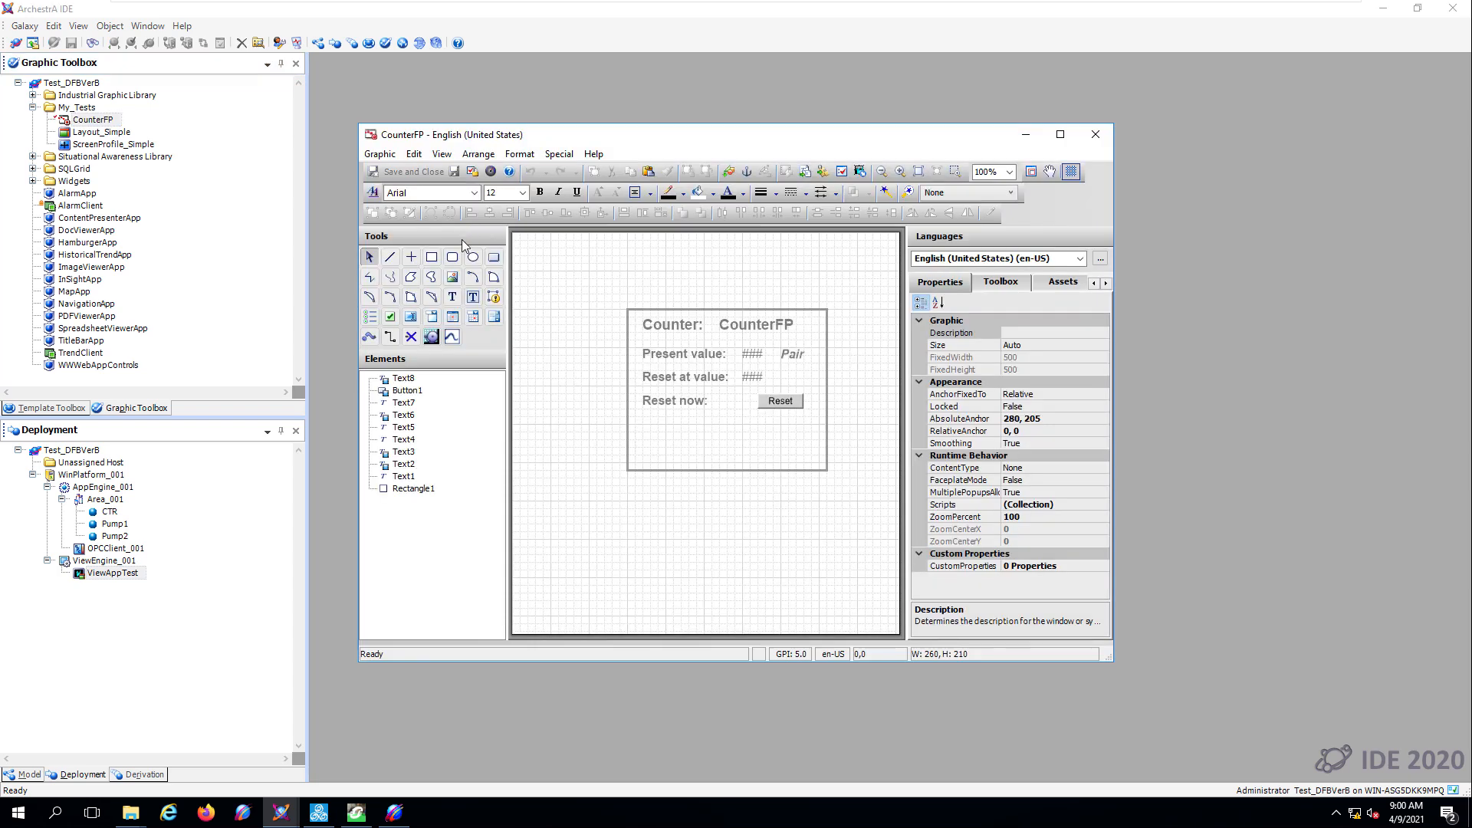
pyautogui.click(674, 381)
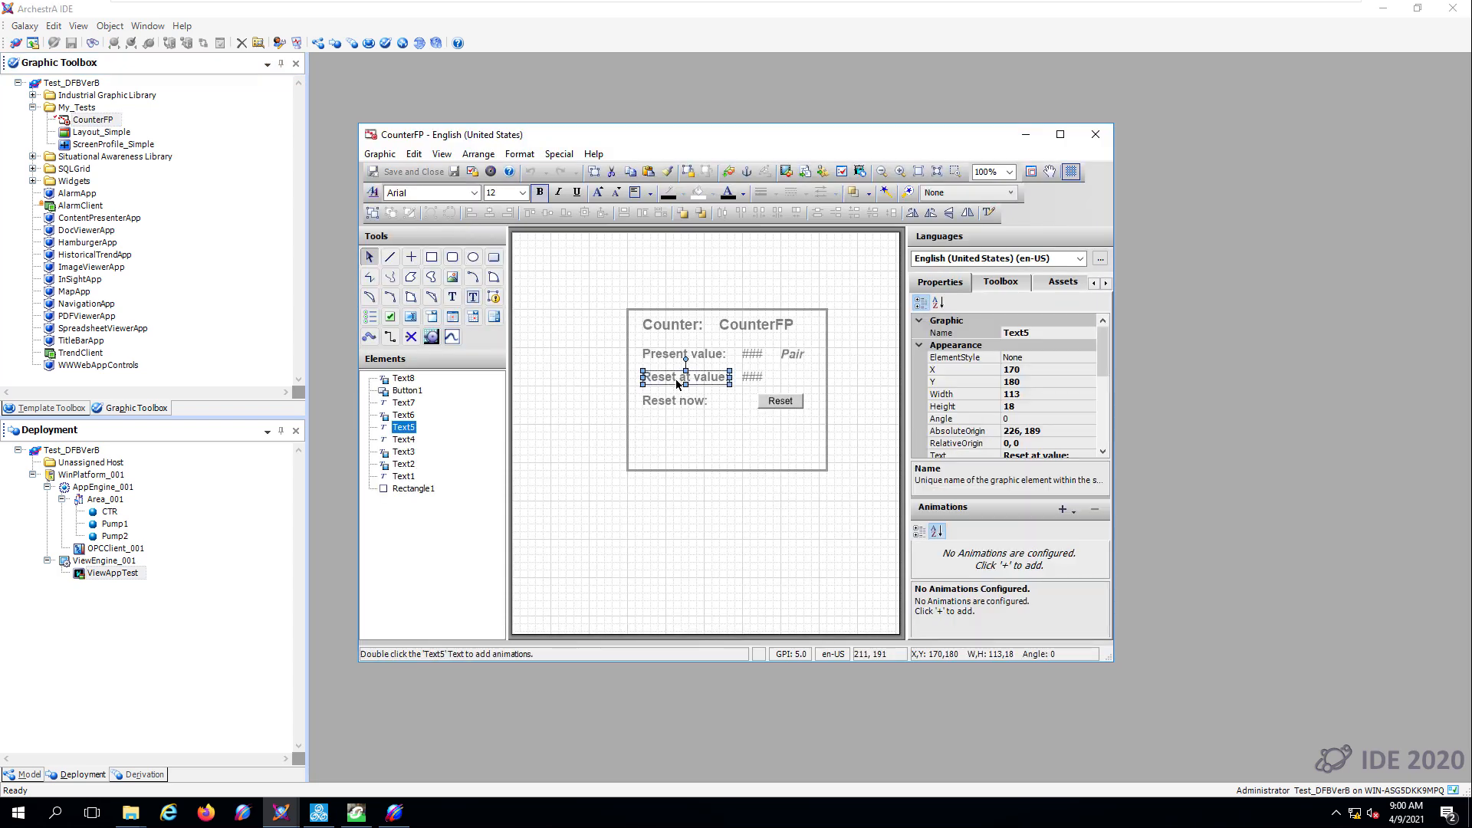
pyautogui.keyDown('ctrl'); pyautogui.click(747, 379); pyautogui.keyUp('ctrl')
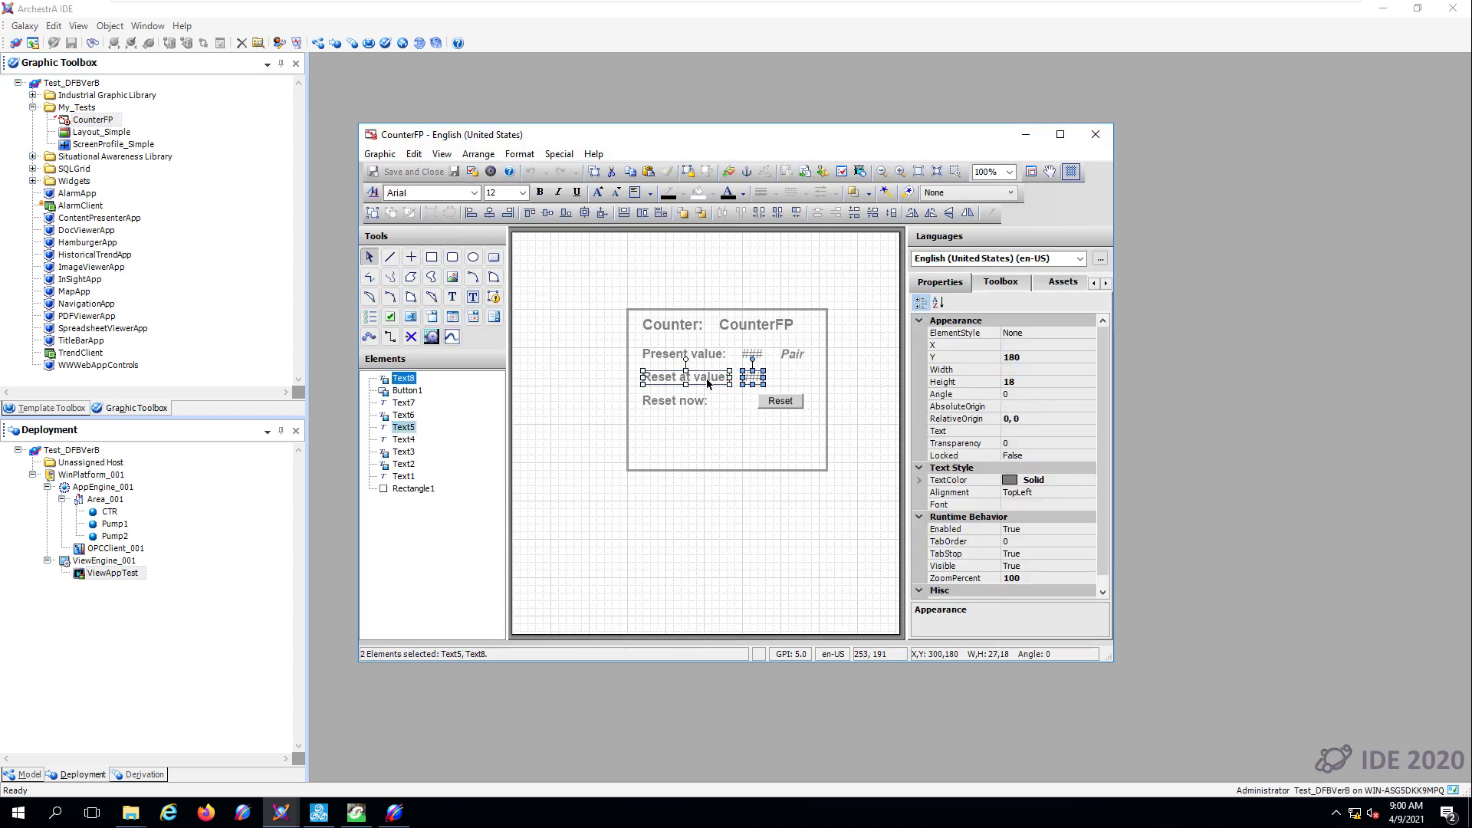
pyautogui.rightClick(685, 401)
pyautogui.click(700, 417)
pyautogui.rightClick(649, 420)
pyautogui.click(675, 463)
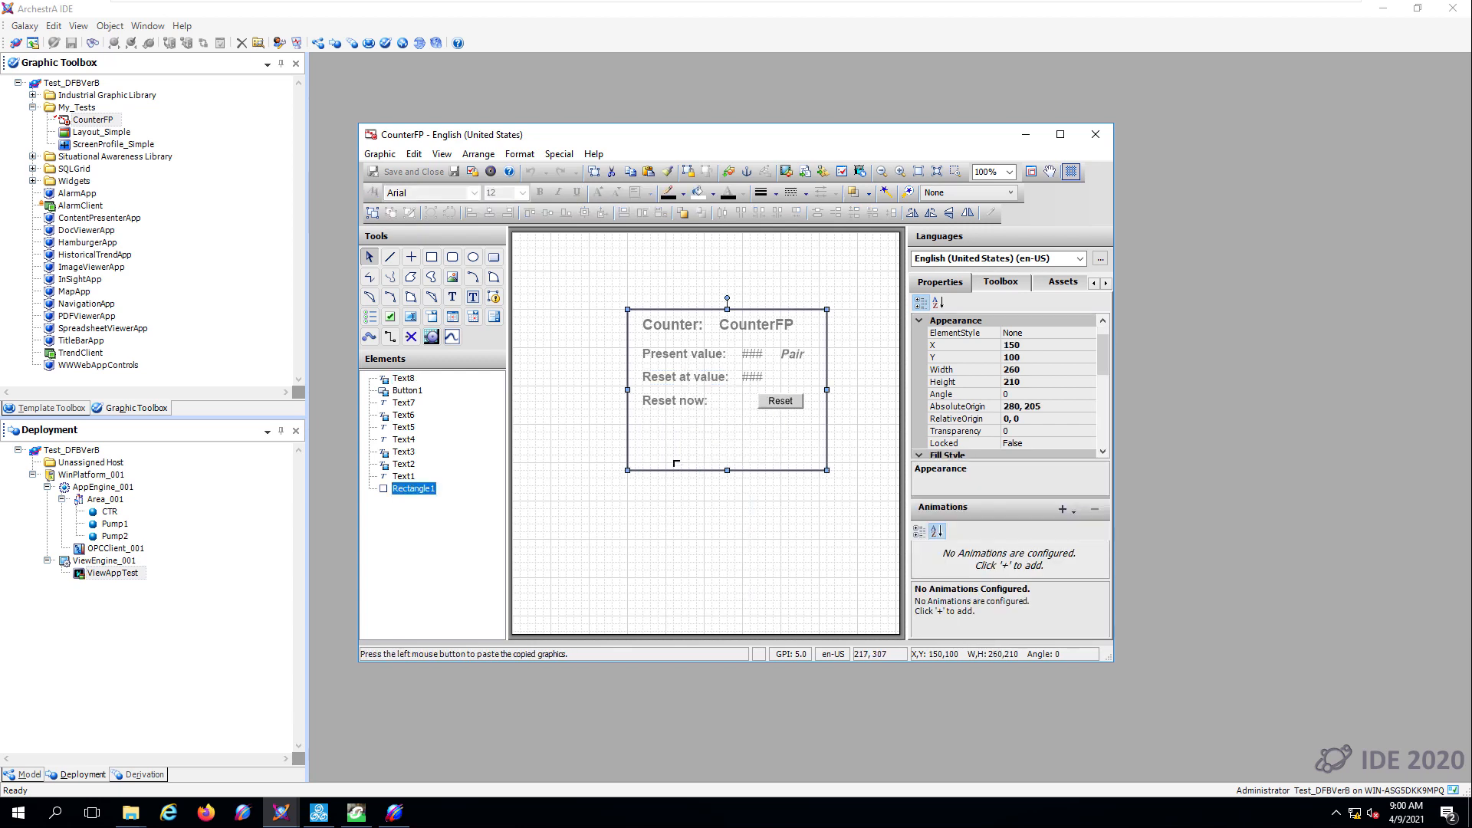
pyautogui.click(658, 428)
pyautogui.click(680, 447)
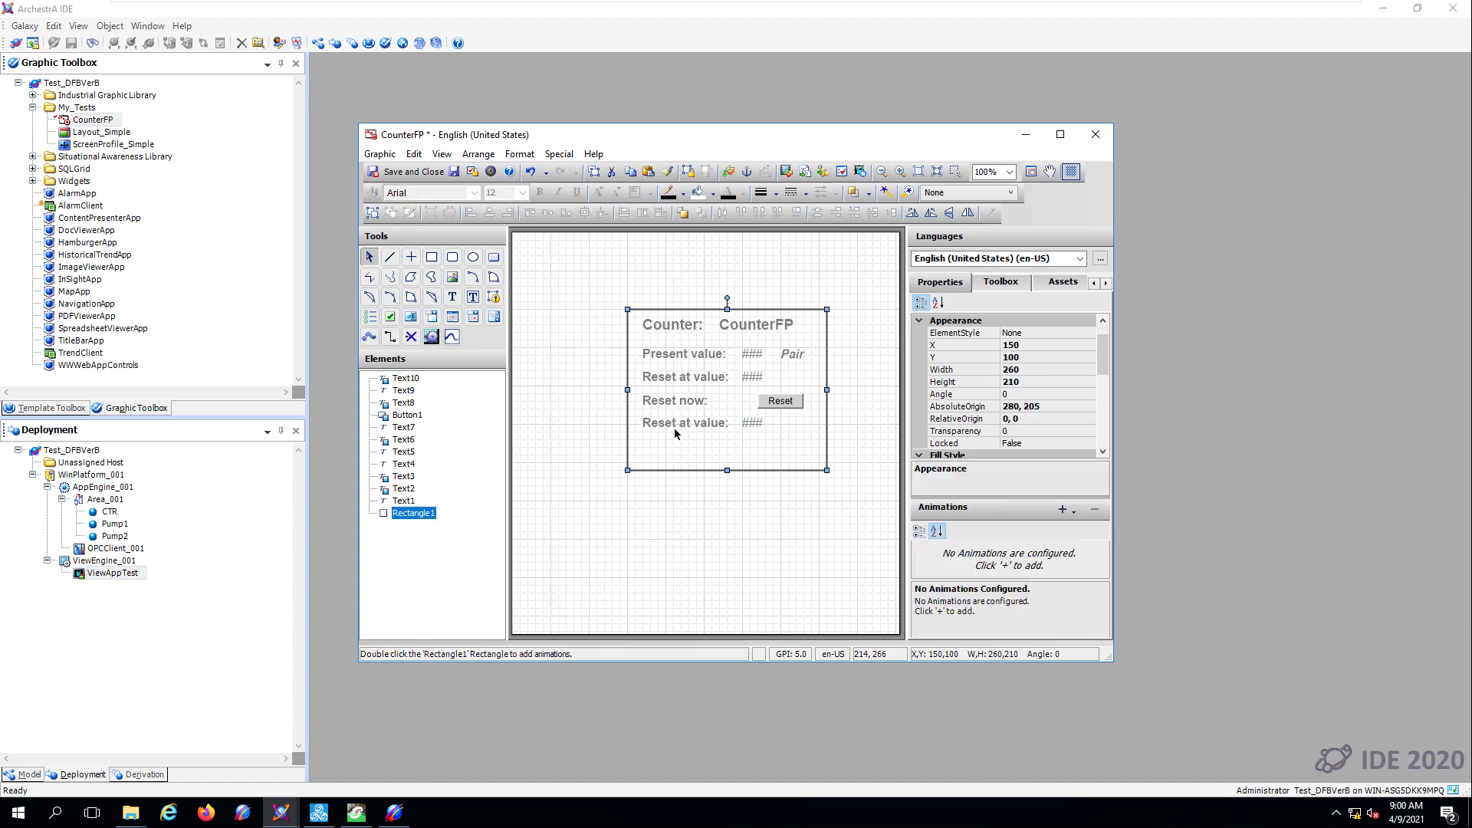
# - Change the text of the copied "Reset at value:" label to "Multiplier:"
pyautogui.click(675, 422)
pyautogui.click(1054, 431)
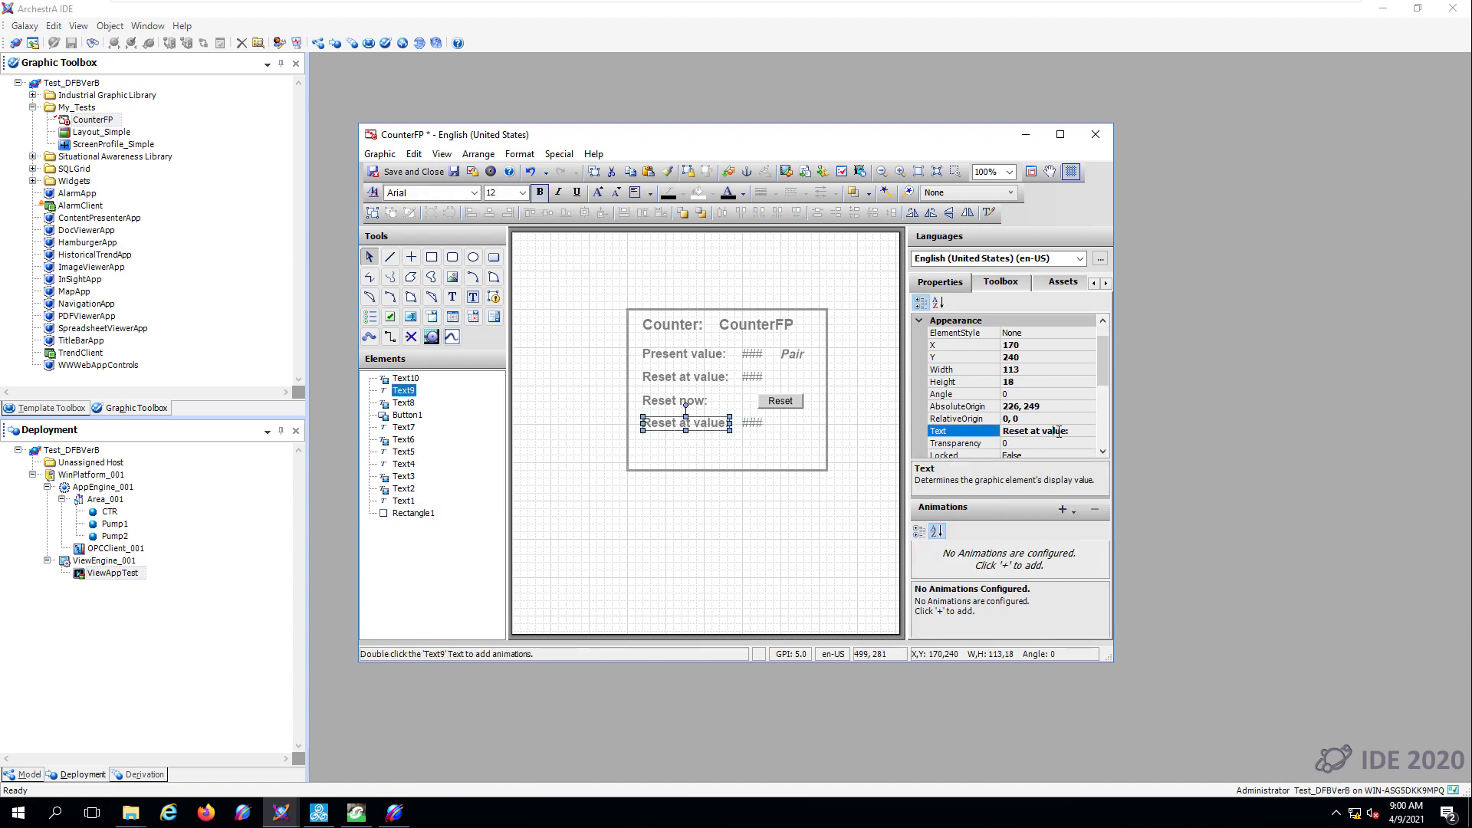
pyautogui.click(1065, 430)
pyautogui.write('R:')
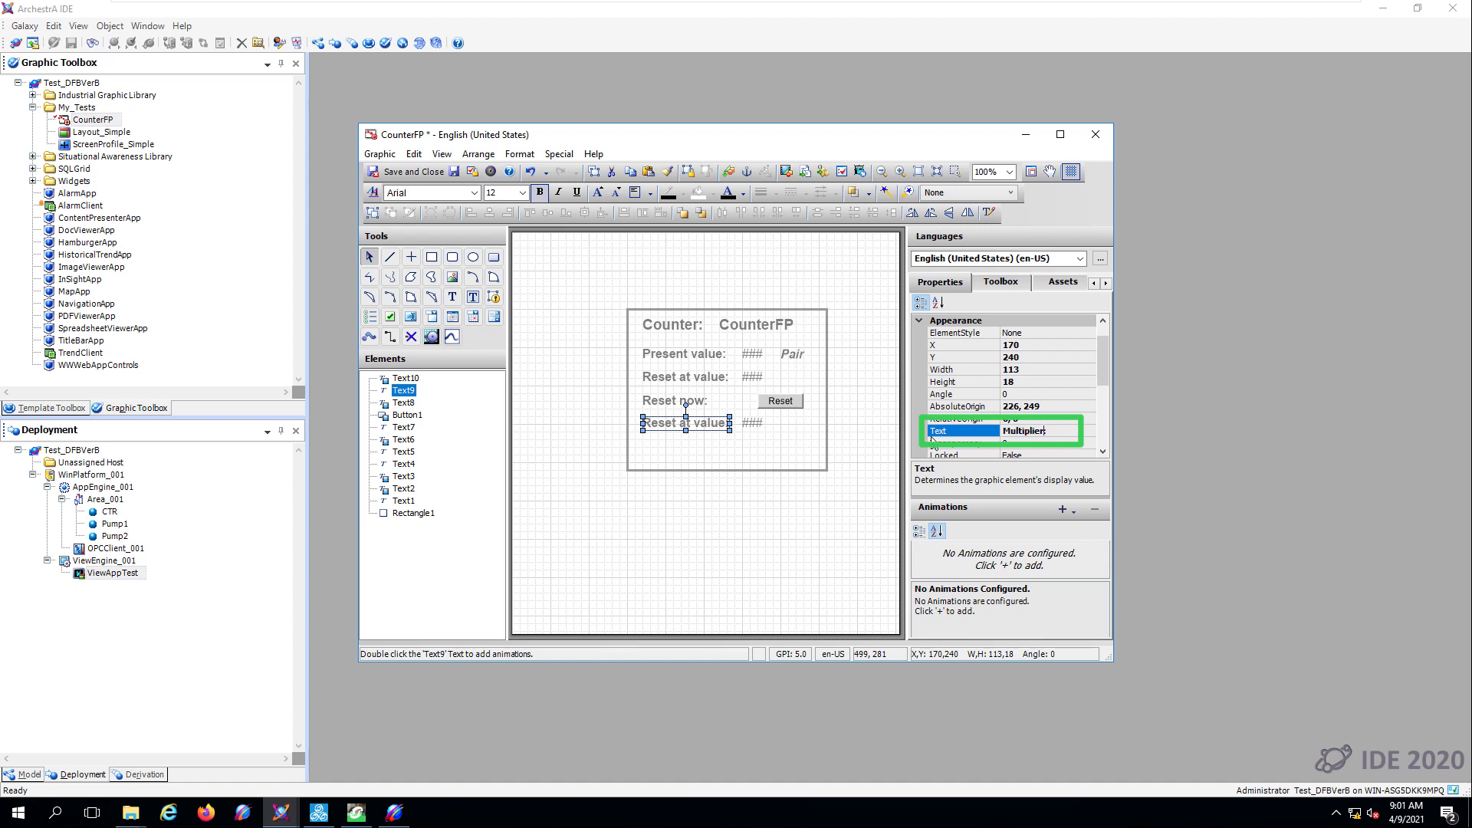
pyautogui.click(800, 441)
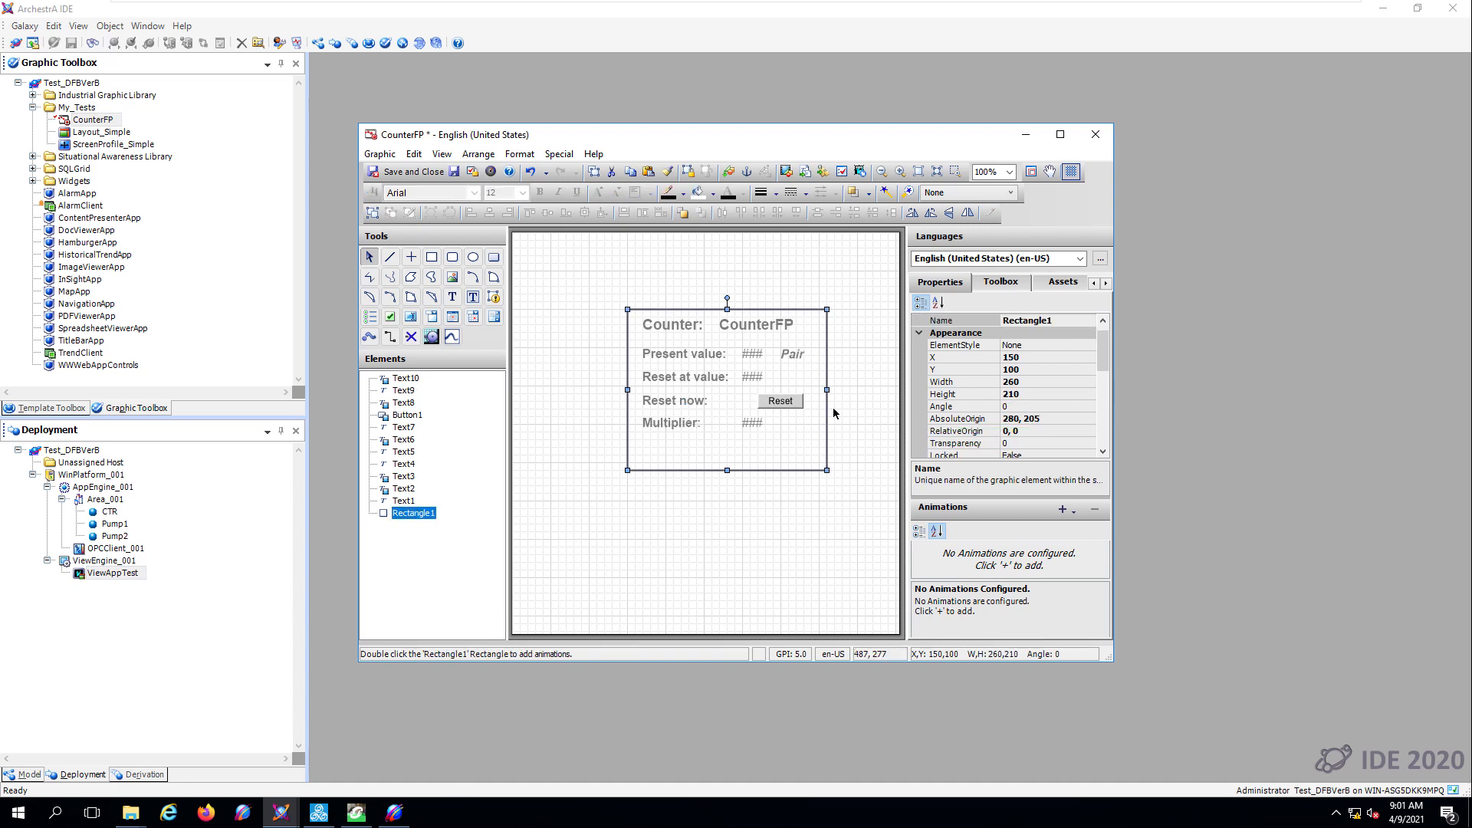
# - Point the ### field beside "Multiplier:" to Me.Multiplier in its User Input animation and turn off Restrict Values
pyautogui.click(754, 425)
pyautogui.doubleClick(756, 428)
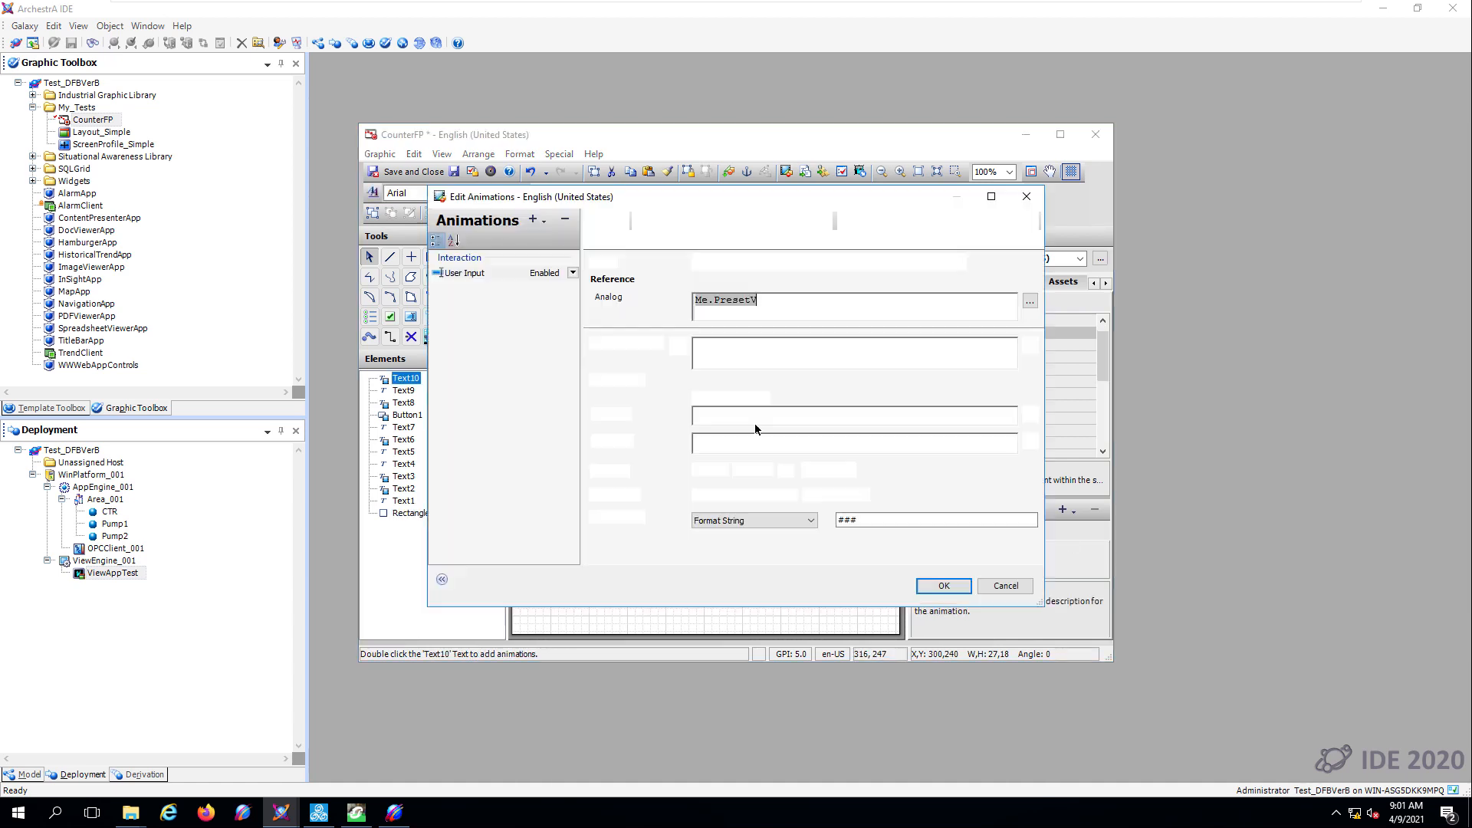
pyautogui.click(796, 309)
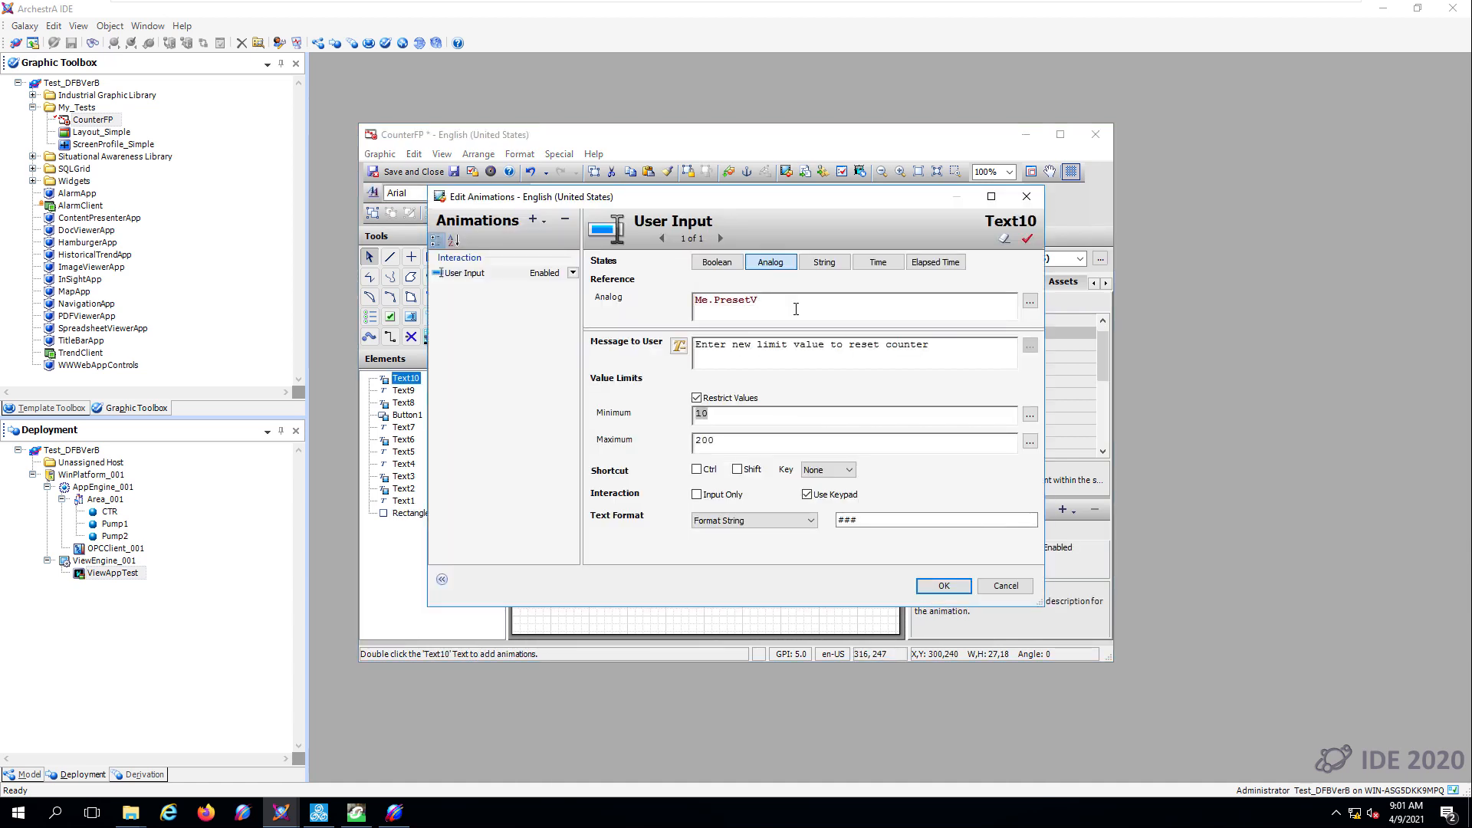
pyautogui.hotkey('shift', 'Left')
pyautogui.hotkey('shift', 'Left')
pyautogui.hotkey('shift', 'Left')
pyautogui.hotkey('shift', 'Left')
pyautogui.hotkey('shift', 'Left')
pyautogui.hotkey('shift', 'Left')
pyautogui.write('Multiplier')
pyautogui.click(696, 397)
pyautogui.click(944, 585)
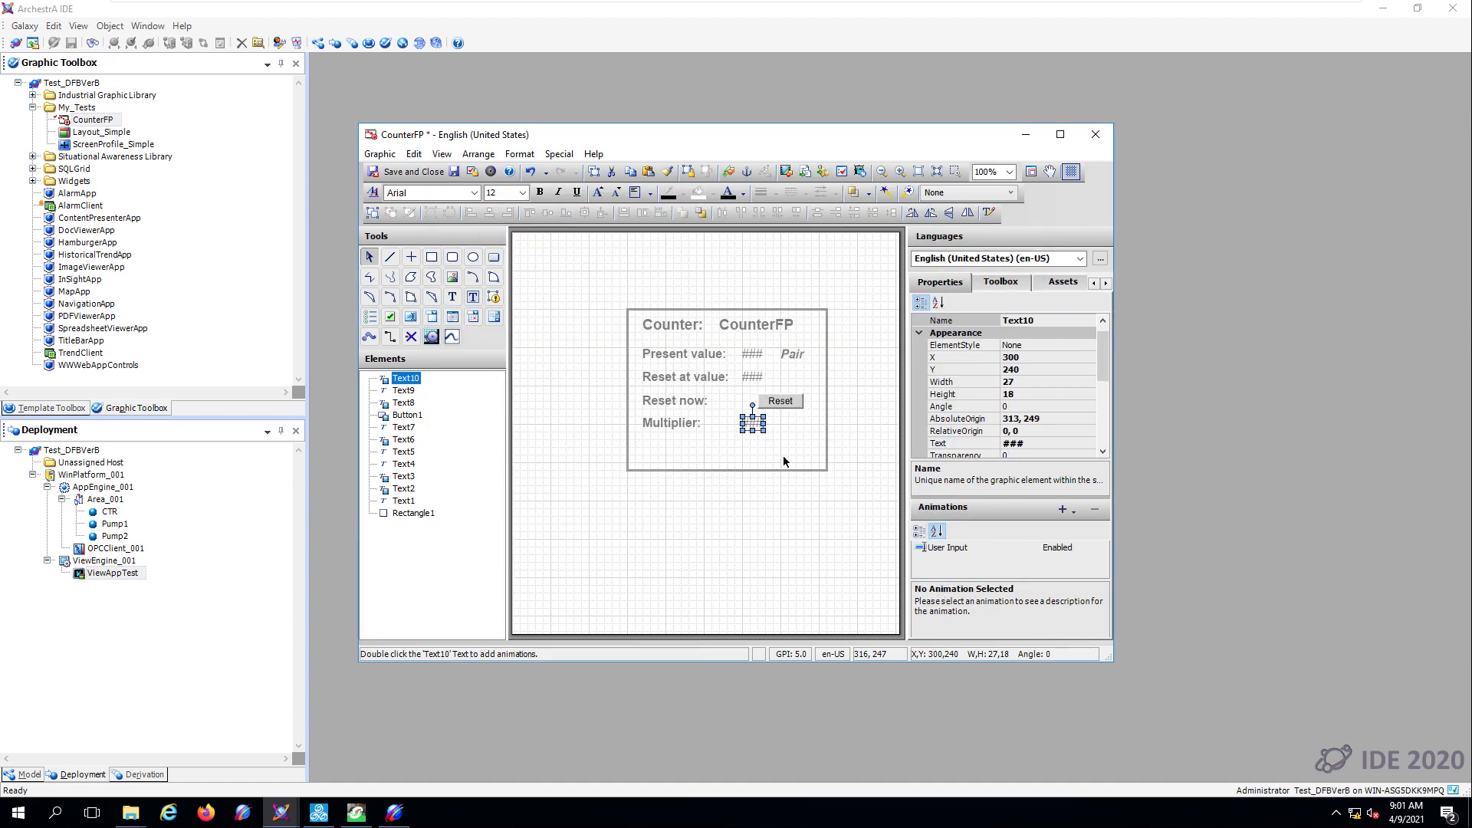
# - Copy the "Present value:" label with its ### field and paste them below "Multiplier:"
pyautogui.click(669, 359)
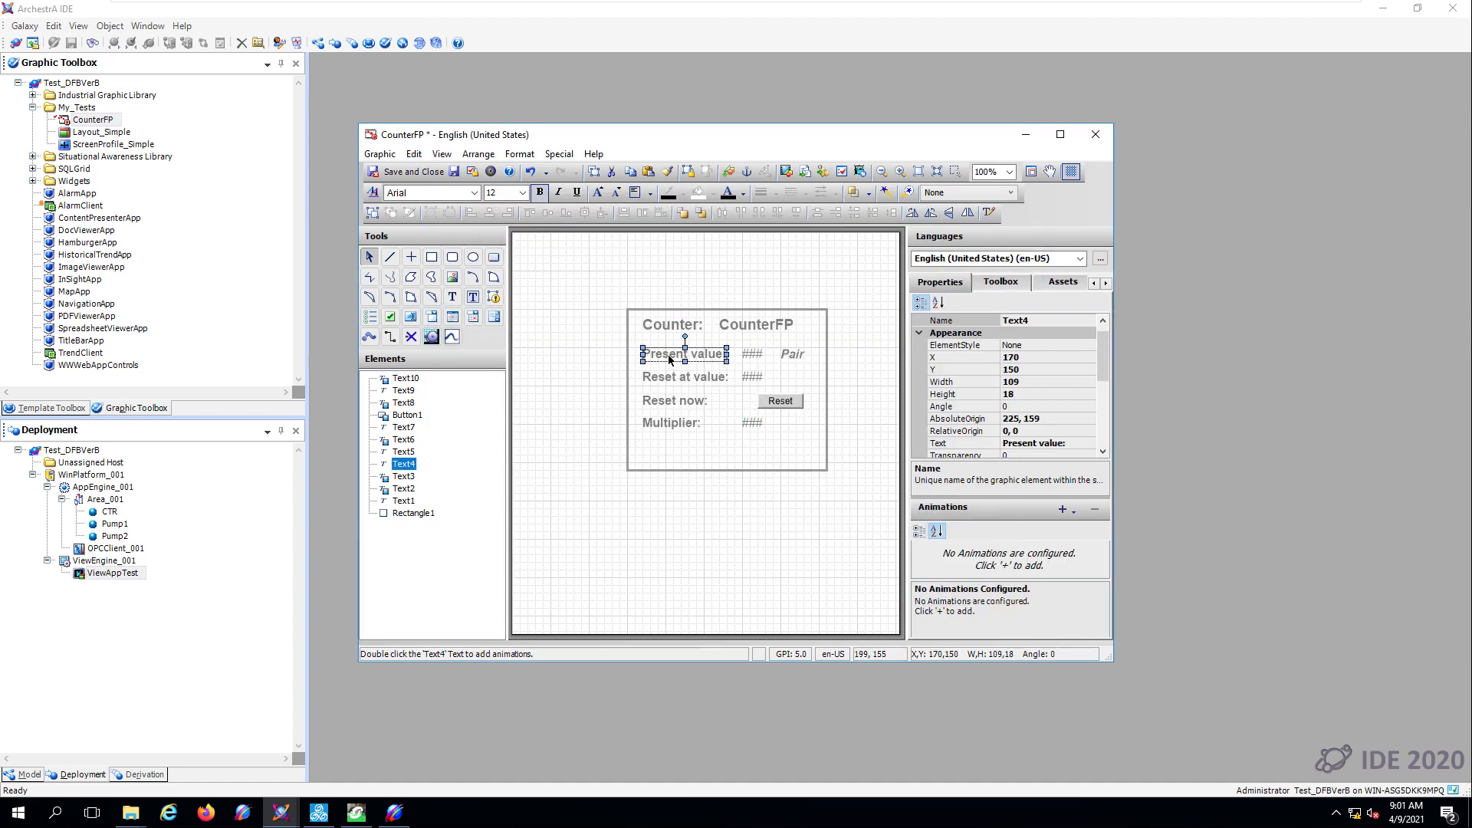
pyautogui.keyDown('shift'); pyautogui.click(755, 359); pyautogui.keyUp('shift')
pyautogui.rightClick(753, 354)
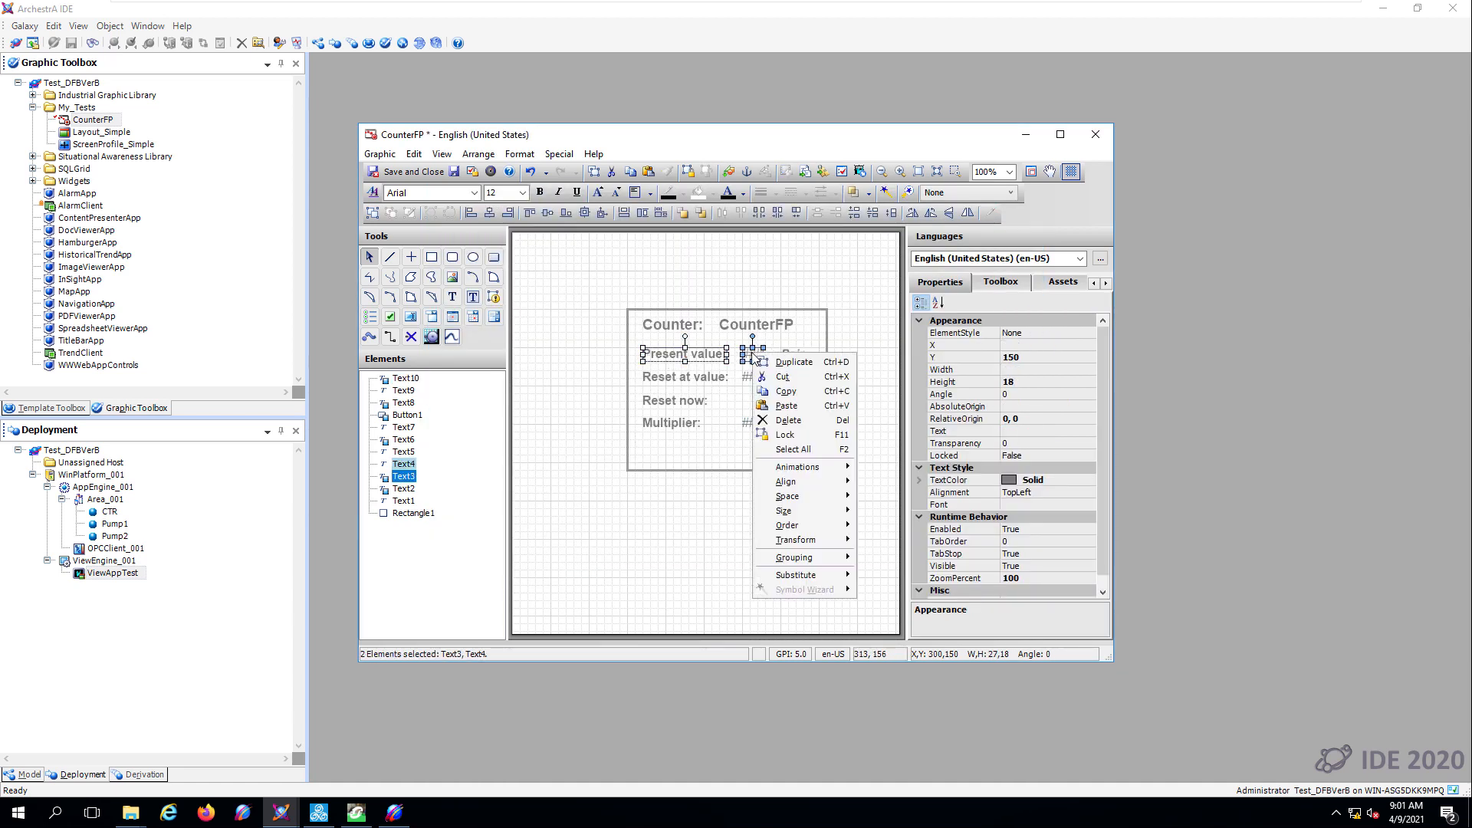
pyautogui.click(784, 392)
pyautogui.click(652, 432)
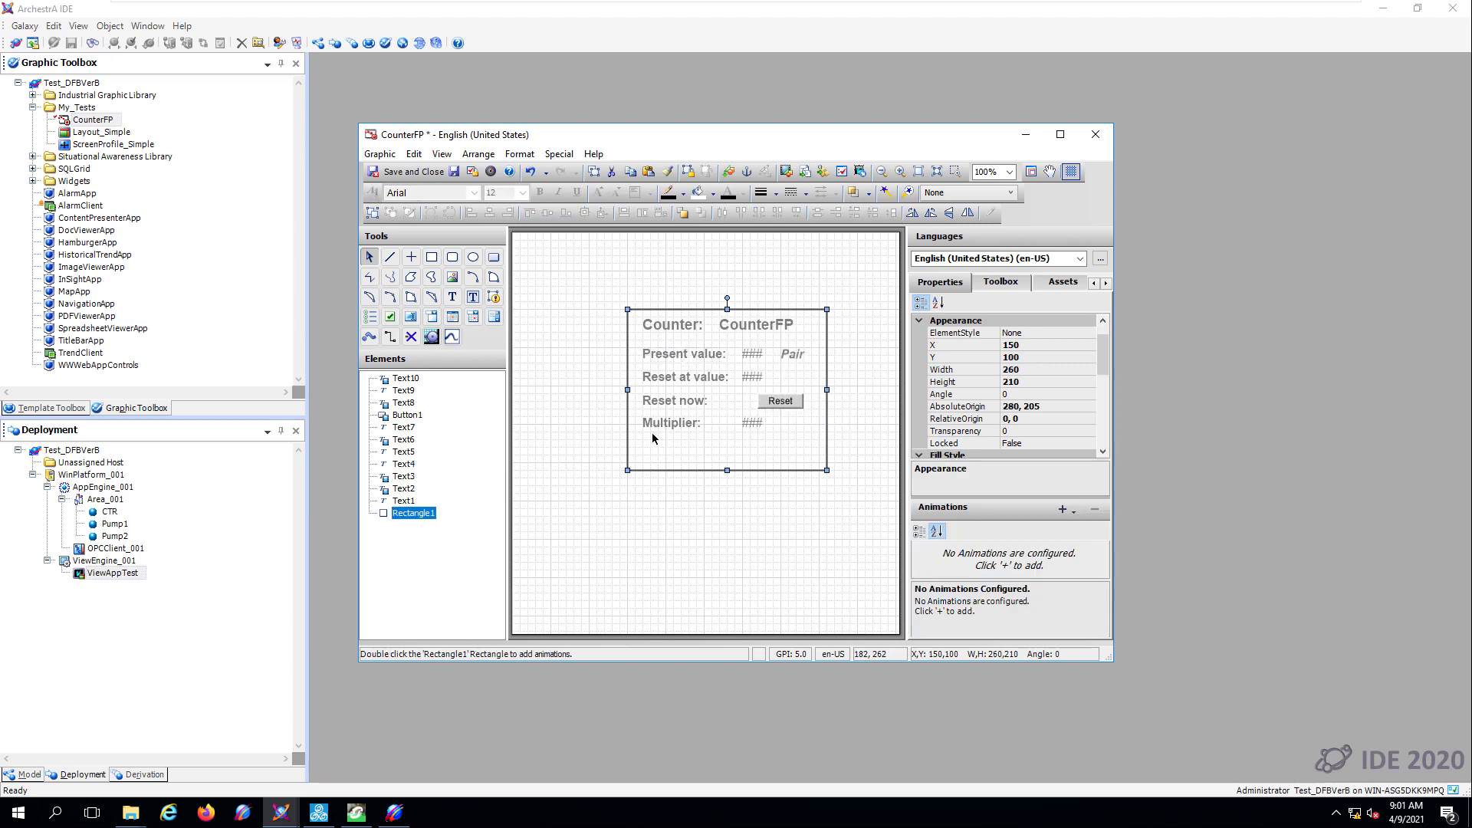
pyautogui.rightClick(651, 433)
pyautogui.click(672, 475)
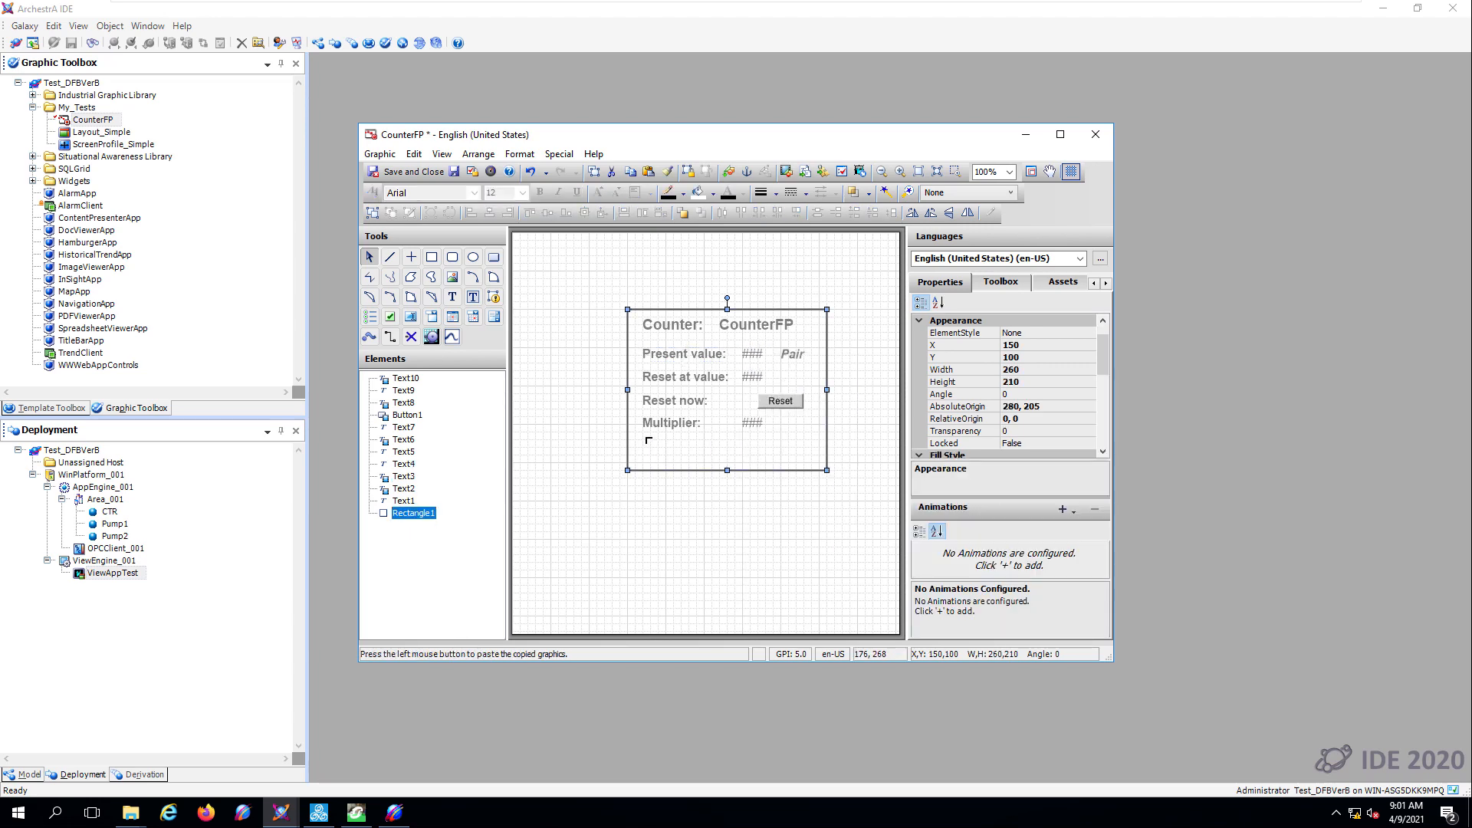
pyautogui.click(648, 441)
# - Change the text of the copied "Present value:" label to "Result:"
pyautogui.click(672, 451)
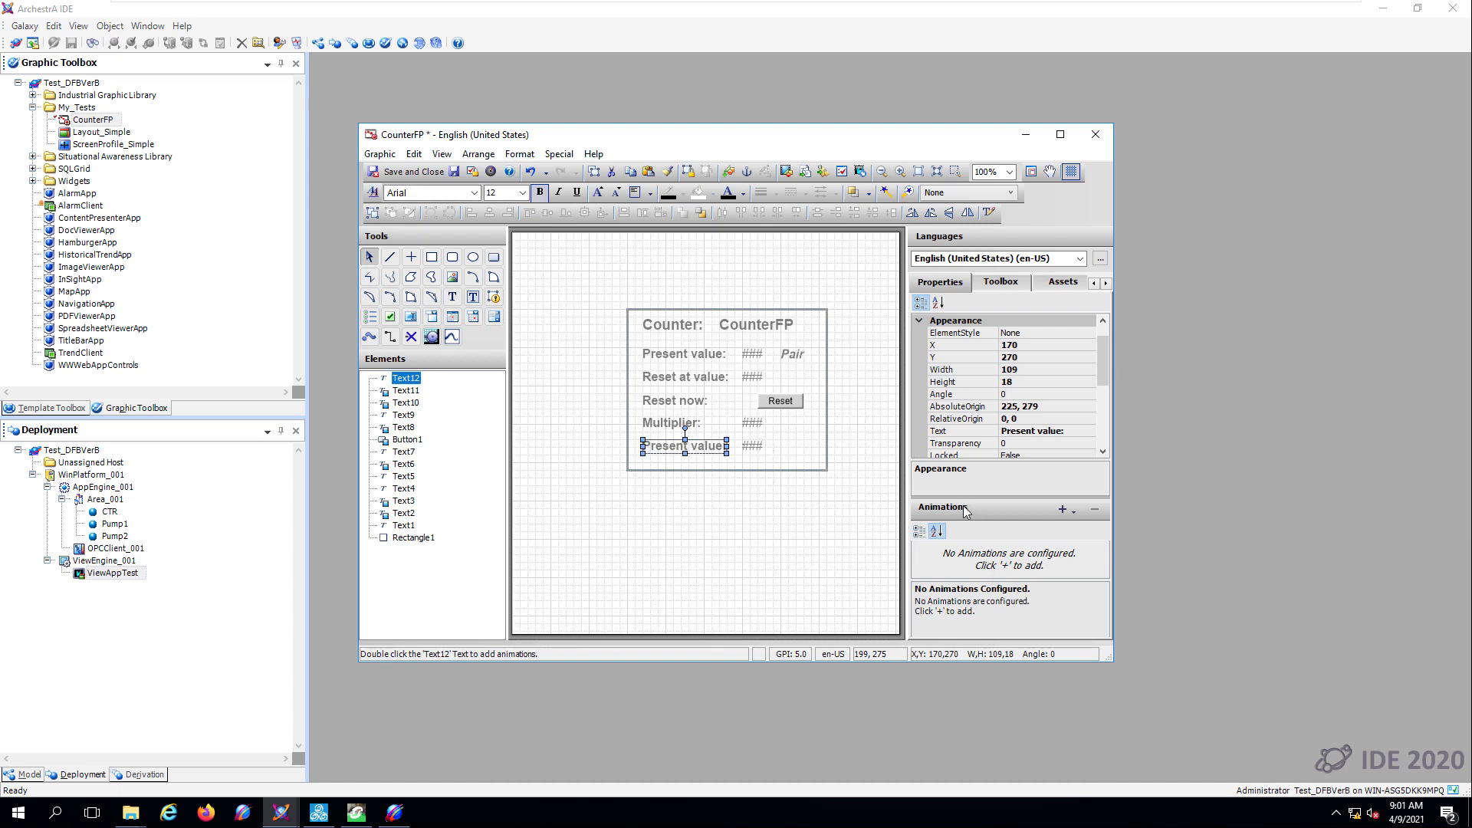
pyautogui.click(962, 430)
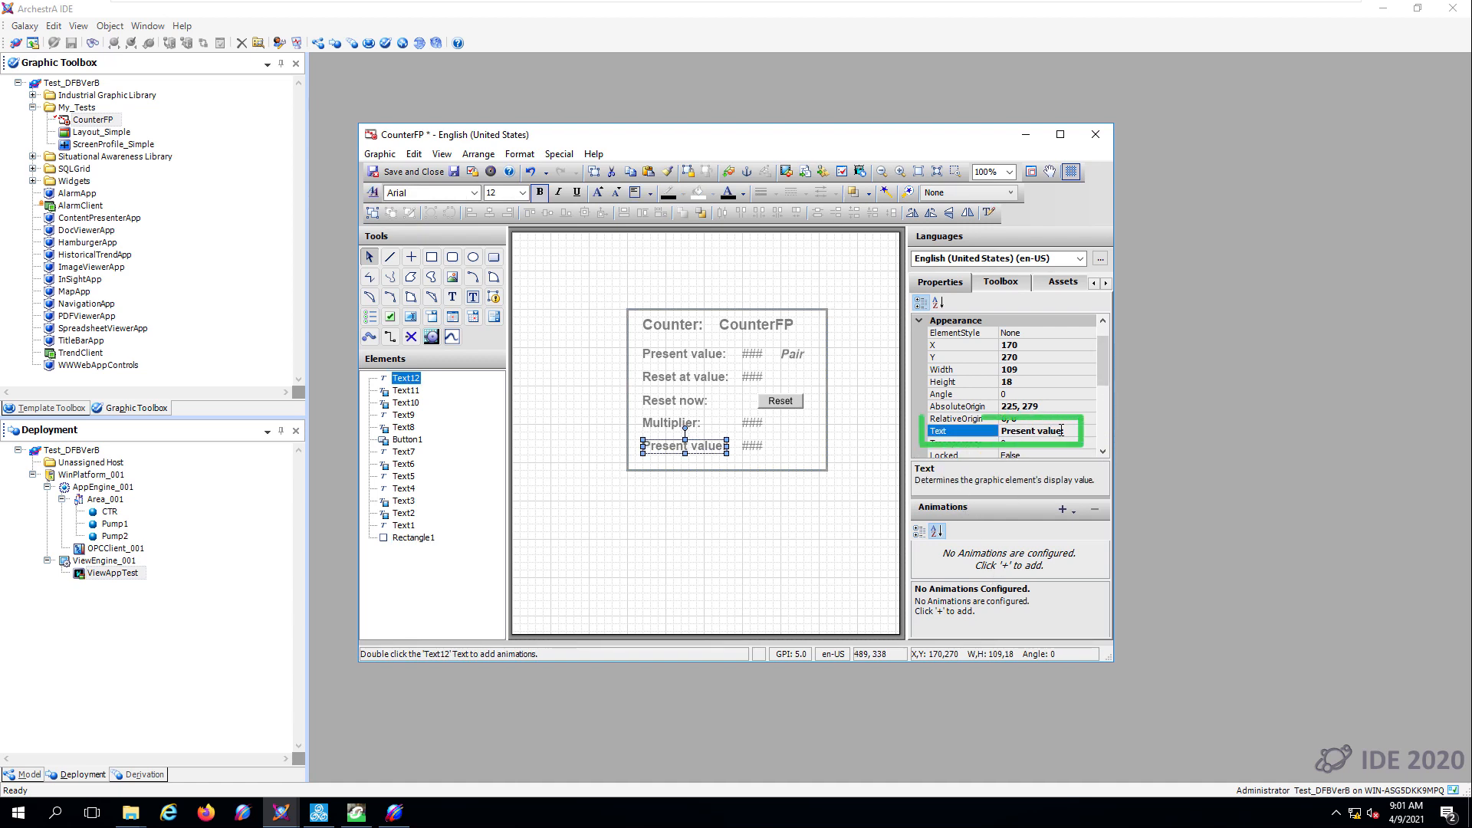
pyautogui.write('Result:')
pyautogui.press('Return')
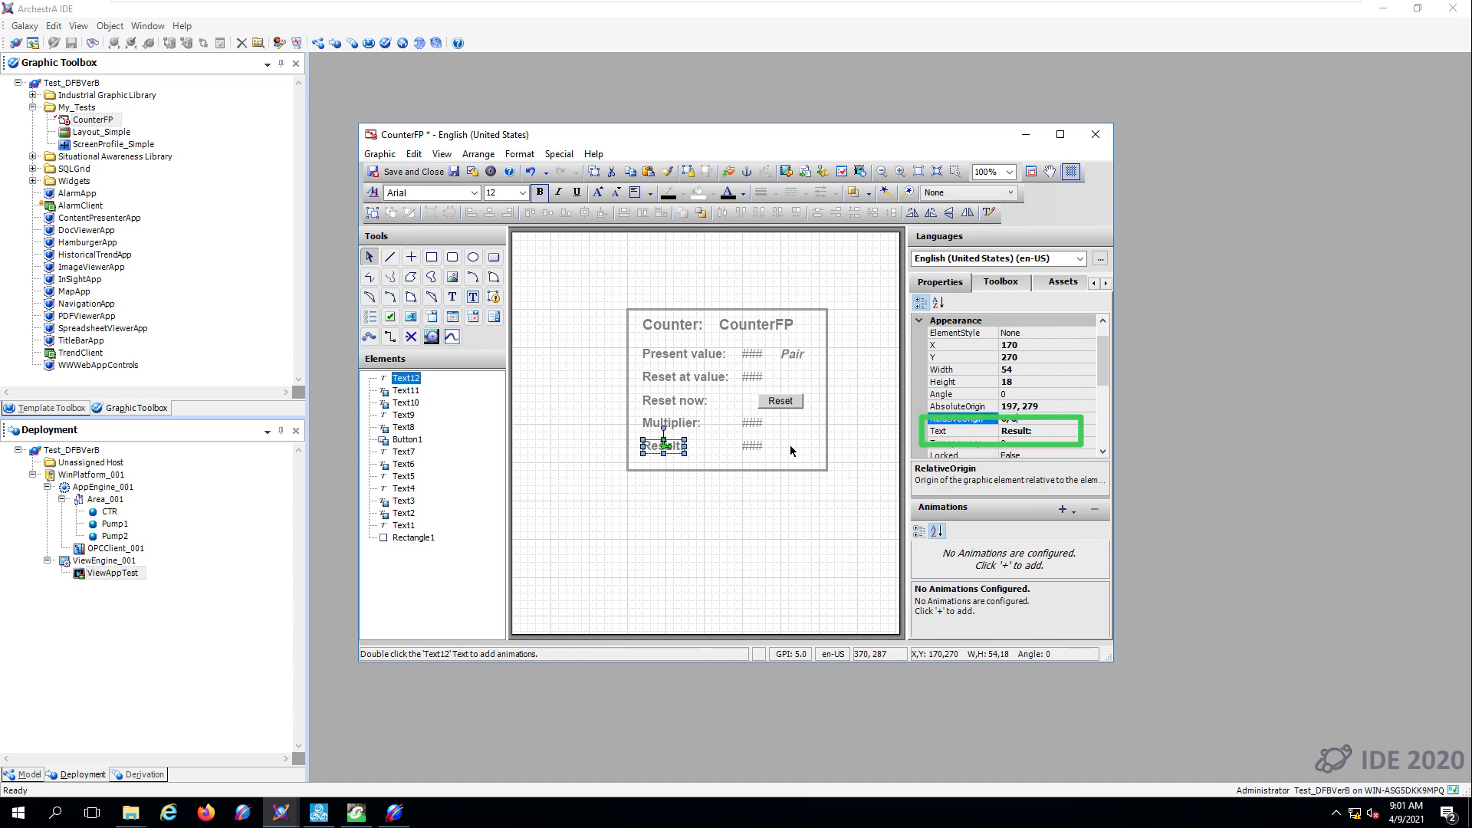
# - Set the Value Display reference of the ### field beside "Result:" to Me.Result
pyautogui.doubleClick(752, 446)
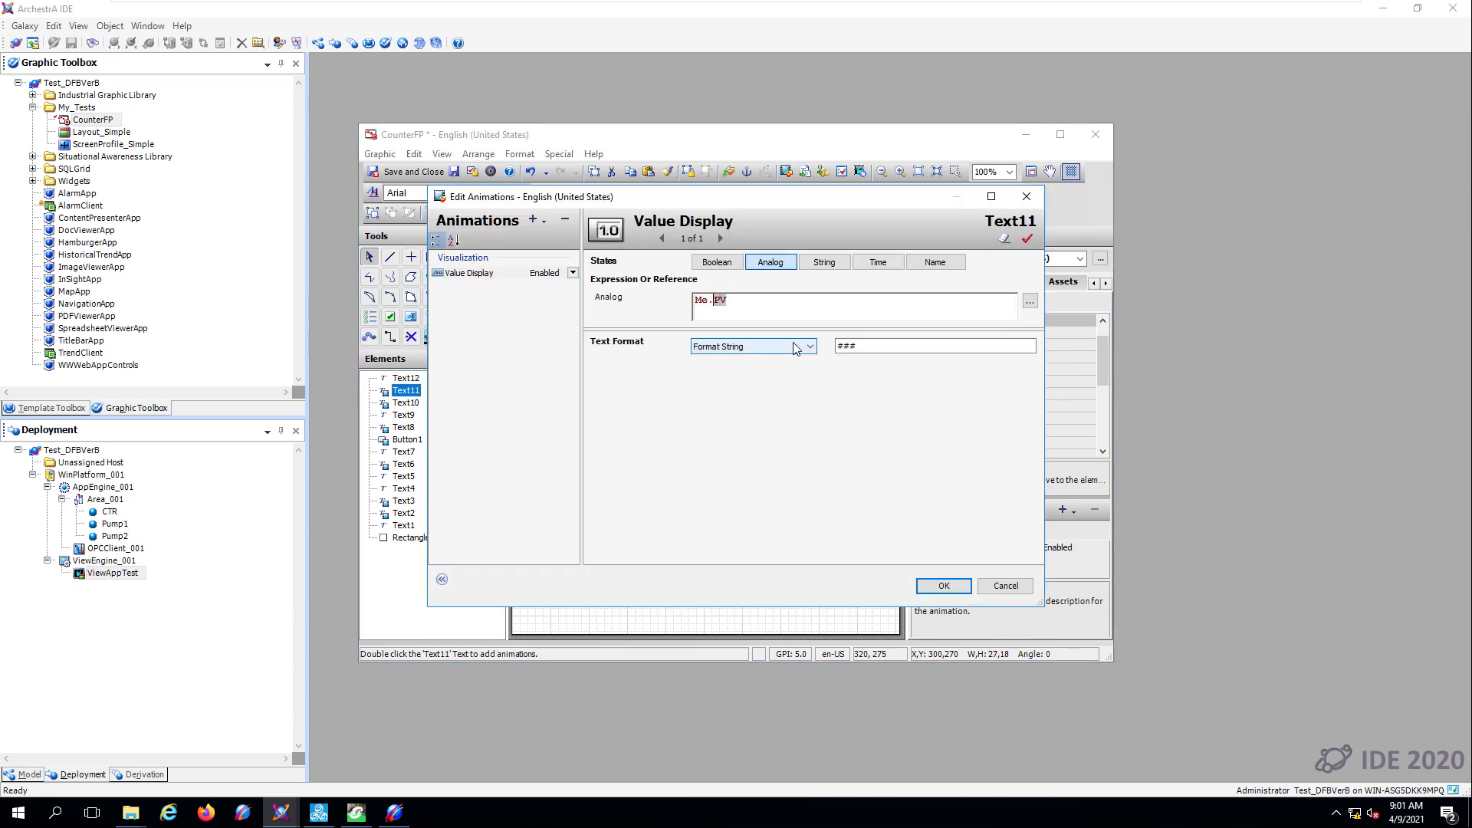
pyautogui.write('Result')
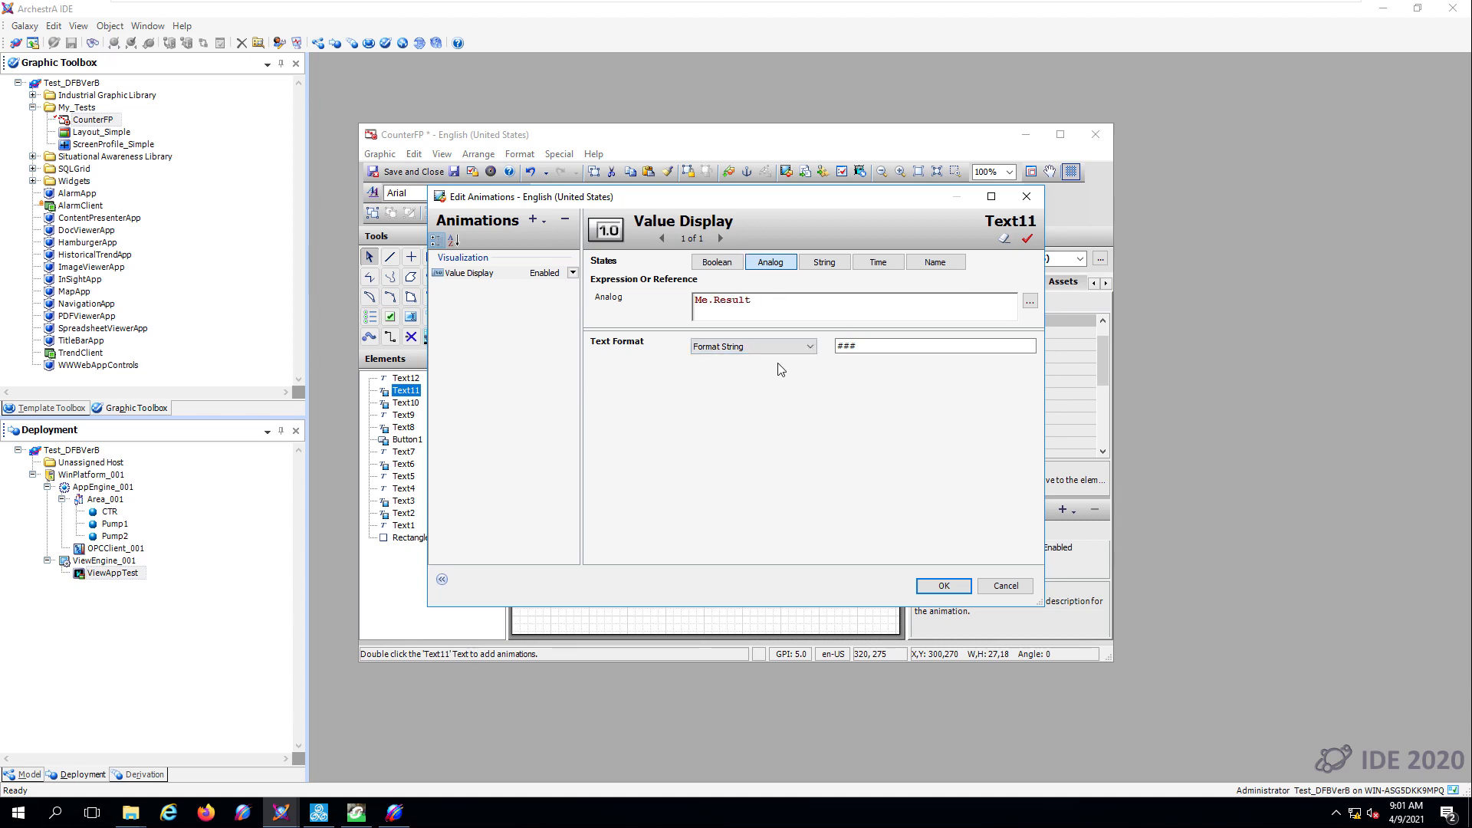
pyautogui.click(942, 587)
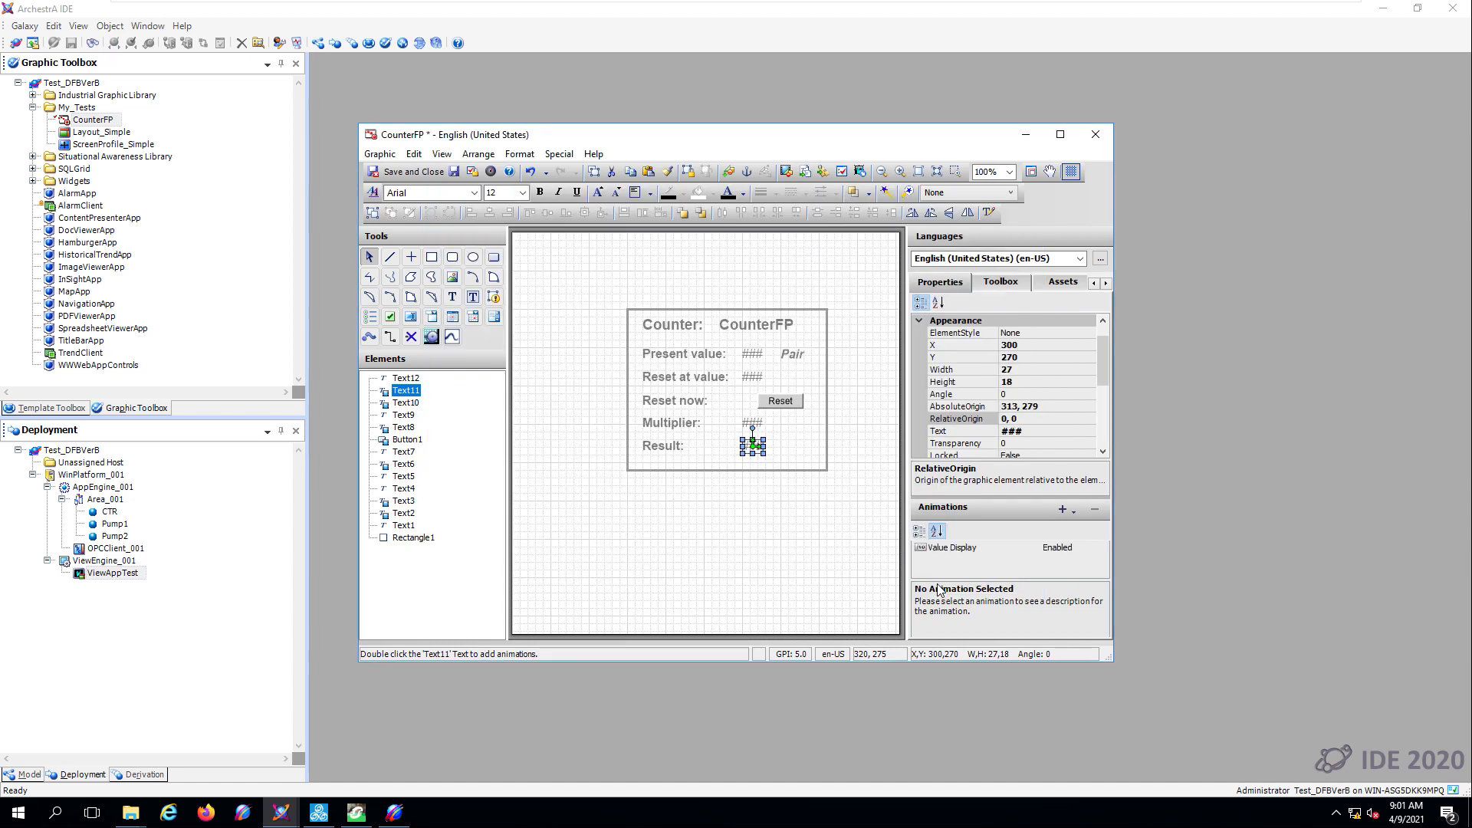
# - Save the CounterFP graphic and close its editor
pyautogui.click(779, 536)
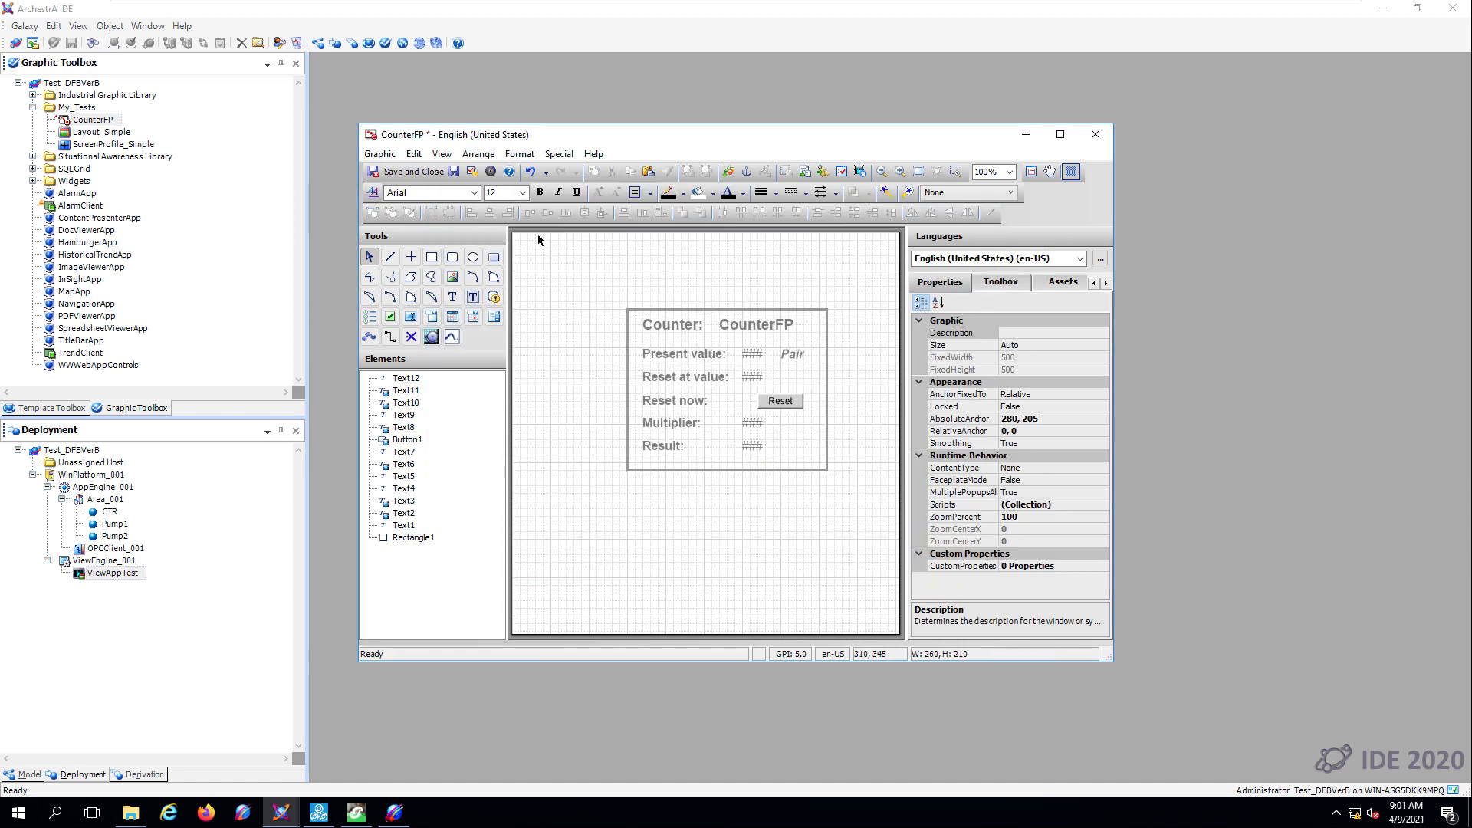
pyautogui.click(399, 174)
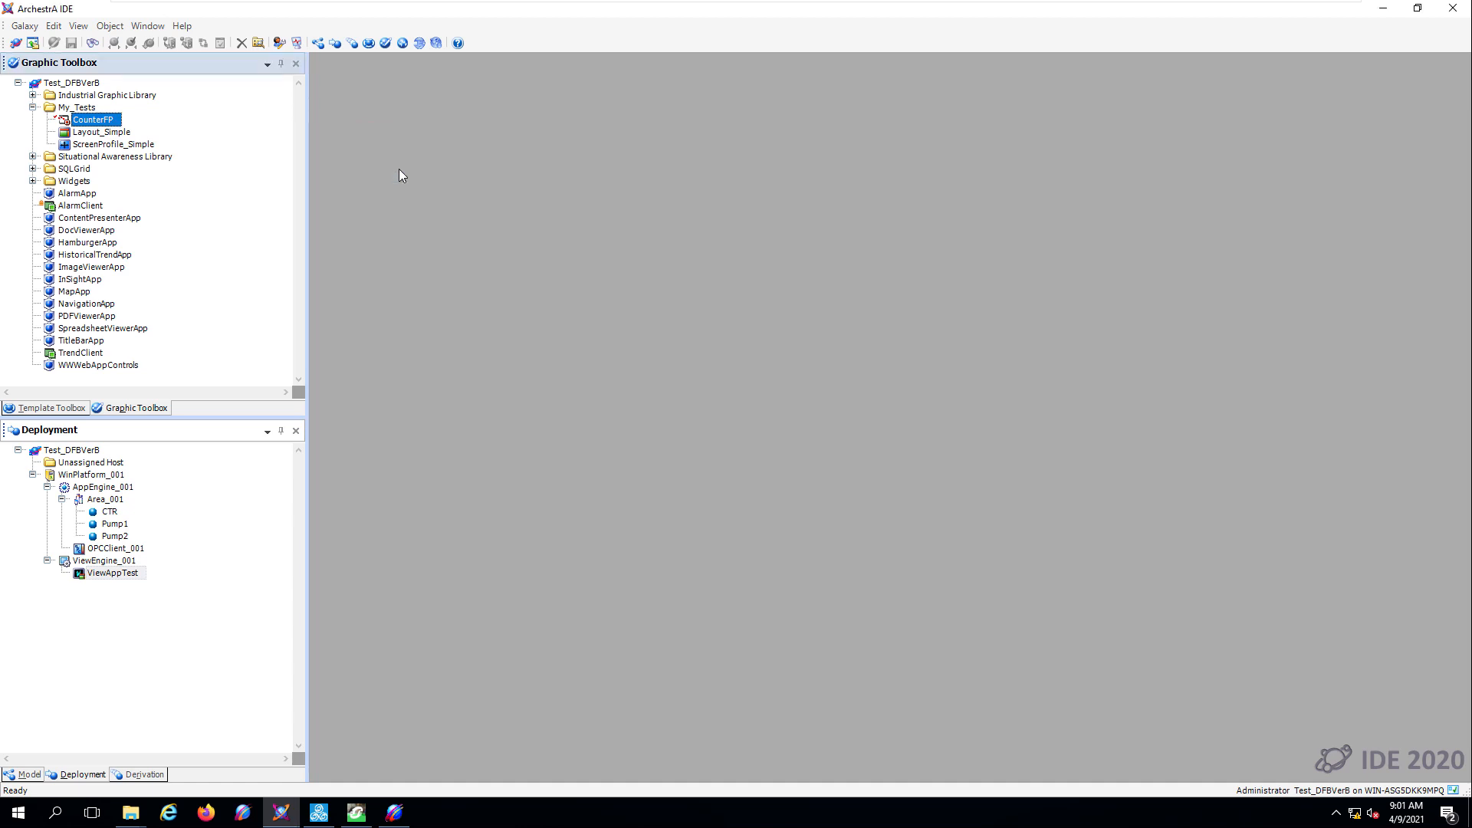
pyautogui.click(765, 476)
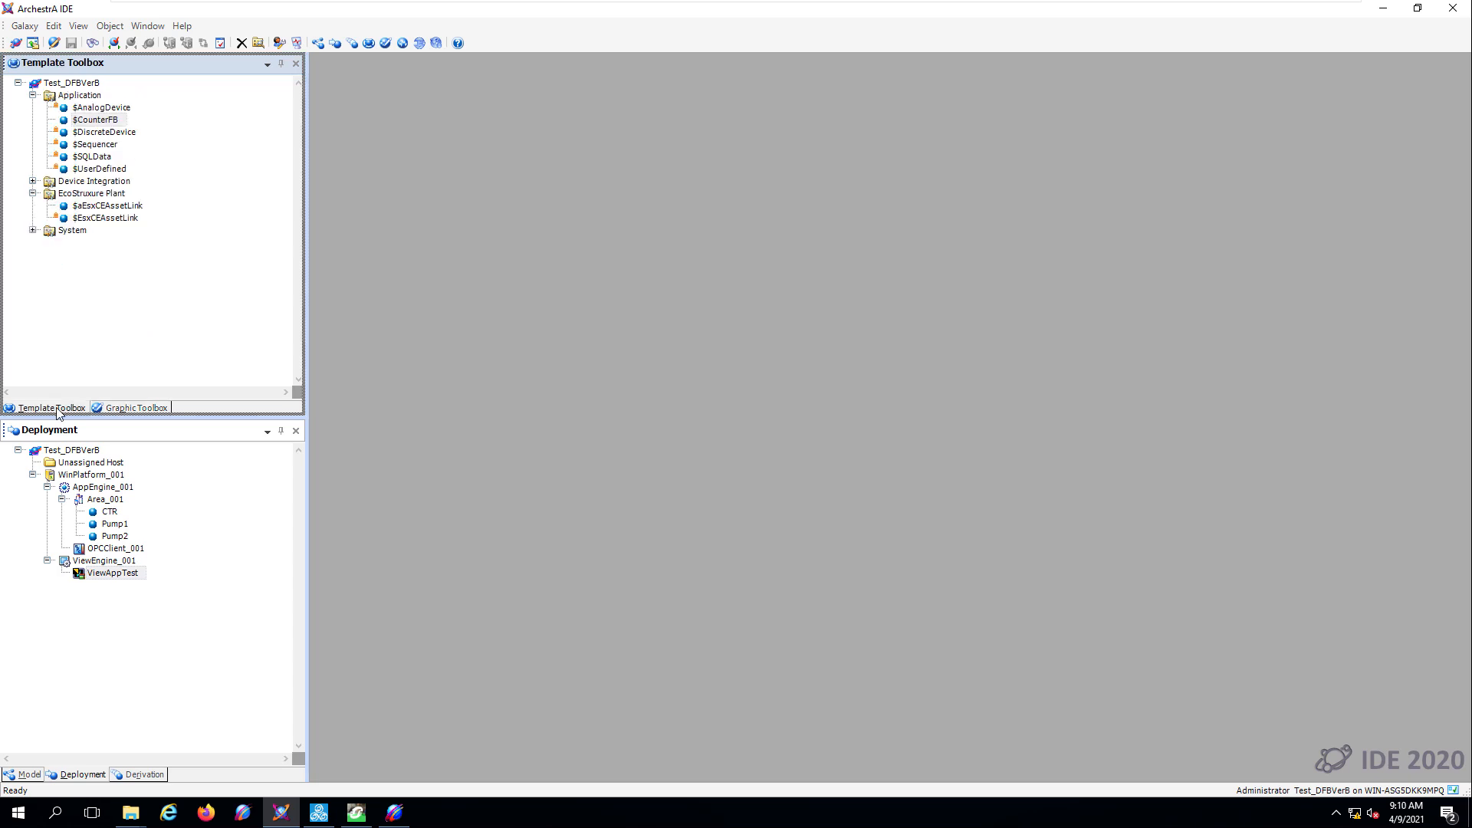
# - Open the $CounterFB template for editing and preview its linked CounterFP content
pyautogui.click(98, 121)
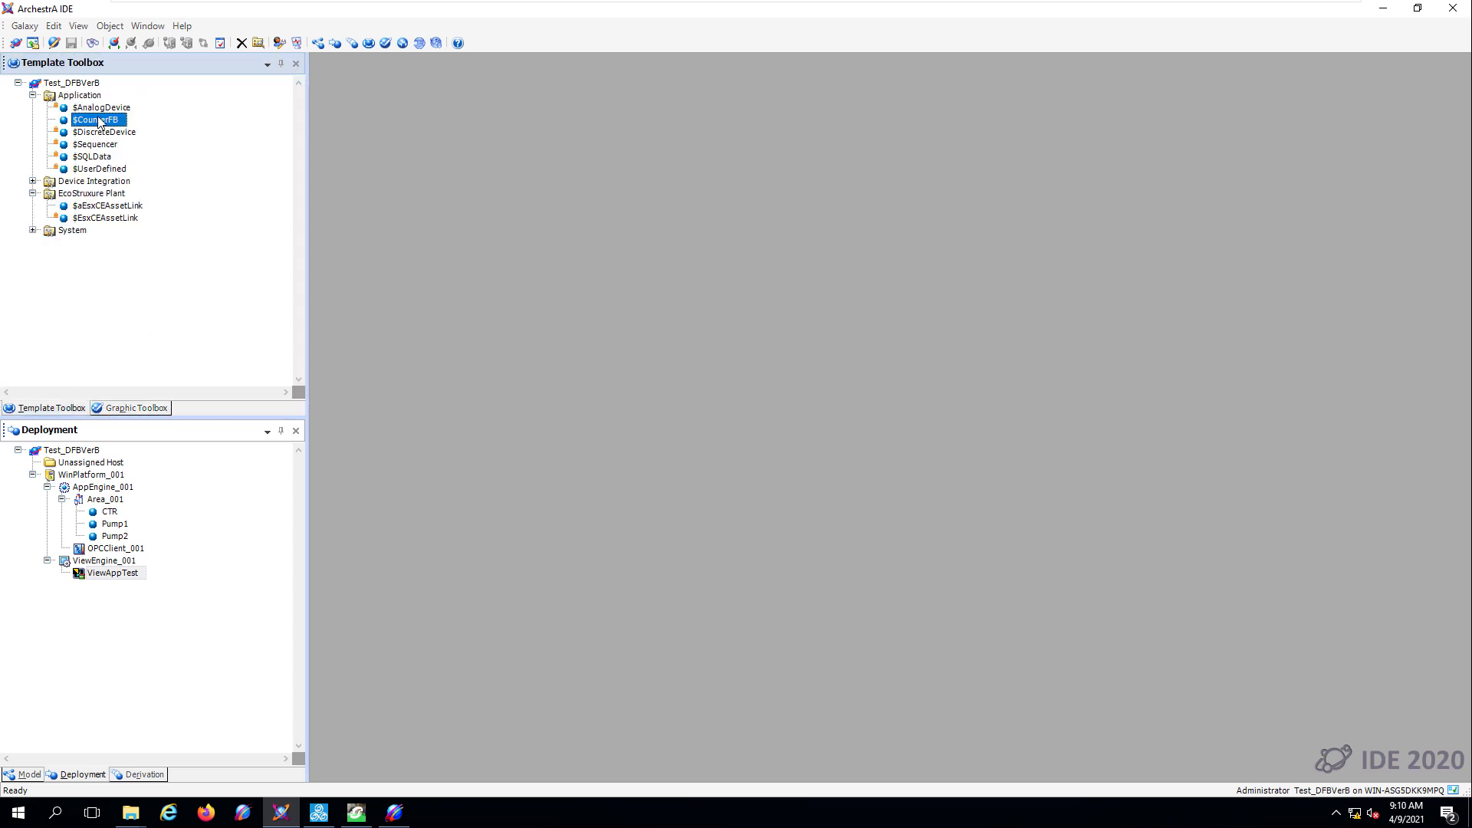
pyautogui.moveTo(98, 120); pyautogui.dragTo(412, 261)
pyautogui.click(472, 549)
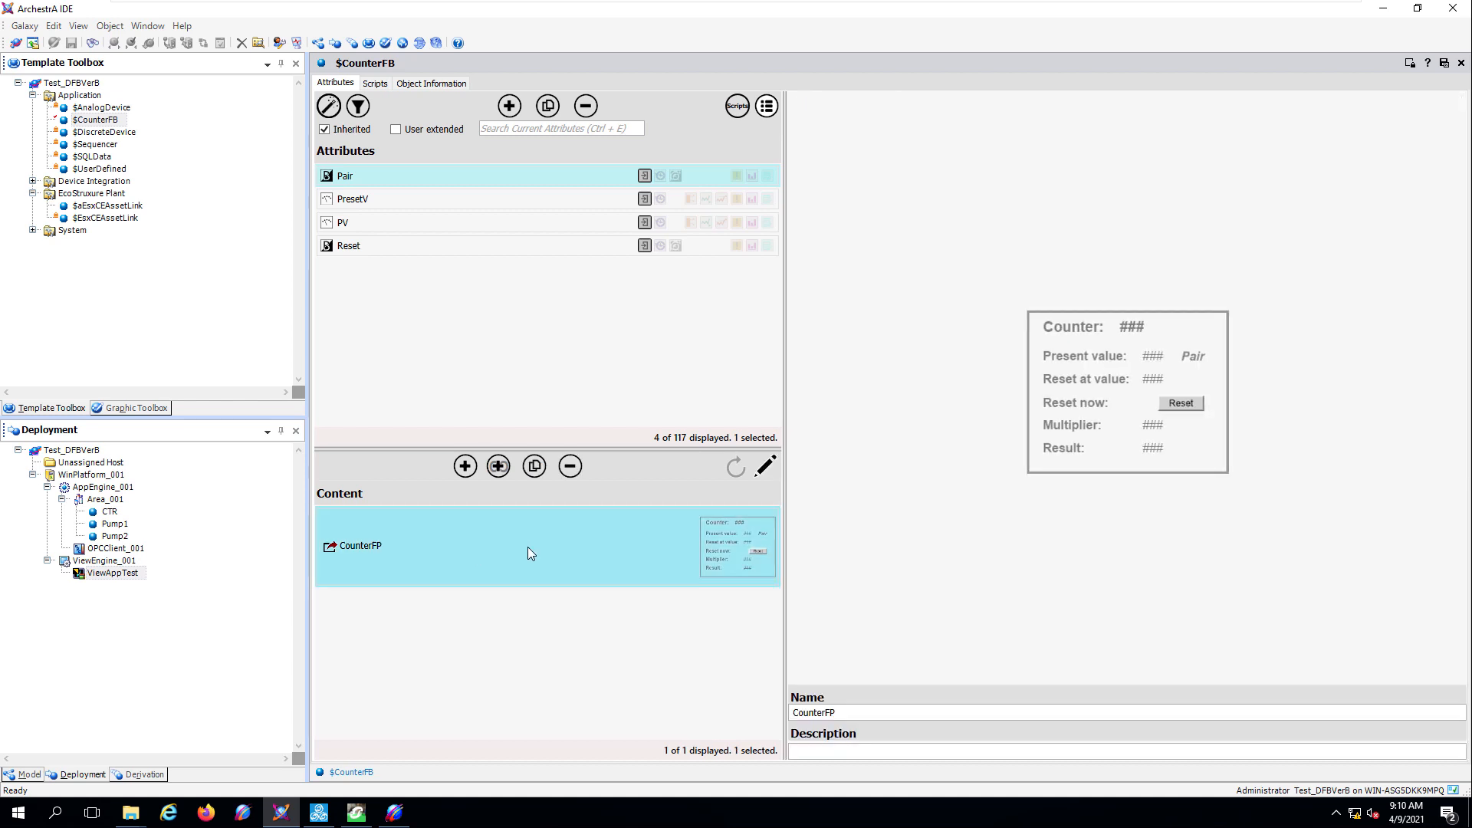
# - Add an Integer attribute named Multiplier with the I/O feature in Read/Write mode, referencing ...!CTR_CounterFB_ST.Multiplier
pyautogui.click(509, 106)
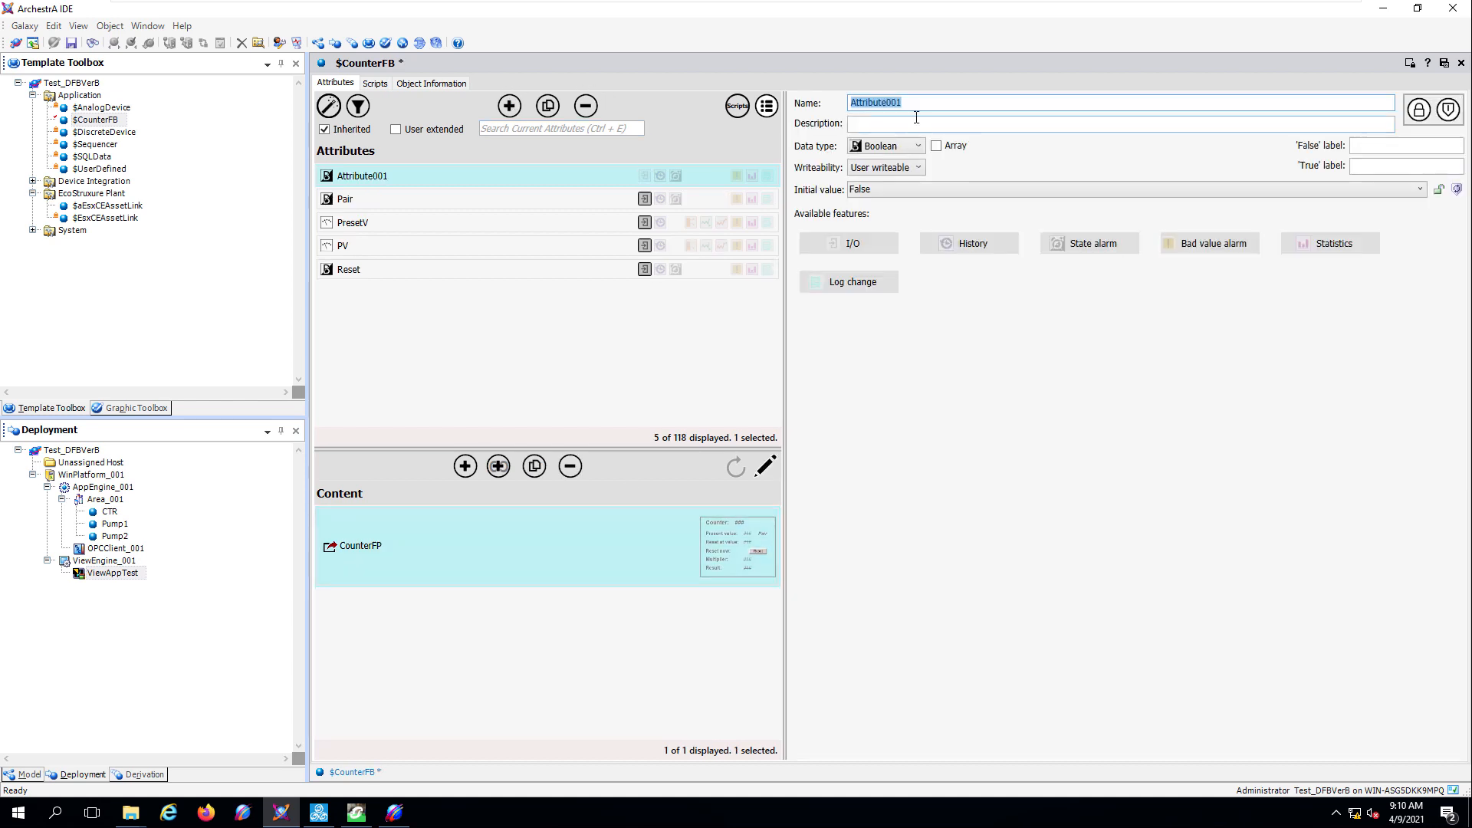
pyautogui.write('Multiplier')
pyautogui.click(910, 146)
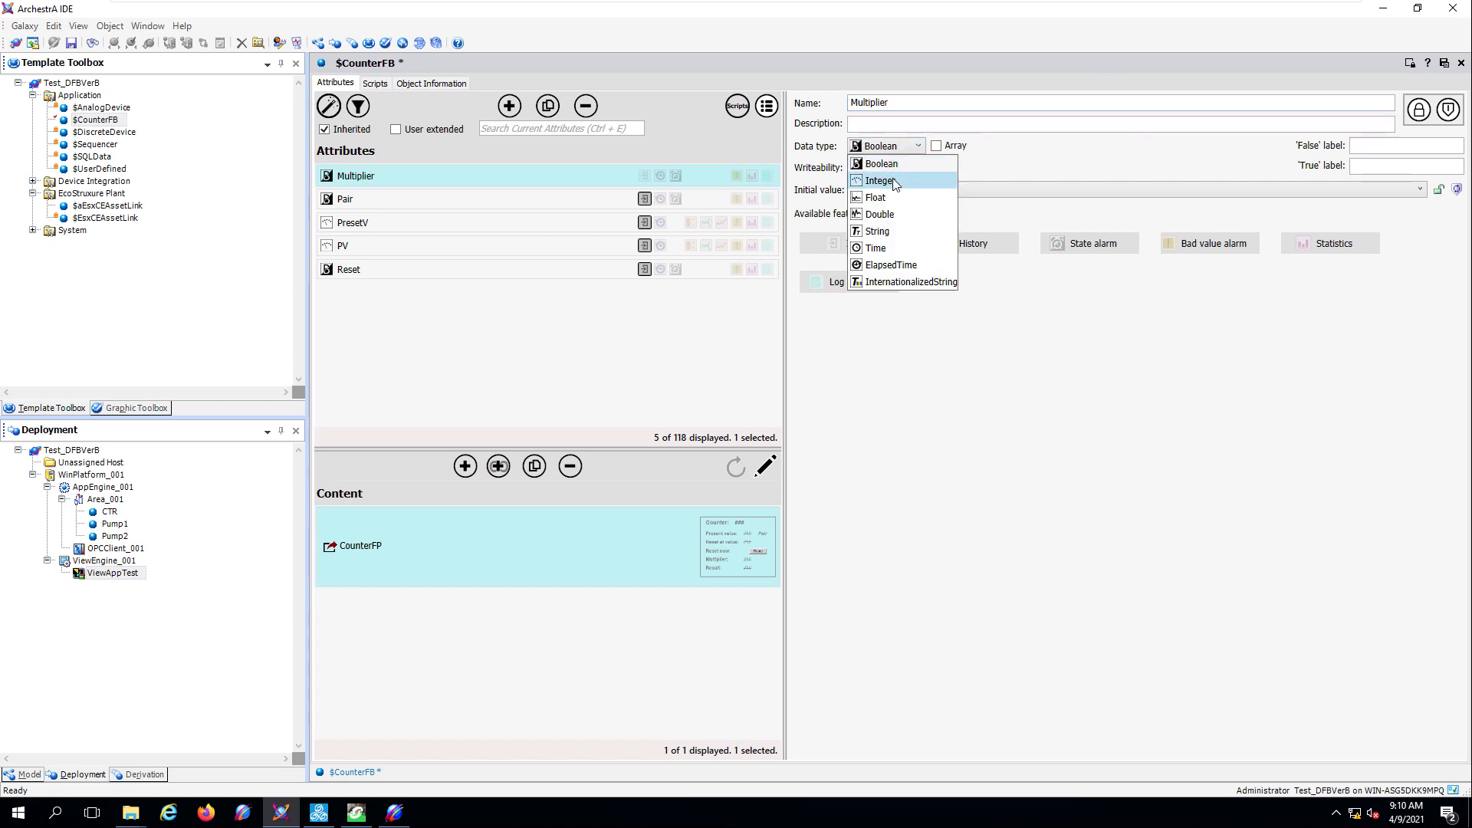
pyautogui.click(896, 181)
pyautogui.click(849, 245)
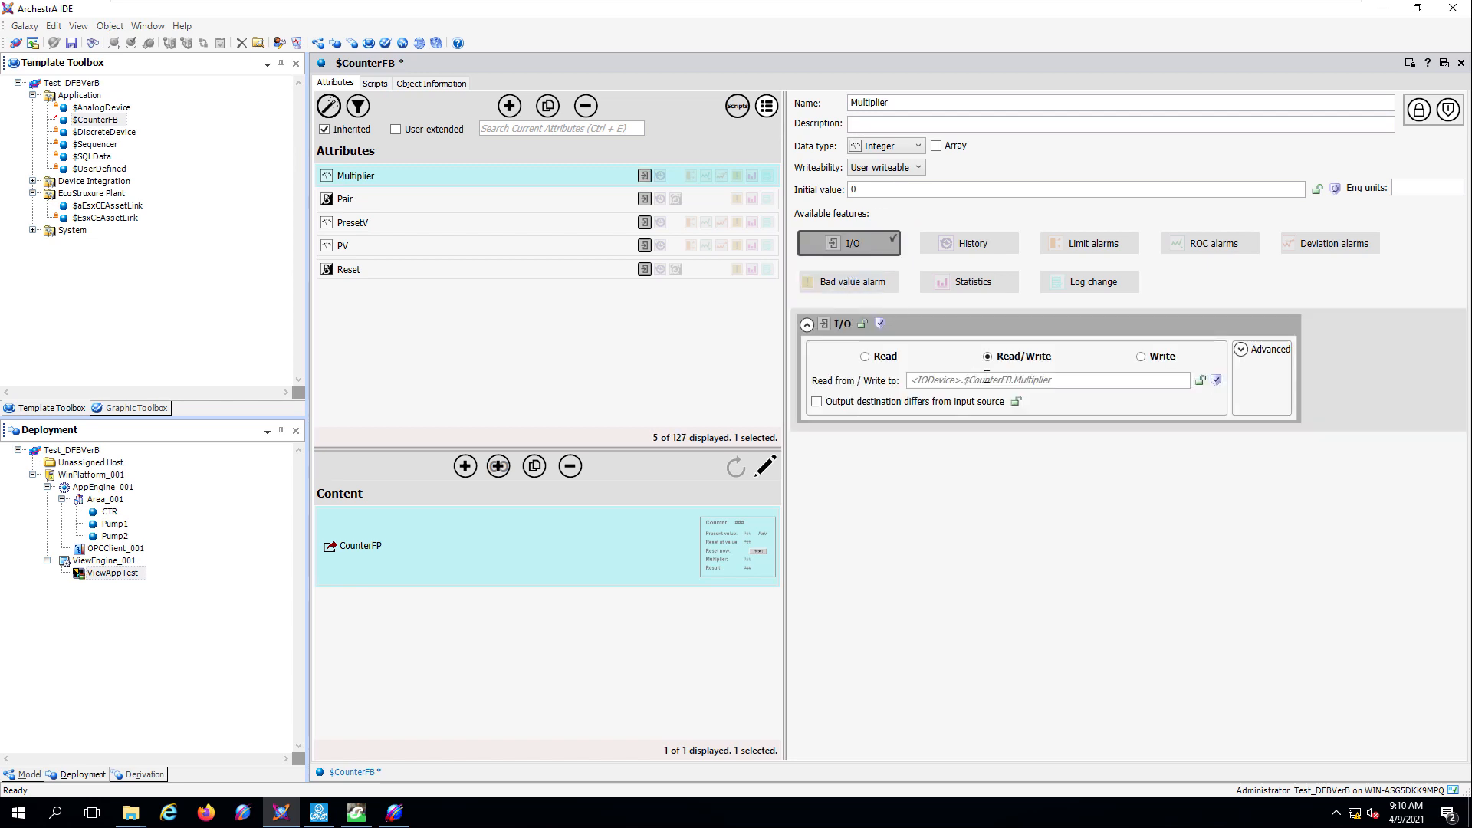
pyautogui.hotkey('shift', 'Home')
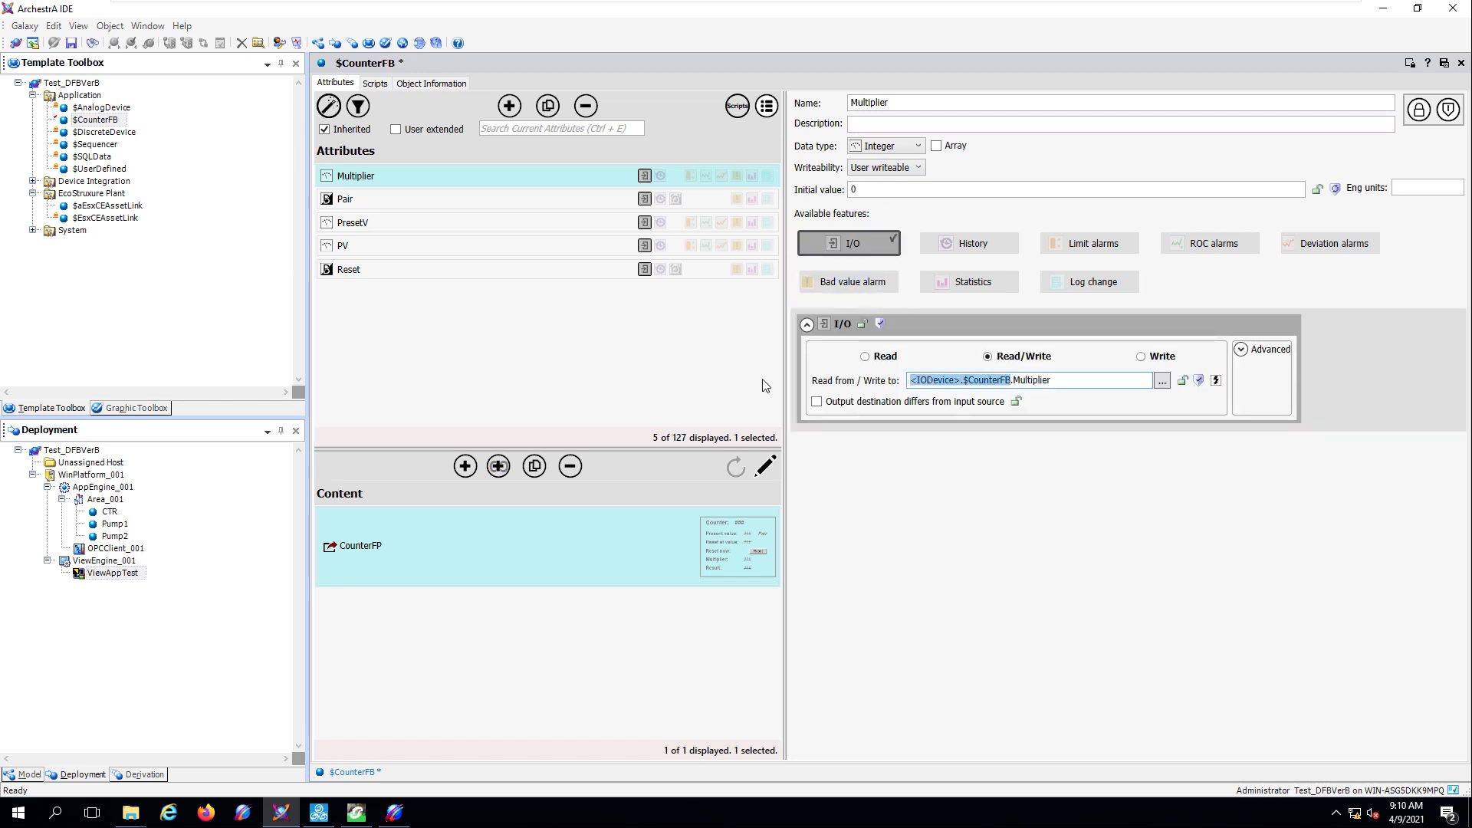
pyautogui.press('BackSpace')
pyautogui.hotkey('ctrl', 'v')
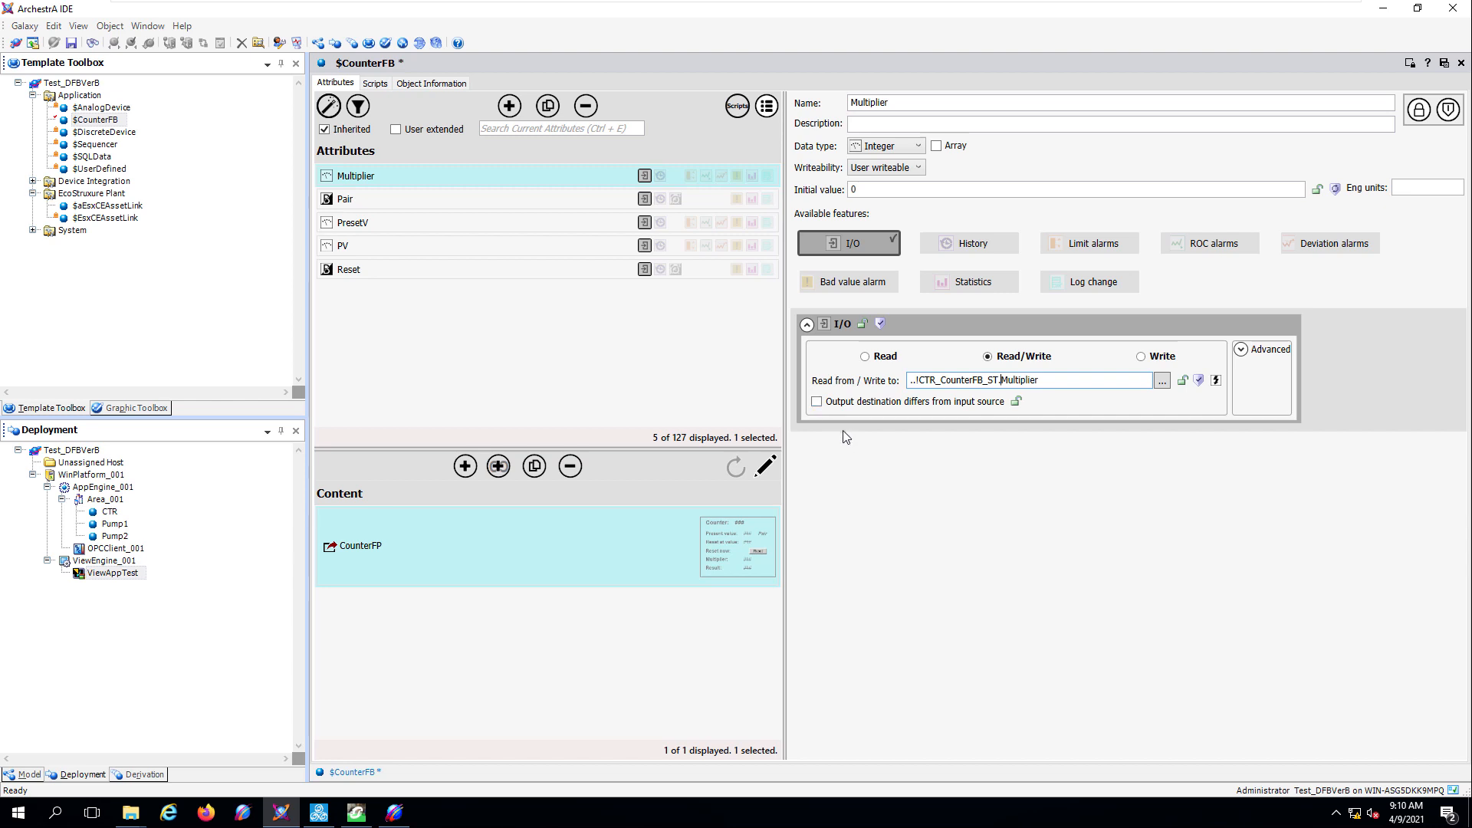
# - Add a Float attribute named Result with the I/O feature in Read/Write mode, referencing ...!CTR_CounterFB_ST.Result
pyautogui.click(509, 106)
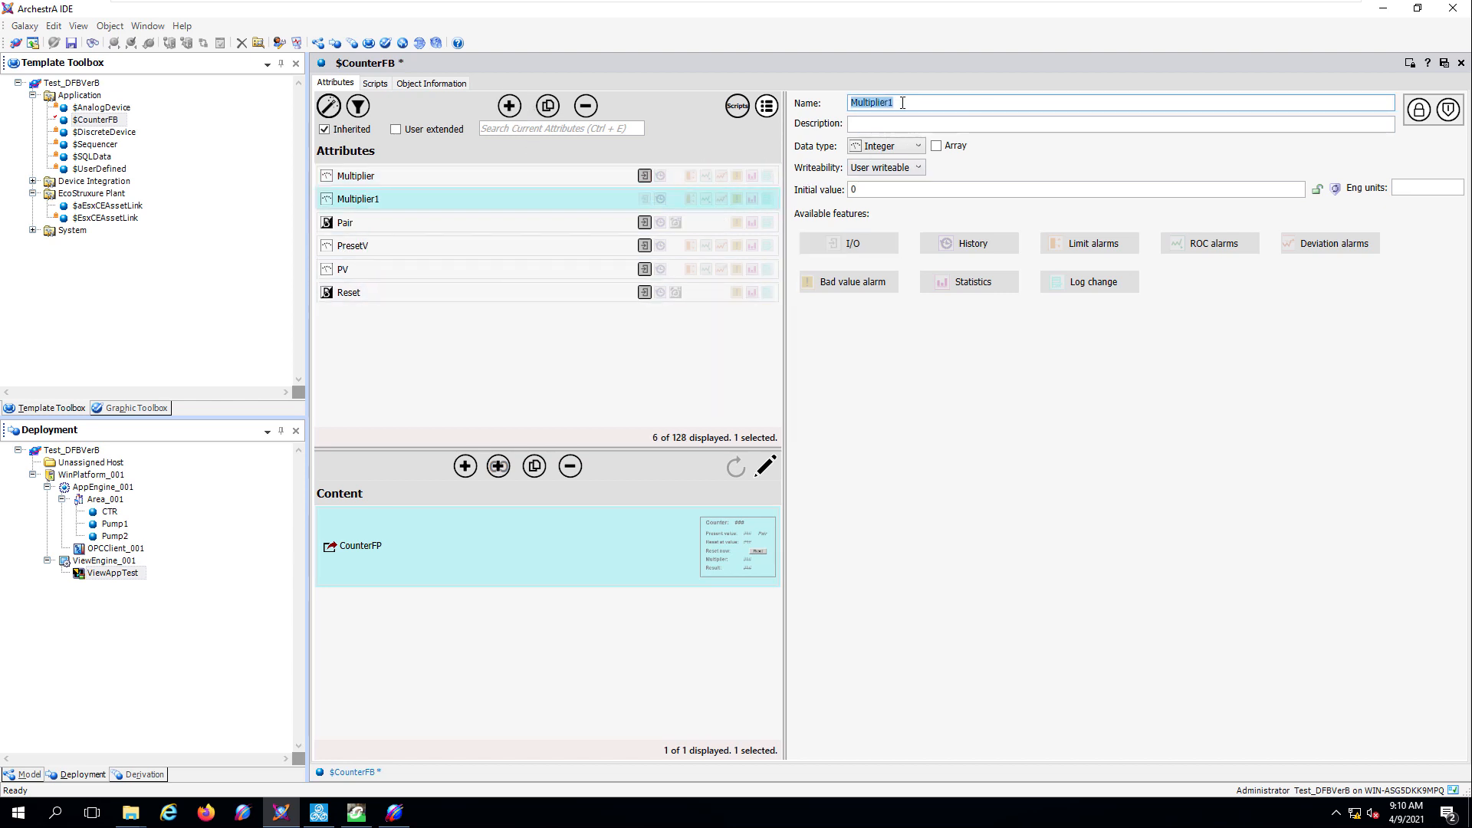
pyautogui.write('P')
pyautogui.write('esult')
pyautogui.click(892, 147)
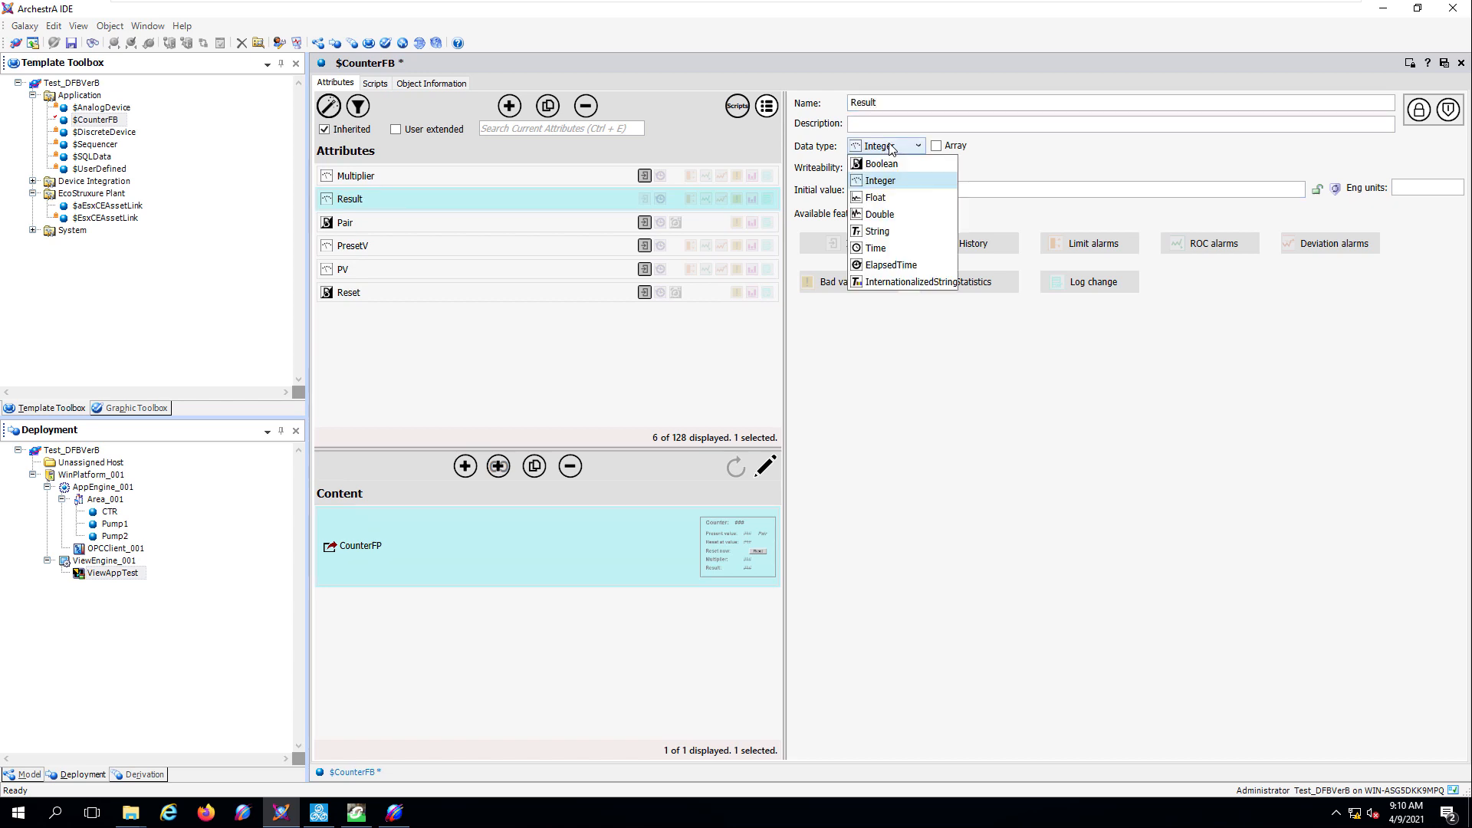
pyautogui.click(885, 199)
pyautogui.click(870, 253)
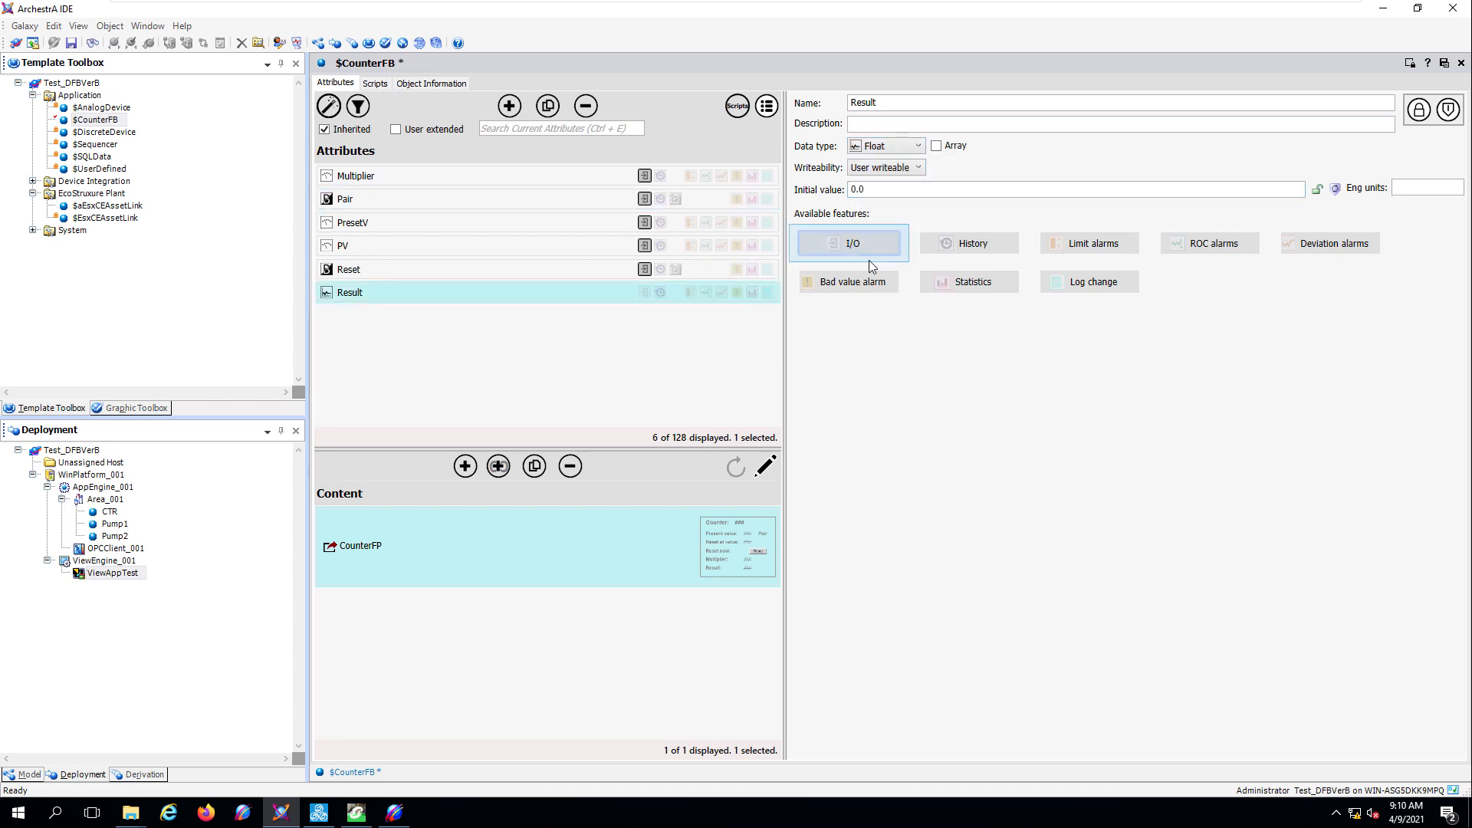
pyautogui.moveTo(1016, 380); pyautogui.dragTo(880, 373)
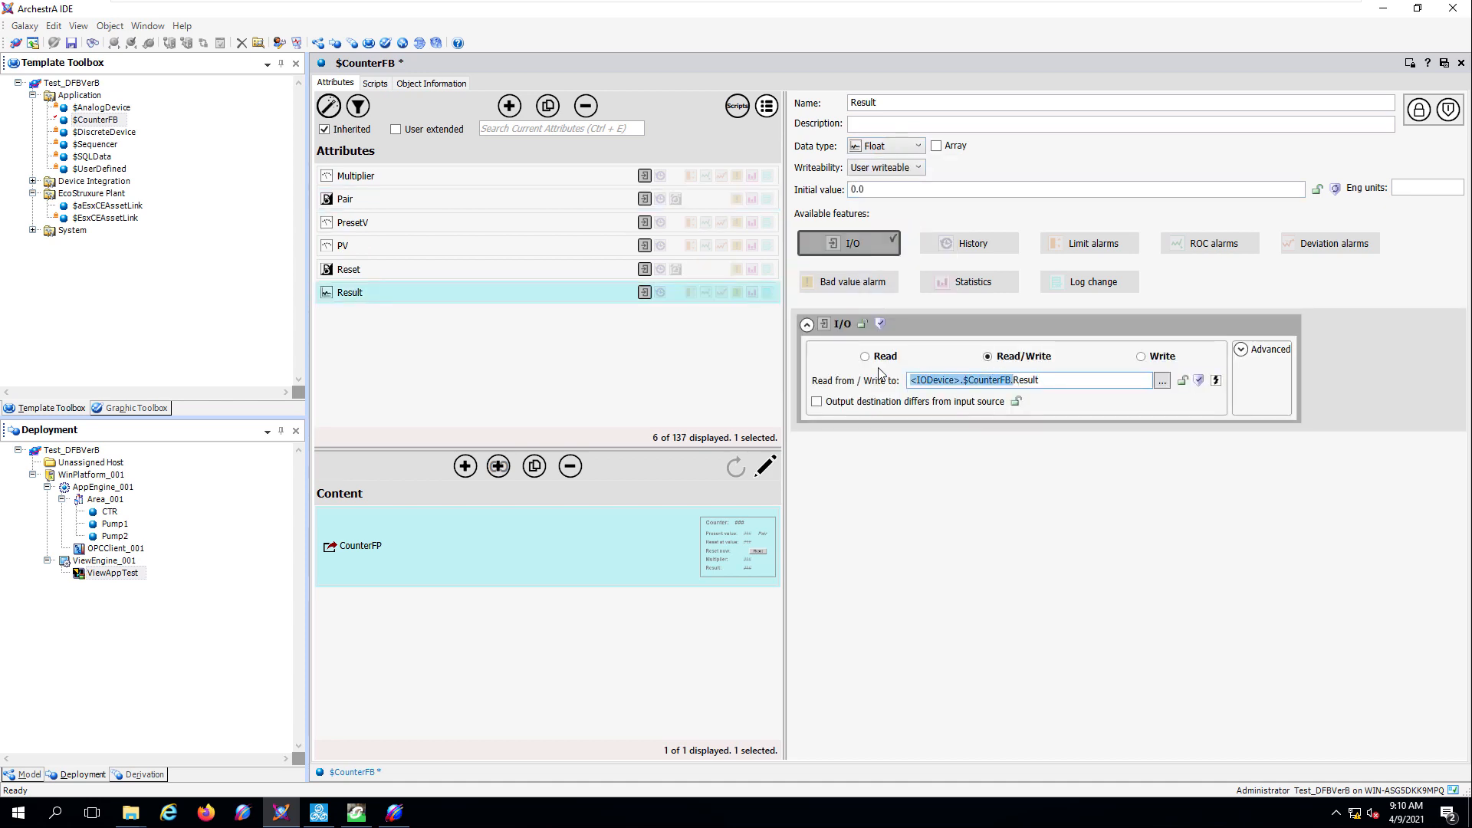
pyautogui.write('..!CTR_CounterFB_ST.')
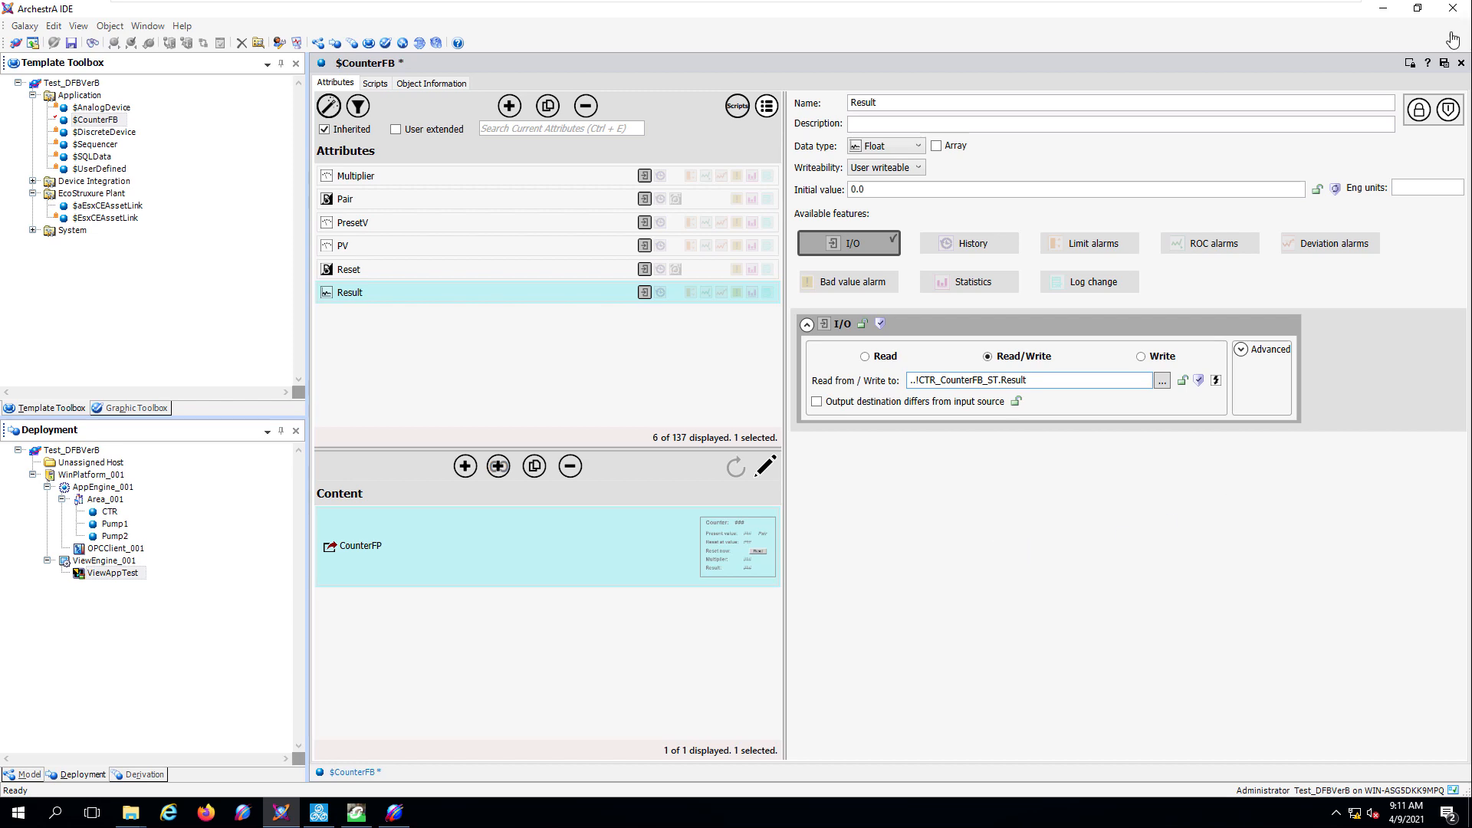
# - Save and close the $CounterFB template and check it in without a comment
pyautogui.click(1443, 62)
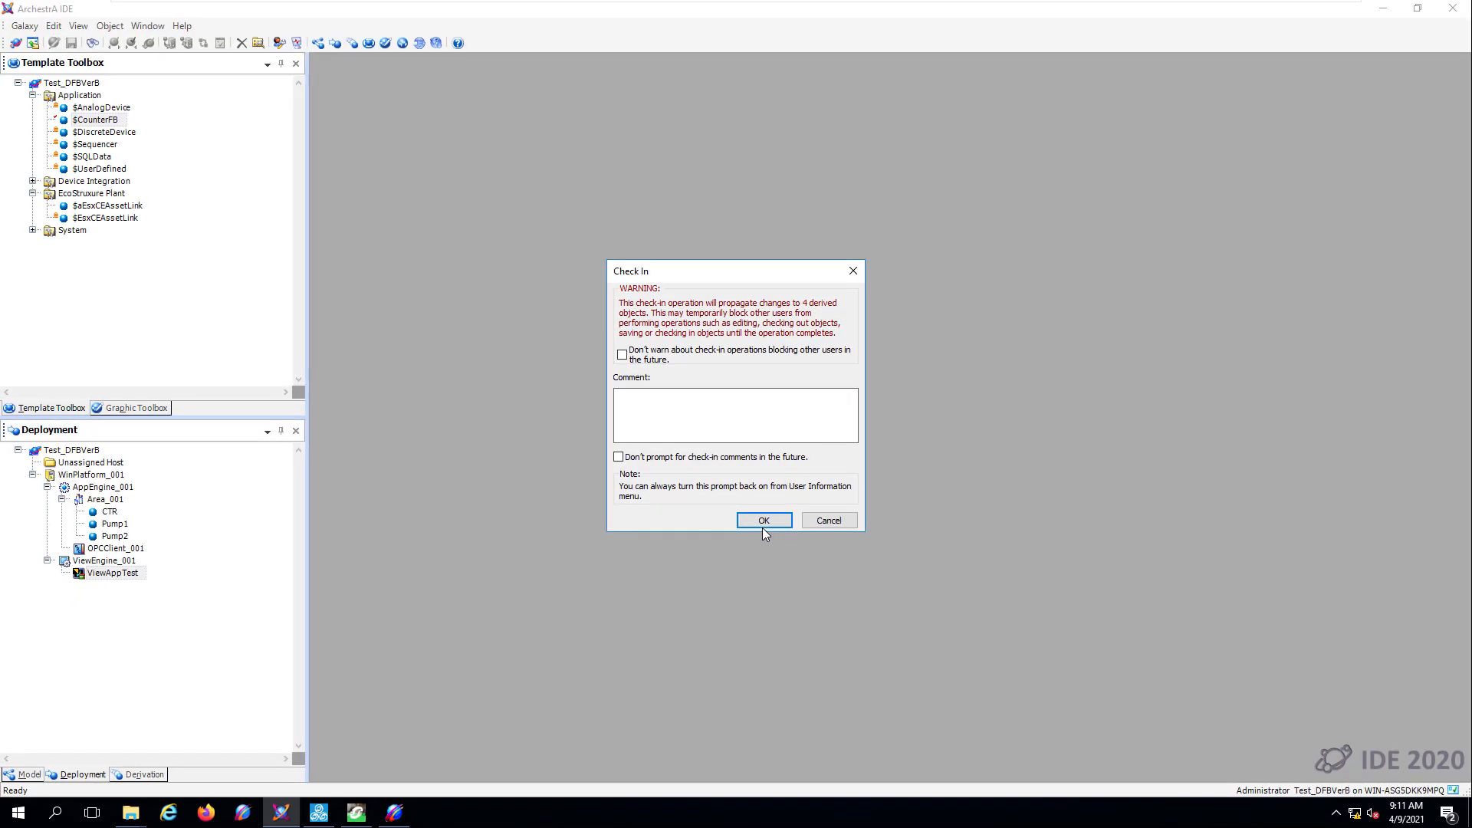
pyautogui.click(764, 521)
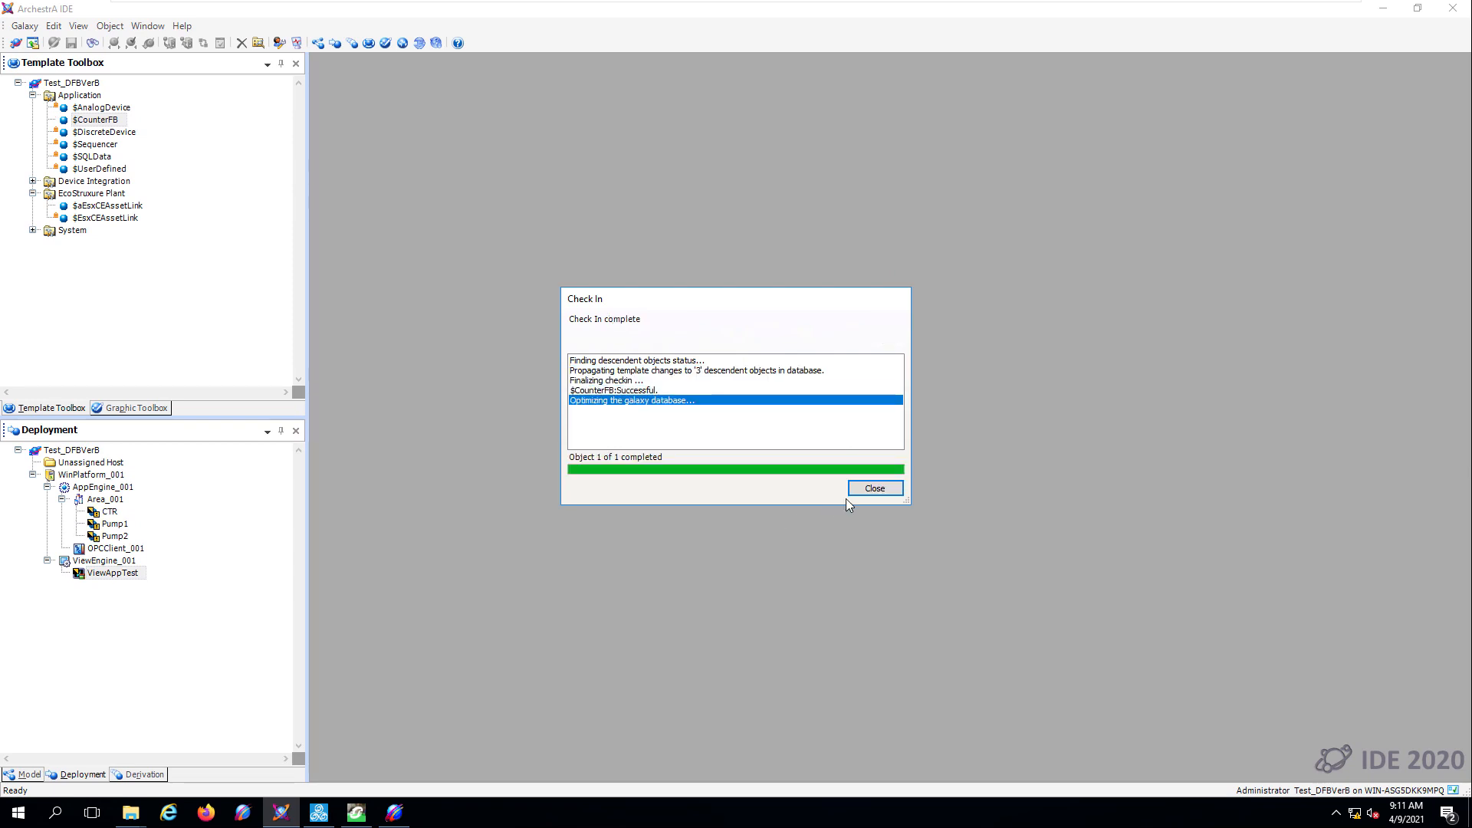
pyautogui.click(858, 488)
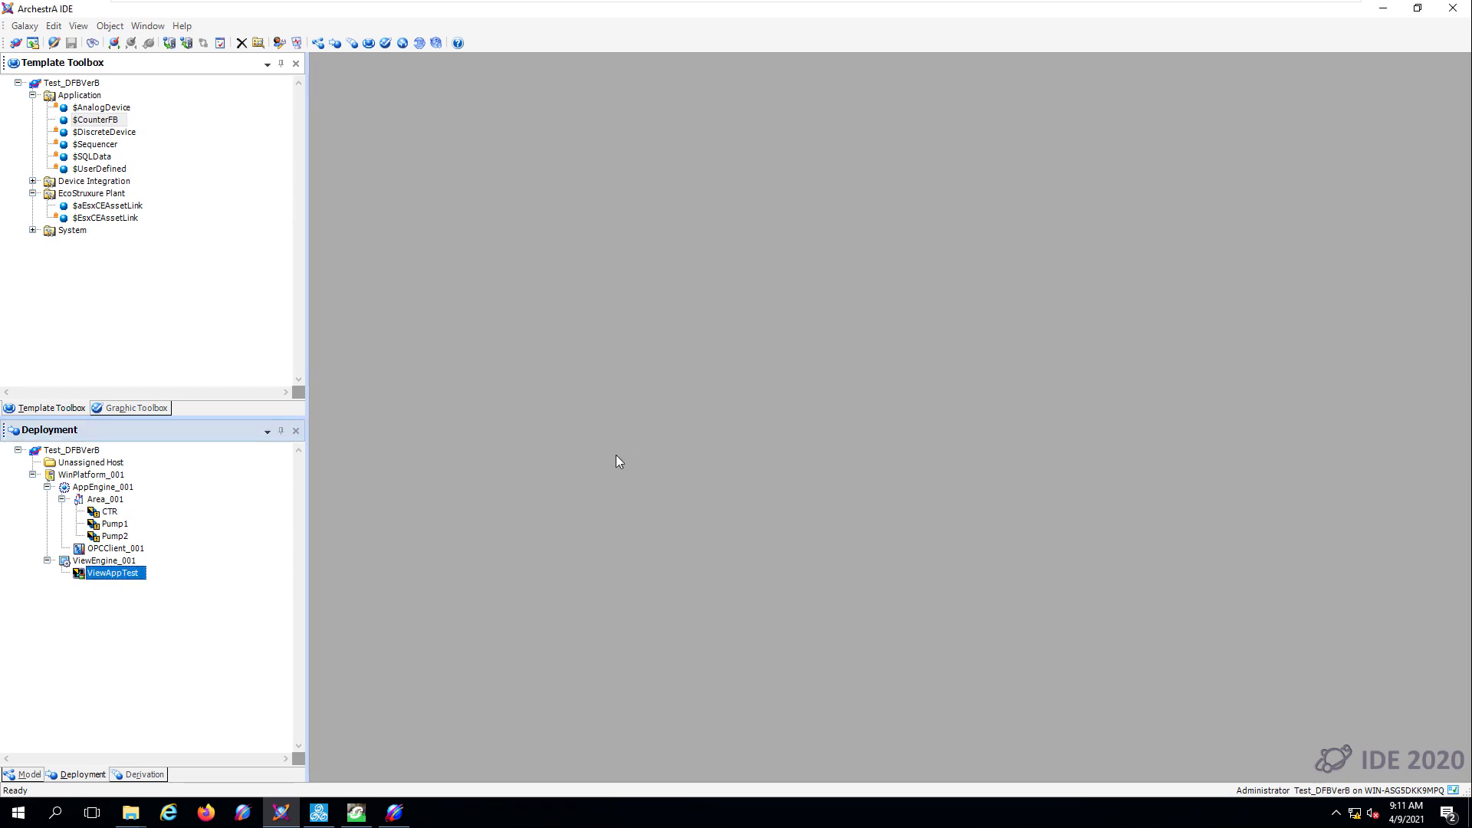
# - Open the CTR instance under Area_001 for inspection and close it again
pyautogui.doubleClick(109, 511)
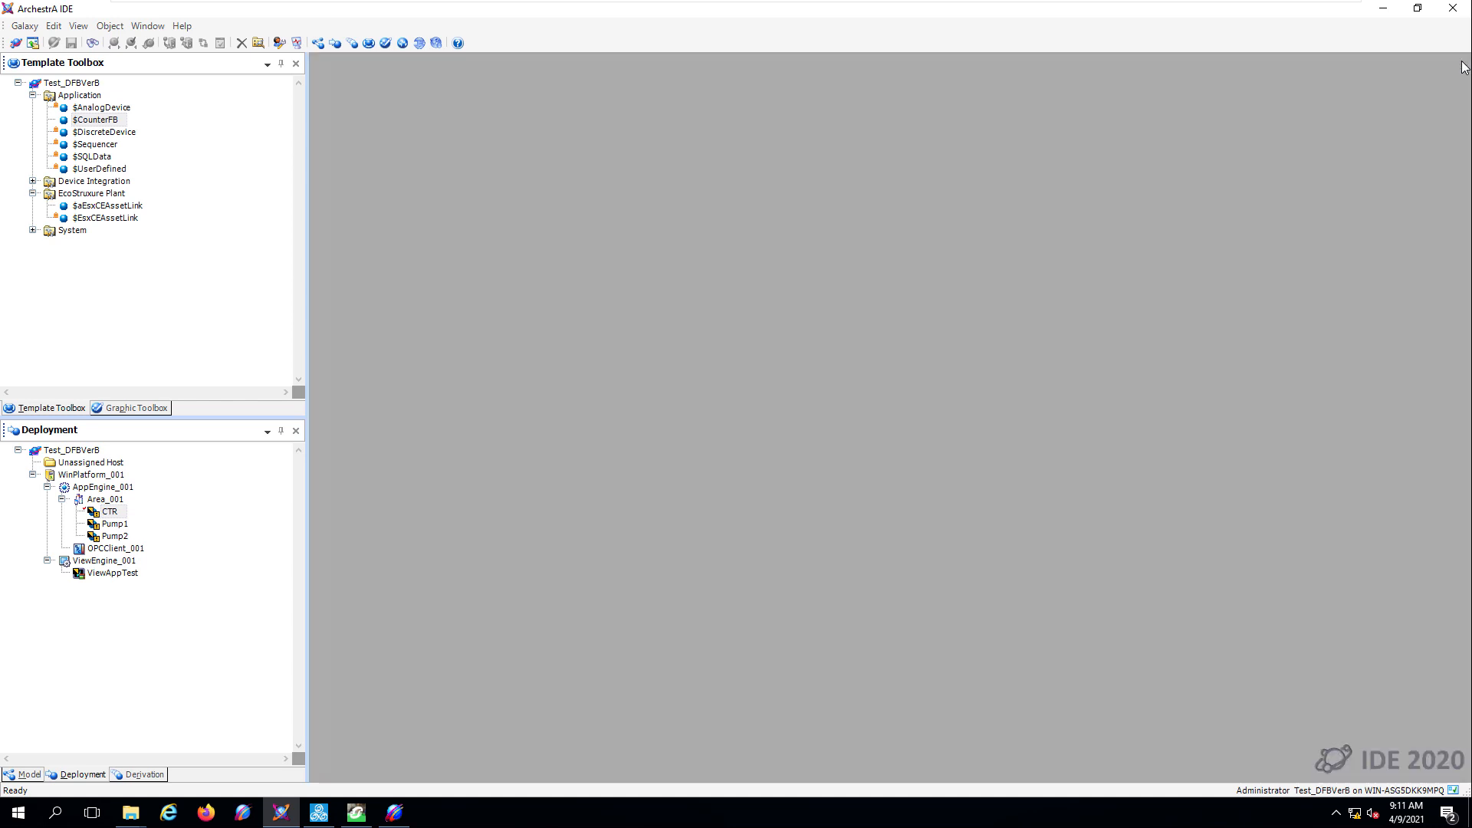
pyautogui.click(1462, 63)
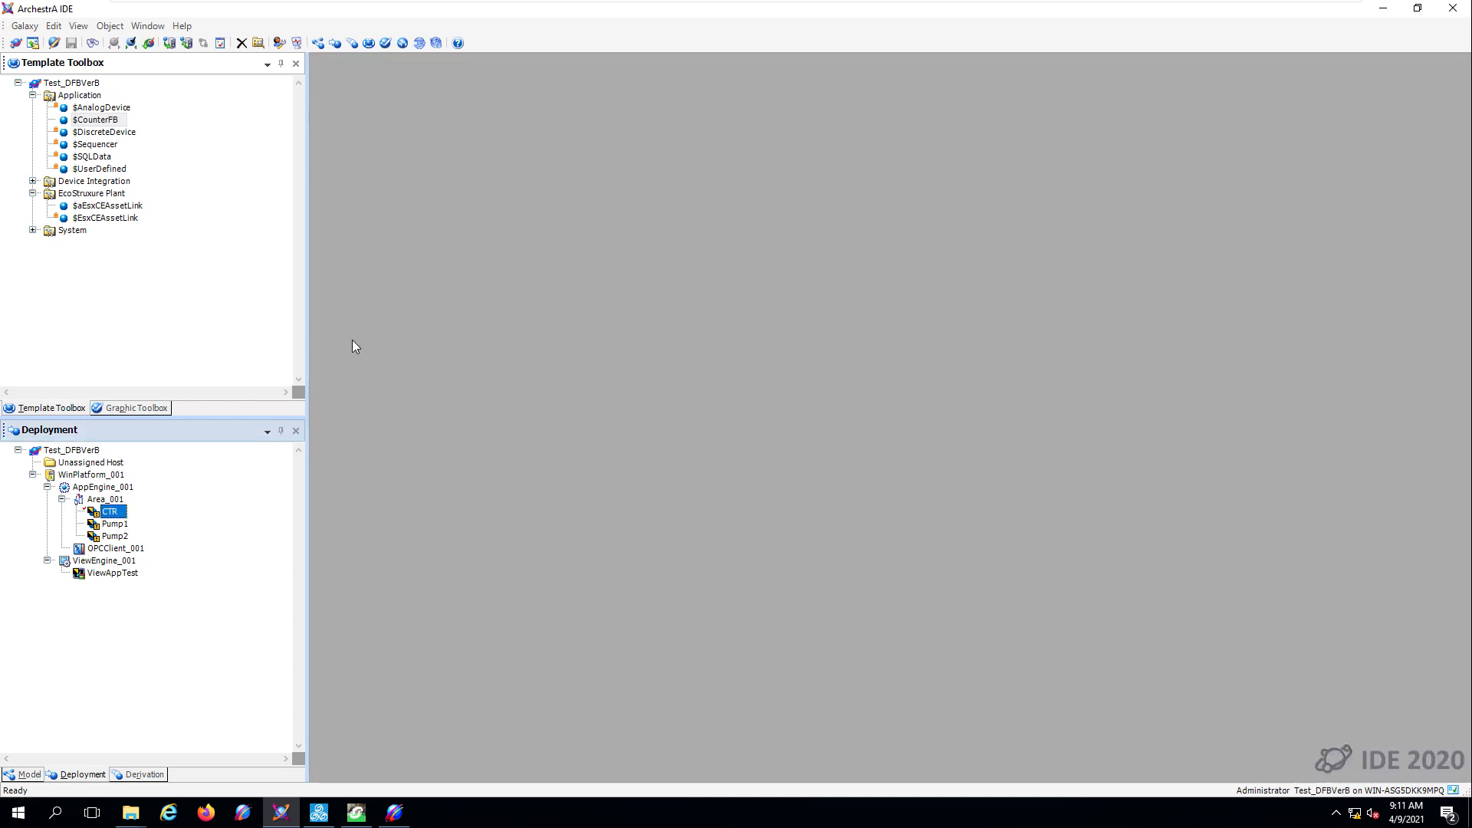
# - Open $aEsxCEAssetLink and update the CounterPattern.xml pattern from tagname CTR as a new pattern, version 1.1
pyautogui.doubleClick(108, 205)
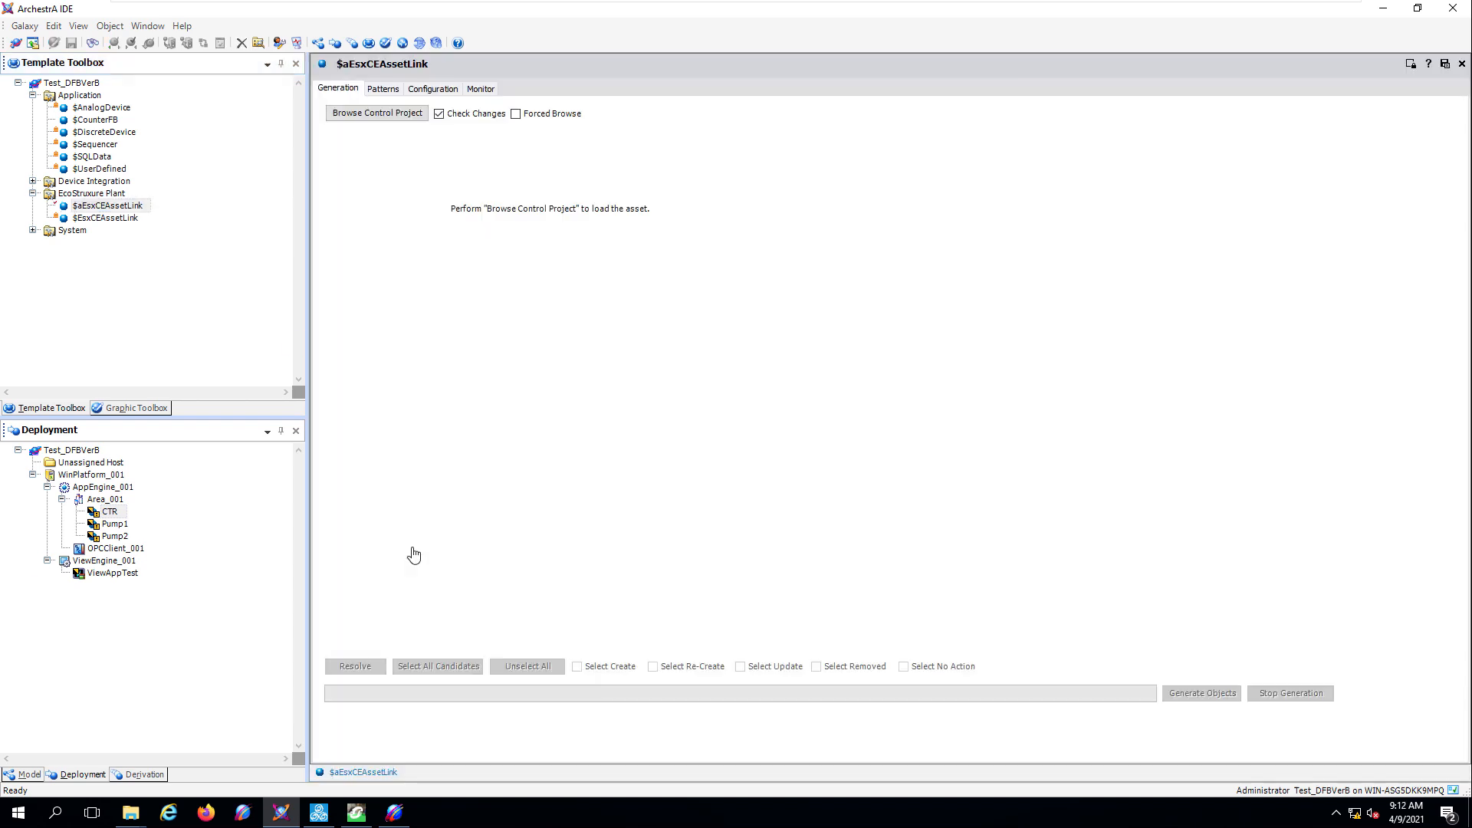
pyautogui.click(385, 90)
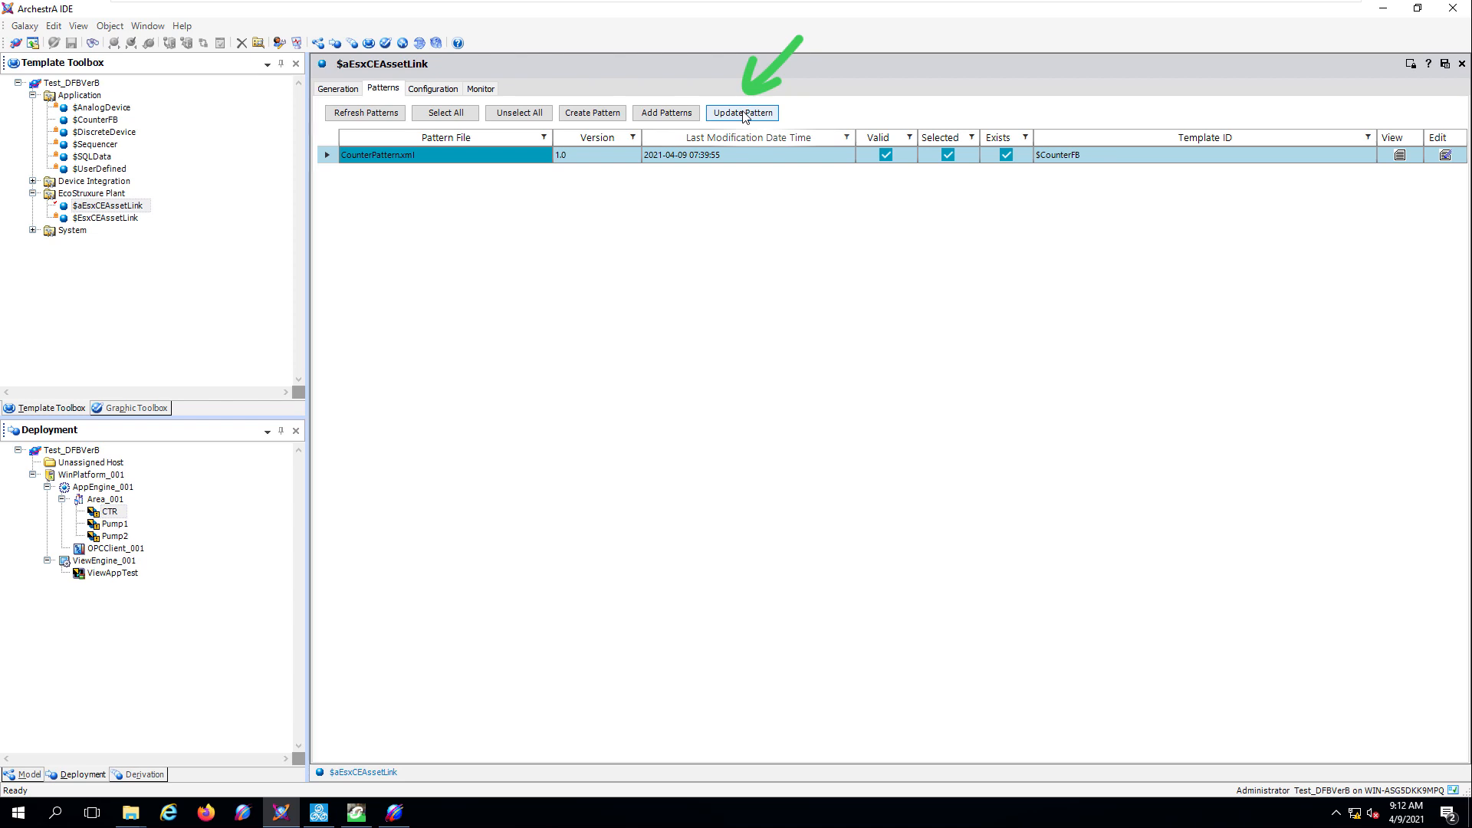
pyautogui.click(742, 114)
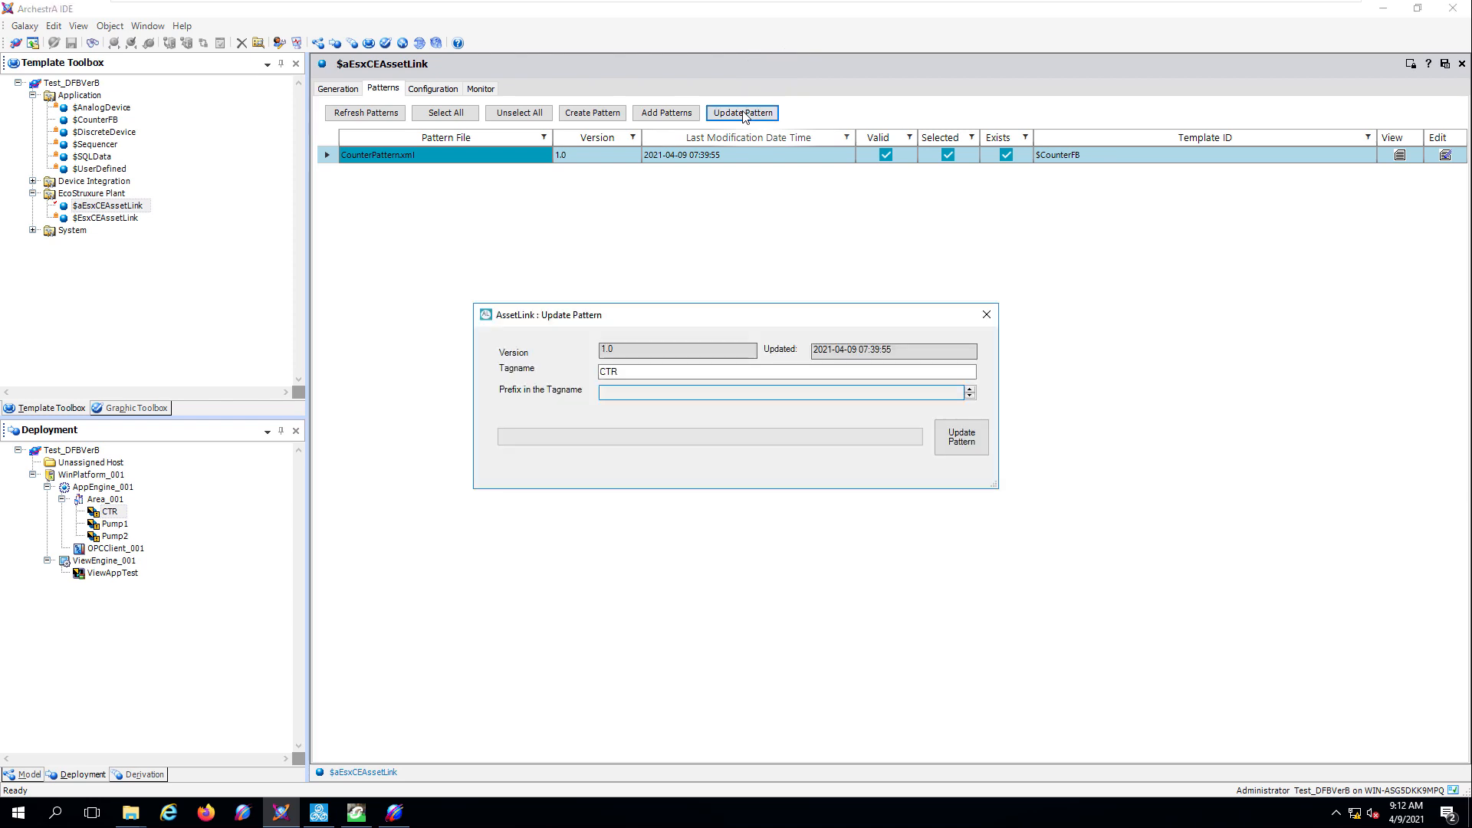
pyautogui.click(956, 441)
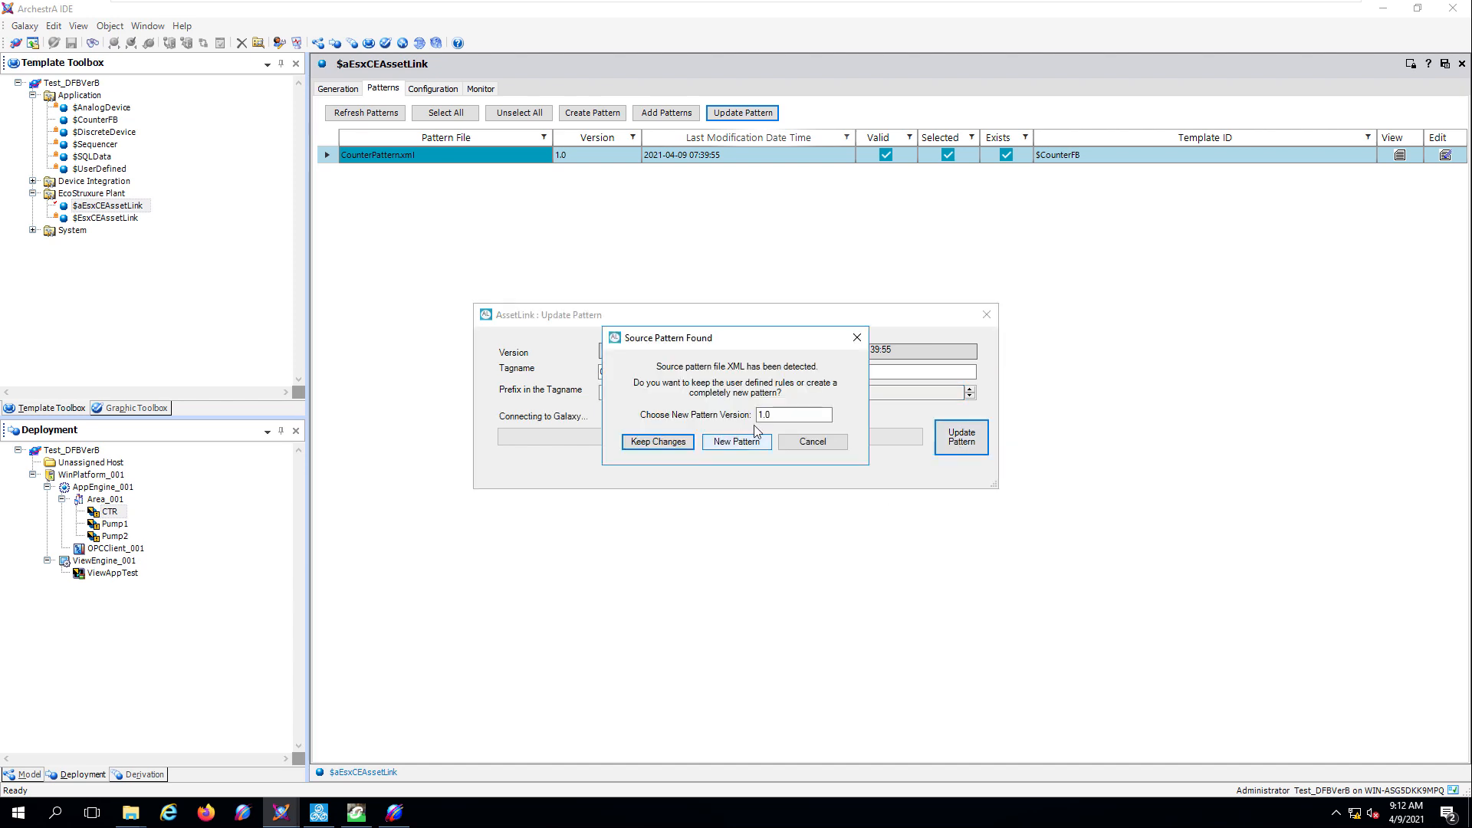
pyautogui.click(774, 415)
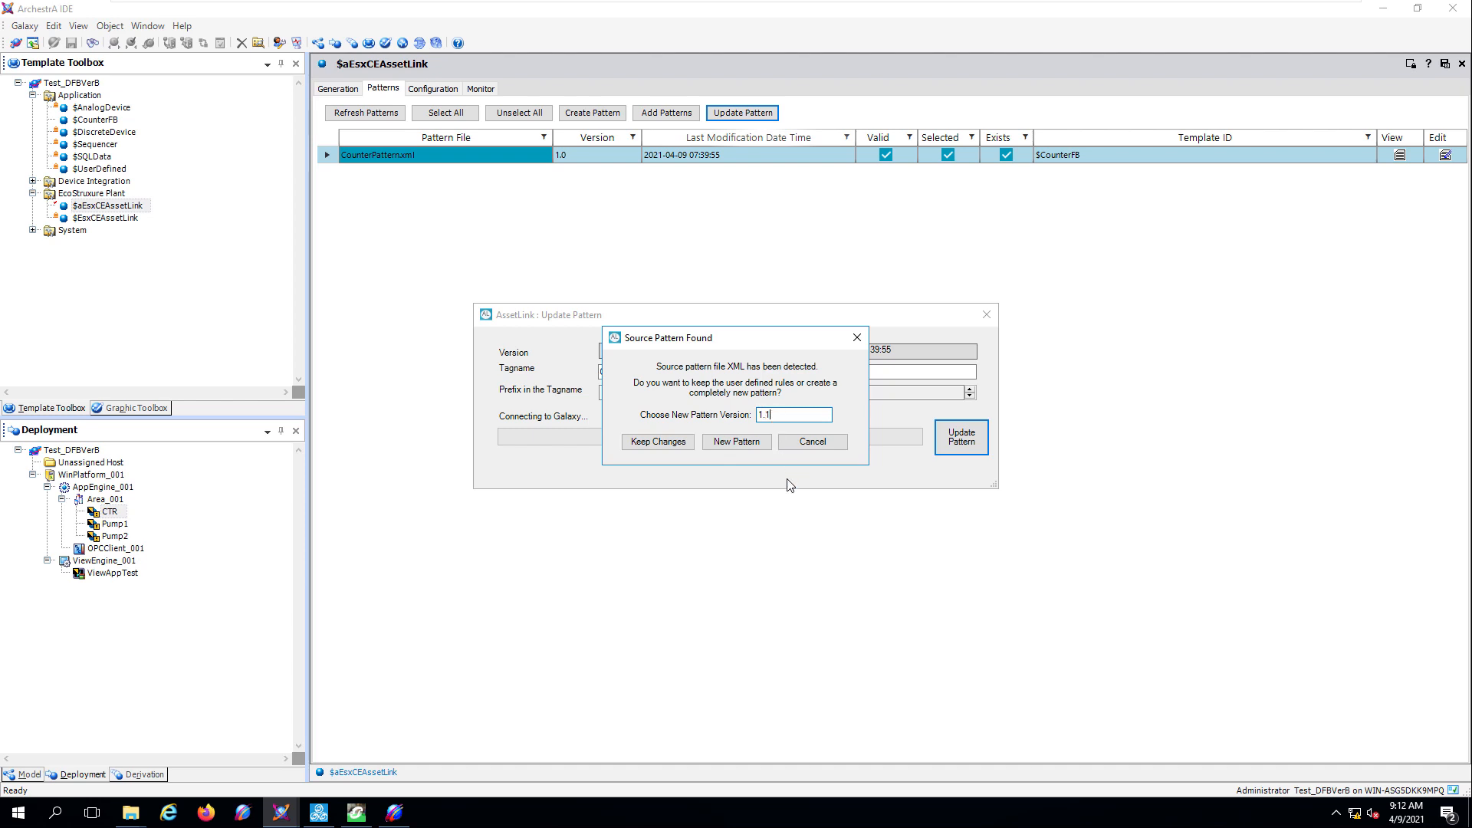
pyautogui.click(729, 443)
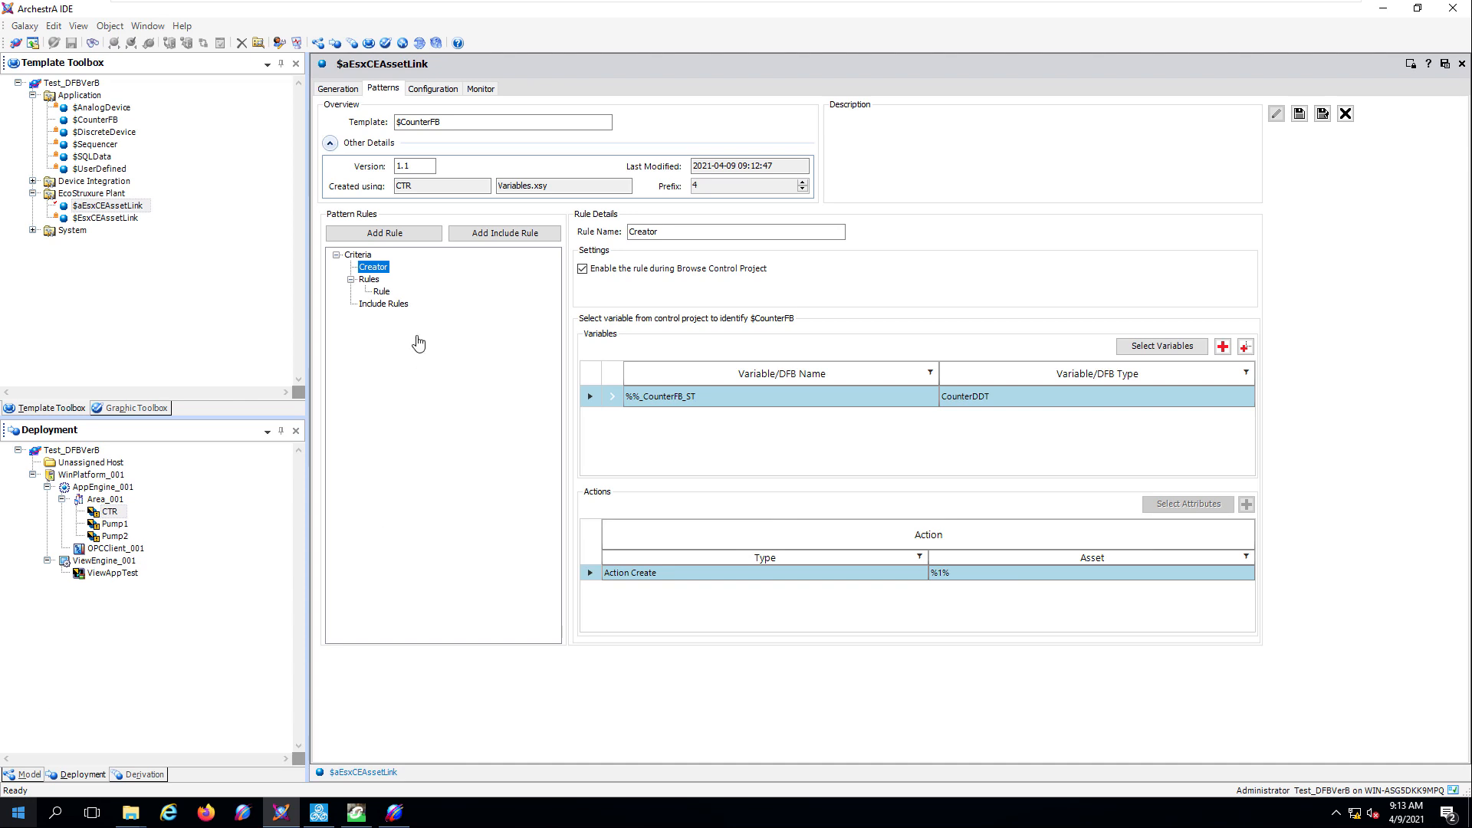
# - Review the rule's attribute actions and save the pattern over CounterPattern in patterntestfolder, closing the pattern editor without saving again
pyautogui.click(381, 293)
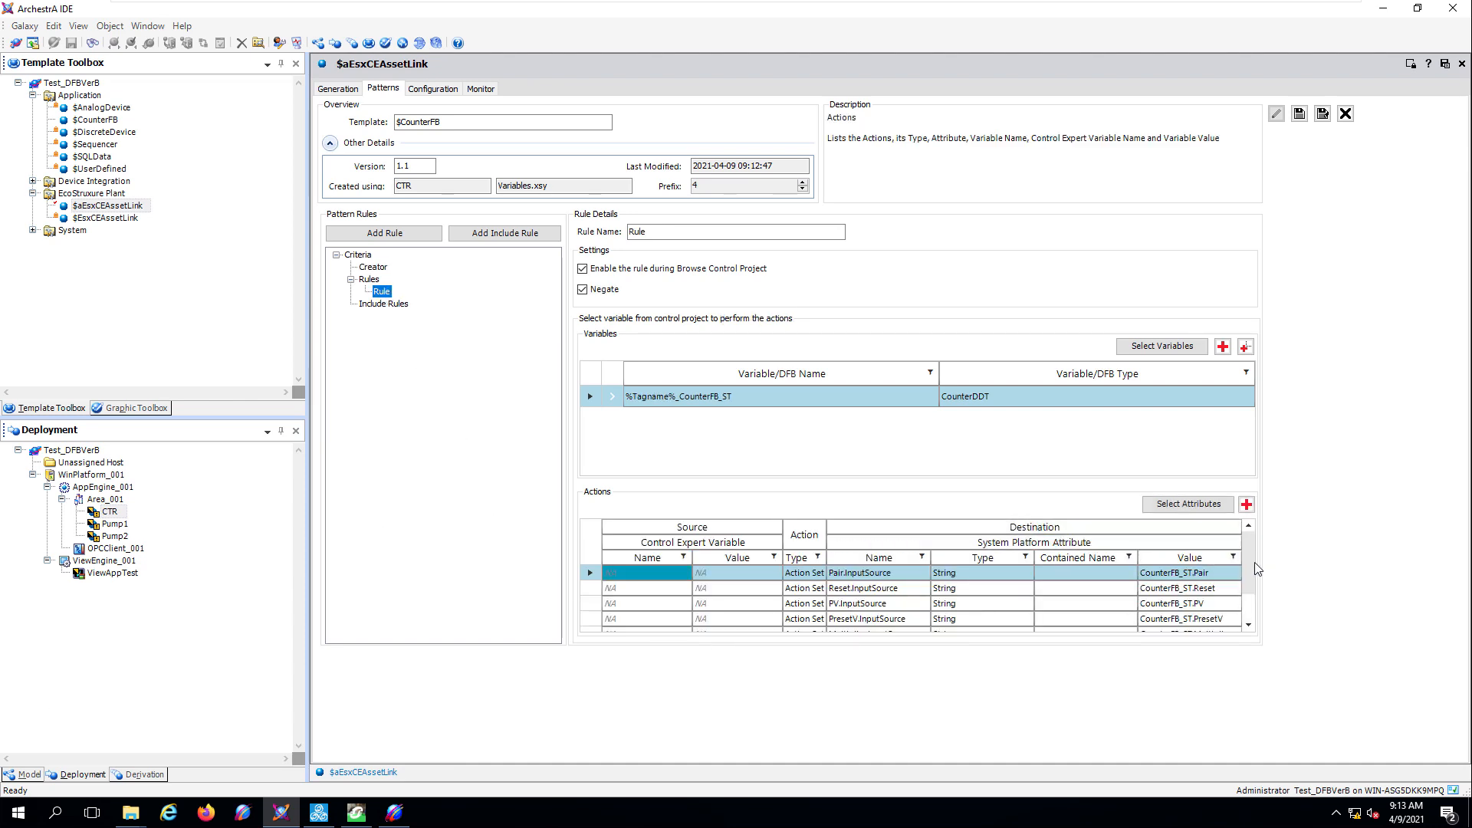
pyautogui.moveTo(1248, 567); pyautogui.dragTo(1260, 598)
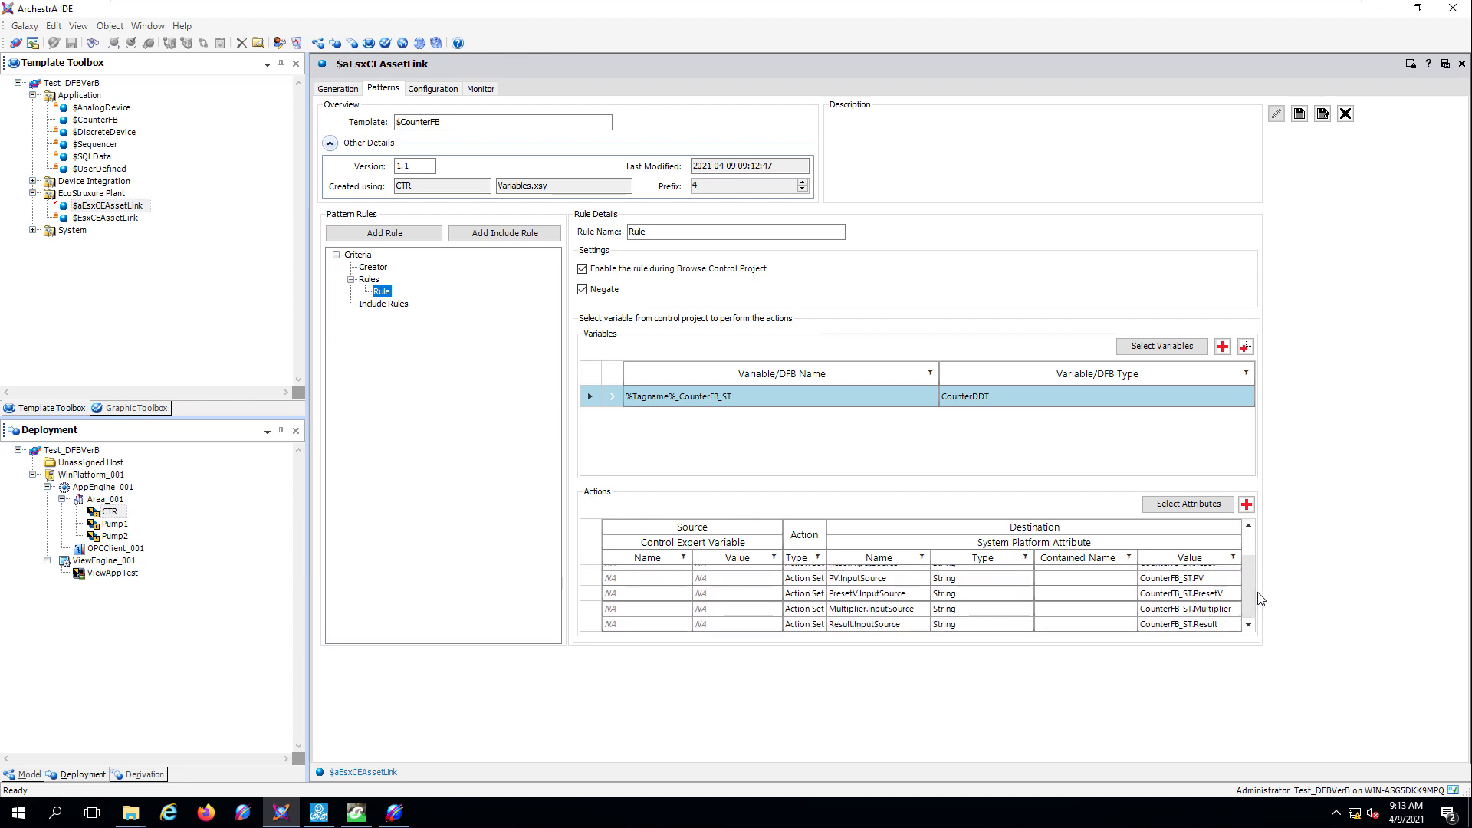
pyautogui.click(1323, 114)
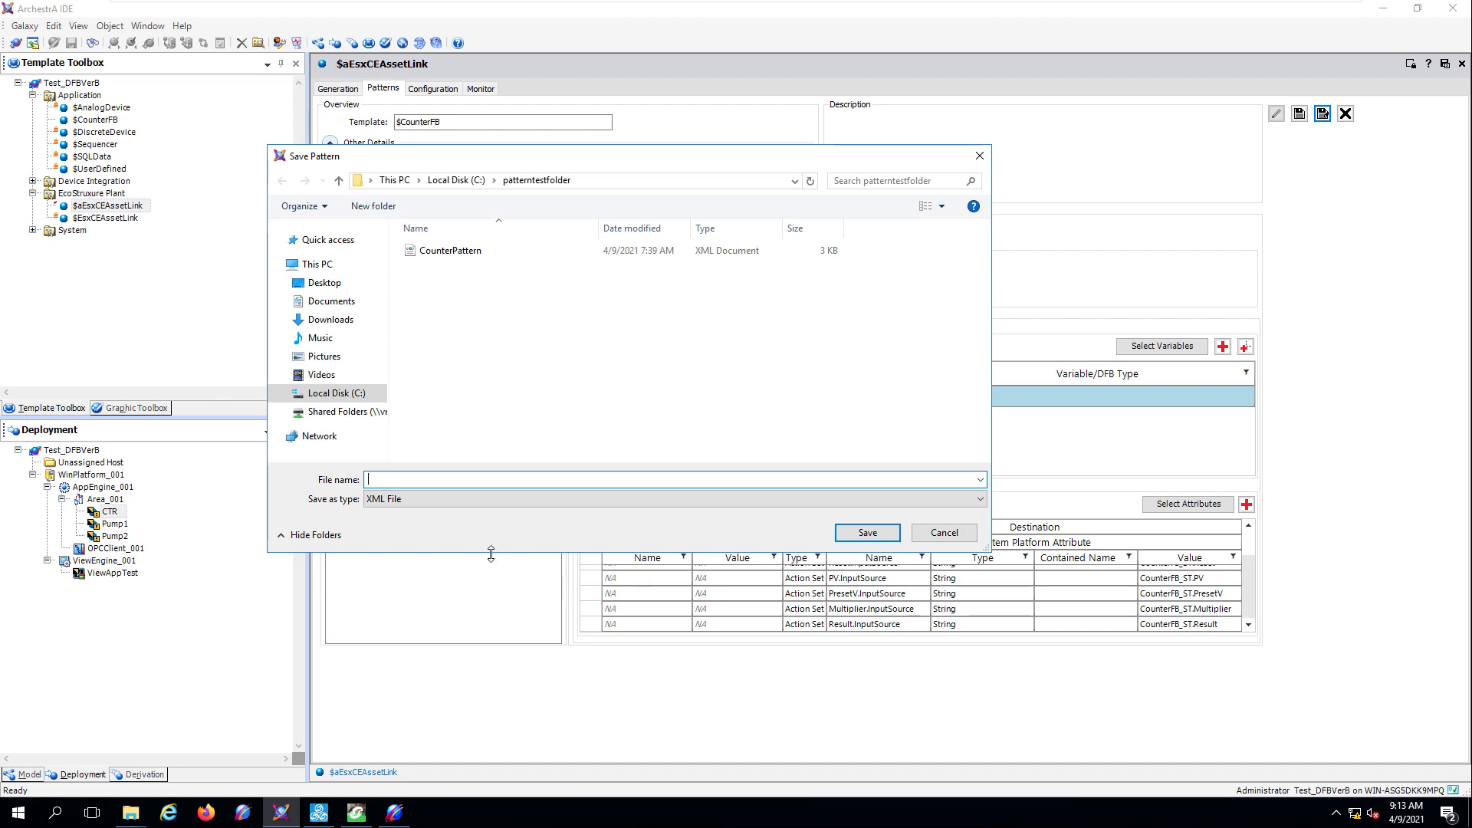
pyautogui.click(447, 252)
pyautogui.click(860, 534)
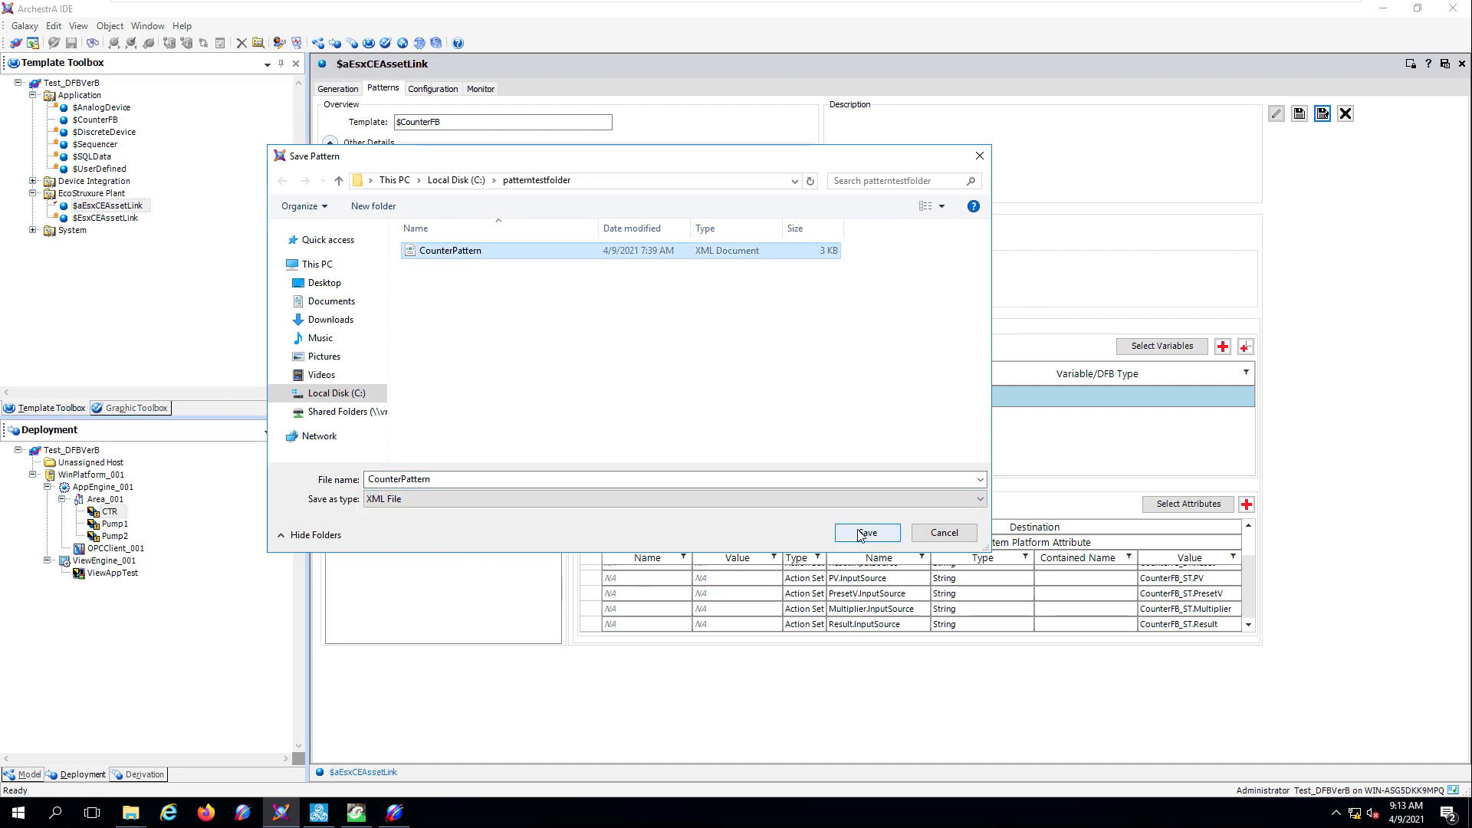
pyautogui.click(790, 413)
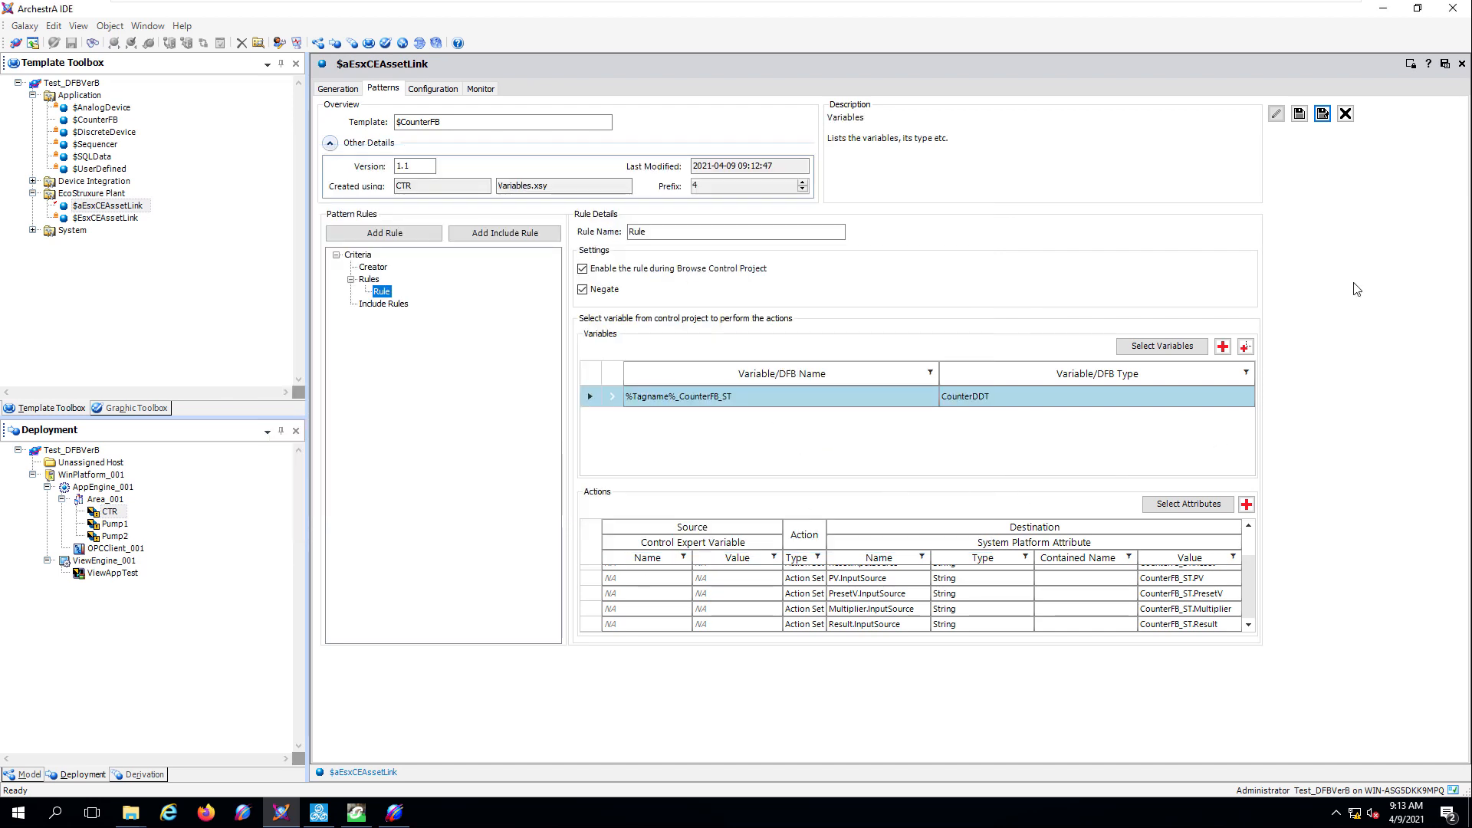
pyautogui.click(1346, 115)
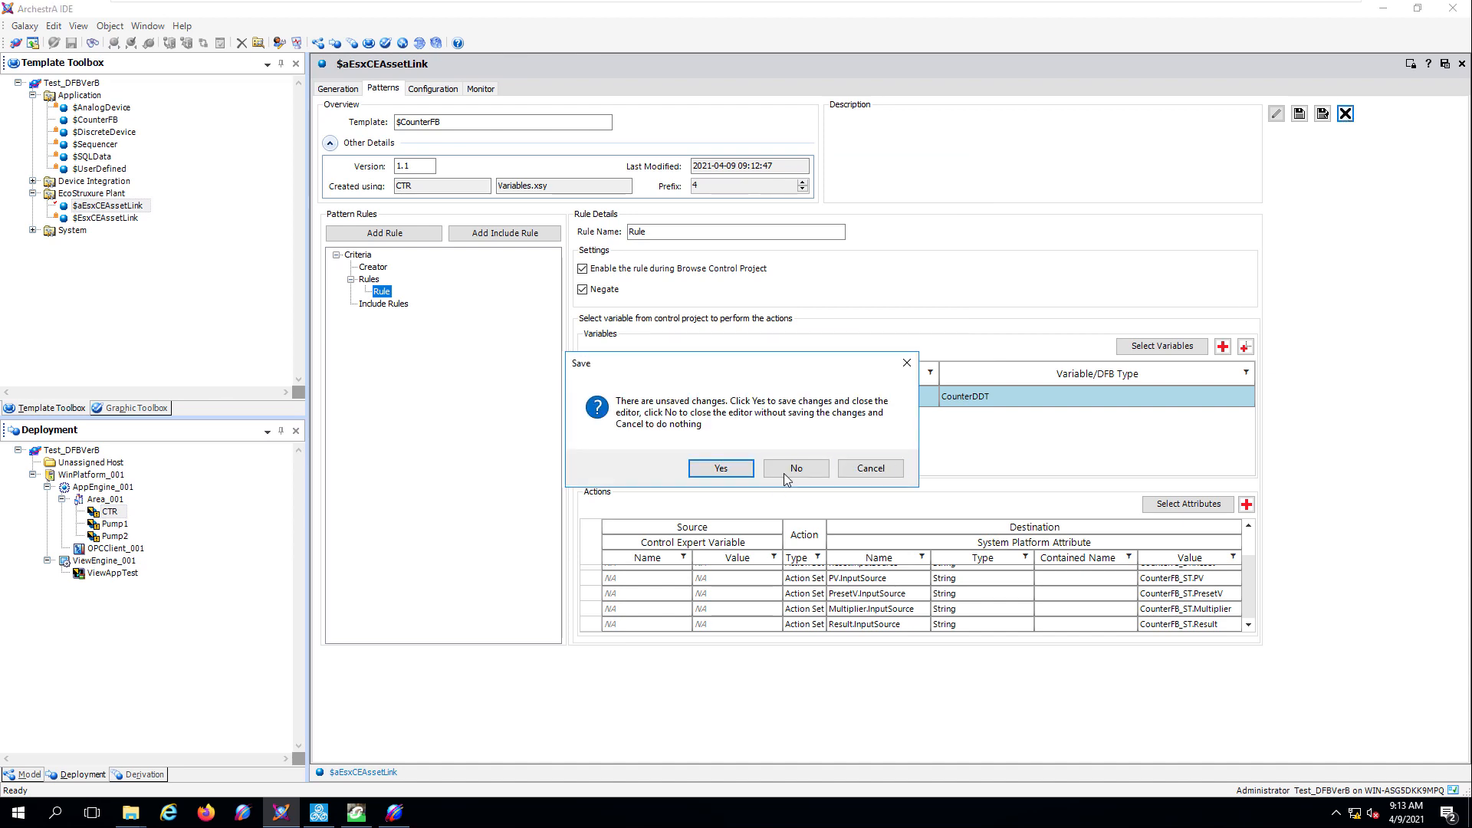
pyautogui.click(783, 470)
# - Run Browse Control Project with Forced Browse and Check Changes enabled
pyautogui.click(337, 88)
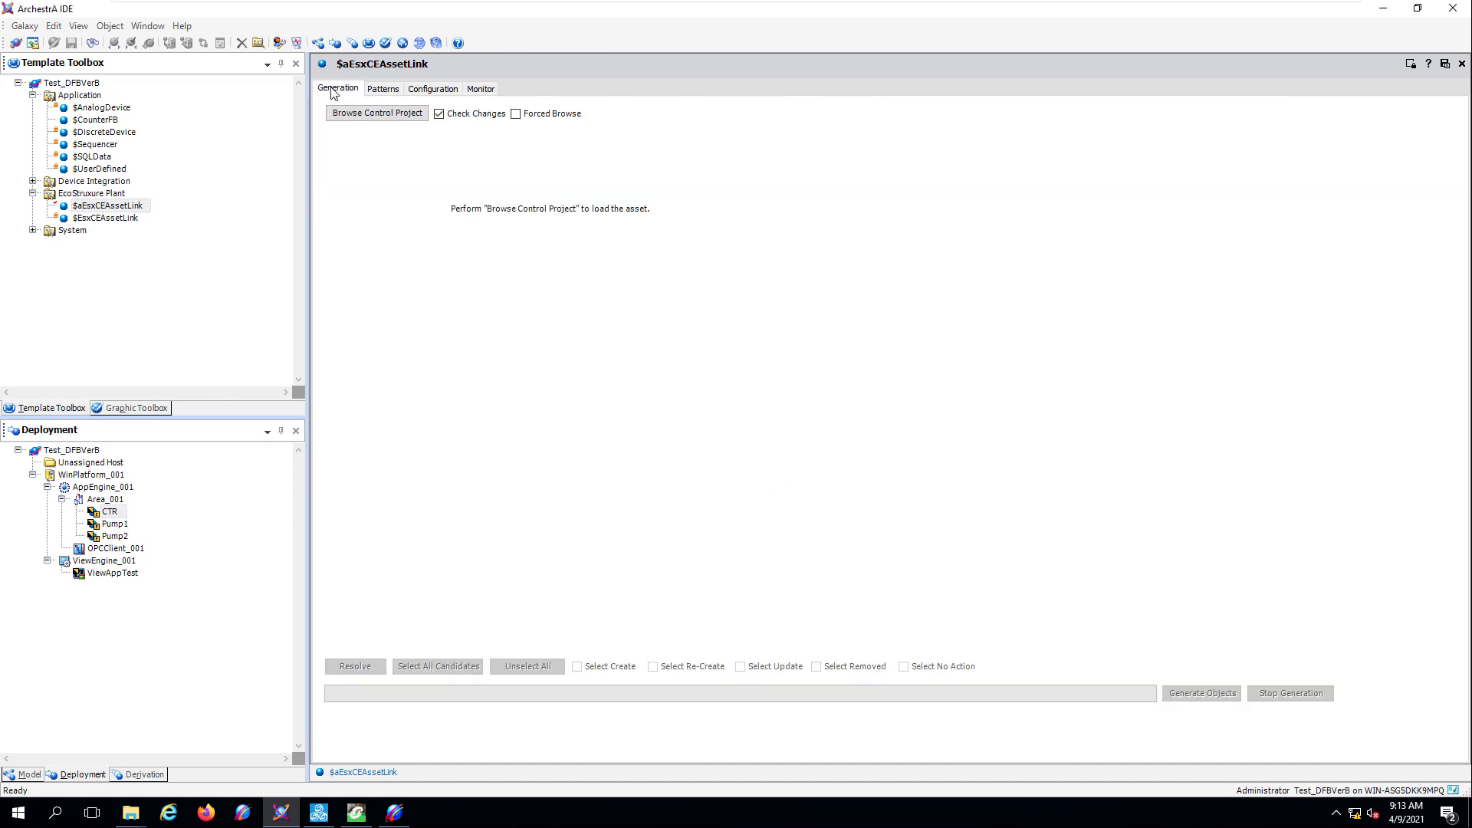
pyautogui.click(515, 113)
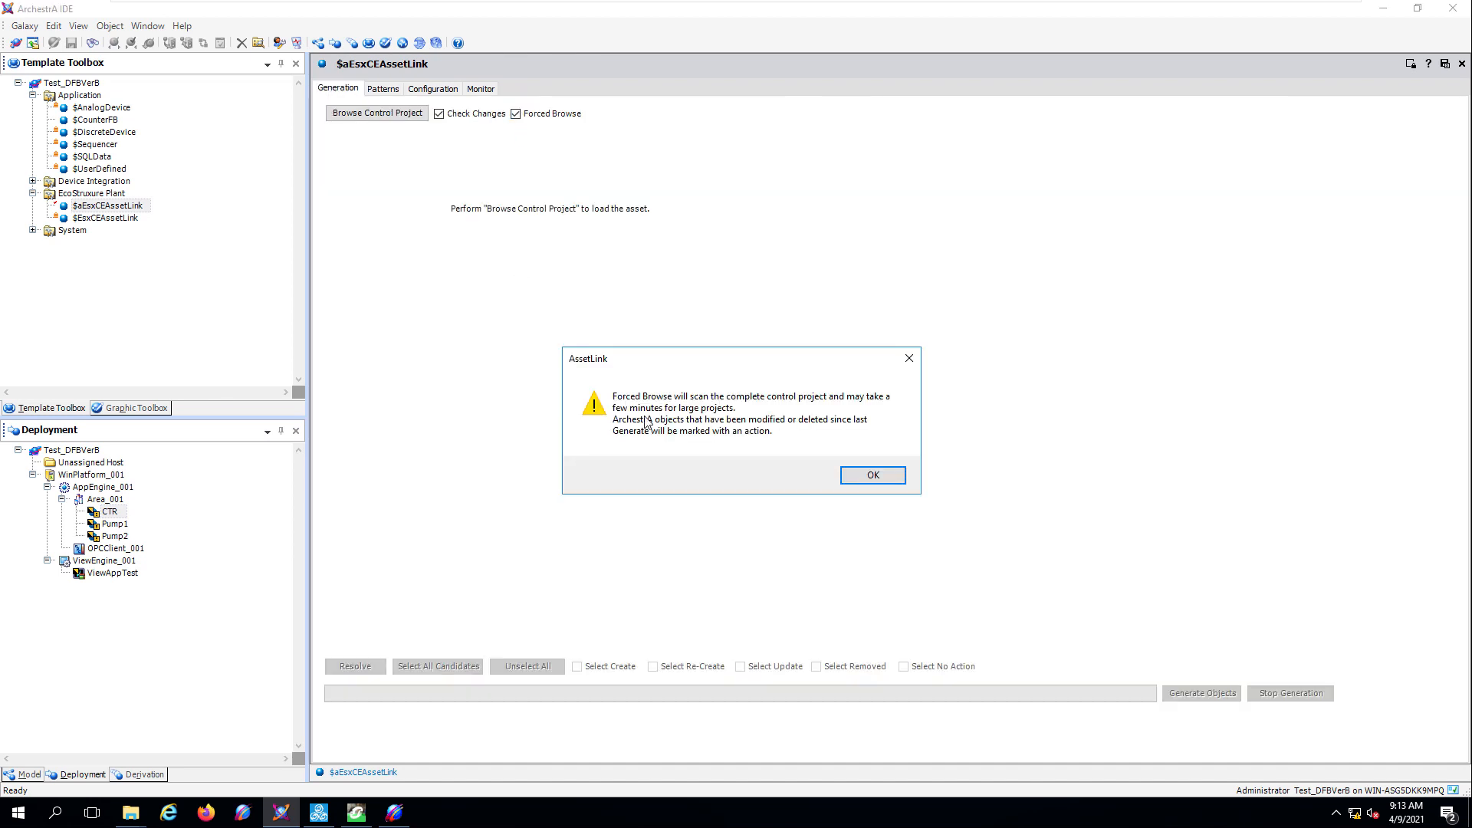
pyautogui.click(894, 481)
pyautogui.click(377, 114)
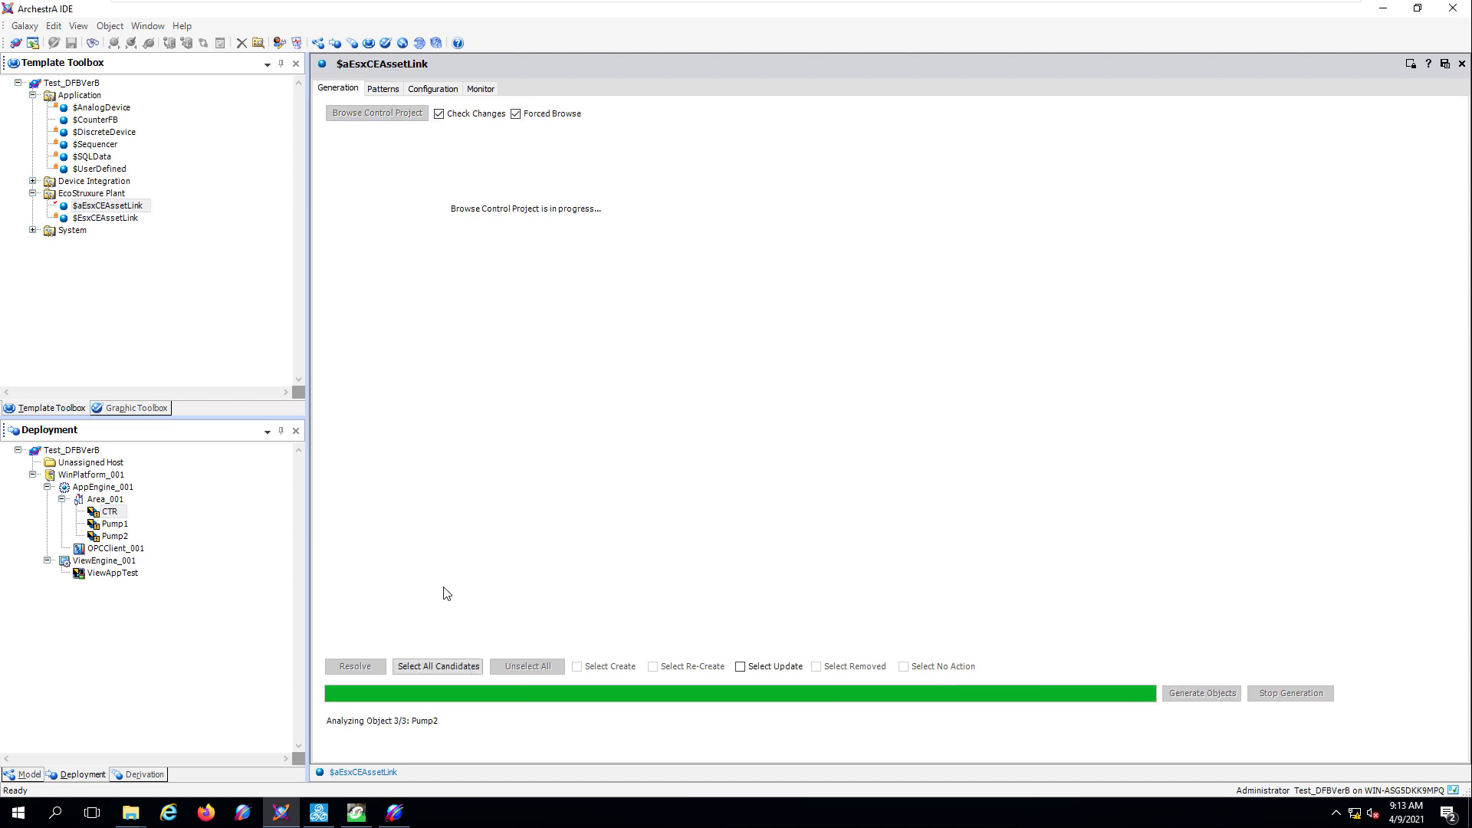
# - Generate the objects for all update candidates, CTR, Pump1 and Pump2, and save and close $aEsxCEAssetLink
pyautogui.click(471, 666)
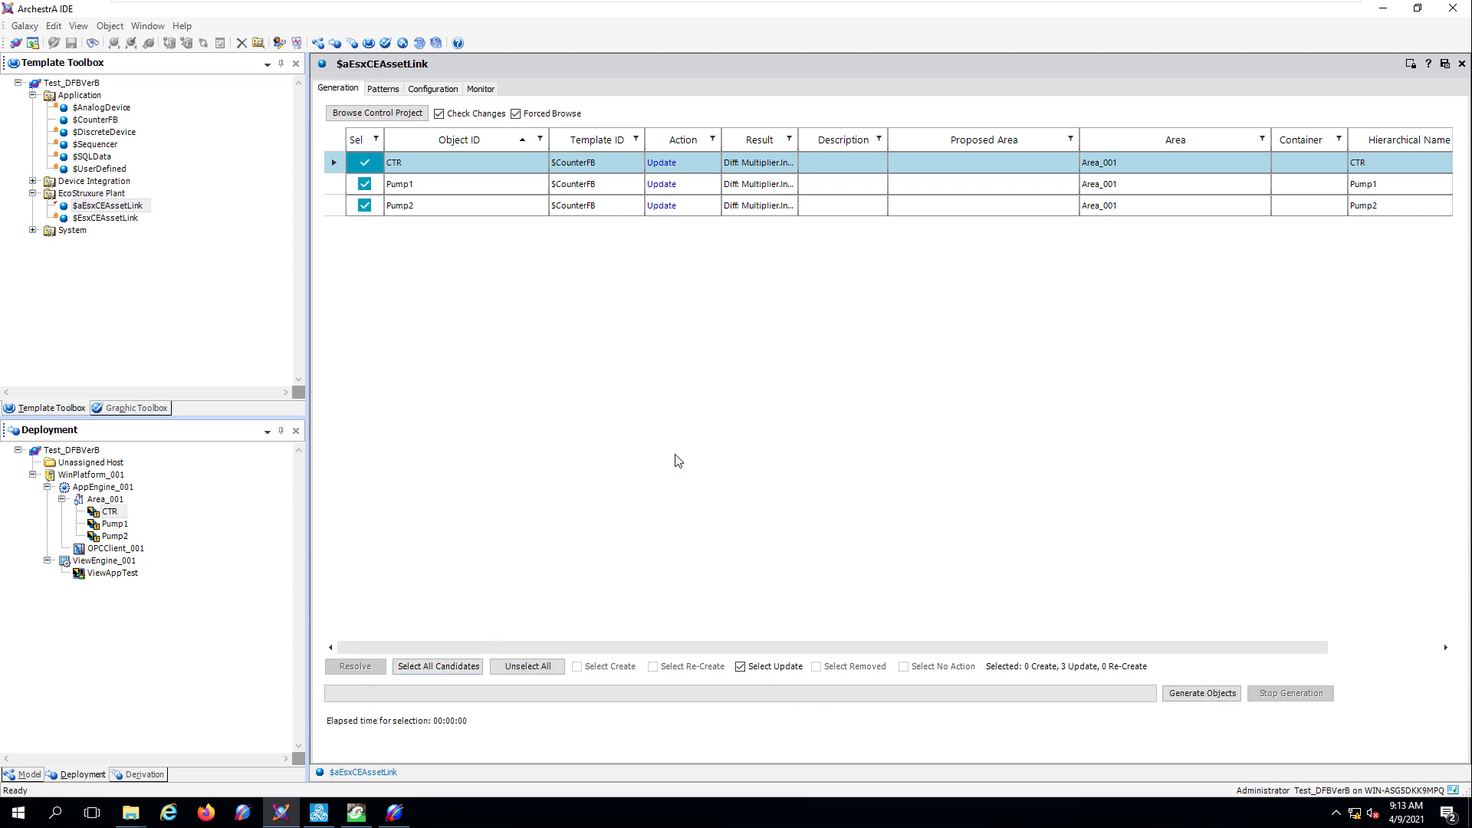
pyautogui.click(1208, 694)
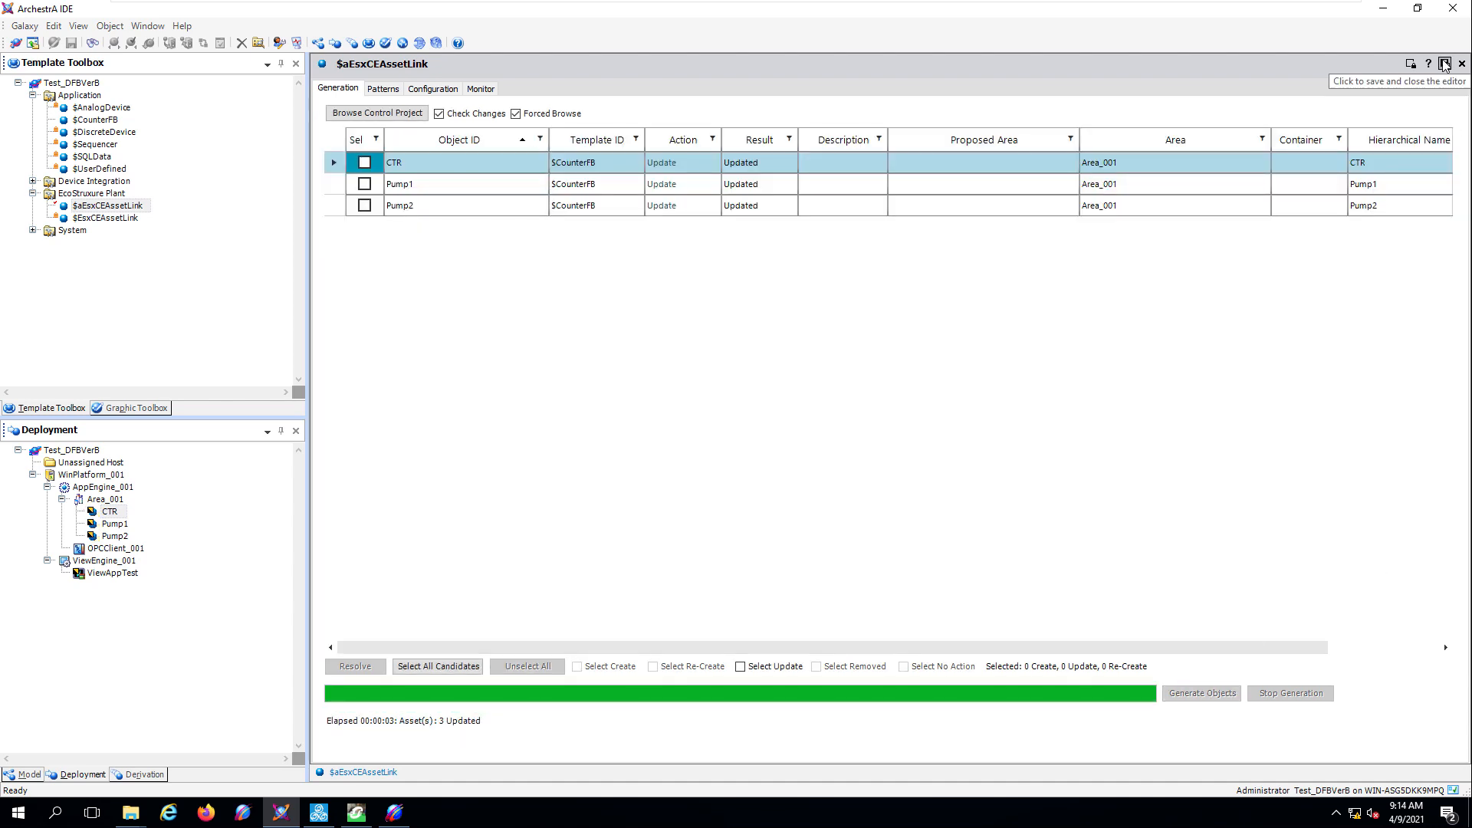
pyautogui.click(1445, 65)
# - Deploy the CTR, Pump1 and Pump2 instances under Area_001
pyautogui.keyDown('shift'); pyautogui.click(125, 536); pyautogui.keyUp('shift')
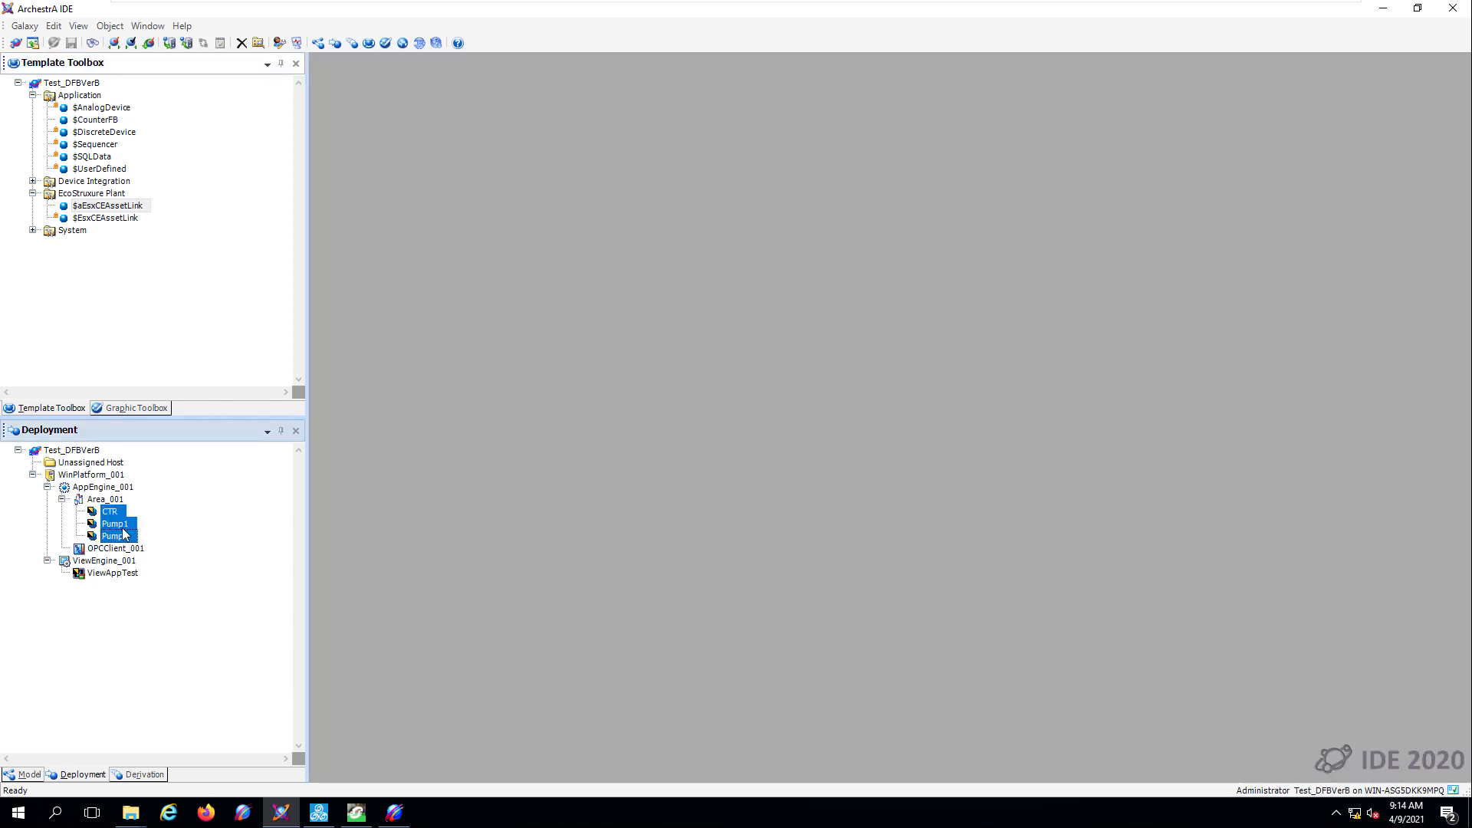
pyautogui.rightClick(123, 531)
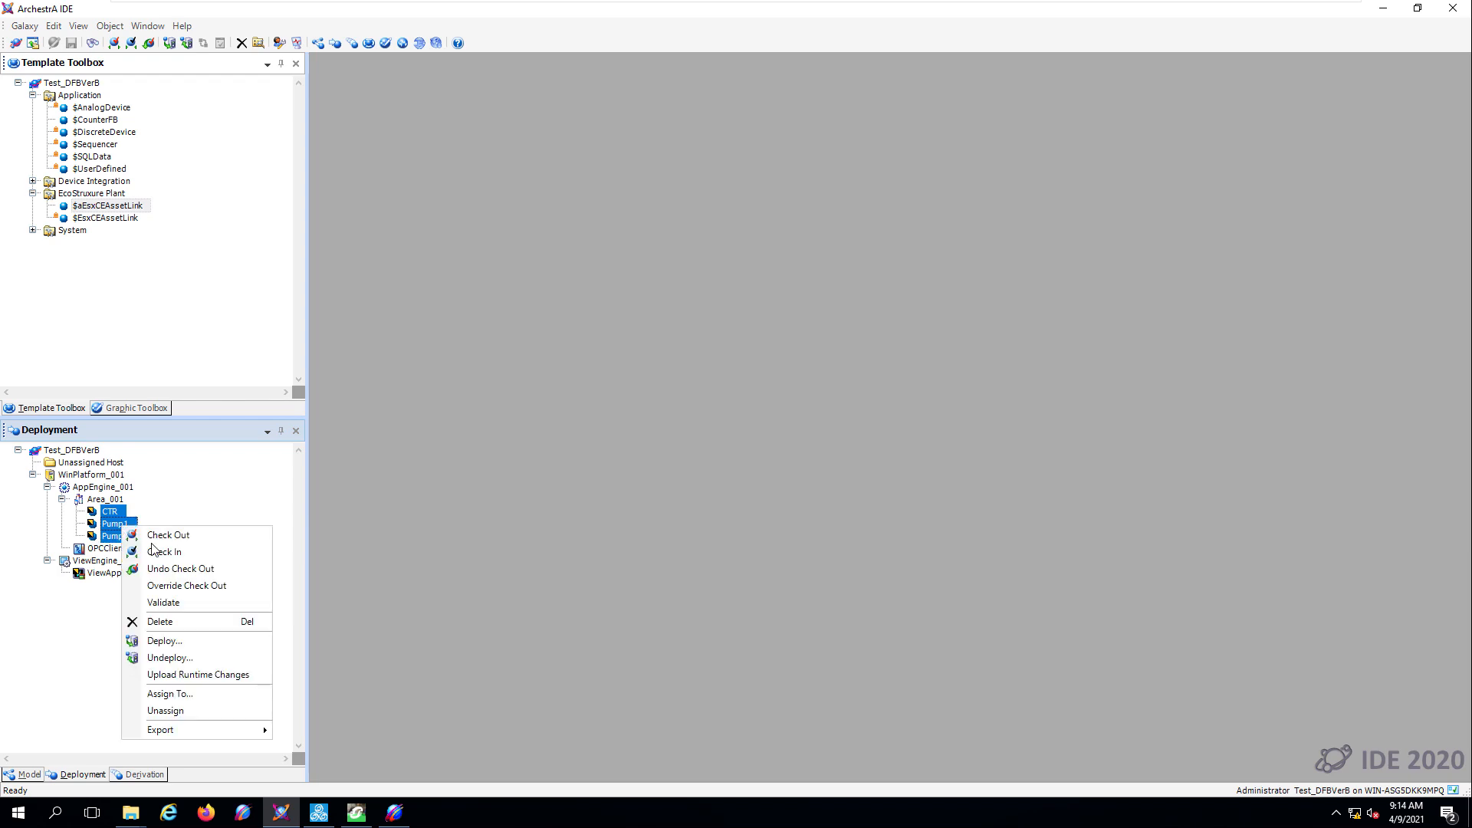
pyautogui.click(187, 639)
pyautogui.click(820, 512)
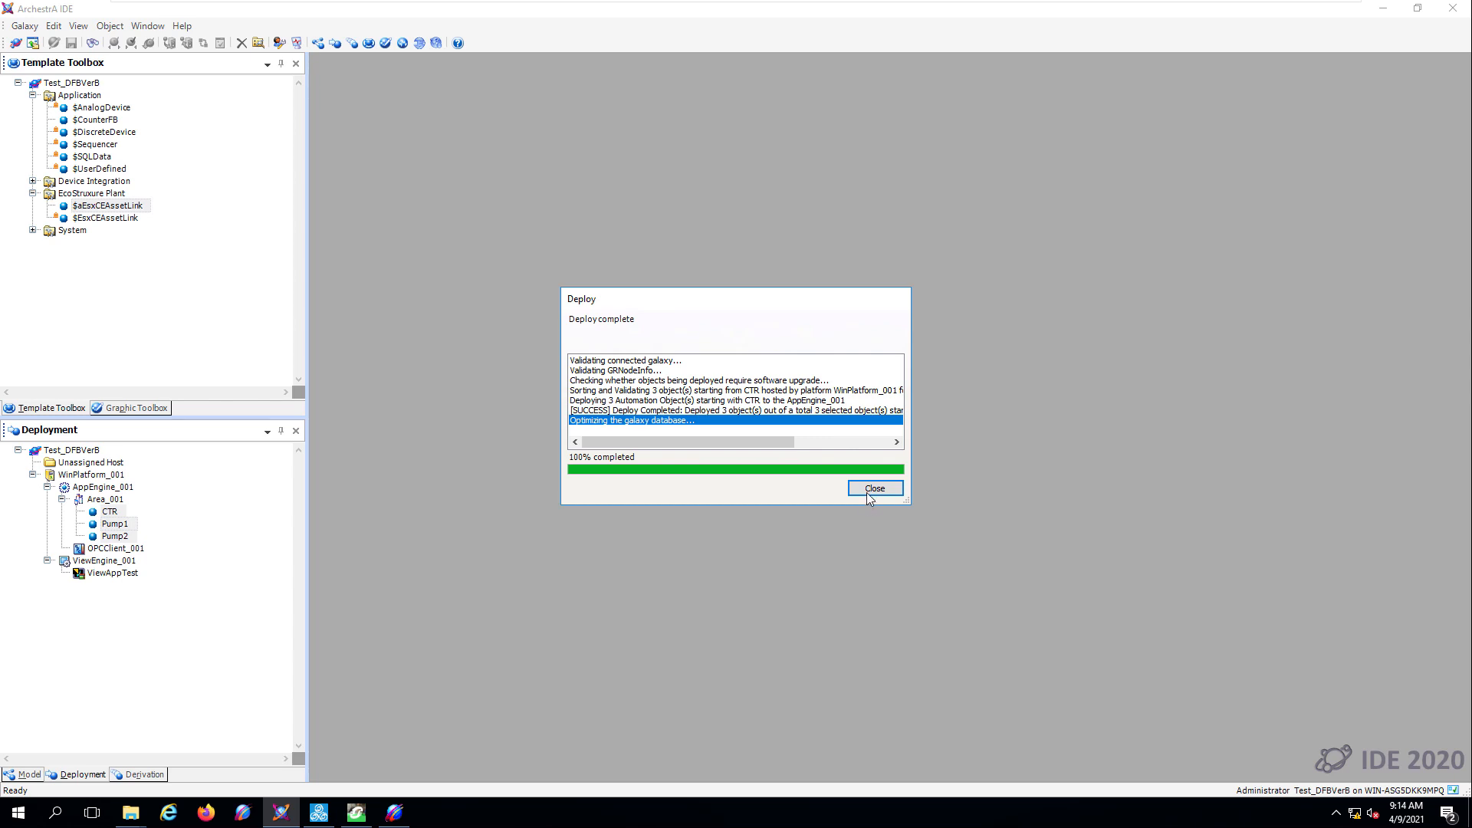
pyautogui.click(871, 489)
# - Deploy ViewAppTest with the Deploy Changes, Preserve Runtime Changes and On Scan options
pyautogui.rightClick(117, 573)
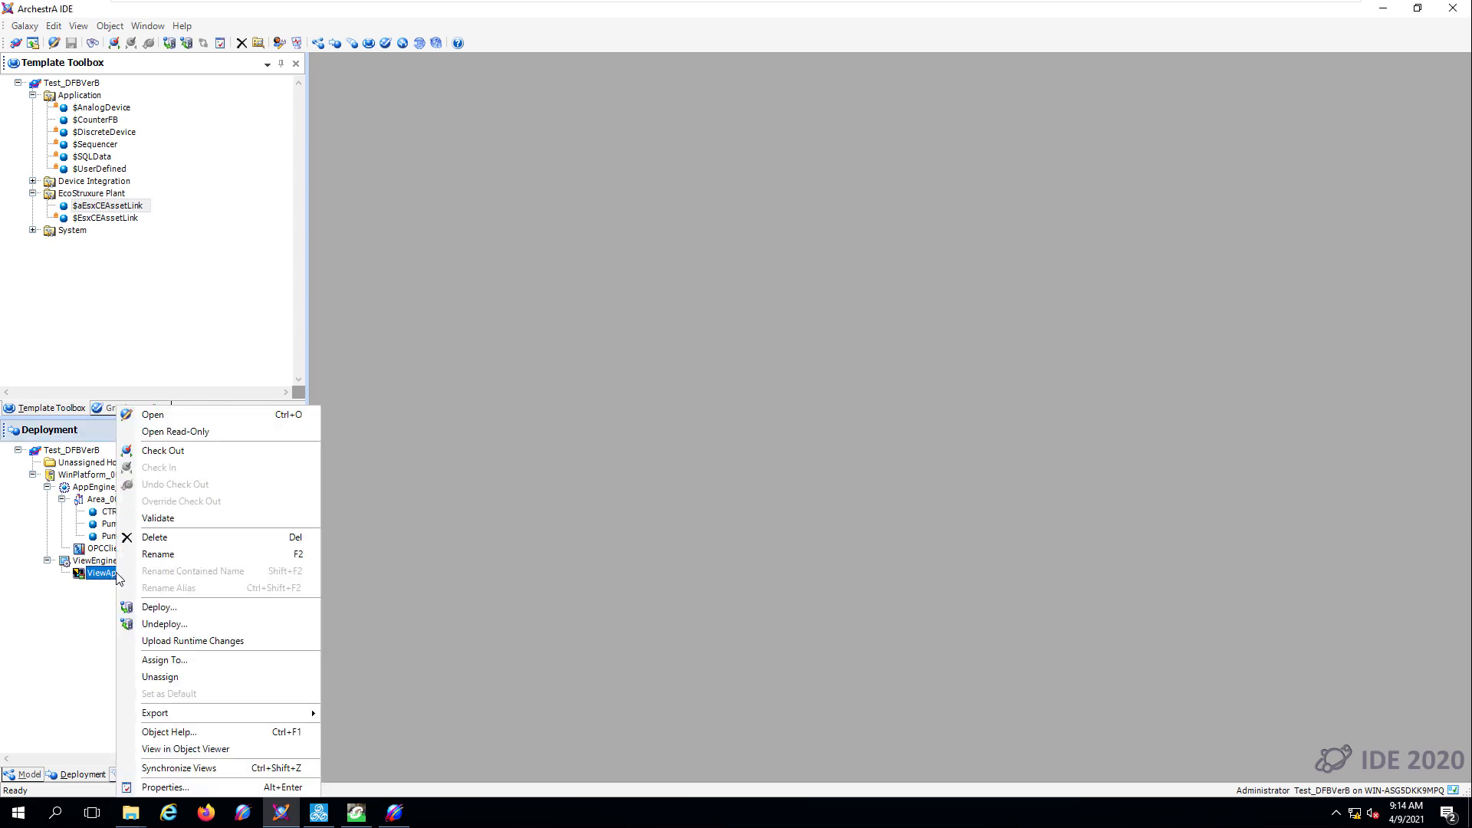
pyautogui.click(160, 607)
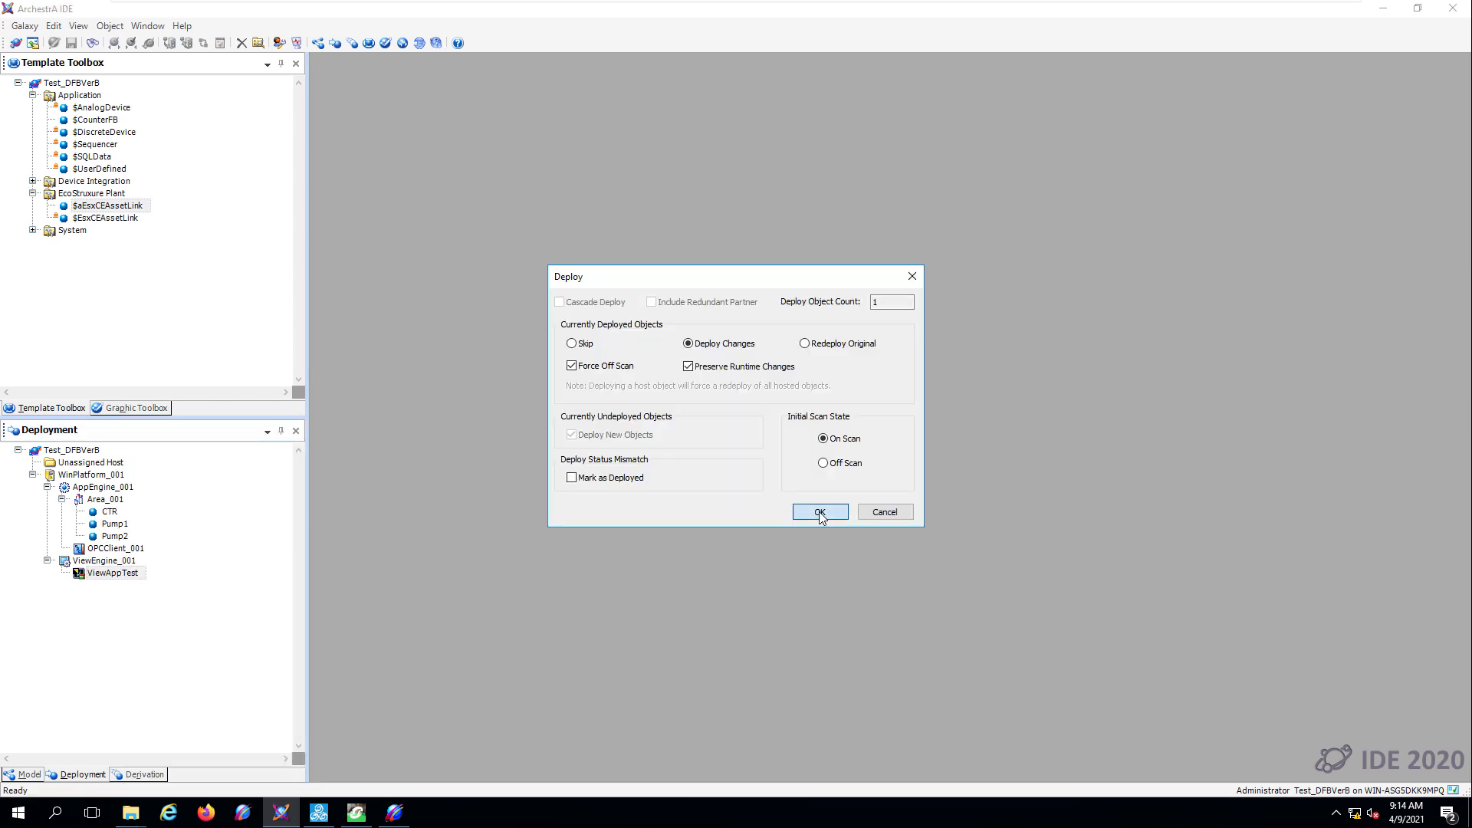
pyautogui.click(819, 512)
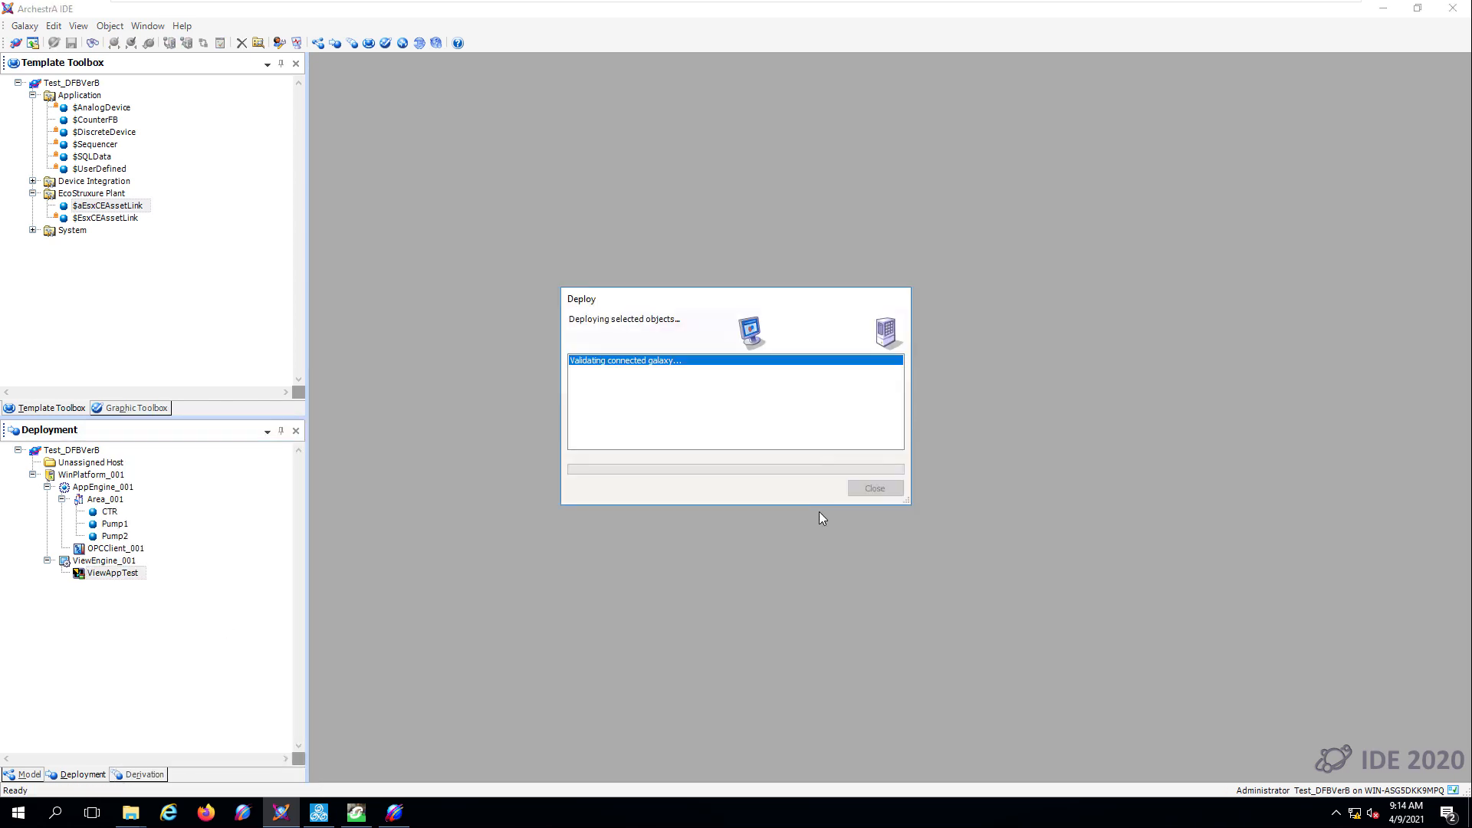
pyautogui.click(872, 490)
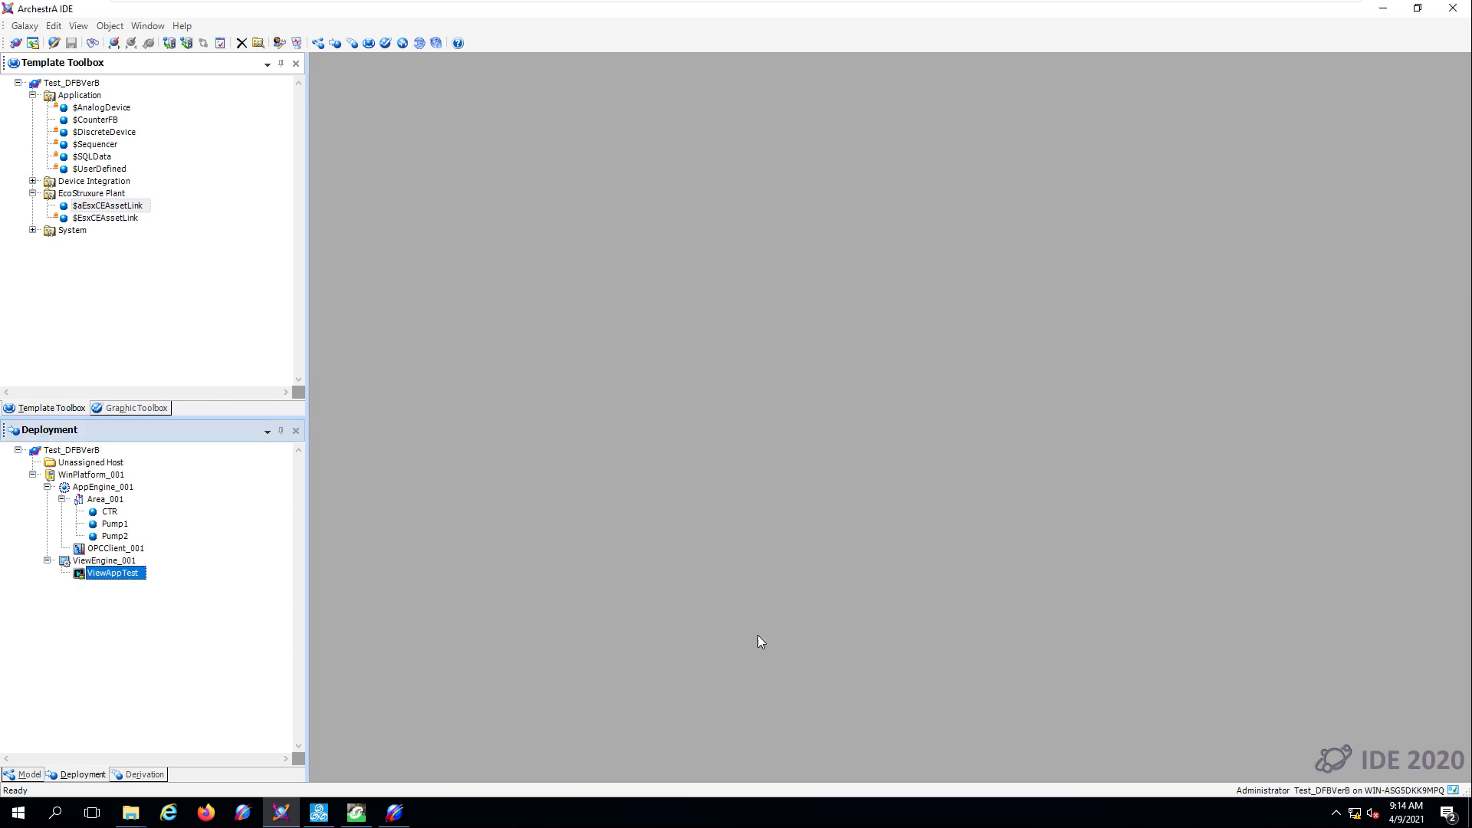
# - Launch ViewAppTest from the InTouch OMI Application Manager and open the Pump2 faceplate under Area_001
pyautogui.click(328, 818)
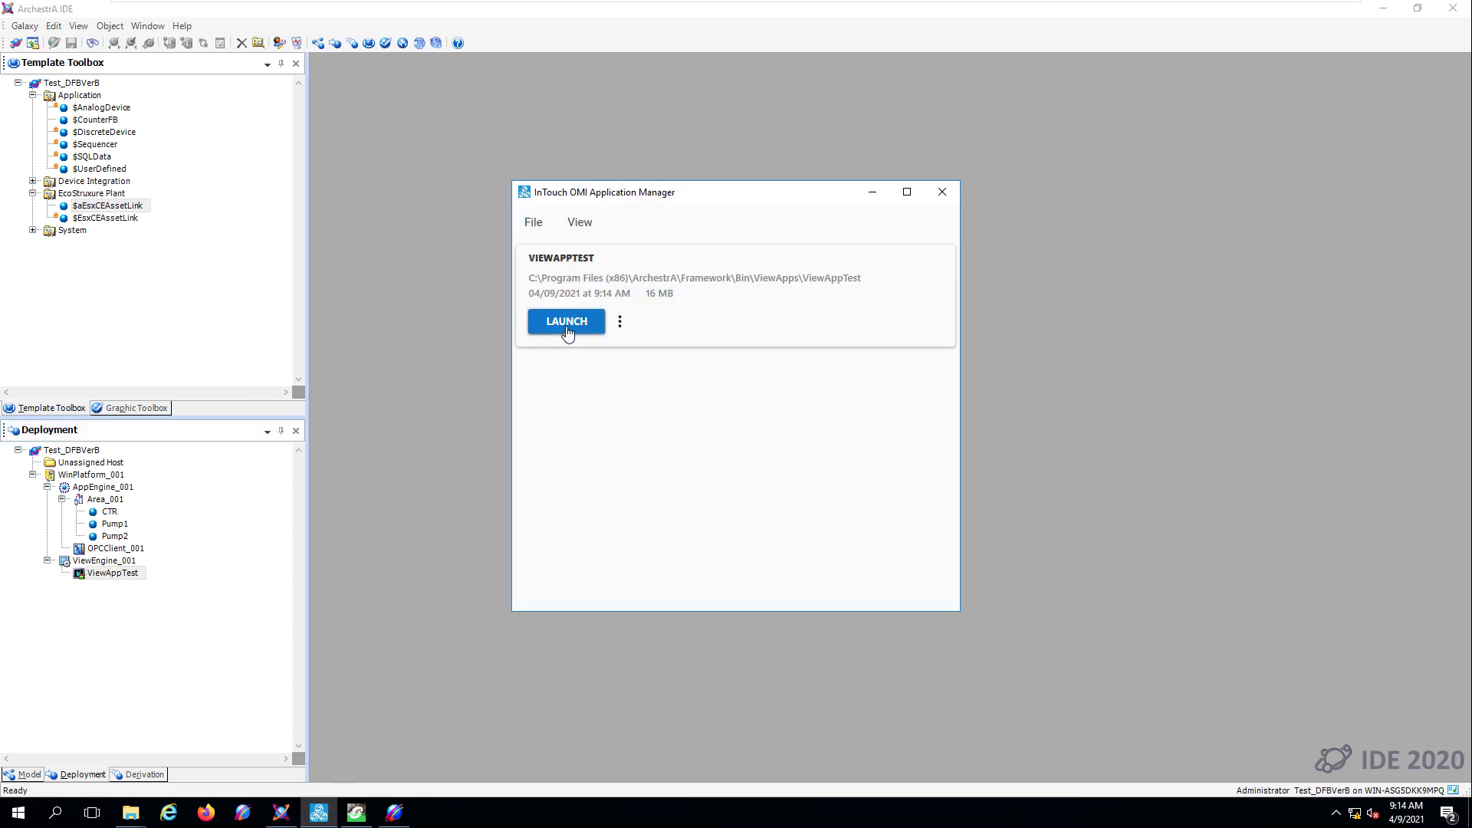
pyautogui.click(568, 328)
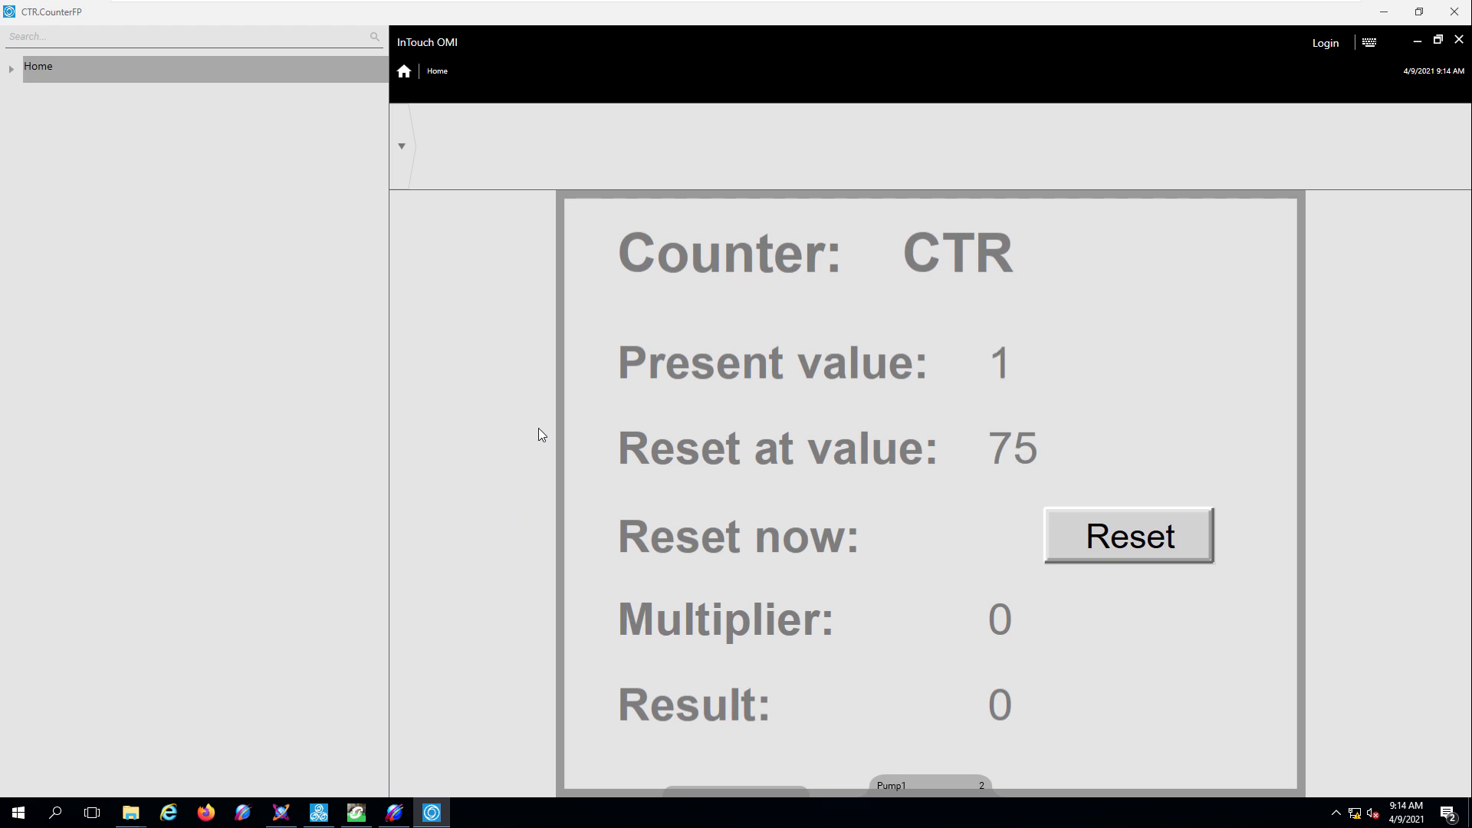
pyautogui.click(11, 70)
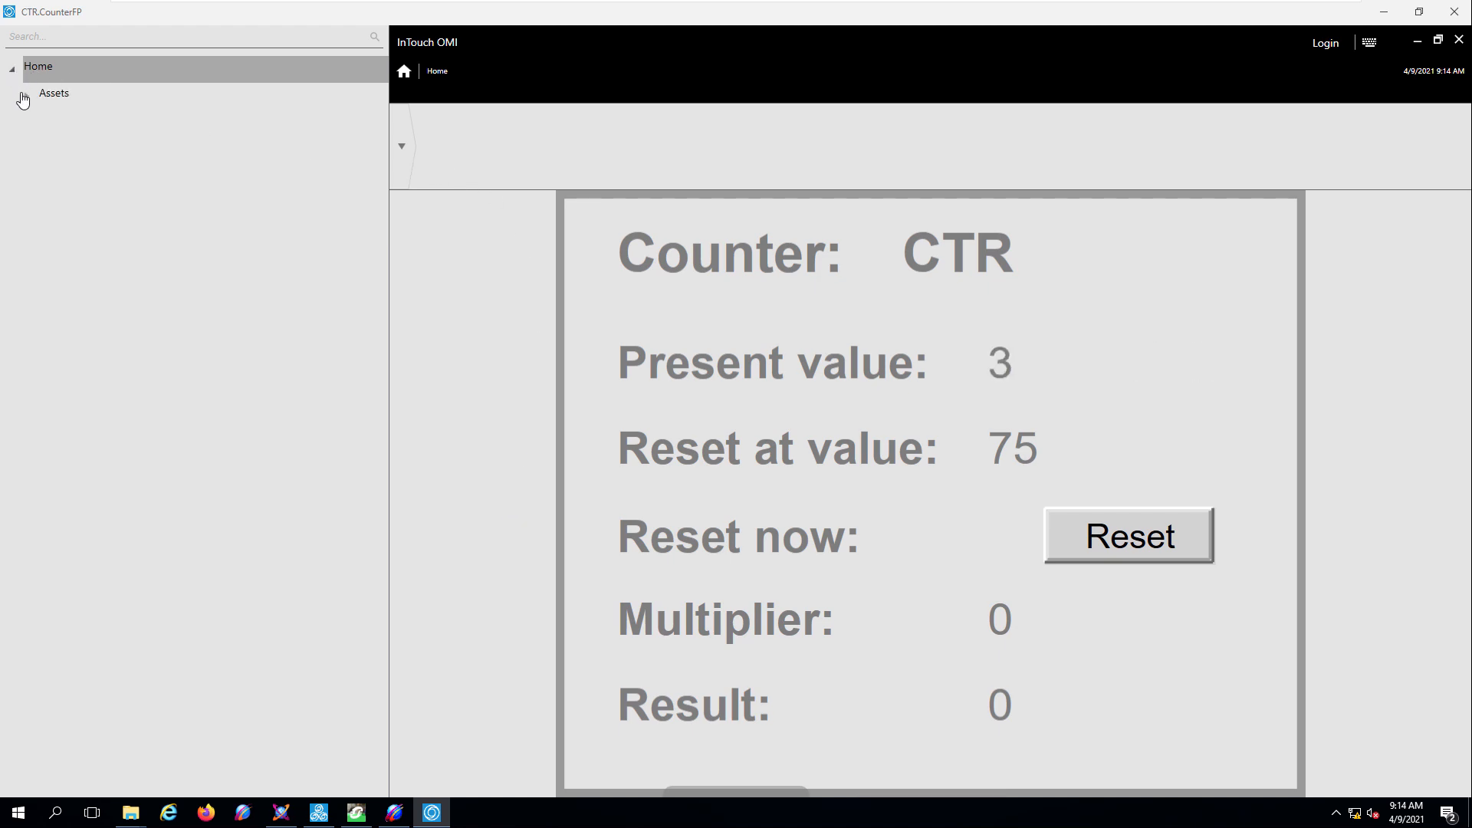
pyautogui.click(28, 96)
pyautogui.click(38, 125)
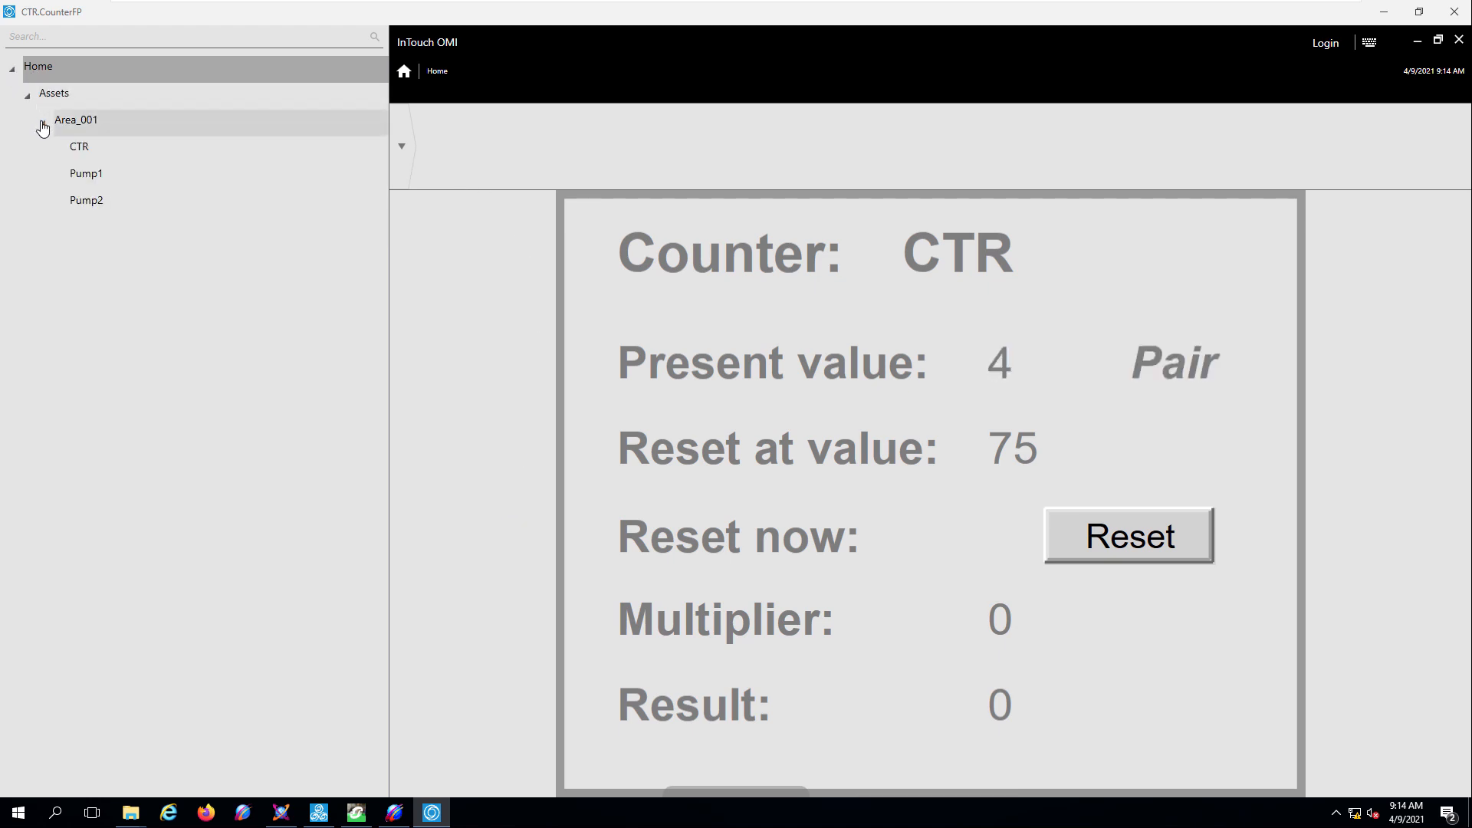
pyautogui.click(75, 198)
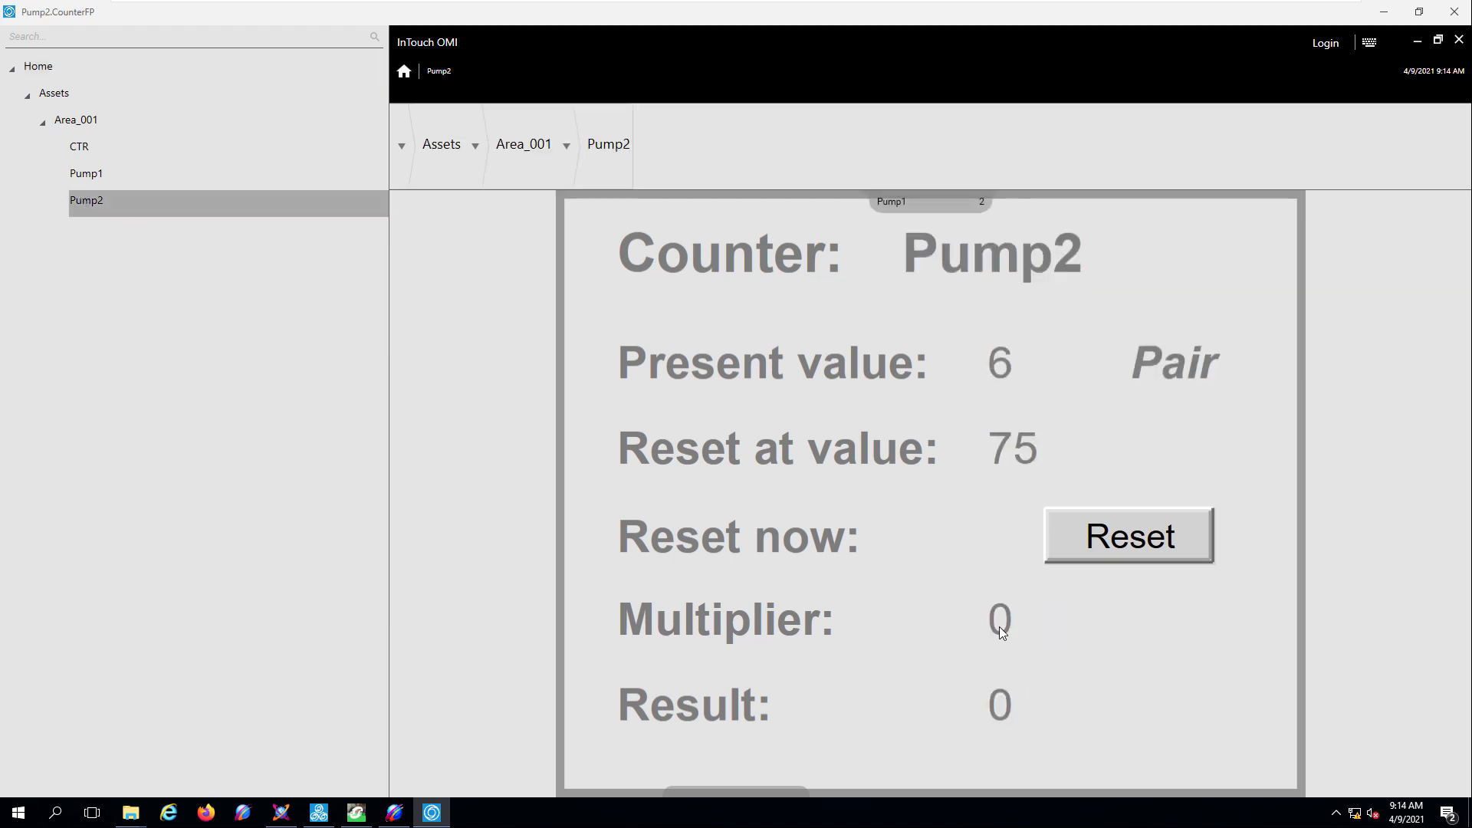
# - Log in to the running view application as Administrator
pyautogui.click(1324, 45)
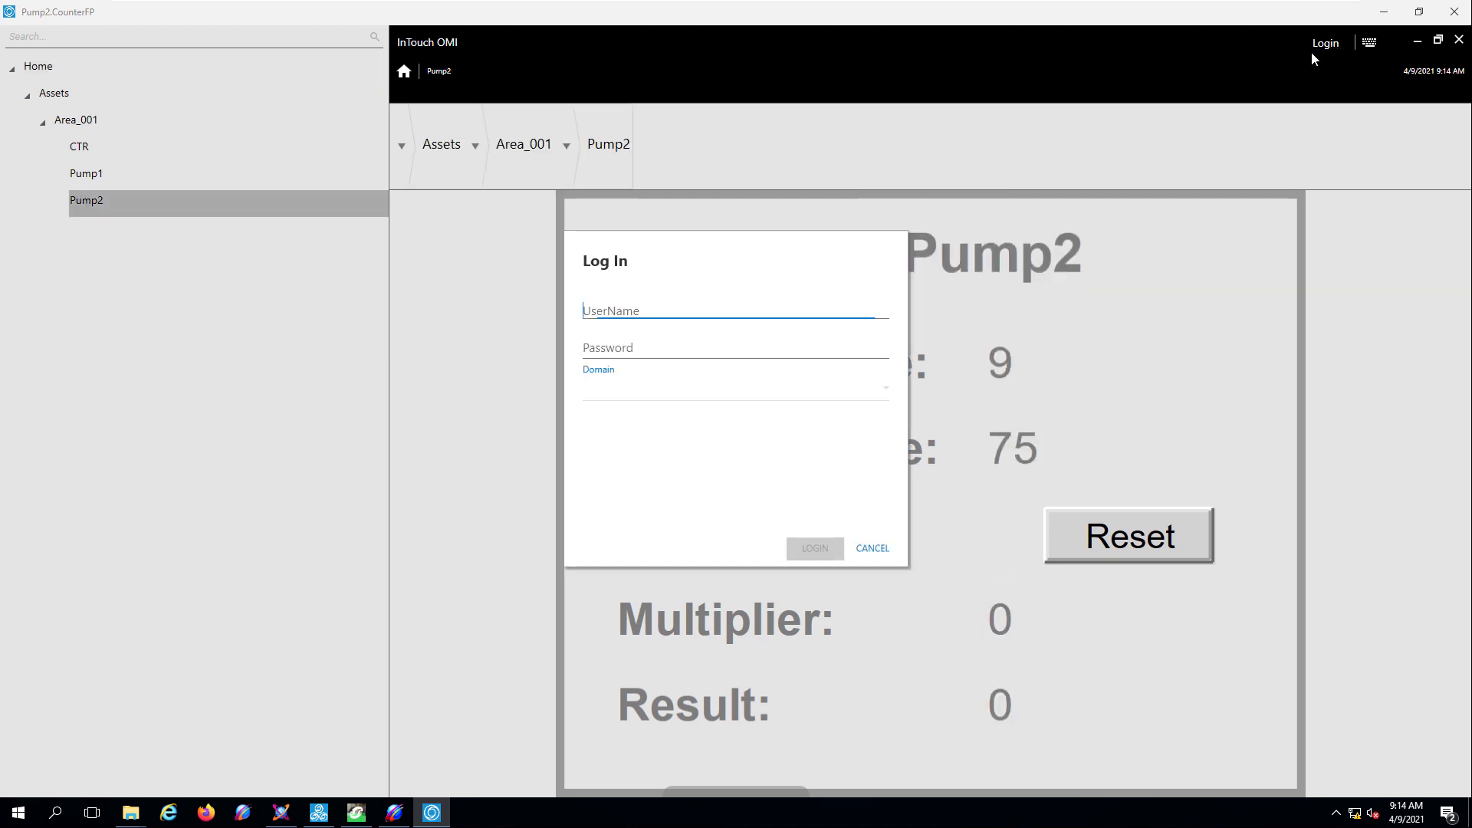
pyautogui.write('A')
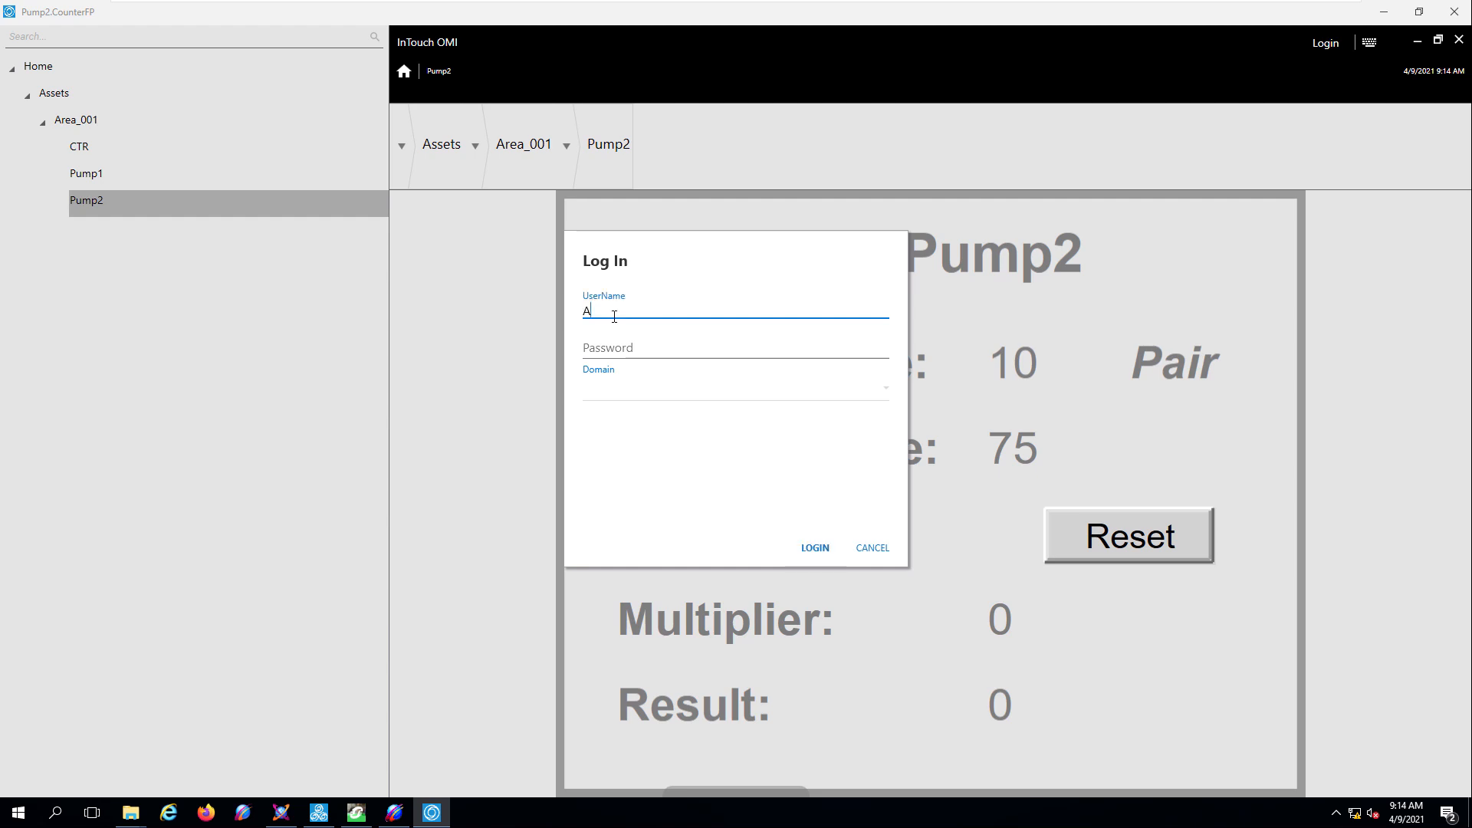
pyautogui.write('dministrator')
pyautogui.press('Return')
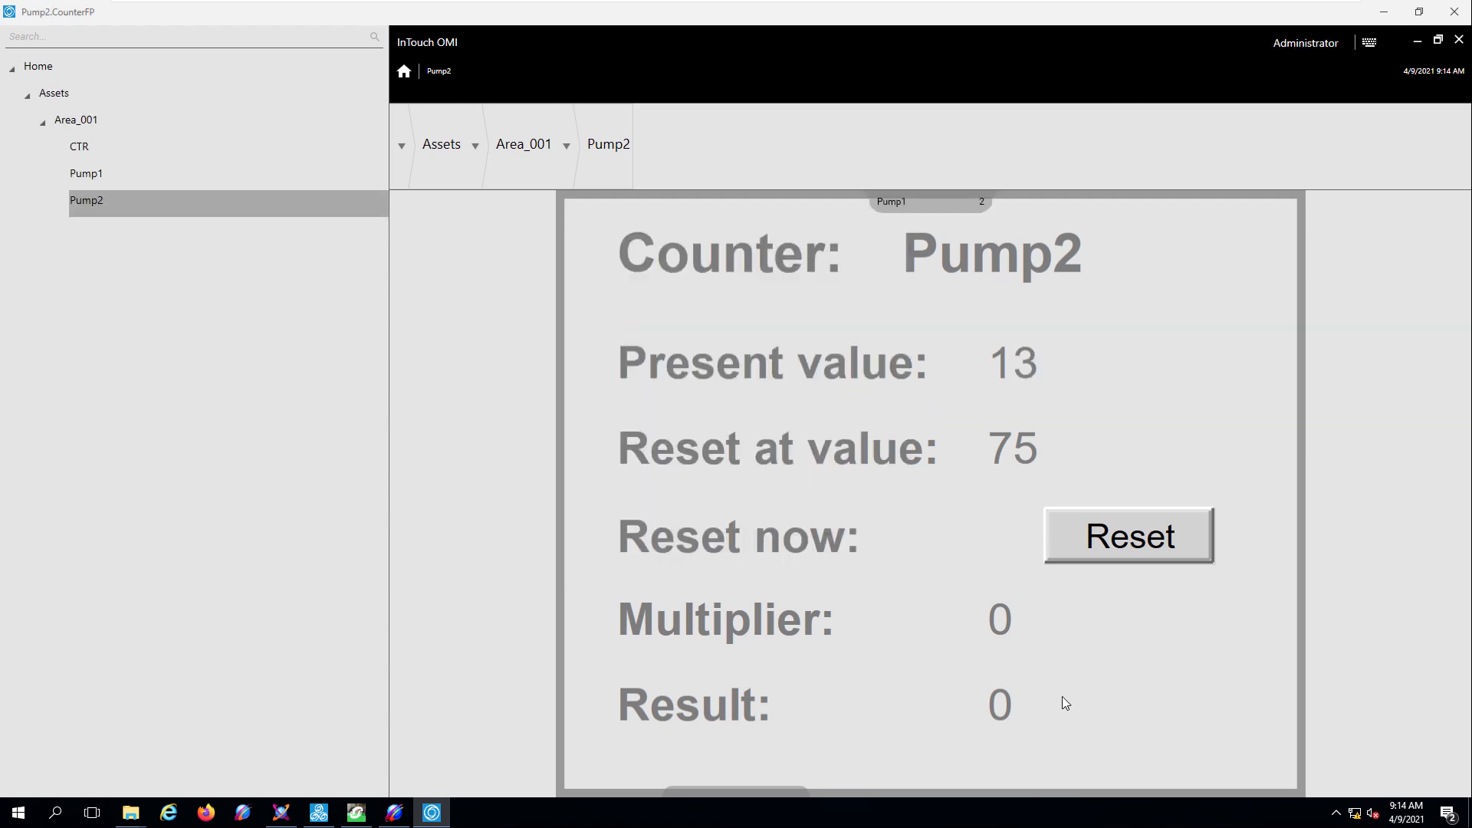
# - Set the Multiplier on the Pump2 faceplate to 5
pyautogui.click(1003, 625)
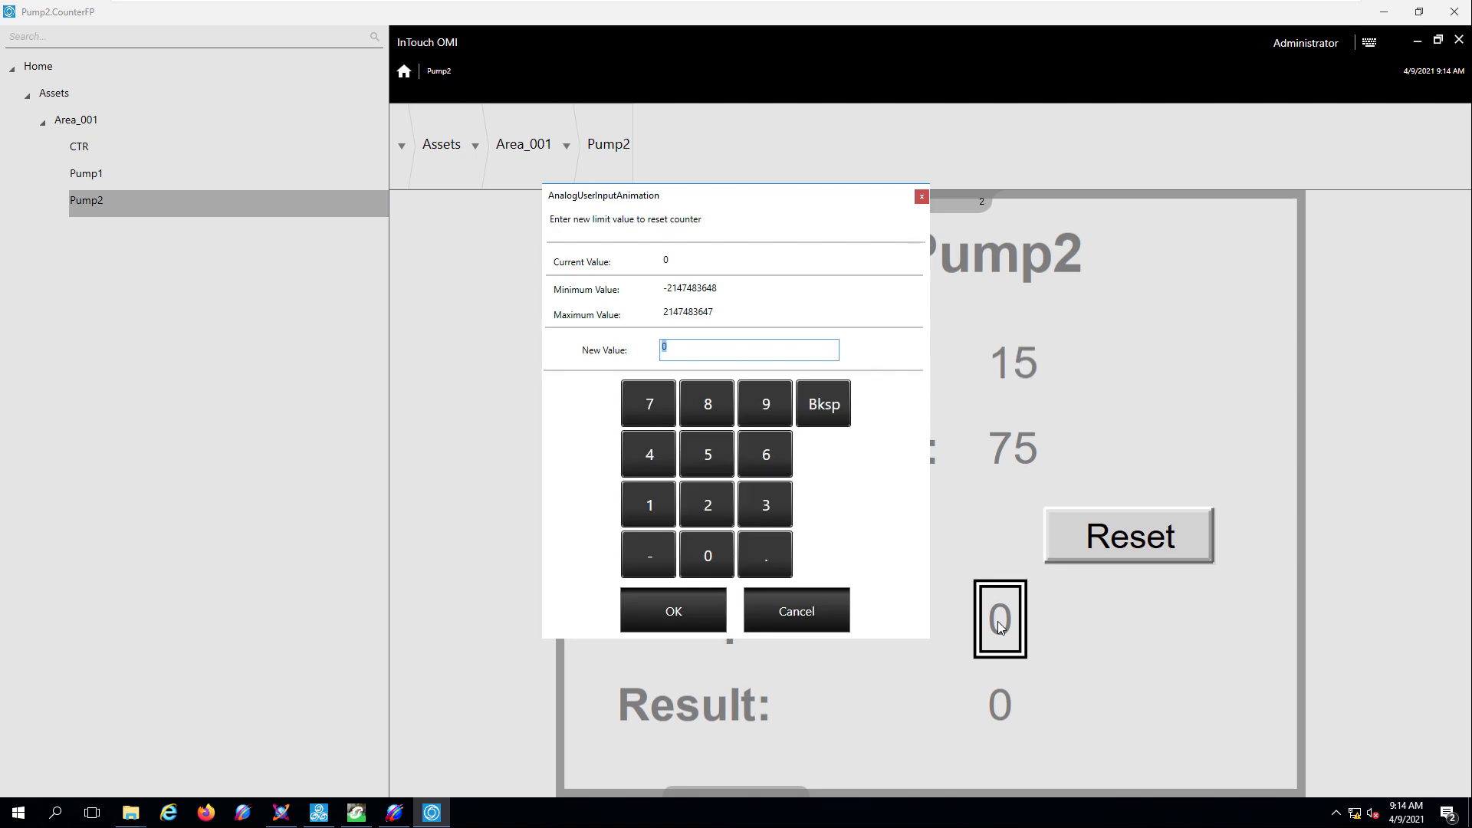
pyautogui.click(712, 460)
pyautogui.click(683, 608)
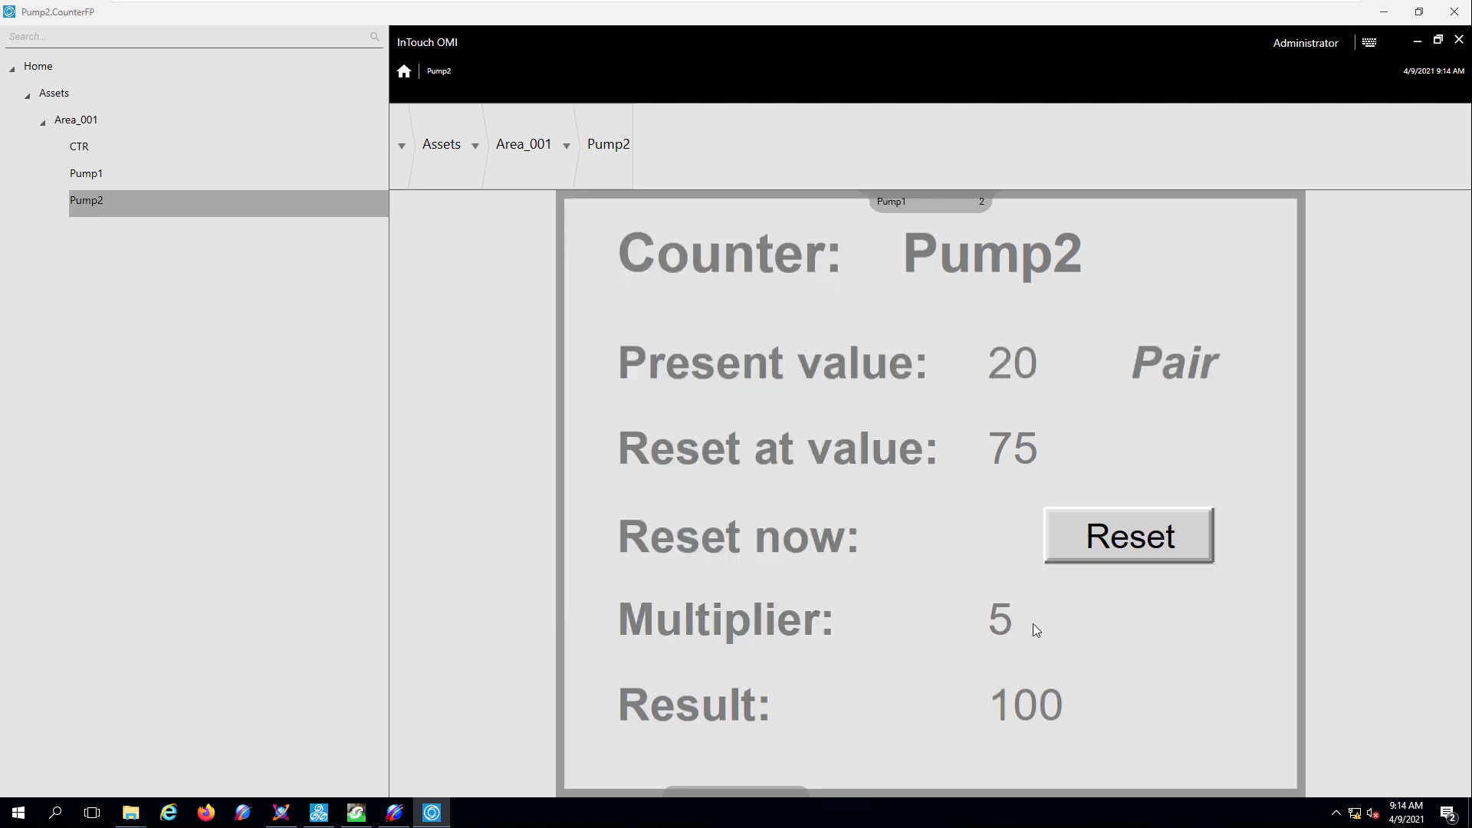
# - Open the Pump1 faceplate and set its Multiplier to 36
pyautogui.click(940, 204)
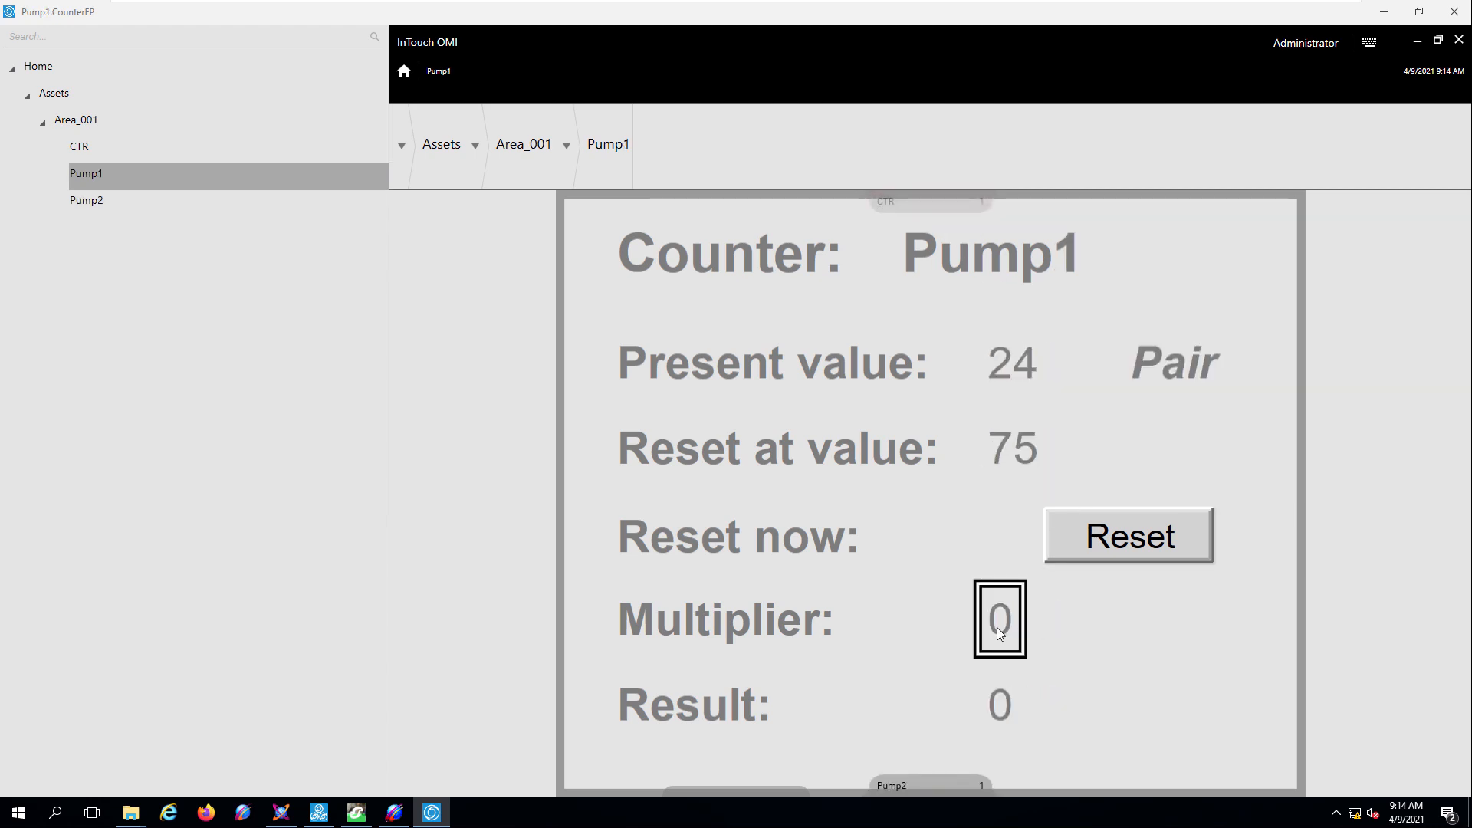
pyautogui.click(997, 627)
pyautogui.click(779, 506)
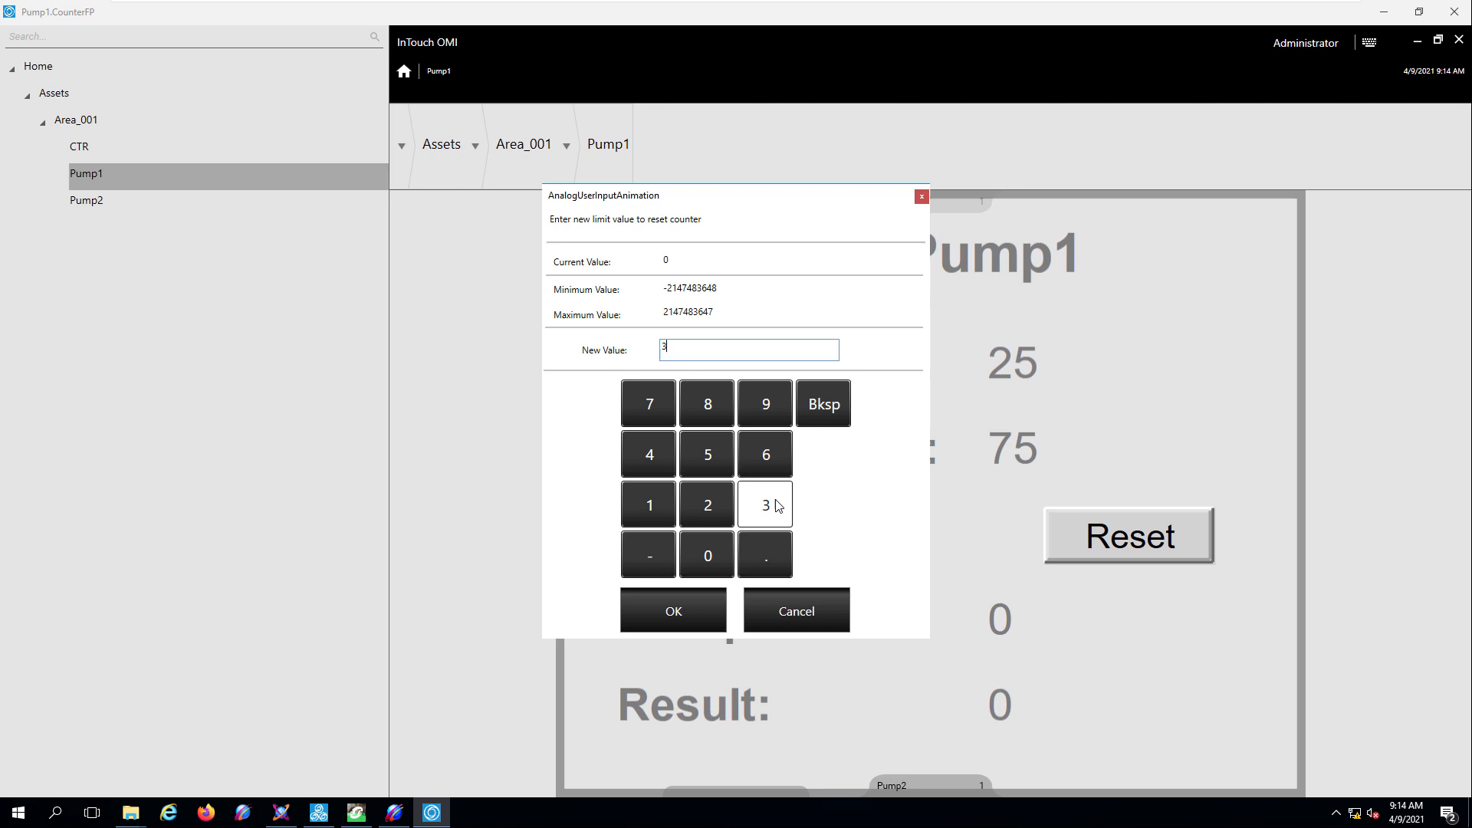
pyautogui.click(766, 458)
pyautogui.click(751, 611)
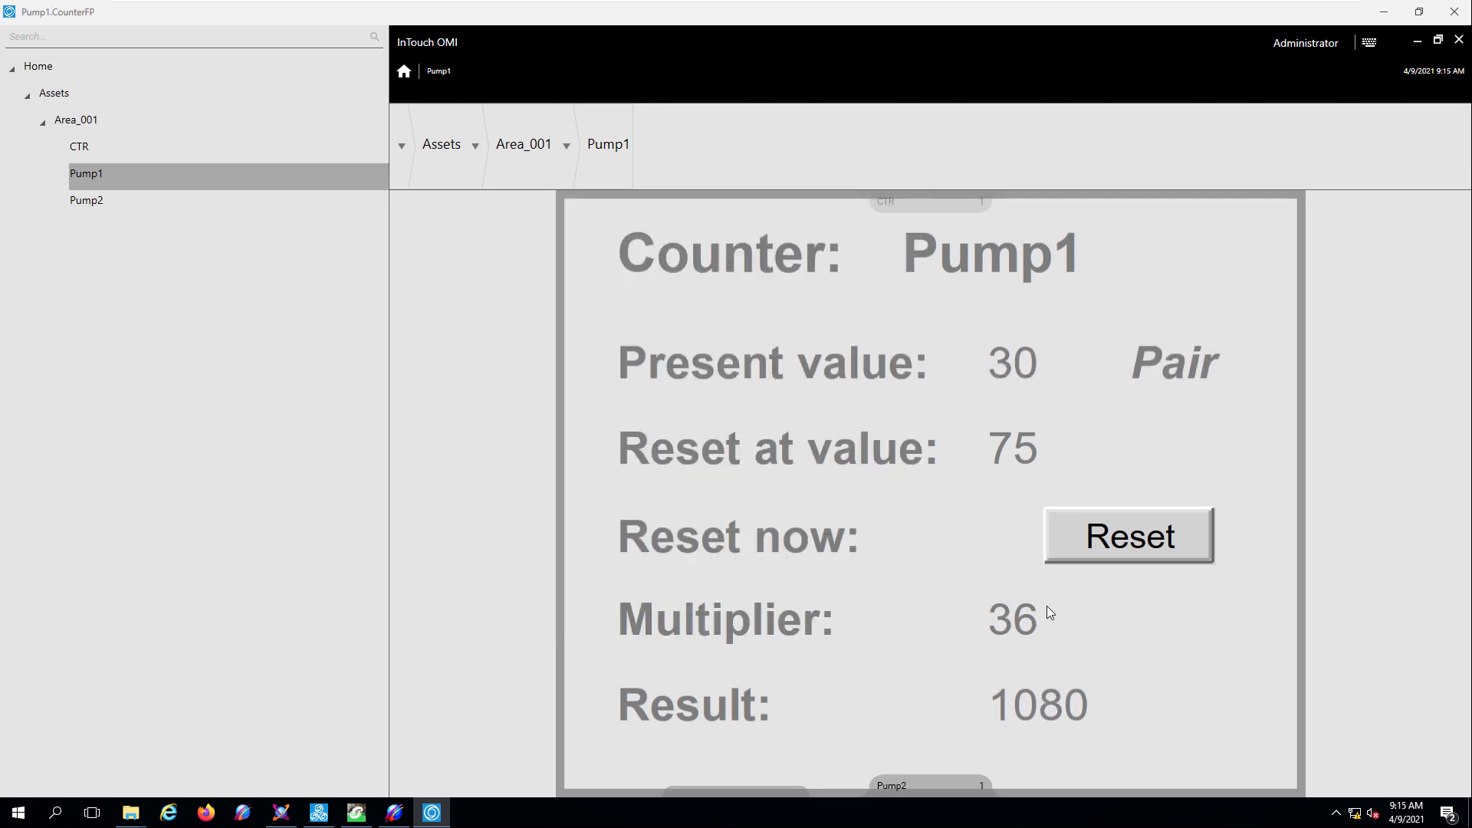
# - Open the CTR faceplate and set its Multiplier to 555
pyautogui.click(937, 205)
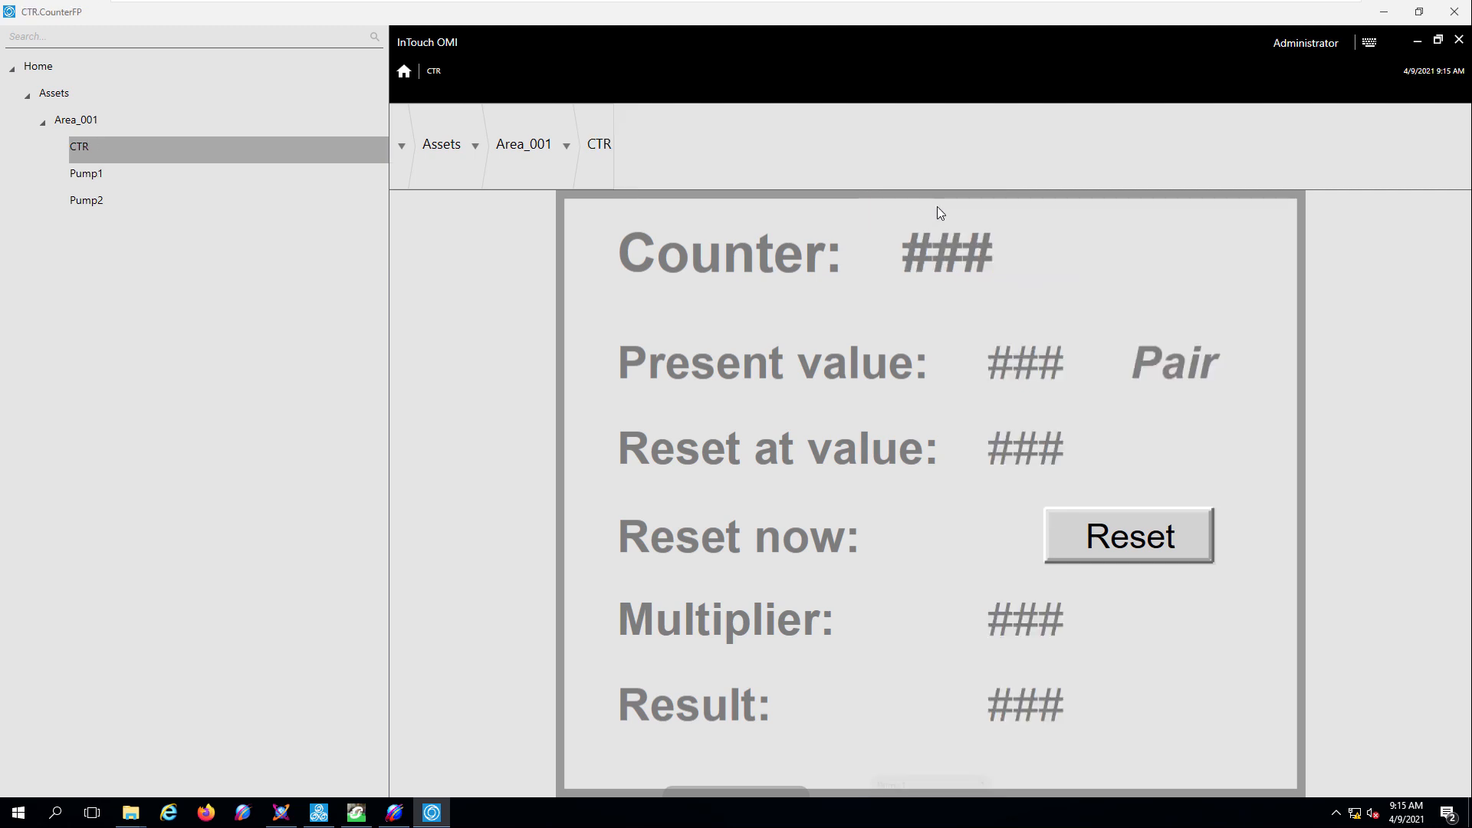
pyautogui.click(991, 616)
pyautogui.click(707, 458)
pyautogui.click(707, 458)
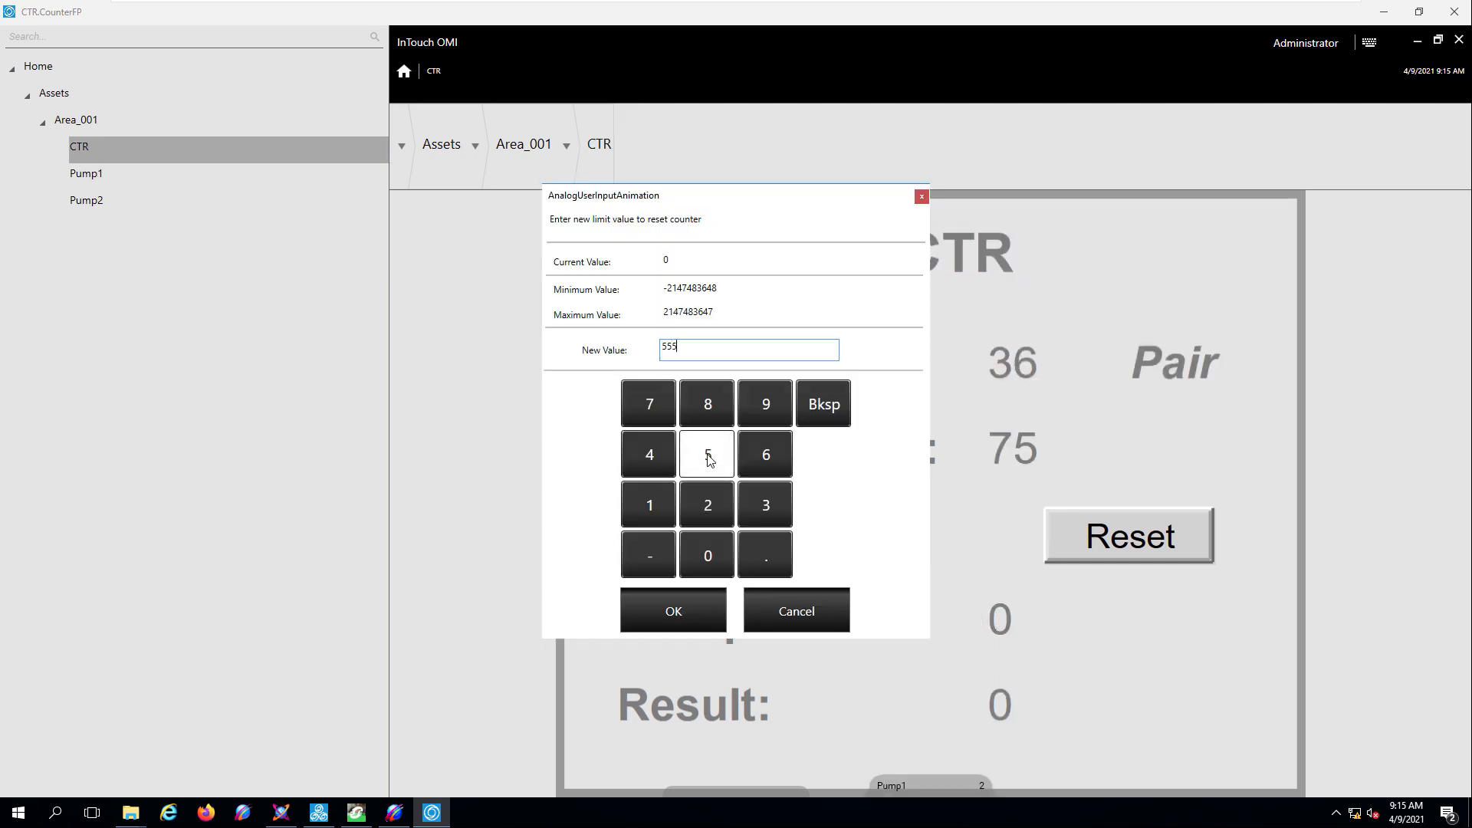
pyautogui.click(674, 605)
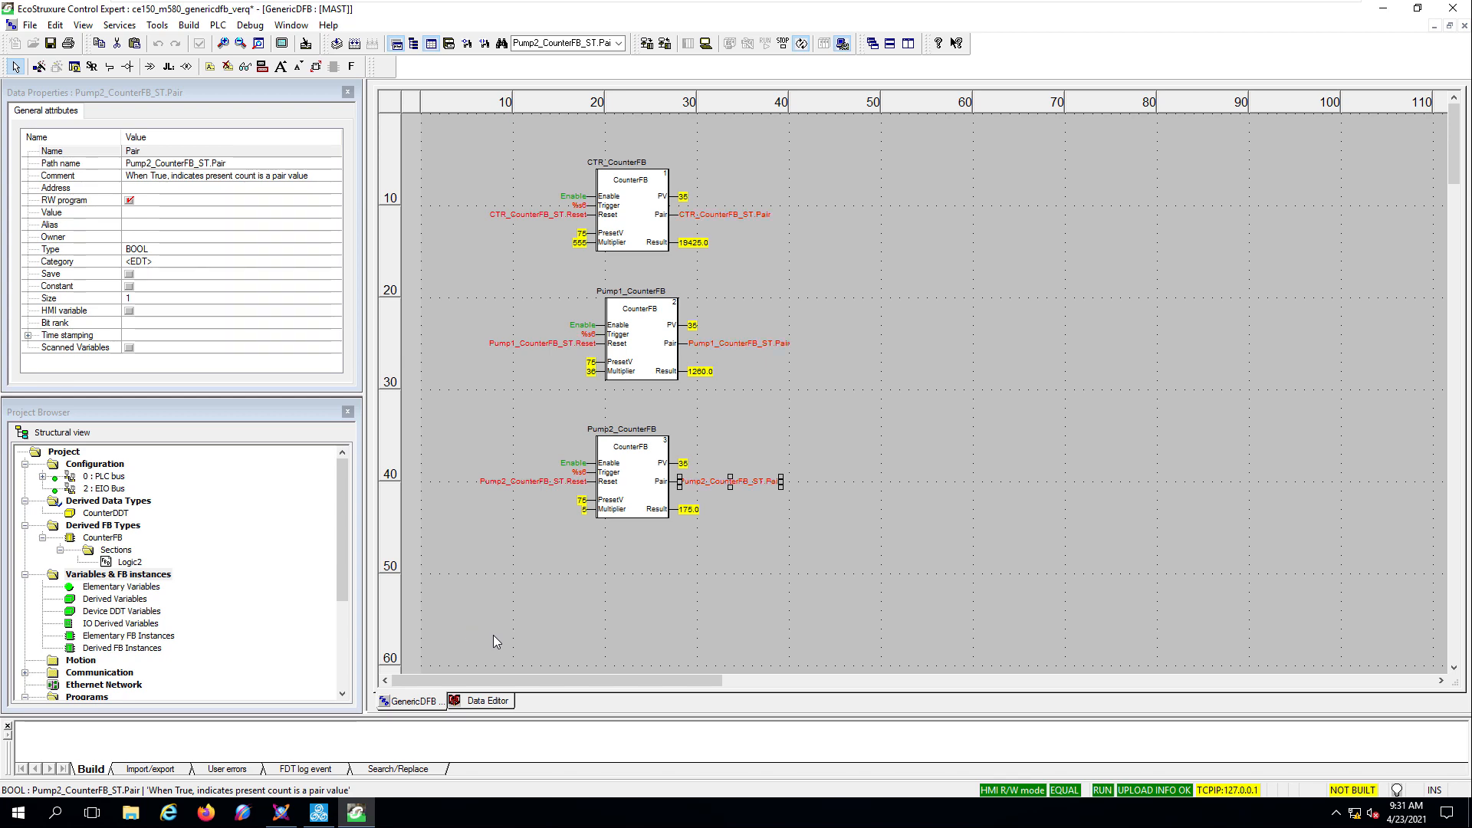
# - In EcoStruxure Control Expert, create a derived data type structure named ConfigDDT
pyautogui.click(475, 702)
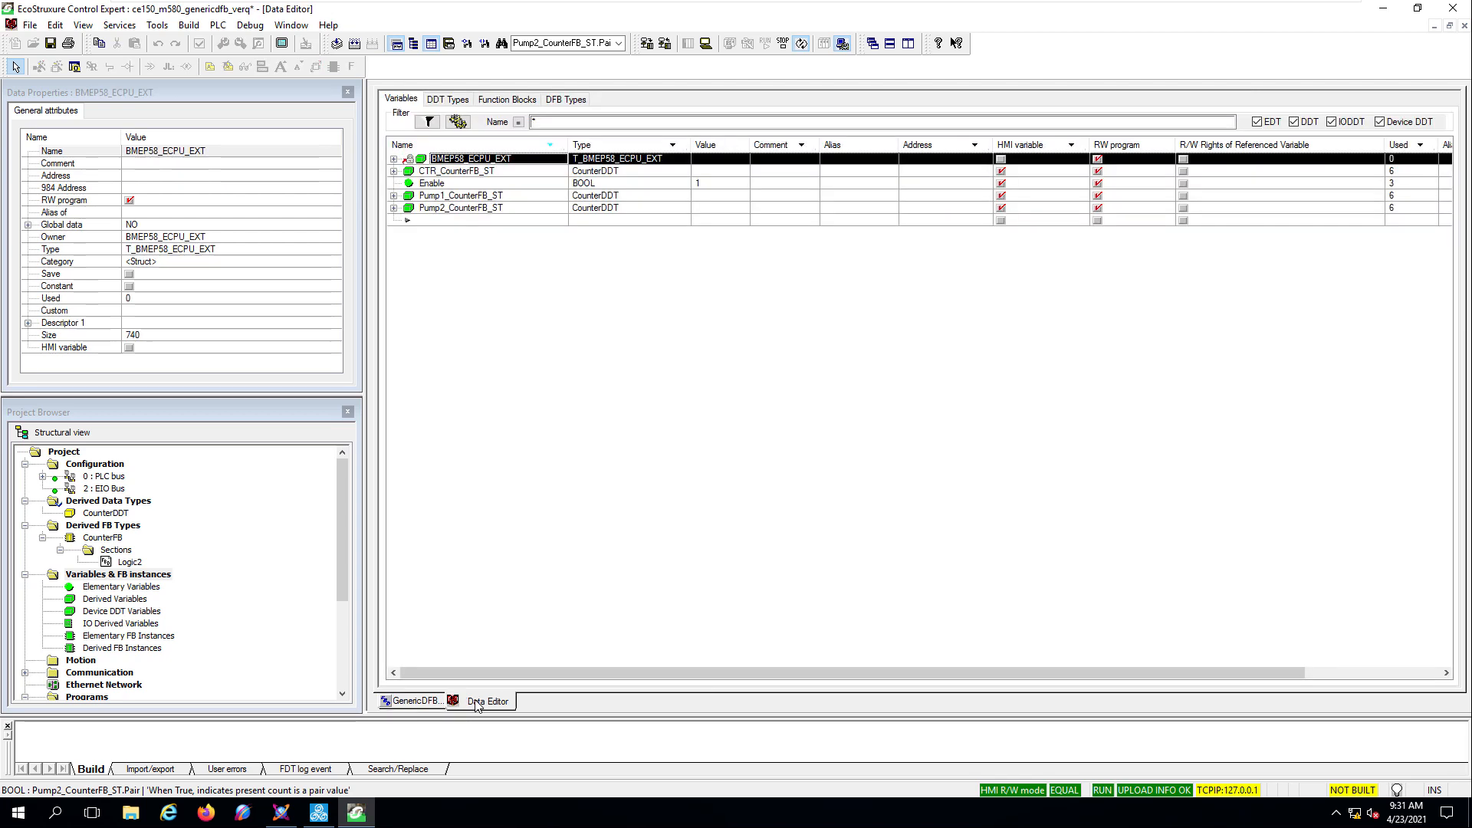
pyautogui.click(441, 99)
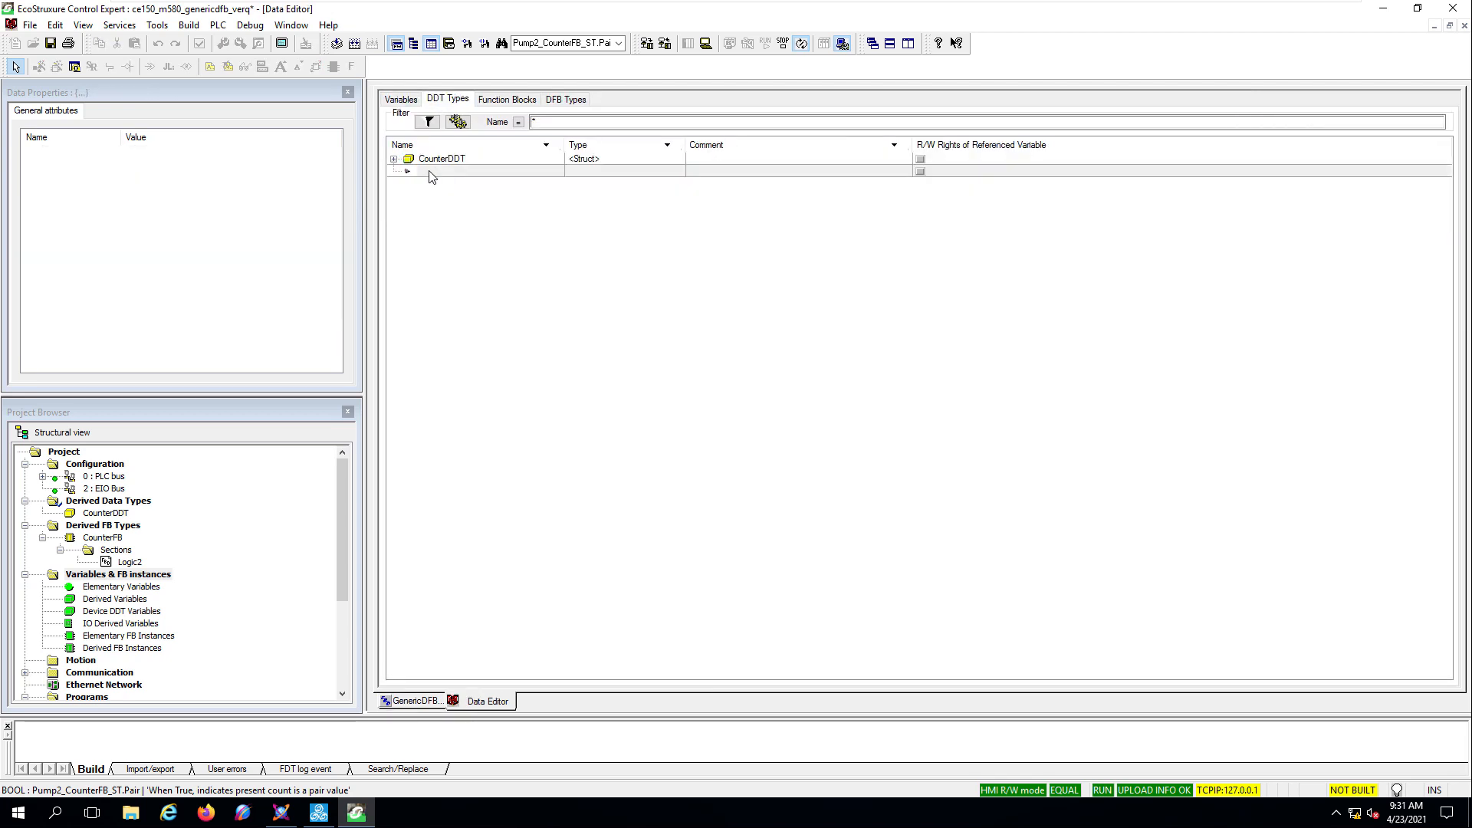
pyautogui.click(429, 171)
pyautogui.click(431, 171)
pyautogui.write('ConfigDDT')
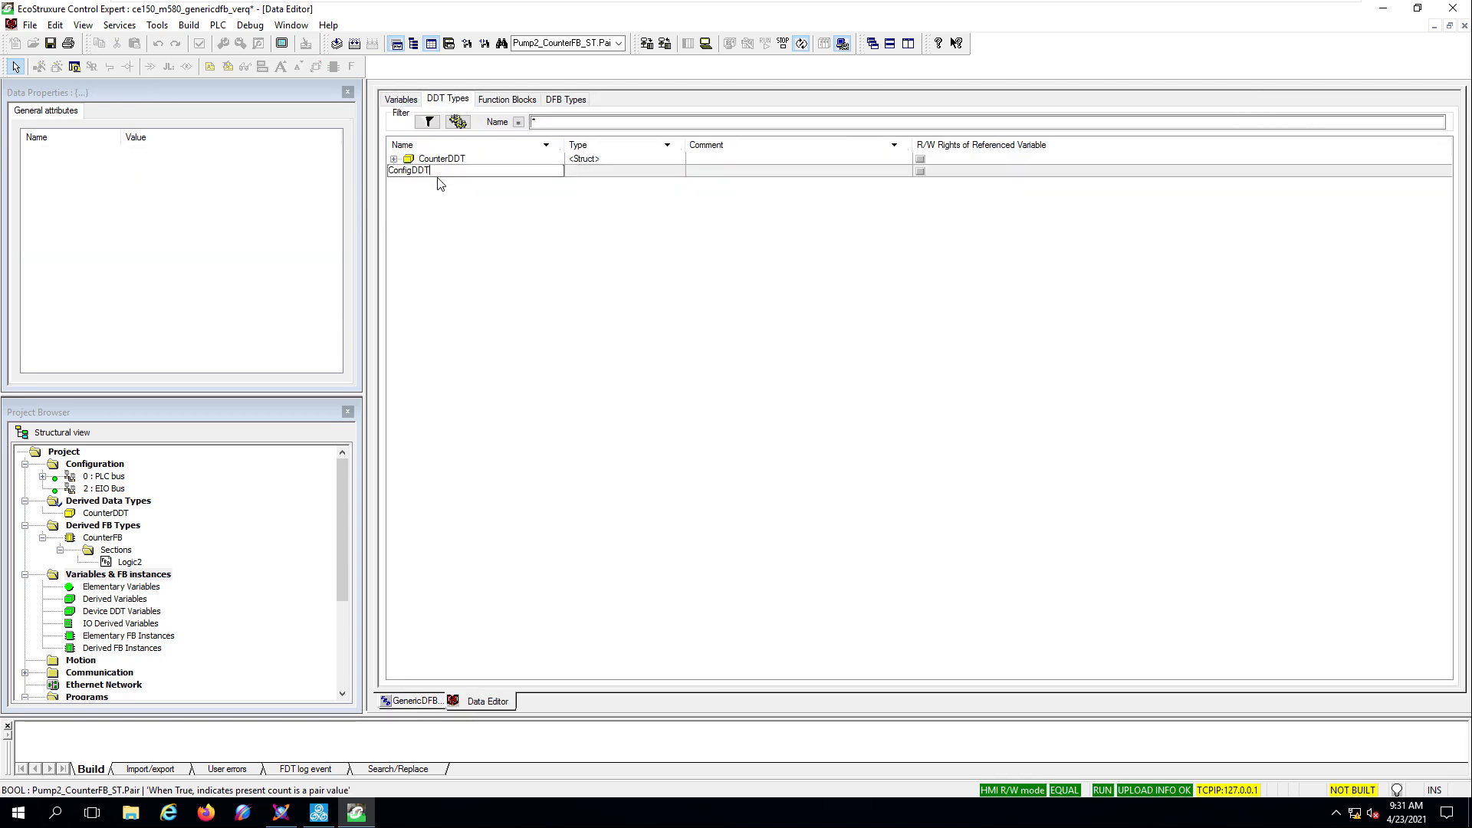
pyautogui.press('Return')
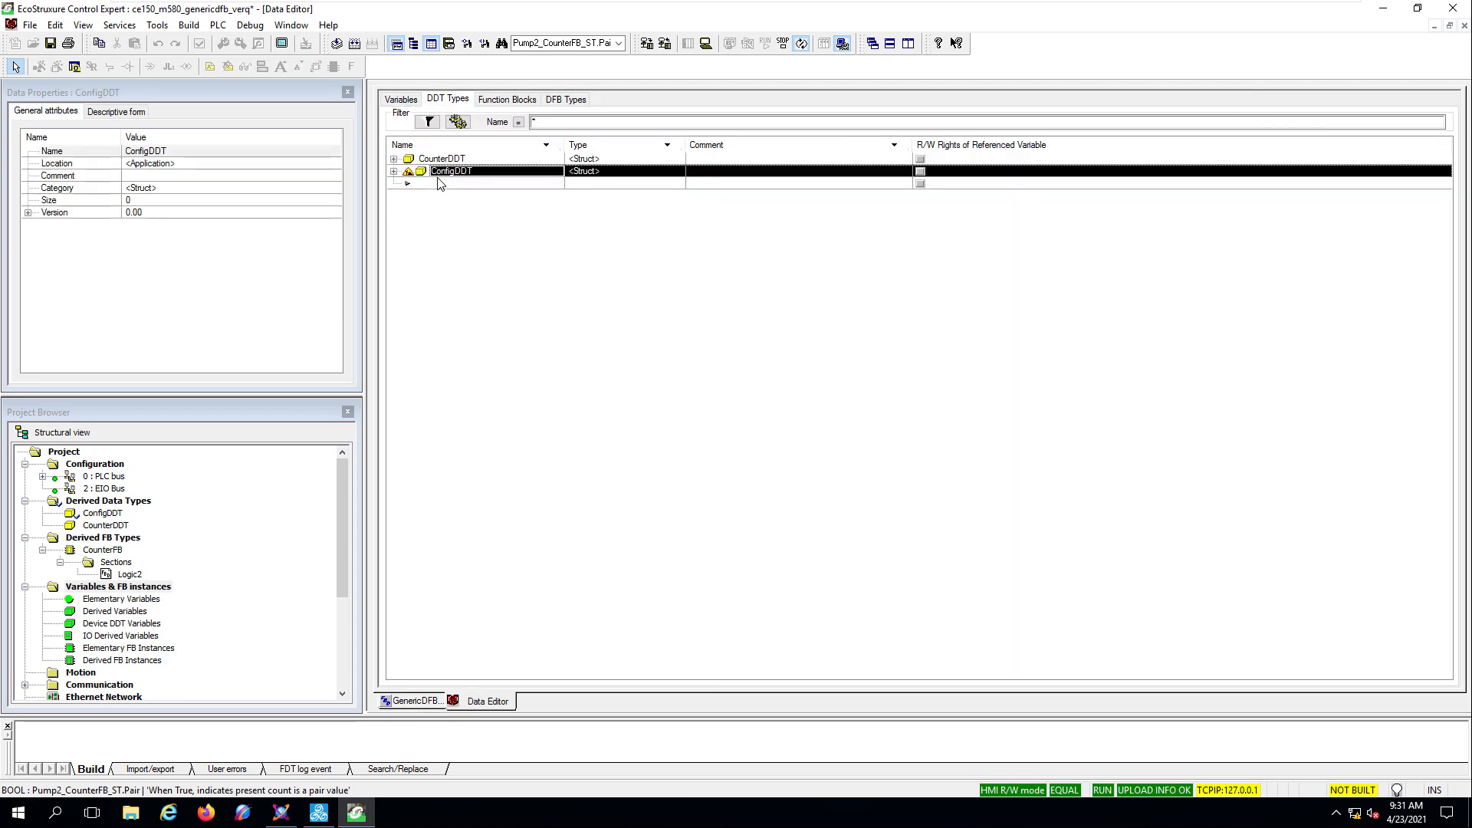
# - Add a TempMin element to the ConfigDDT structure and set its type to REAL
pyautogui.click(394, 171)
pyautogui.doubleClick(444, 183)
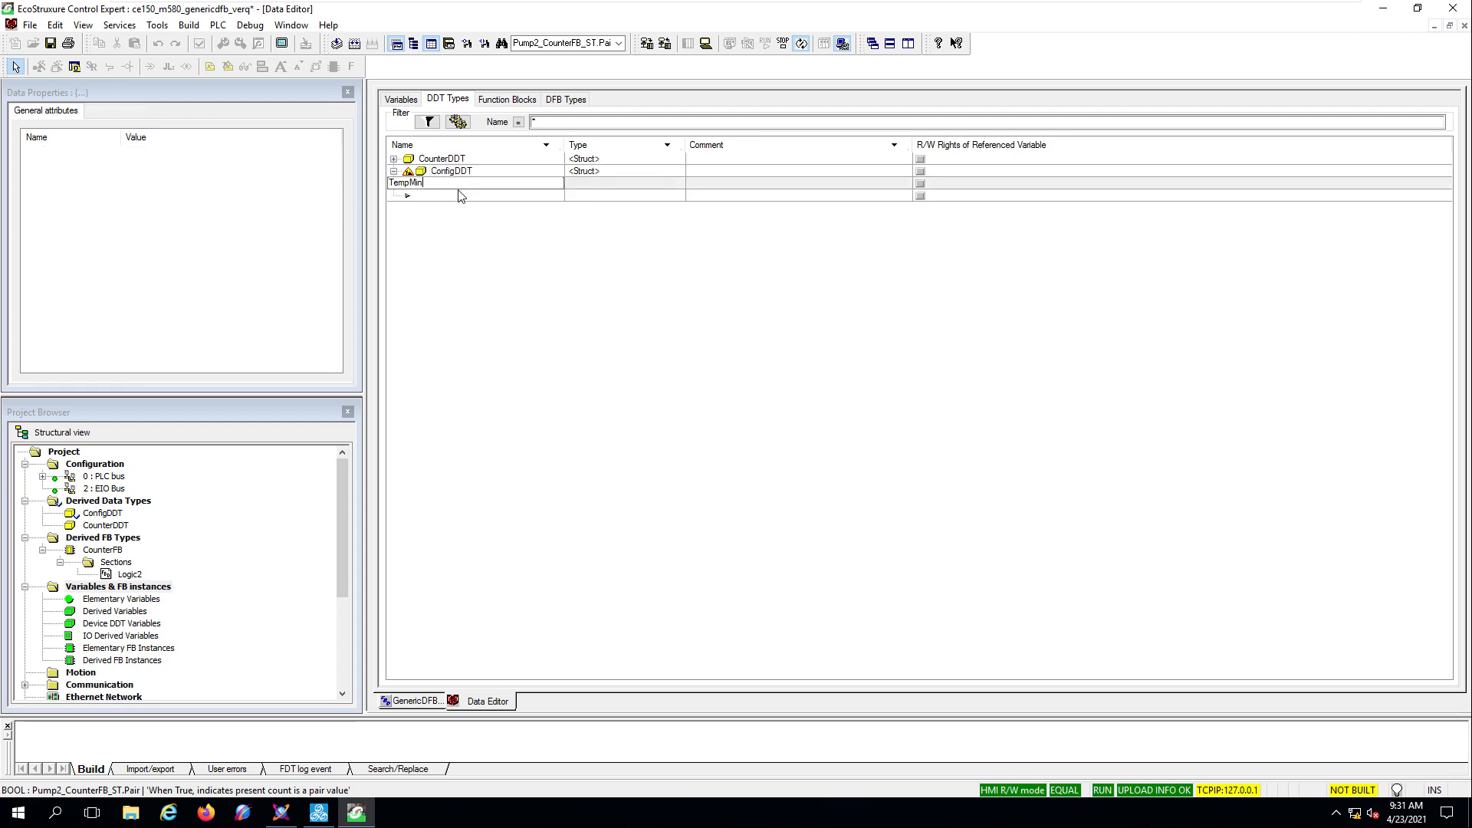
pyautogui.press('Return')
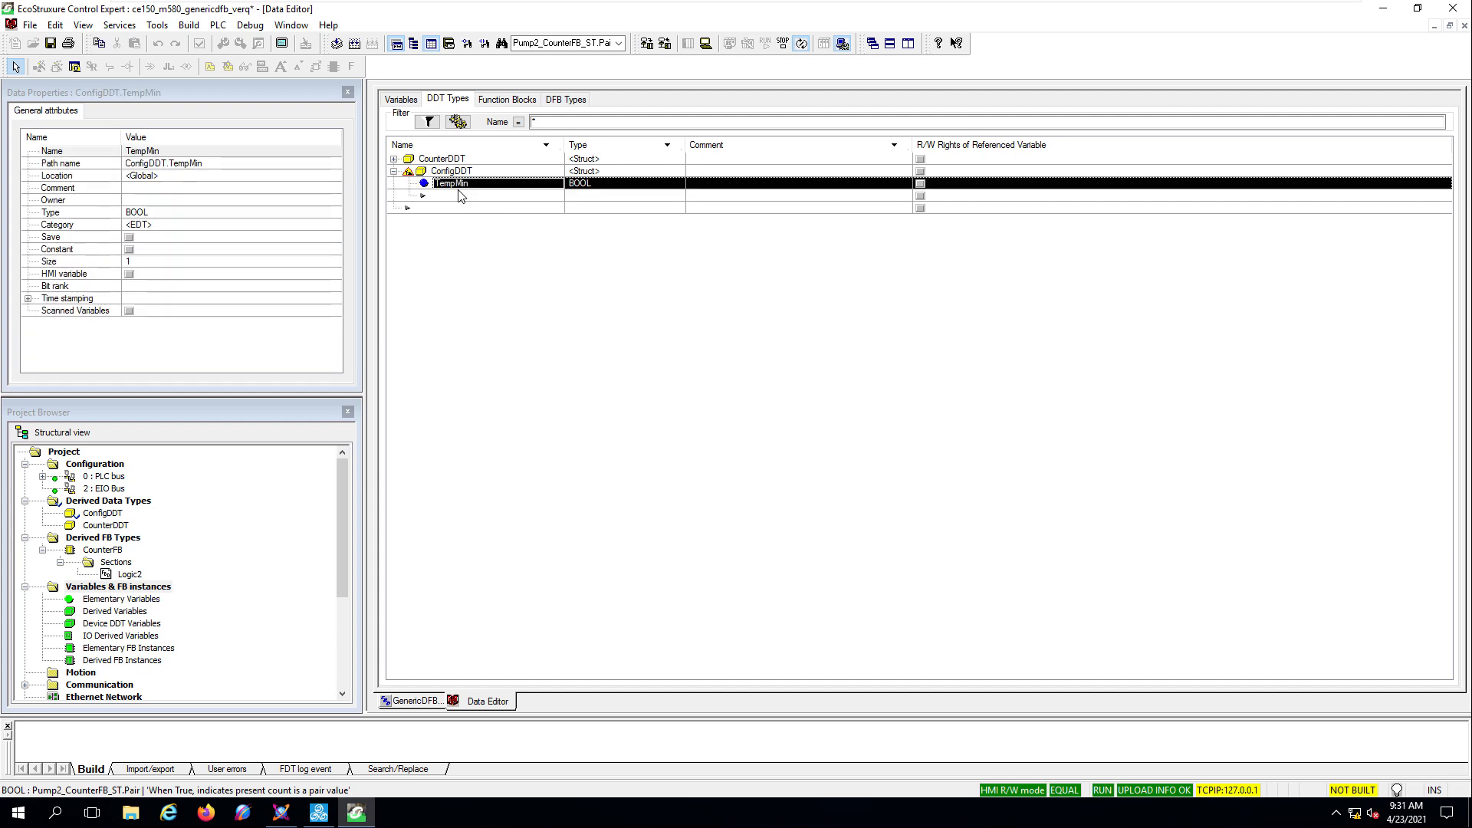
pyautogui.click(596, 185)
pyautogui.write('REAL')
pyautogui.press('Return')
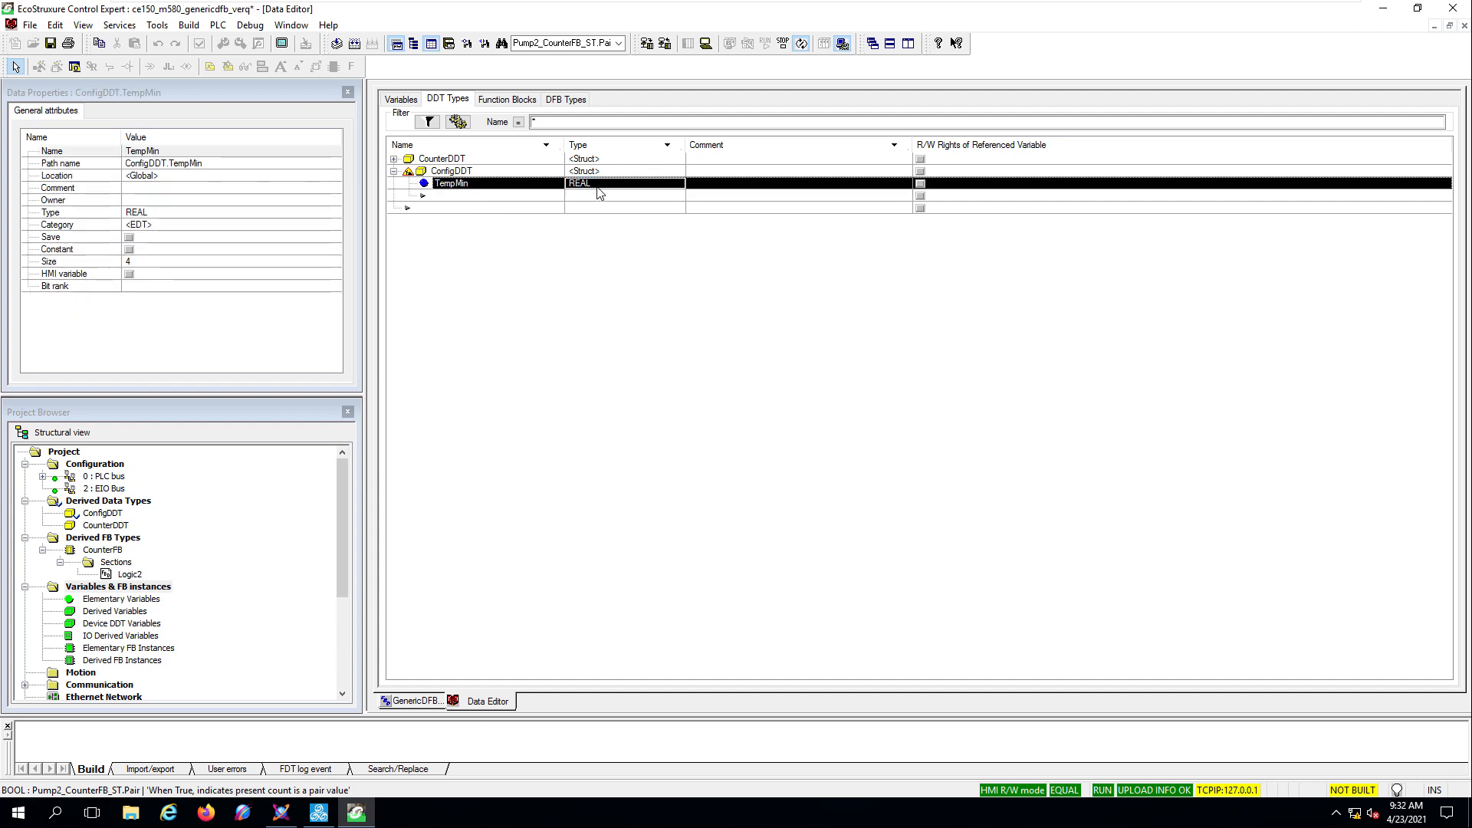
# - Add a TempMax element to the ConfigDDT structure and build the project changes
pyautogui.click(455, 197)
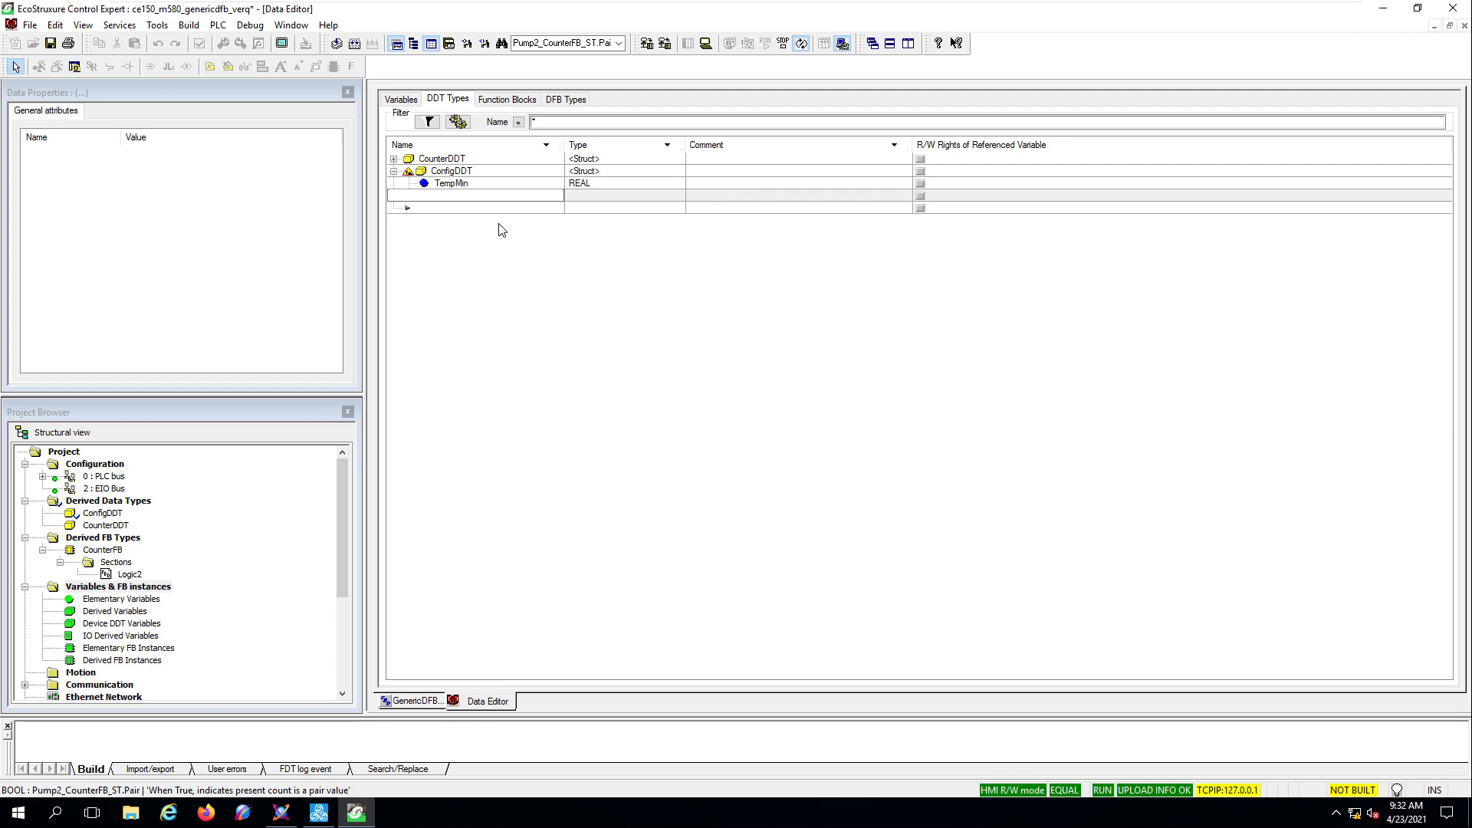
pyautogui.write('TempMax')
pyautogui.press('Return')
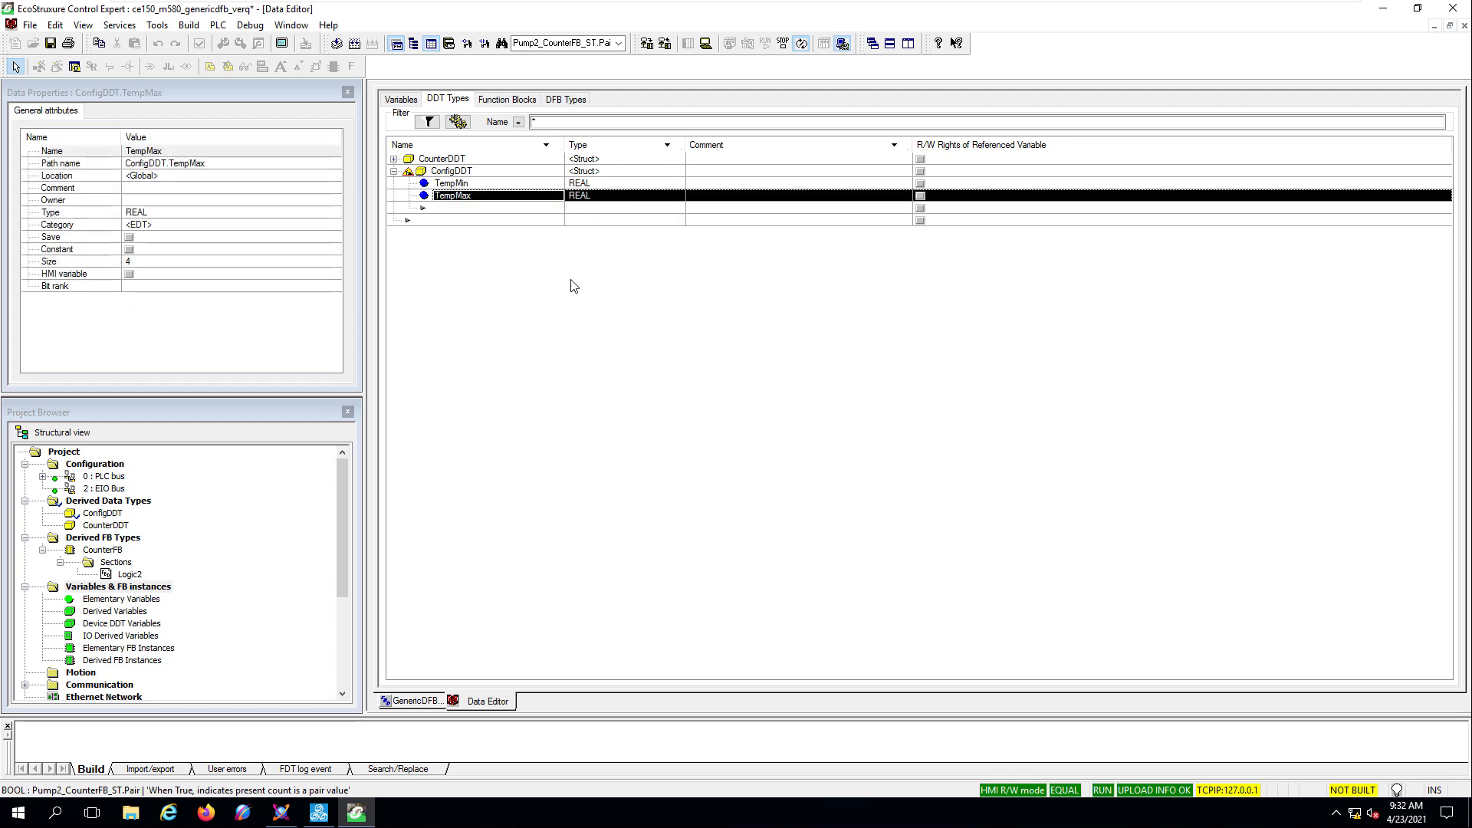
pyautogui.click(189, 25)
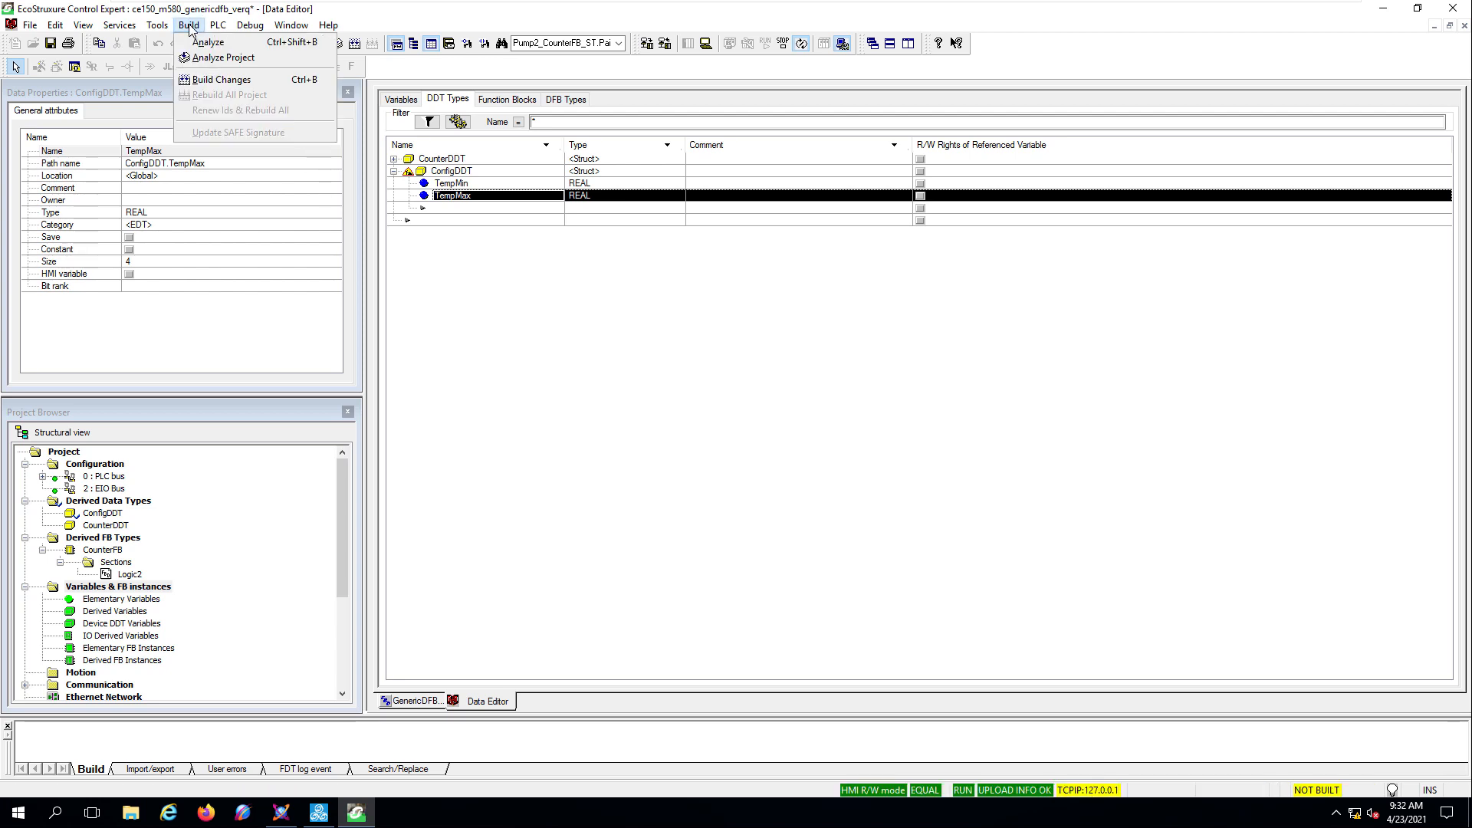
pyautogui.click(204, 85)
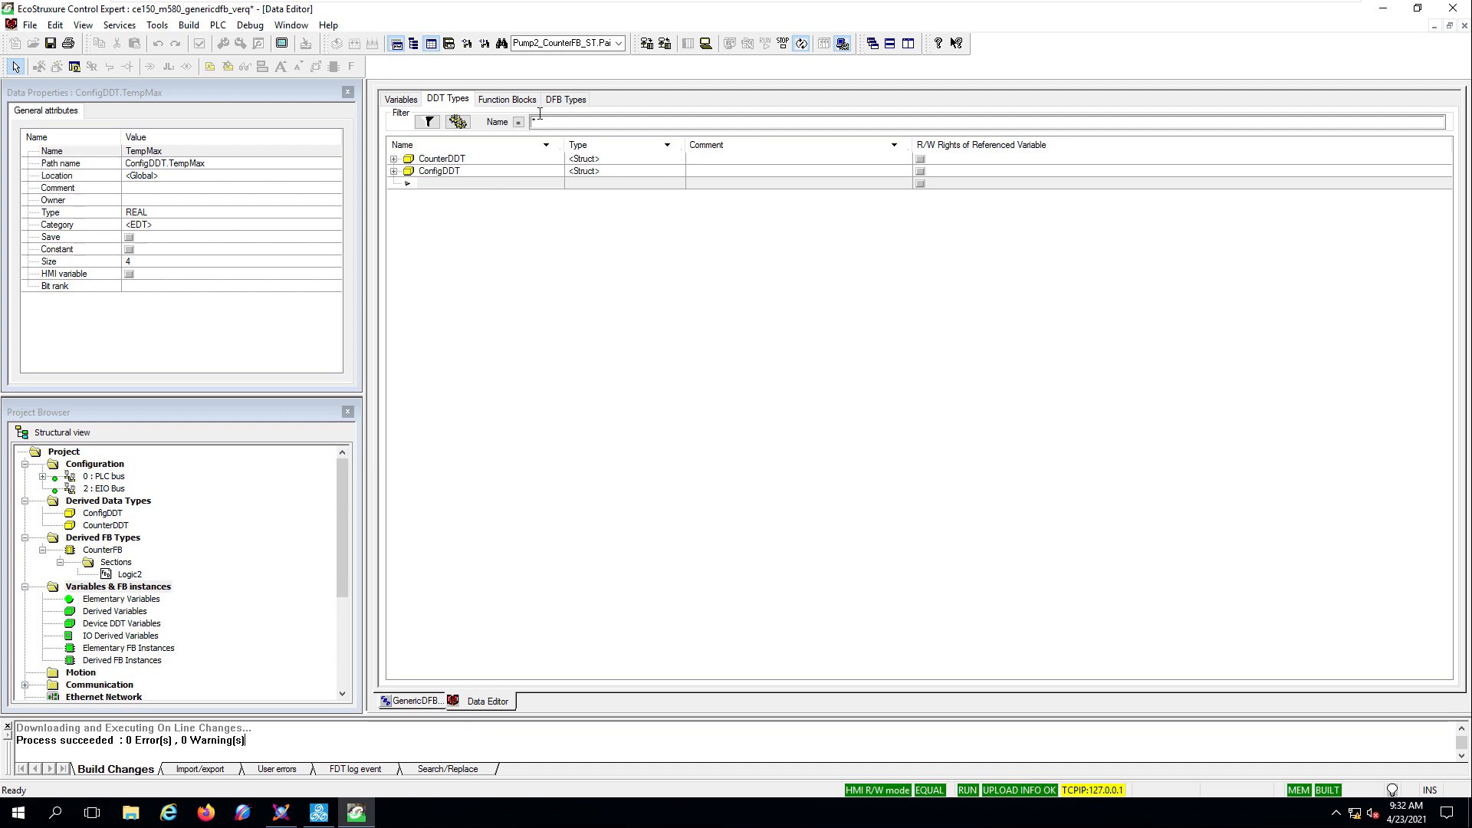
# - Create a derived function block type named MIxerFB and authorize the modification
pyautogui.click(565, 101)
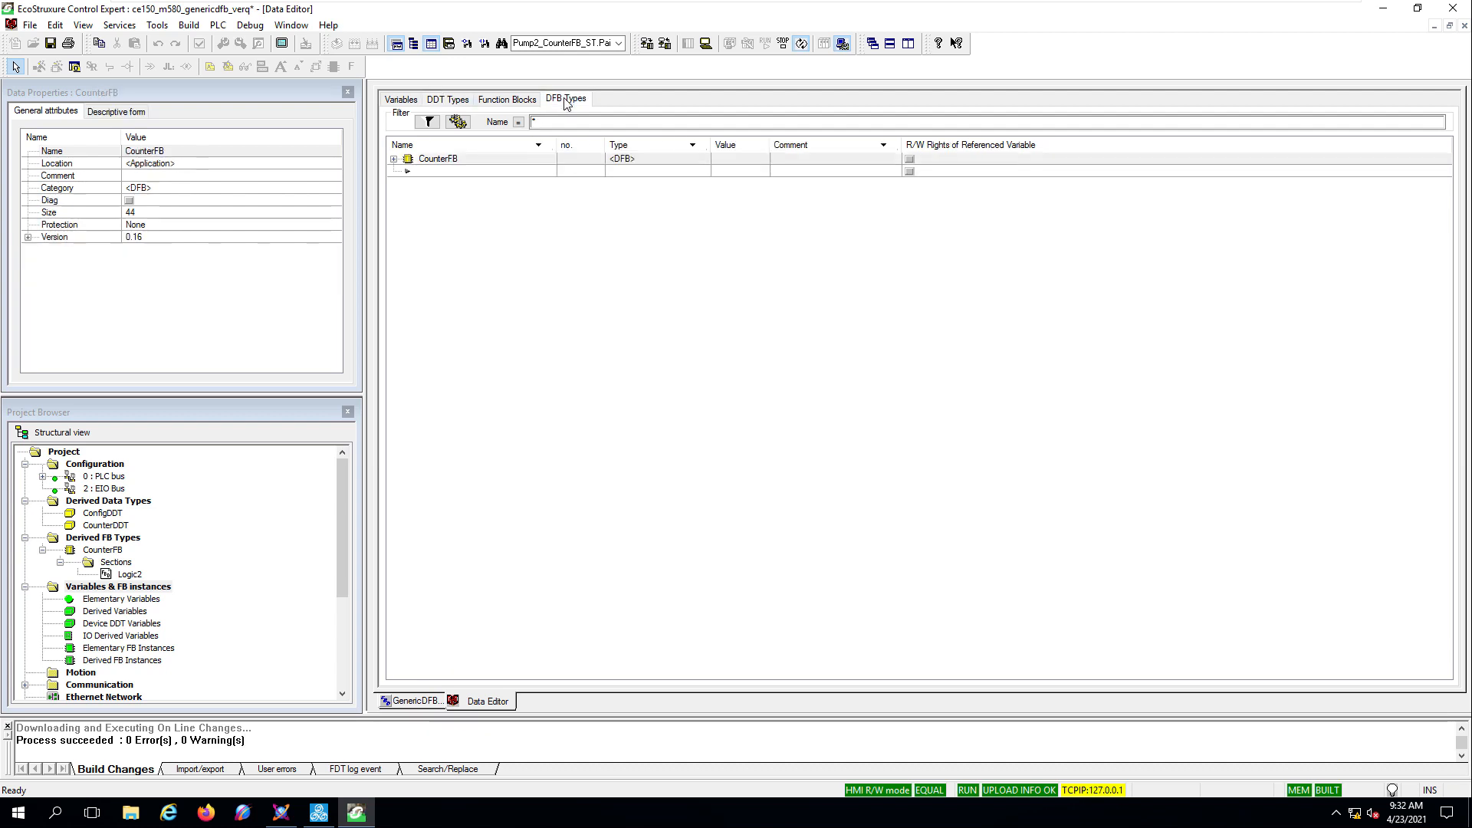
pyautogui.click(424, 172)
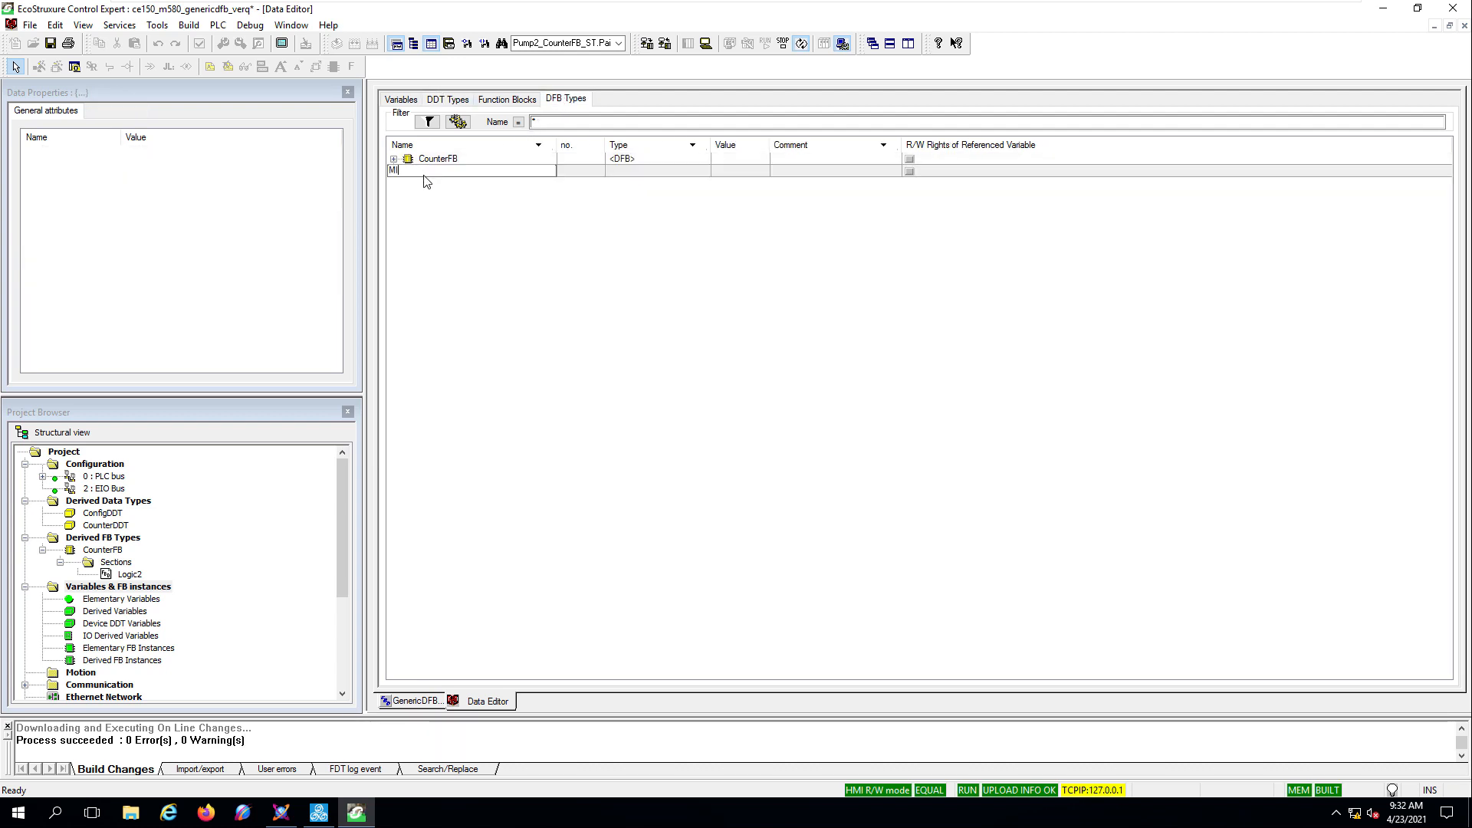
pyautogui.write('MixerFB')
pyautogui.press('Return')
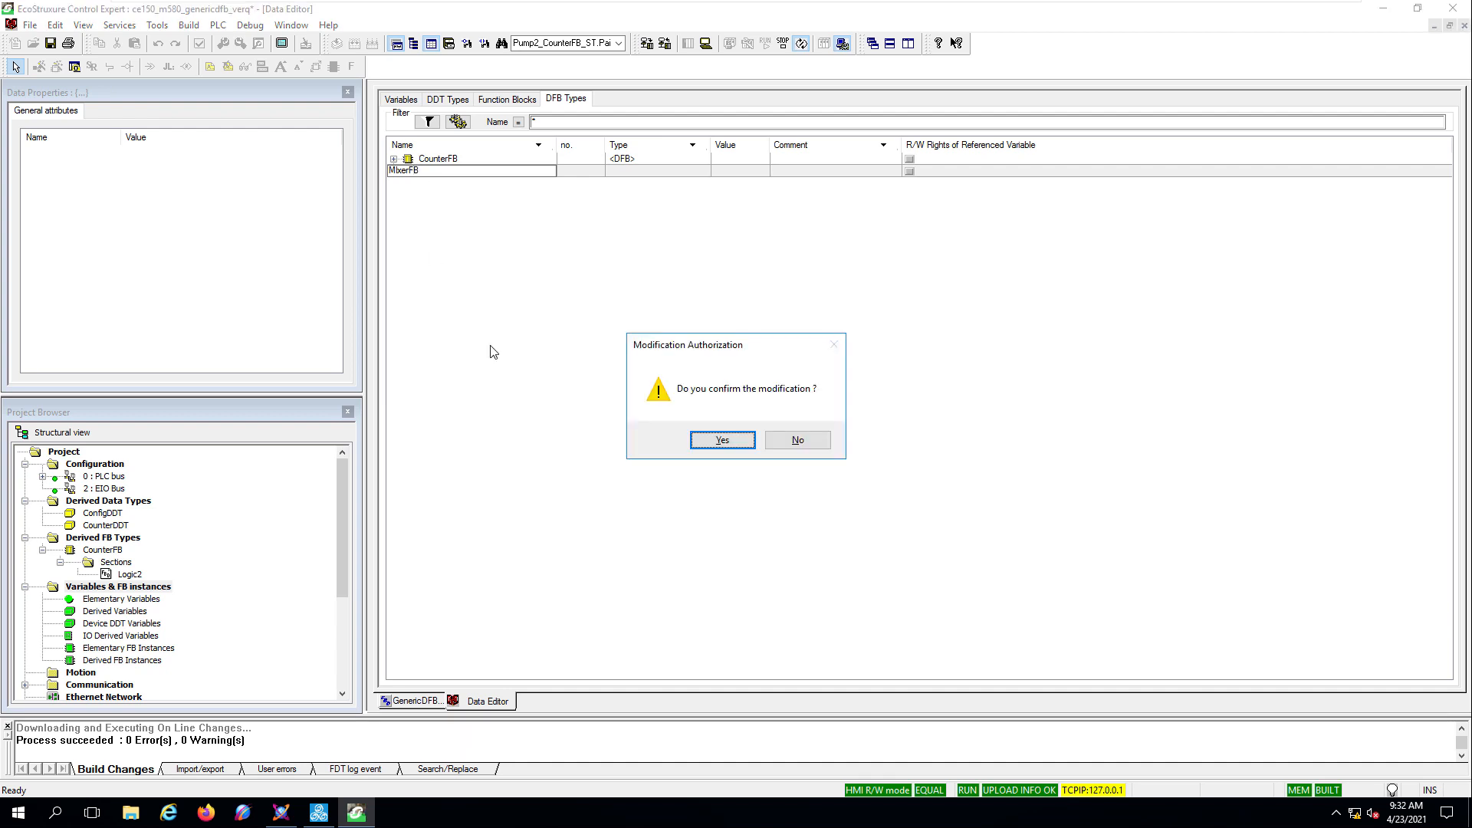
pyautogui.click(719, 438)
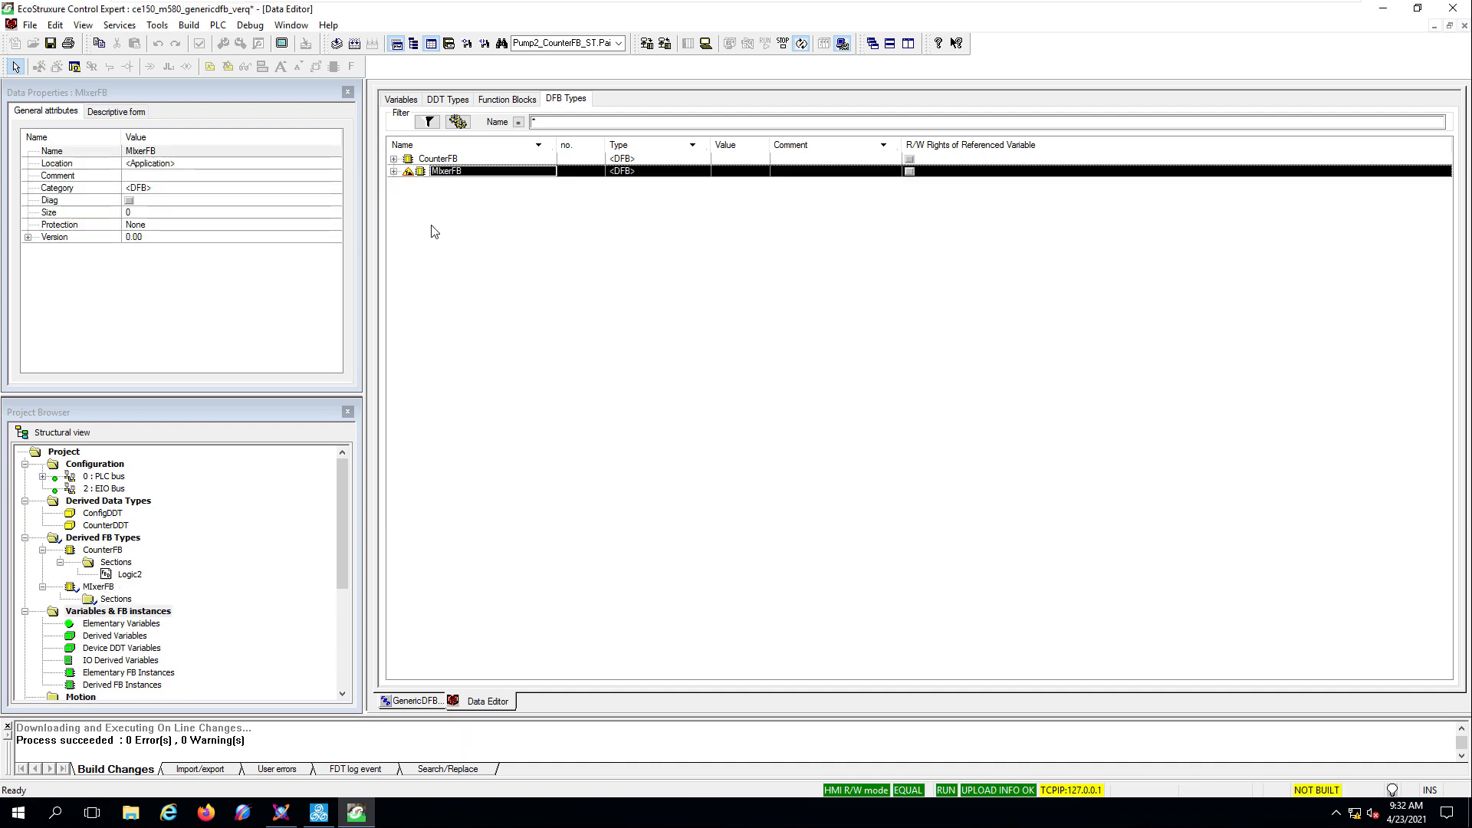
# - Add an input/output parameter named MixerFB_CFG to the MIxerFB function block type
pyautogui.click(394, 172)
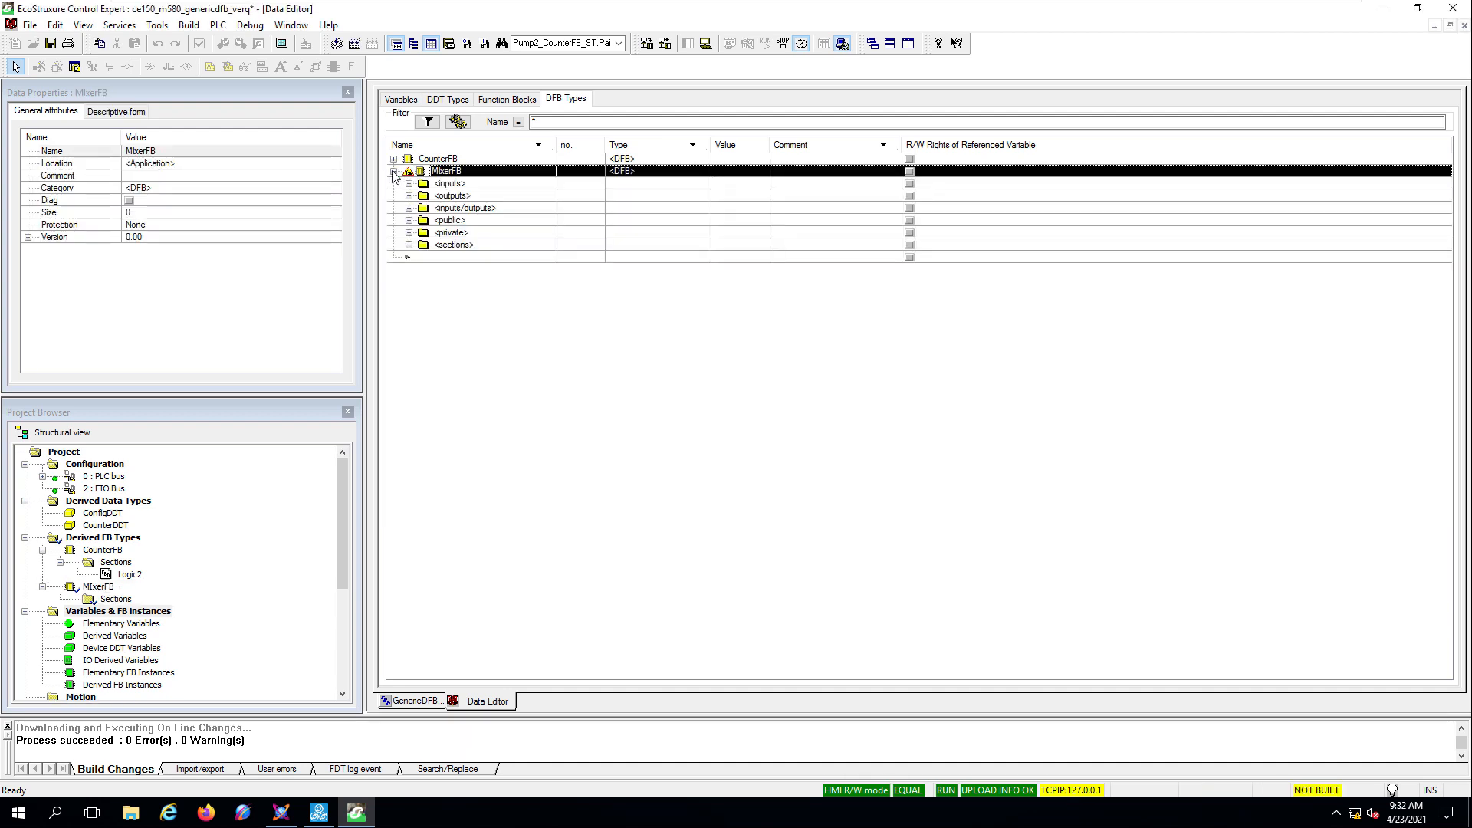
pyautogui.click(408, 208)
pyautogui.click(460, 221)
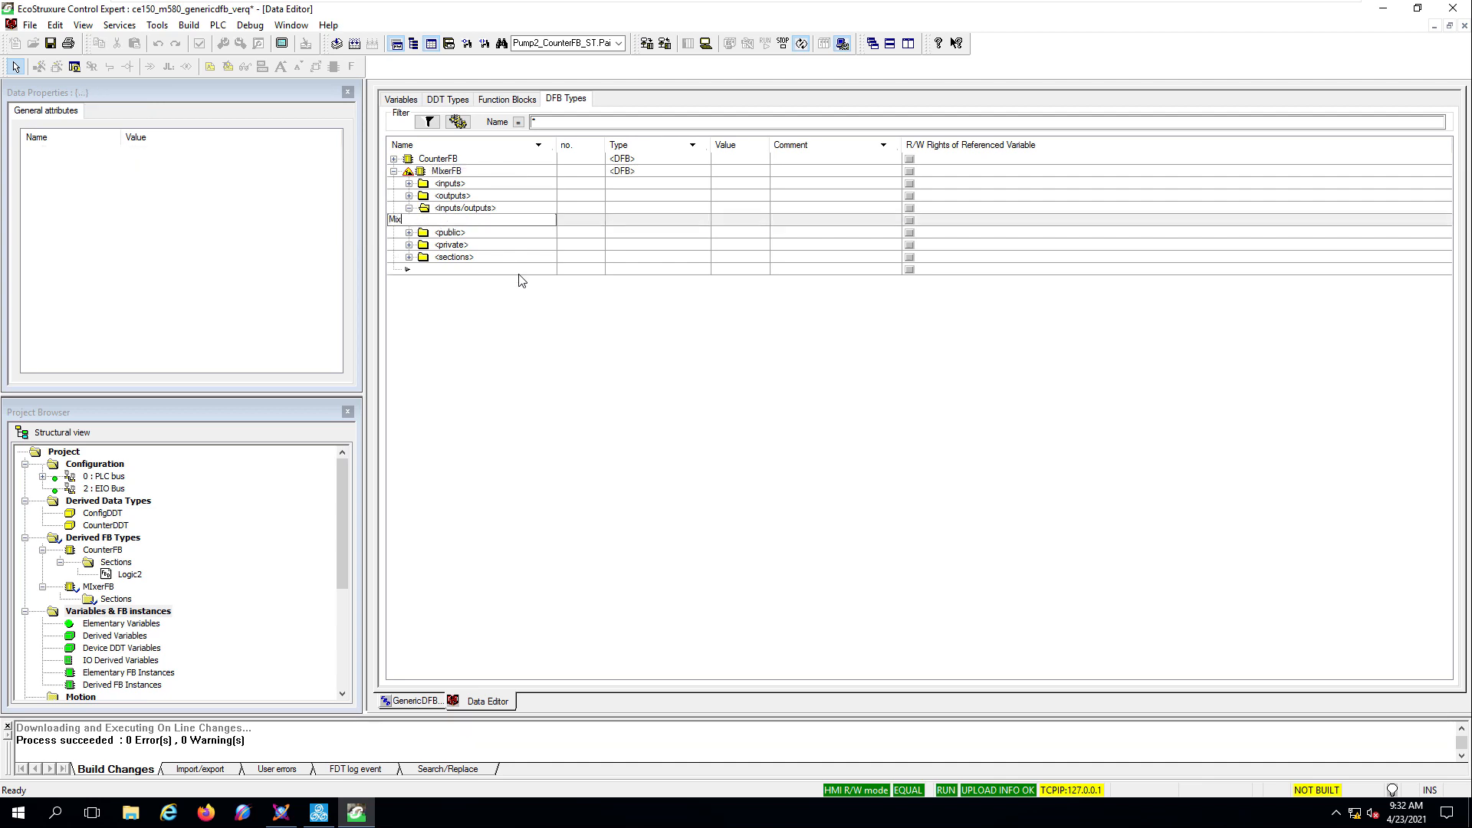
pyautogui.write('MixerFB_CFG')
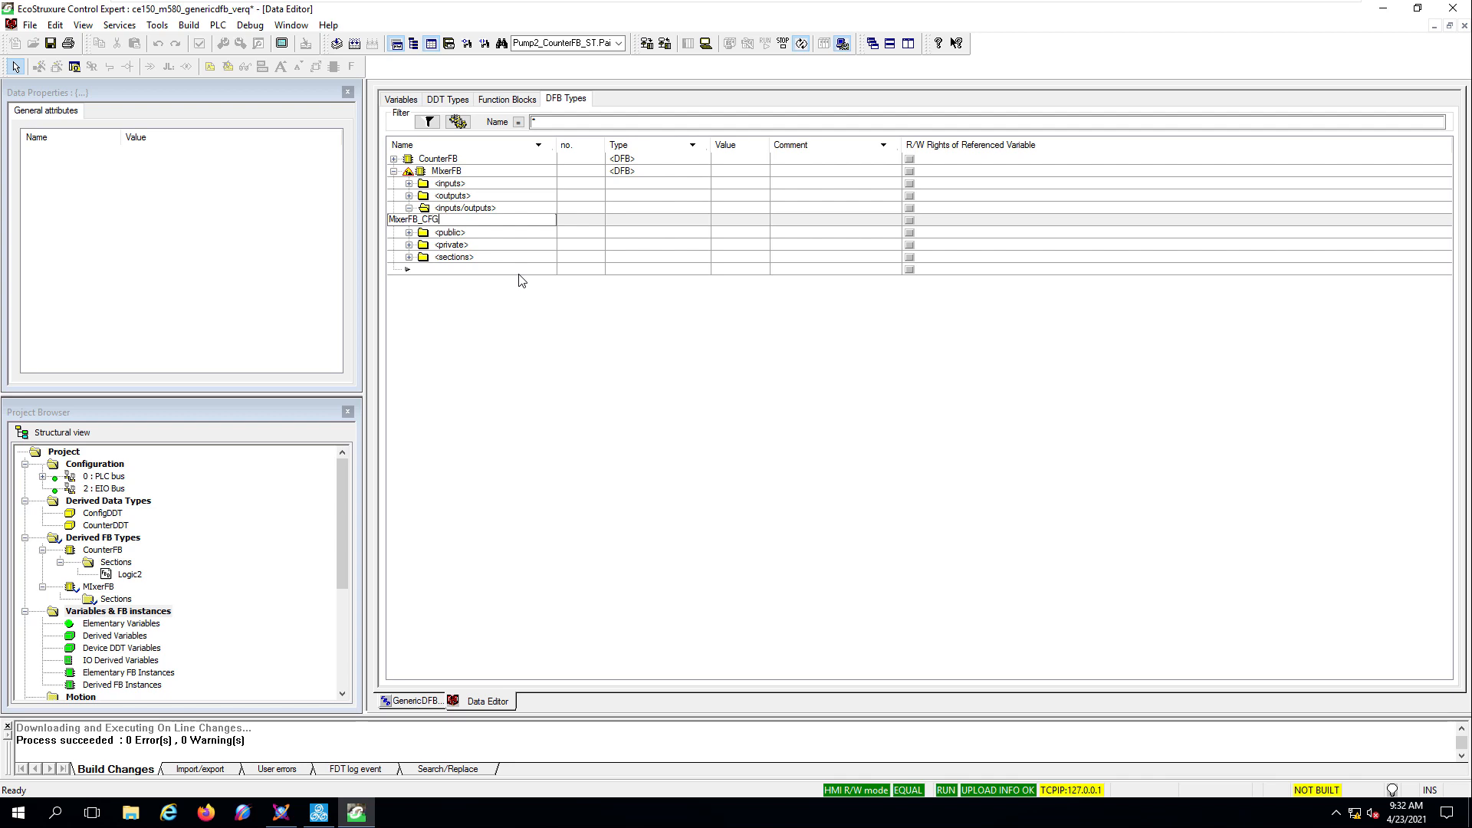
pyautogui.press('Return')
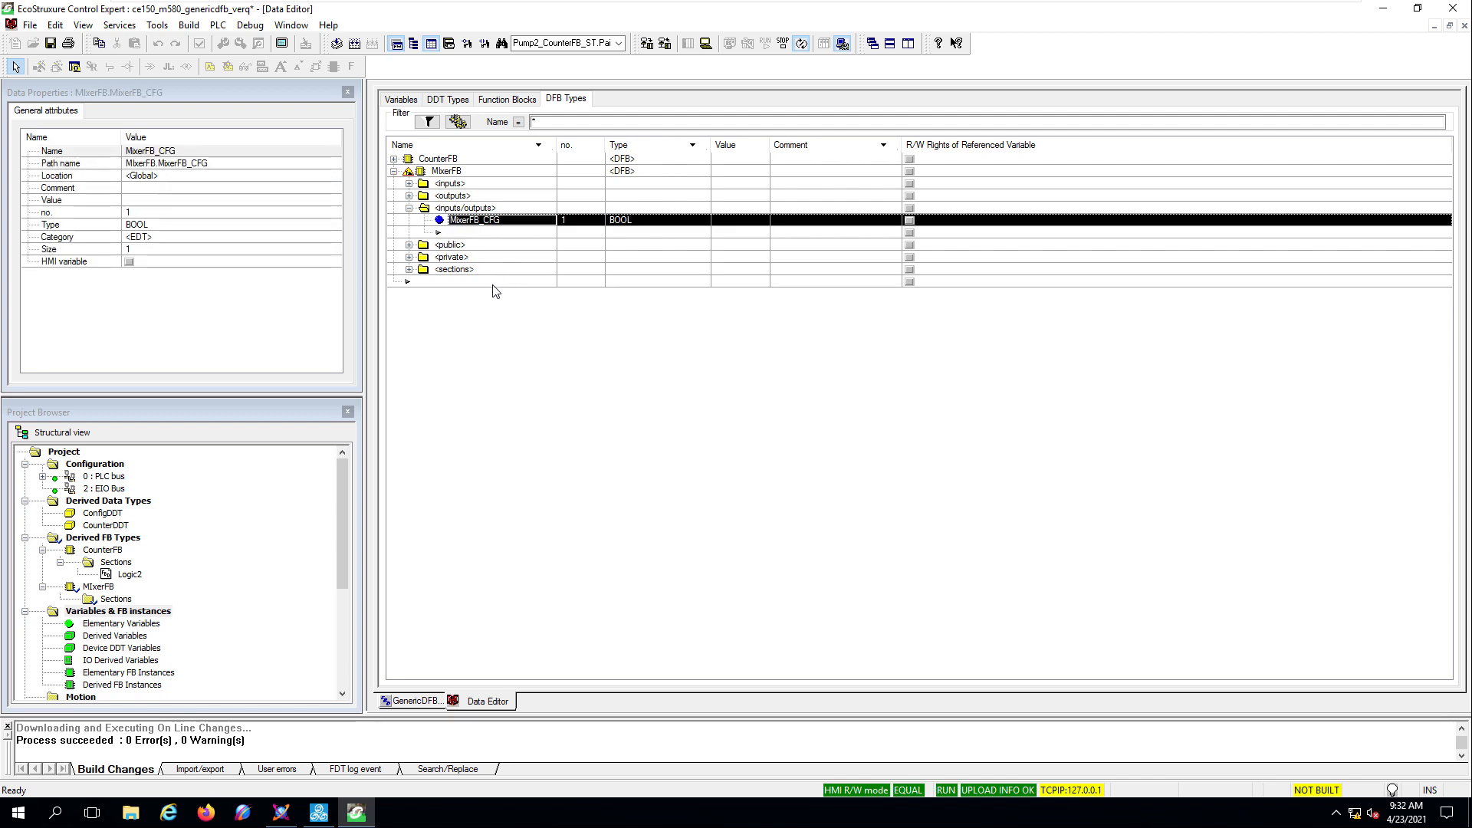
# - Set the MixerFB_CFG parameter's type to the application structure ConfigDDT
pyautogui.click(632, 222)
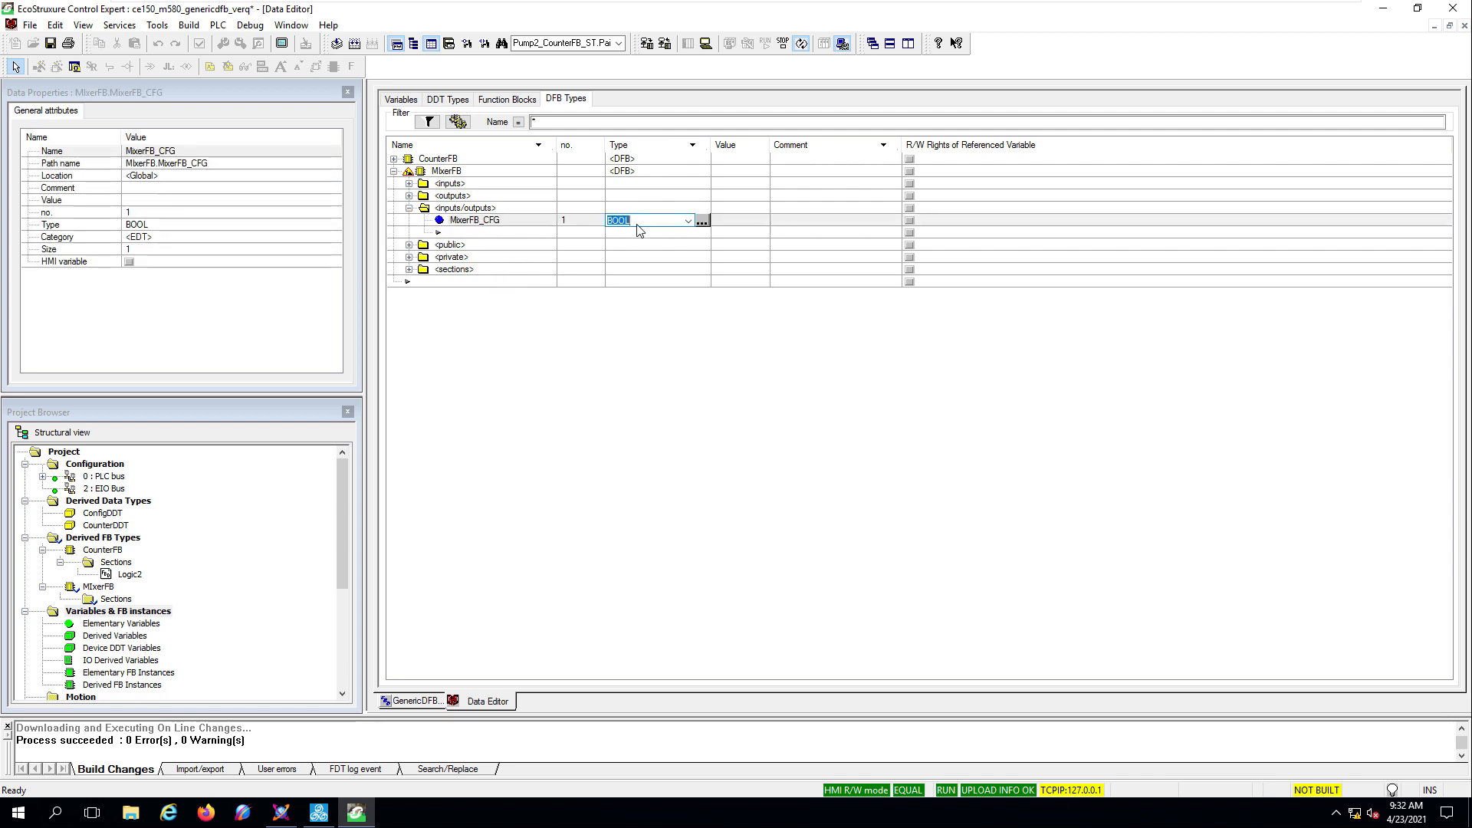
pyautogui.click(712, 222)
pyautogui.click(694, 224)
pyautogui.click(702, 222)
pyautogui.click(572, 326)
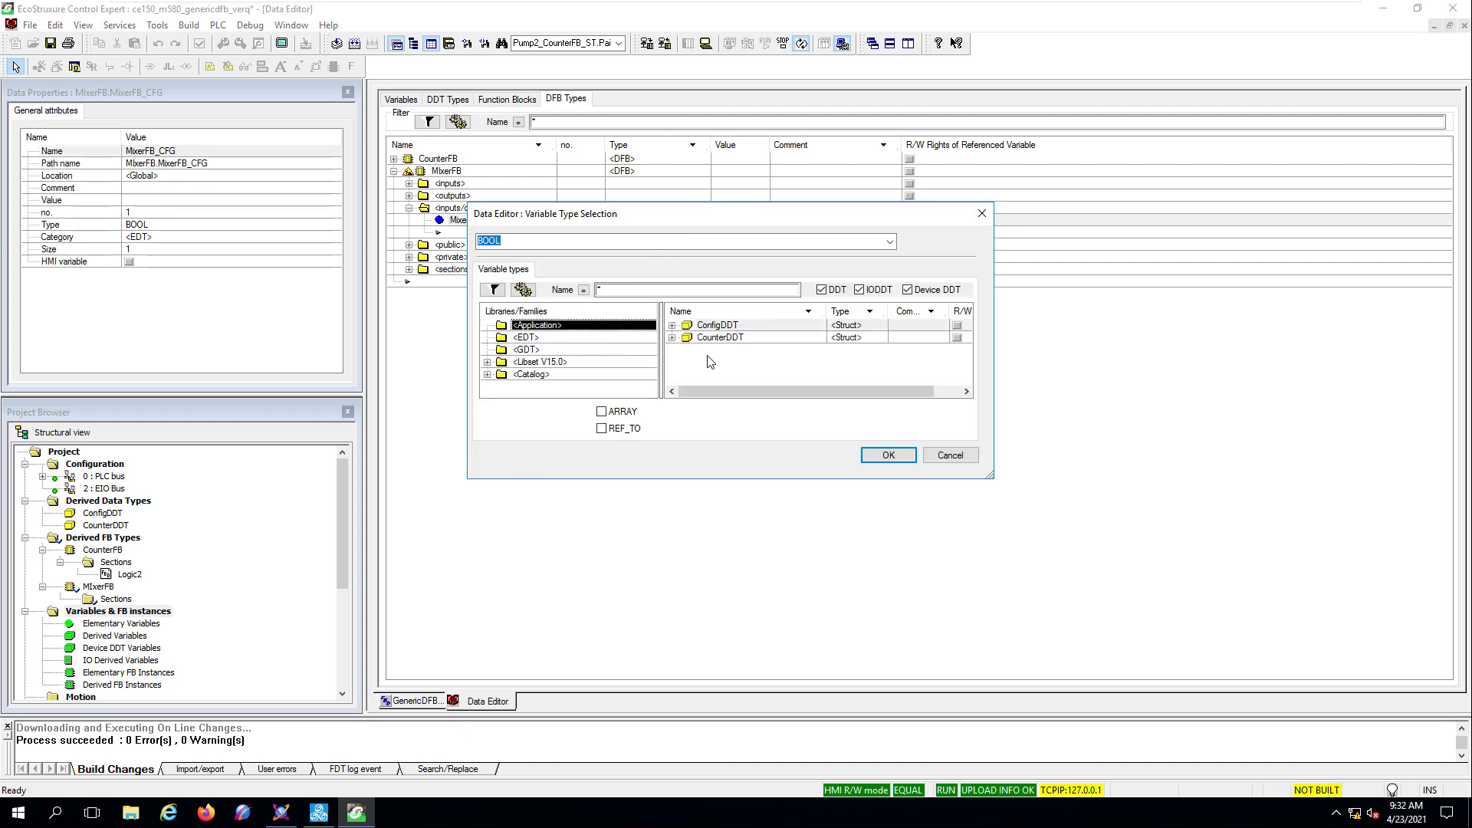
pyautogui.click(725, 328)
pyautogui.click(888, 455)
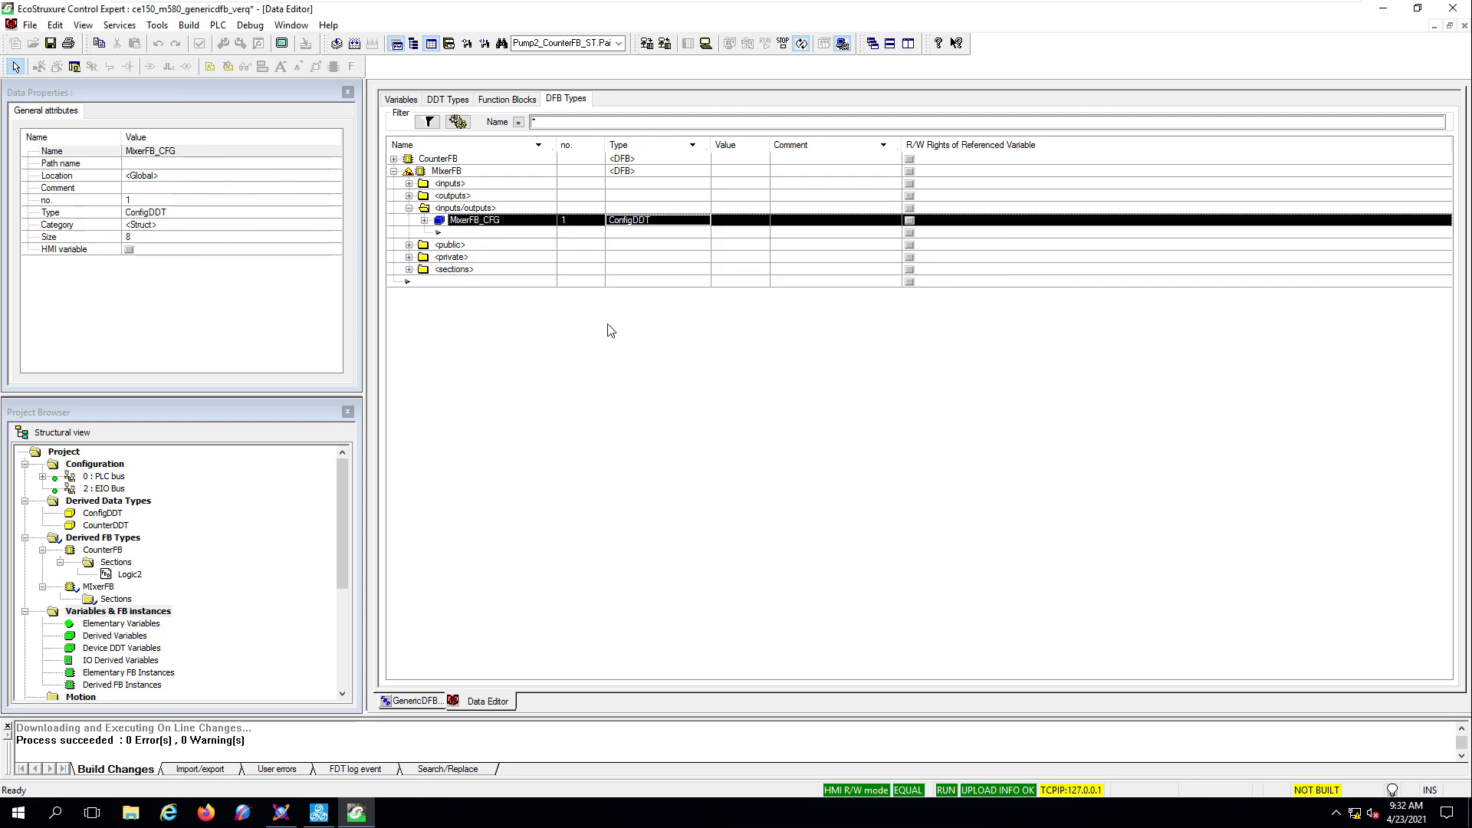
# - Add an input/output parameter named MixerFB_ST of type CounterDDT to MIxerFB, and build the project changes
pyautogui.click(470, 233)
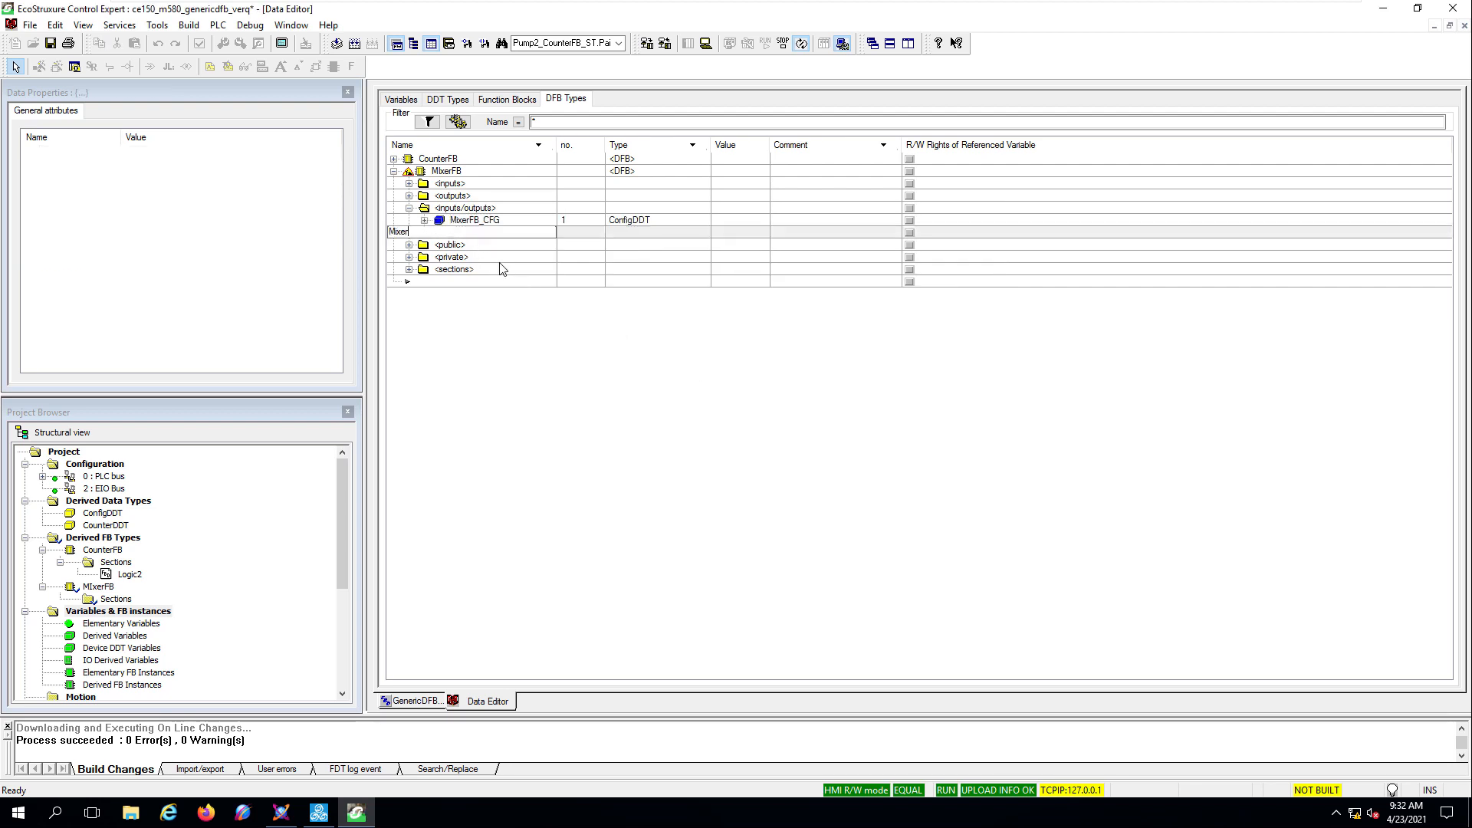
pyautogui.write('MixerFB_ST')
pyautogui.press('Return')
pyautogui.doubleClick(680, 234)
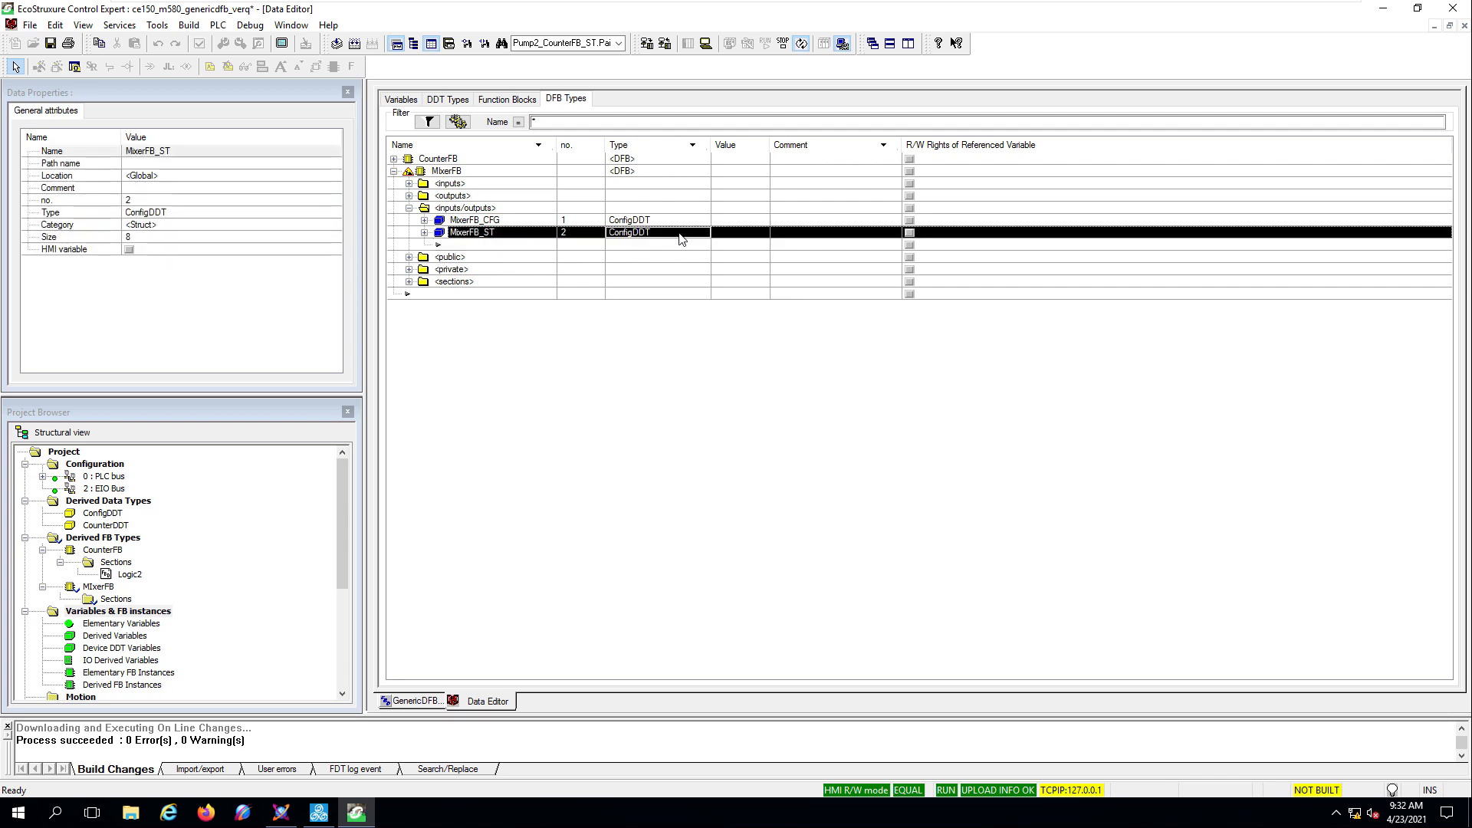
pyautogui.click(701, 233)
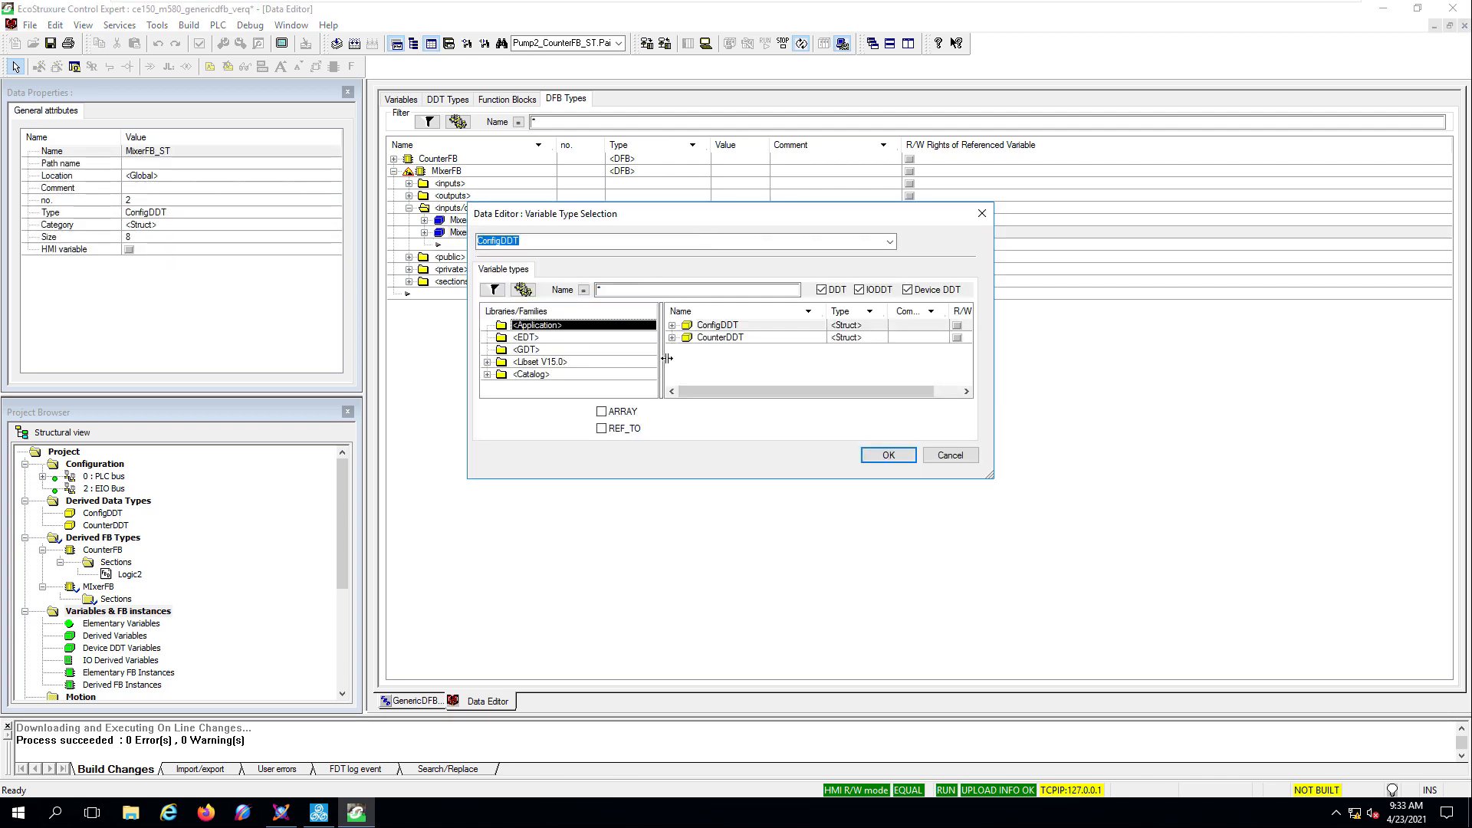
pyautogui.click(719, 337)
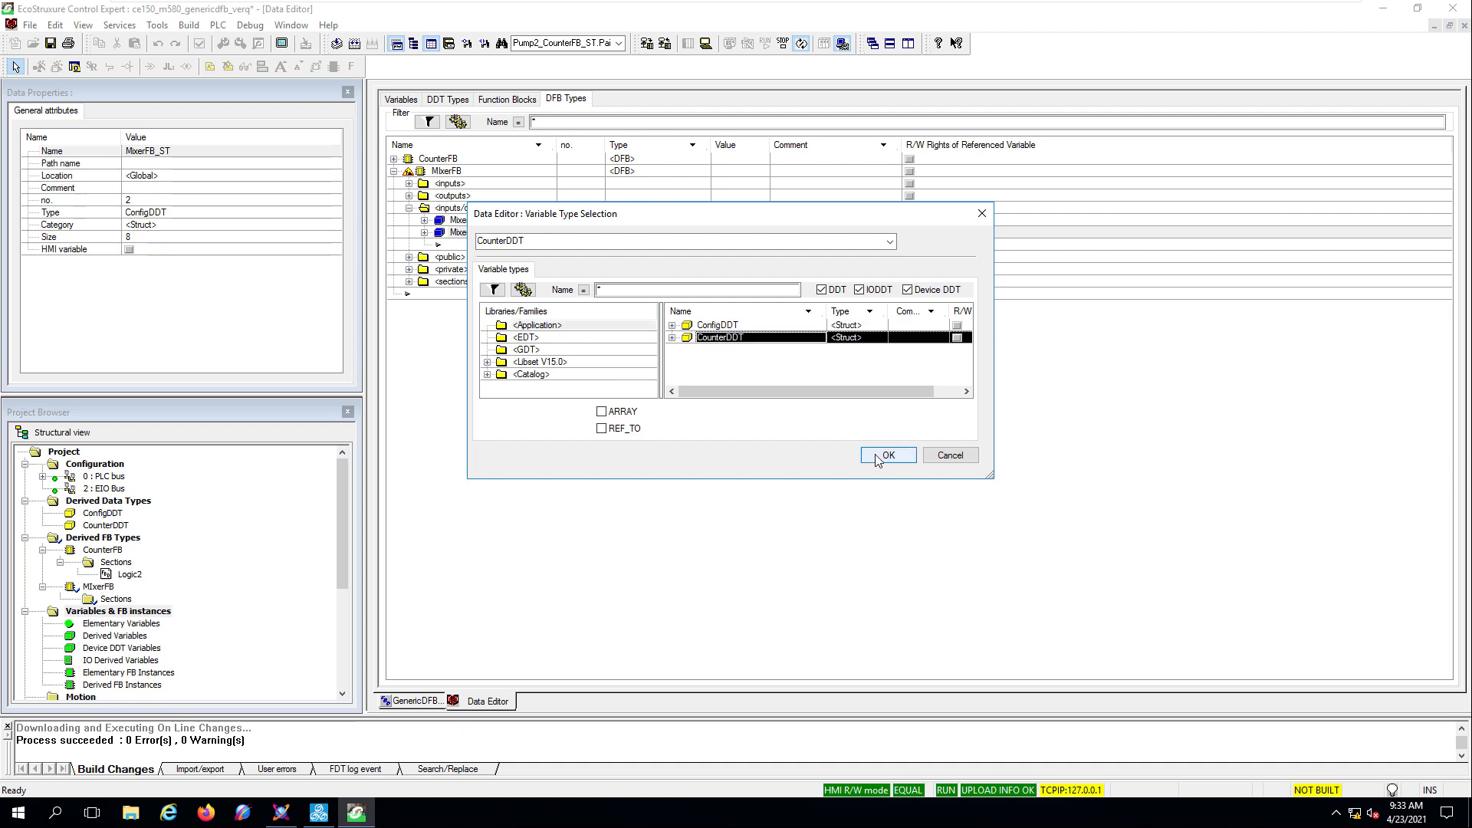
pyautogui.click(878, 457)
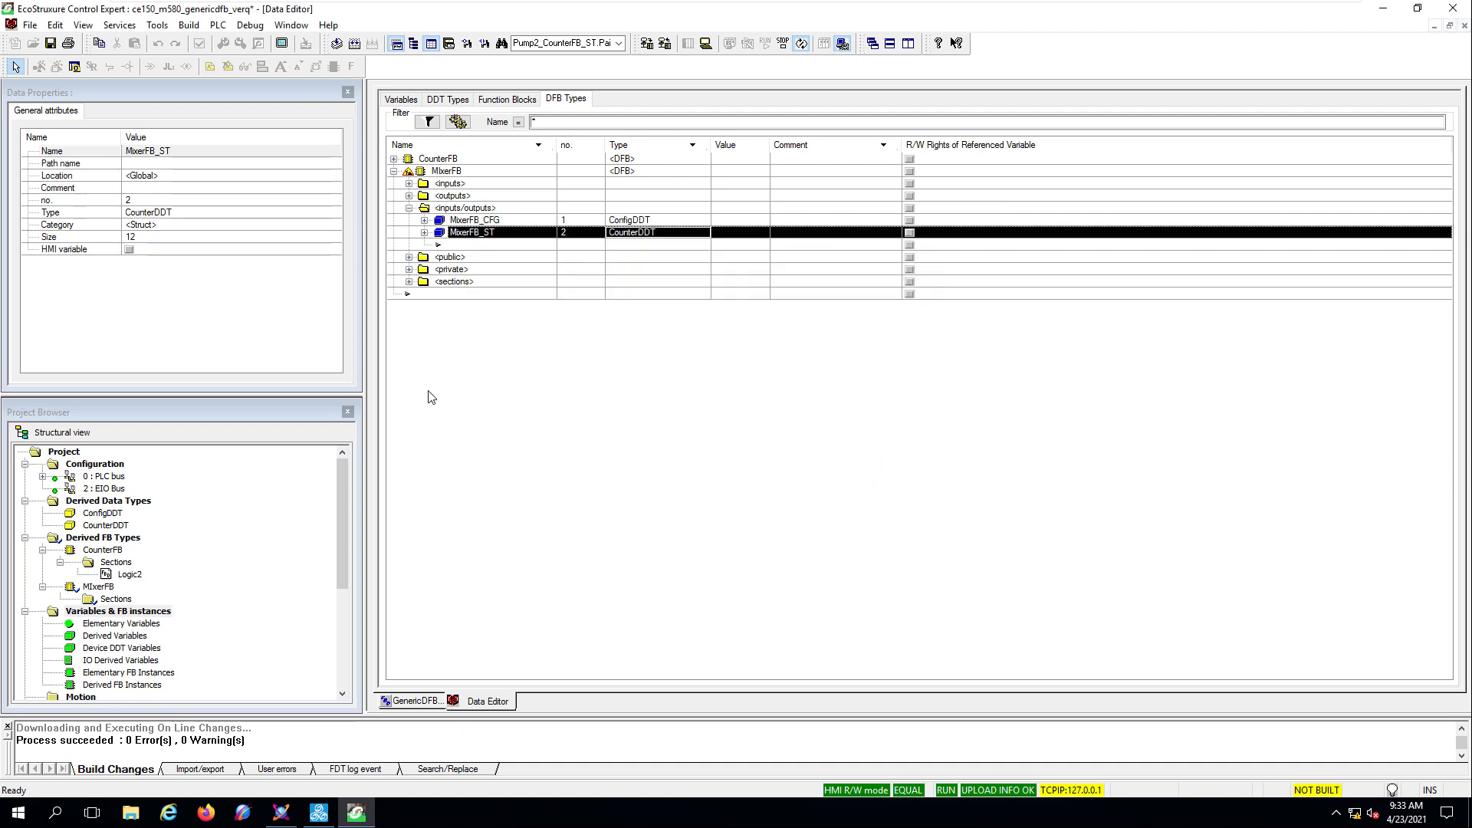
pyautogui.click(196, 26)
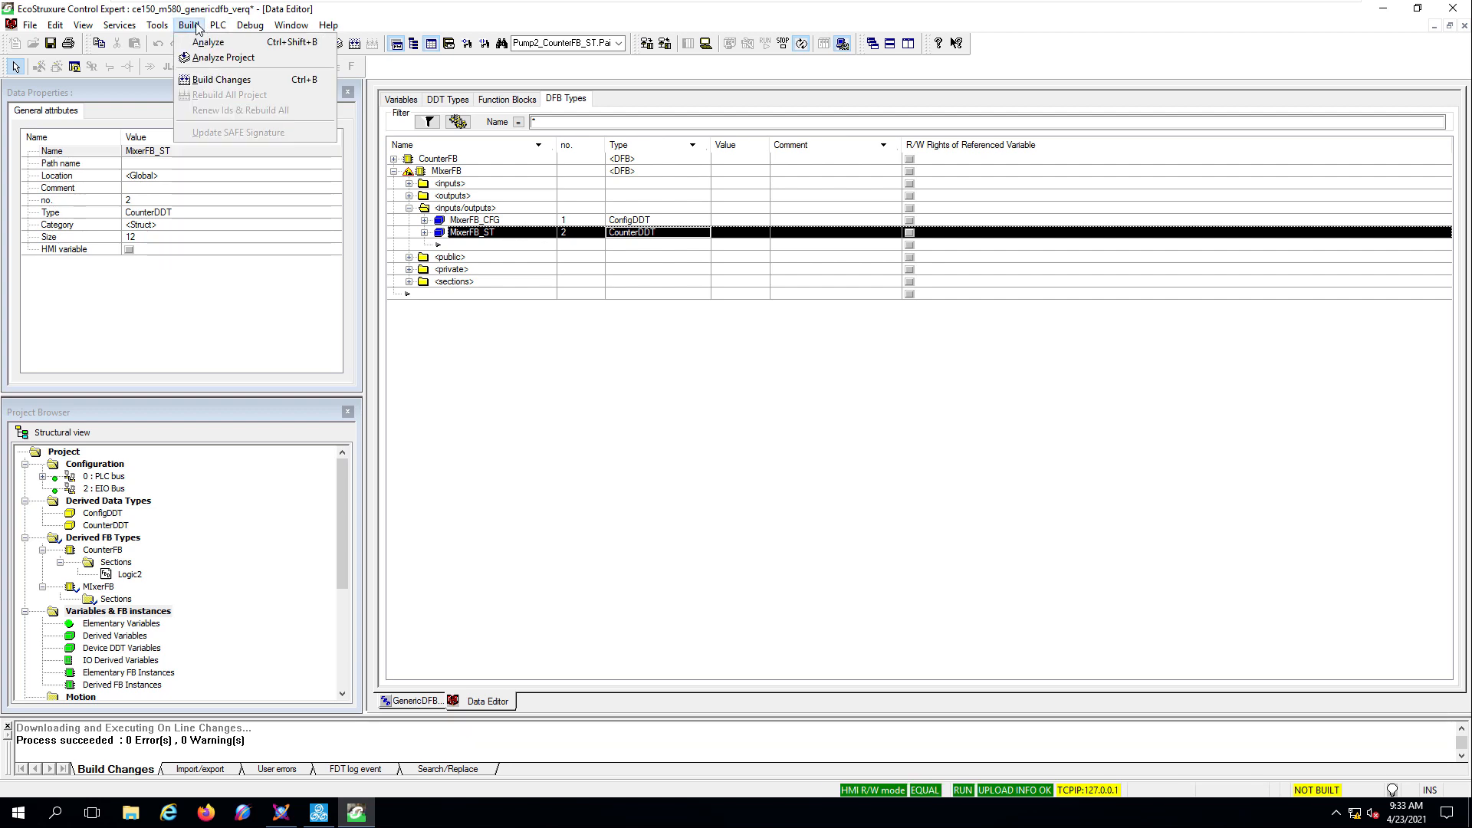
pyautogui.click(265, 86)
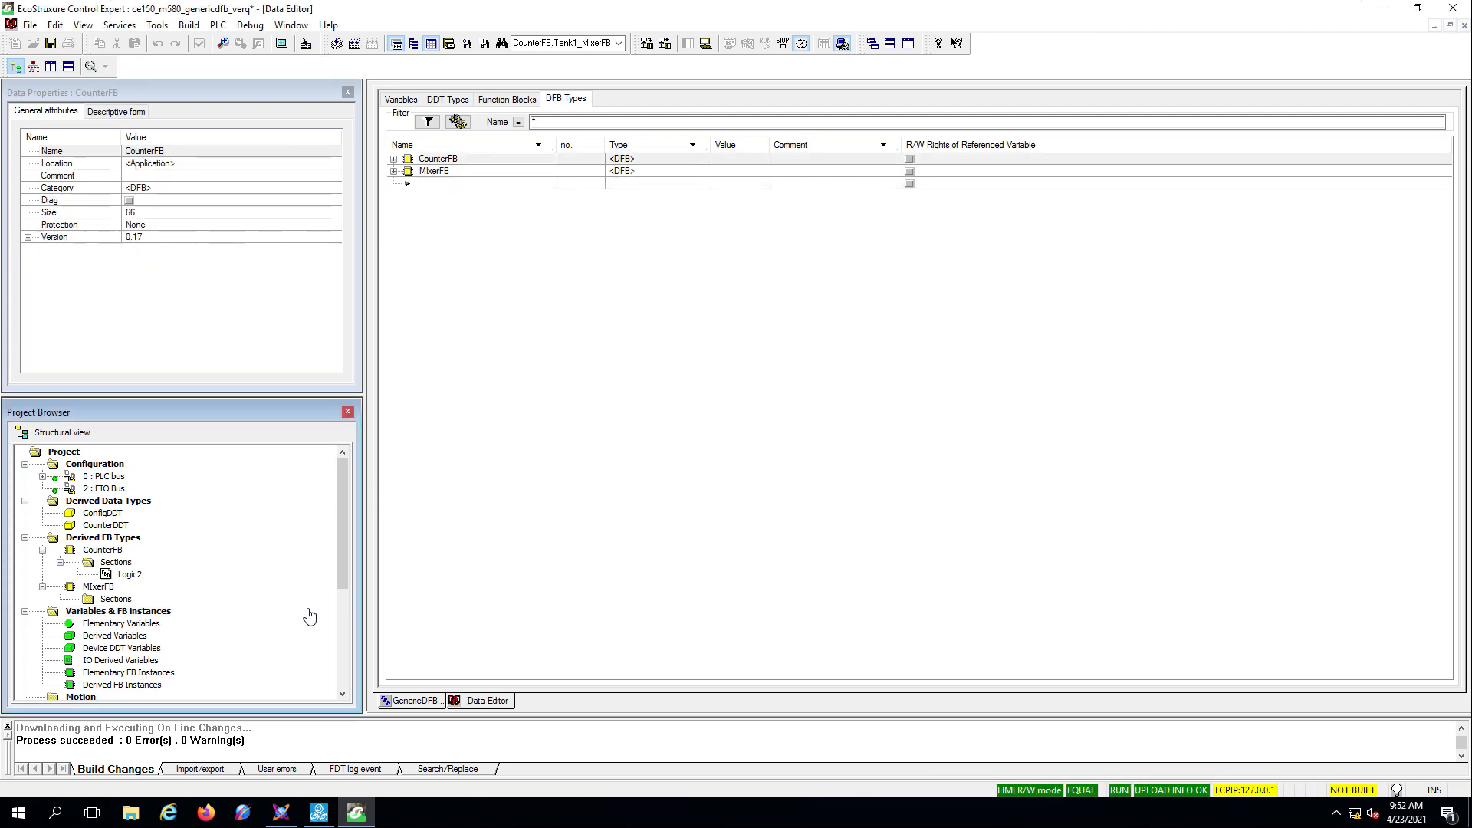
# - Create an FBD section named Line1 in the logic of the MAST task
pyautogui.moveTo(344, 542); pyautogui.dragTo(356, 677)
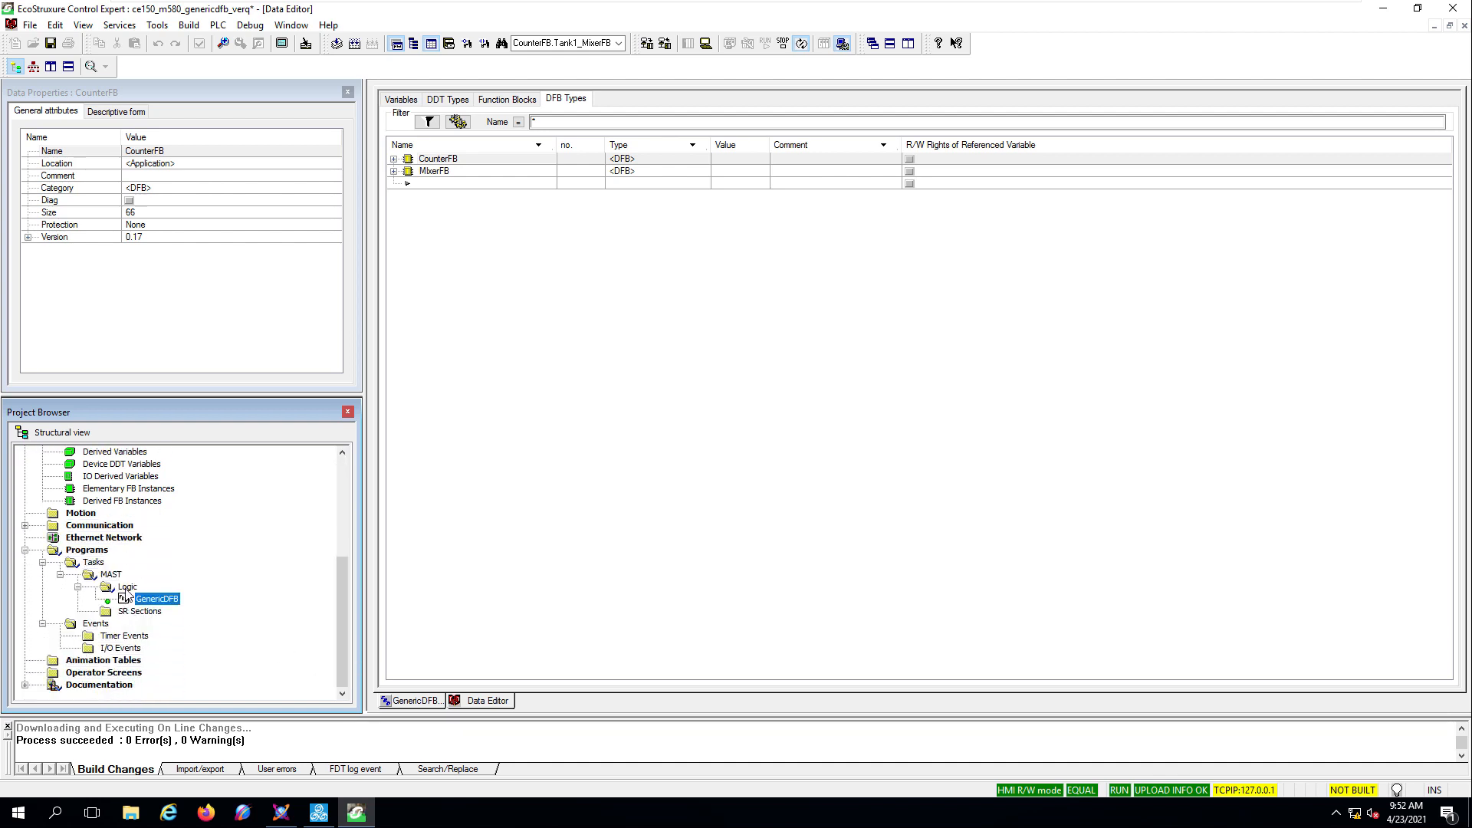
pyautogui.click(127, 586)
pyautogui.rightClick(128, 587)
pyautogui.click(175, 610)
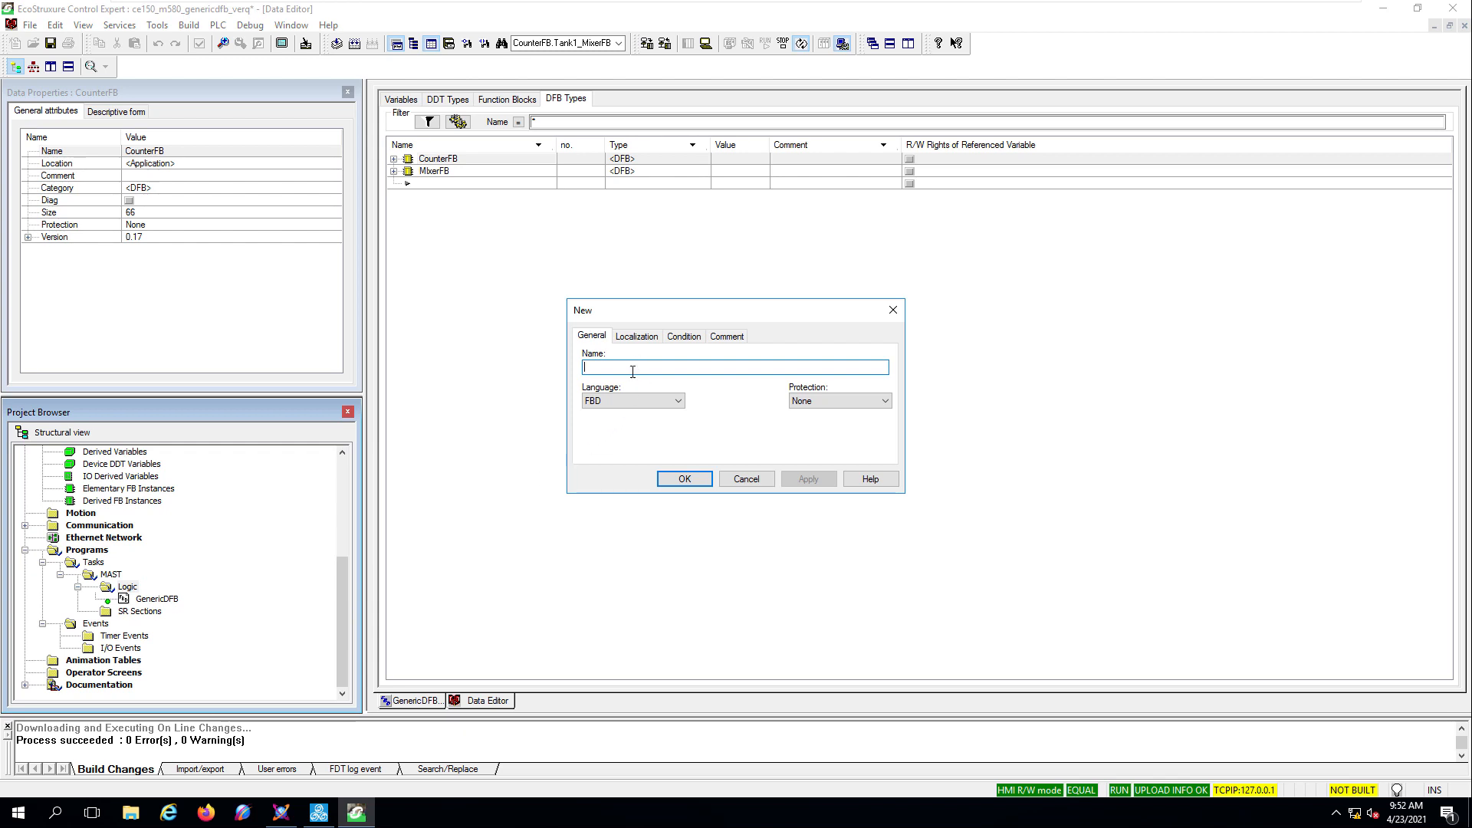
pyautogui.write('Line1')
pyautogui.click(692, 481)
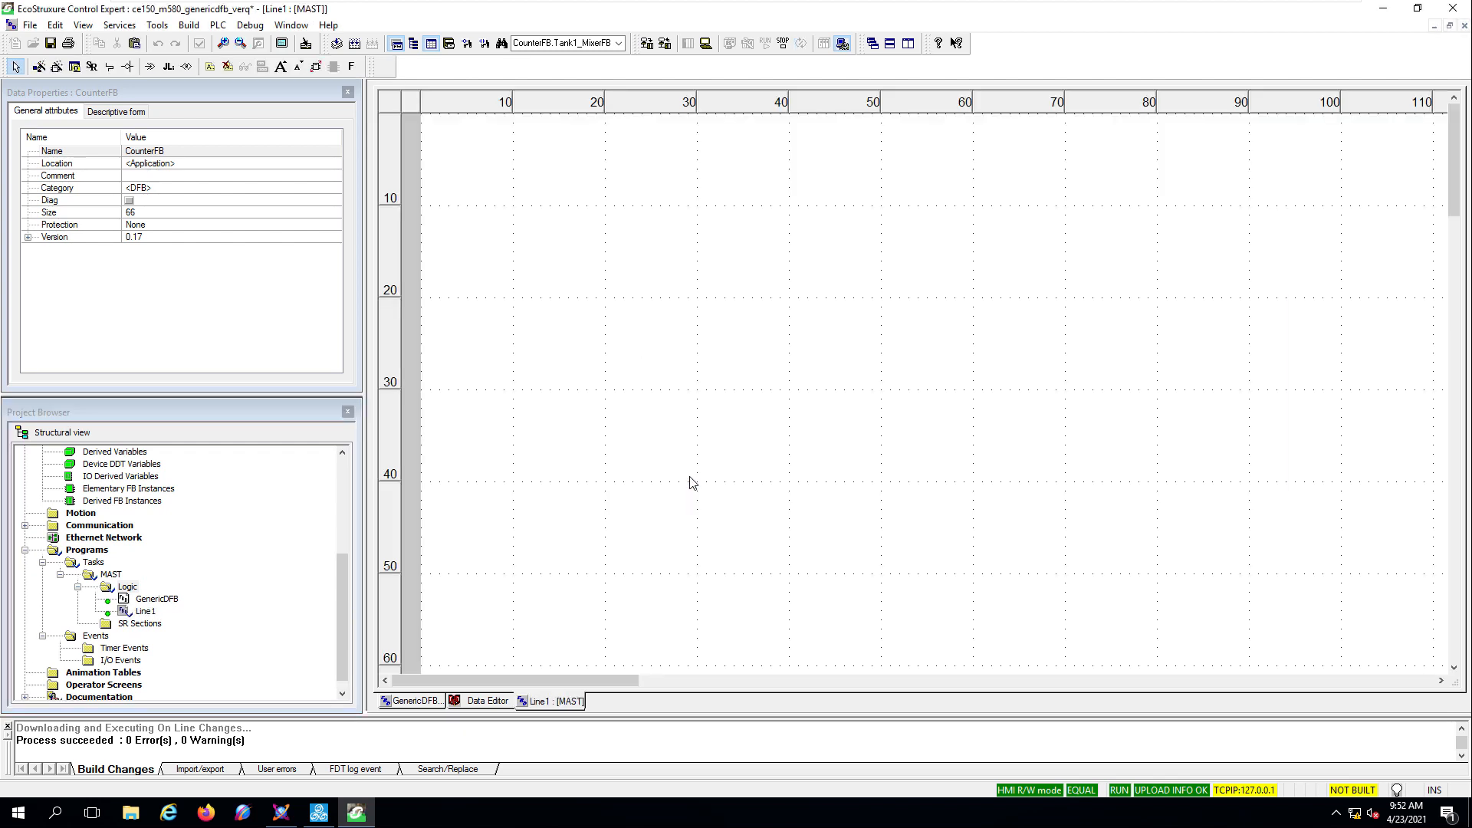
# - Place a MixerFB function block instance named Tank1_MixerFB in the upper part of the Line1 section
pyautogui.rightClick(604, 222)
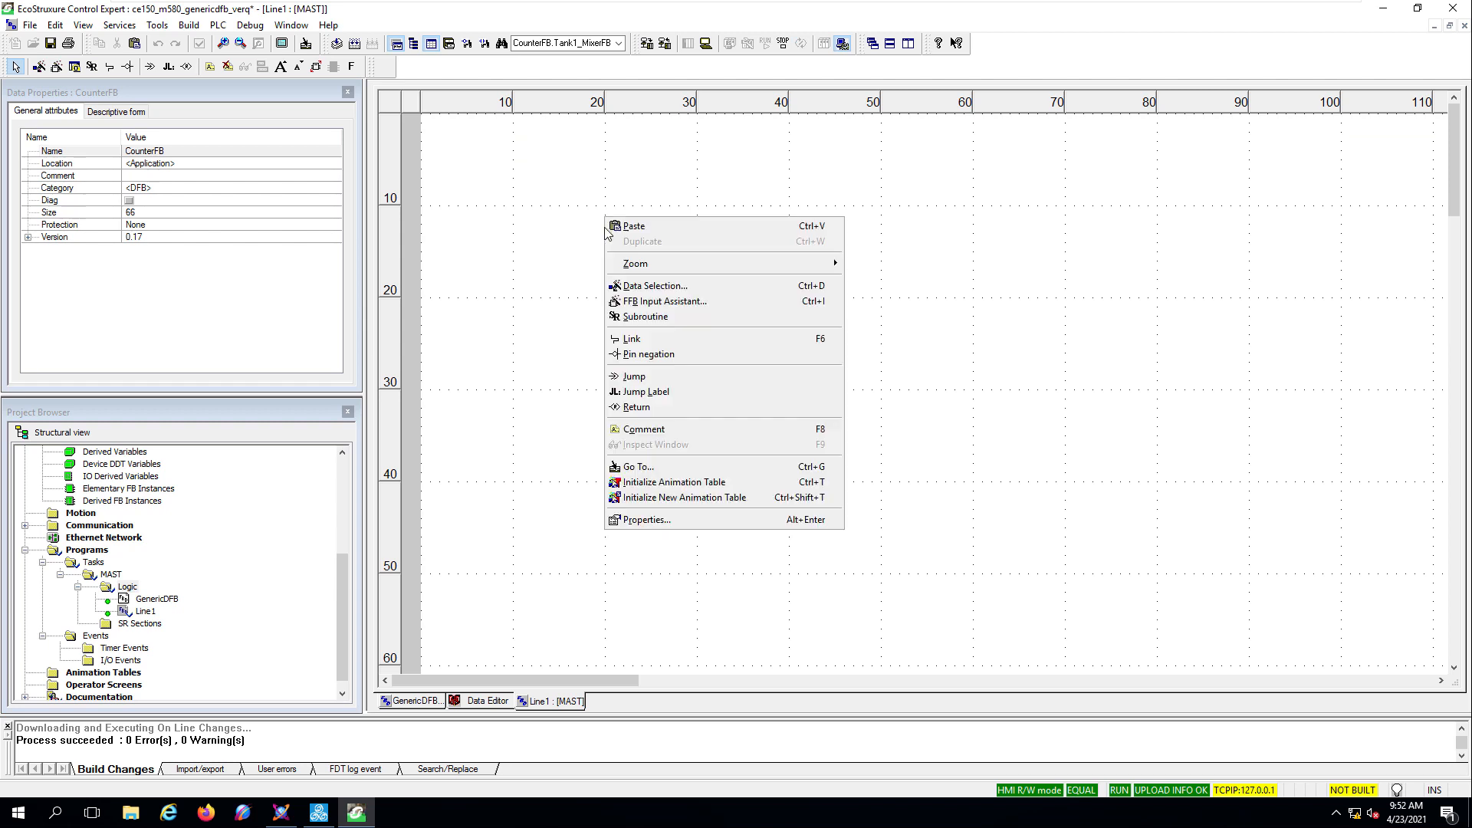
pyautogui.click(755, 306)
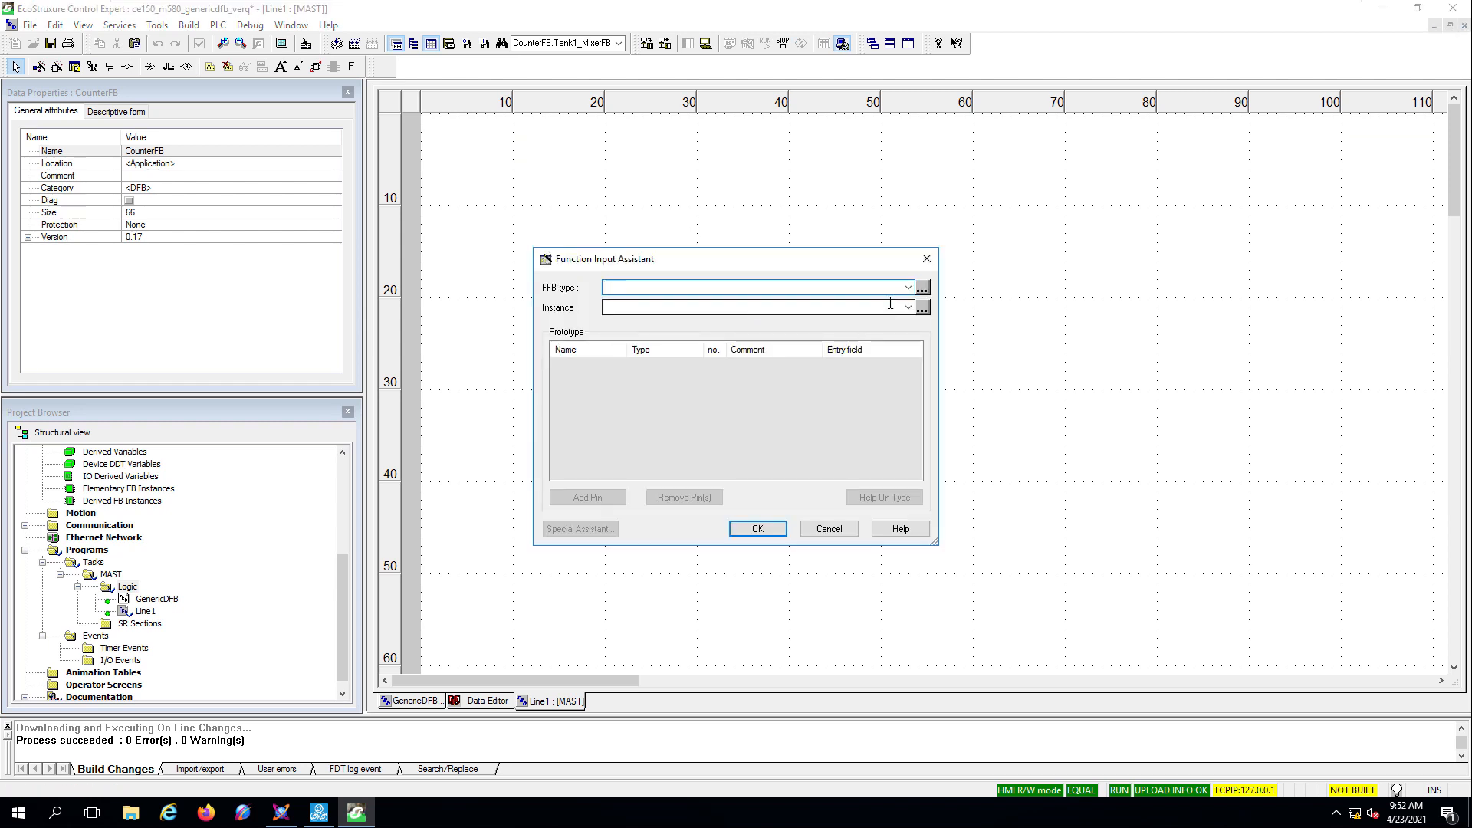
pyautogui.click(924, 289)
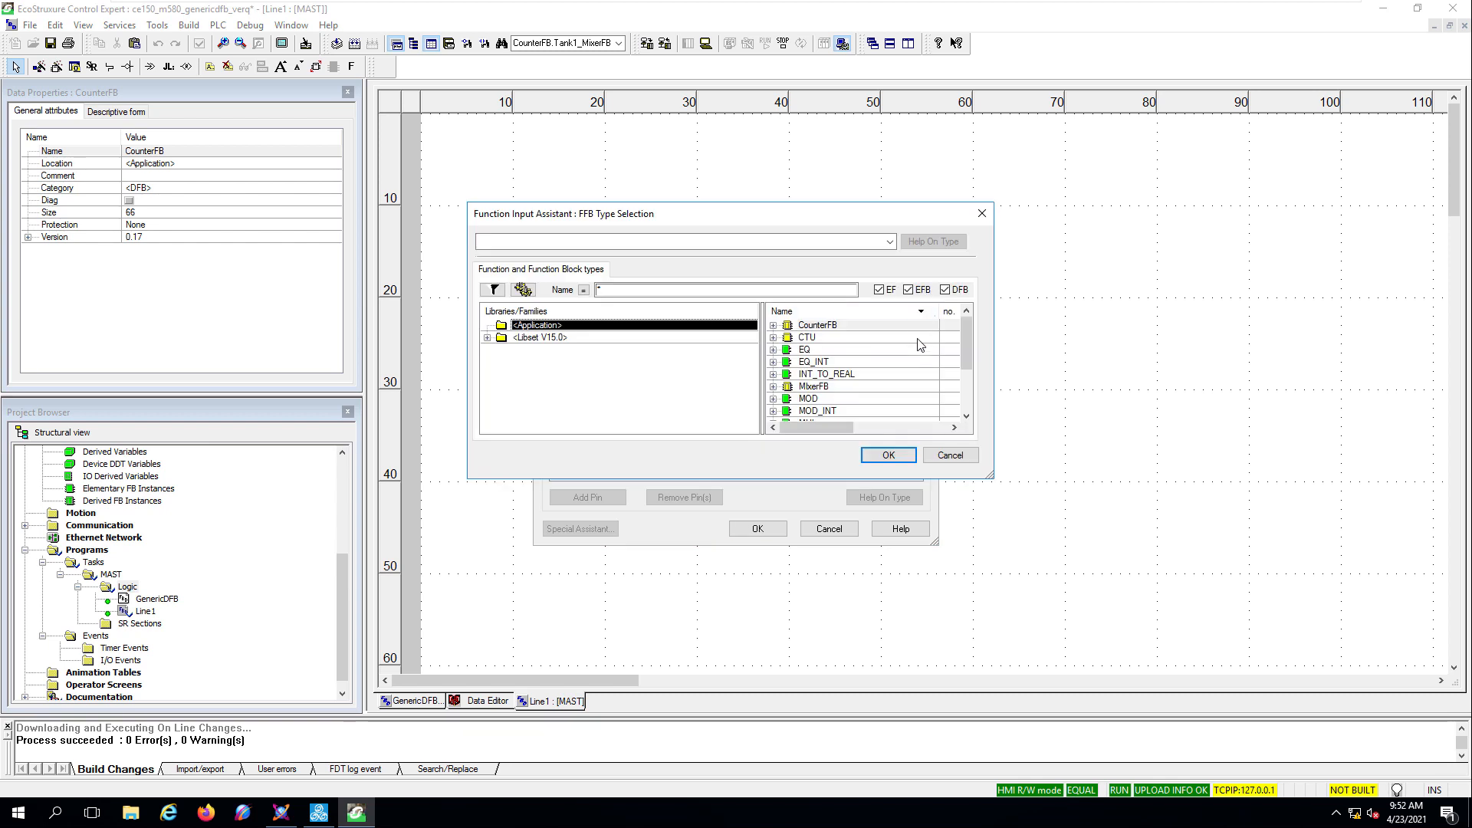
pyautogui.click(830, 388)
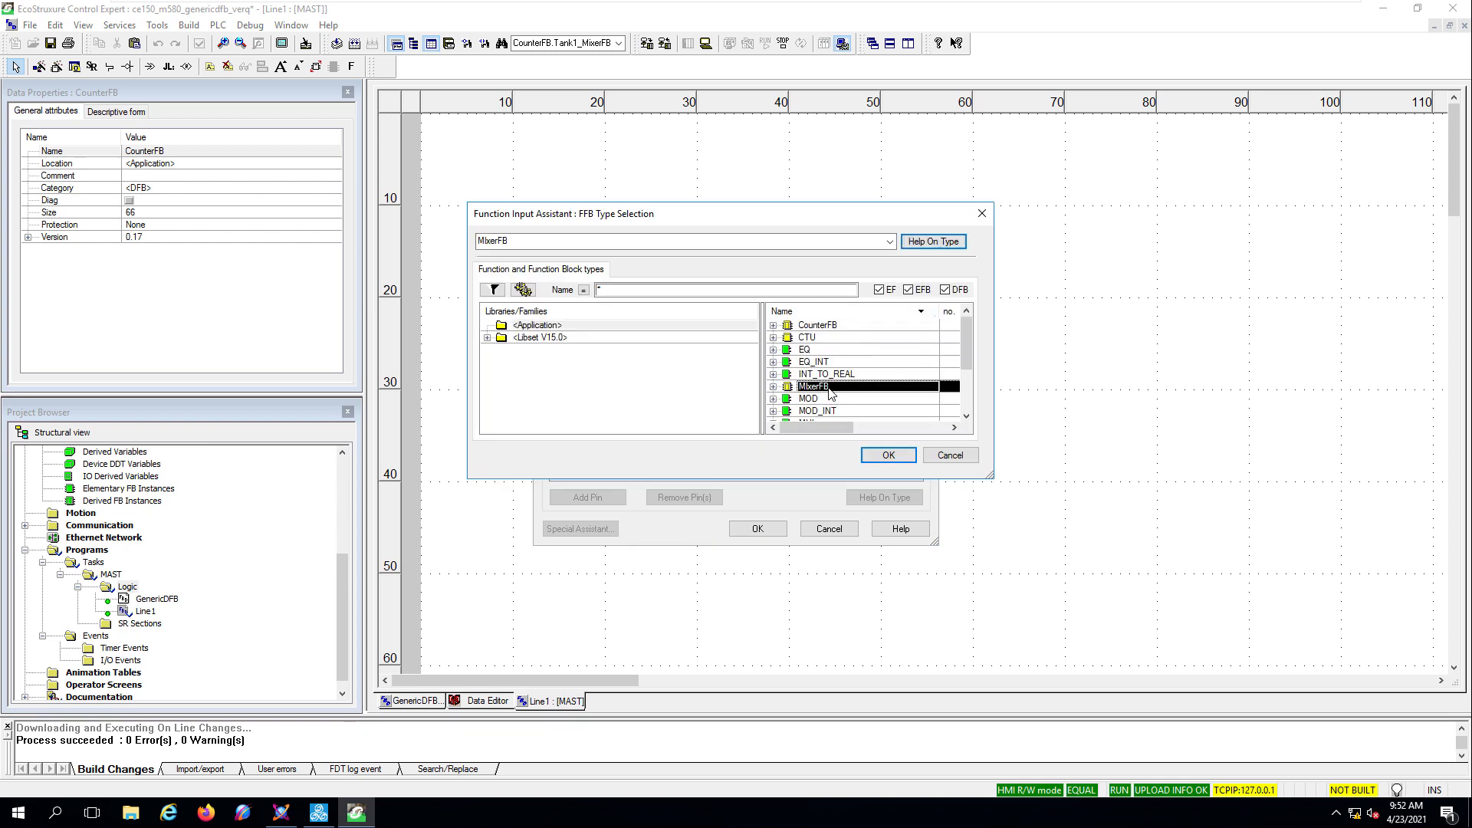
pyautogui.click(882, 459)
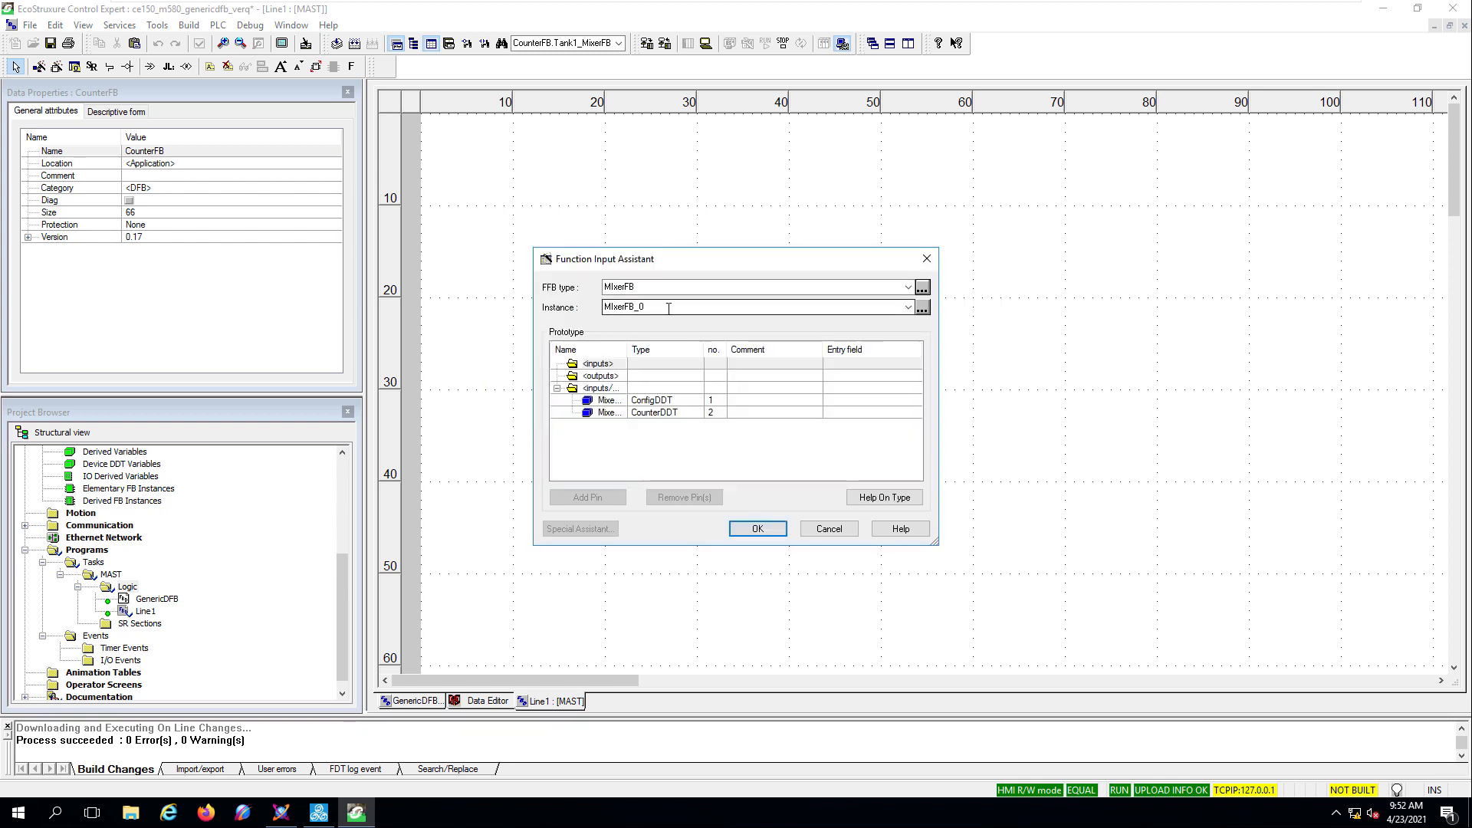
pyautogui.doubleClick(697, 309)
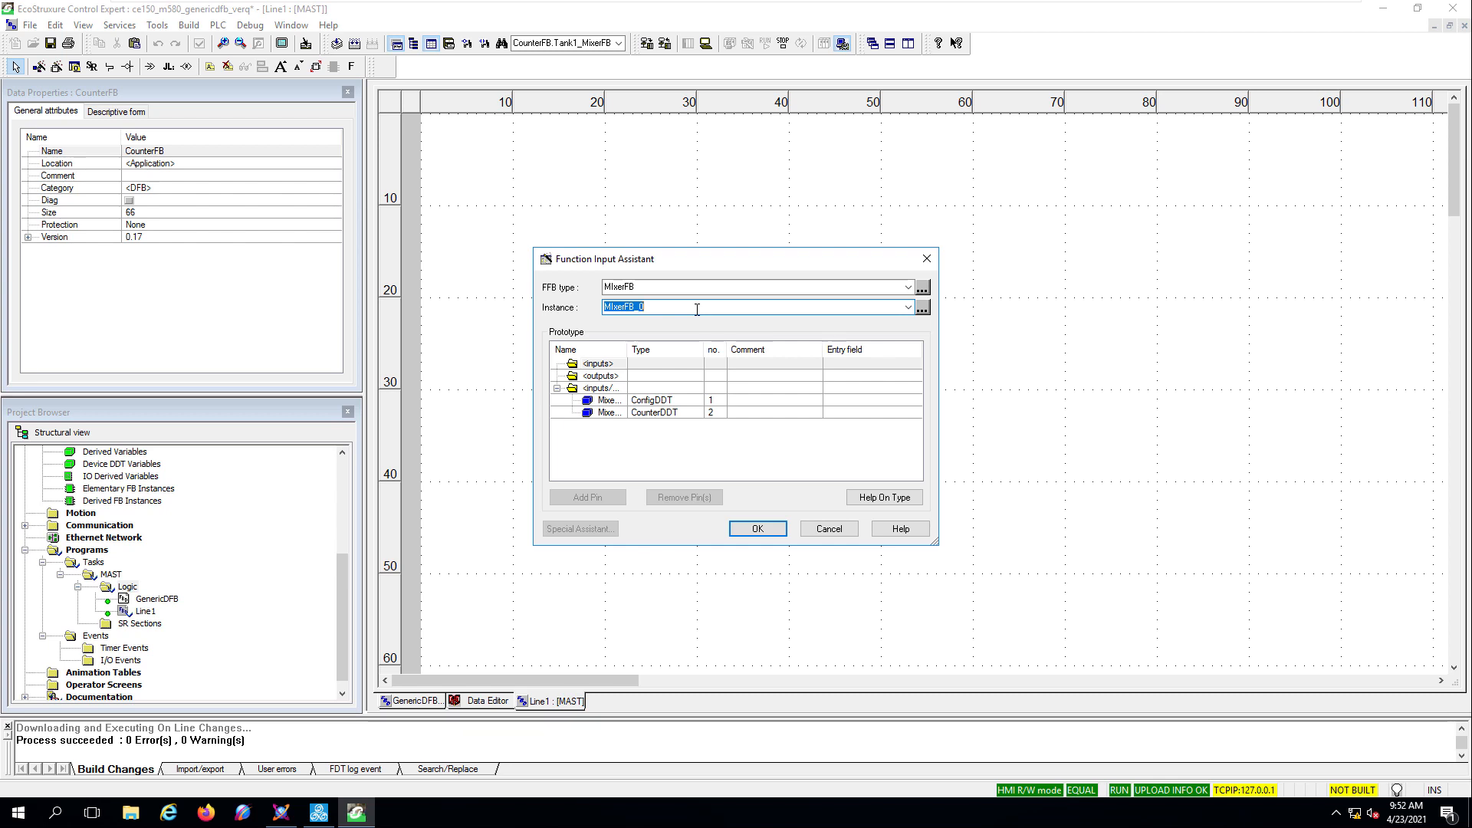
pyautogui.write('Tank1_MixerFB')
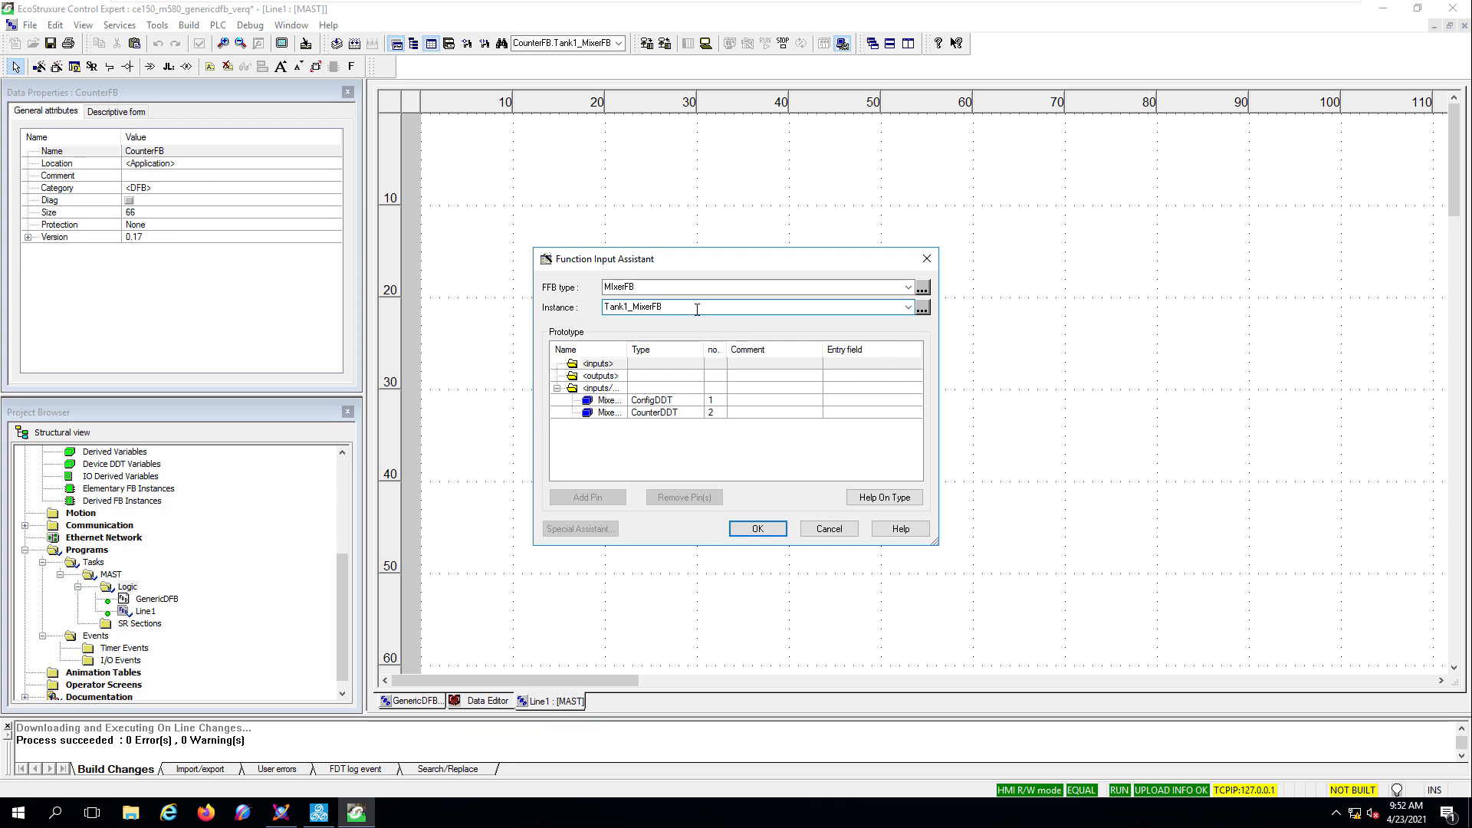
pyautogui.click(759, 529)
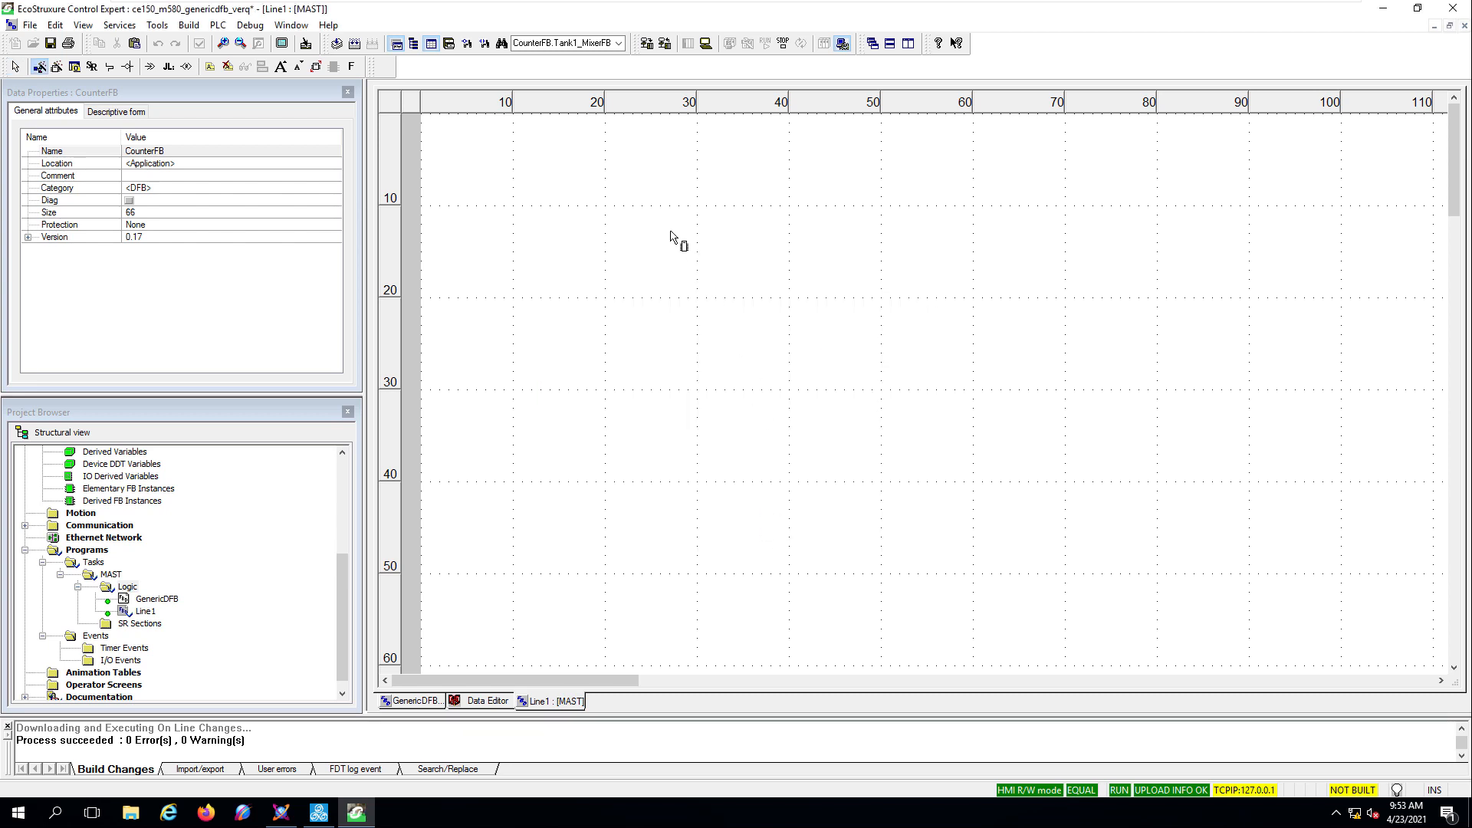
pyautogui.click(648, 206)
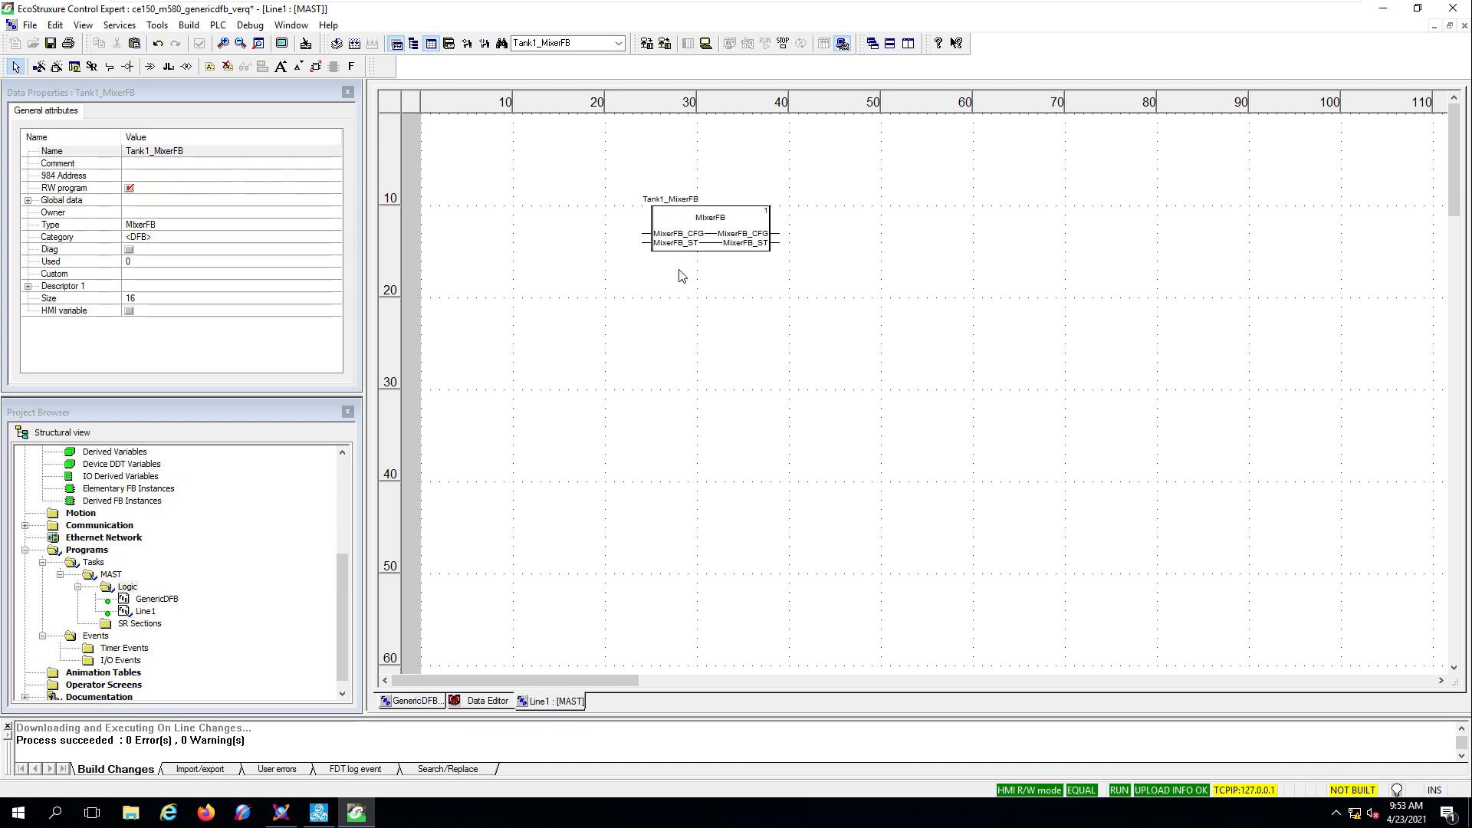
# - Assign a new ConfigDDT variable named Tank1_MixerFB_CFG to the block's MixerFB_CFG input pin
pyautogui.doubleClick(681, 234)
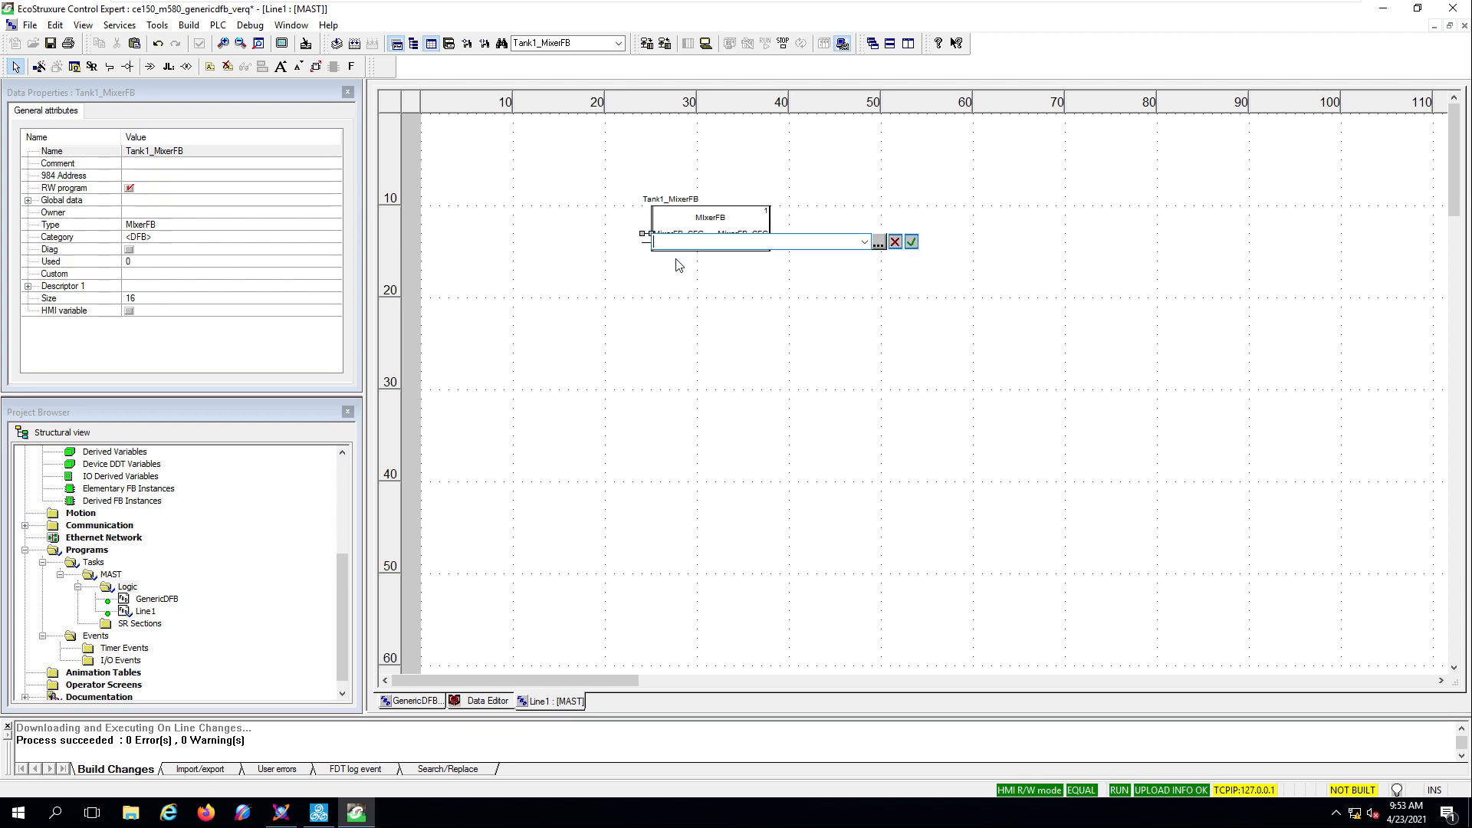
pyautogui.write('Tank1_MixerFB')
pyautogui.write('_CFG')
pyautogui.press('Return')
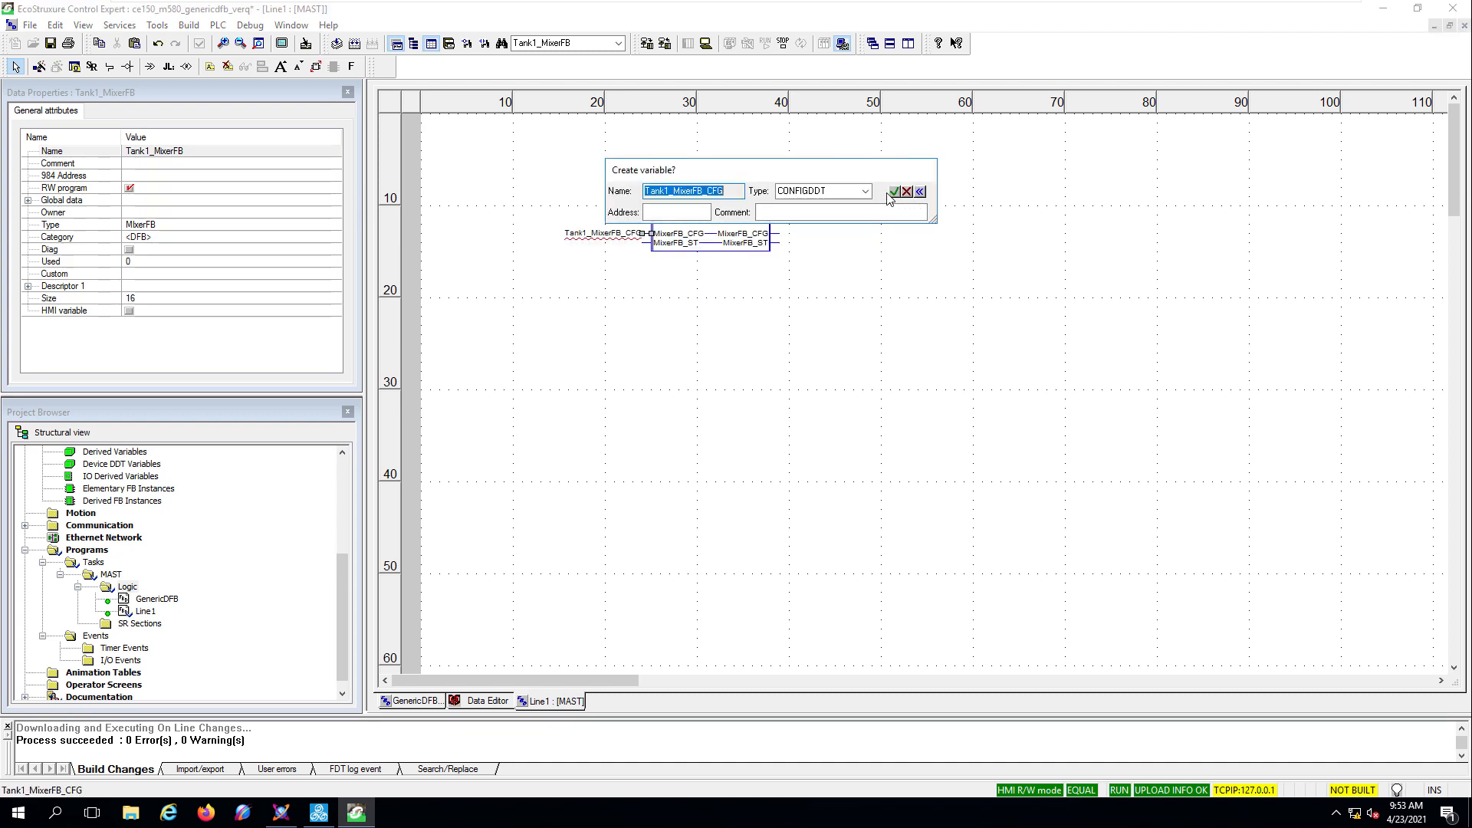
pyautogui.click(894, 192)
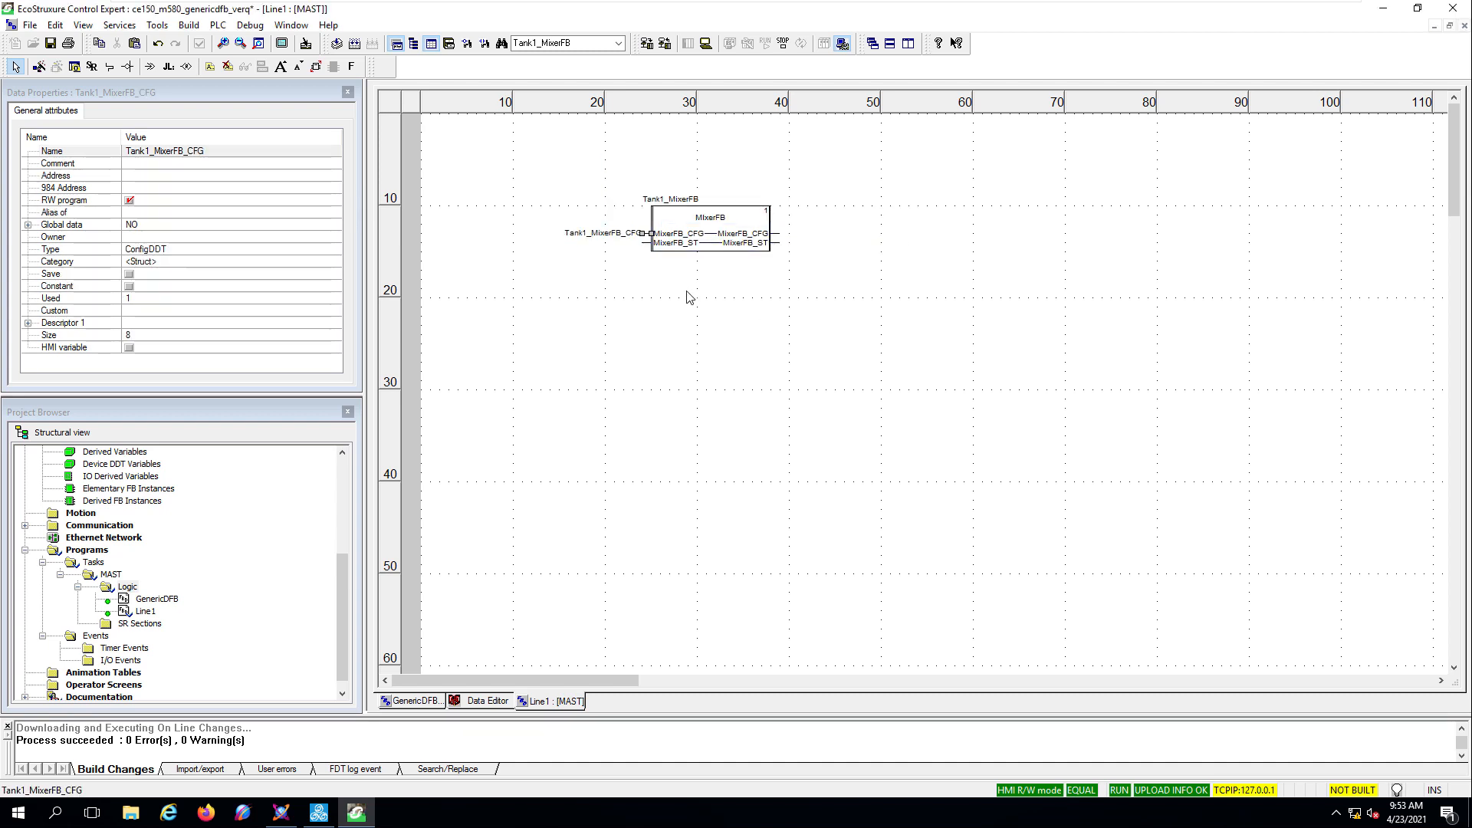
# - Assign a new CounterDDT variable named Tank1_MixerFB_ST to the block's MixerFB_ST input pin
pyautogui.doubleClick(673, 247)
pyautogui.write('Tank1_MixerFB')
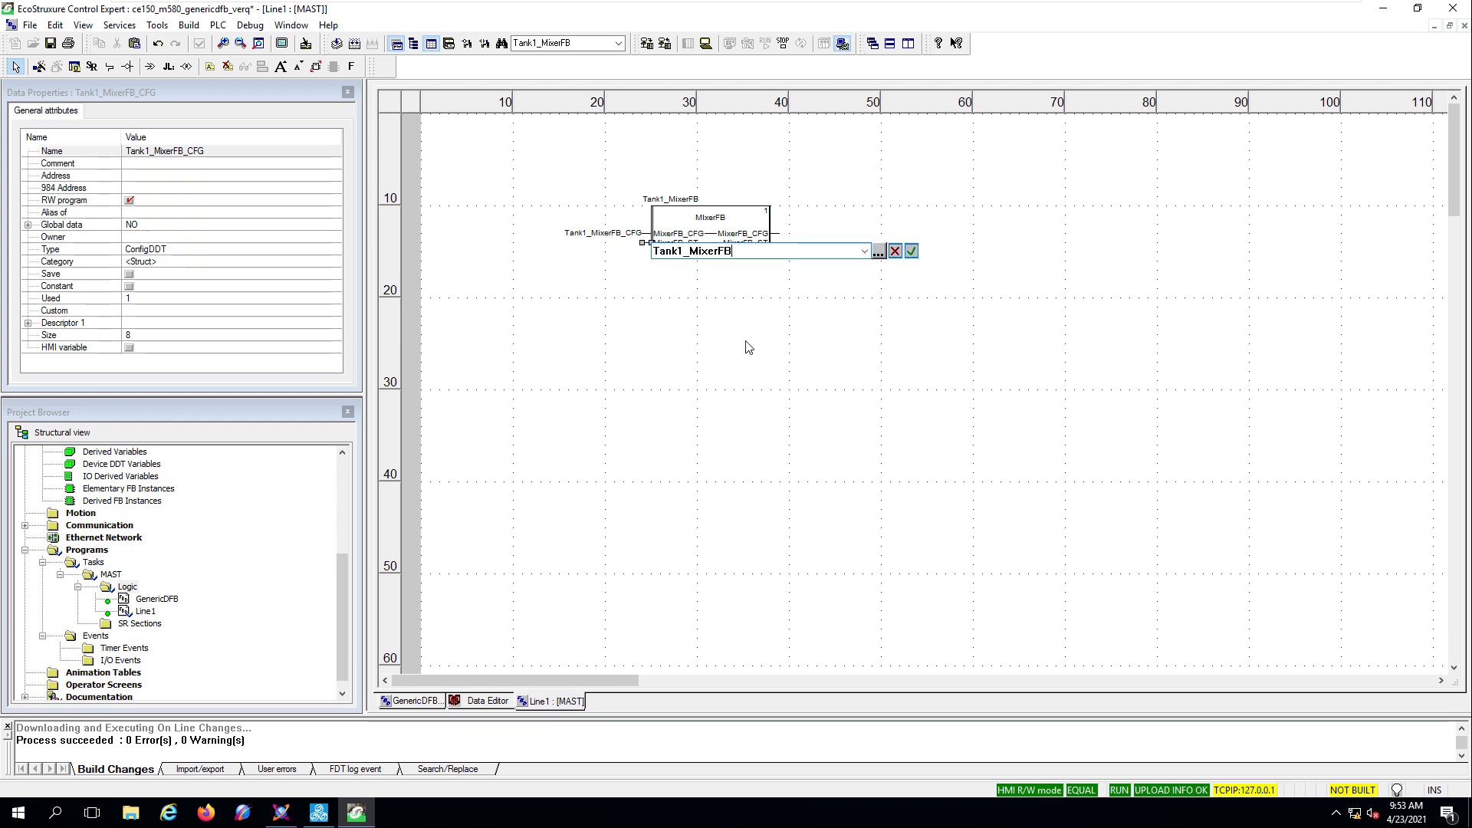
pyautogui.write('_')
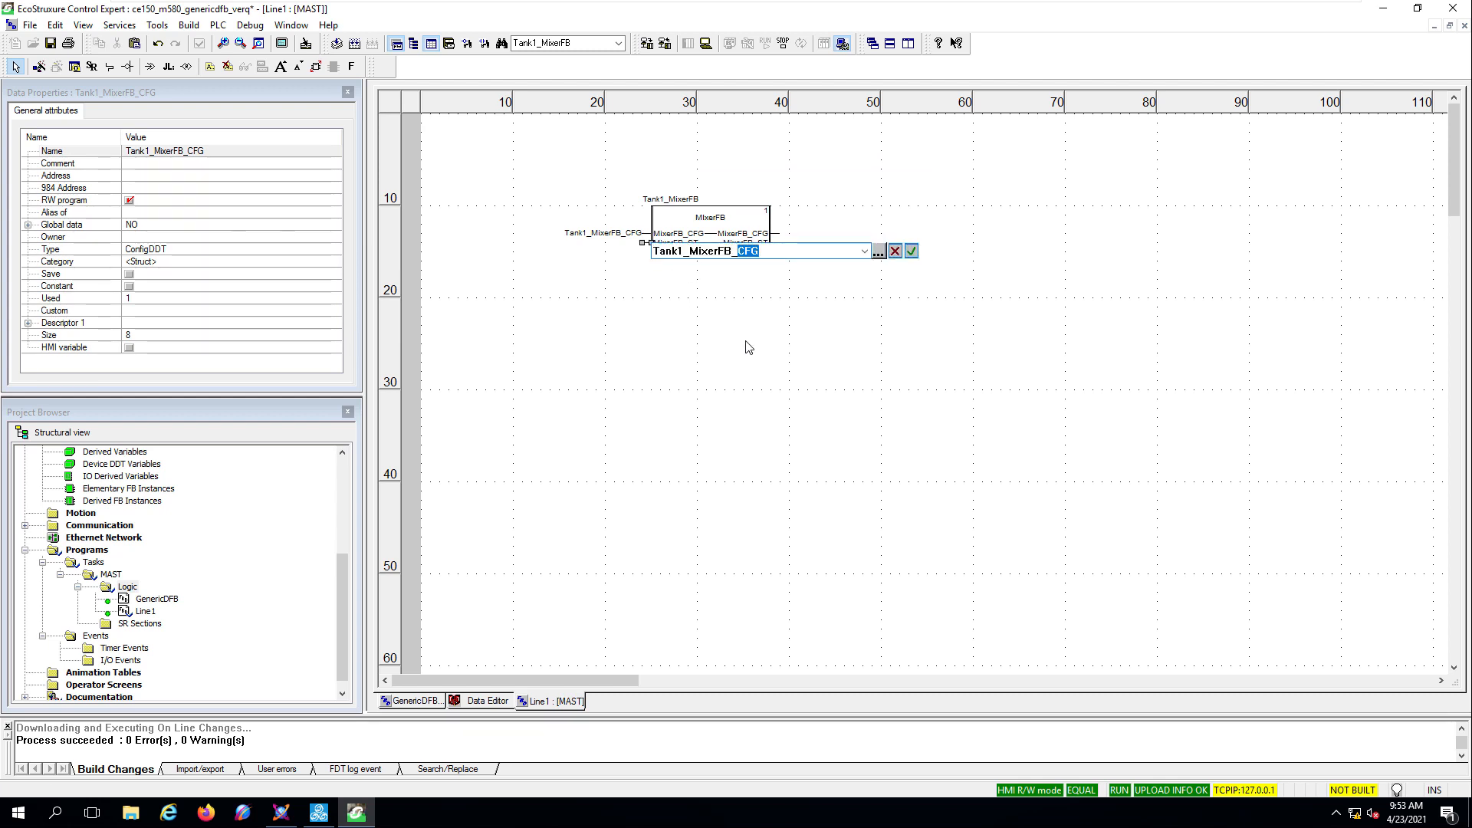
pyautogui.write('ST')
pyautogui.press('Return')
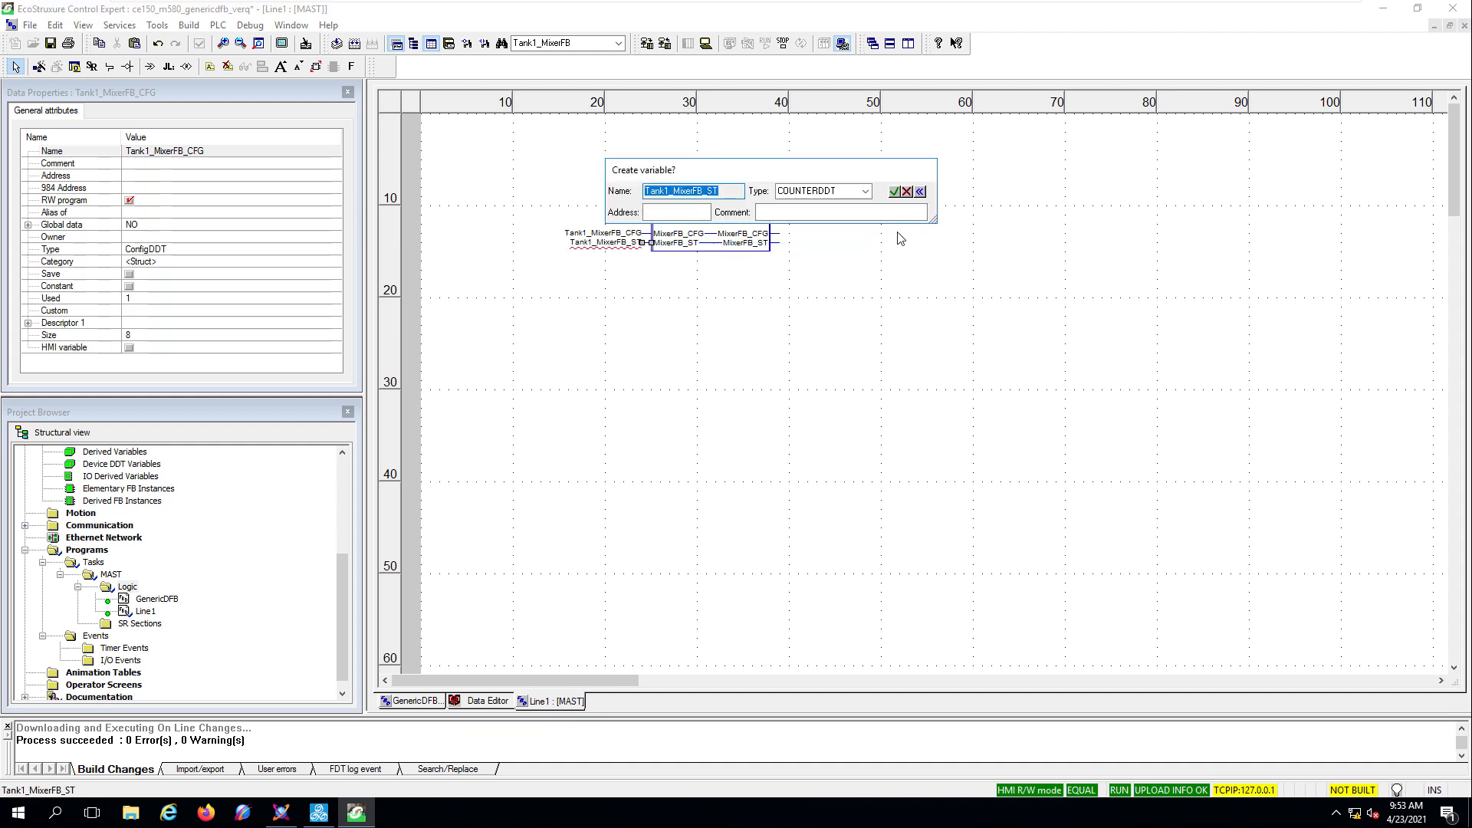
pyautogui.click(894, 191)
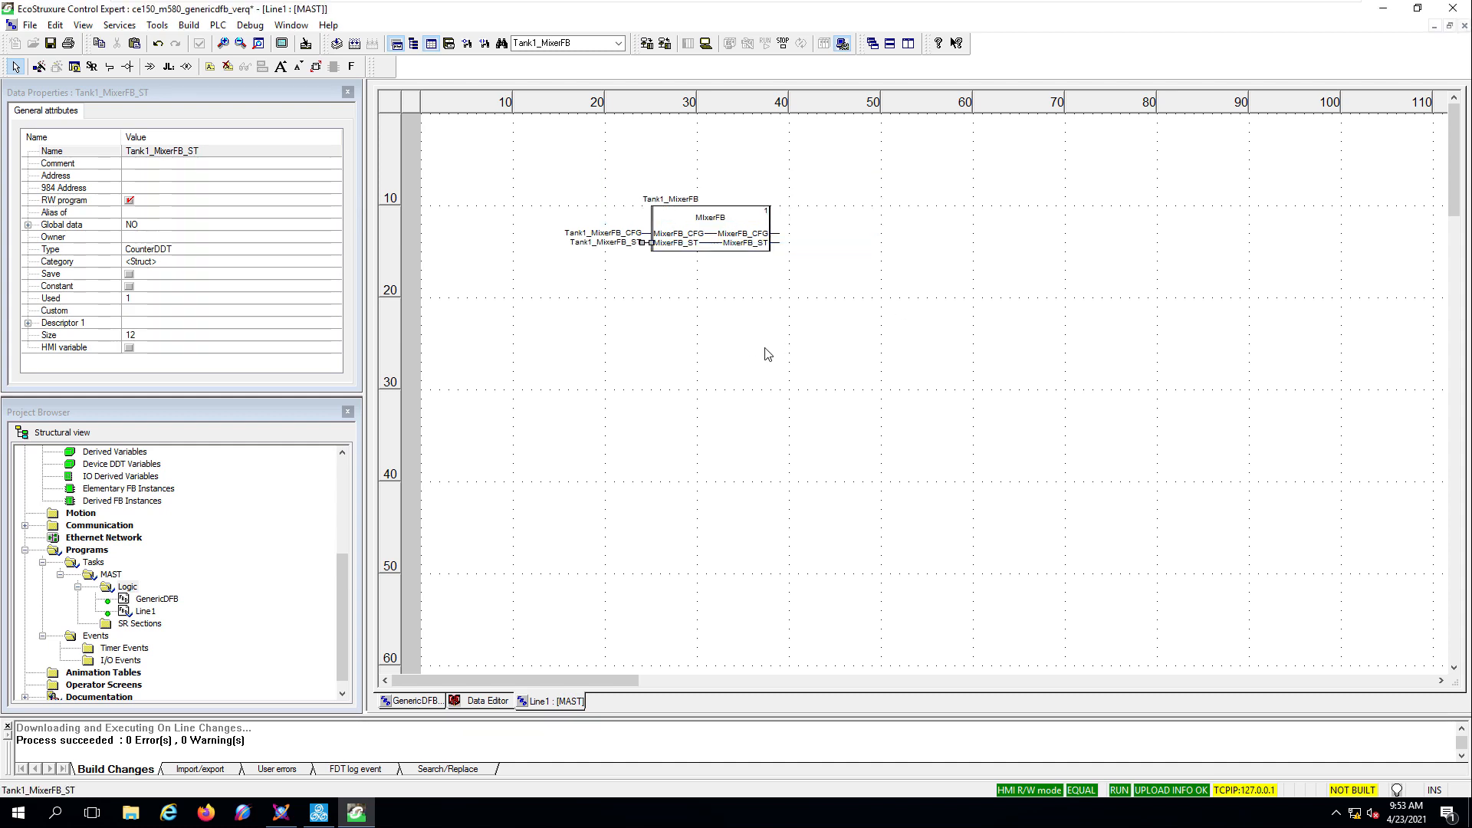
pyautogui.click(665, 296)
# - Enable the HMI variable attribute for Tank1_MixerFB_CFG and Tank1_MixerFB_ST in the Data Editor, authorizing each modification
pyautogui.click(478, 703)
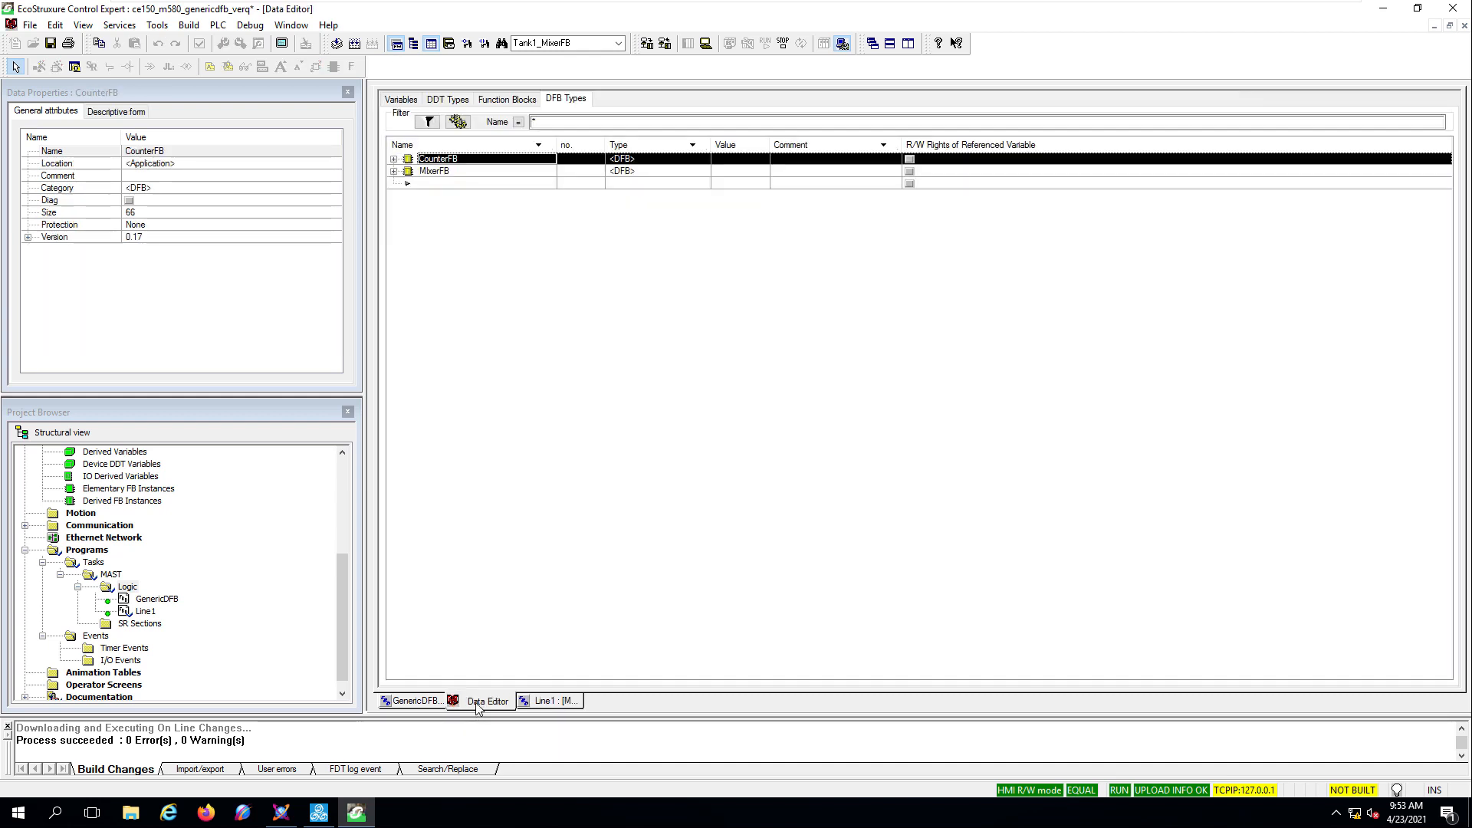
pyautogui.click(401, 100)
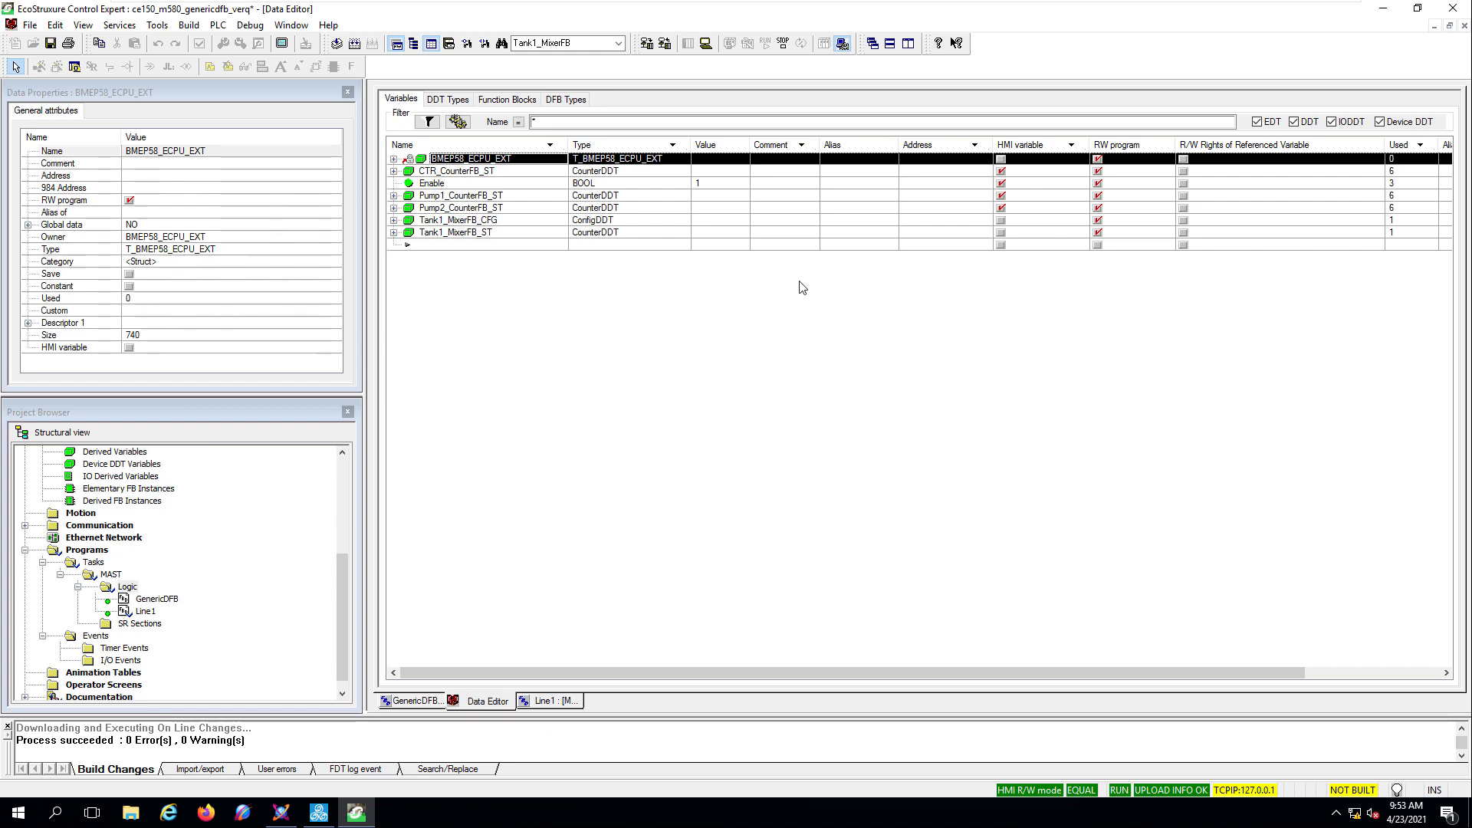
pyautogui.click(471, 223)
pyautogui.click(473, 233)
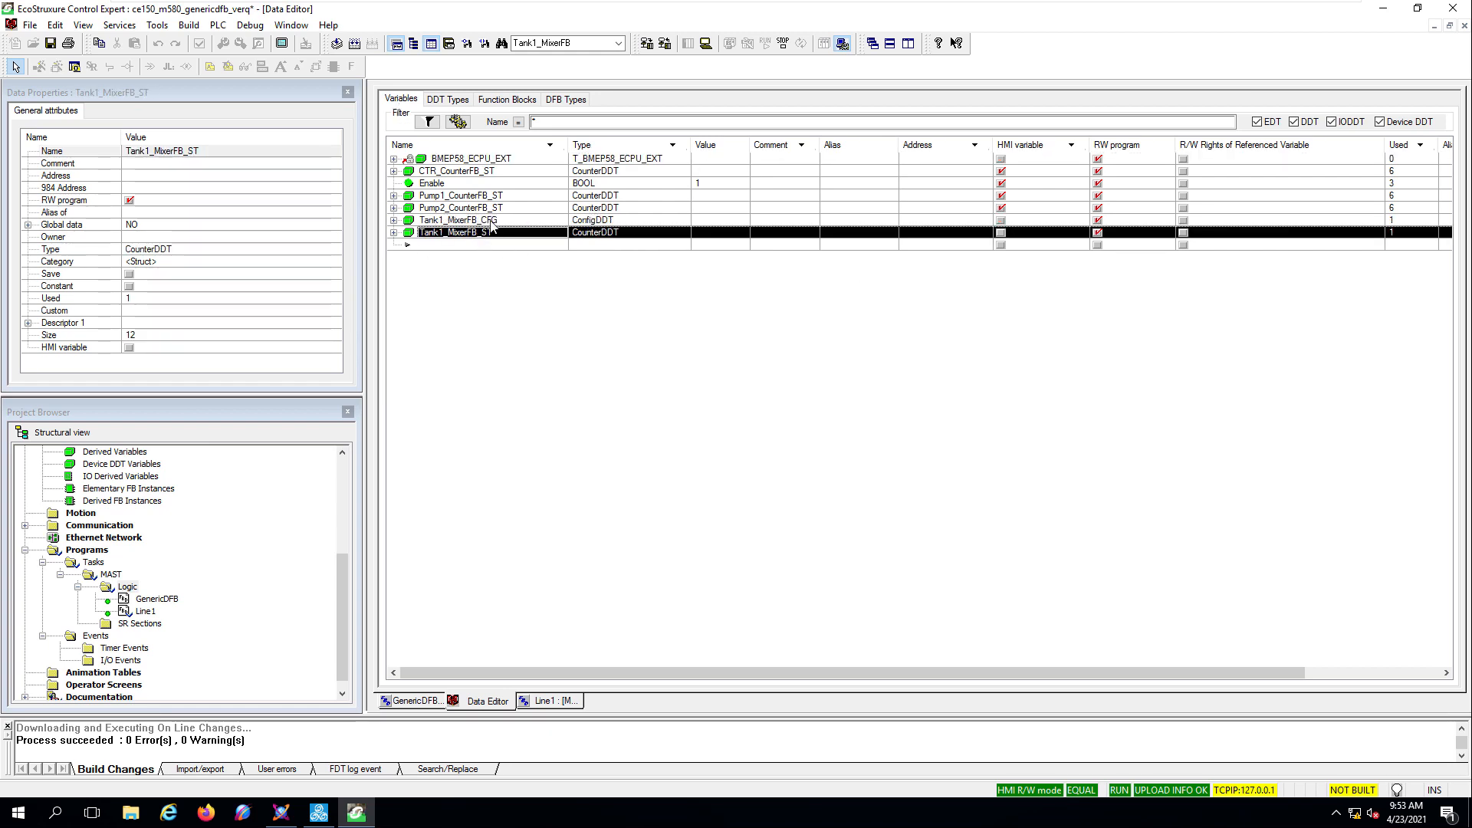
pyautogui.click(495, 222)
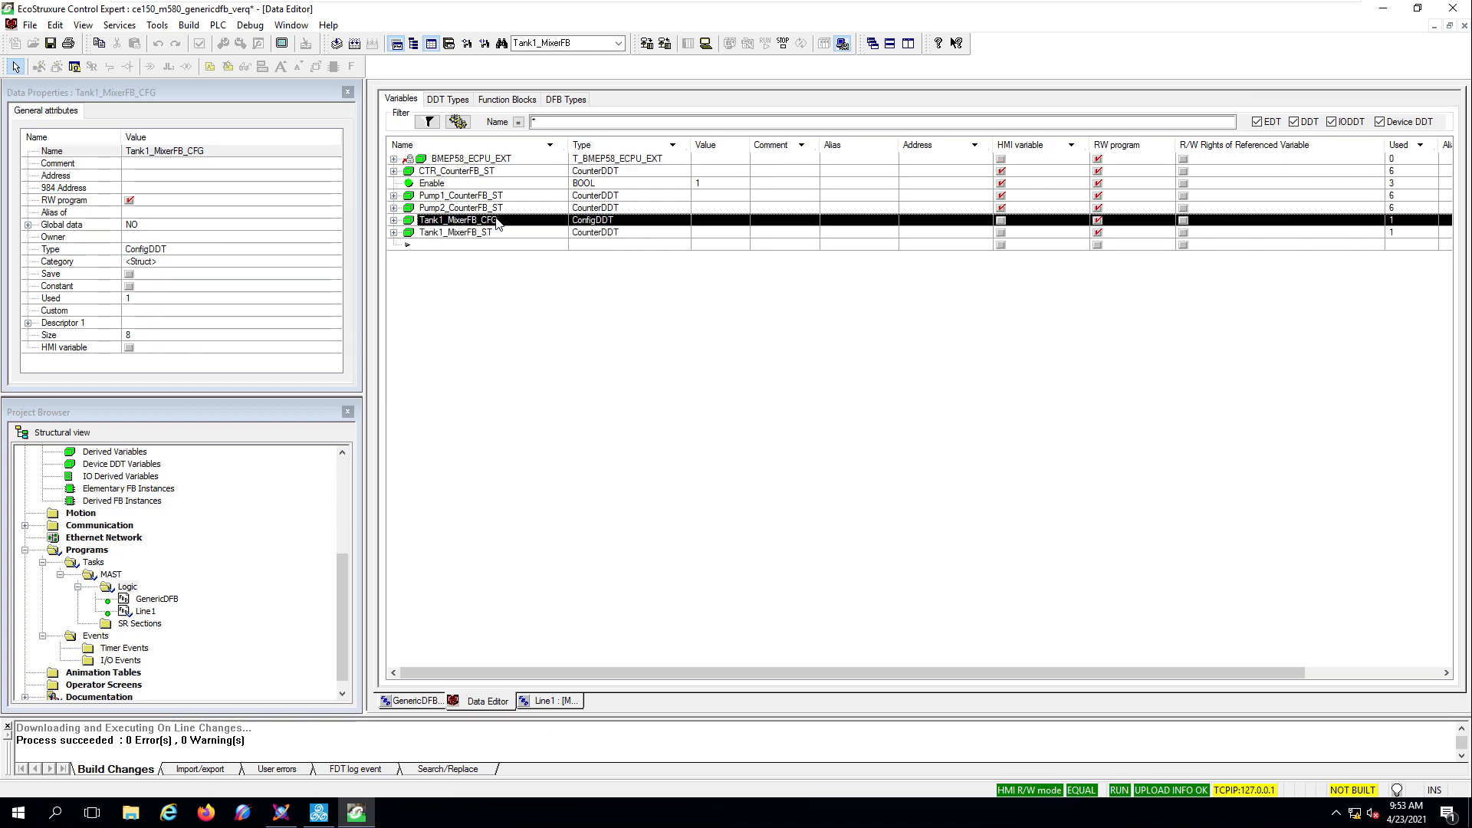
pyautogui.click(1001, 221)
pyautogui.click(1001, 221)
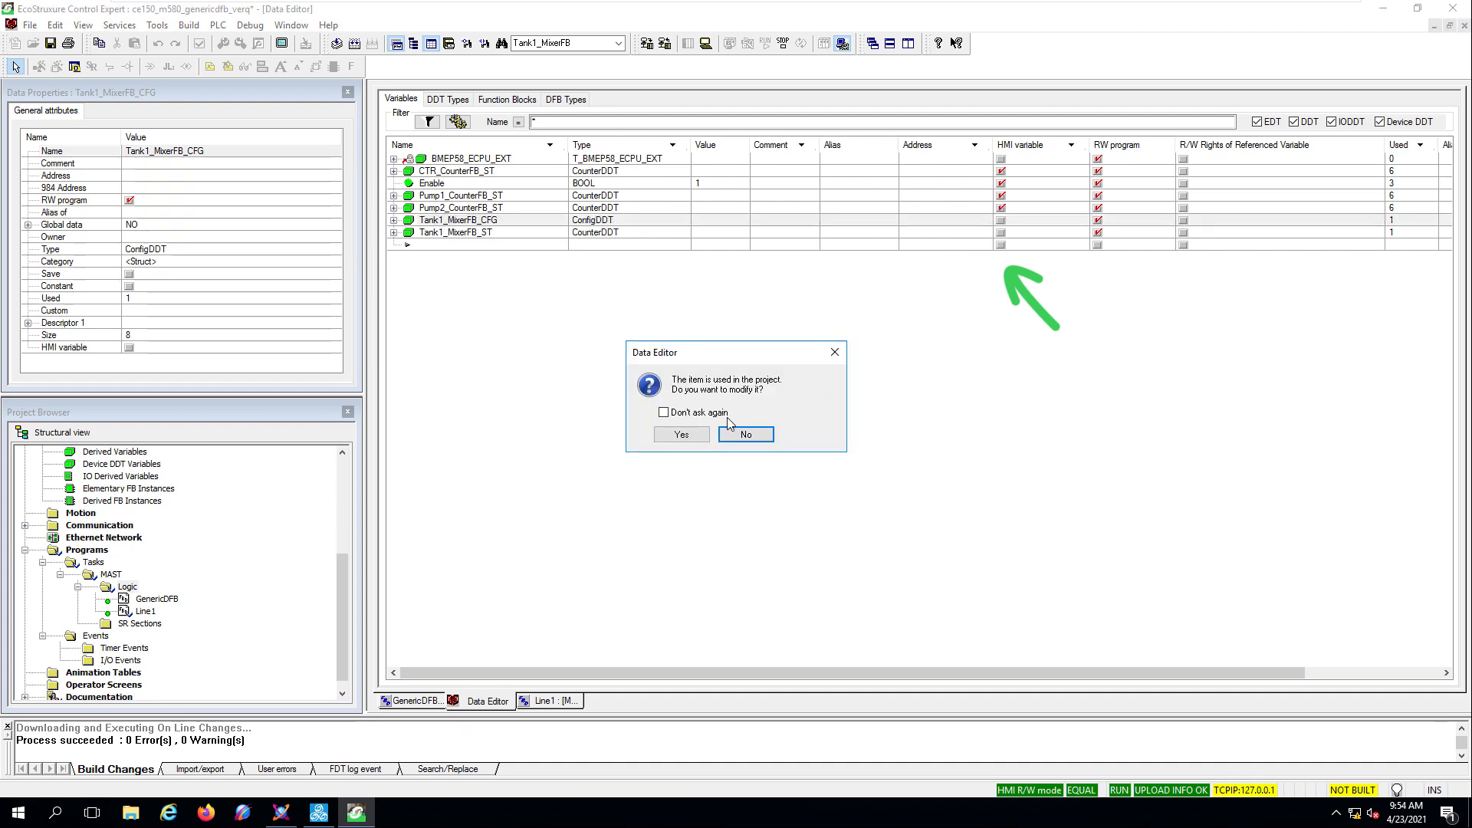
pyautogui.click(681, 436)
pyautogui.click(1001, 234)
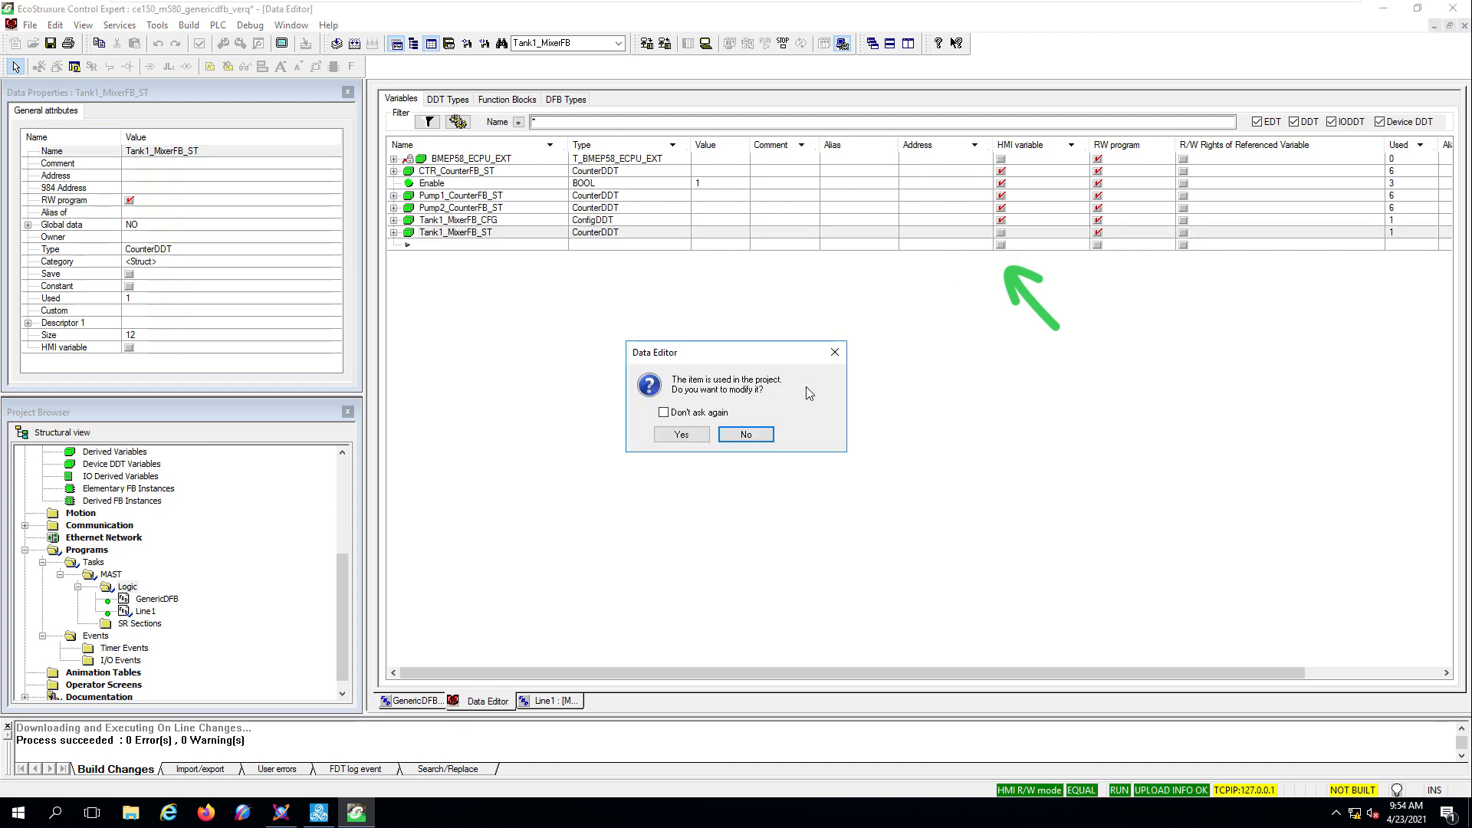
pyautogui.click(684, 435)
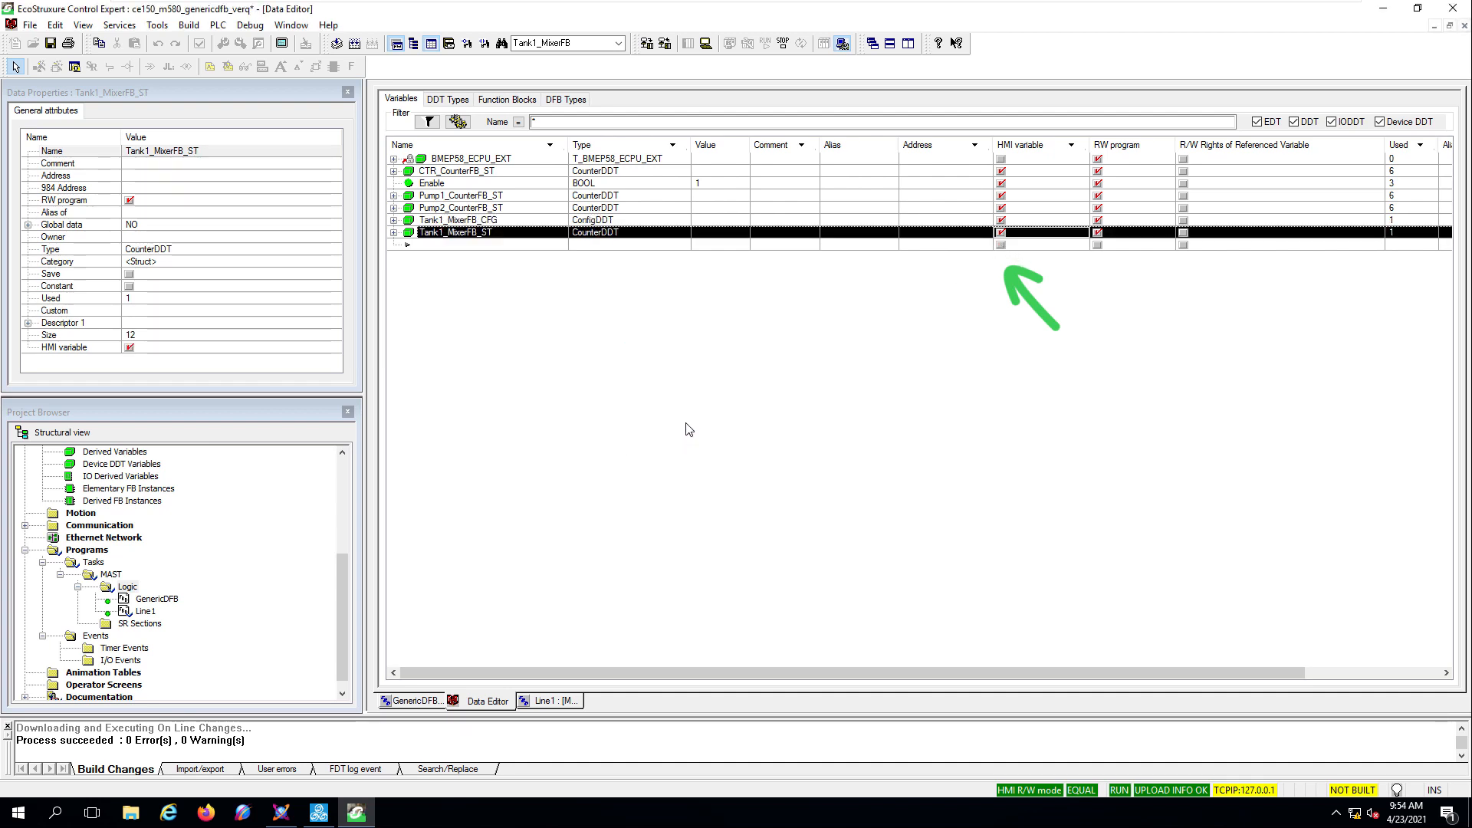
# - Build the project changes, including the modified section Line1
pyautogui.click(189, 26)
pyautogui.click(199, 81)
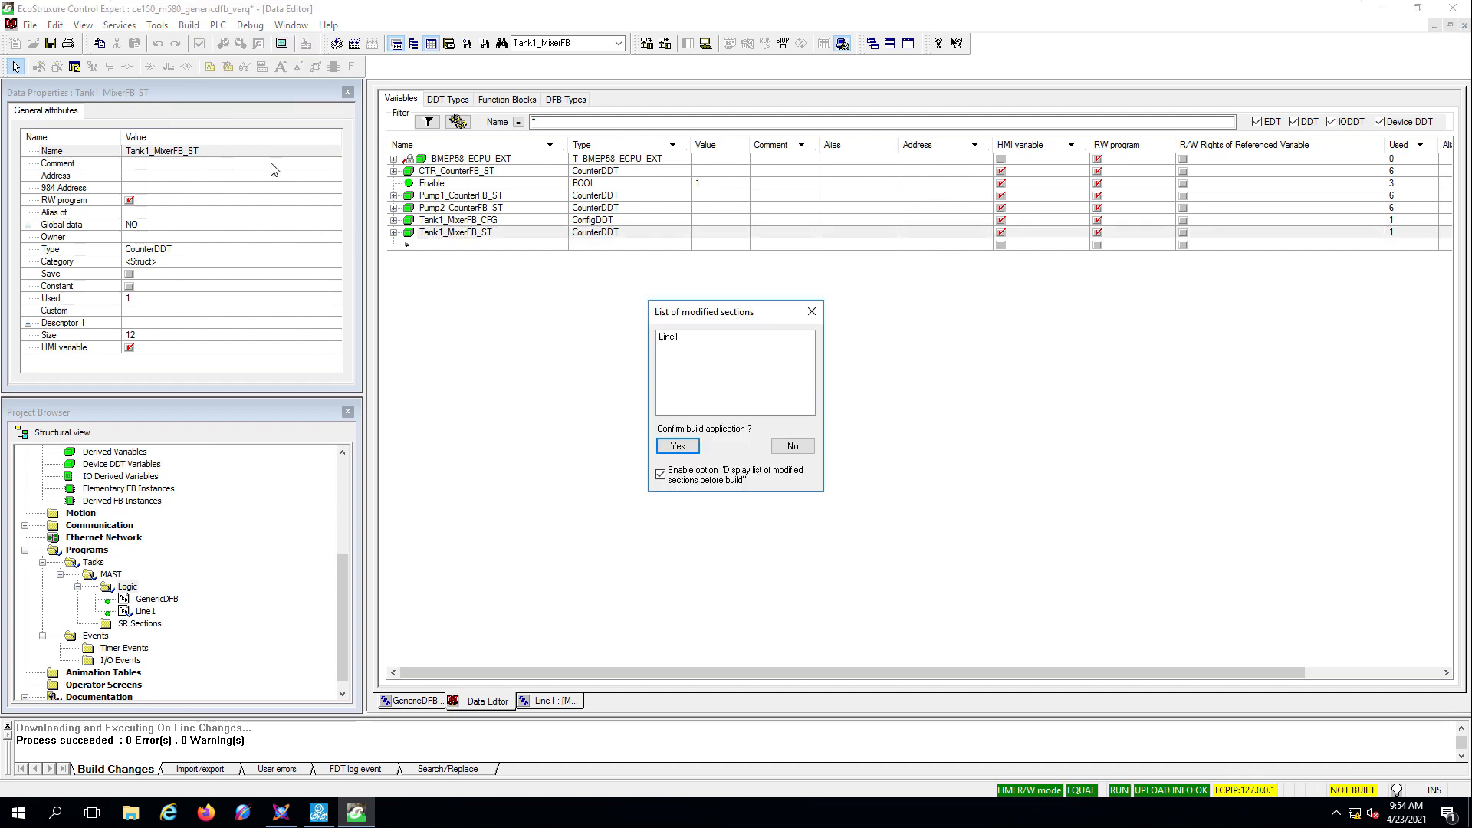
pyautogui.click(675, 447)
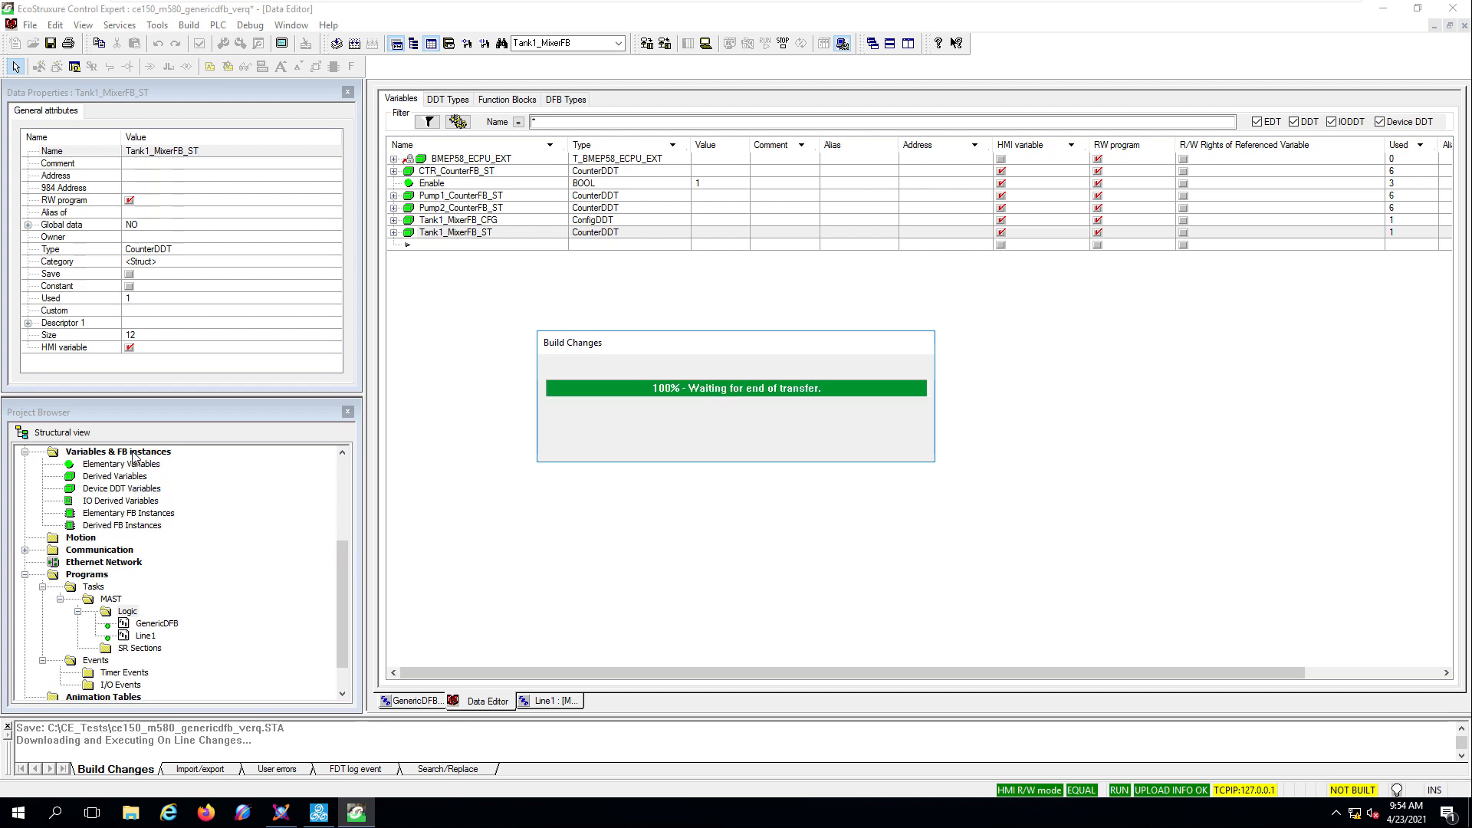
# - Export the project's variables with DDT and DFB to the existing Variables XSY file in CE_Tests, overwriting it
pyautogui.rightClick(133, 454)
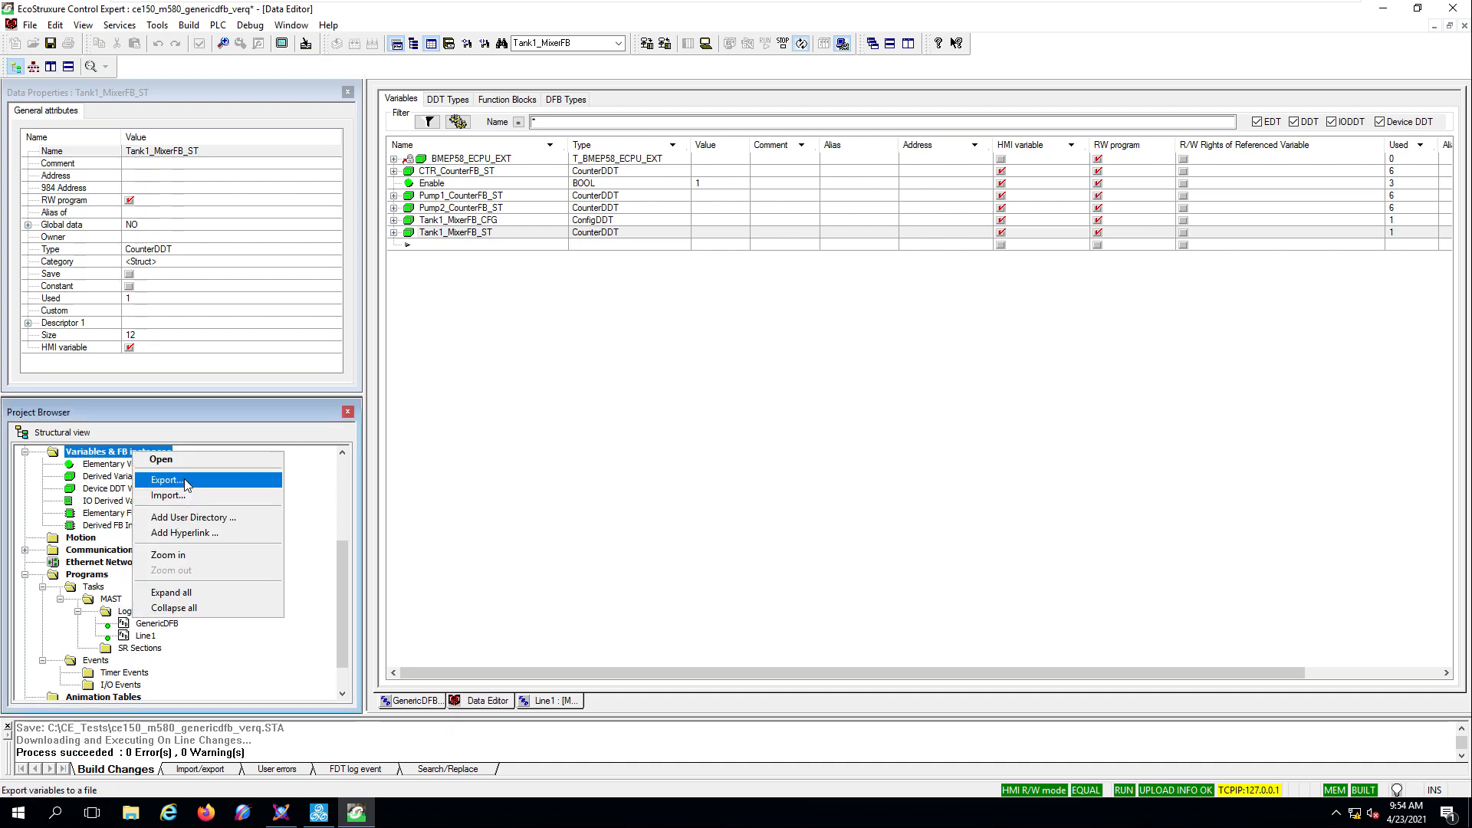
pyautogui.click(166, 480)
pyautogui.click(479, 254)
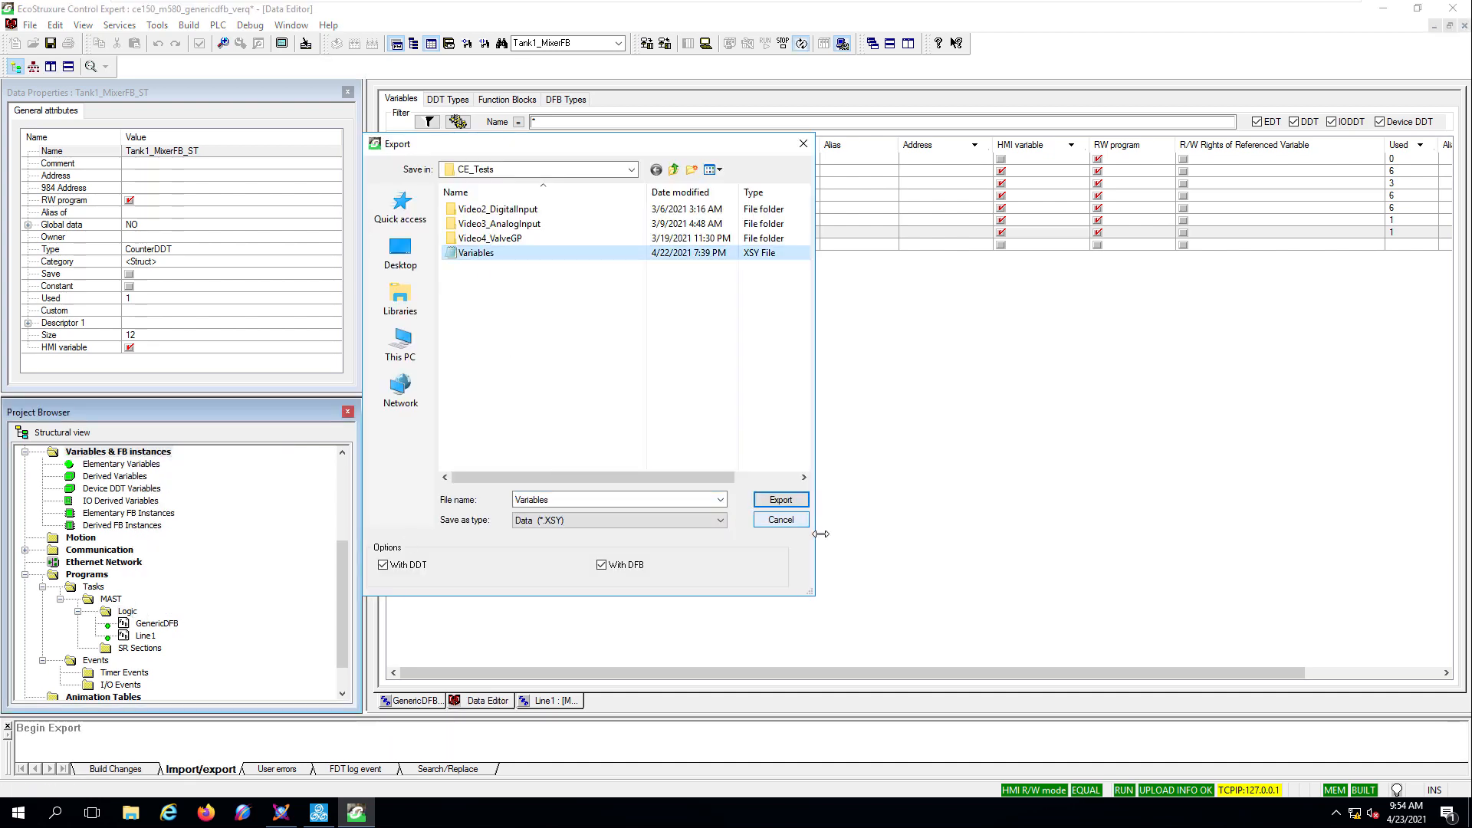
pyautogui.click(780, 499)
pyautogui.click(765, 408)
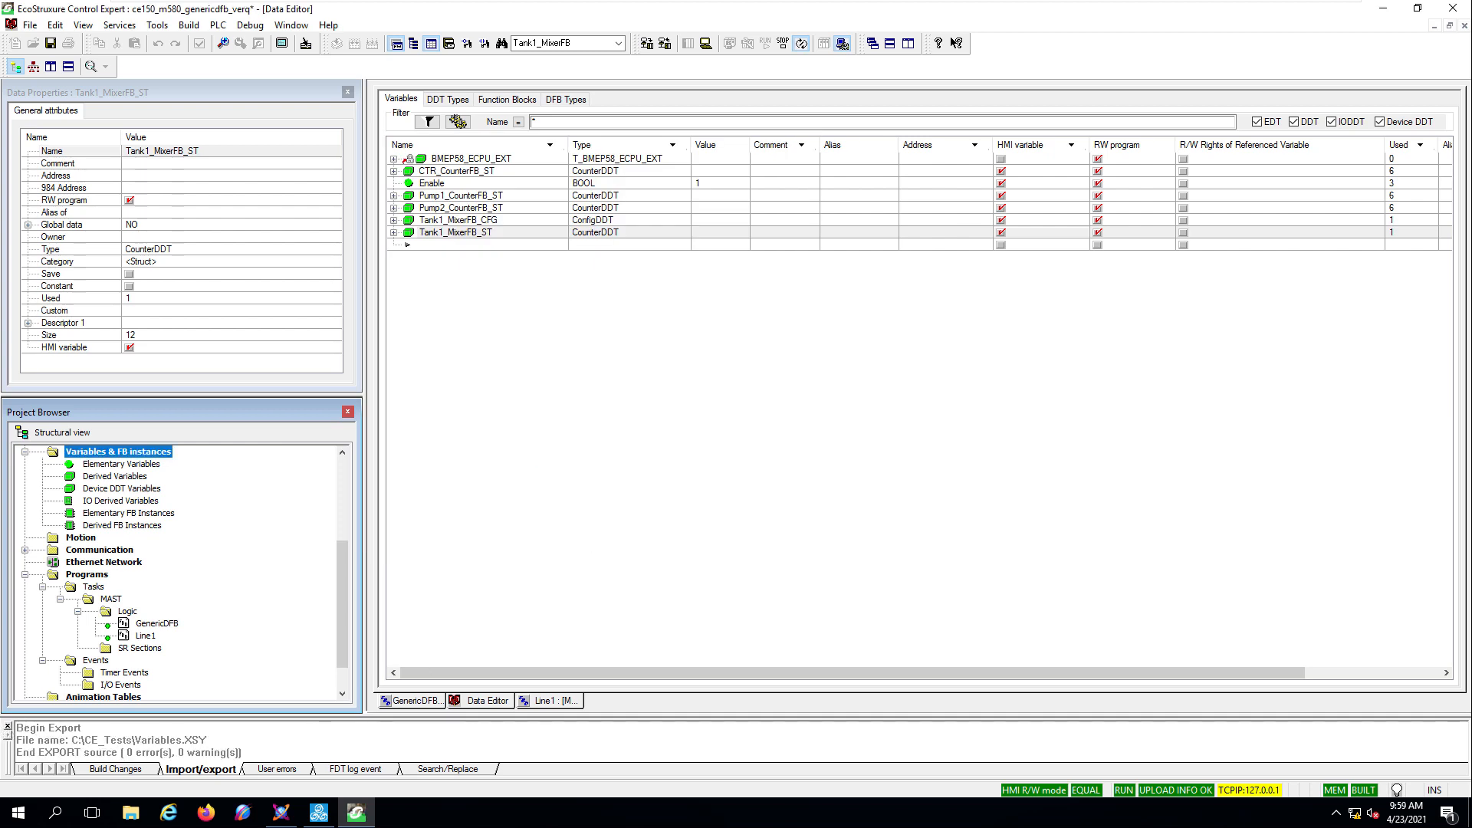
# - Initialize a new animation table from the Tank1_MixerFB block and expand its Tank1_MixerFB_CFG and Tank1_MixerFB_ST structures
pyautogui.click(540, 703)
pyautogui.click(671, 217)
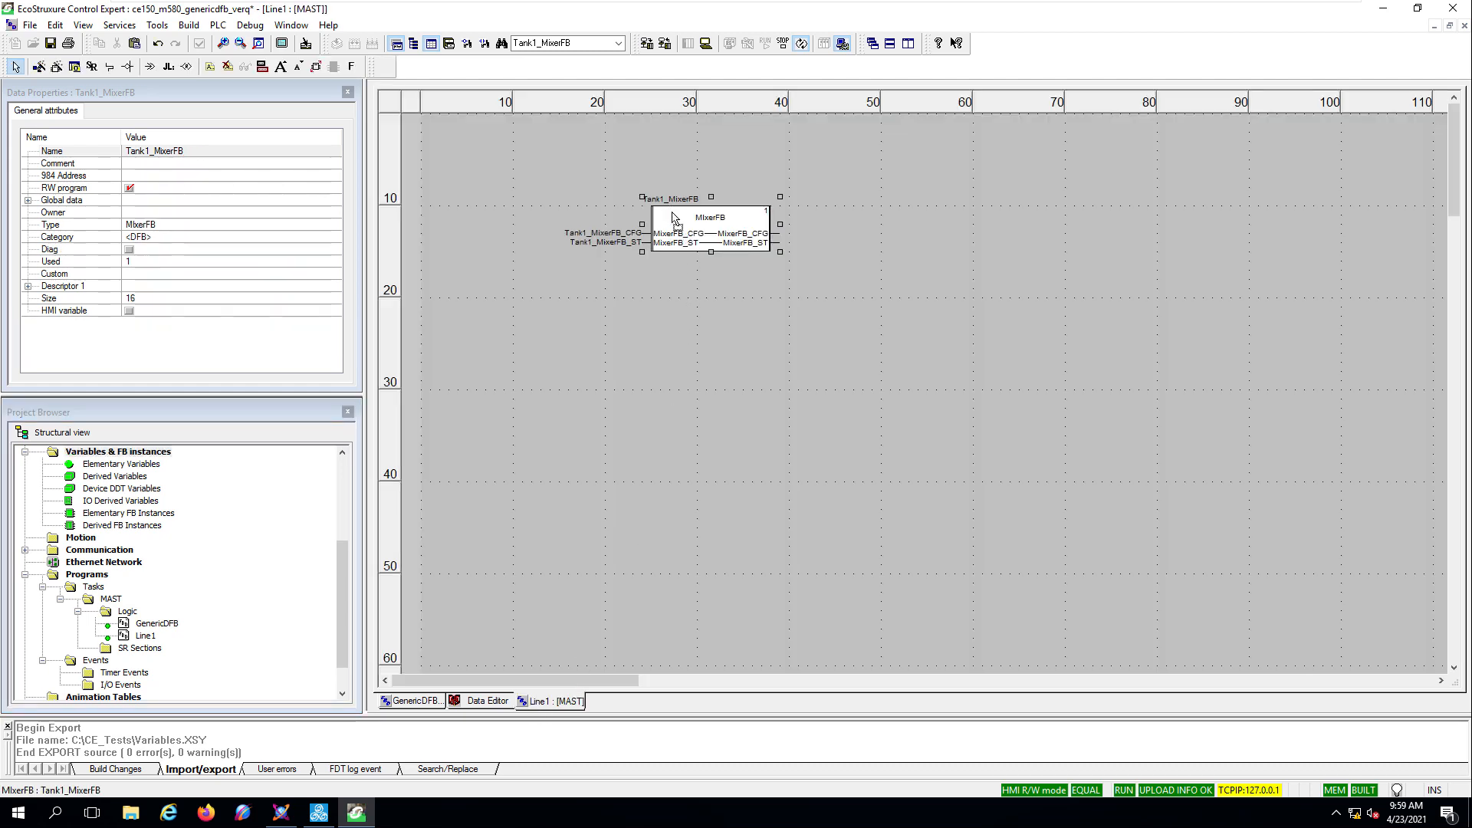
pyautogui.rightClick(674, 216)
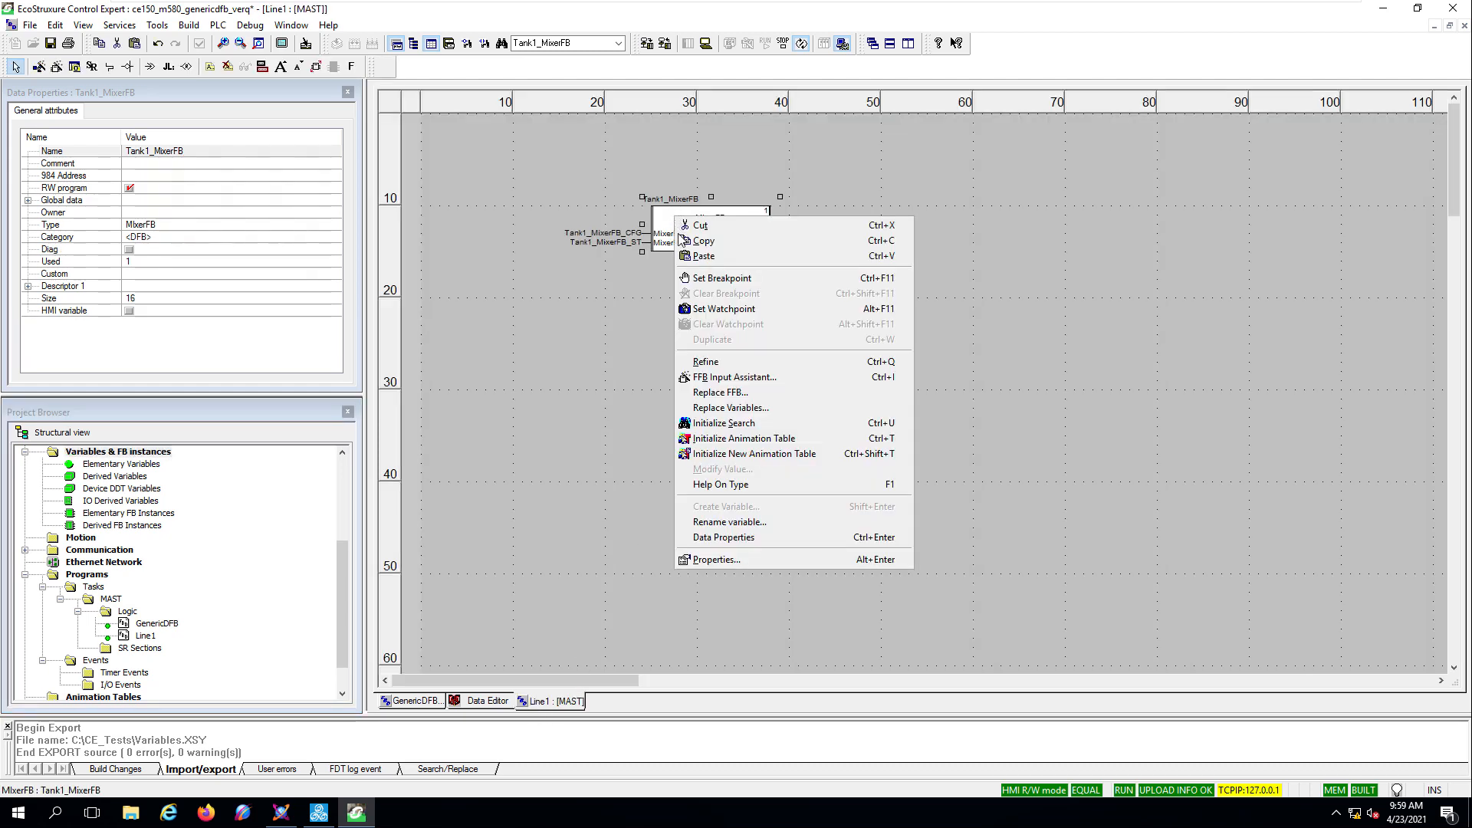
pyautogui.click(755, 453)
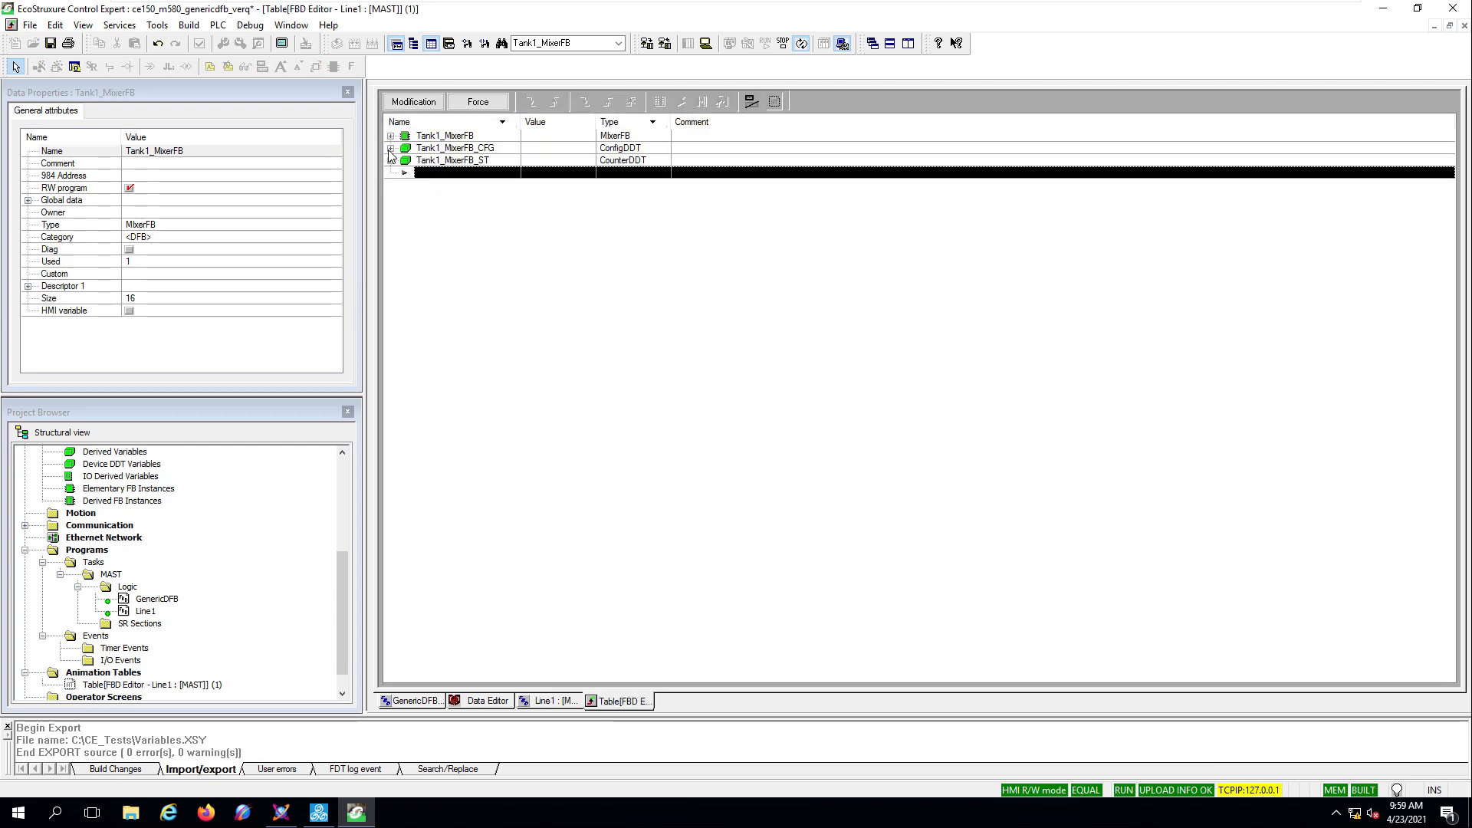
pyautogui.click(391, 148)
pyautogui.click(390, 185)
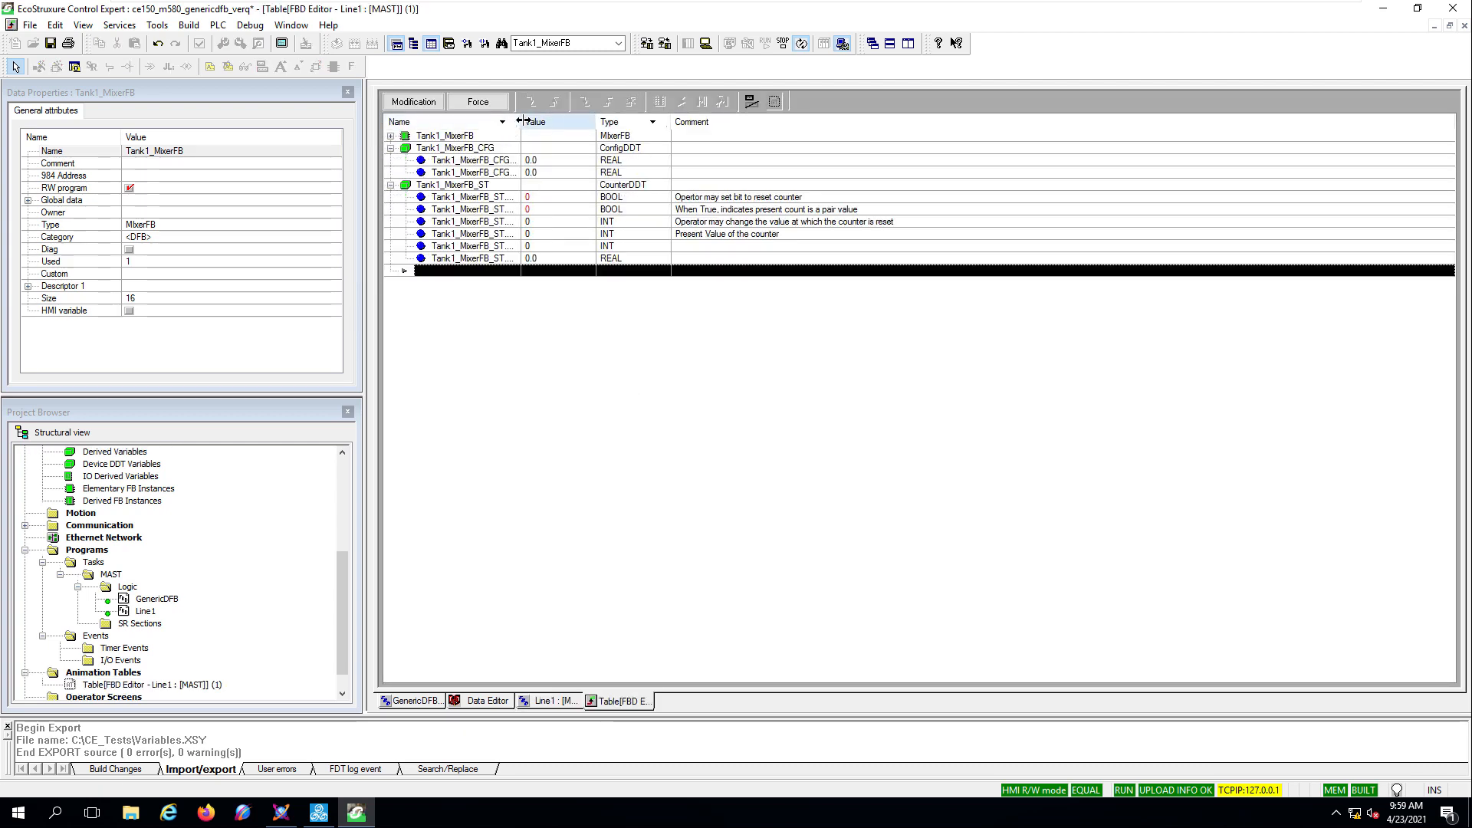
# - Widen the animation table's Name column, enable value modification, and set Tank1_MixerFB_CFG.TempMin to 5 and TempMax to 100
pyautogui.moveTo(521, 122); pyautogui.dragTo(634, 123)
pyautogui.click(443, 102)
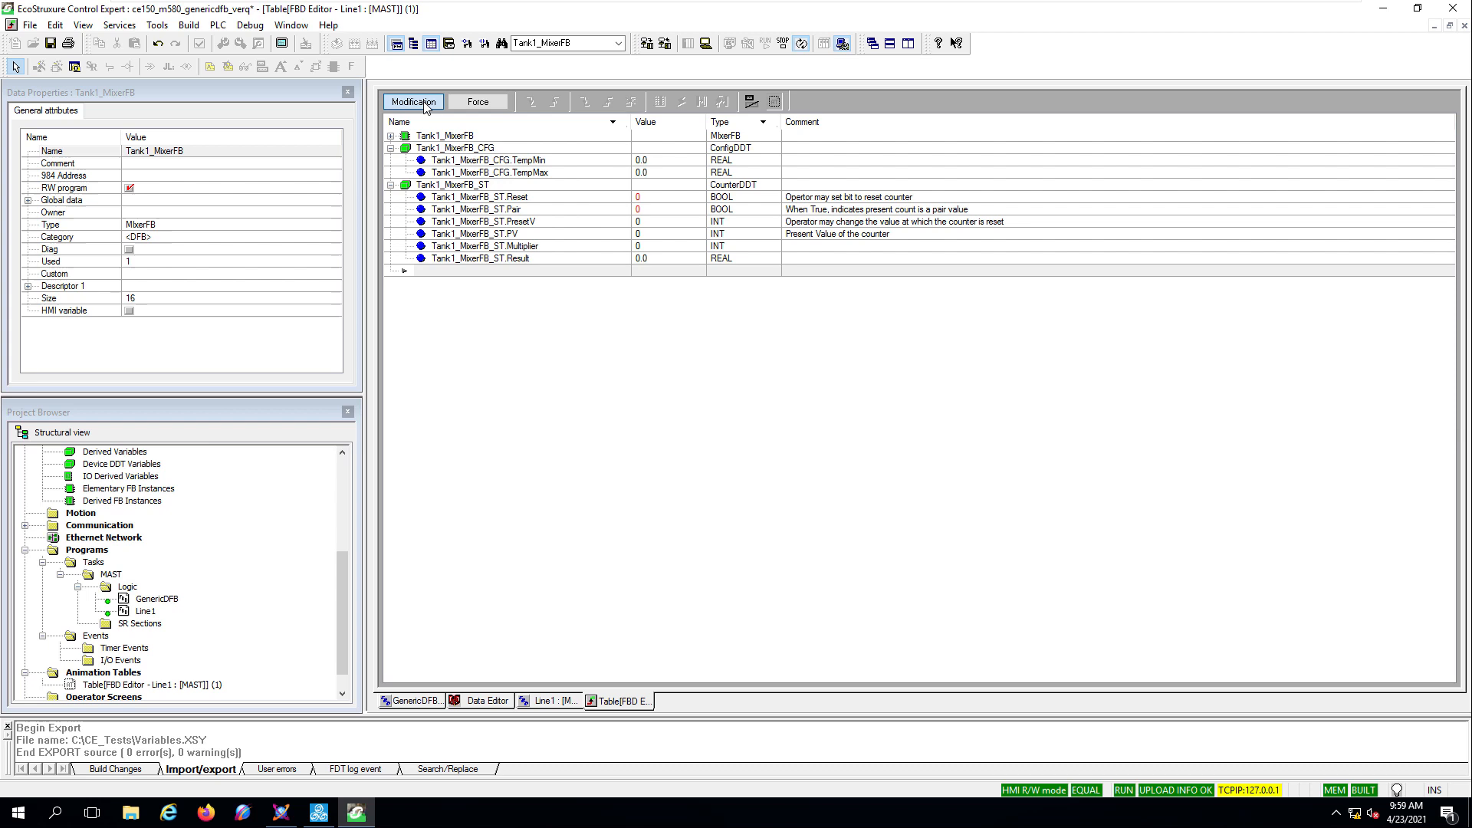
pyautogui.click(668, 163)
pyautogui.click(669, 161)
pyautogui.write('5')
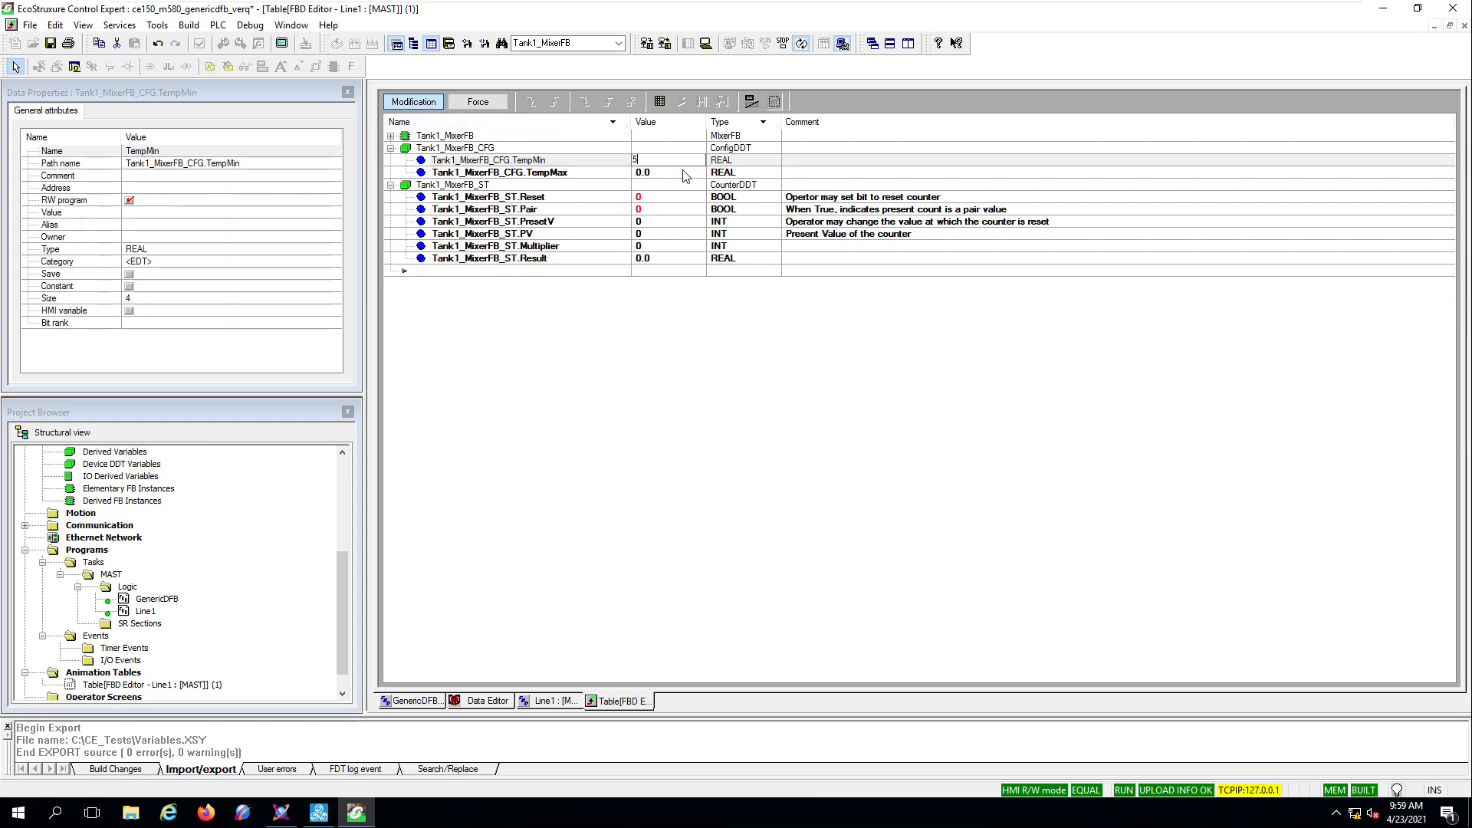
pyautogui.press('Return')
pyautogui.click(679, 173)
pyautogui.click(679, 173)
pyautogui.write('100')
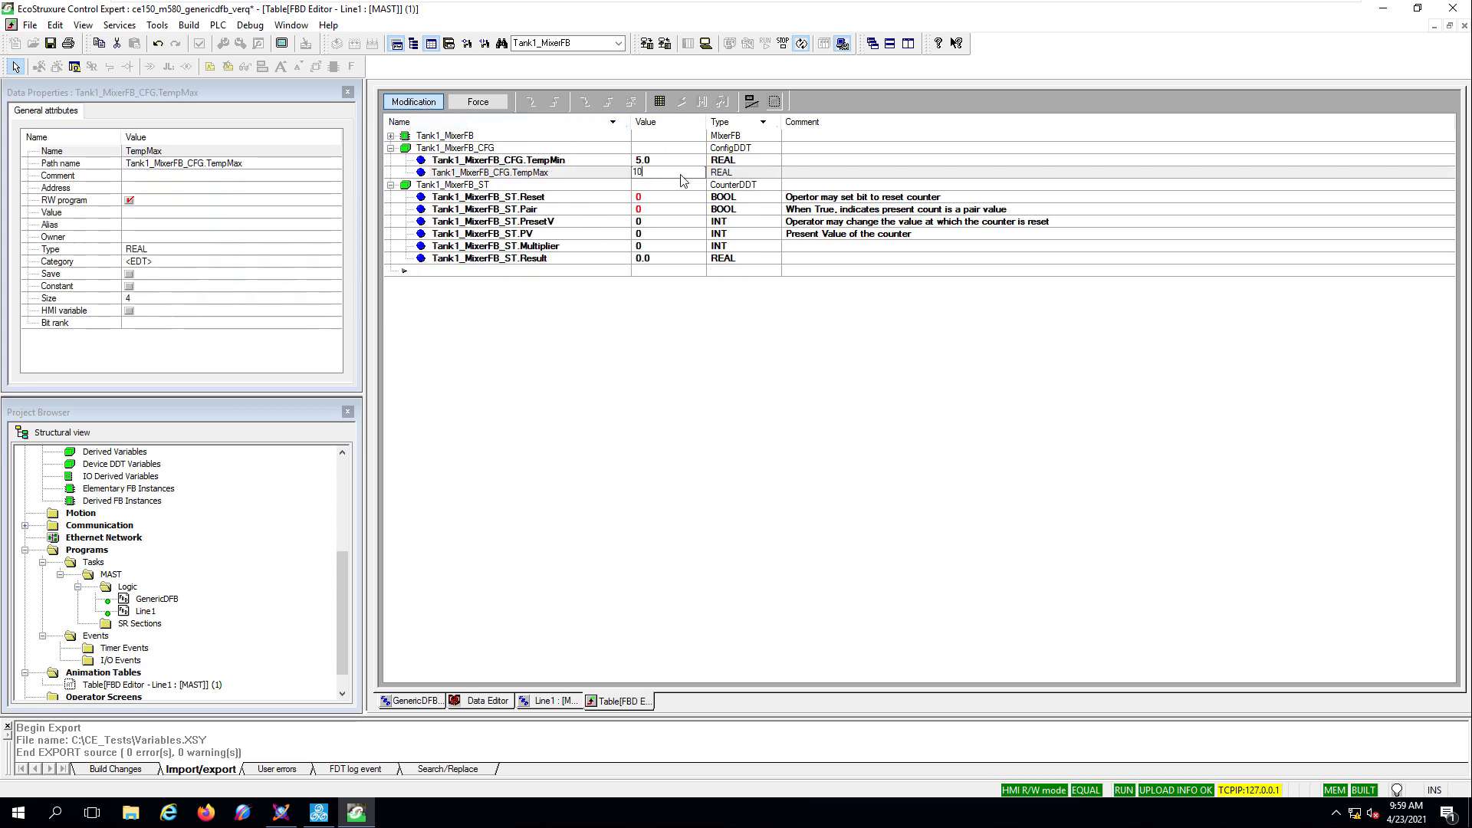
pyautogui.press('Return')
# - Set Tank1_MixerFB_ST.PresetV to 75 and Tank1_MixerFB_ST.PV to 60 in the animation table
pyautogui.click(645, 222)
pyautogui.click(646, 222)
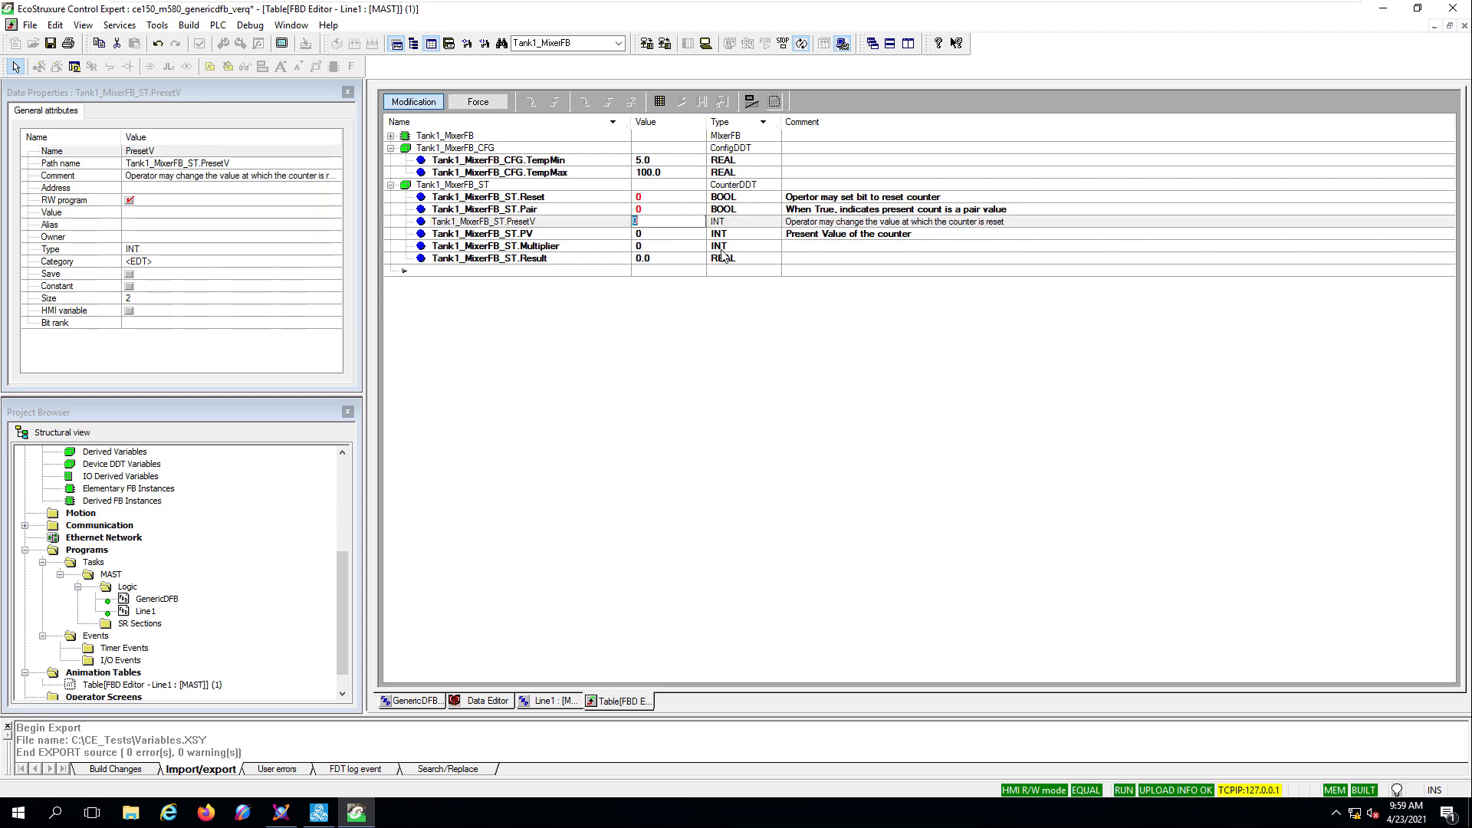
pyautogui.press('Return')
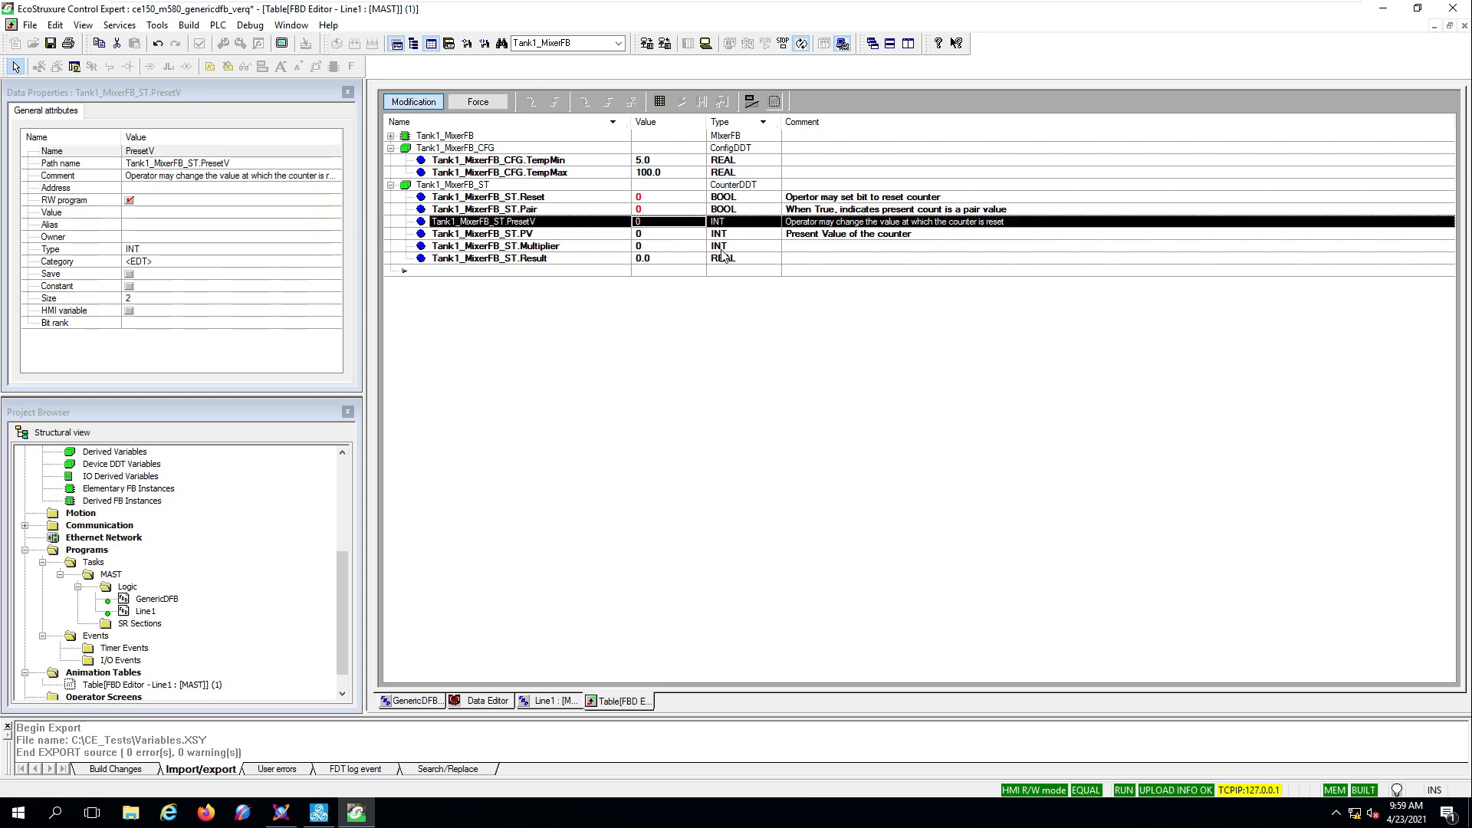
pyautogui.click(656, 235)
pyautogui.click(656, 235)
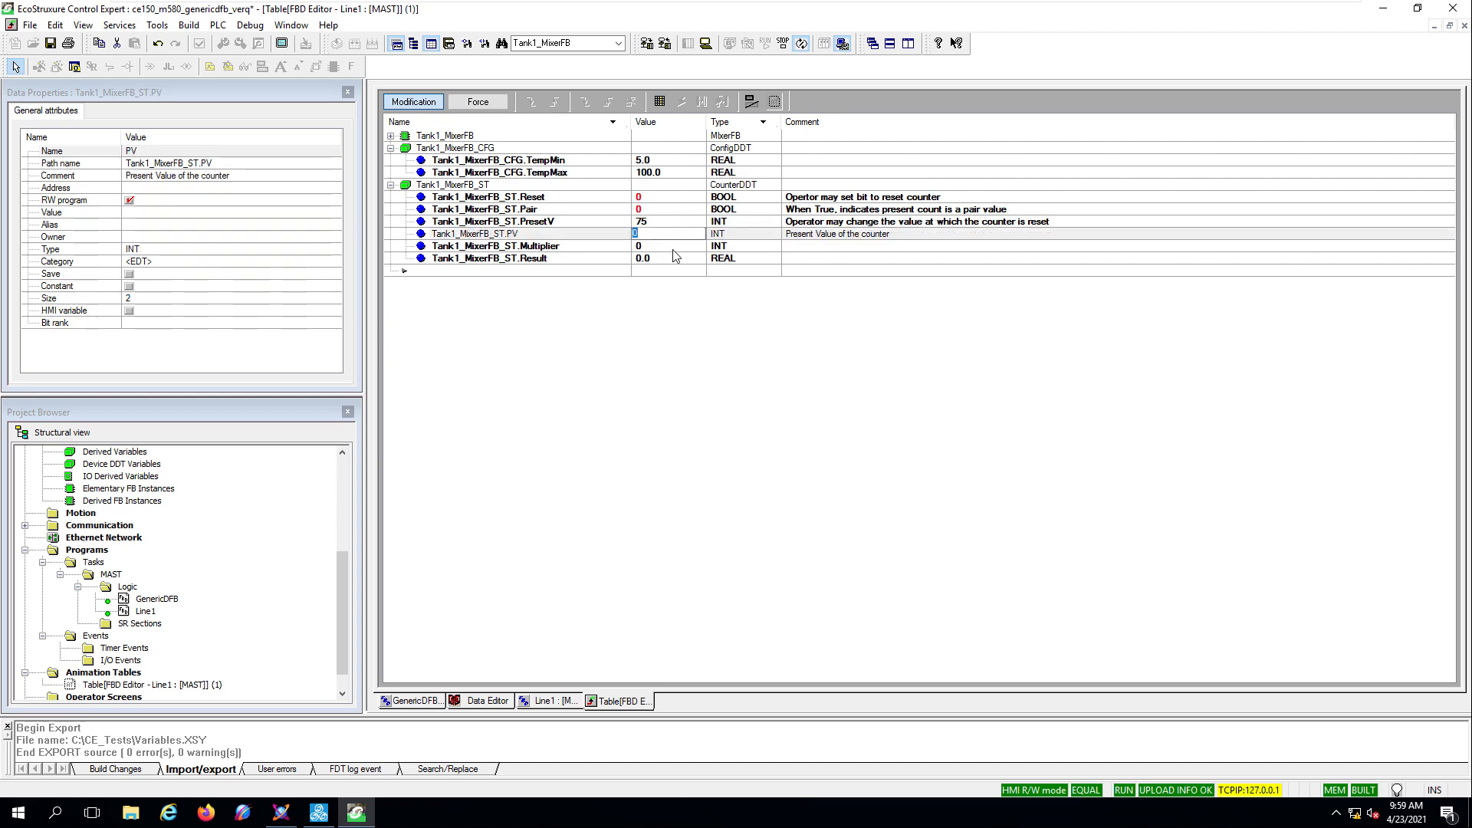
pyautogui.write('60')
pyautogui.press('Return')
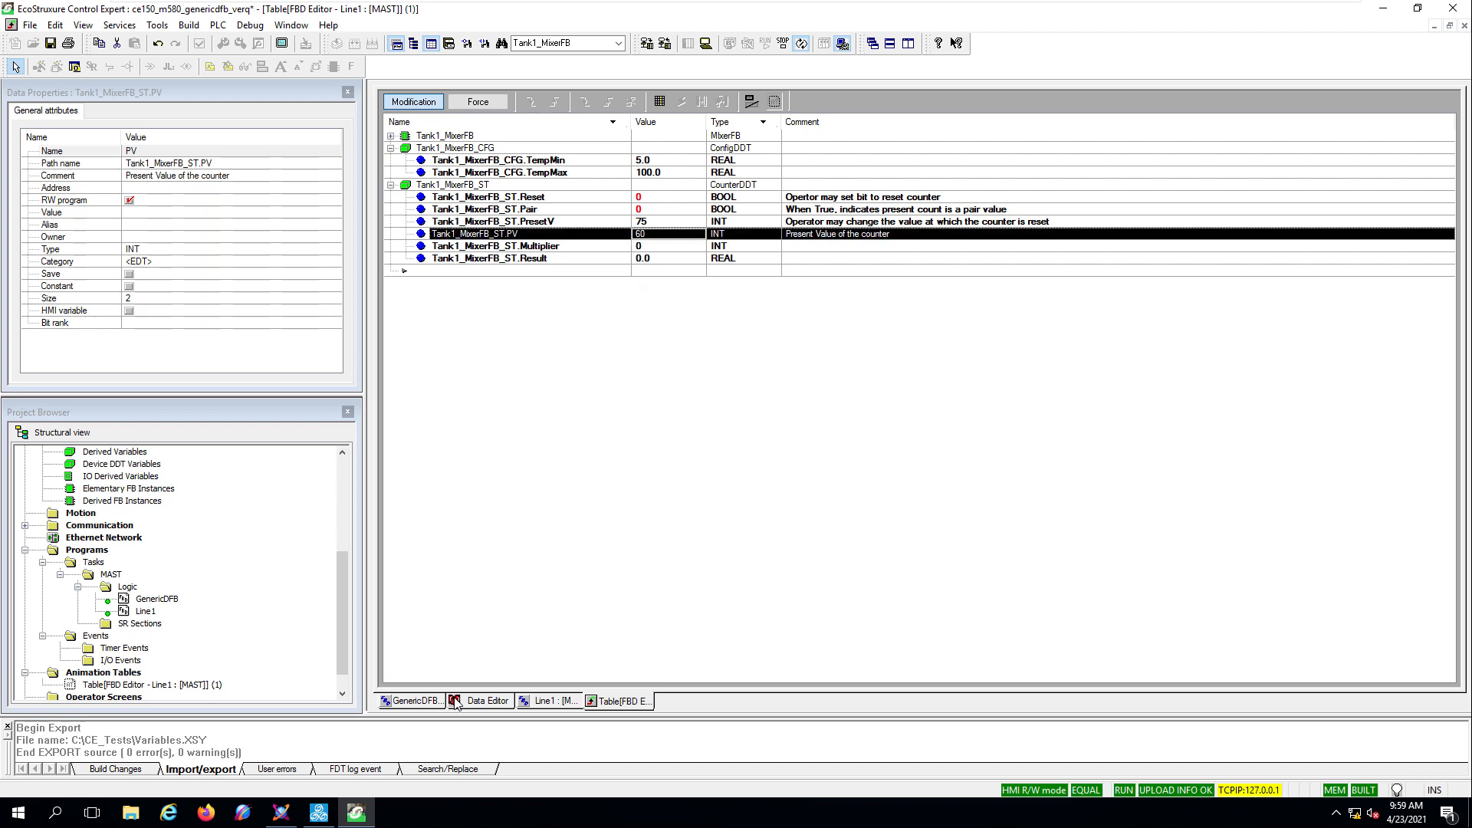
# - Switch to ArchestrA IDE and create a derived template from $UserDefined named $MixerDB
pyautogui.click(281, 812)
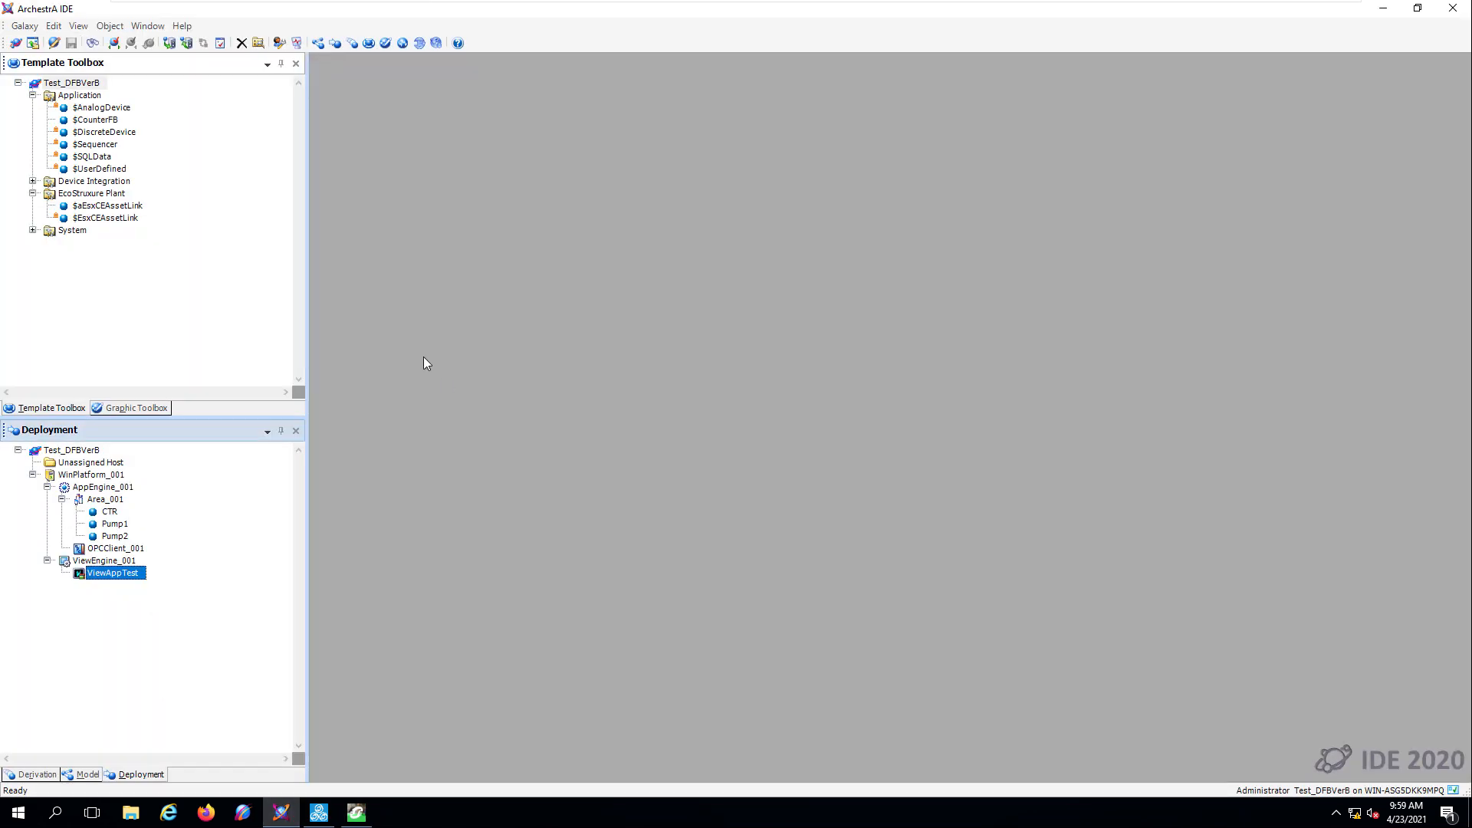
pyautogui.click(100, 169)
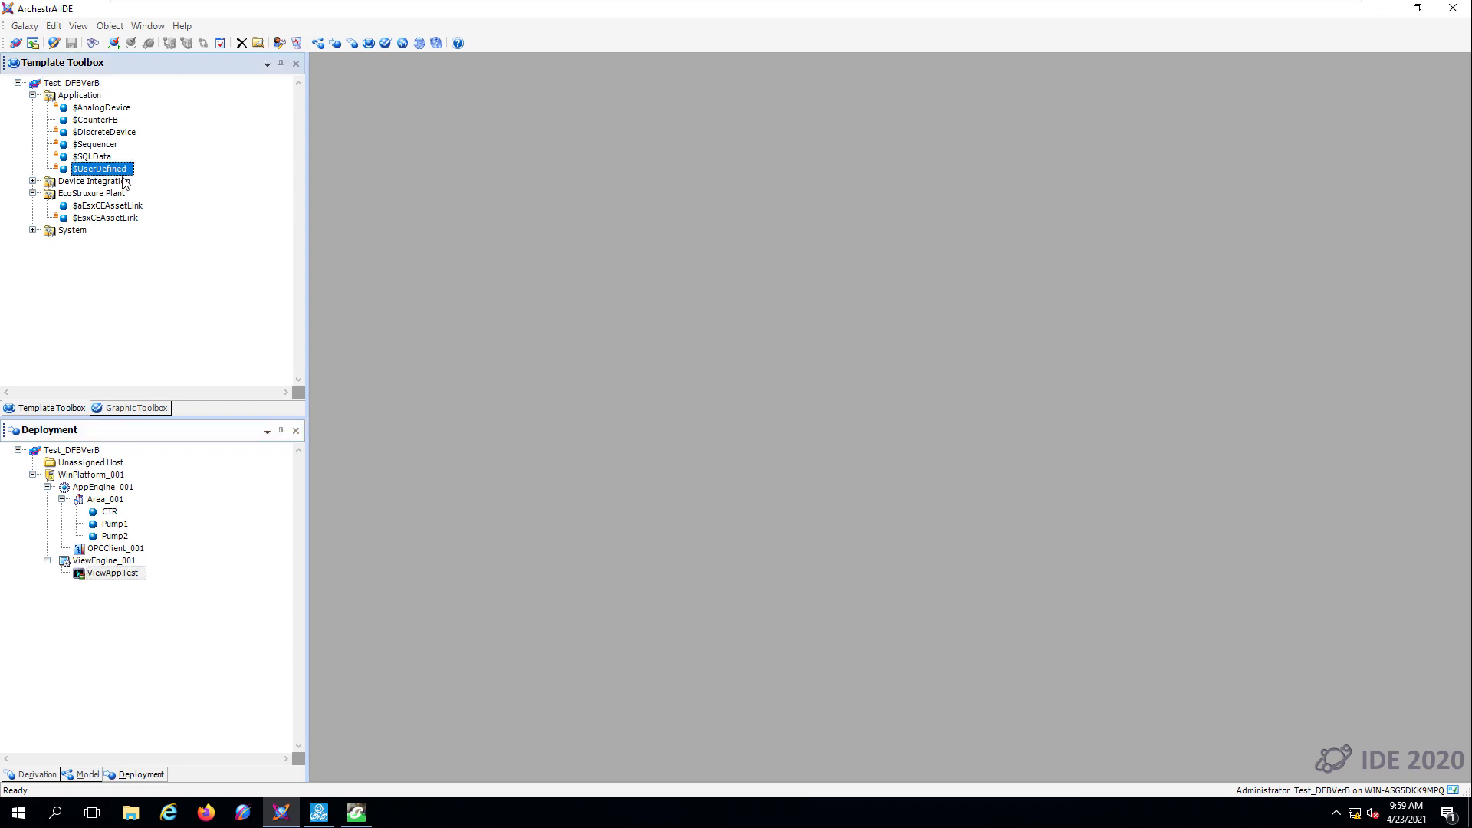
pyautogui.rightClick(124, 171)
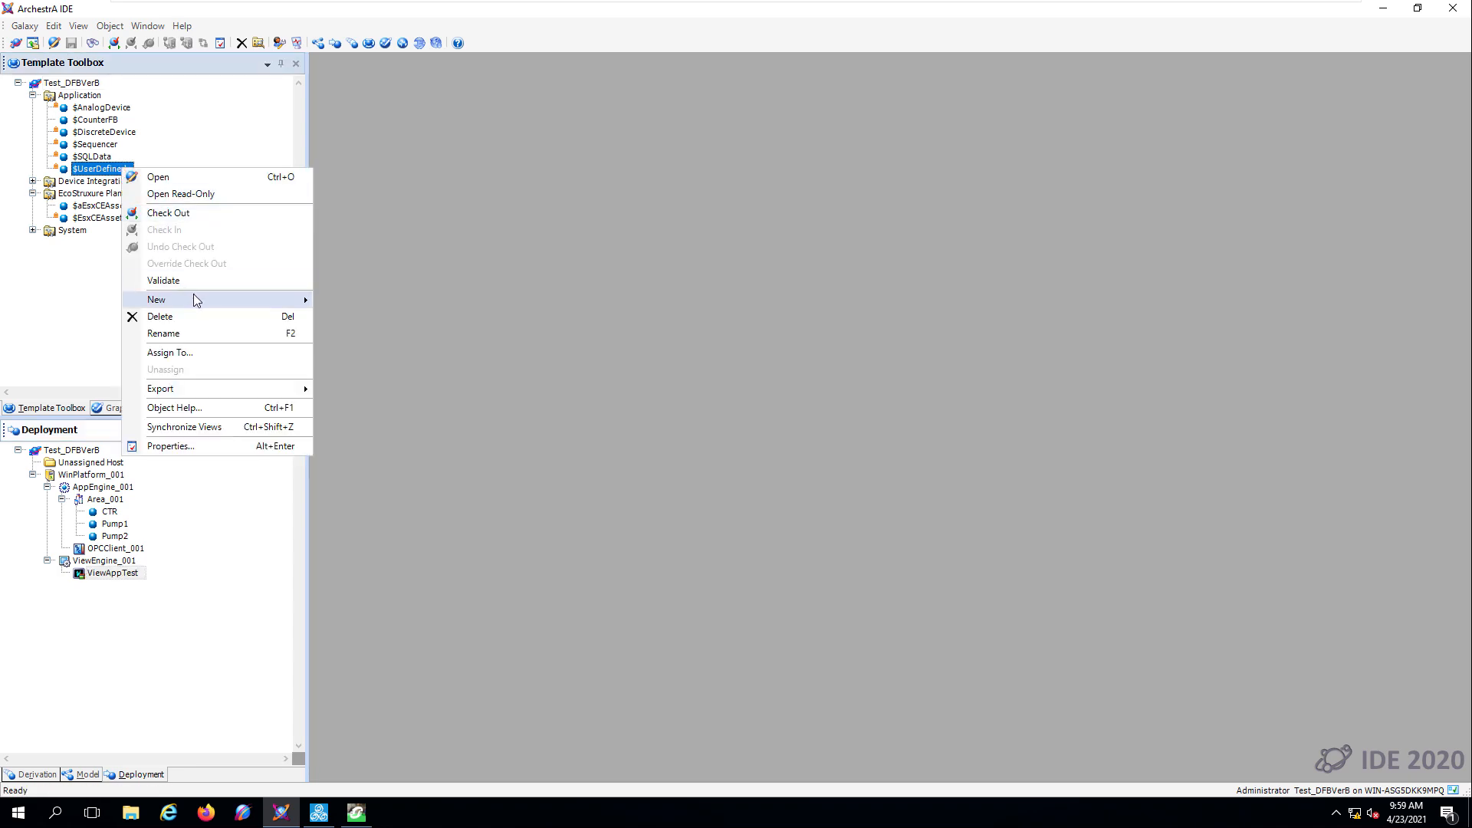
pyautogui.moveTo(192, 299)
pyautogui.click(388, 319)
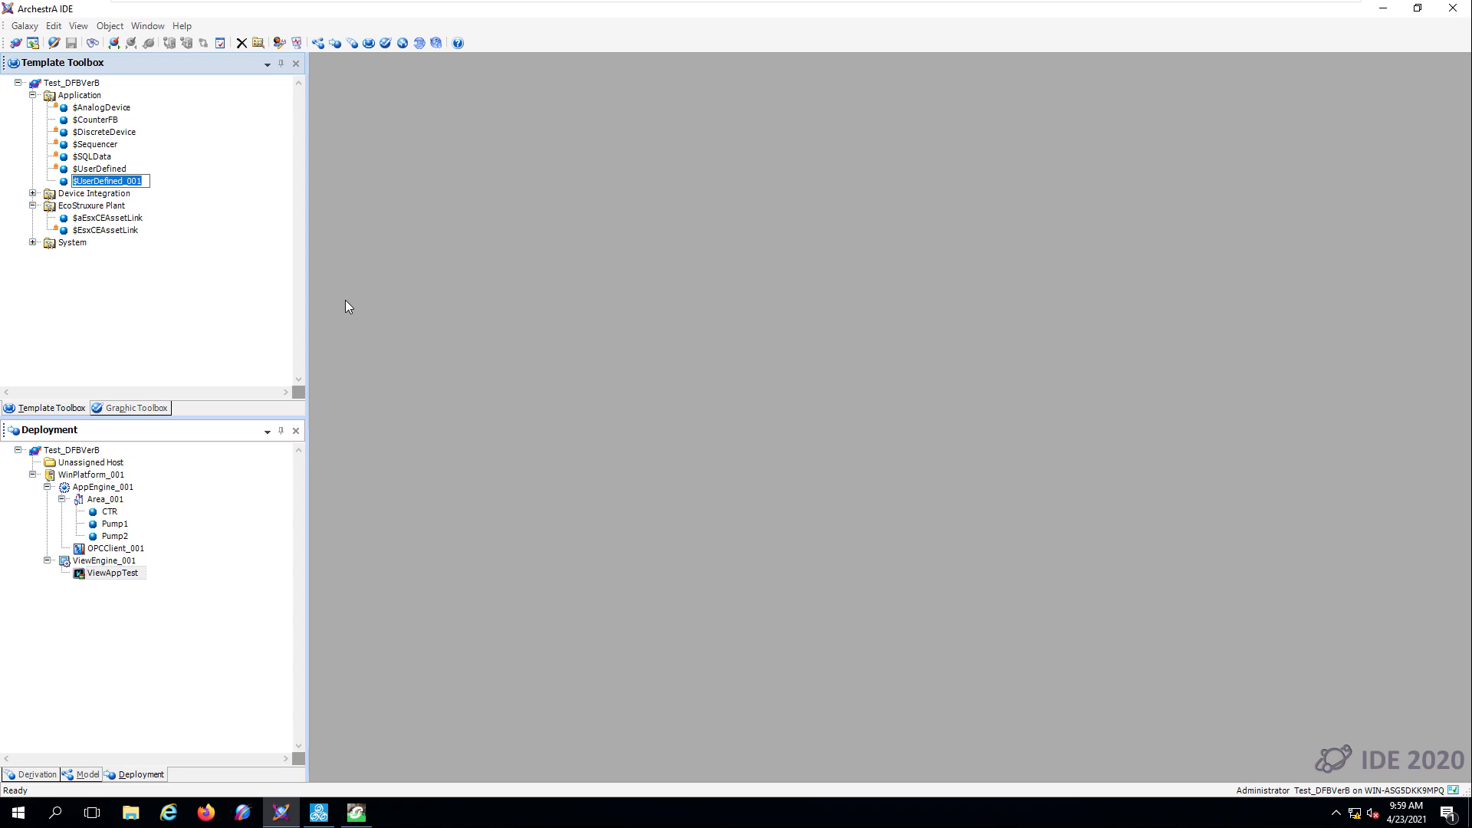
pyautogui.press('End')
pyautogui.hotkey('shift', 'Left')
pyautogui.hotkey('shift', 'Left')
pyautogui.hotkey('shift', 'Left')
pyautogui.hotkey('shift', 'Left')
pyautogui.hotkey('shift', 'Left')
pyautogui.hotkey('shift', 'Left')
pyautogui.hotkey('shift', 'Left')
pyautogui.hotkey('shift', 'Left')
pyautogui.hotkey('shift', 'Left')
pyautogui.hotkey('shift', 'Left')
pyautogui.hotkey('shift', 'Left')
pyautogui.hotkey('shift', 'Left')
pyautogui.hotkey('shift', 'Left')
pyautogui.hotkey('shift', 'Left')
pyautogui.hotkey('shift', 'Left')
pyautogui.hotkey('shift', 'Left')
pyautogui.write('MixerDB')
pyautogui.press('Return')
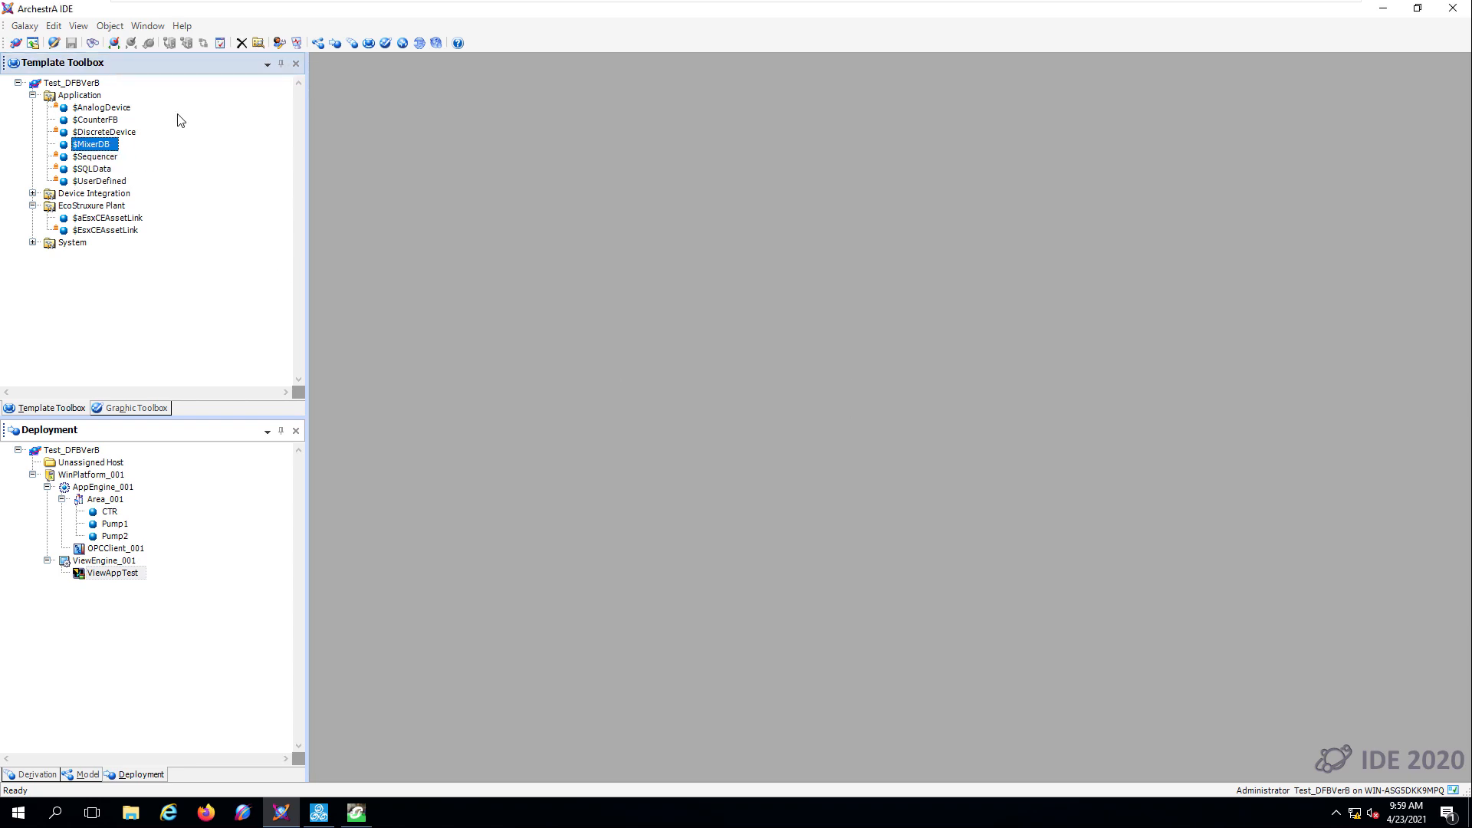
# - Open the $MixerDB template and add an attribute named PresetV with the Integer data type
pyautogui.doubleClick(106, 145)
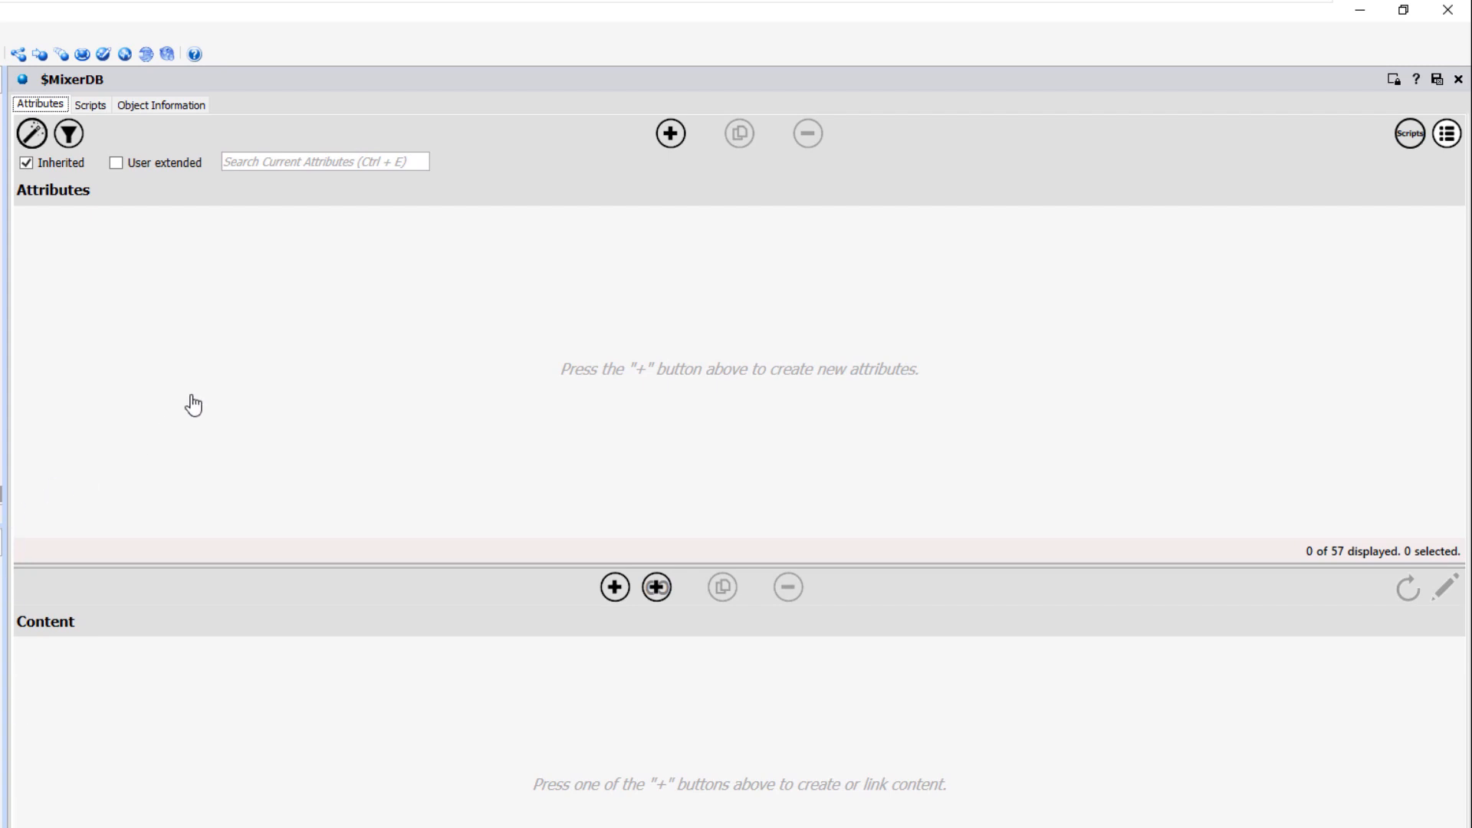
pyautogui.click(671, 133)
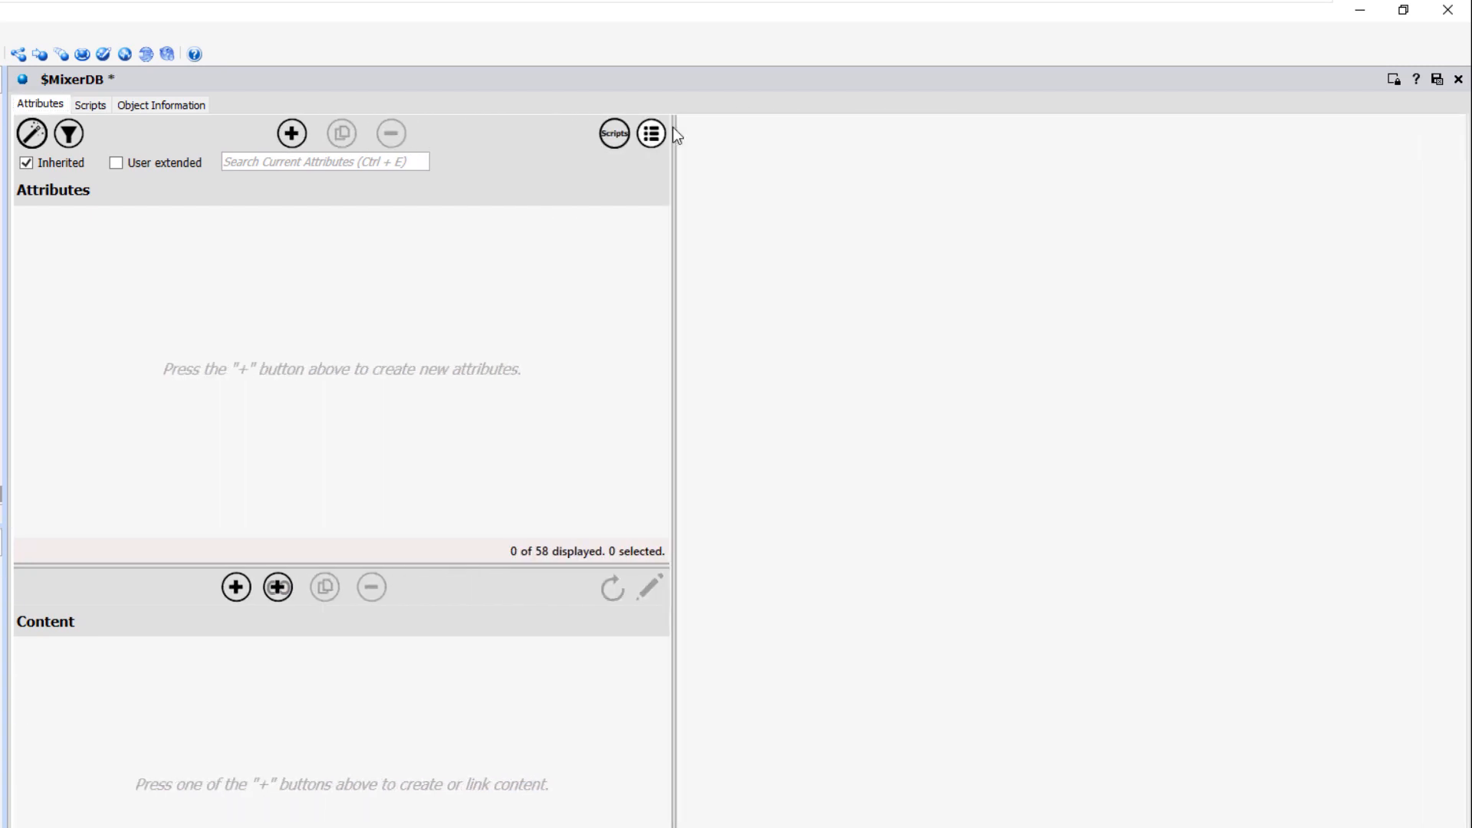
pyautogui.click(779, 127)
pyautogui.moveTo(779, 127); pyautogui.dragTo(660, 127)
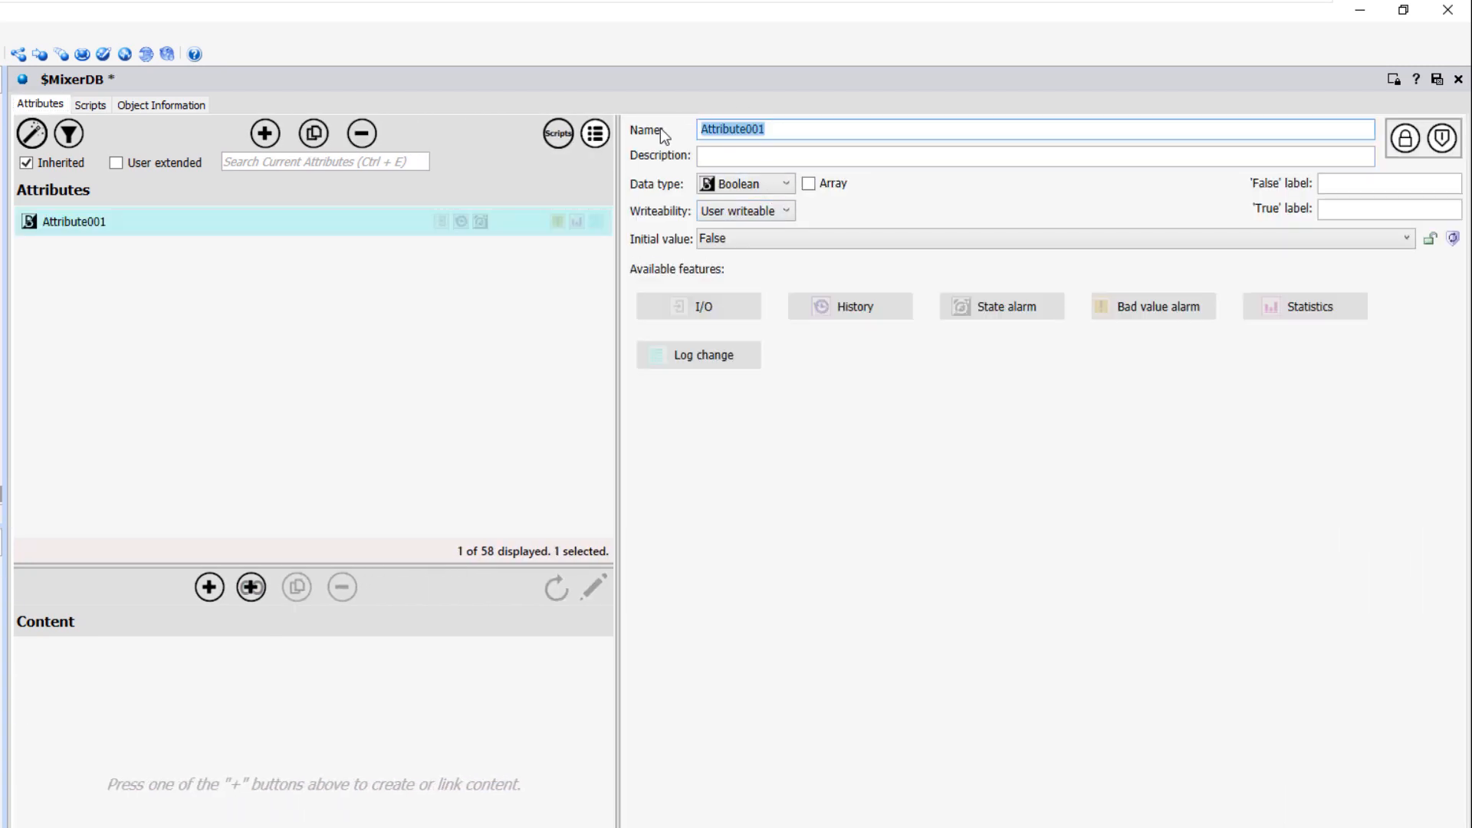
pyautogui.write('PresetV')
pyautogui.click(768, 186)
pyautogui.click(751, 229)
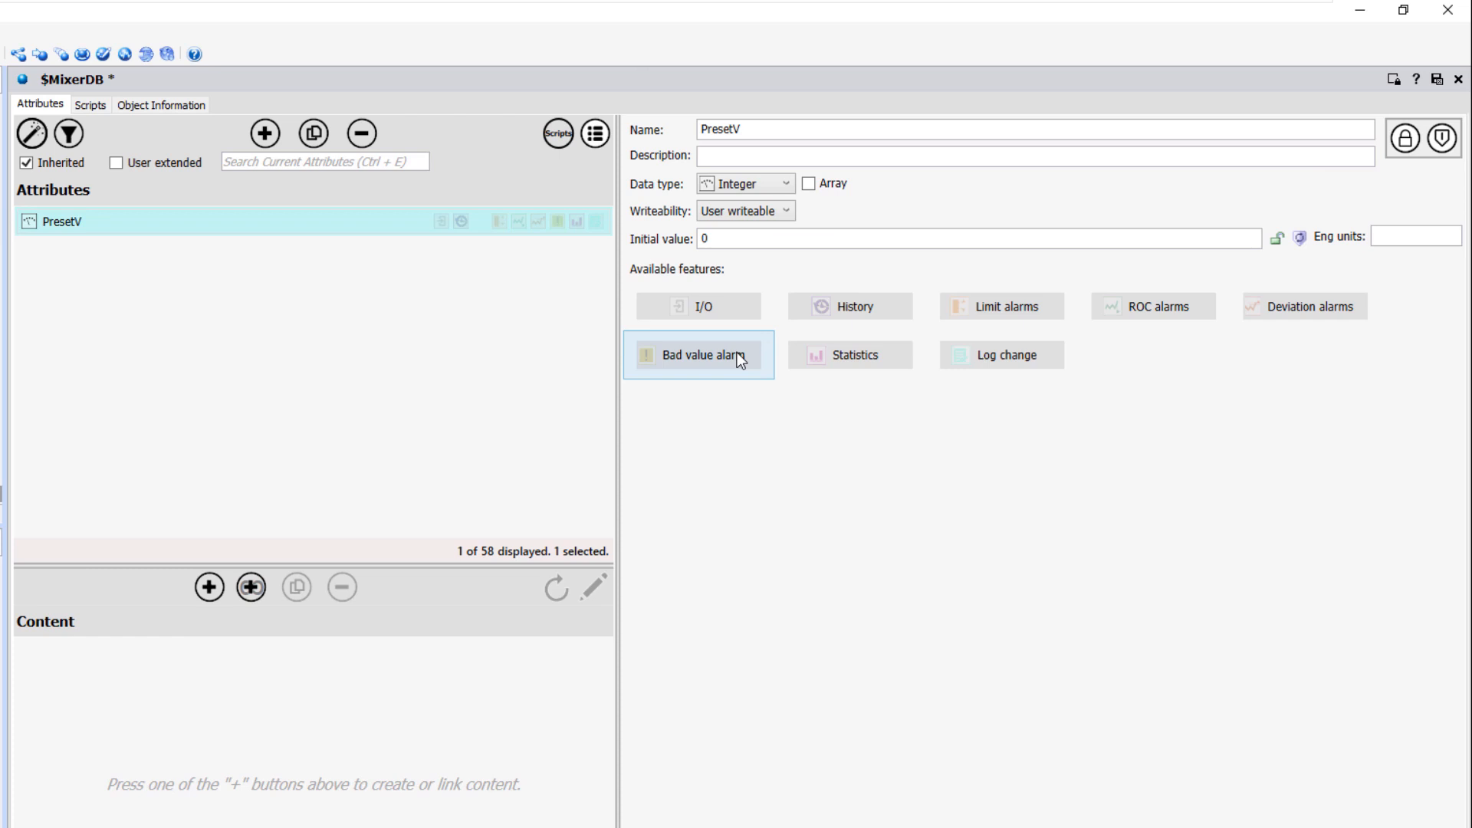
# - Enable the I/O feature for PresetV and set its read/write reference to ..!Tank1_MixerFB_ST.PresetV
pyautogui.click(711, 310)
pyautogui.doubleClick(885, 480)
pyautogui.moveTo(892, 479); pyautogui.dragTo(732, 487)
pyautogui.write('..!Tank1_MixerFB_ST')
pyautogui.press('Delete')
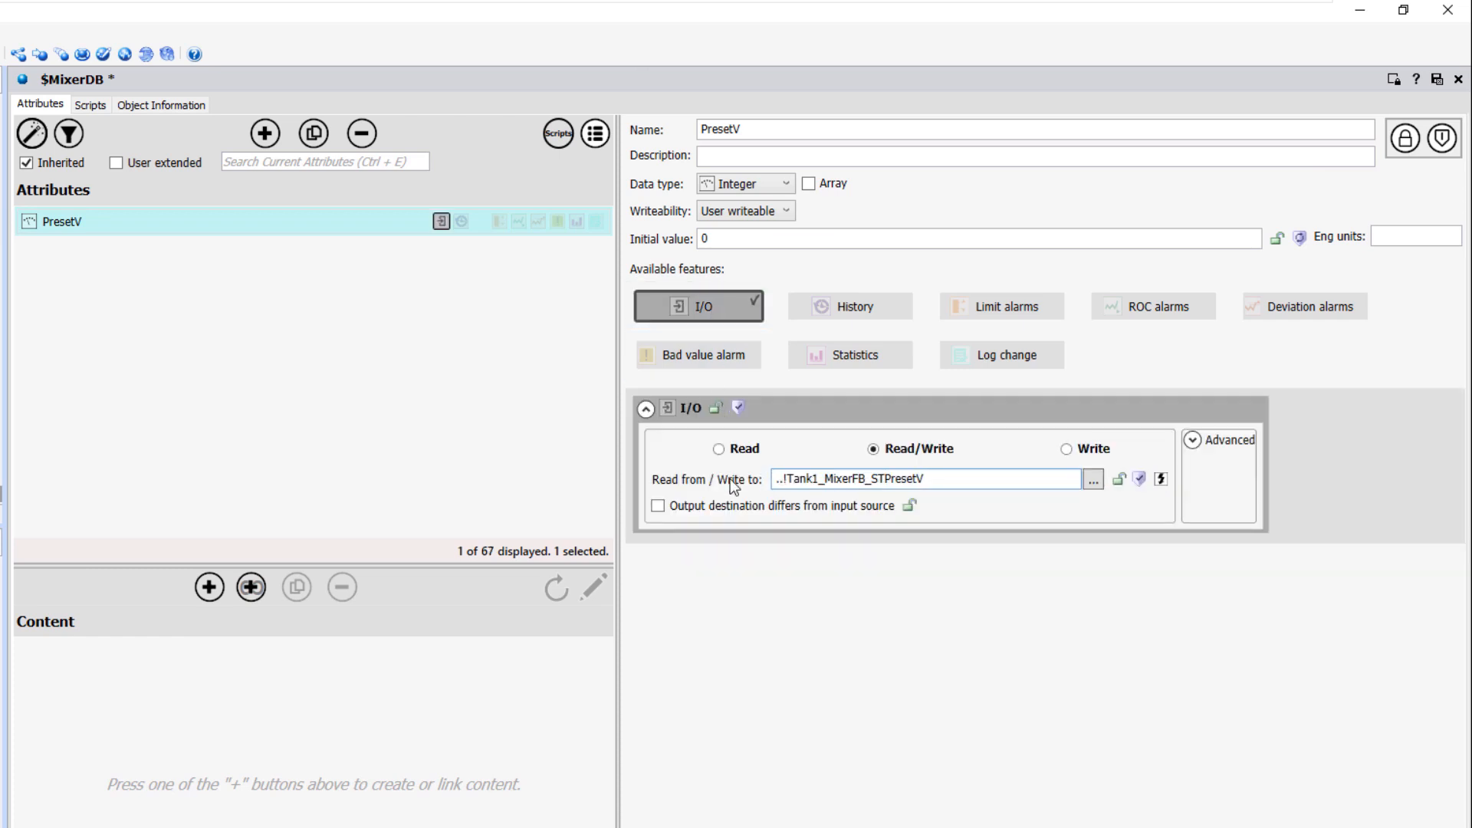
pyautogui.write('.')
pyautogui.click(967, 479)
# - Add an Integer attribute named PV with the I/O feature and the read/write reference ..!Tank1_MixerFB_ST.PV
pyautogui.click(264, 134)
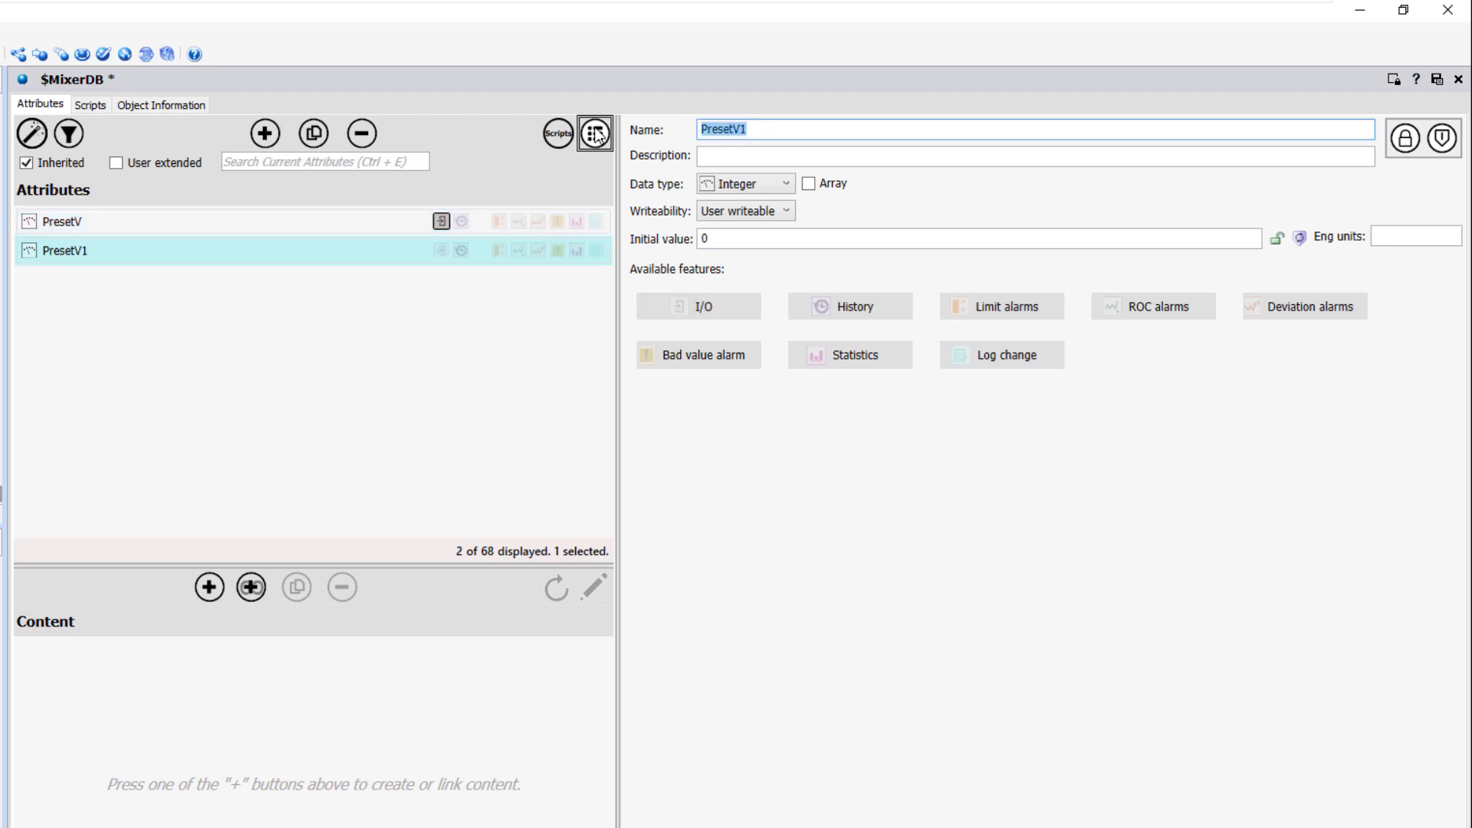
pyautogui.write('PV')
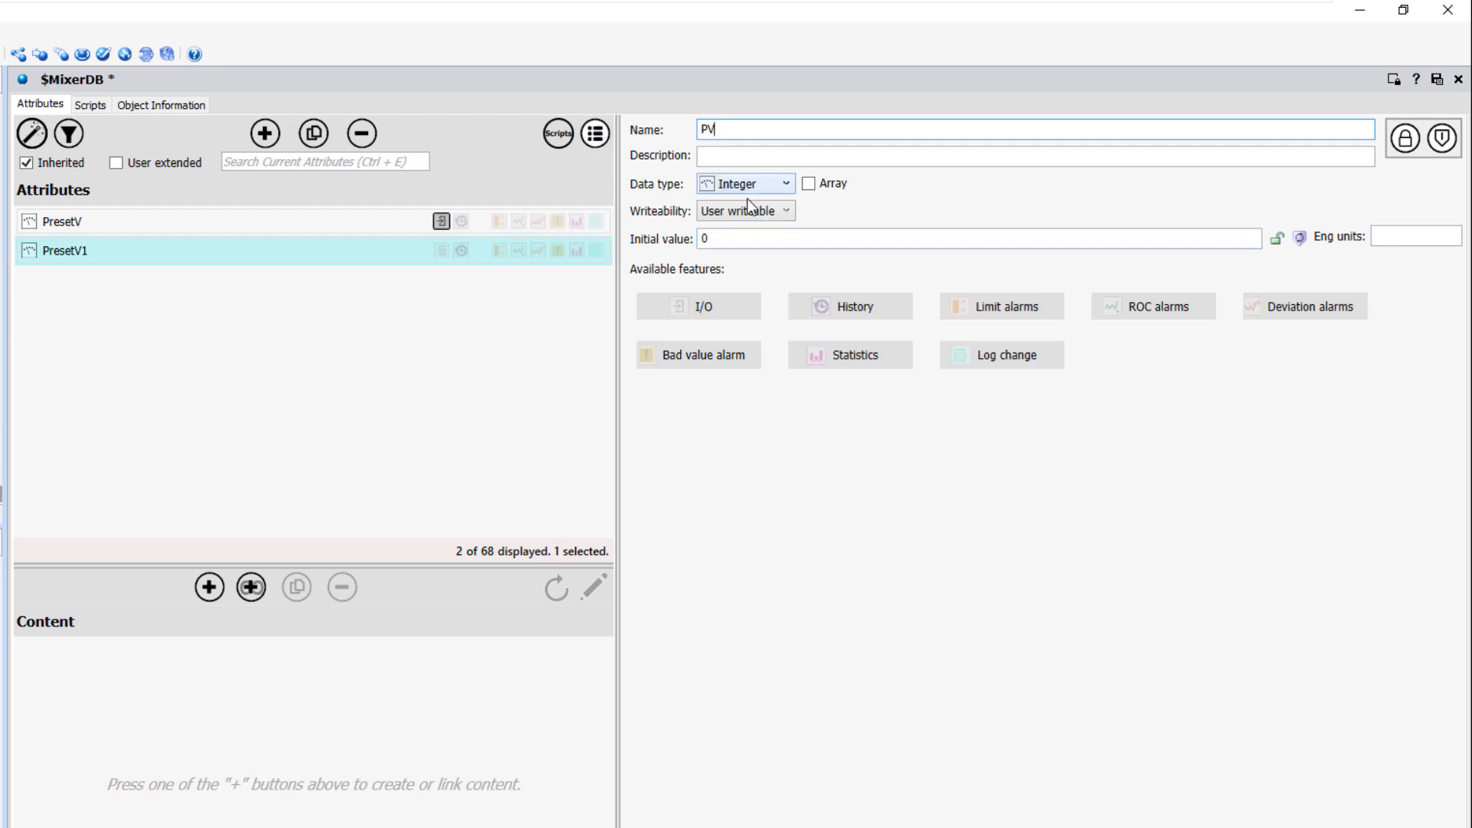
pyautogui.click(697, 306)
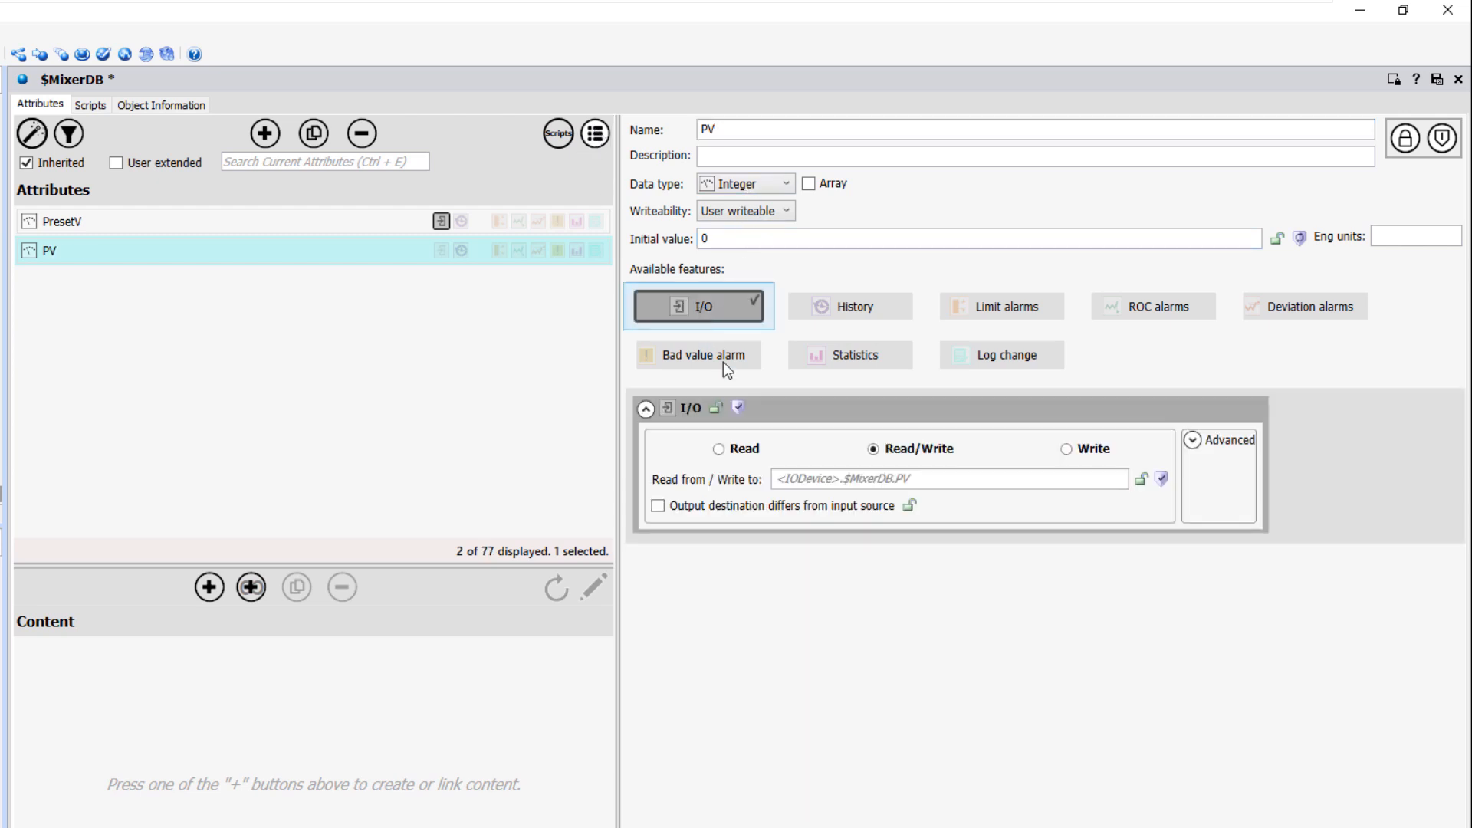
pyautogui.click(892, 478)
pyautogui.moveTo(892, 478); pyautogui.dragTo(692, 481)
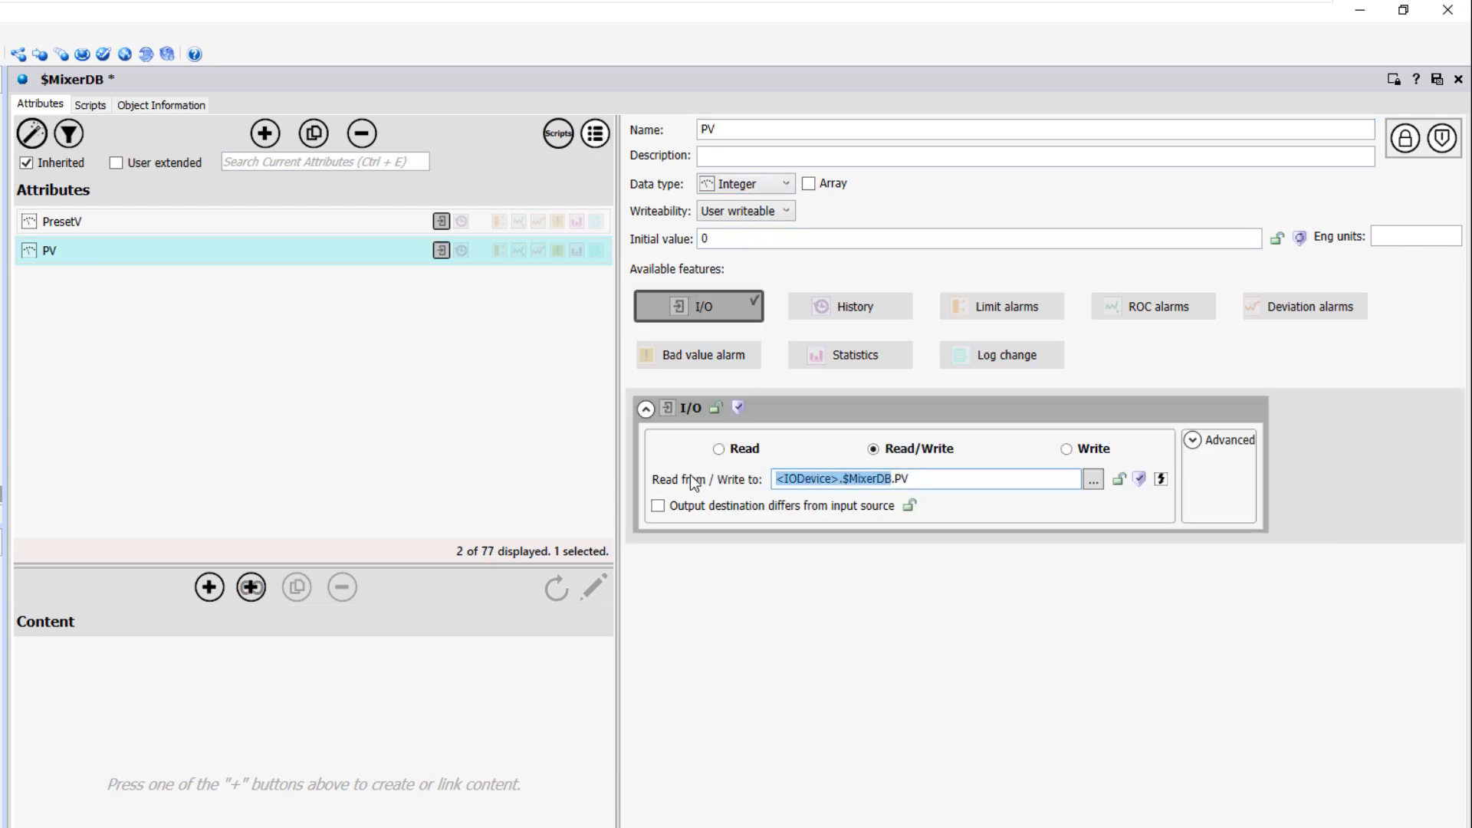
pyautogui.write('..!Tank1_MixerFB_ST')
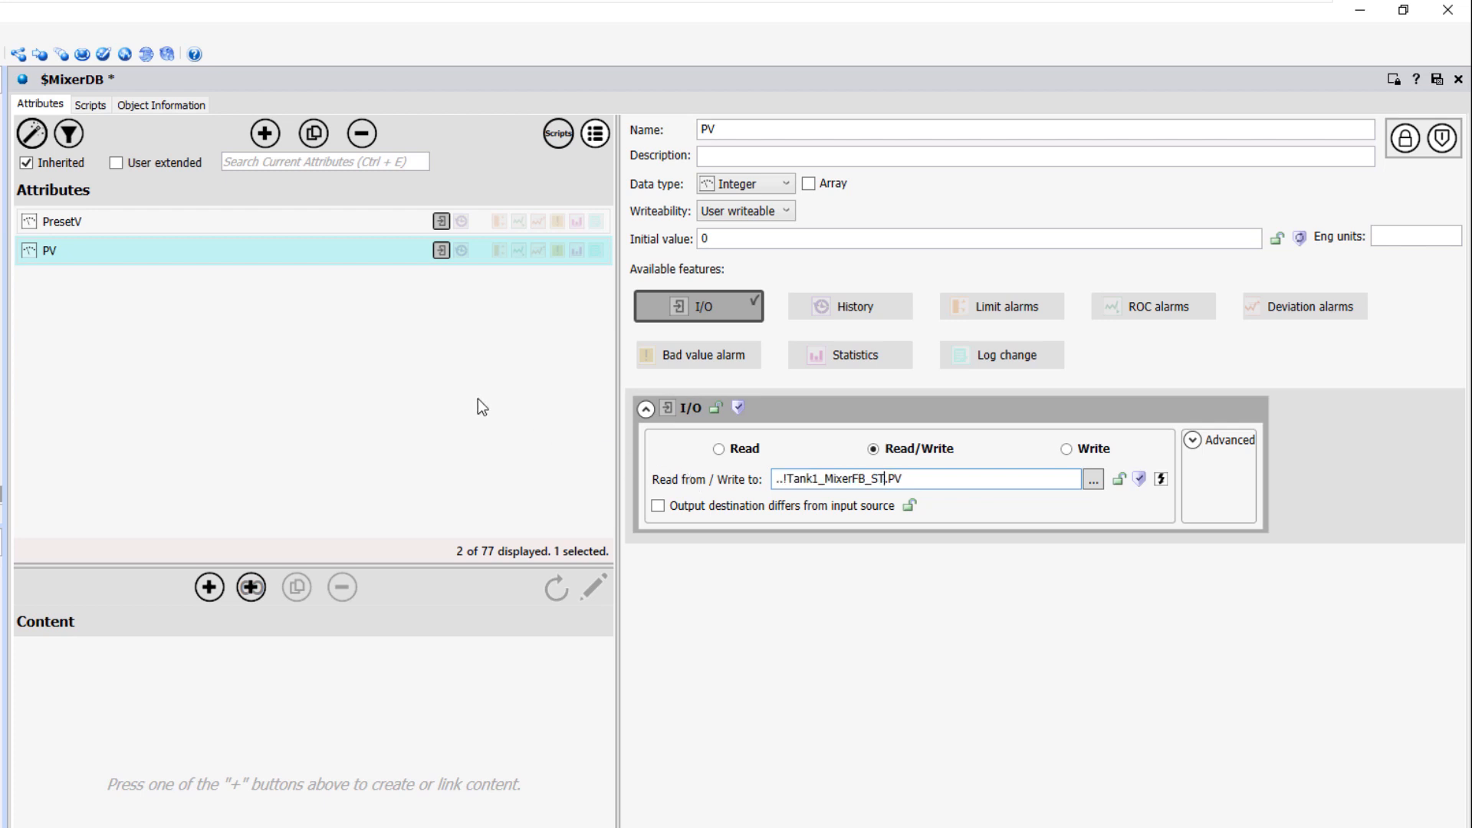
# - Add another attribute to $MixerDB named TempMin with the Float data type
pyautogui.click(265, 133)
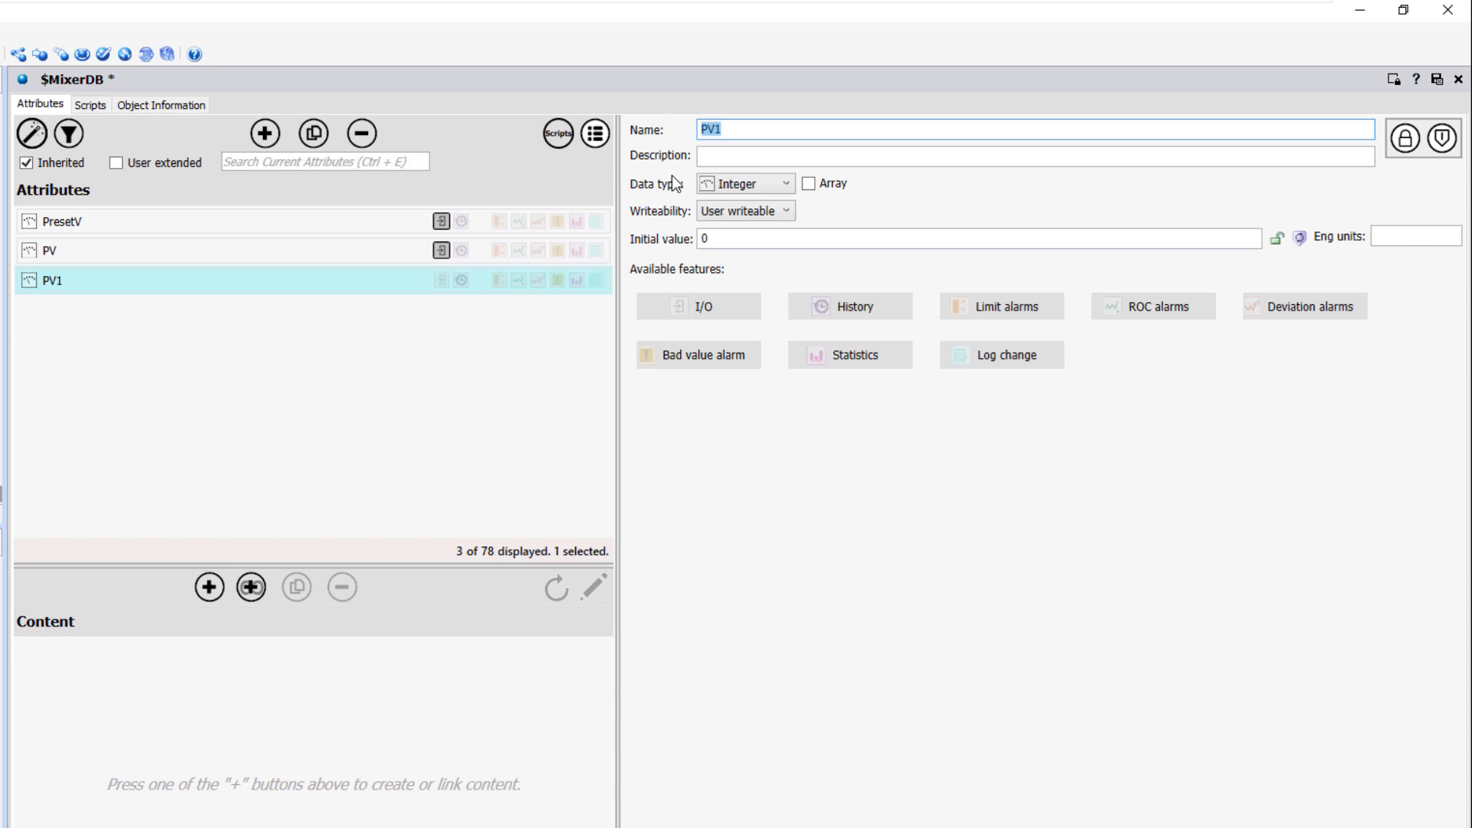
pyautogui.write('TempMin')
pyautogui.click(770, 183)
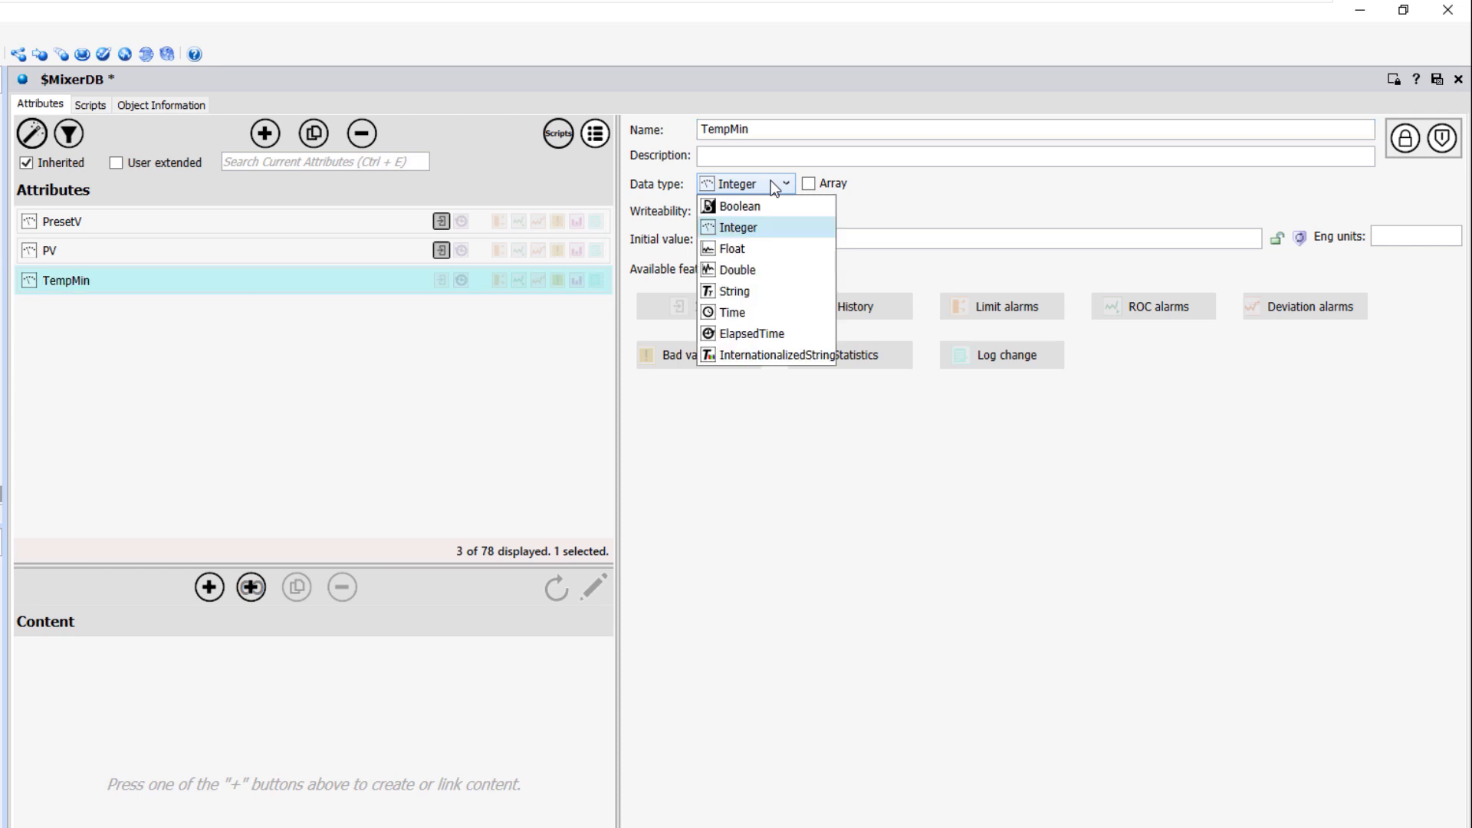
pyautogui.click(734, 251)
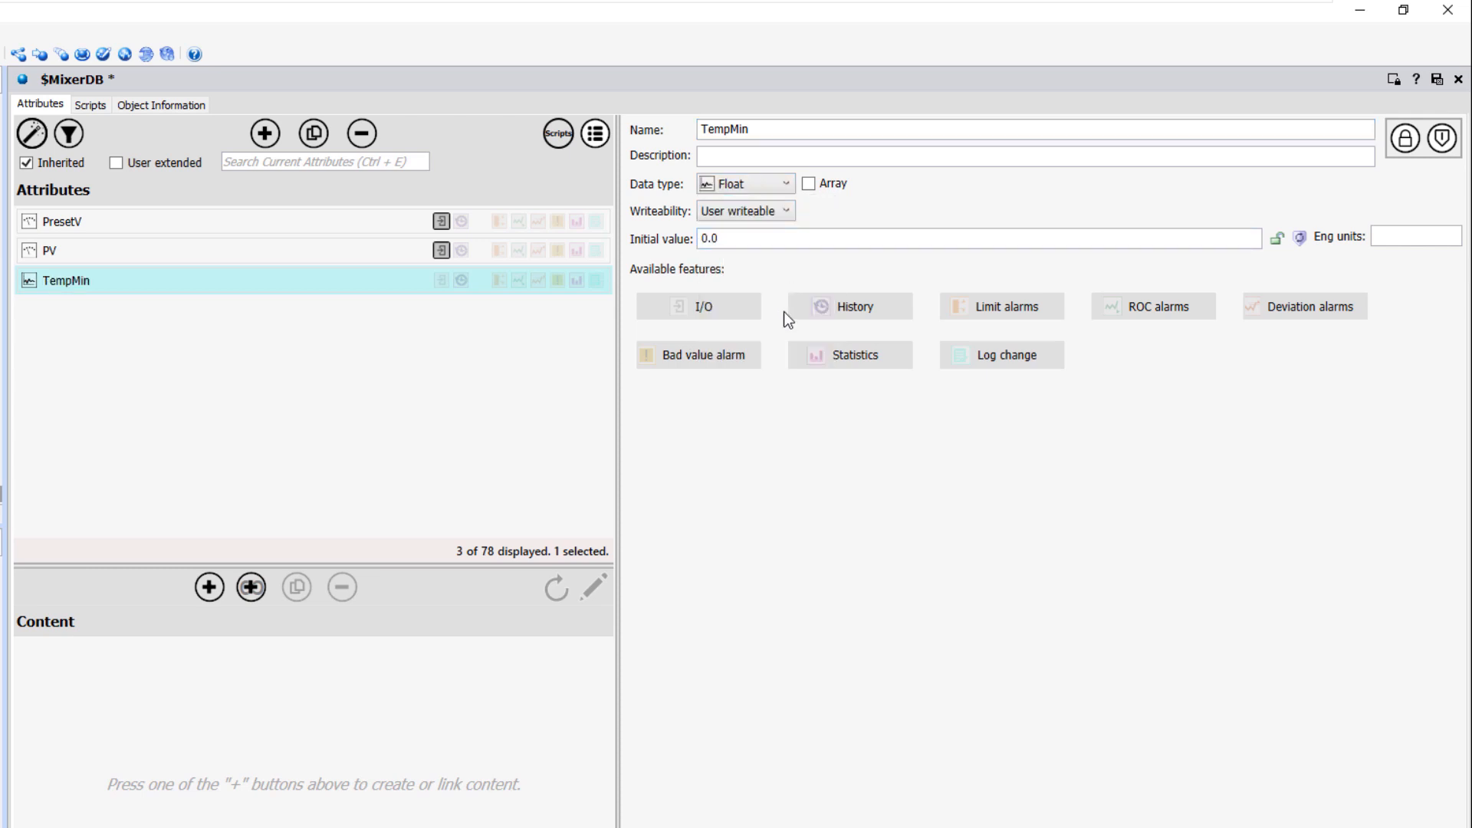
# - Enable the I/O feature for TempMin and set its read/write reference to ..!Tank1_MixerFB_CFG.TempMin
pyautogui.click(707, 302)
pyautogui.click(859, 478)
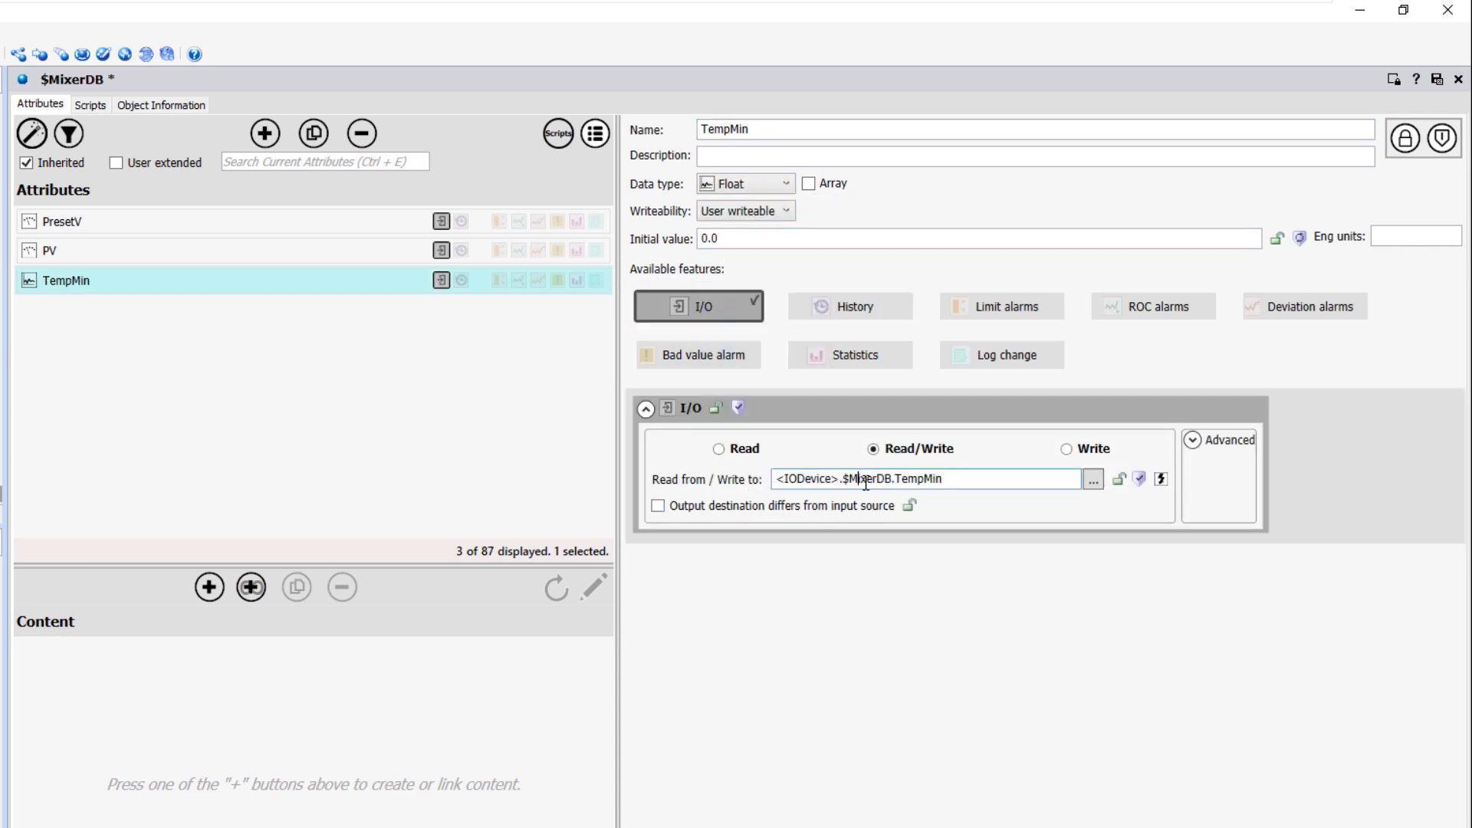
pyautogui.moveTo(892, 479); pyautogui.dragTo(619, 493)
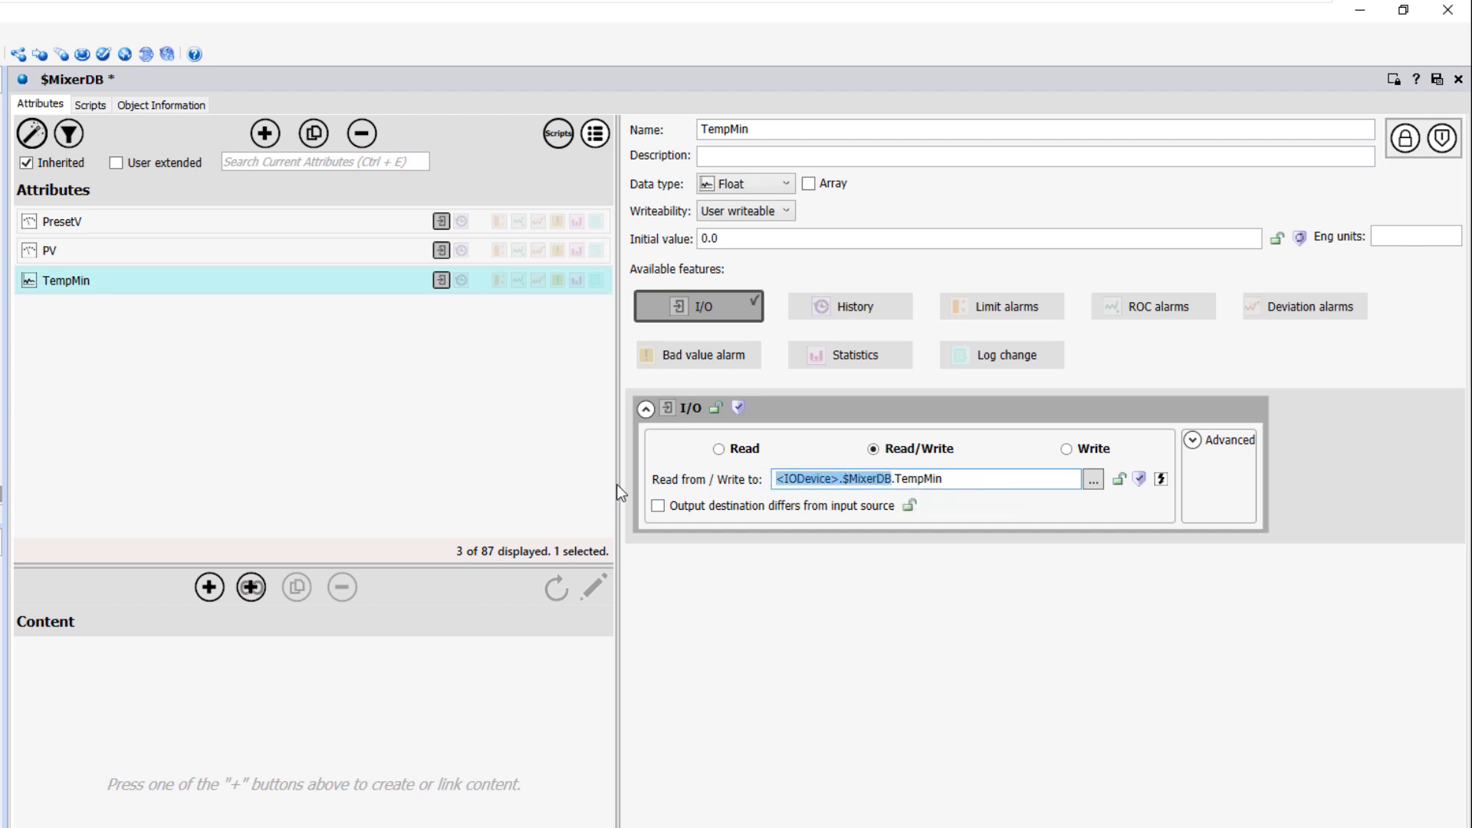
pyautogui.write('..!Tank1_MixerFB_ST')
pyautogui.hotkey('shift', 'Left')
pyautogui.hotkey('shift', 'Left')
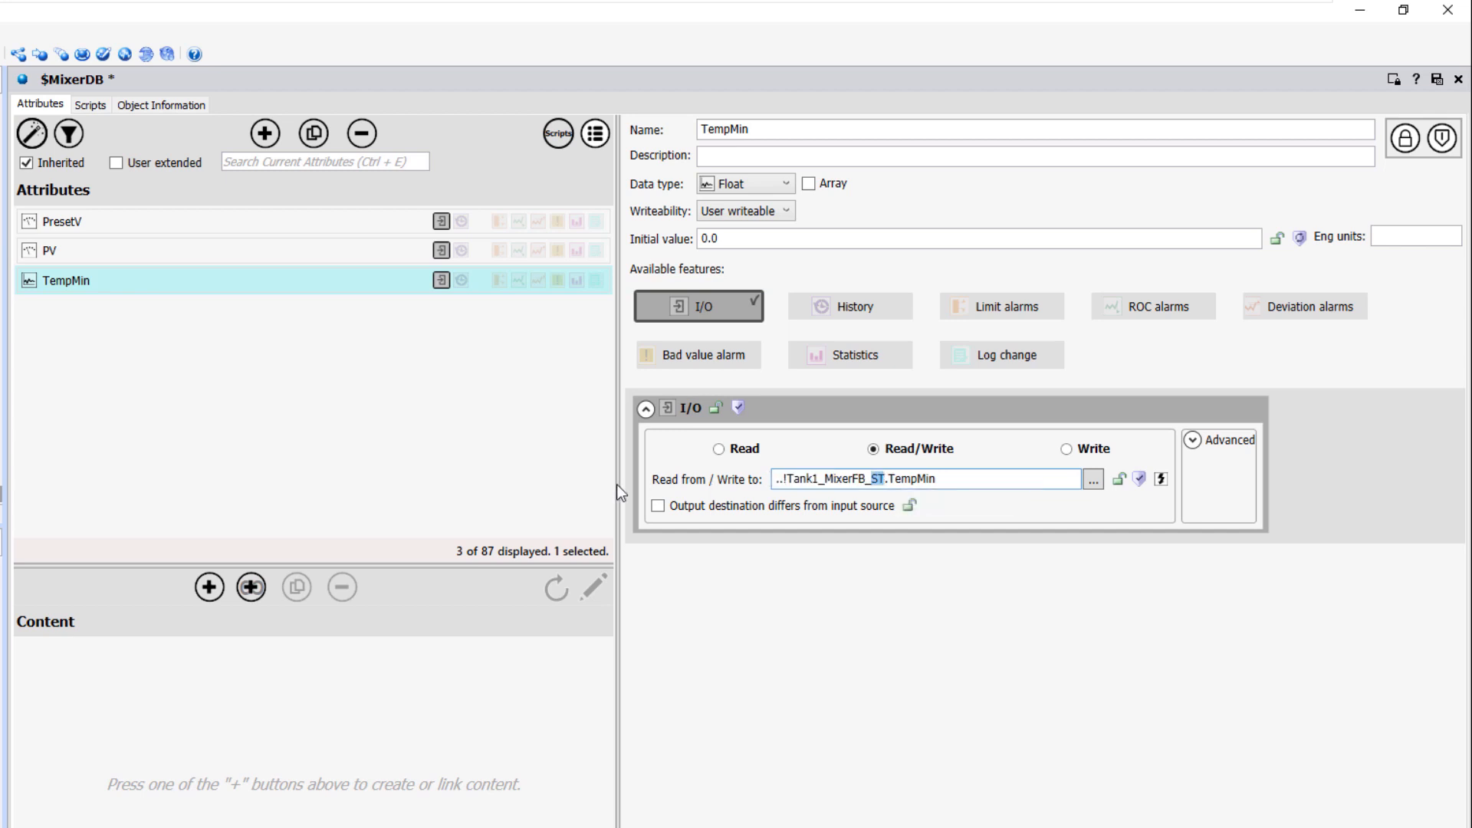
pyautogui.write('CFG')
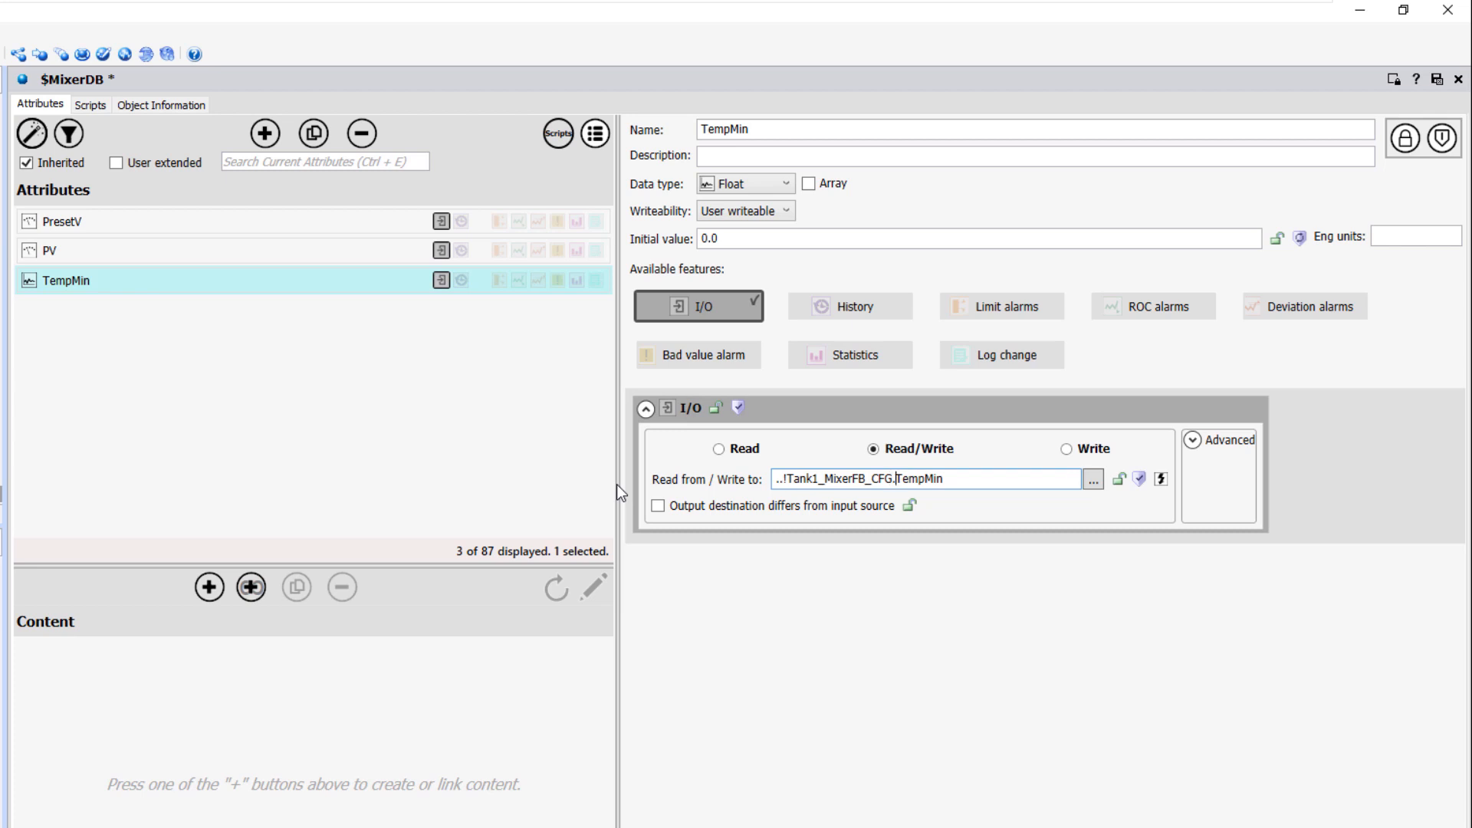
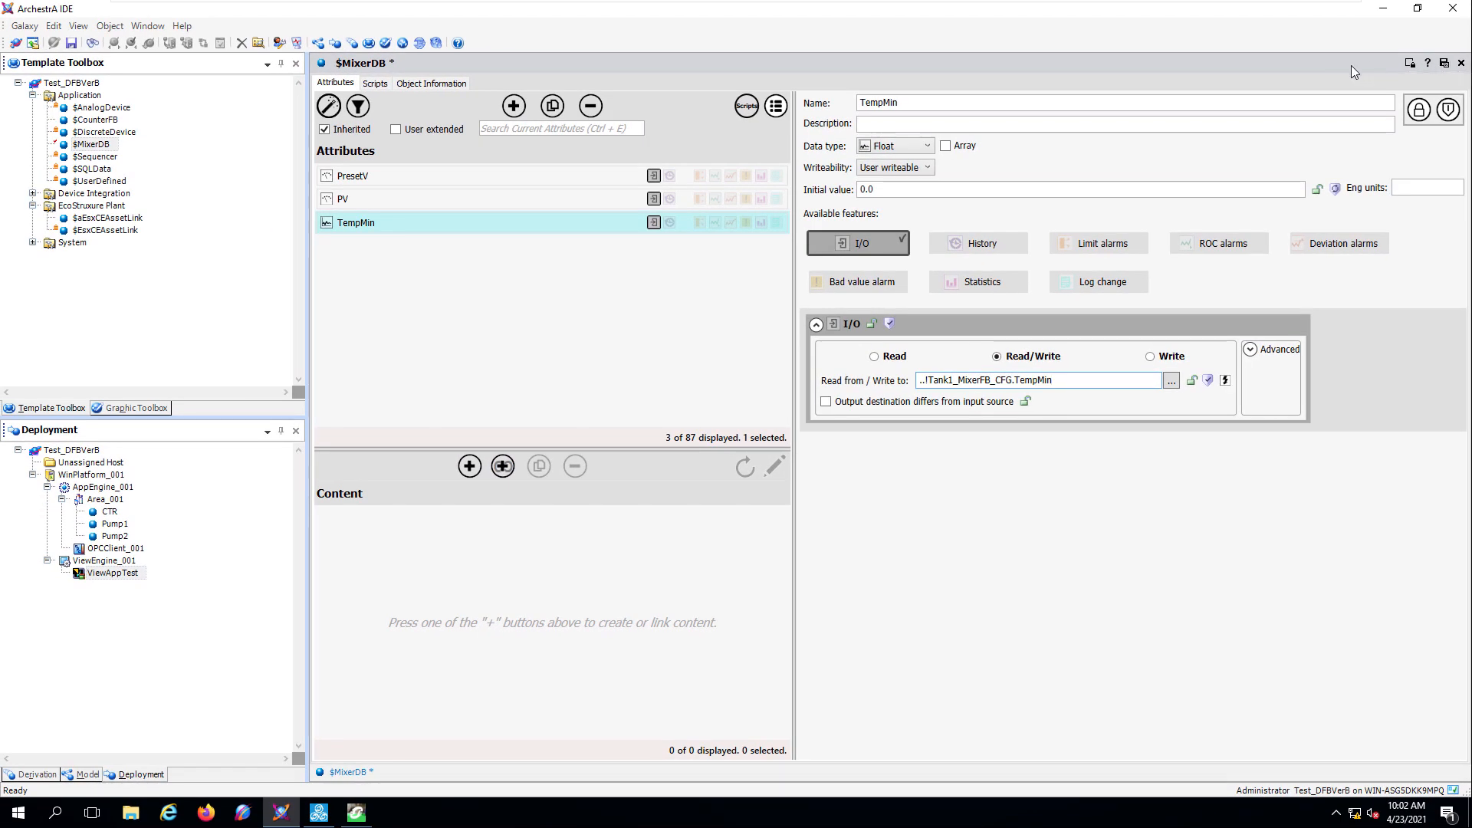
# - Save and close the $MixerDB template, checking it in without a comment
pyautogui.click(1443, 64)
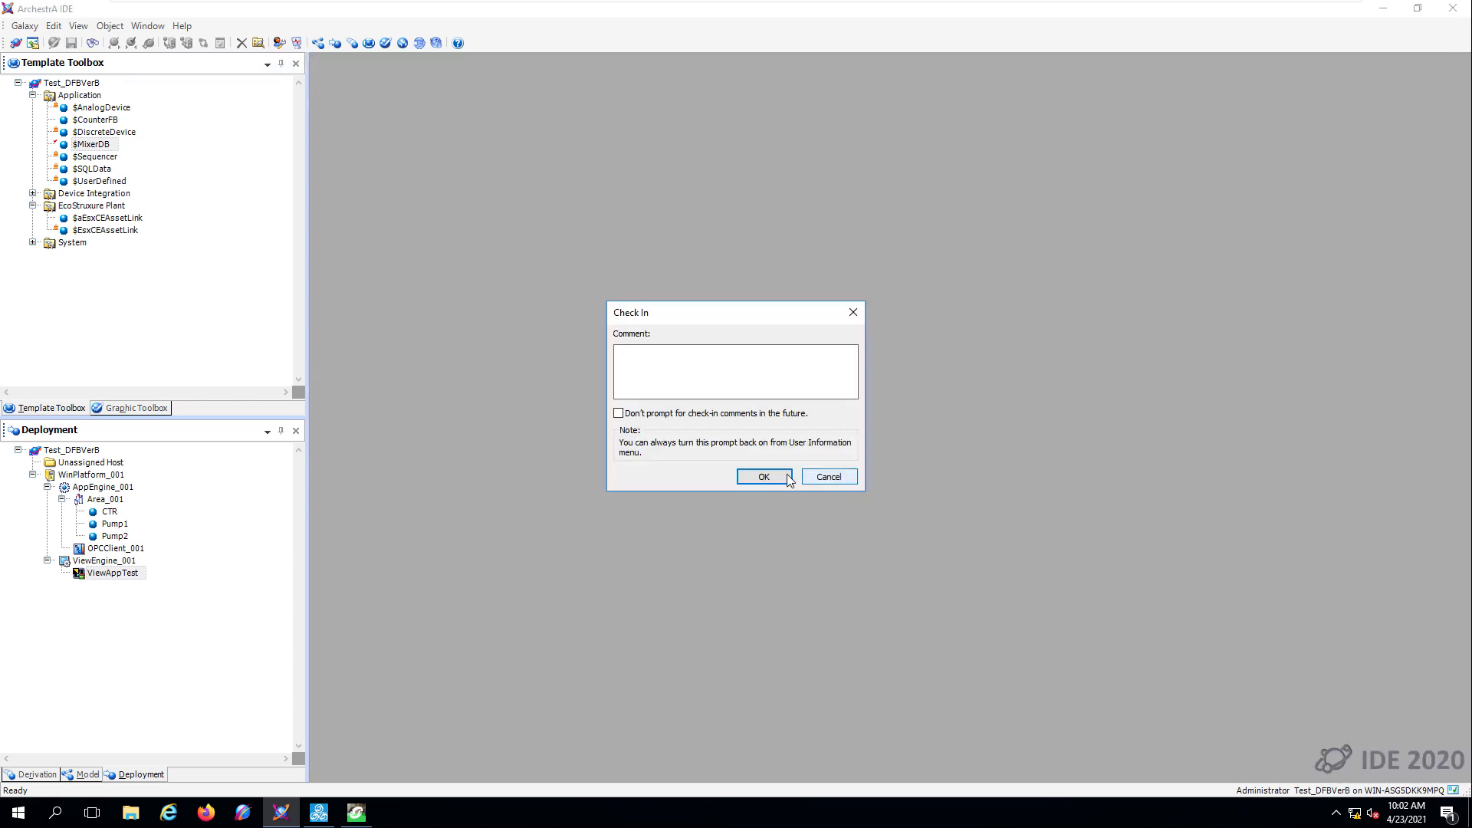
pyautogui.click(787, 478)
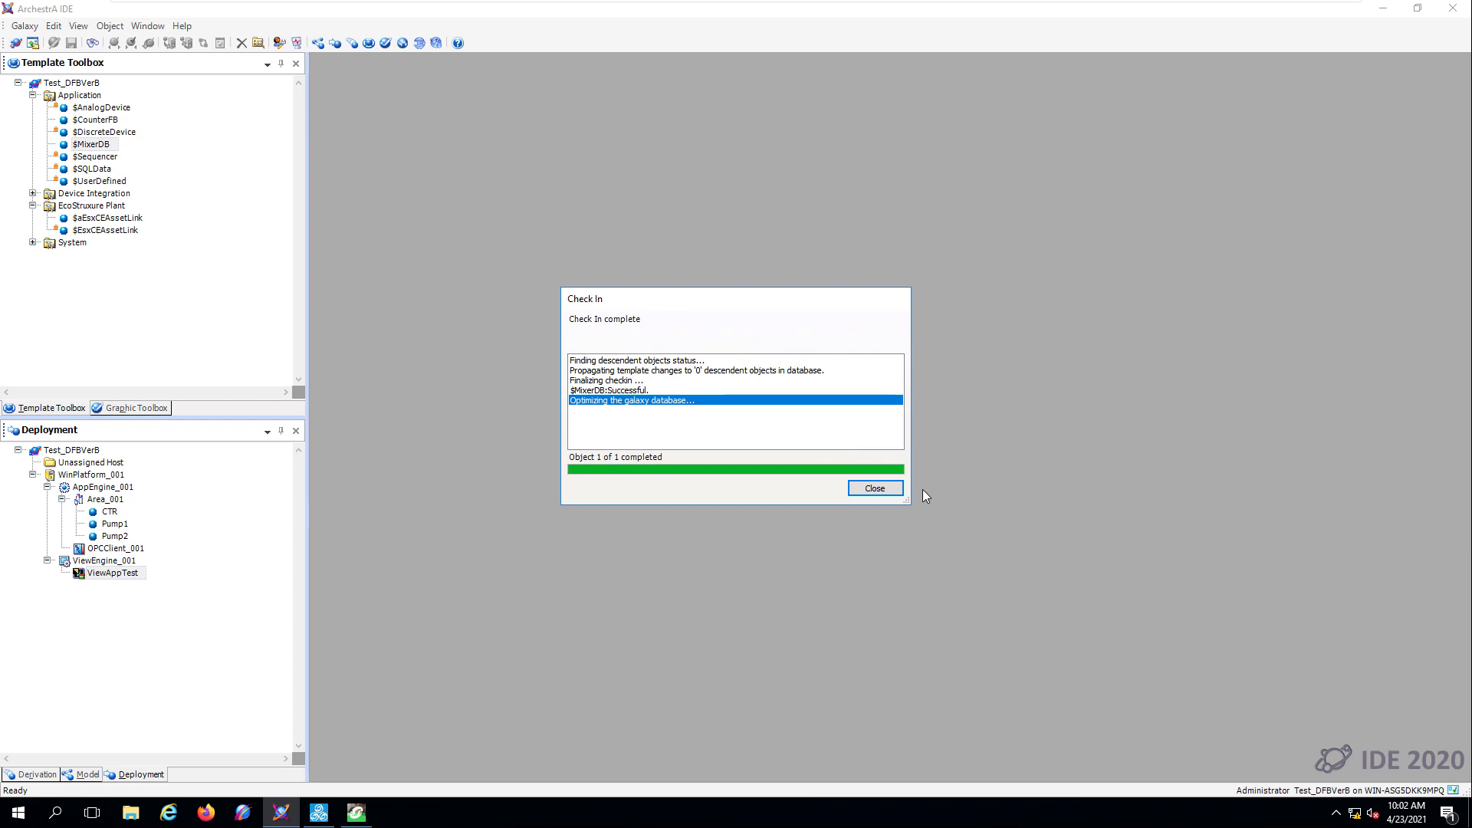
pyautogui.click(894, 489)
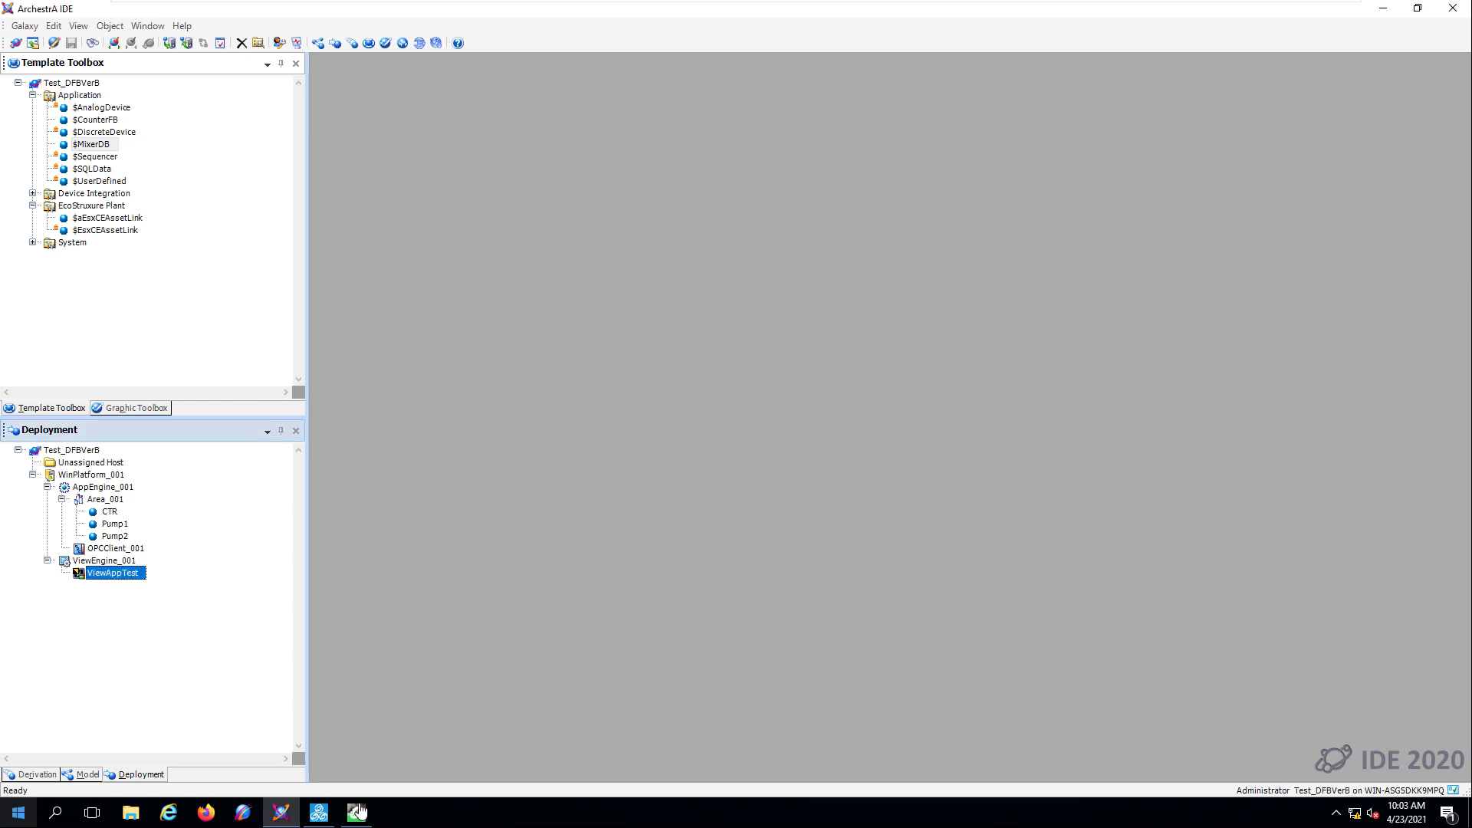
# - Create an instance of the $MixerDB template and name it Tank1
pyautogui.rightClick(110, 144)
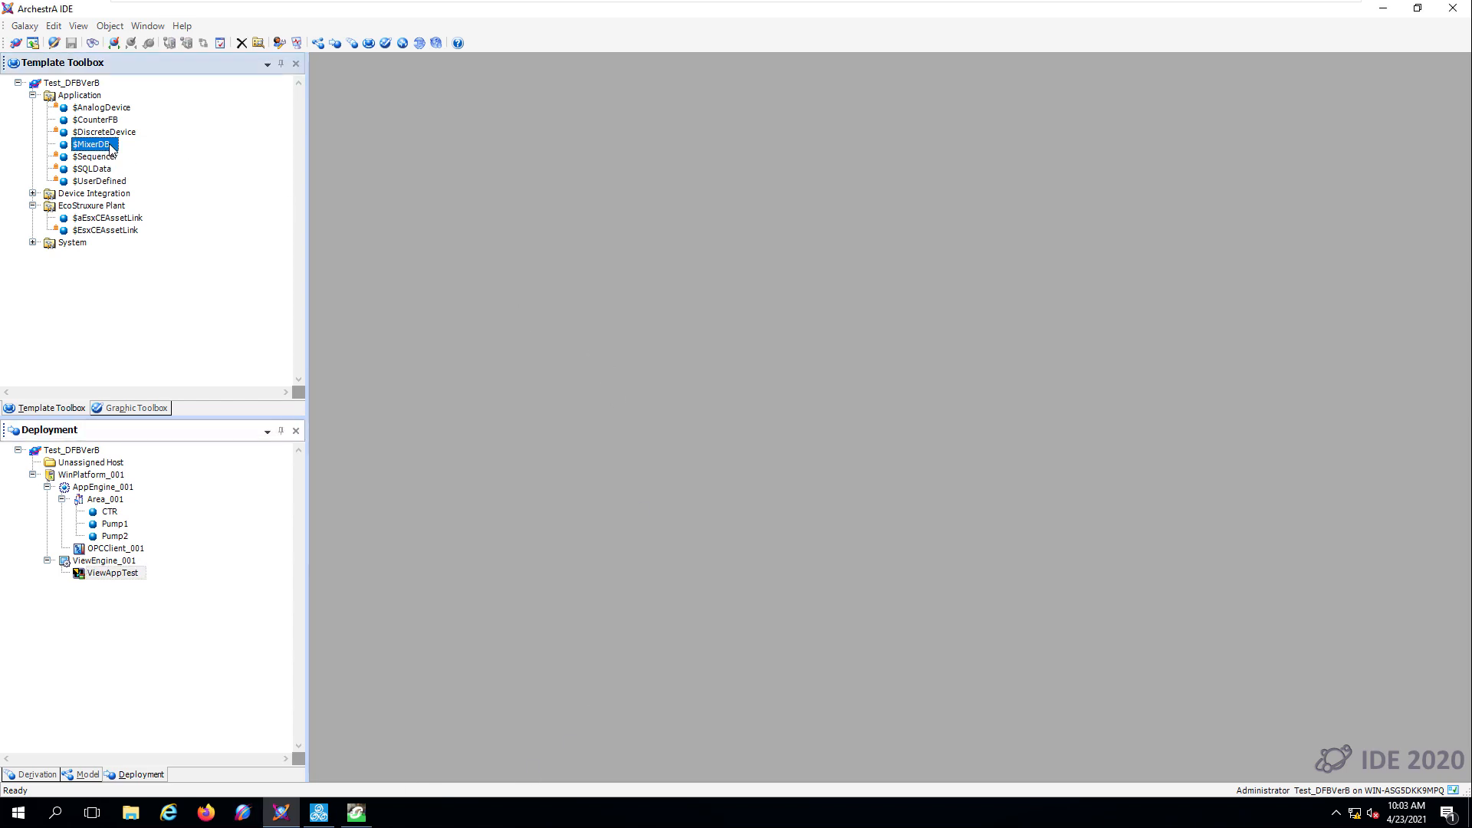
pyautogui.moveTo(195, 277)
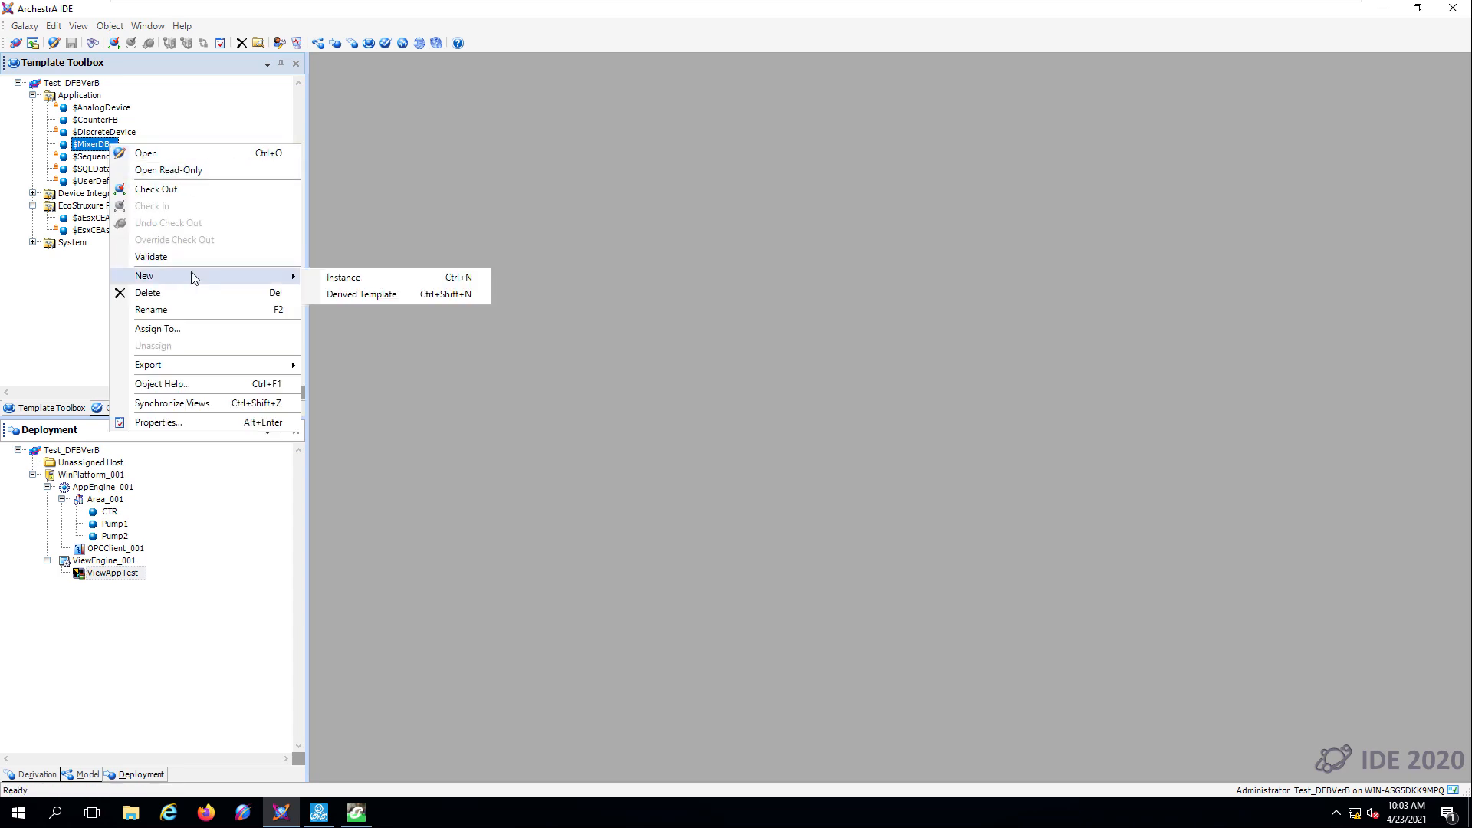
pyautogui.click(344, 278)
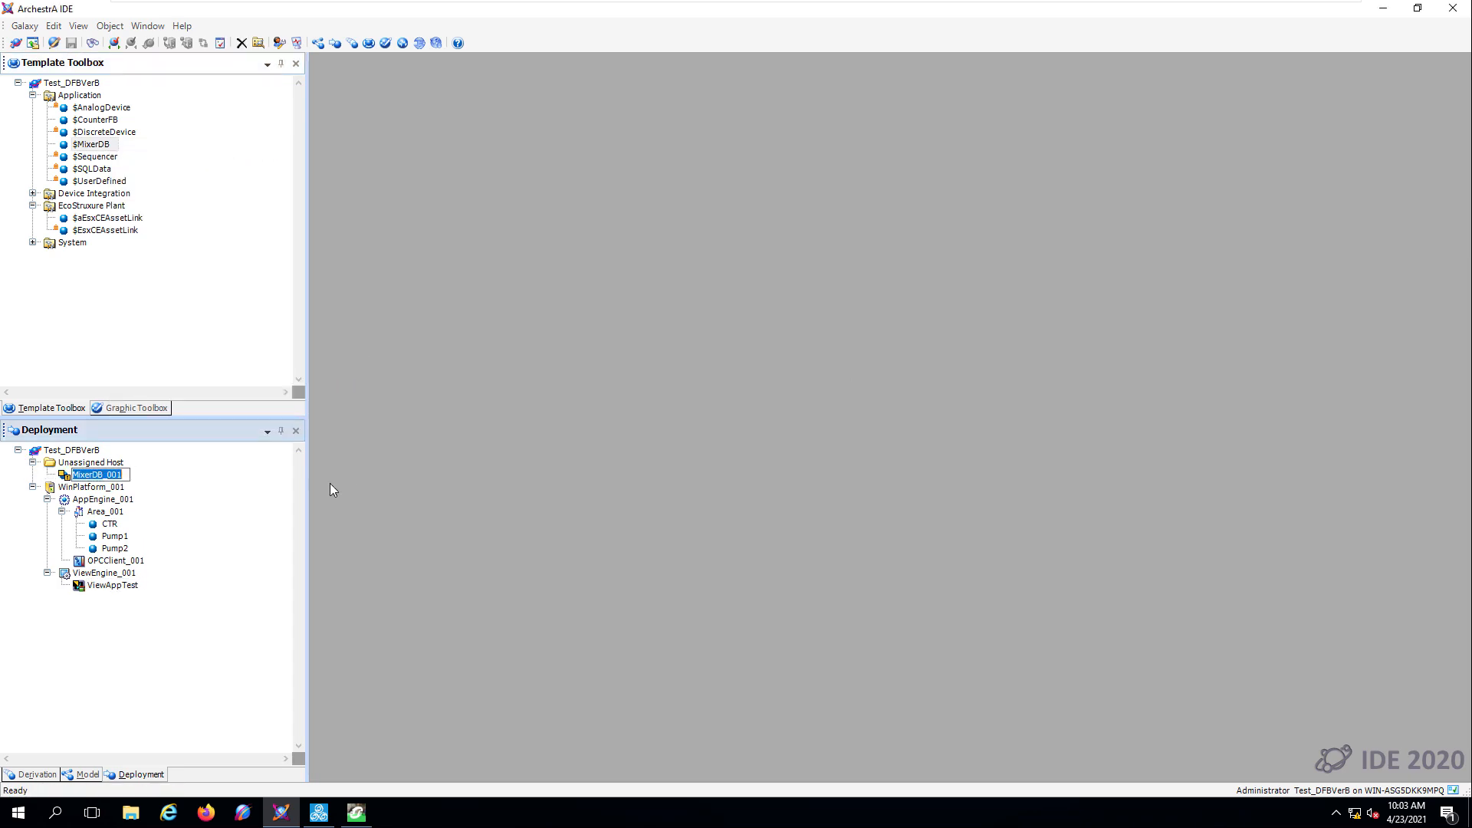
pyautogui.write('Tank1')
pyautogui.press('Return')
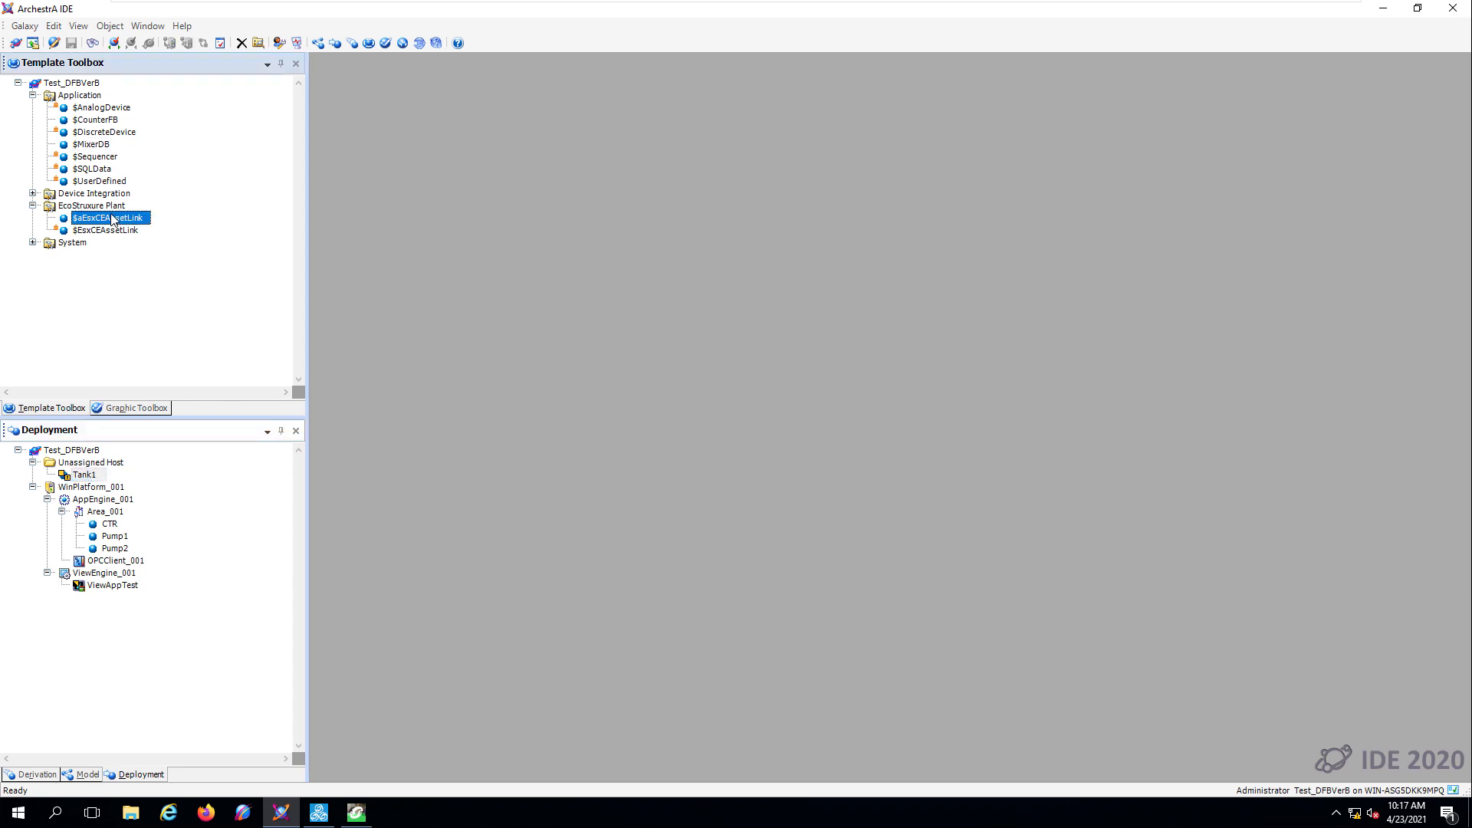
# - Open the $aEsxCEAssetLink template and generate a new pattern using the tag name Tank1
pyautogui.click(110, 218)
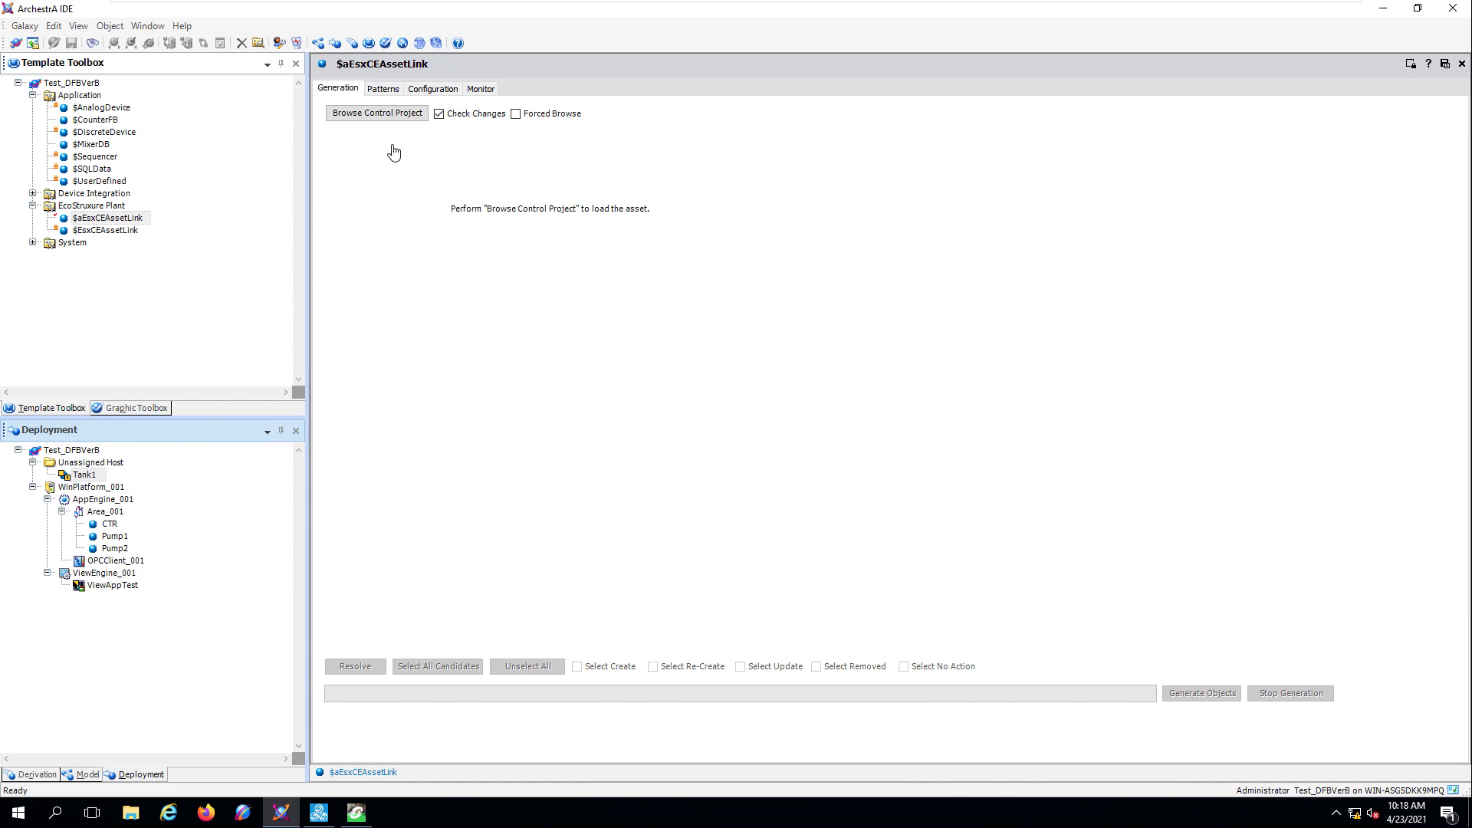
pyautogui.click(386, 90)
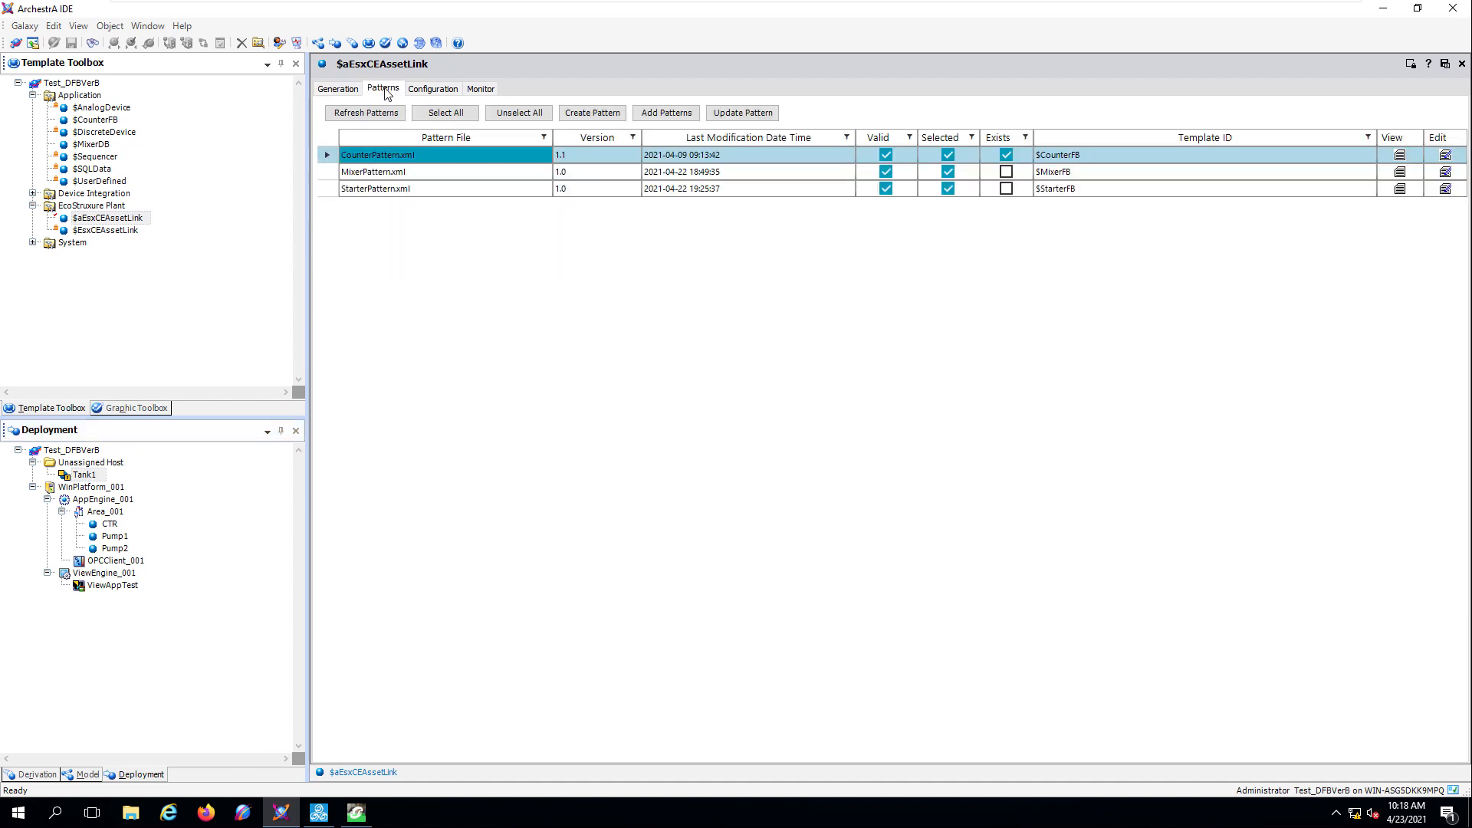
pyautogui.click(594, 112)
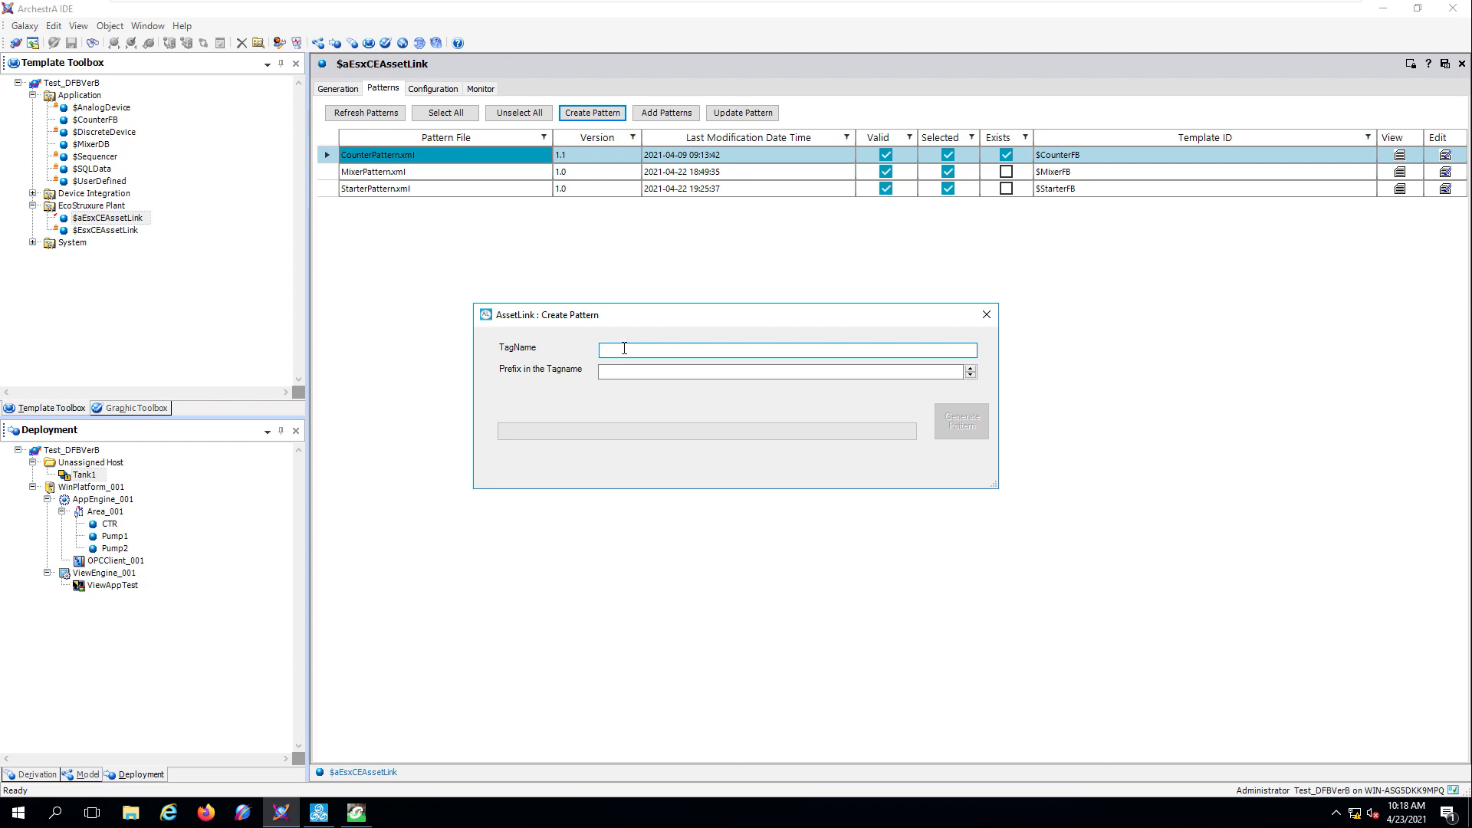
pyautogui.write('Tank1')
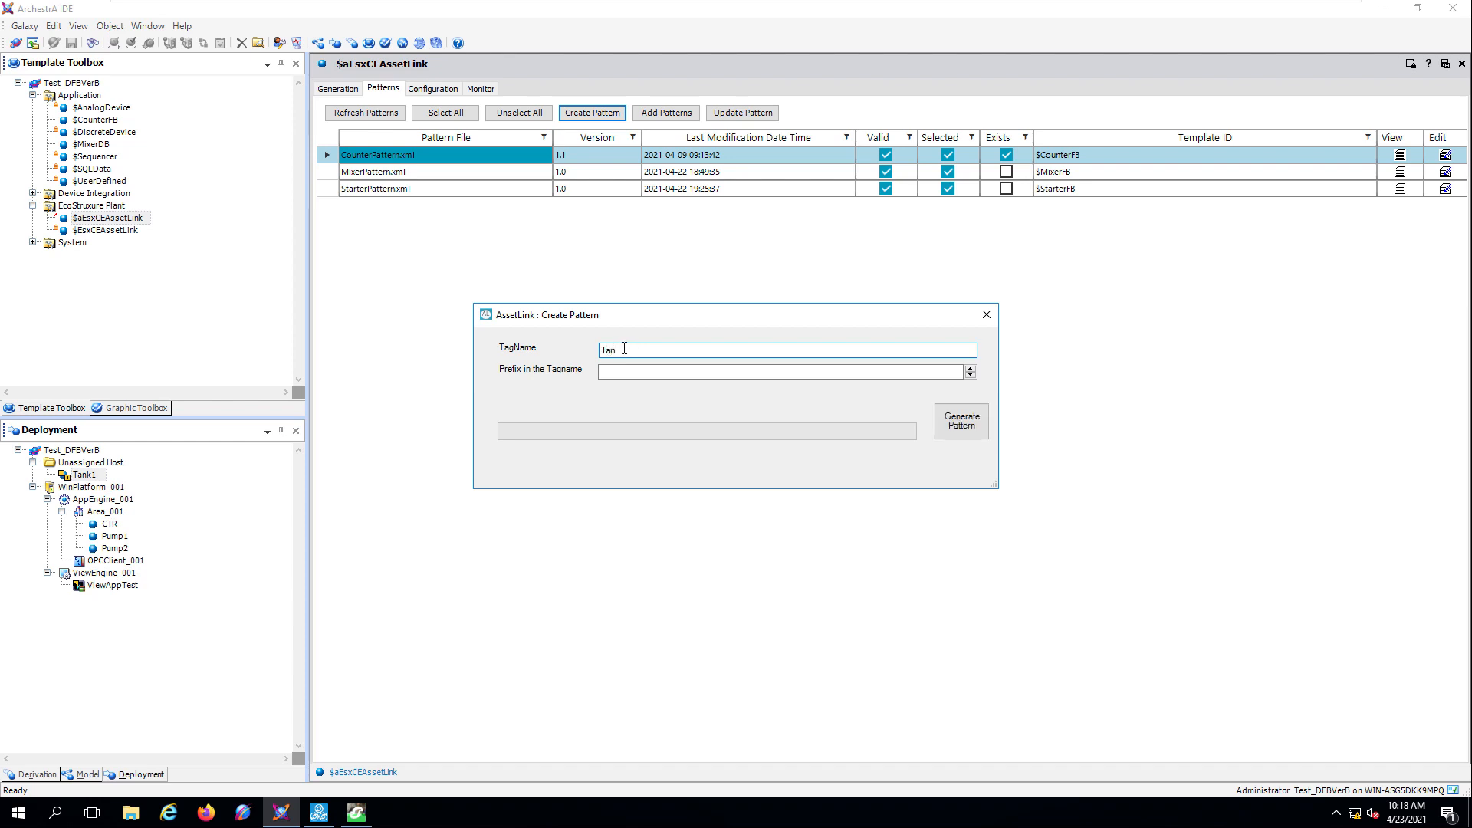
pyautogui.click(957, 435)
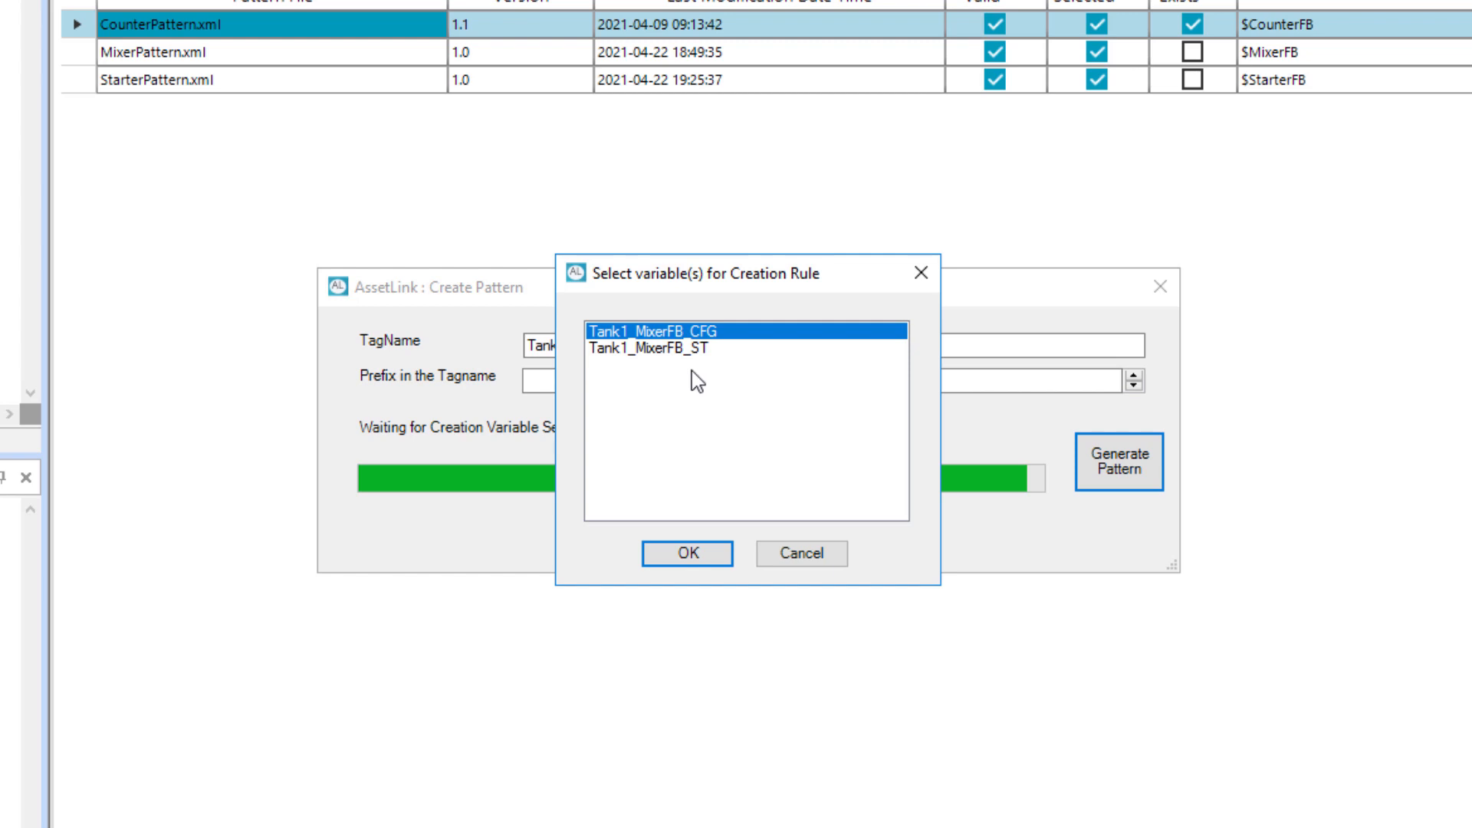
# - Choose both Tank1_MixerFB_CFG and Tank1_MixerFB_ST as the variables for the pattern's creation rule
pyautogui.click(705, 348)
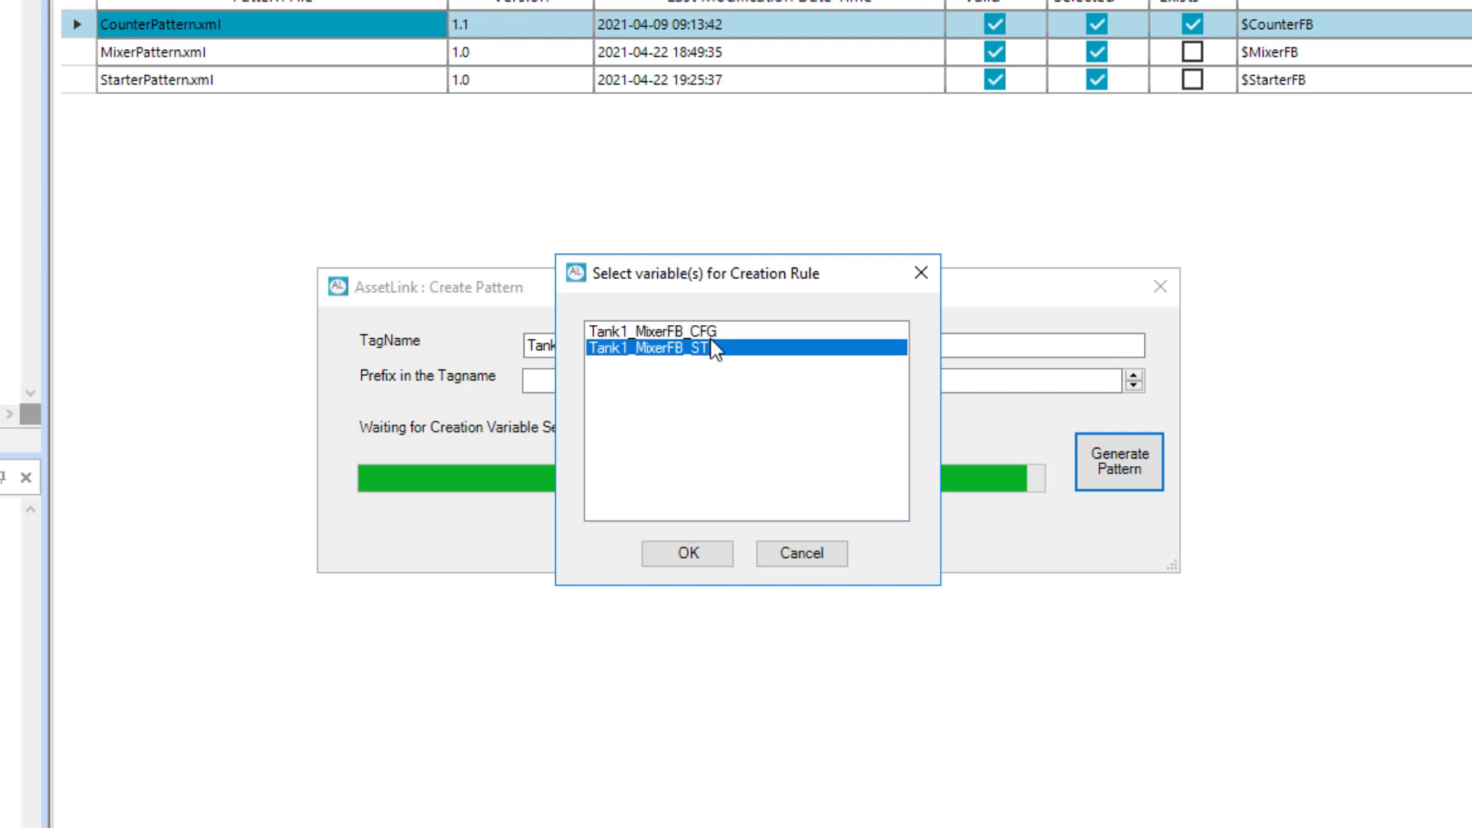
pyautogui.click(712, 333)
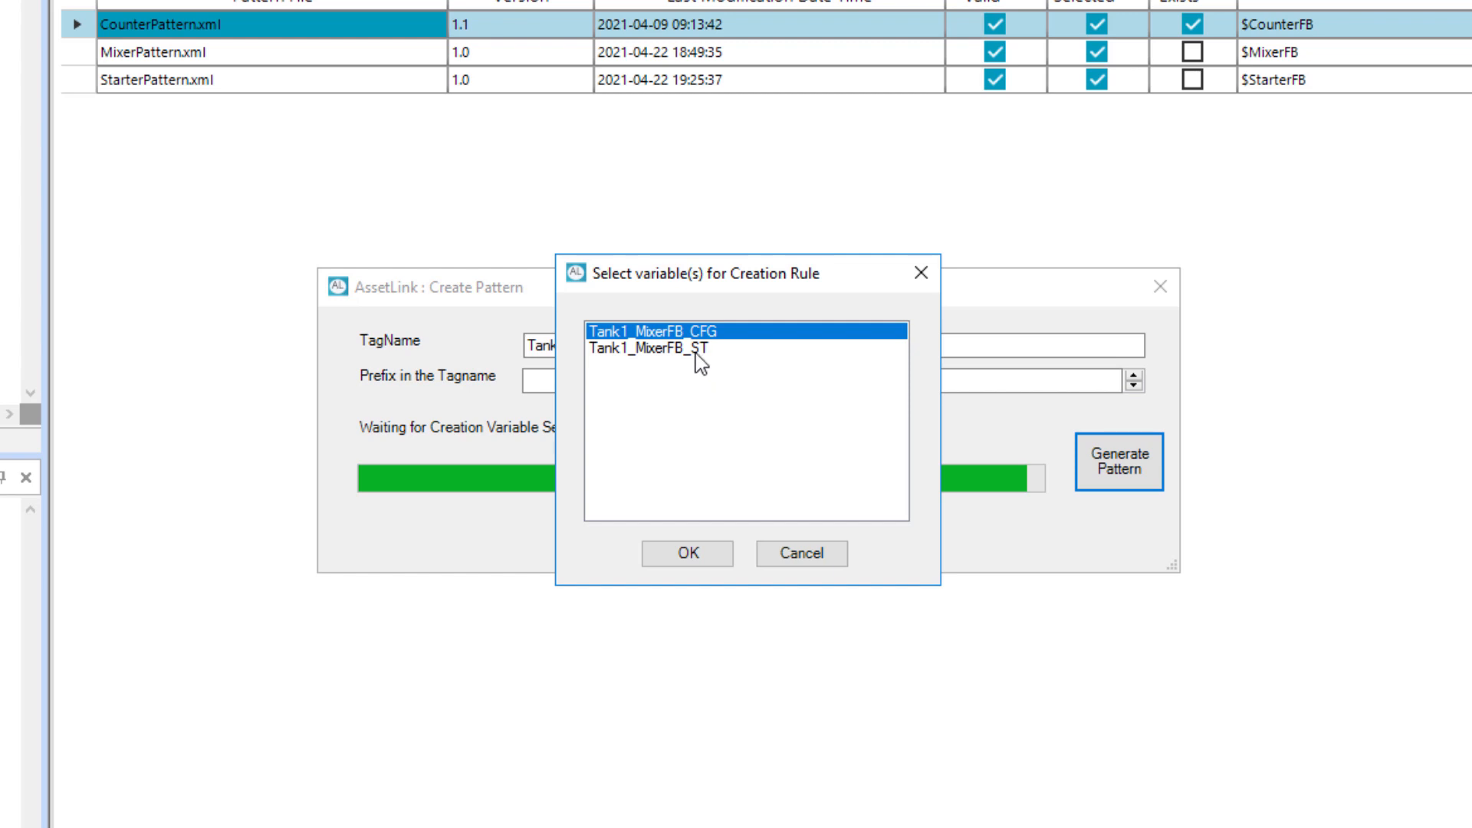
pyautogui.keyDown('shift'); pyautogui.click(695, 348); pyautogui.keyUp('shift')
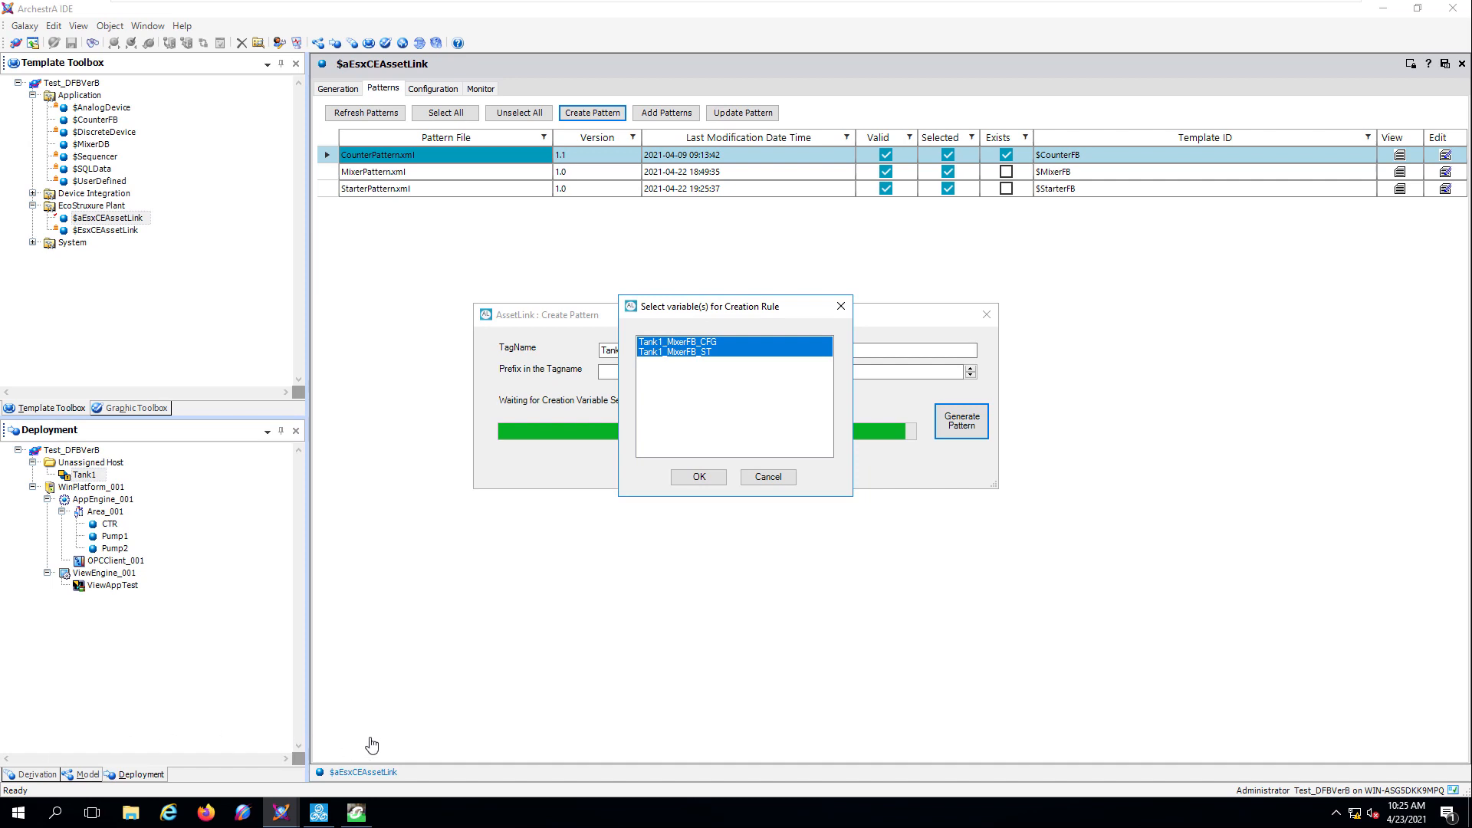
pyautogui.click(689, 481)
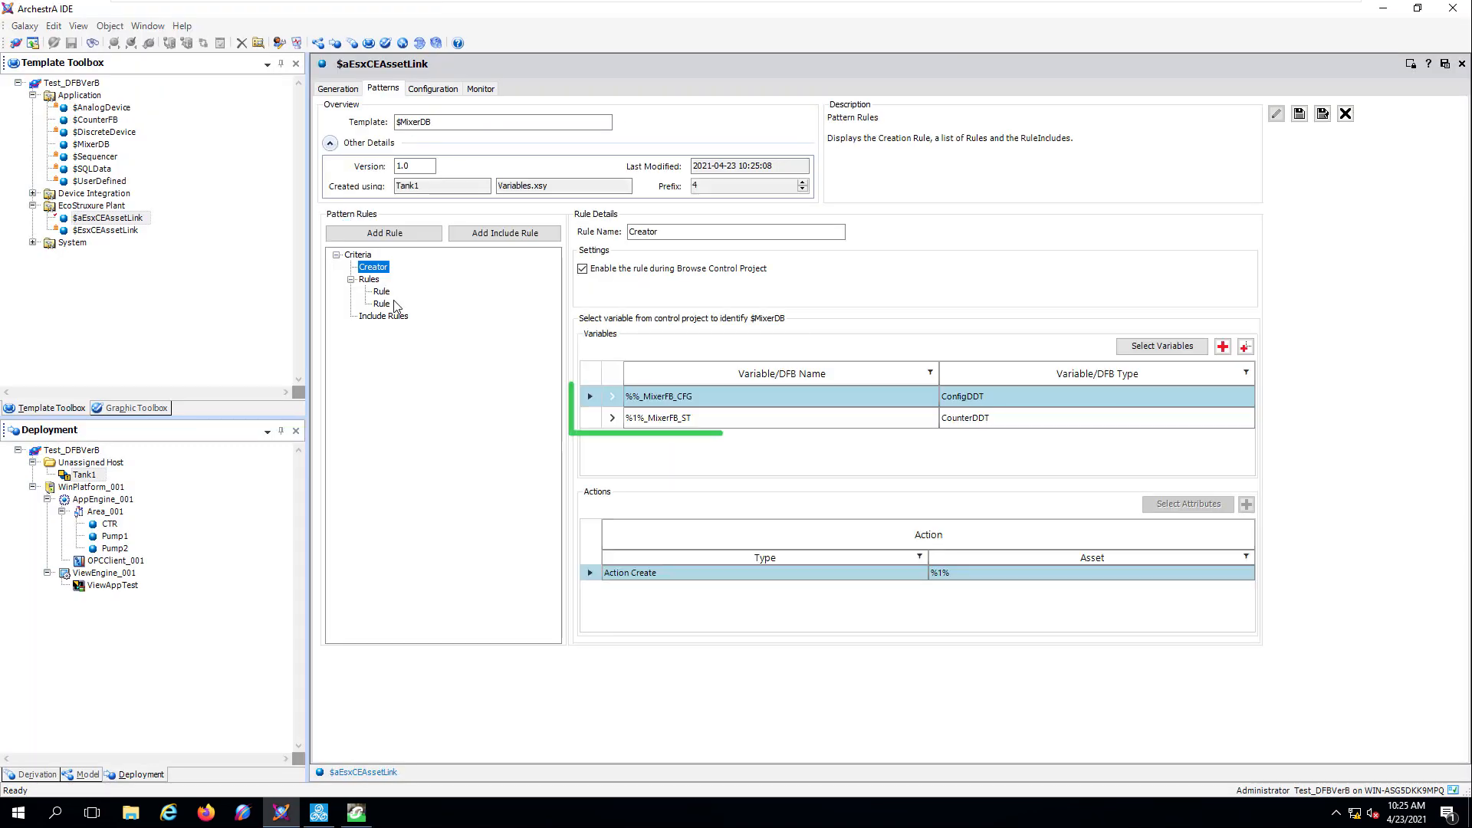
# - Review the variables and actions of the generated pattern's Creator rule and its two further rules
pyautogui.click(717, 397)
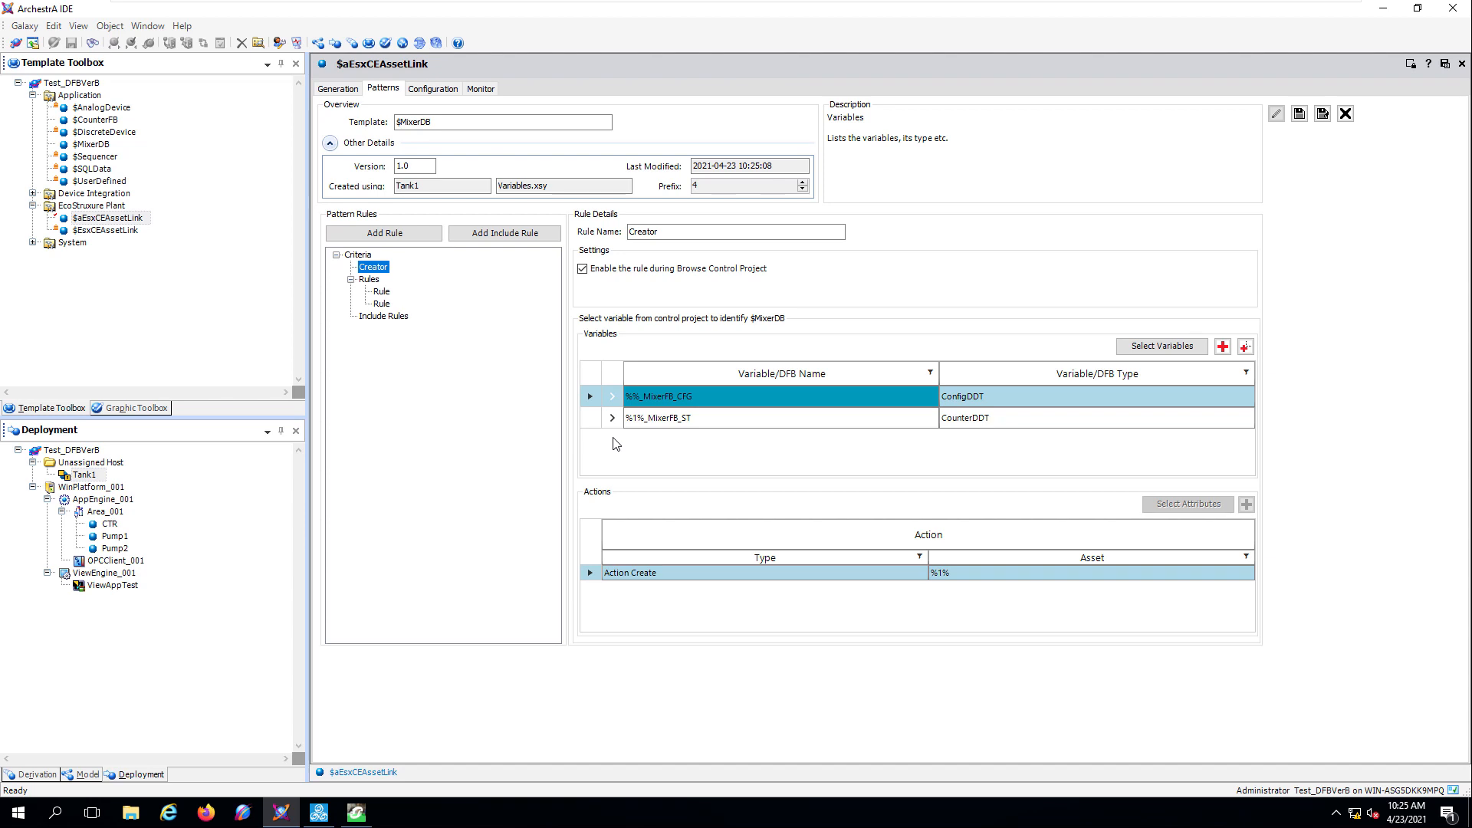
pyautogui.click(373, 281)
pyautogui.click(382, 292)
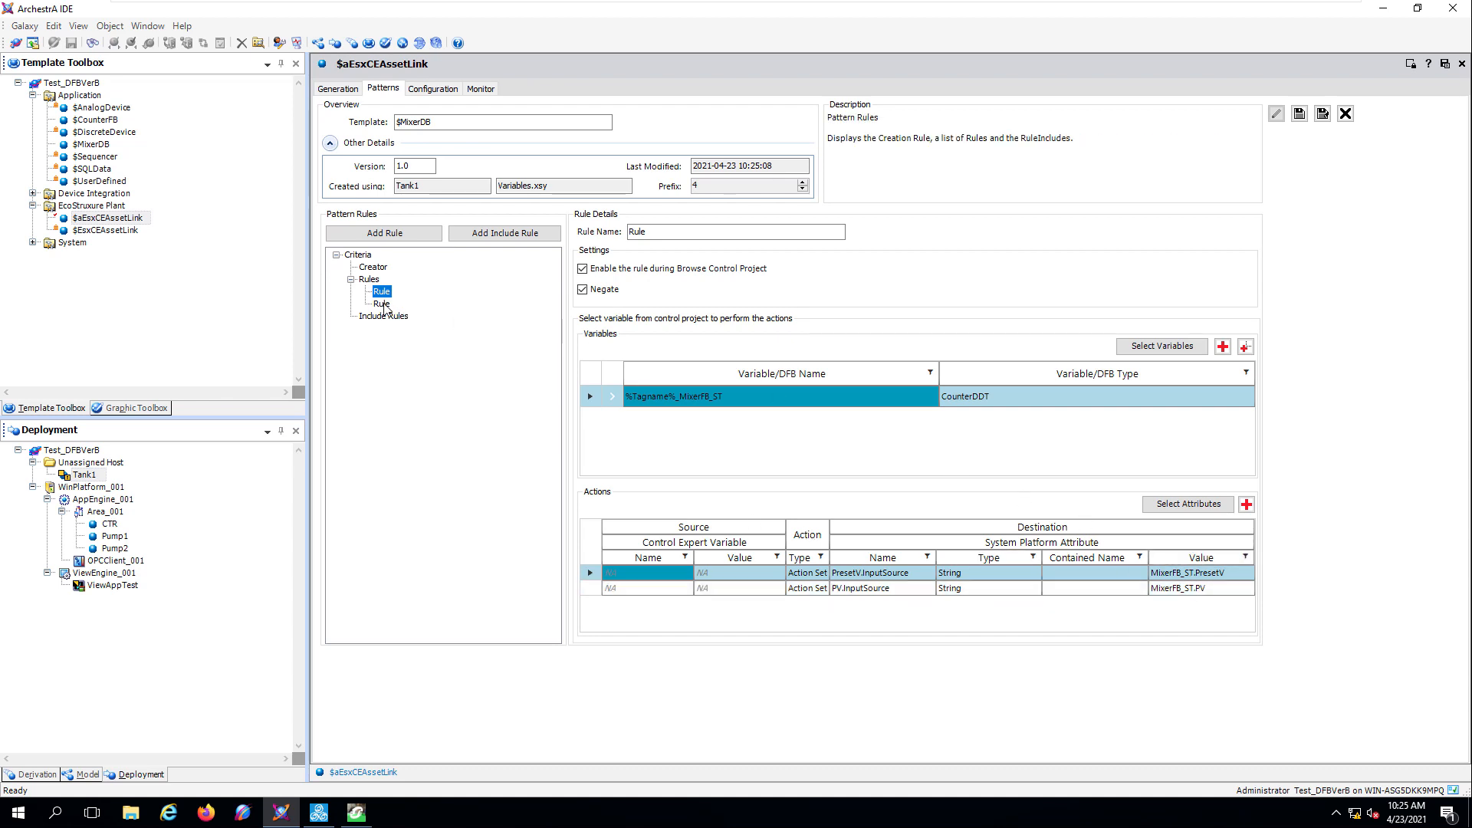
pyautogui.click(382, 303)
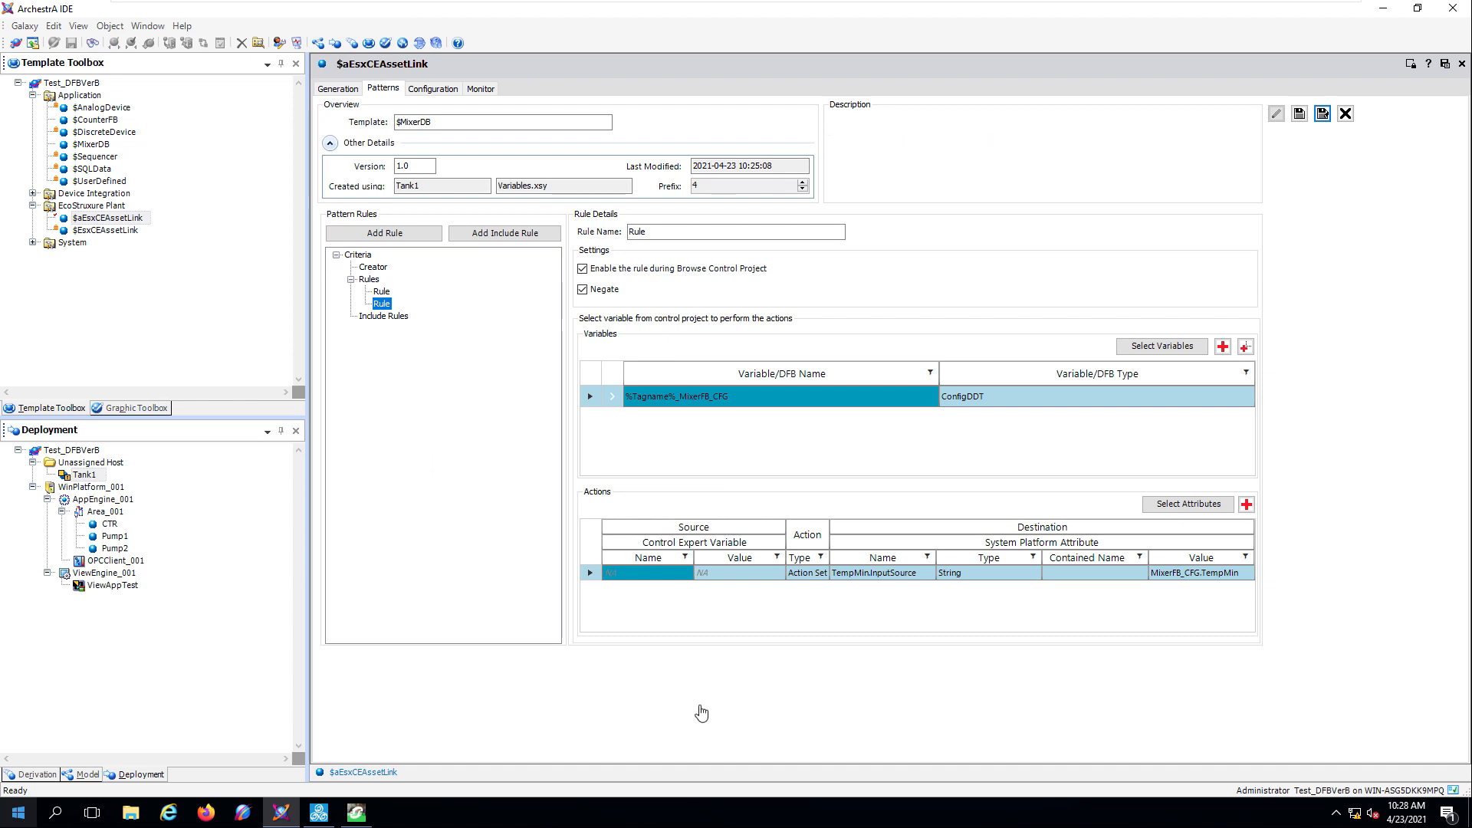
# - Save the pattern as MixerPattern in patterntestfolder and close the pattern editor
pyautogui.click(1324, 116)
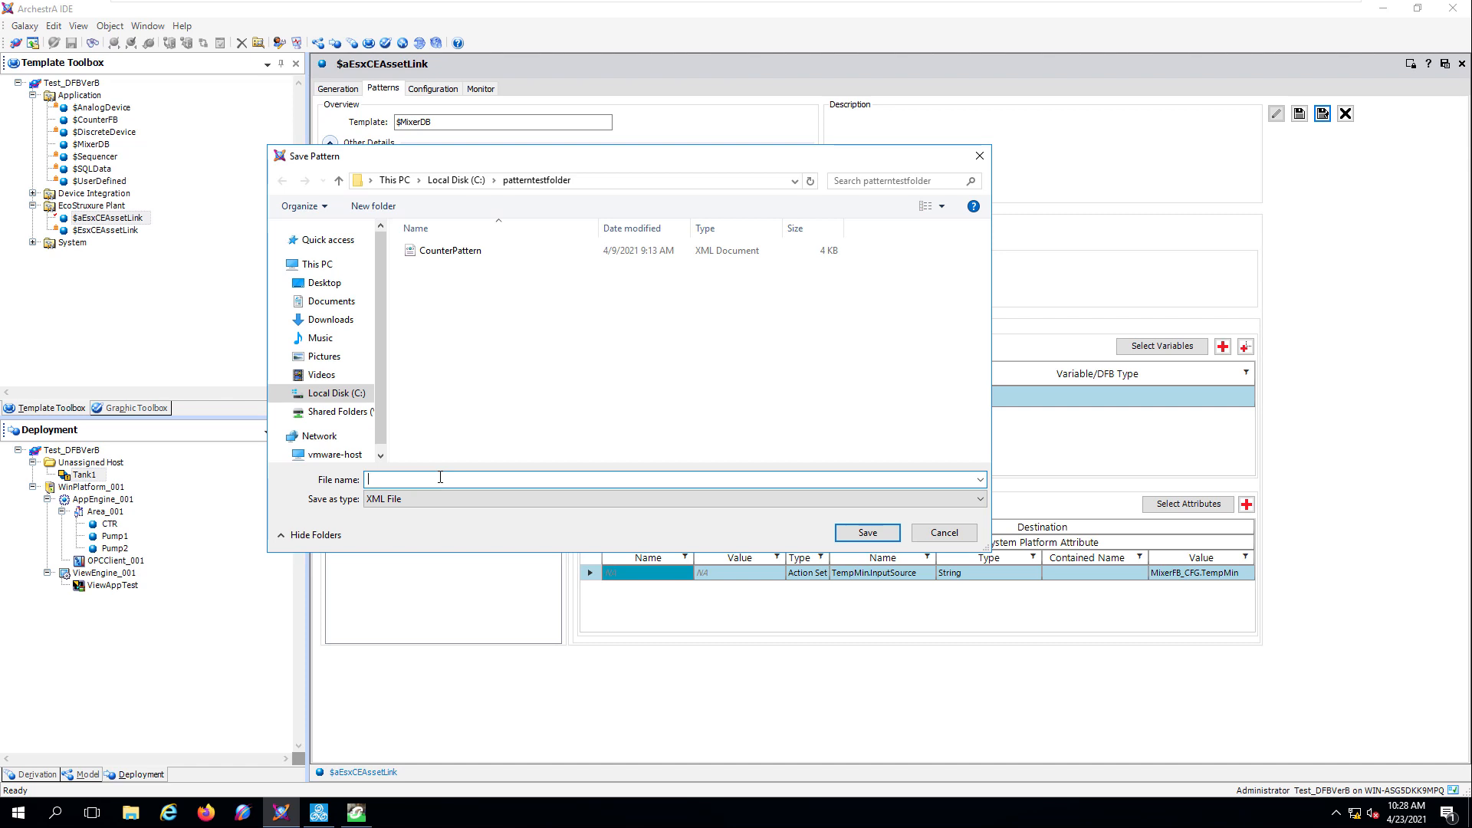
pyautogui.write('MixerPattern')
pyautogui.click(866, 533)
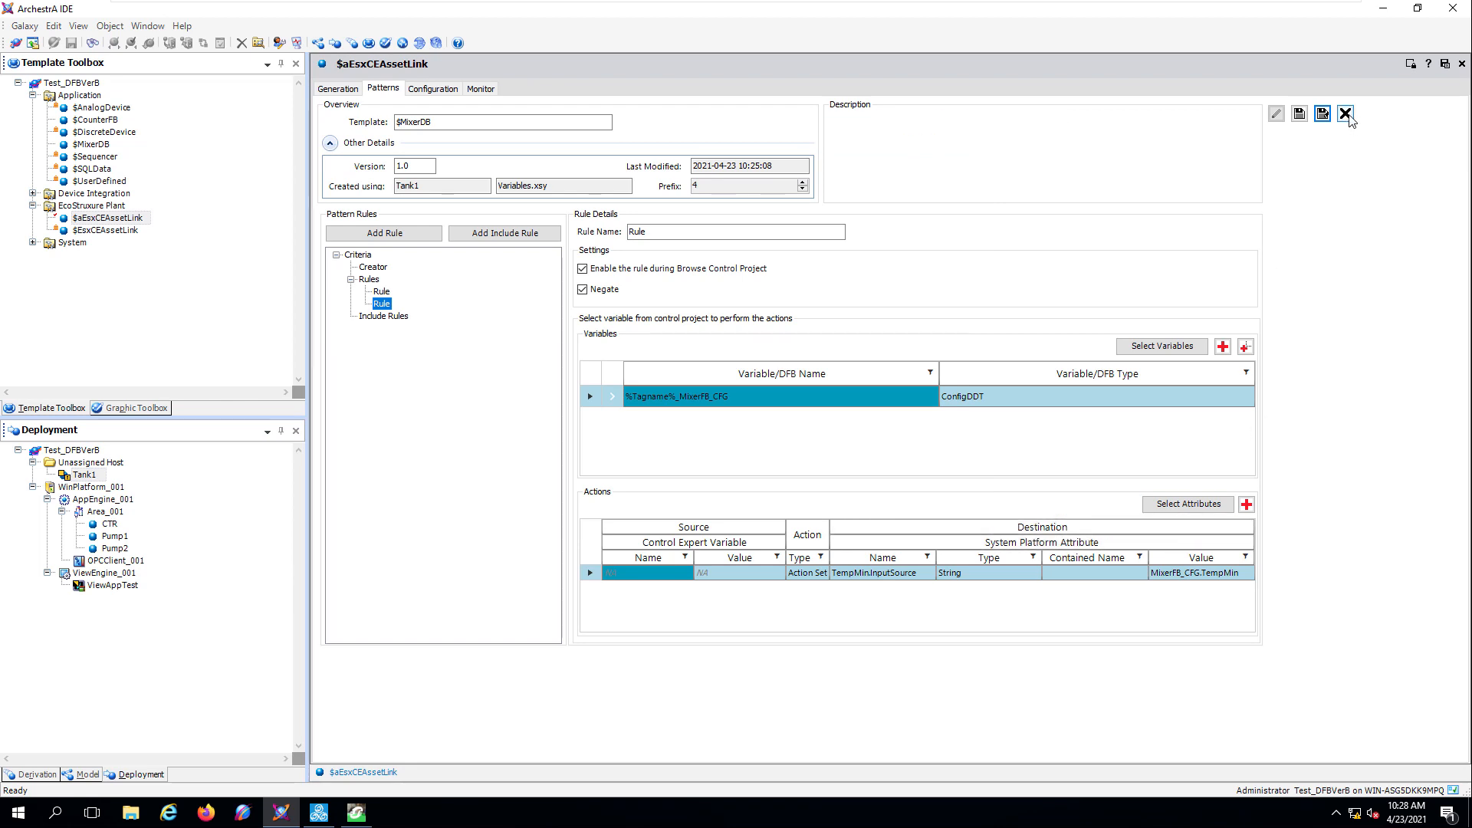
pyautogui.click(1346, 113)
pyautogui.click(798, 469)
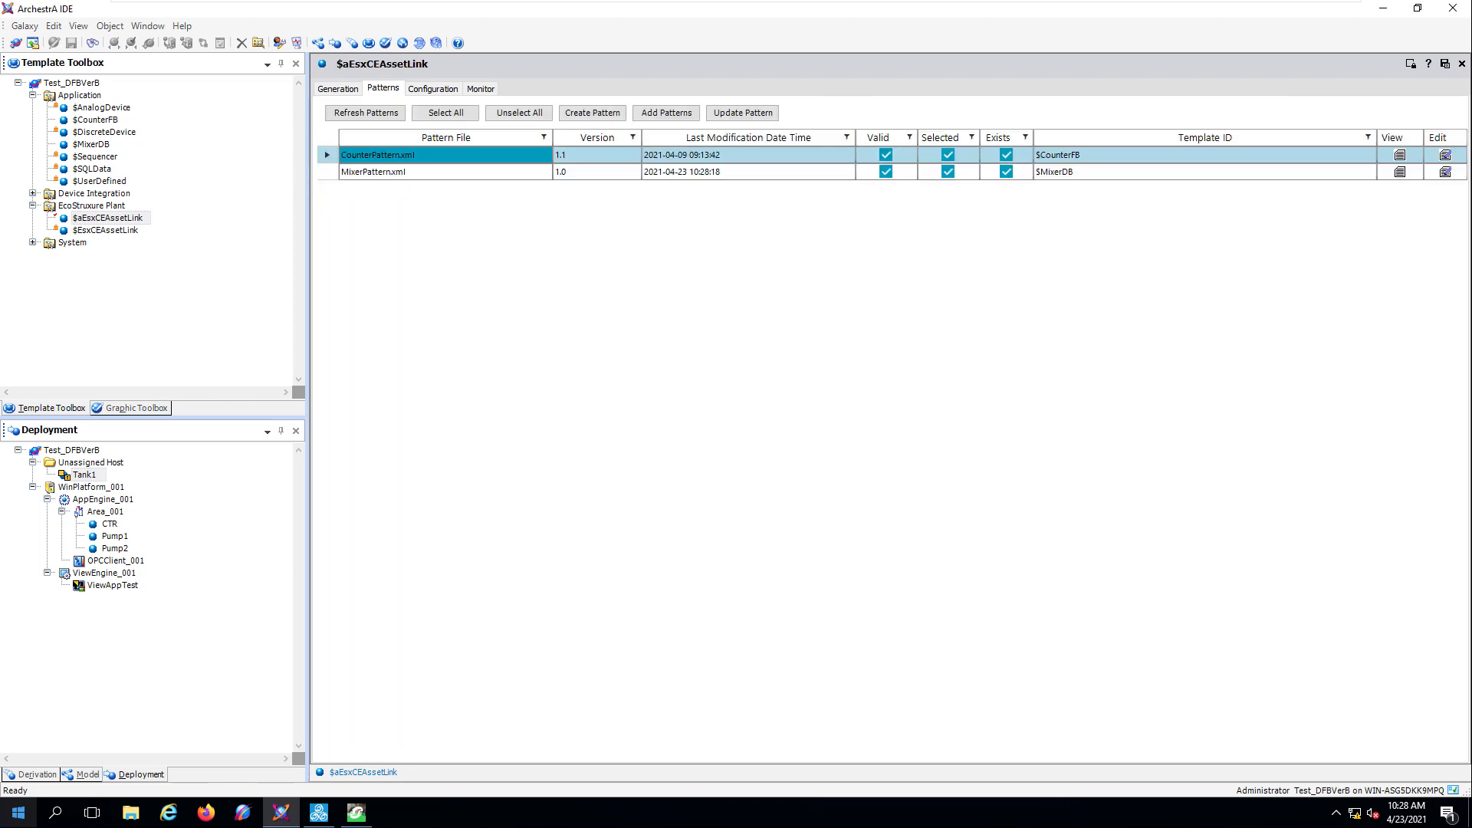
# - Enable Forced Browse and browse the control project to load its assets
pyautogui.click(341, 92)
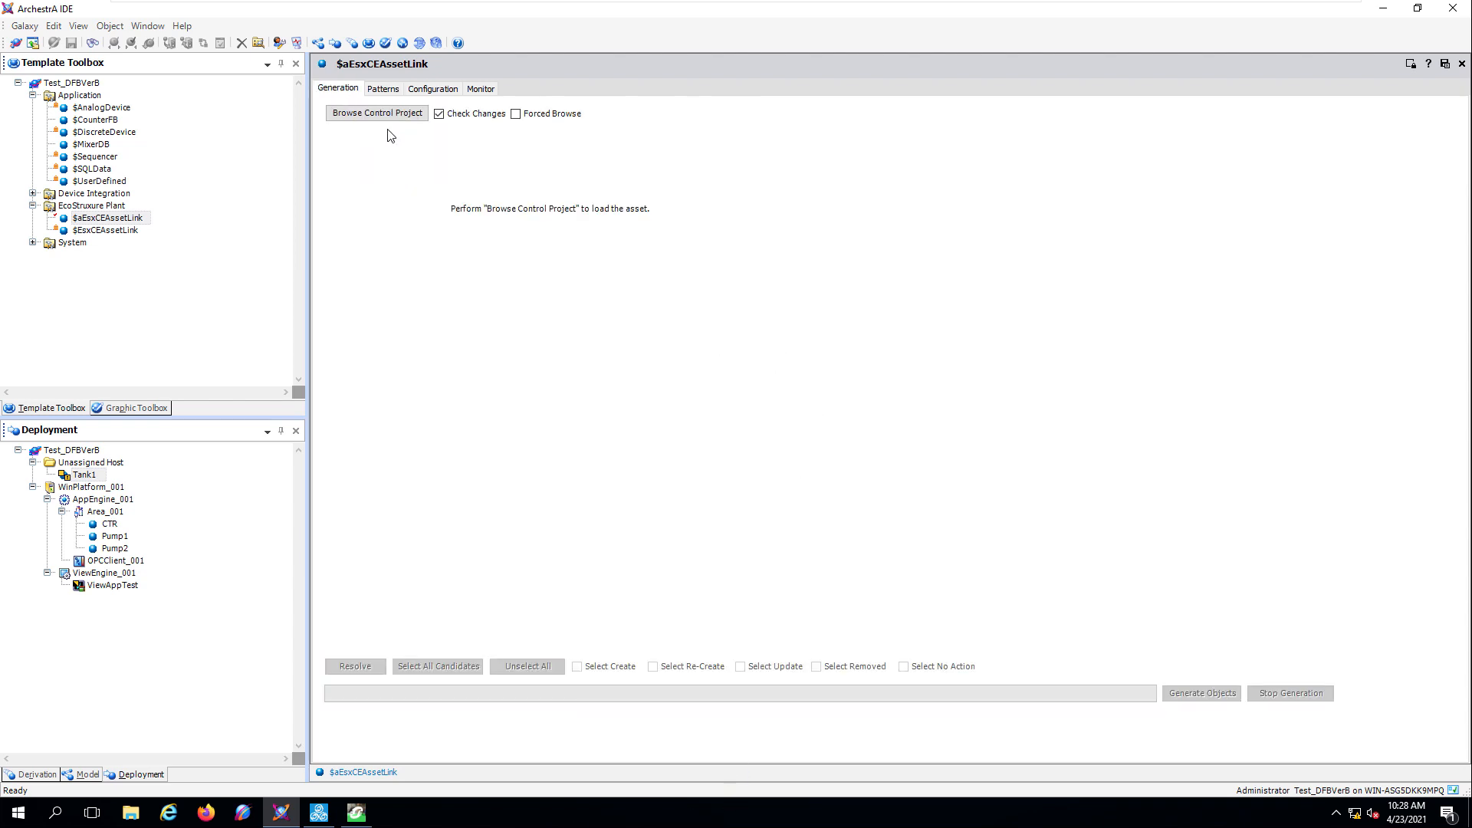
pyautogui.click(516, 114)
pyautogui.click(871, 476)
pyautogui.click(378, 115)
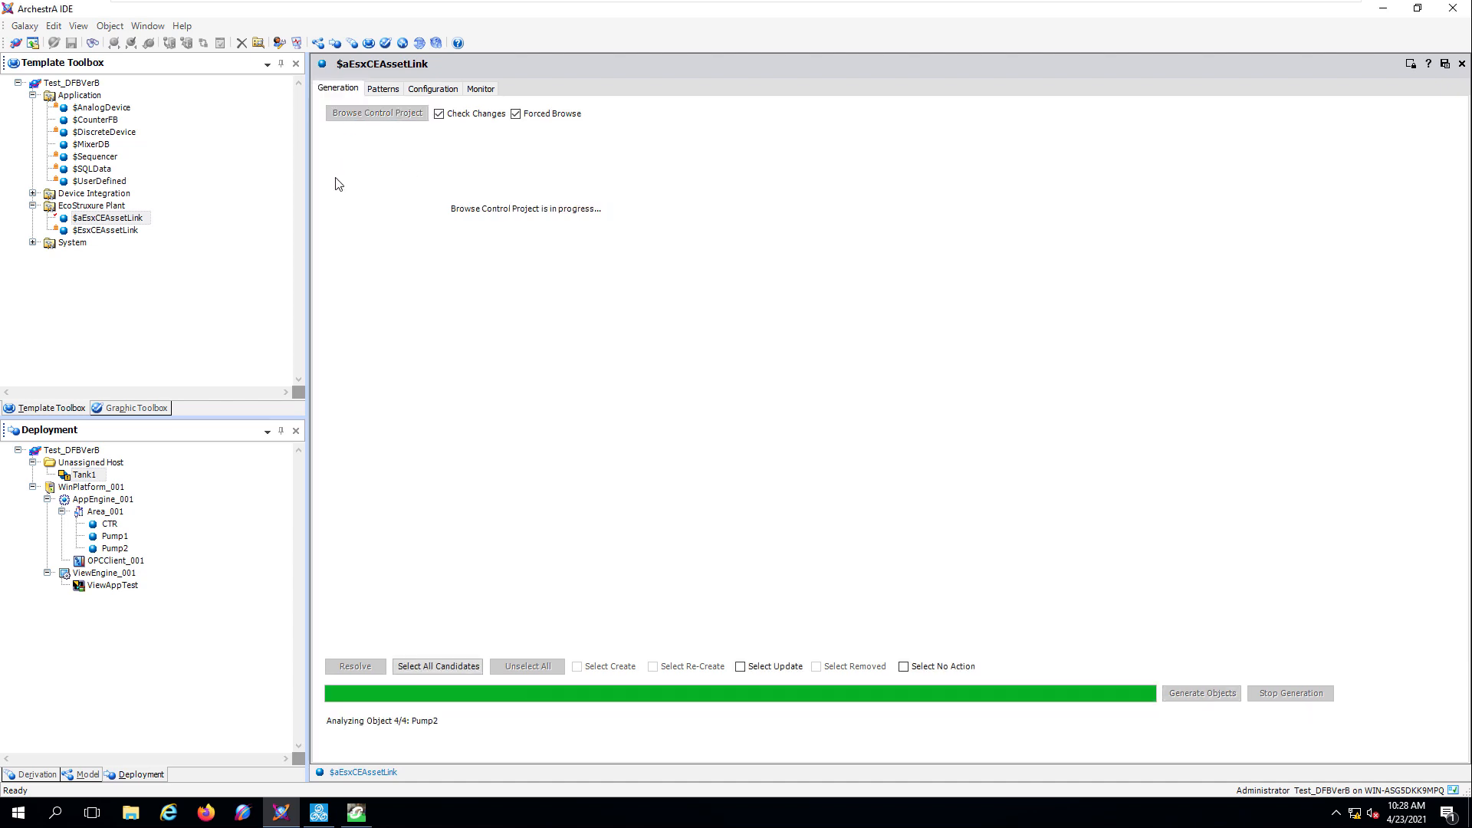
# - Select only the Tank1 update candidate, generate its object, and save and close the AssetLink template
pyautogui.click(364, 227)
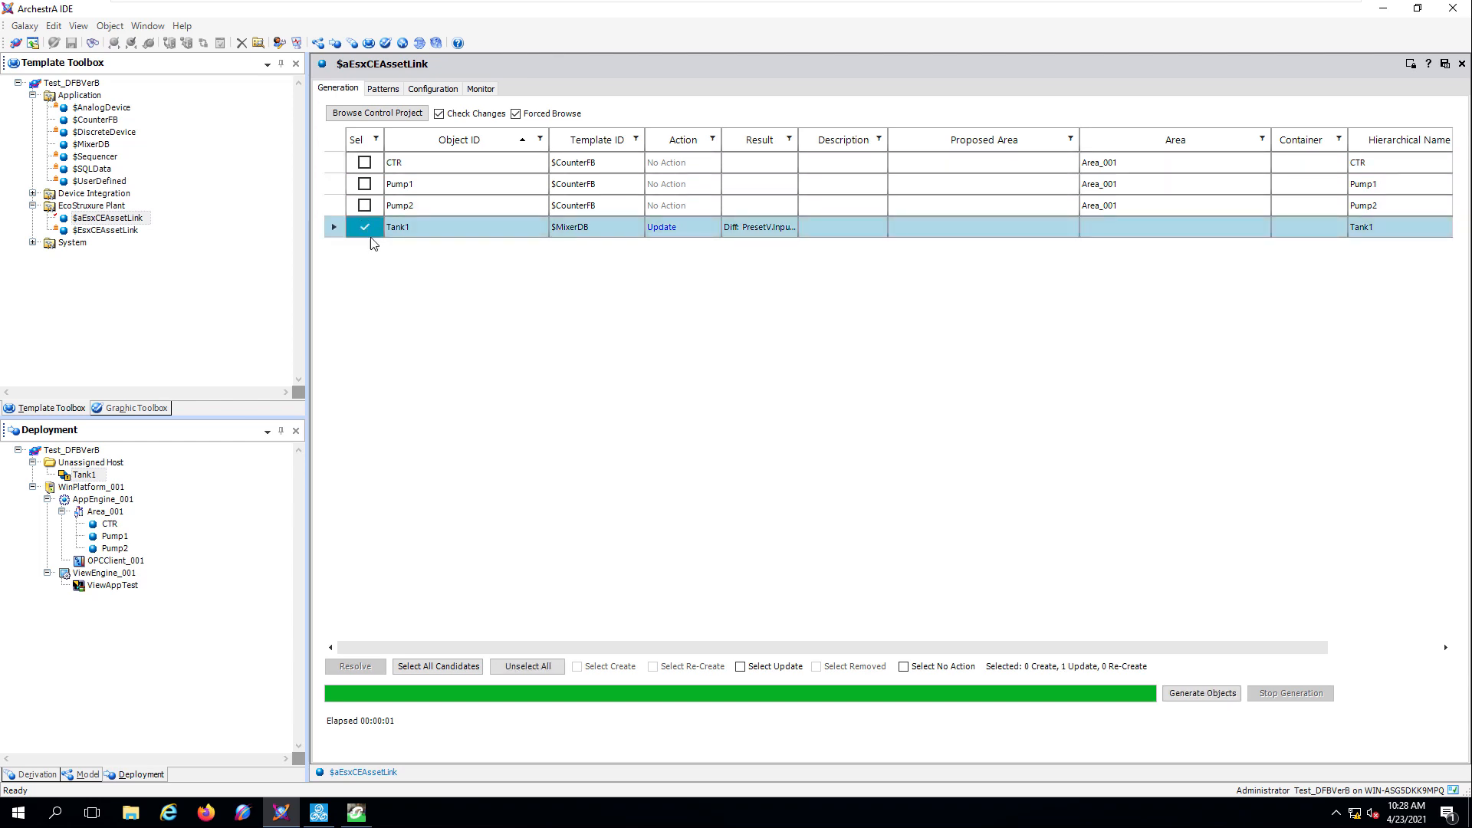
pyautogui.click(1209, 695)
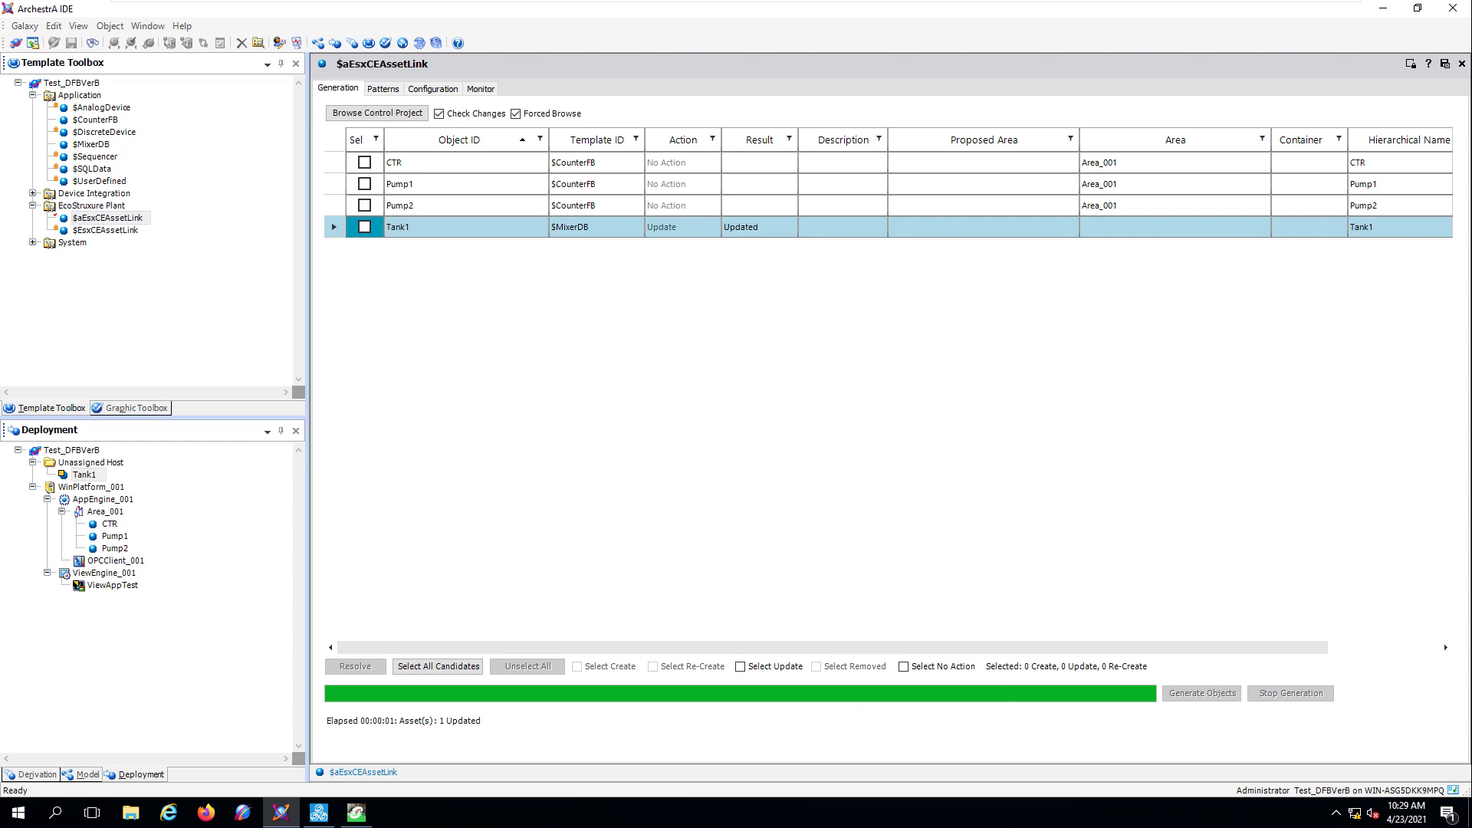
pyautogui.click(1445, 64)
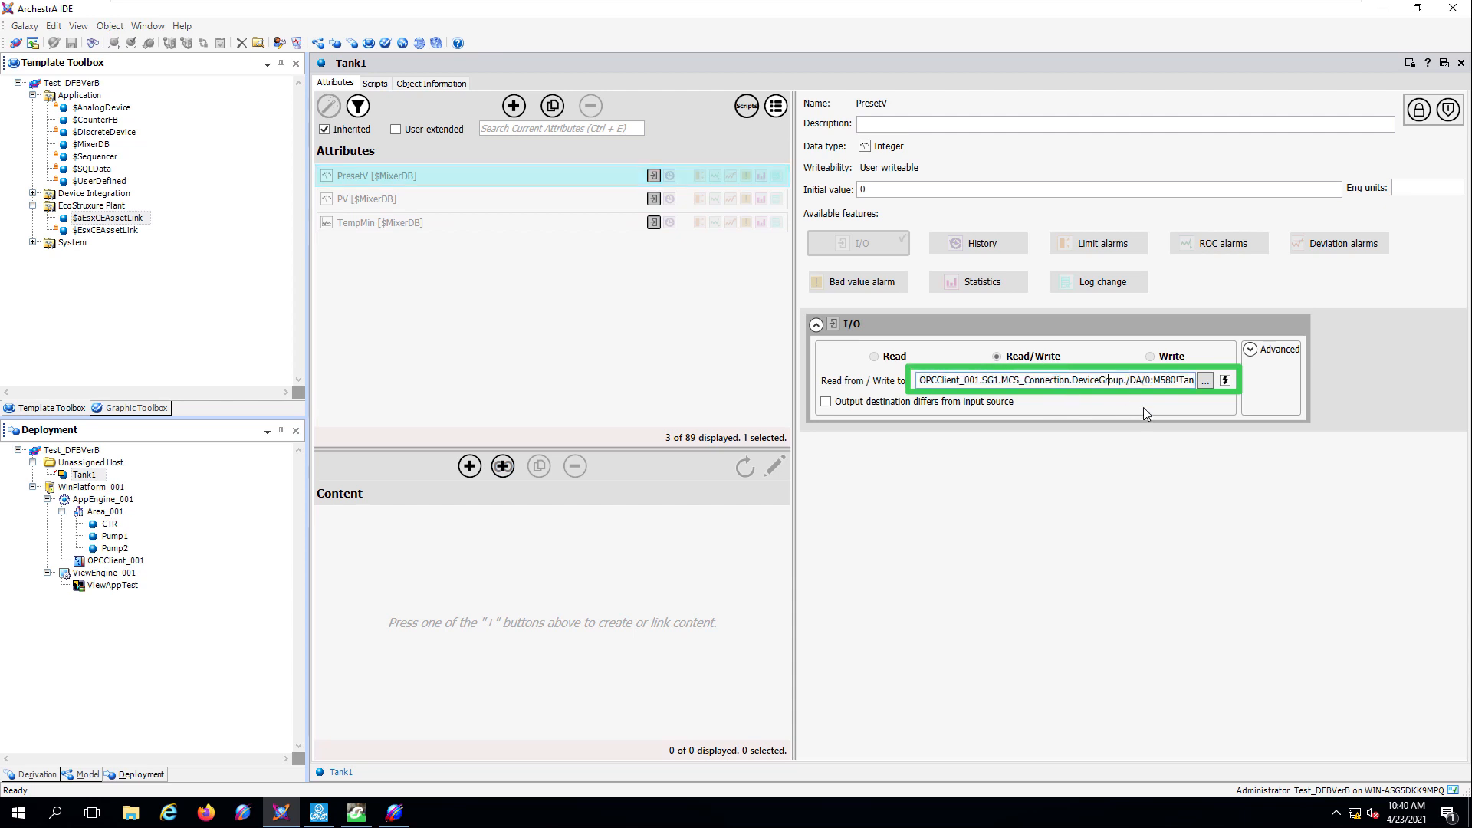
# - Inspect the full I/O references of Tank1's PresetV, PV and TempMin attributes, and close the object with saving
pyautogui.press('Right')
pyautogui.press('Right')
pyautogui.press('Right')
pyautogui.press('Right')
pyautogui.press('Right')
pyautogui.press('Right')
pyautogui.press('Right')
pyautogui.press('Right')
pyautogui.press('Right')
pyautogui.press('Right')
pyautogui.press('Right')
pyautogui.press('Right')
pyautogui.press('Right')
pyautogui.press('Right')
pyautogui.press('Right')
pyautogui.press('Right')
pyautogui.press('Right')
pyautogui.press('Right')
pyautogui.press('Right')
pyautogui.press('Right')
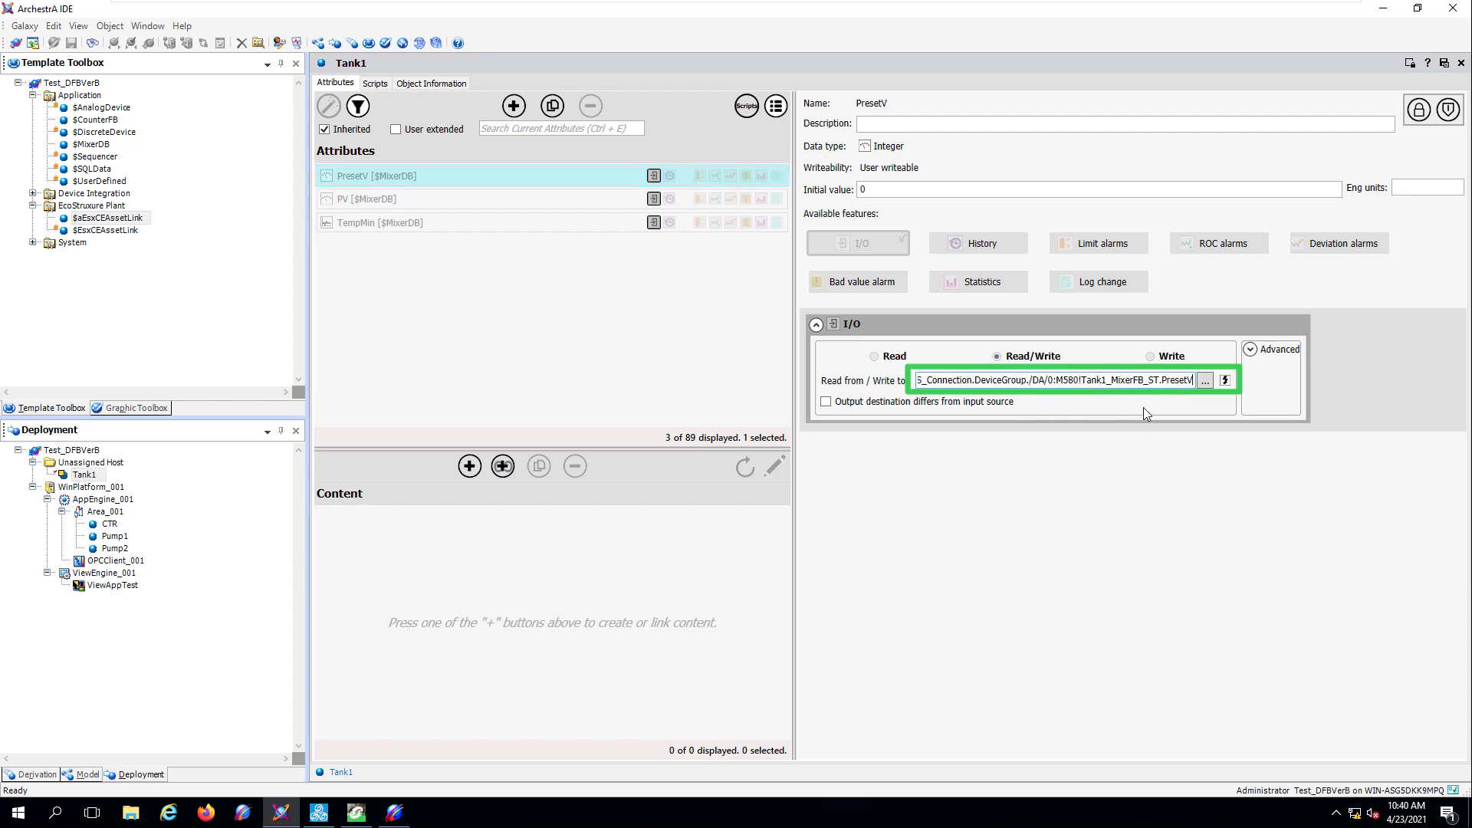
pyautogui.click(428, 201)
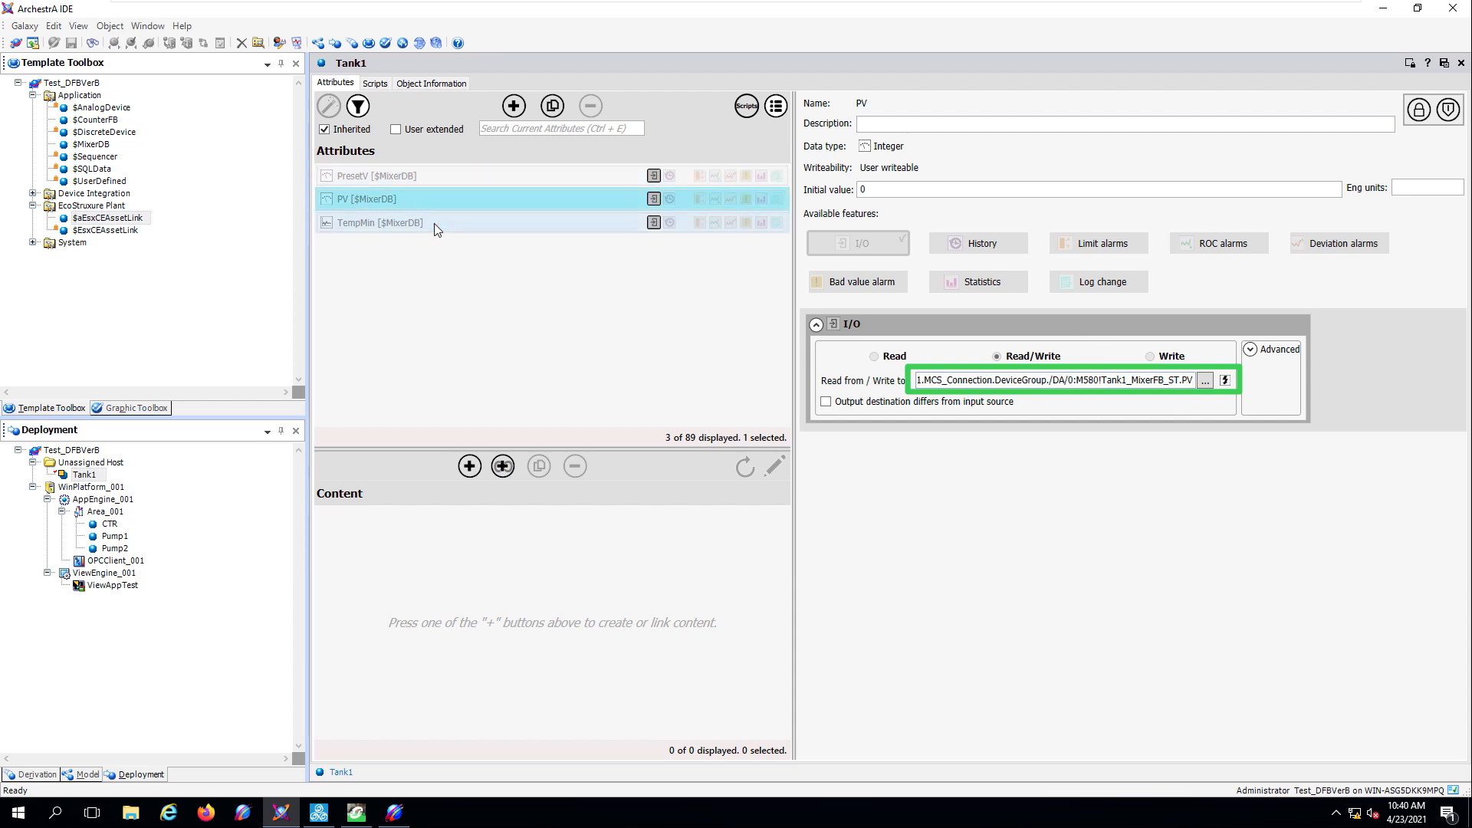
pyautogui.click(434, 224)
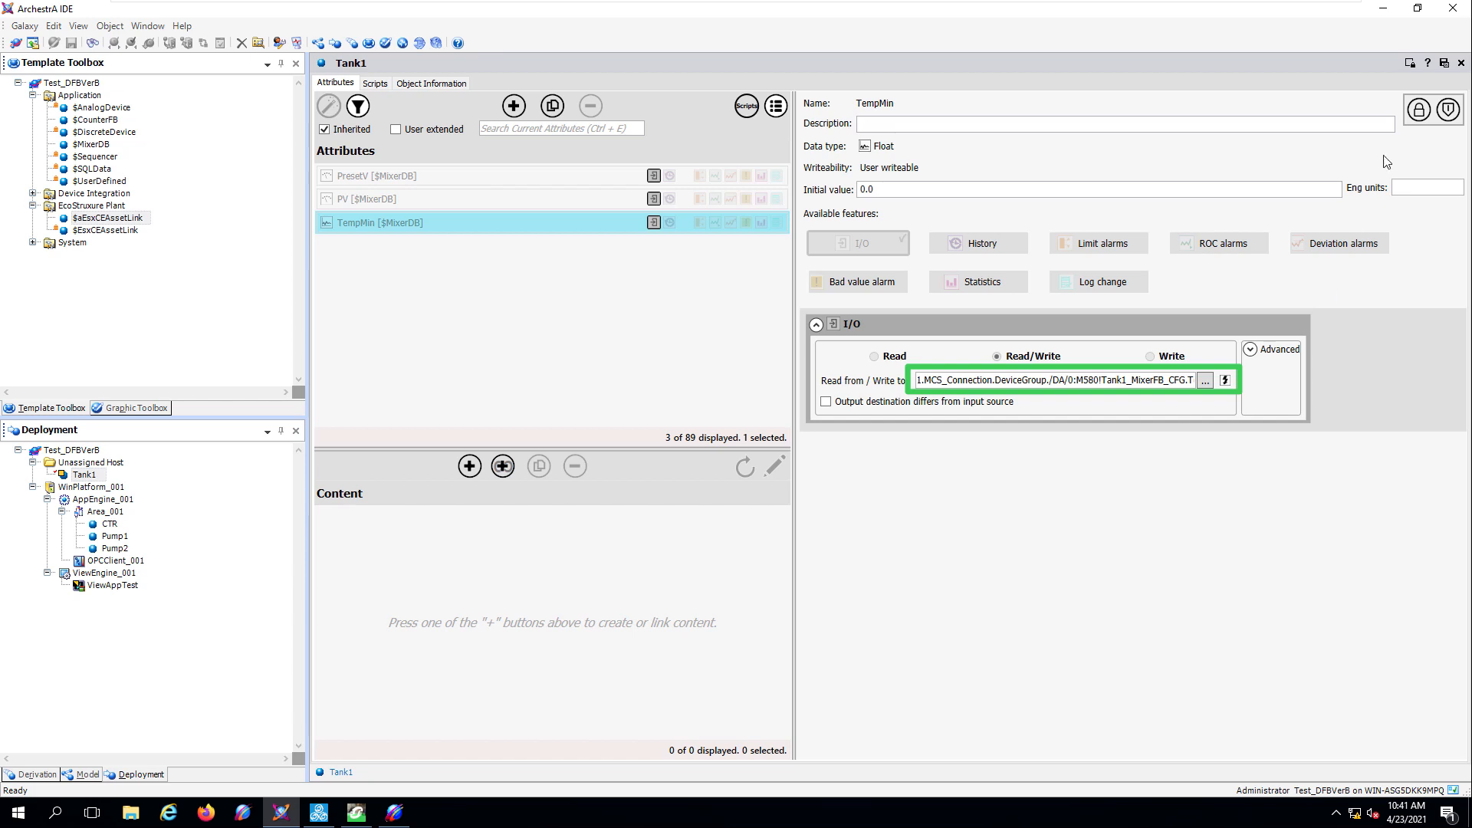
pyautogui.click(1444, 64)
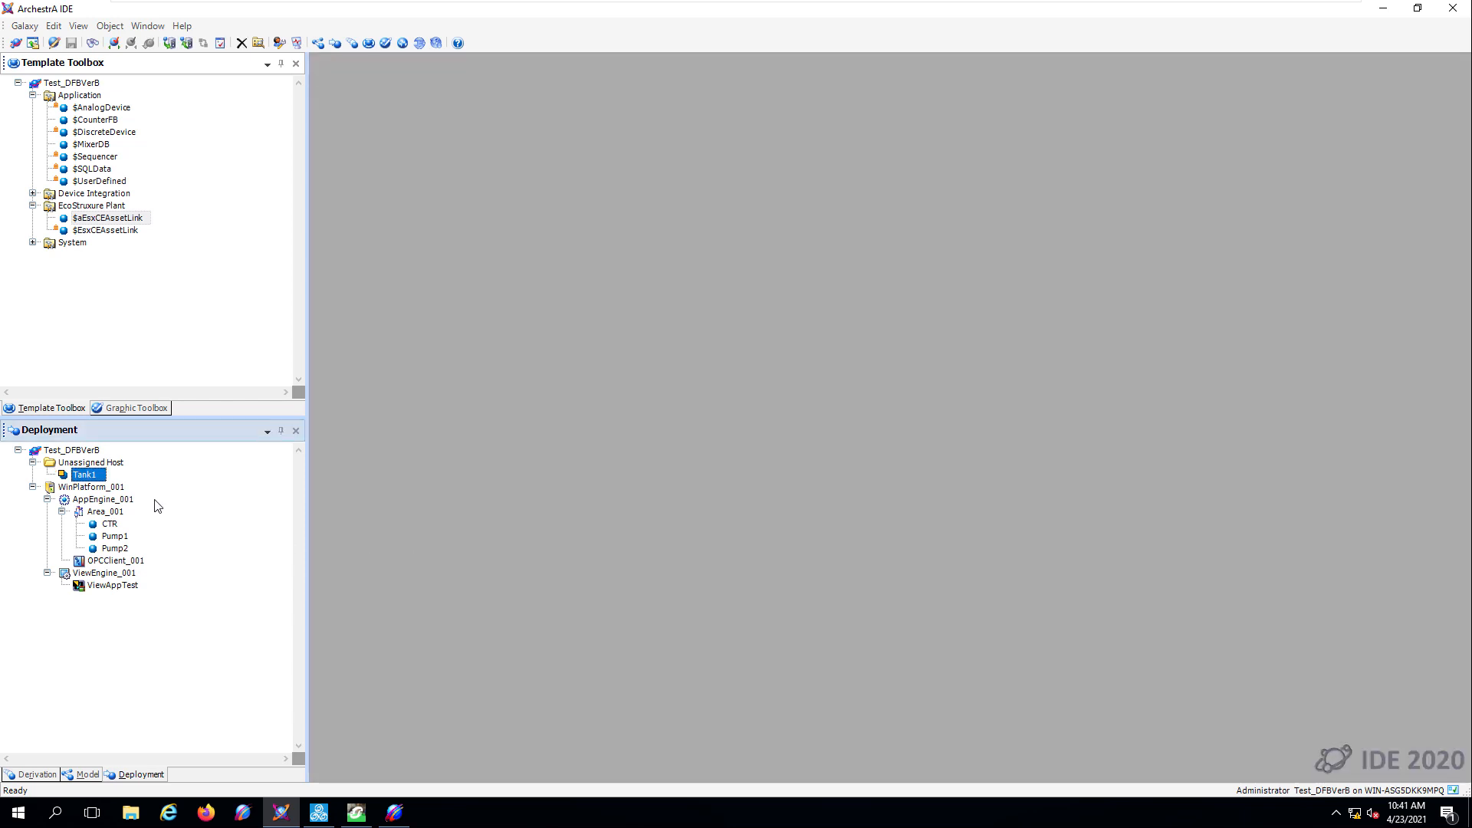
# - Assign Tank1 to Area_001, deploy it, and close the deployment report
pyautogui.moveTo(112, 478); pyautogui.dragTo(115, 512)
pyautogui.rightClick(124, 549)
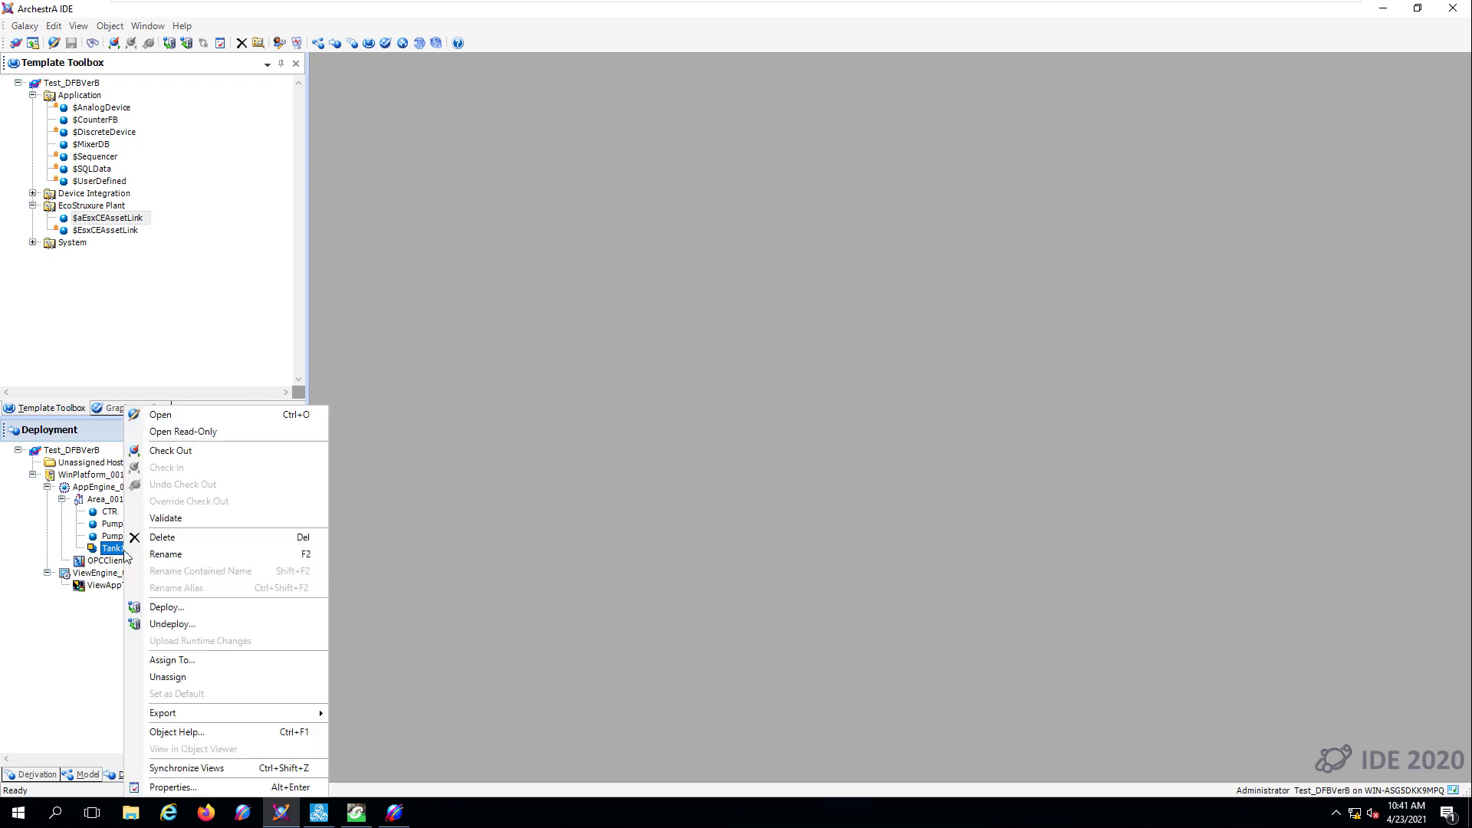
pyautogui.click(188, 611)
pyautogui.click(817, 512)
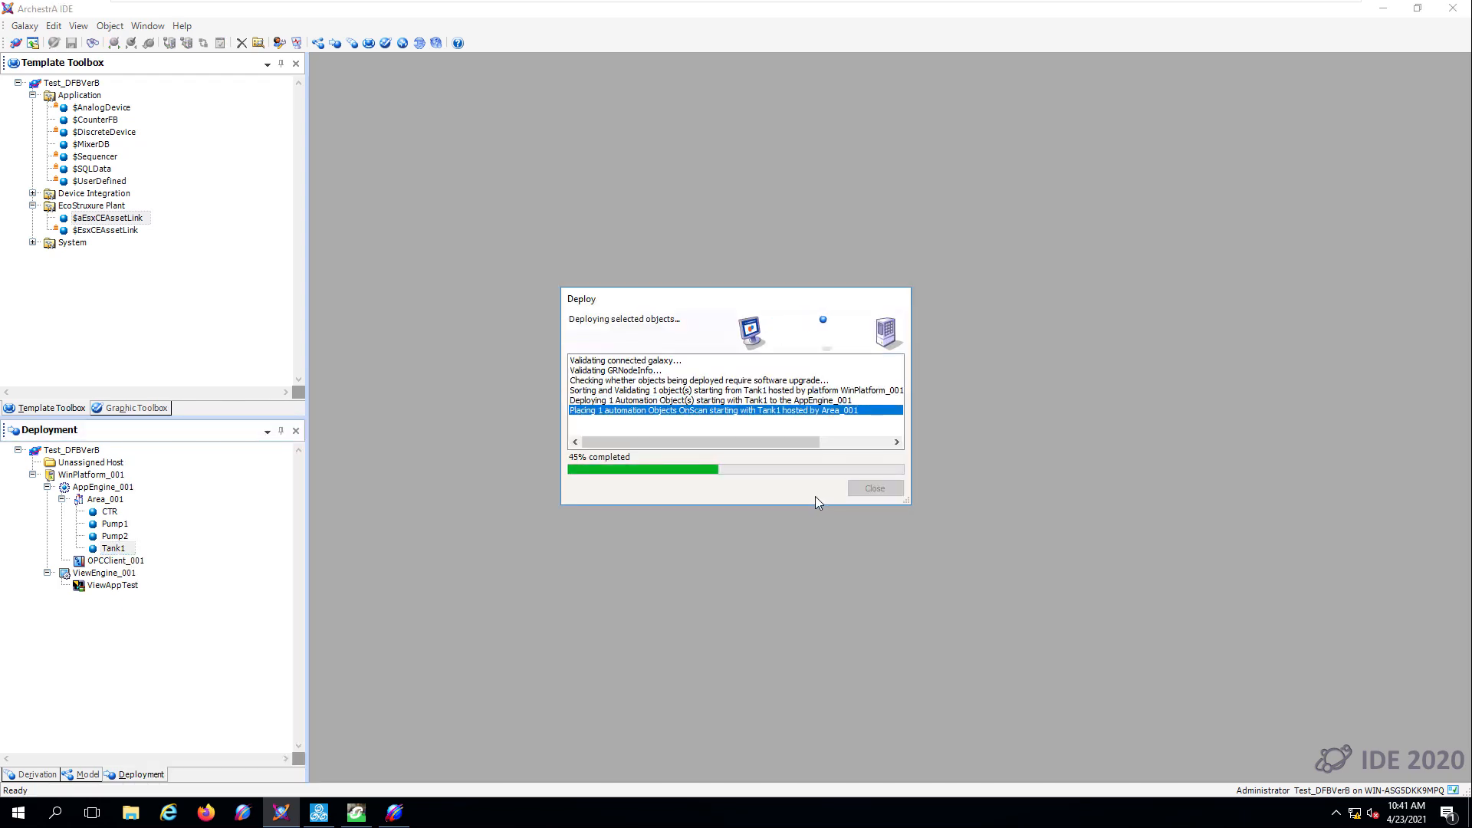
pyautogui.click(870, 489)
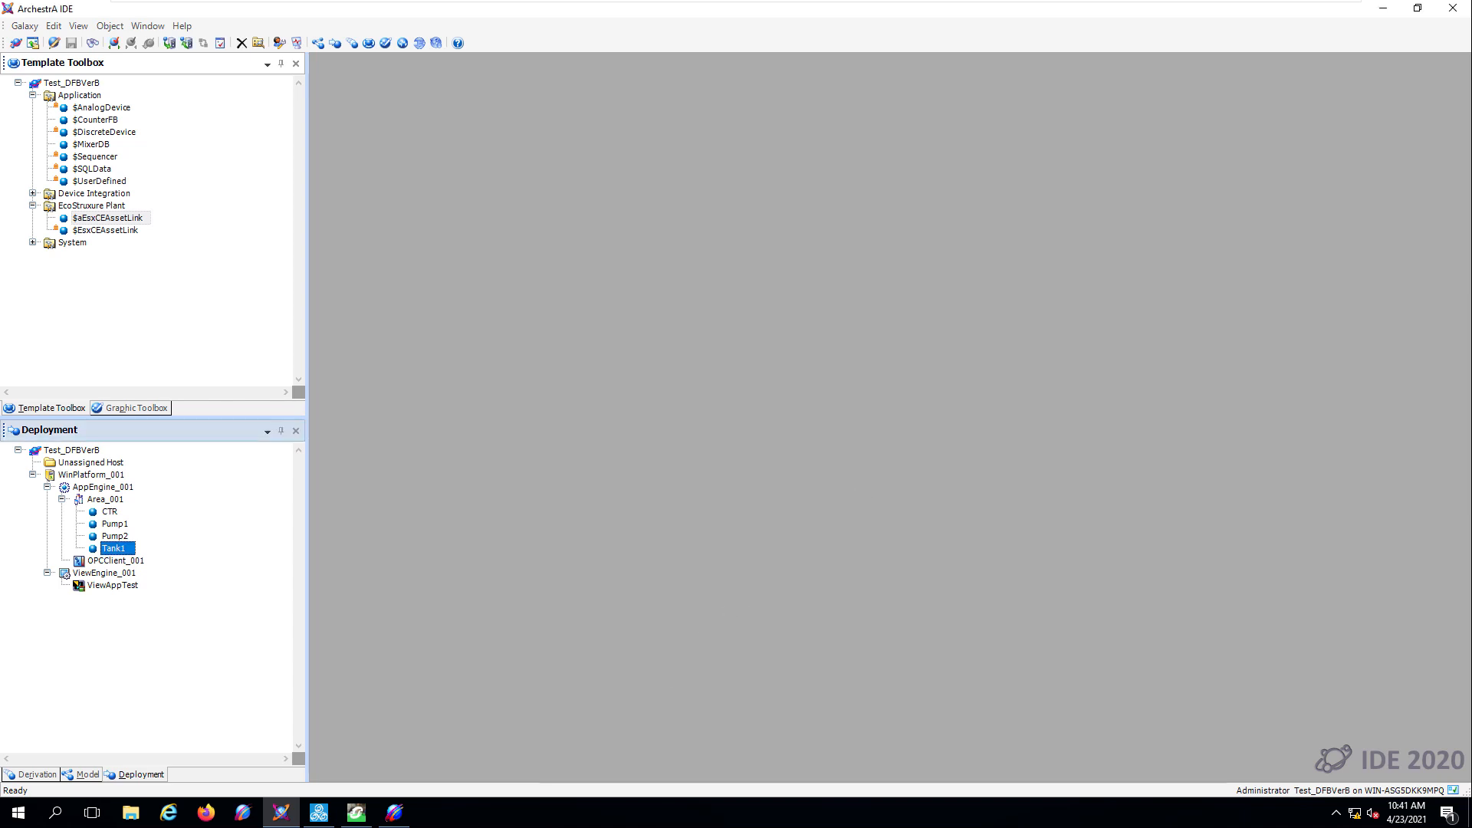
# - Minimize the IDE and check the Tank1 TempMin, PV and PresetV items in the System Management Console against Control Expert
pyautogui.click(1383, 9)
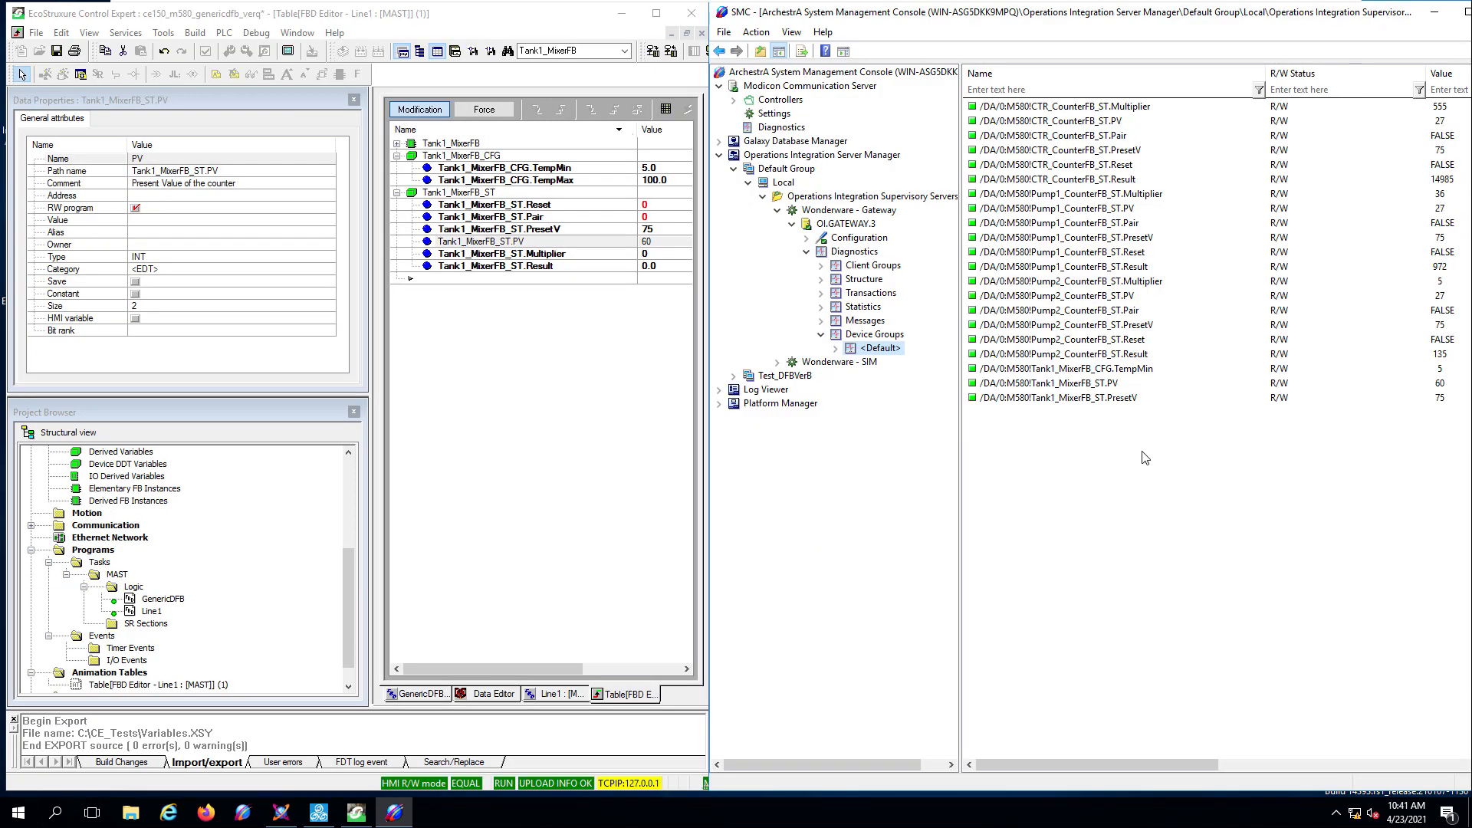
pyautogui.click(1099, 371)
pyautogui.click(1091, 384)
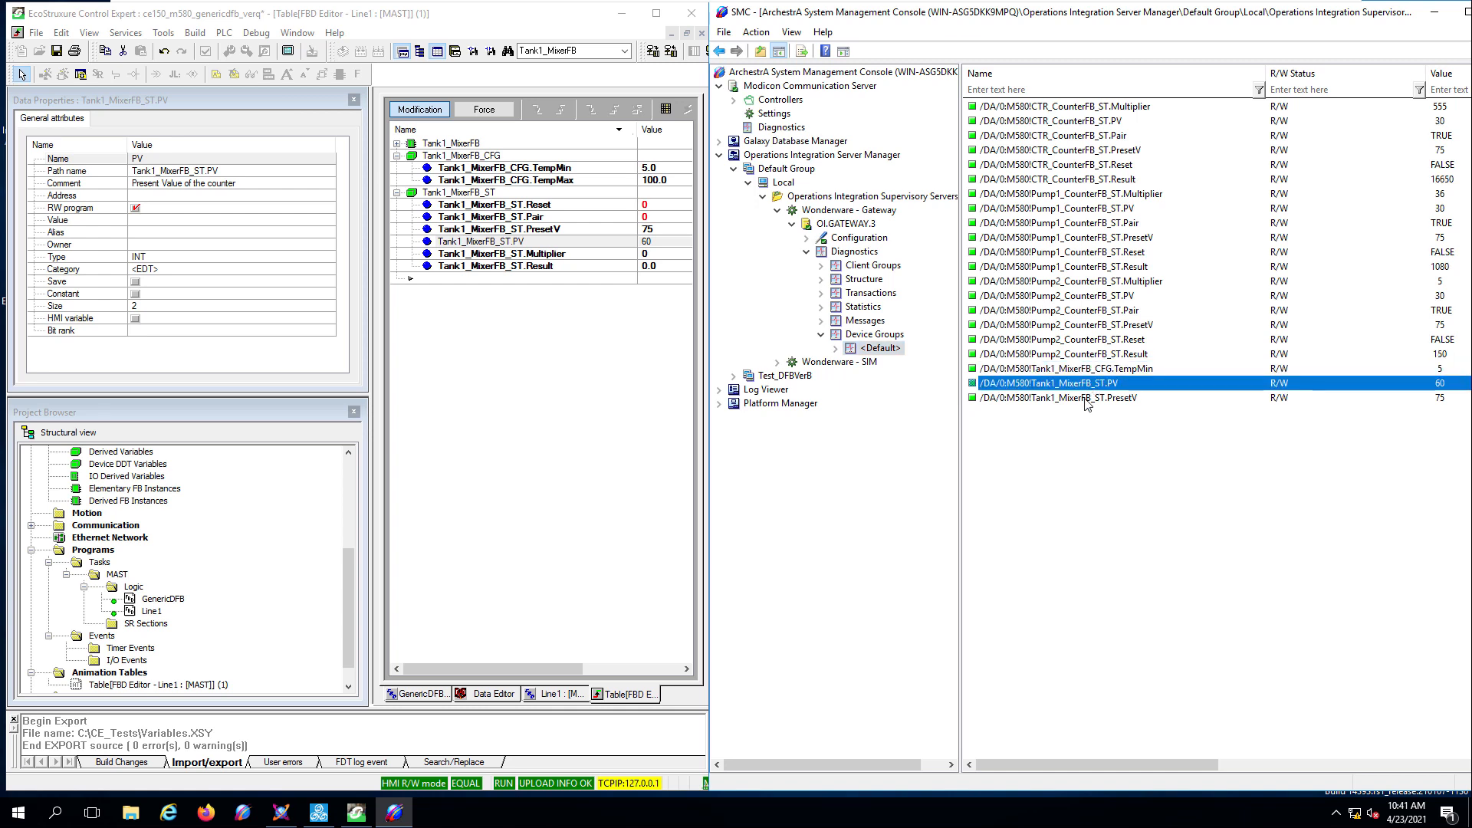
pyautogui.click(1086, 399)
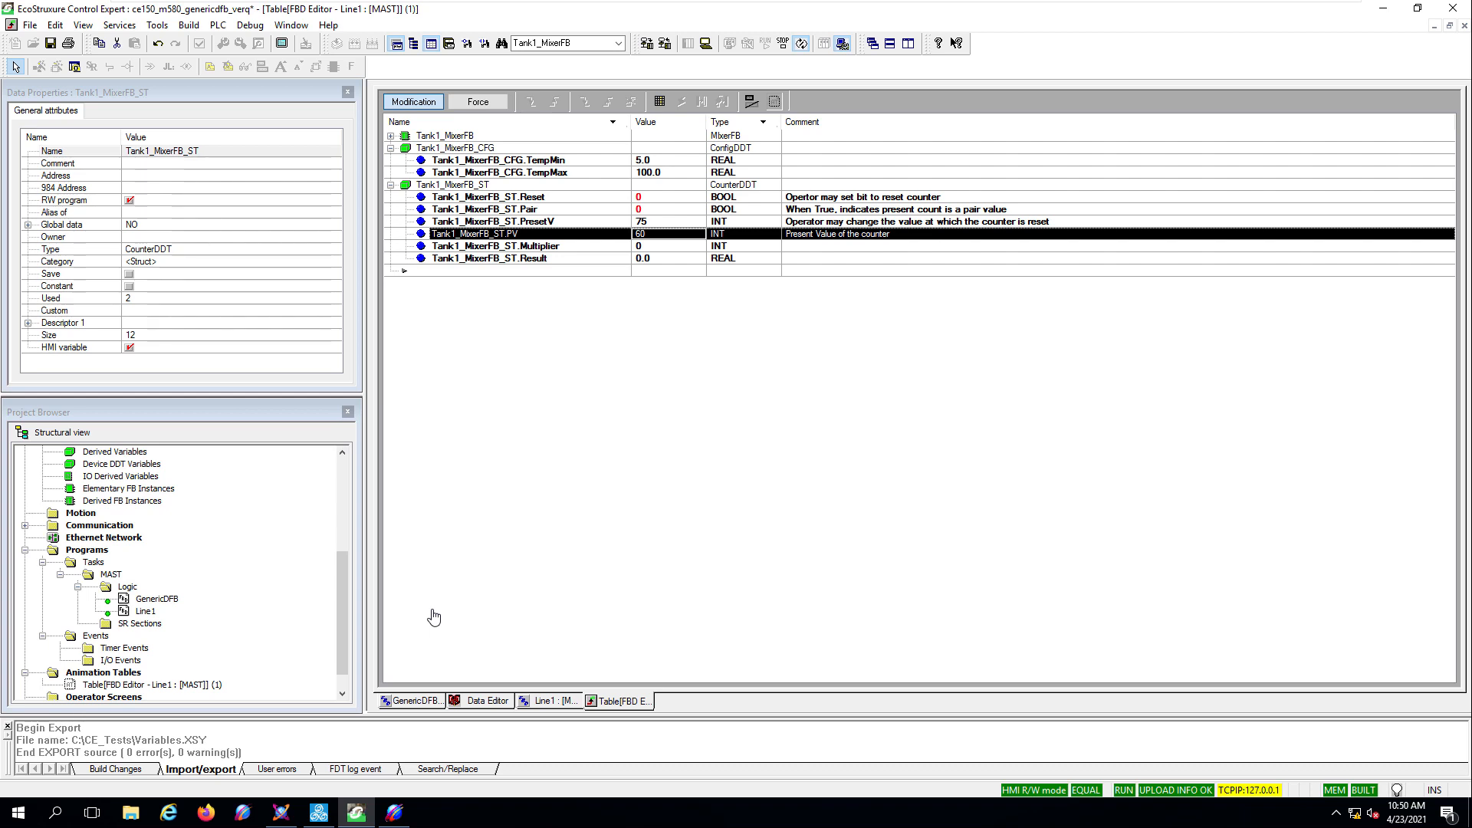
# - Create a new derived data type named StarterDDT in the Data Editor and authorize the modification
pyautogui.click(481, 701)
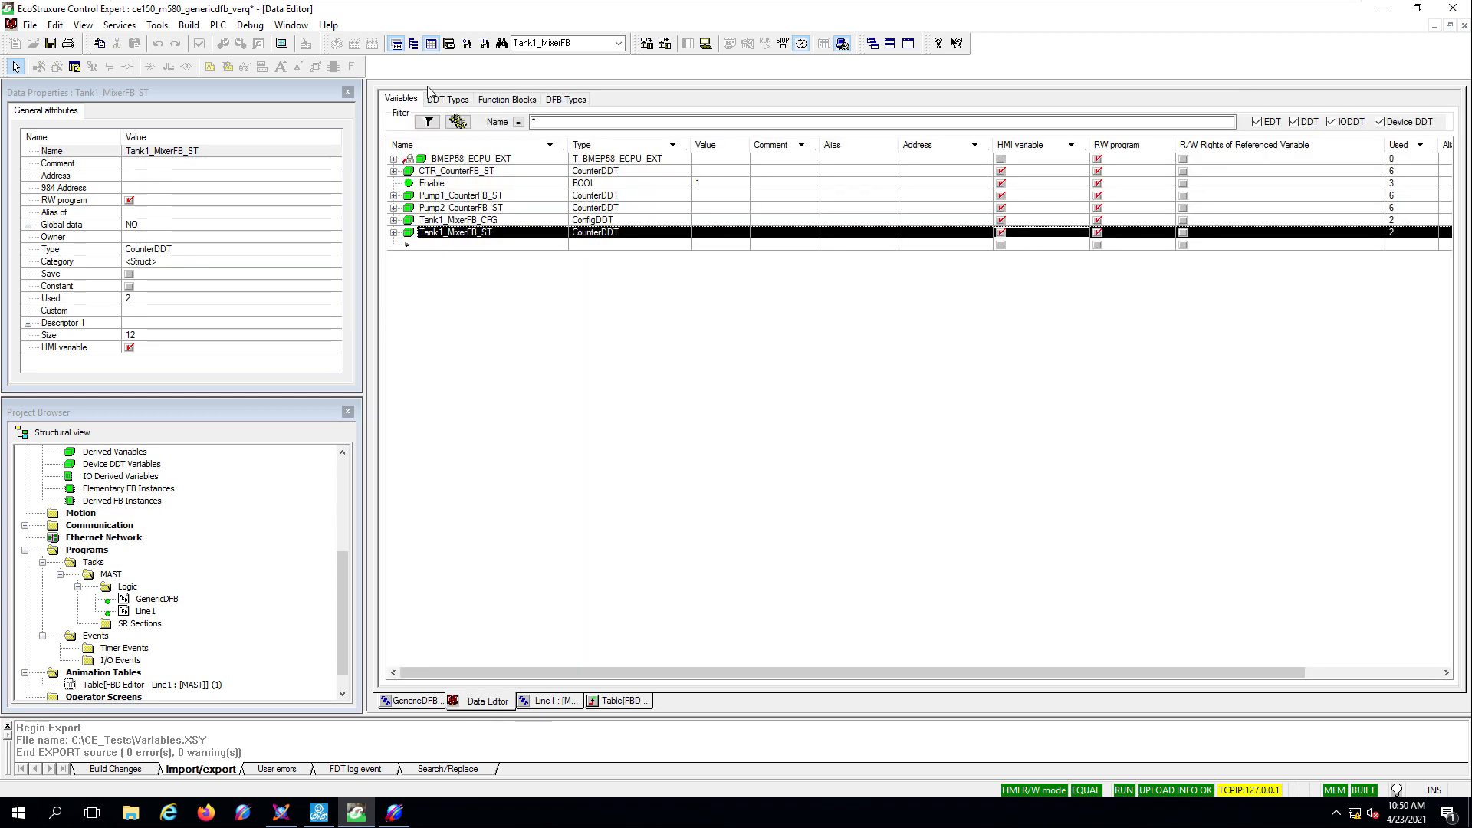
pyautogui.click(447, 100)
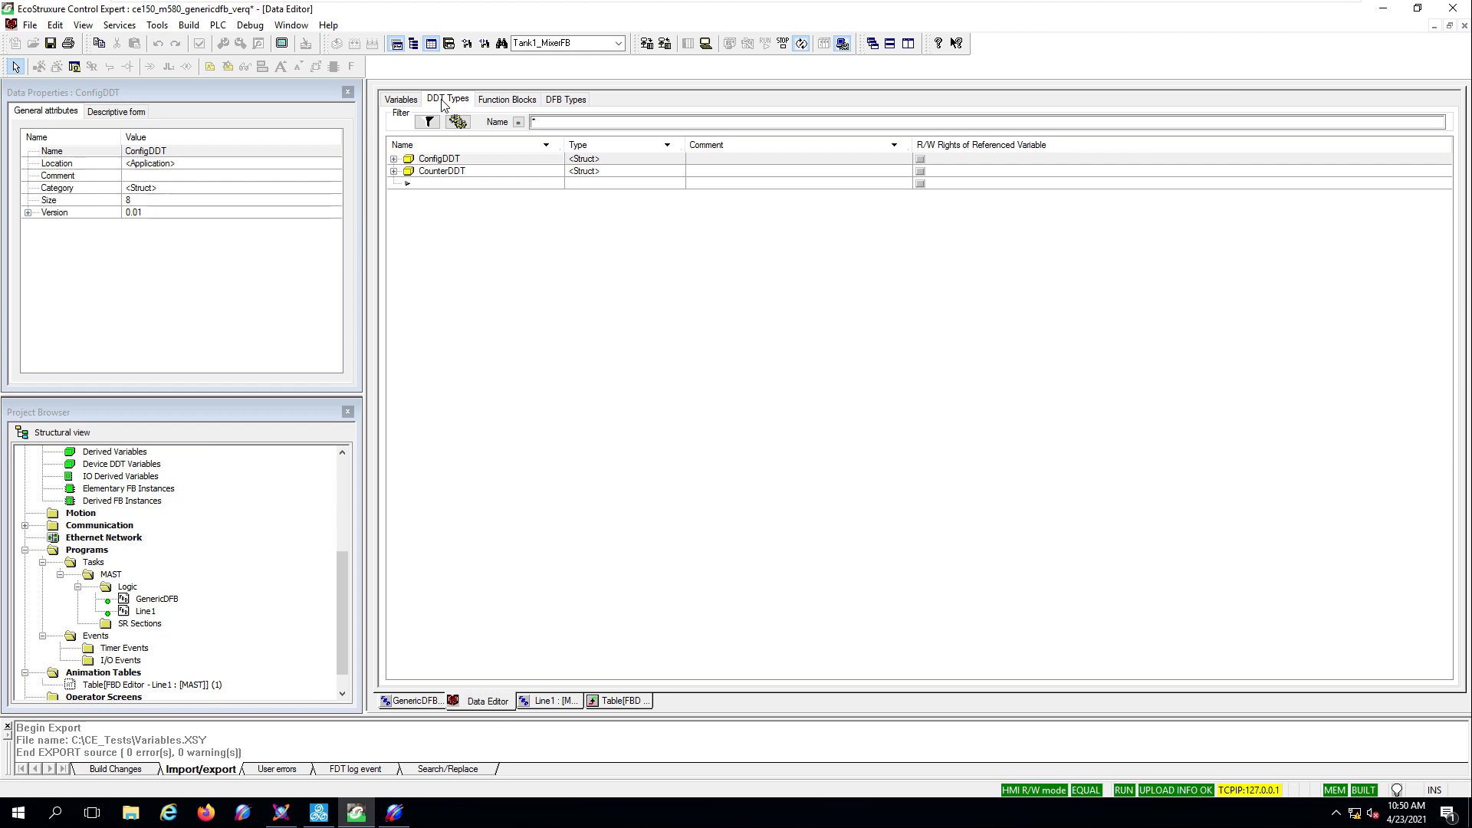
pyautogui.click(432, 184)
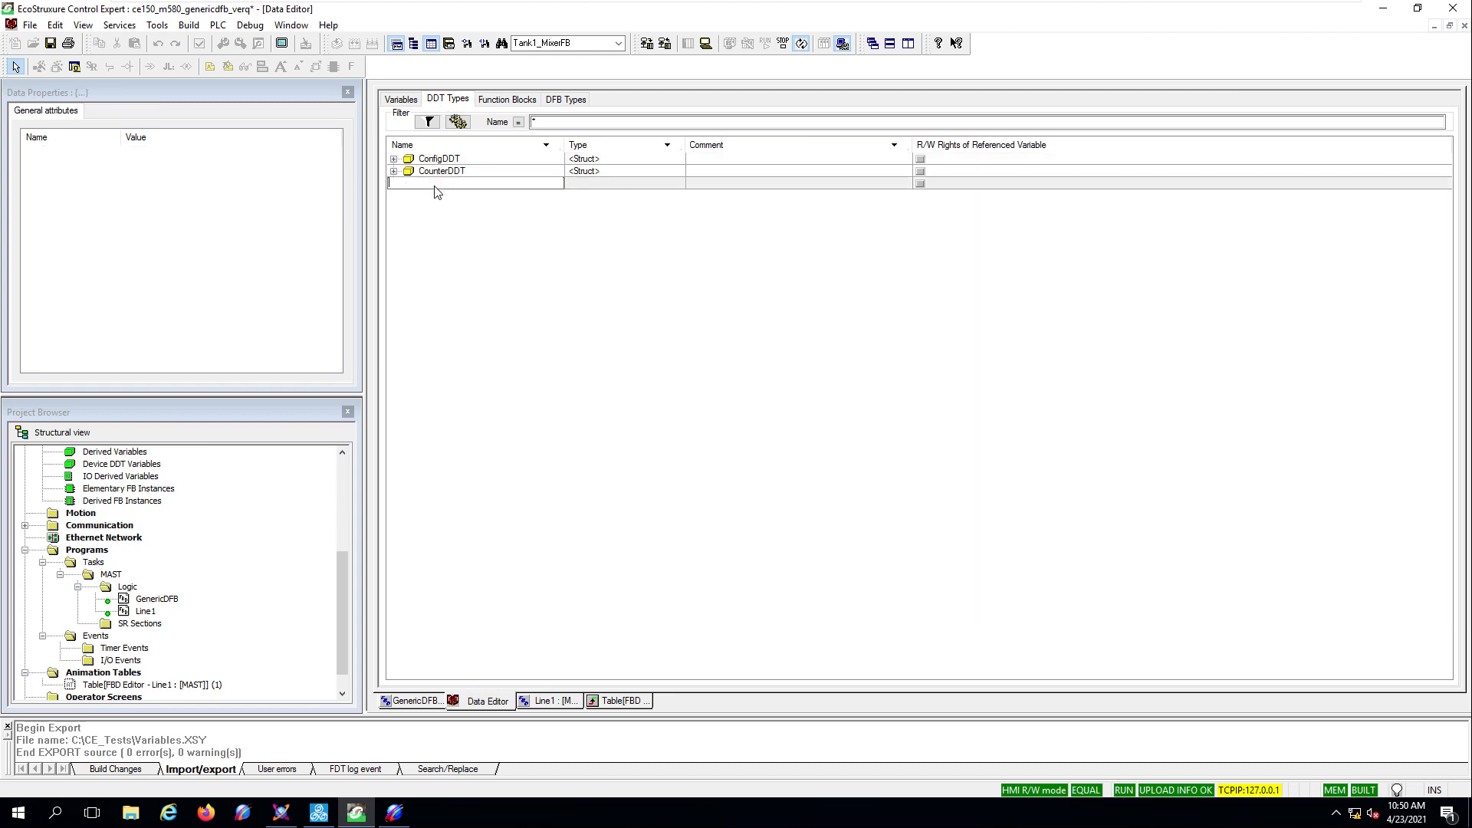
pyautogui.write('StarterDDT')
pyautogui.press('Return')
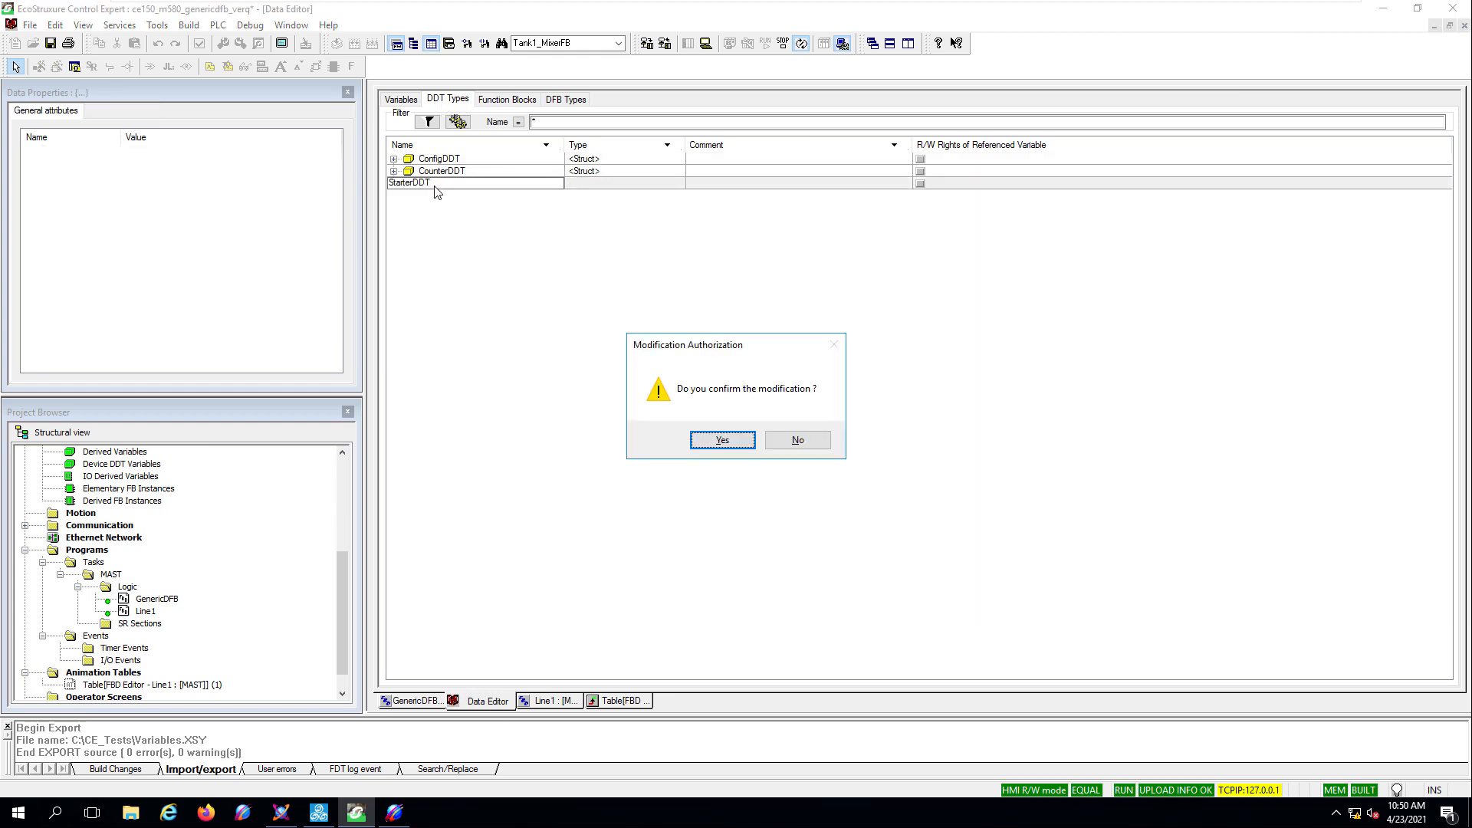
pyautogui.click(721, 441)
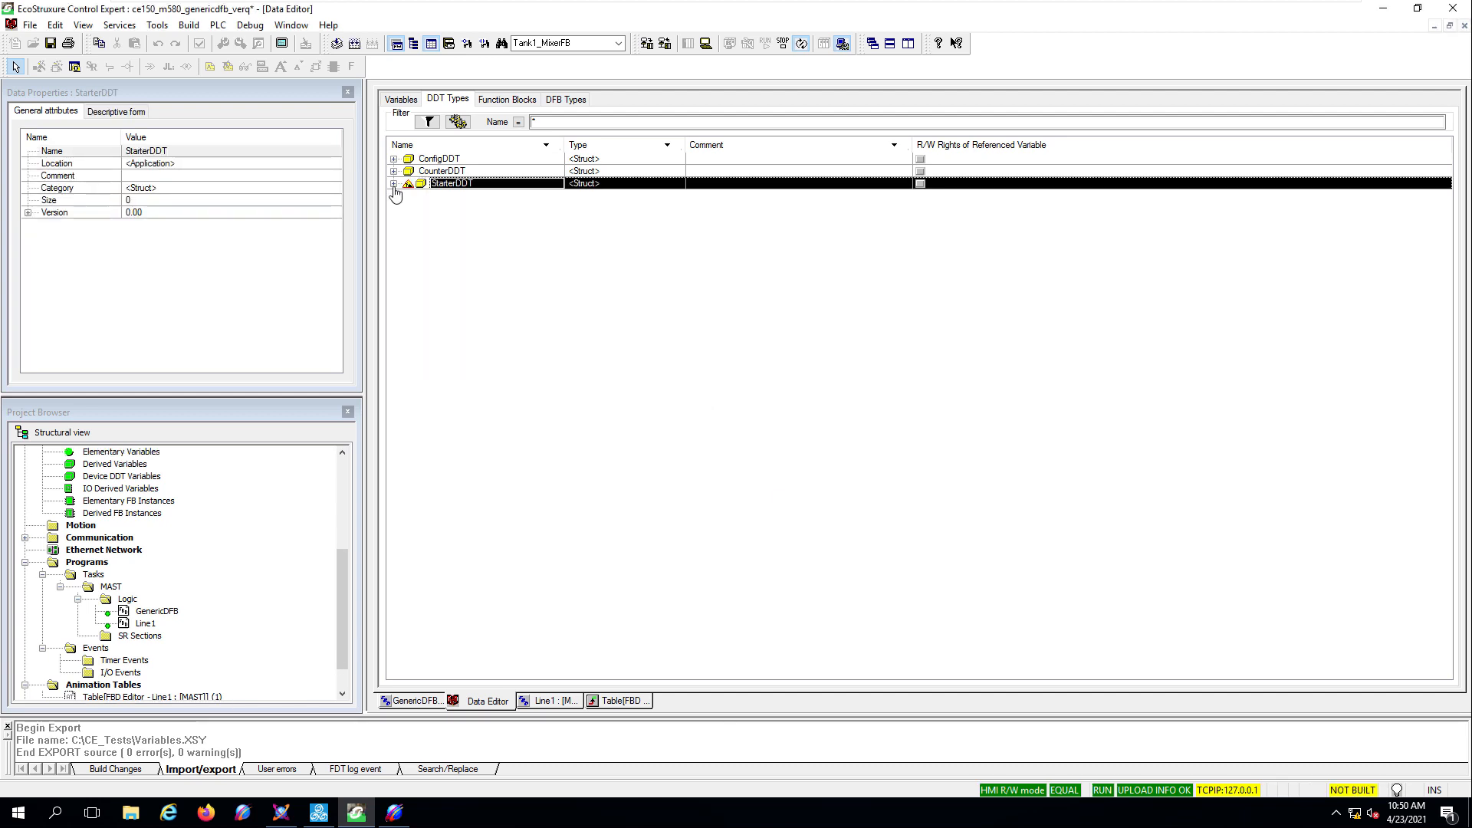
# - Add a member named Counter to StarterDDT and set its type to the application type CounterDDT
pyautogui.click(393, 184)
pyautogui.click(456, 196)
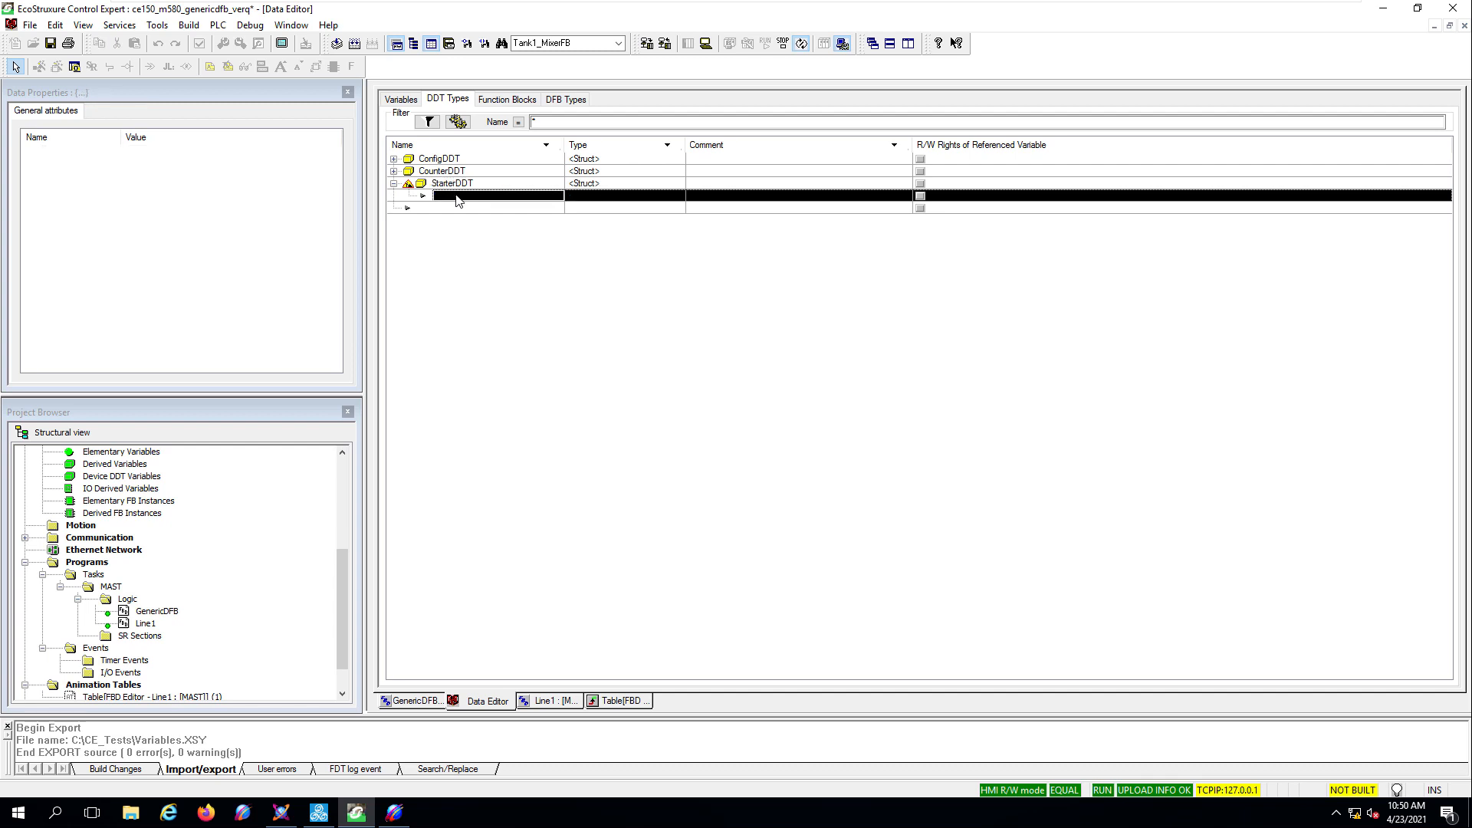
pyautogui.click(456, 196)
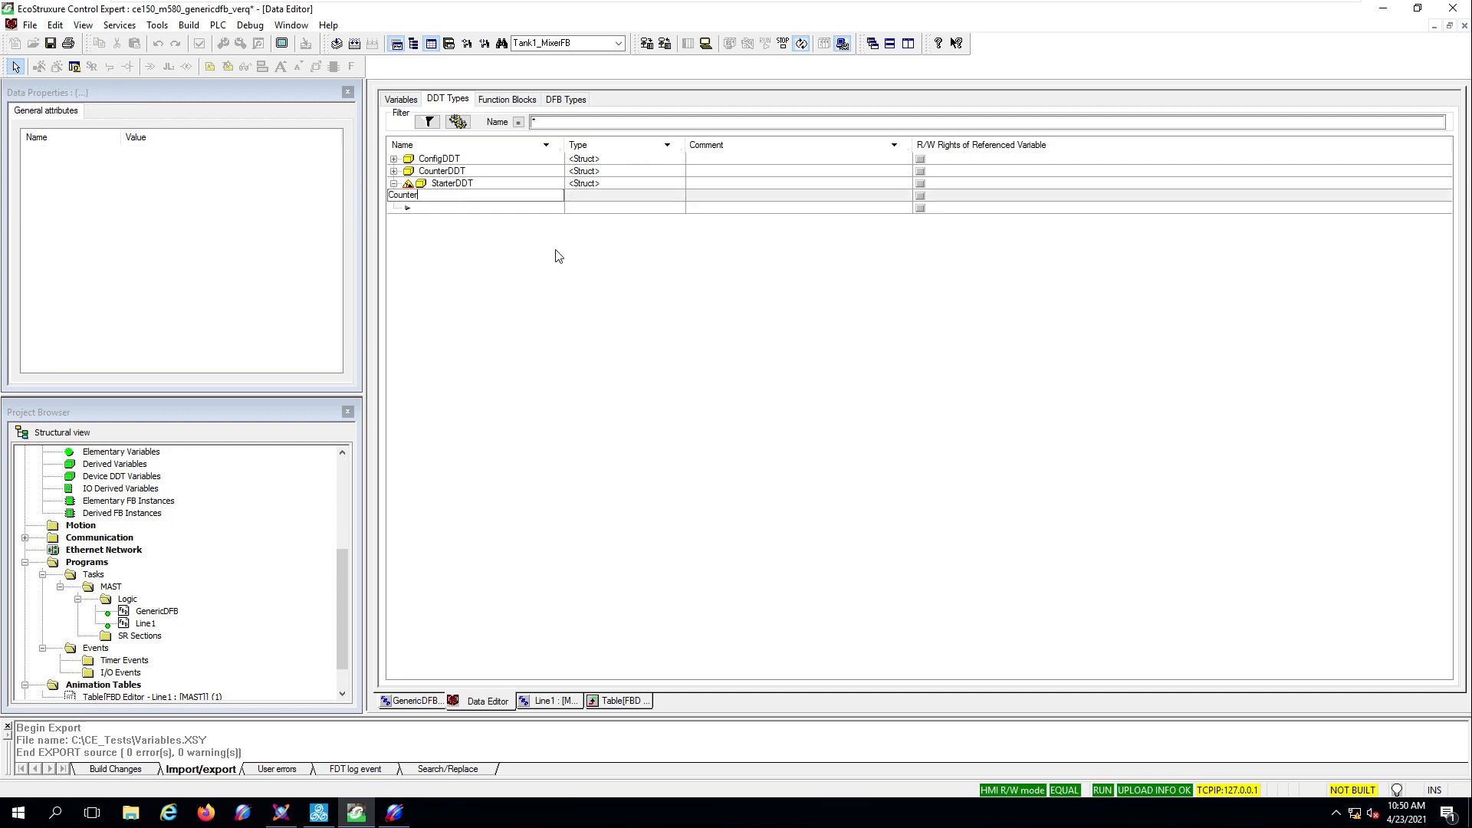
pyautogui.press('Return')
pyautogui.click(604, 187)
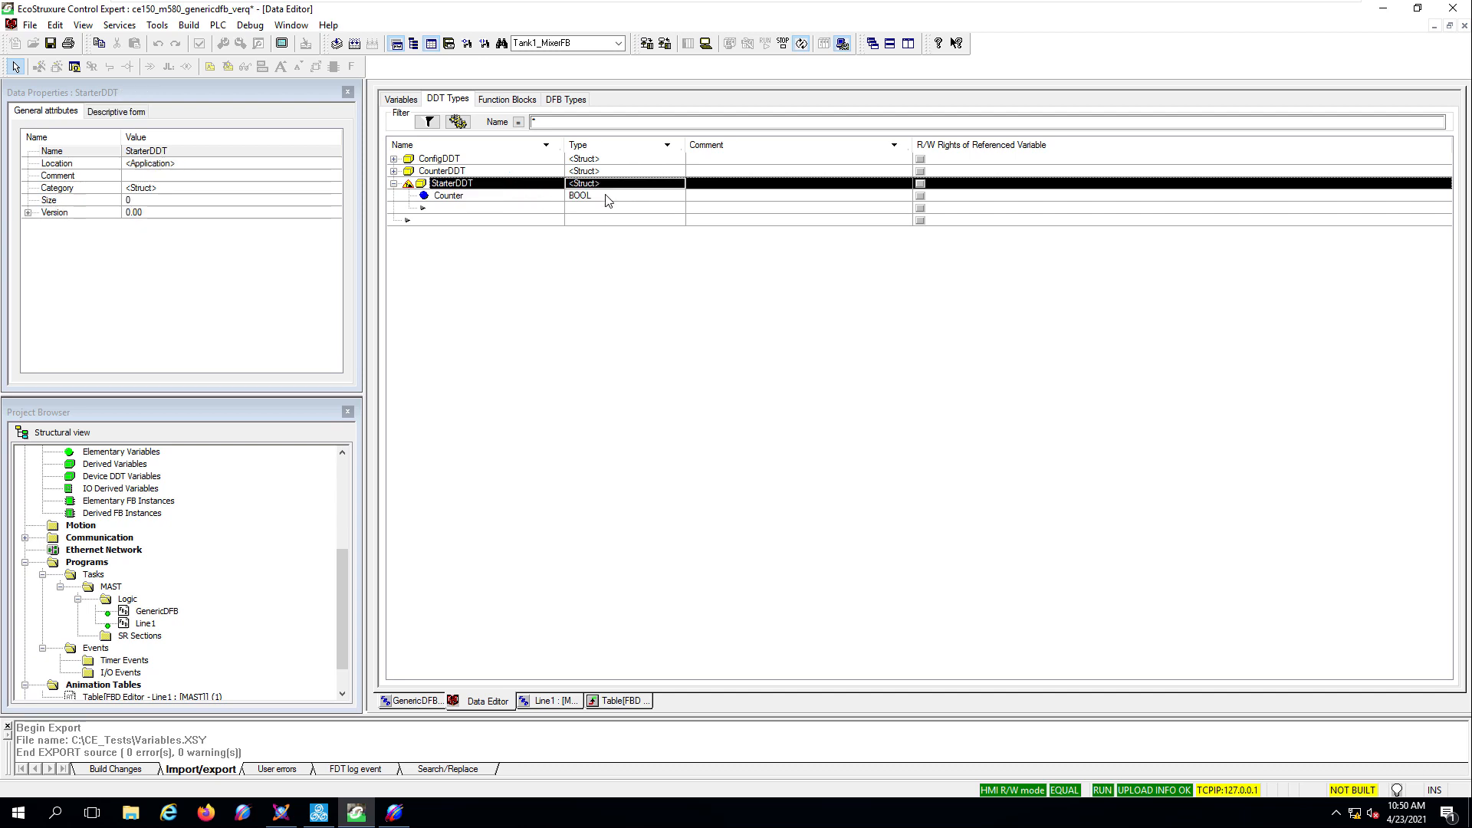
pyautogui.doubleClick(605, 195)
pyautogui.click(676, 197)
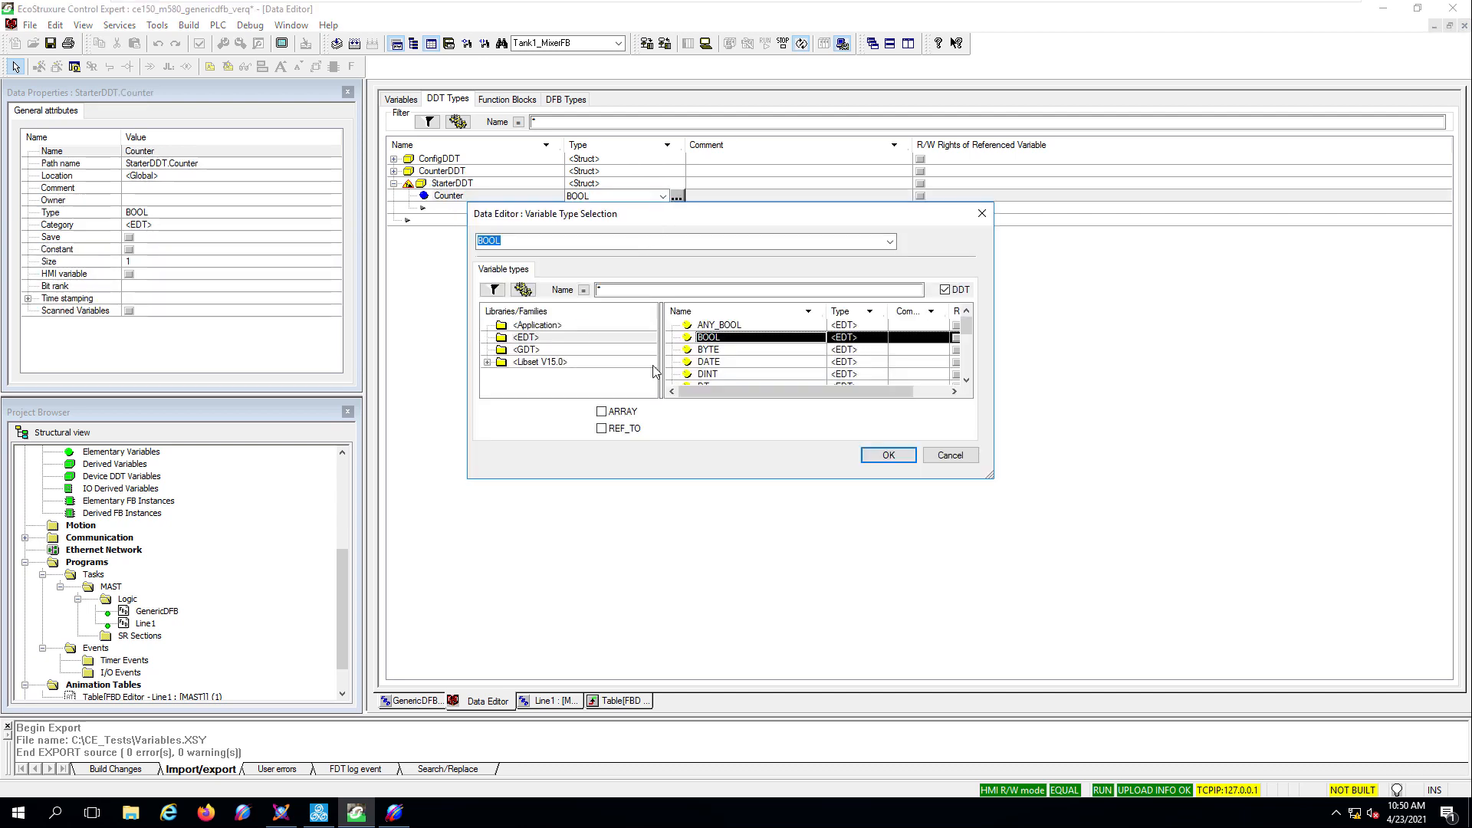
pyautogui.click(567, 325)
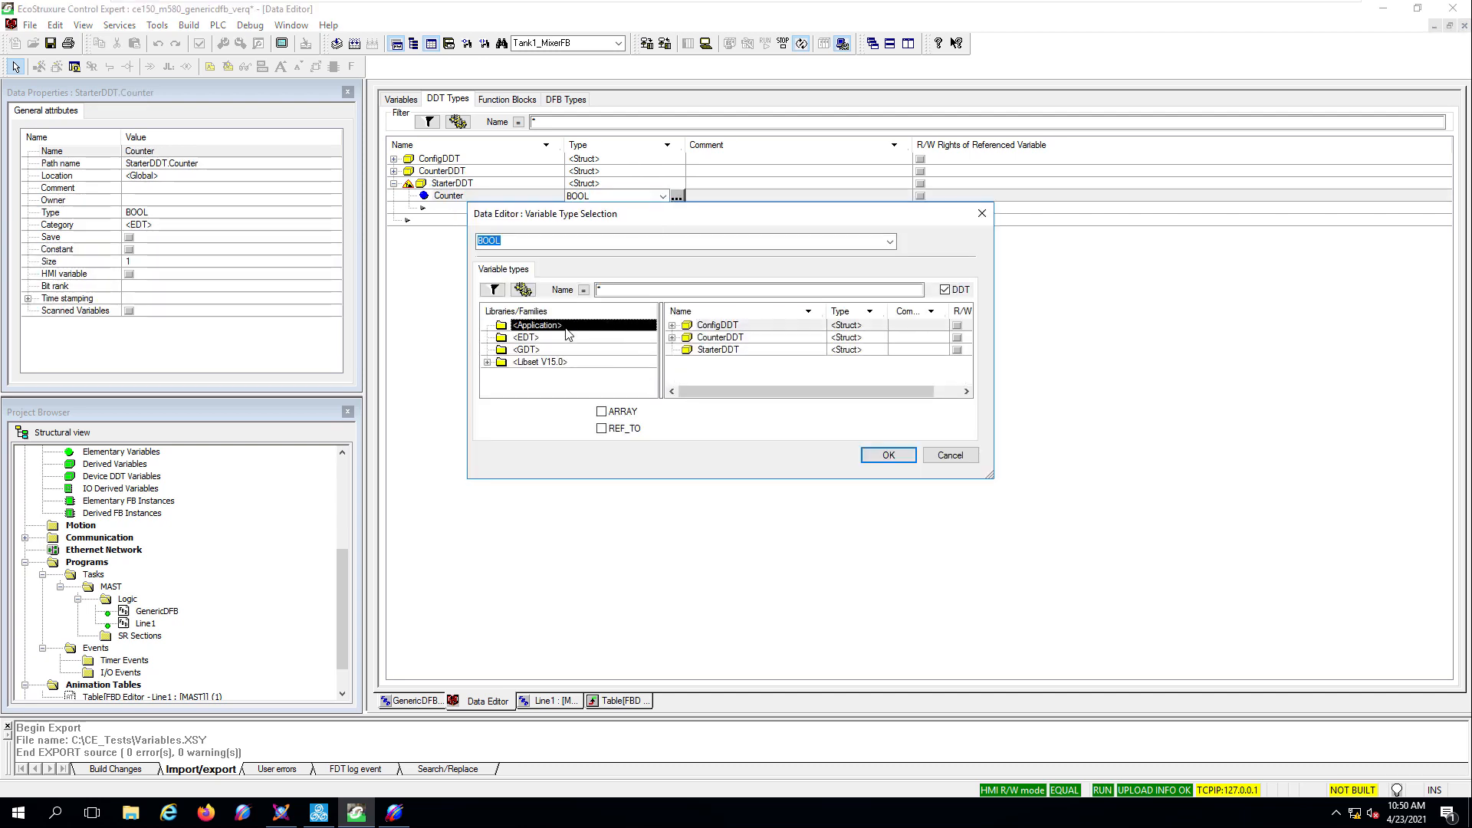
pyautogui.click(734, 339)
pyautogui.click(885, 455)
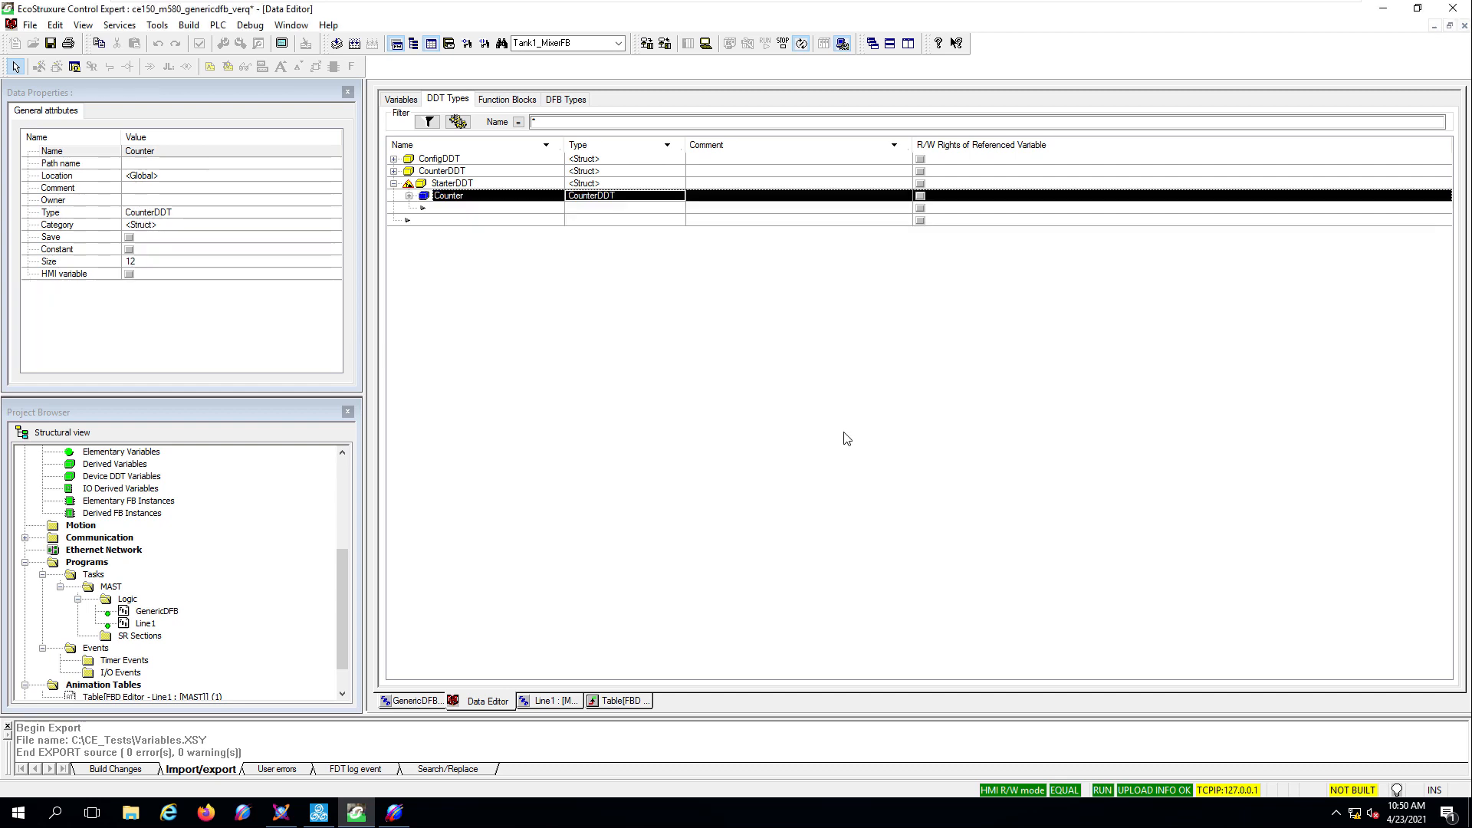
# - Add a Config member of type ConfigDDT to StarterDDT and build the project changes
pyautogui.click(464, 209)
pyautogui.click(465, 208)
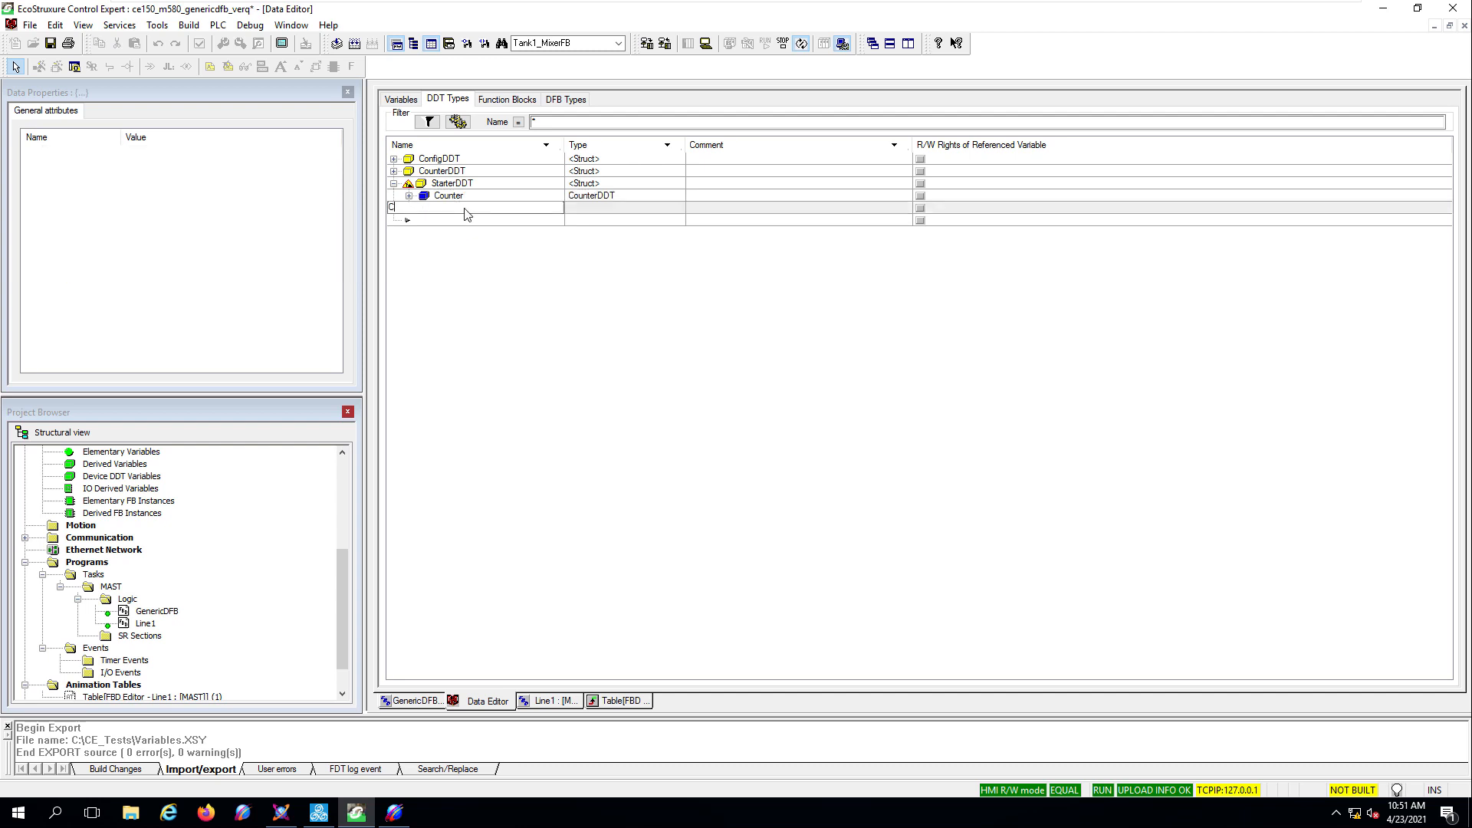
pyautogui.write('Config')
pyautogui.press('Return')
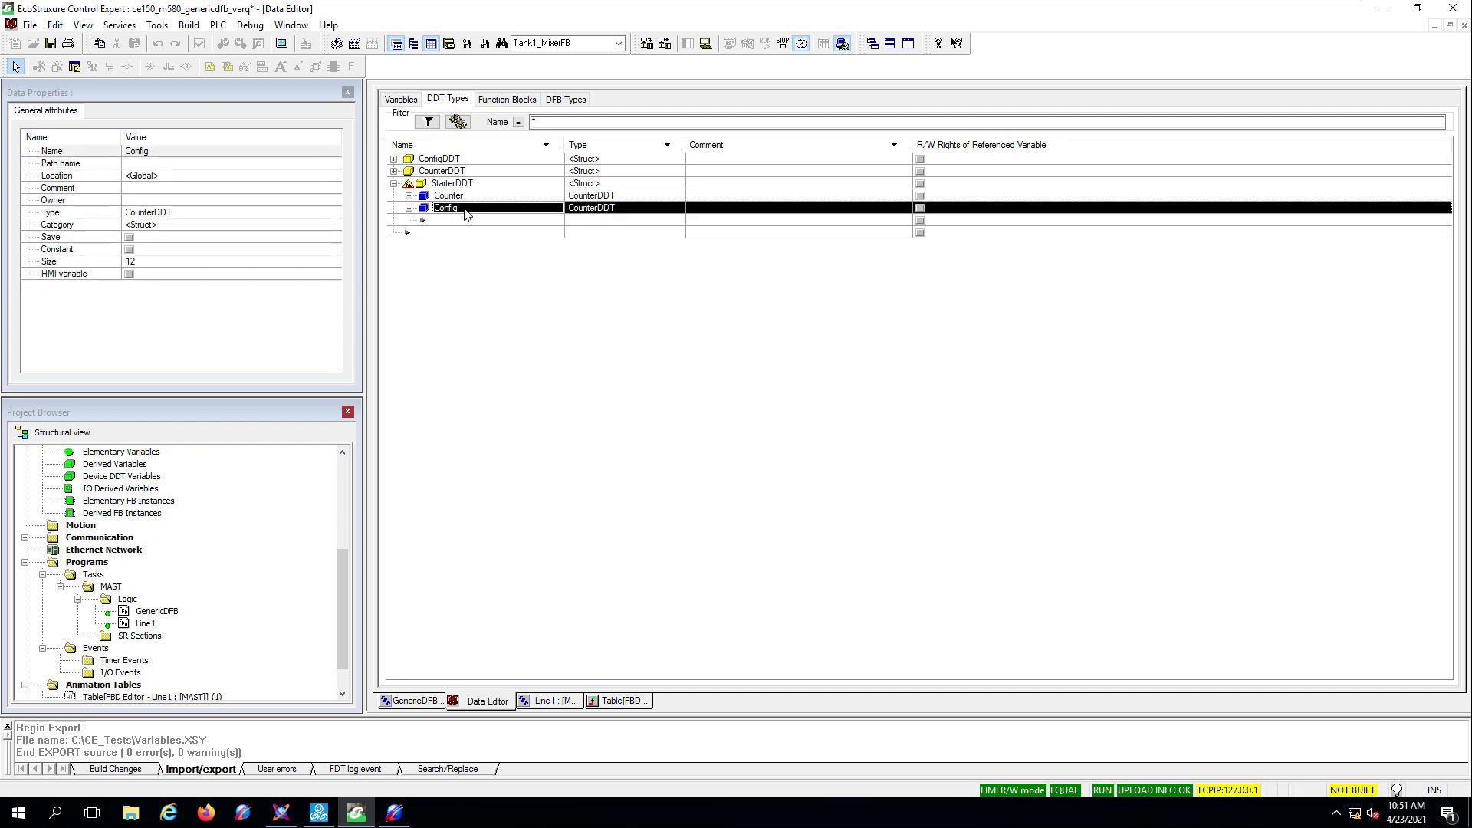
pyautogui.click(629, 213)
pyautogui.click(675, 211)
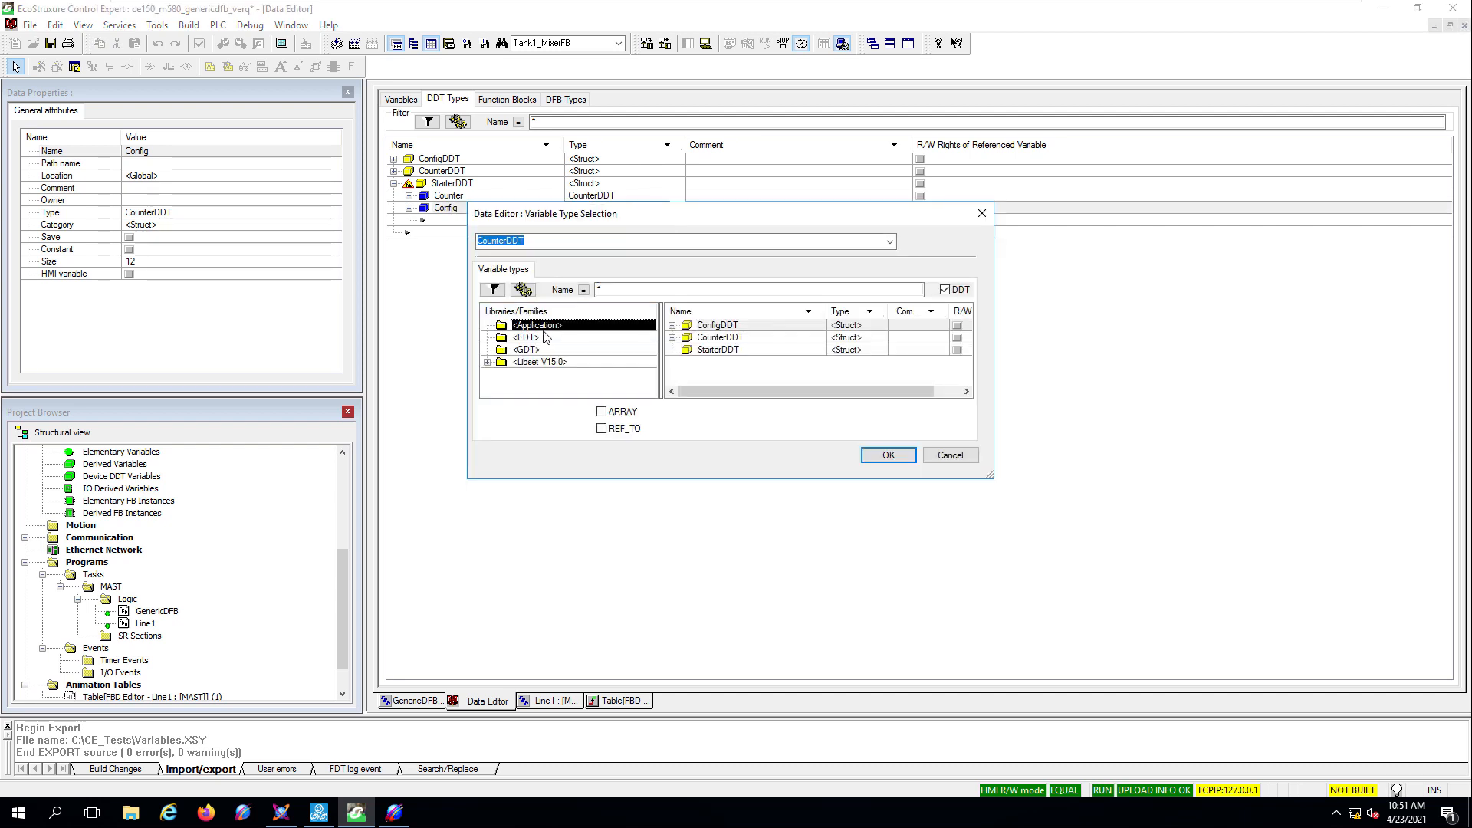
pyautogui.click(904, 455)
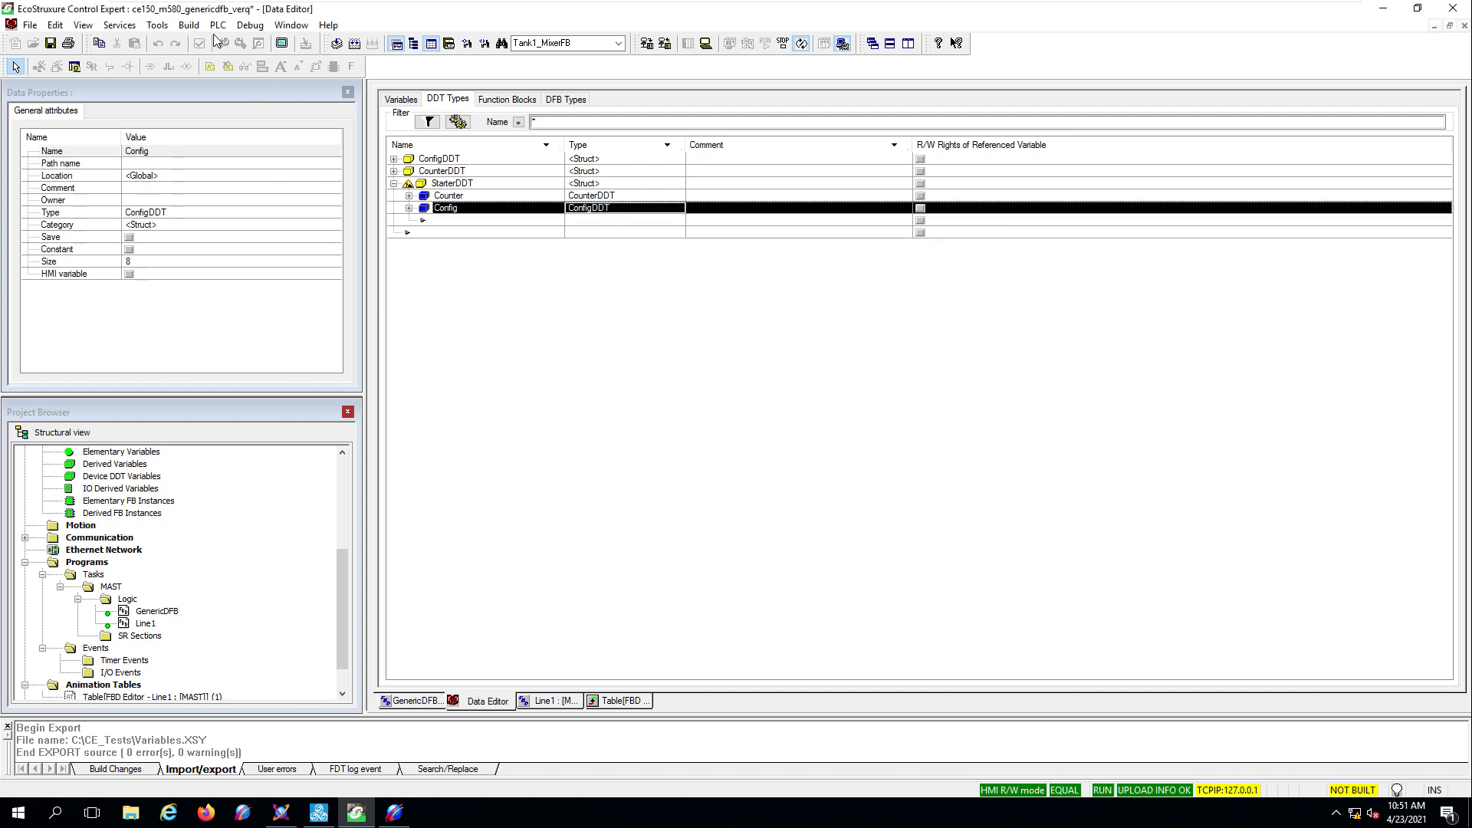
pyautogui.click(189, 24)
pyautogui.click(202, 80)
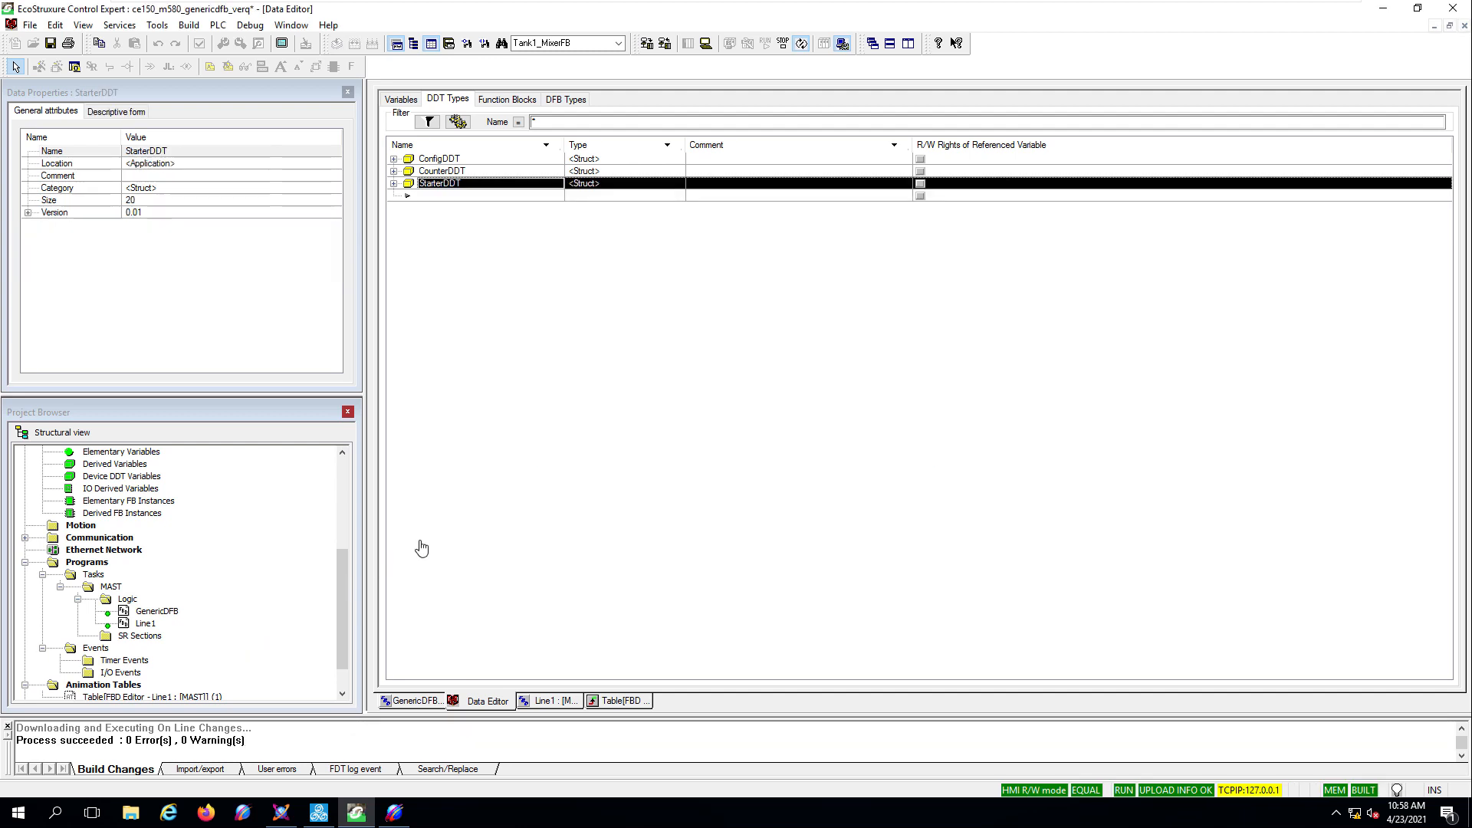
# - Create a new DFB type named StarterFB and authorize the modification
pyautogui.click(566, 102)
pyautogui.click(458, 184)
pyautogui.click(454, 184)
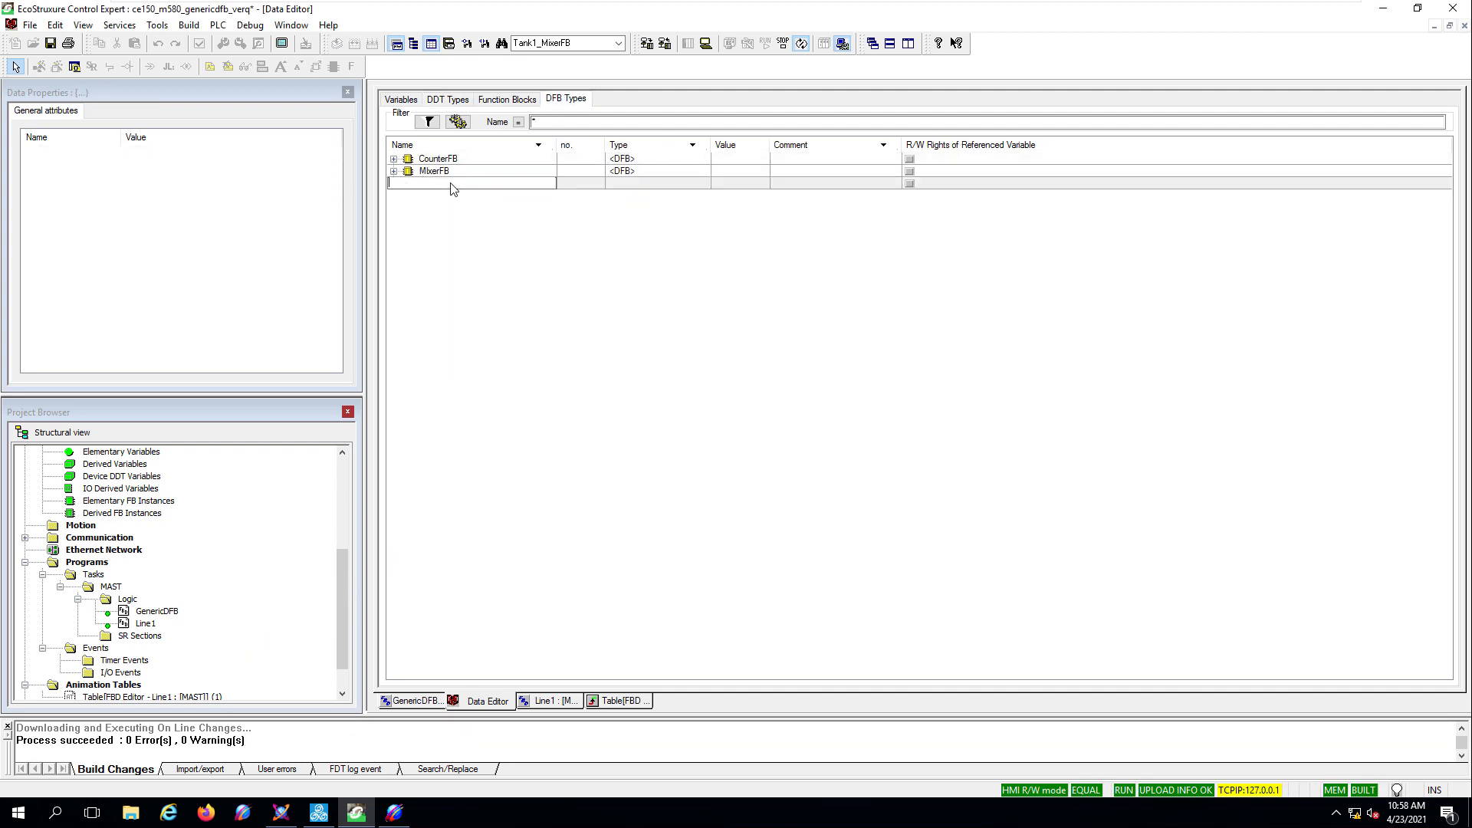
pyautogui.write('StarterFB')
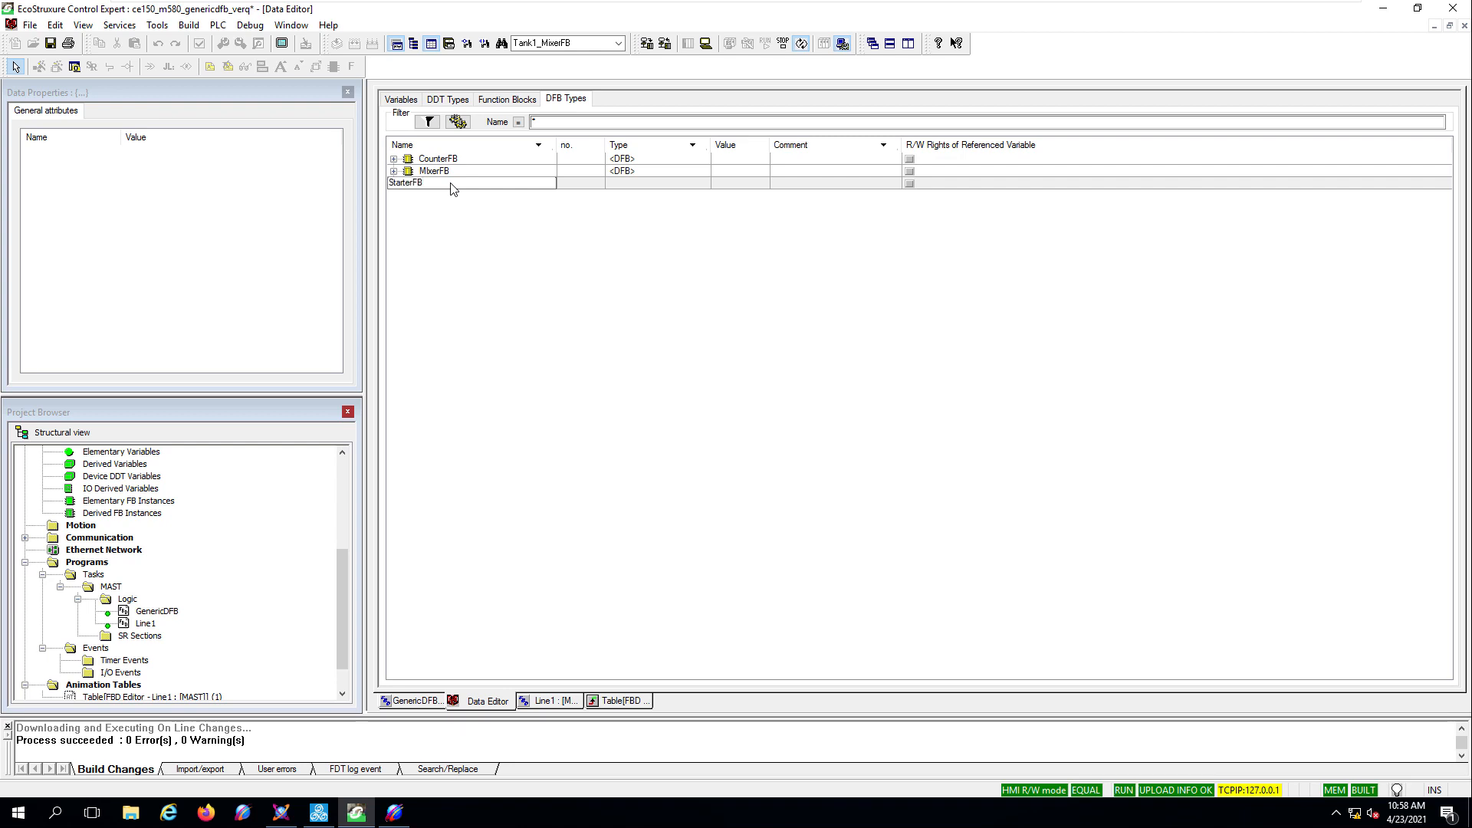
pyautogui.press('Return')
pyautogui.click(741, 440)
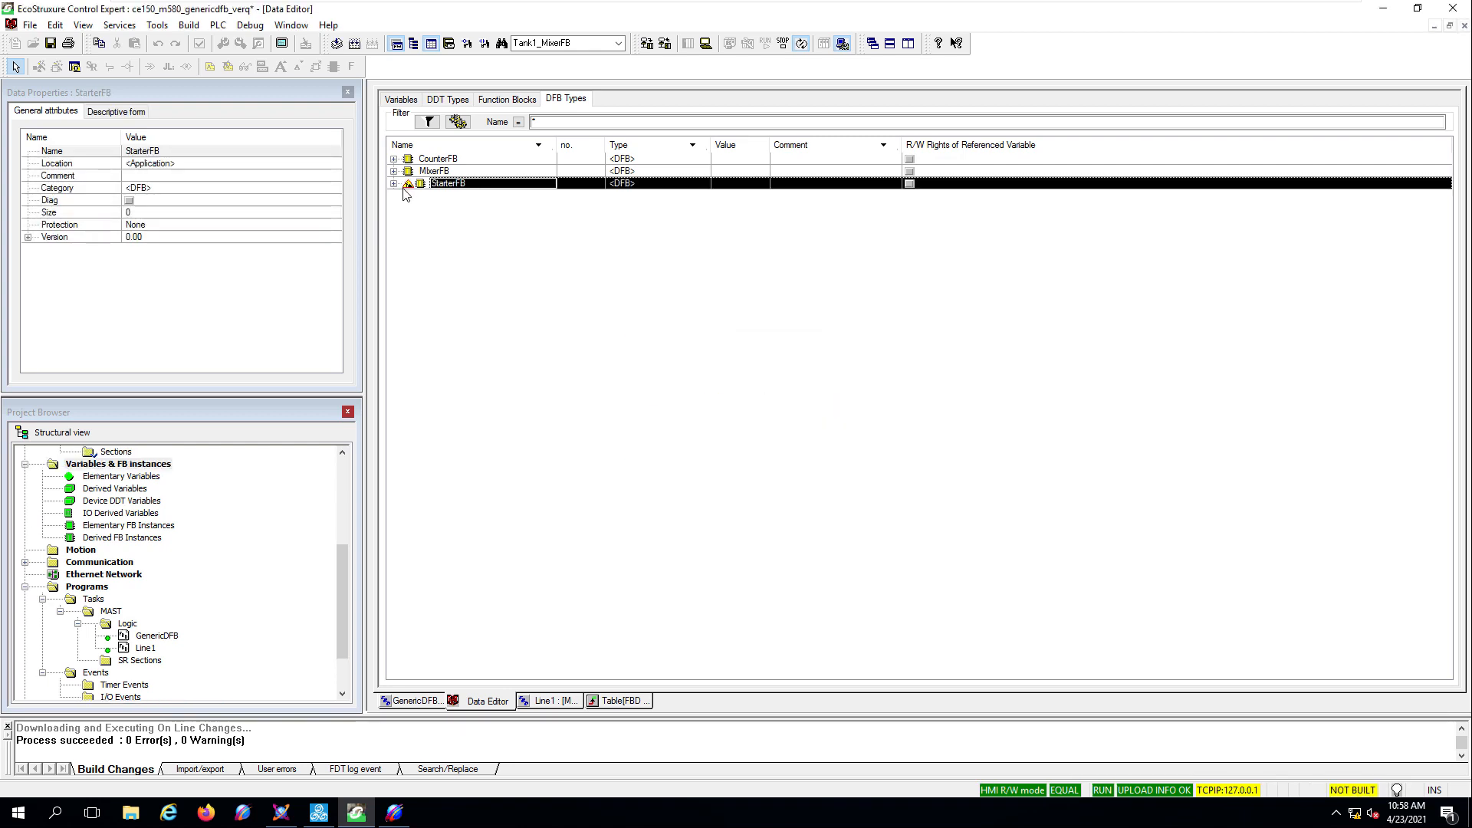
# - Add an input/output parameter named StarterFB_ST to the StarterFB block type
pyautogui.click(393, 184)
pyautogui.click(474, 220)
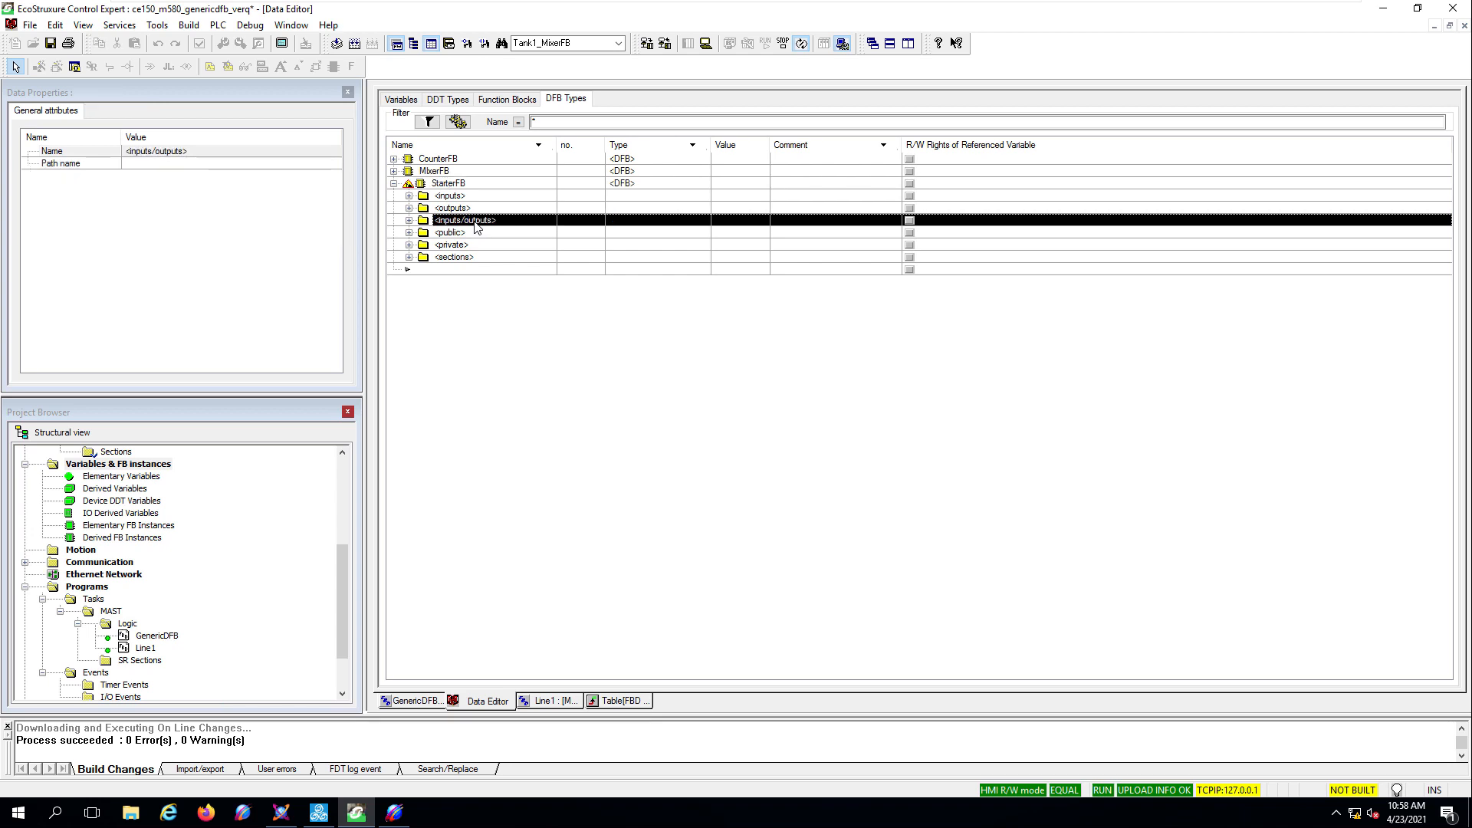
pyautogui.click(410, 221)
pyautogui.click(473, 233)
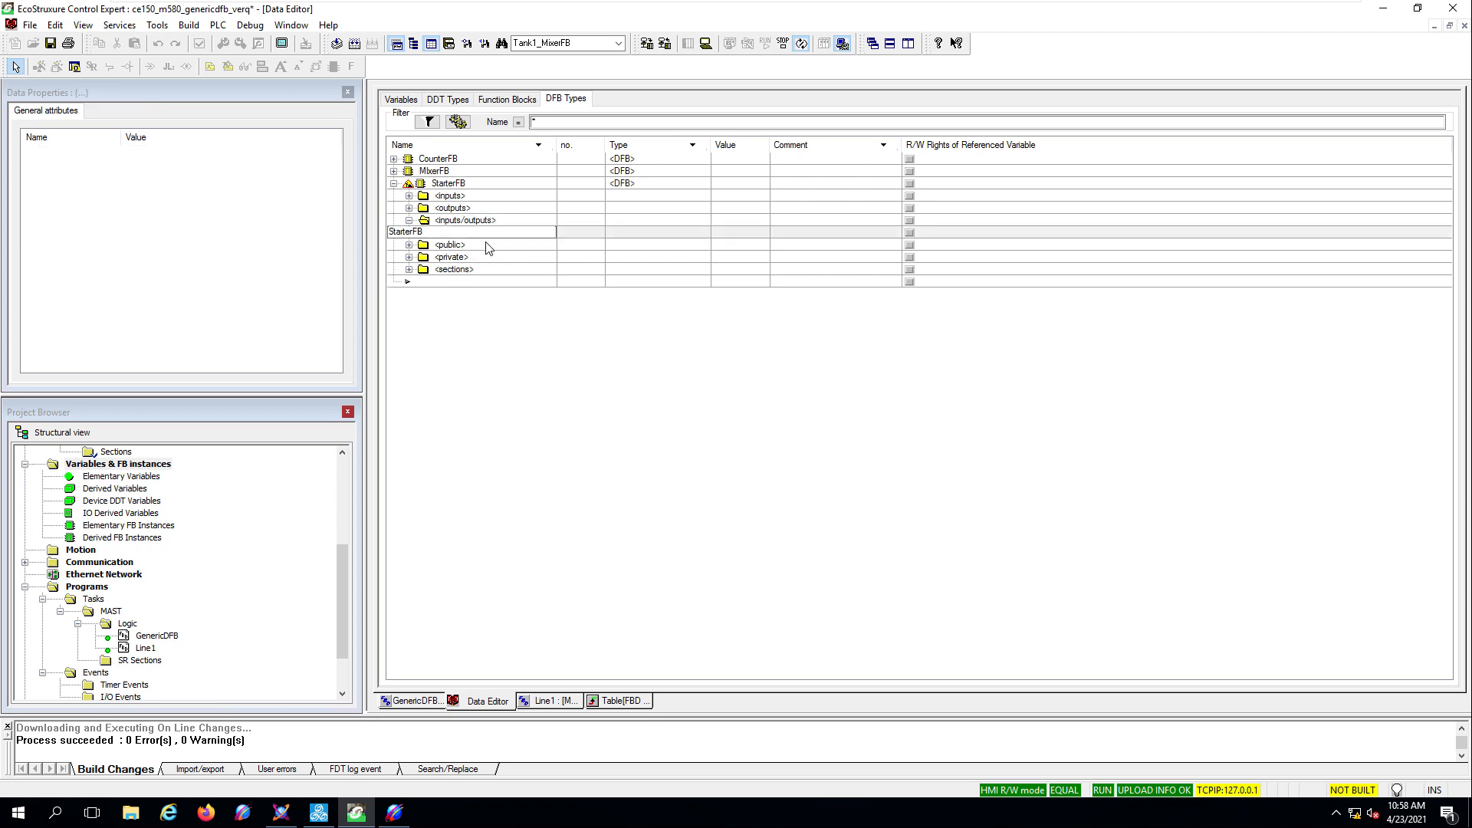
pyautogui.write('StarterFB_ST')
pyautogui.press('Return')
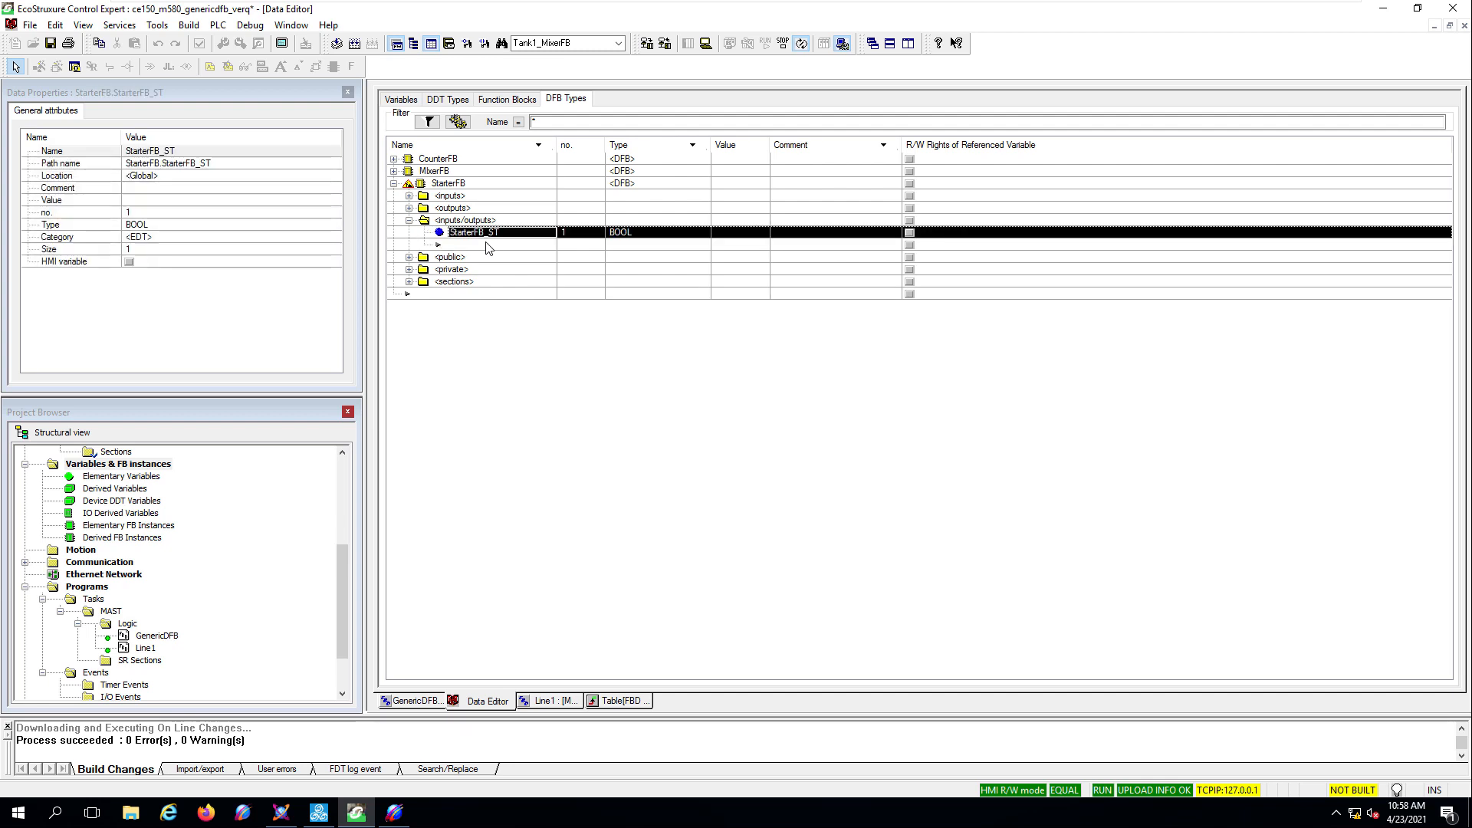
# - Set the type of StarterFB_ST to the application type StarterDDT and build the project changes
pyautogui.click(642, 234)
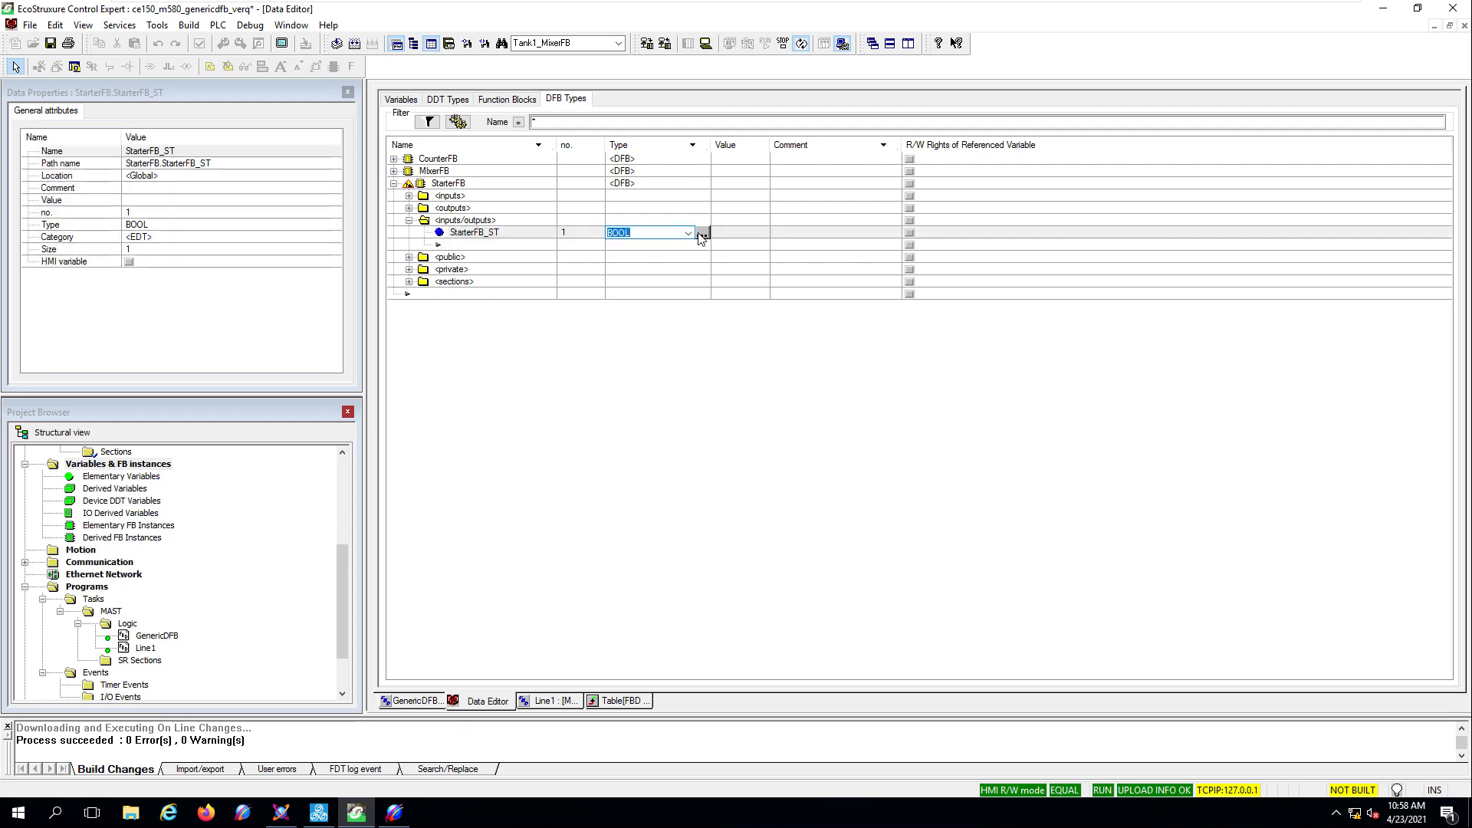
pyautogui.click(702, 238)
pyautogui.click(569, 326)
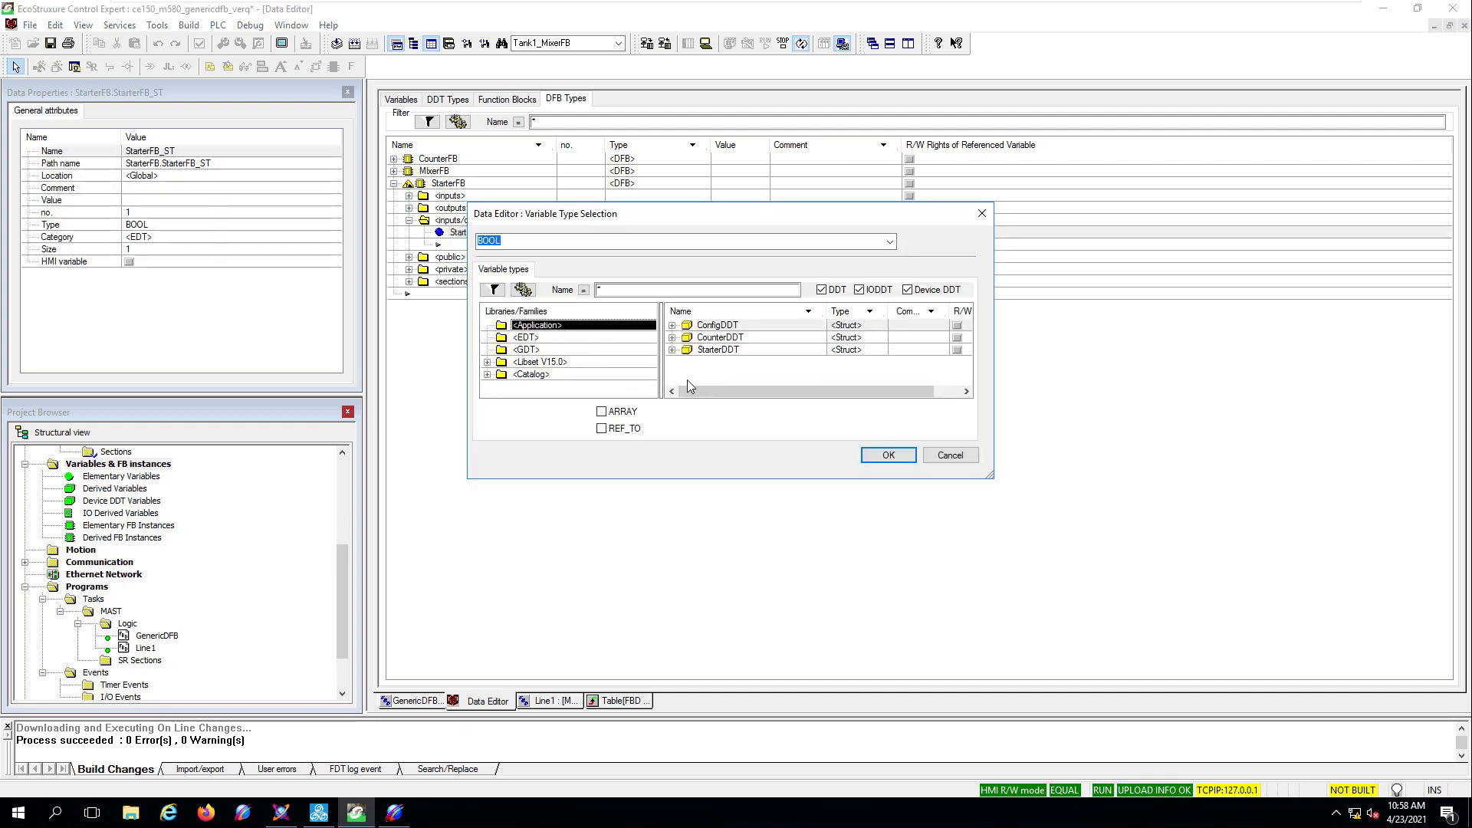
pyautogui.click(718, 350)
pyautogui.click(866, 455)
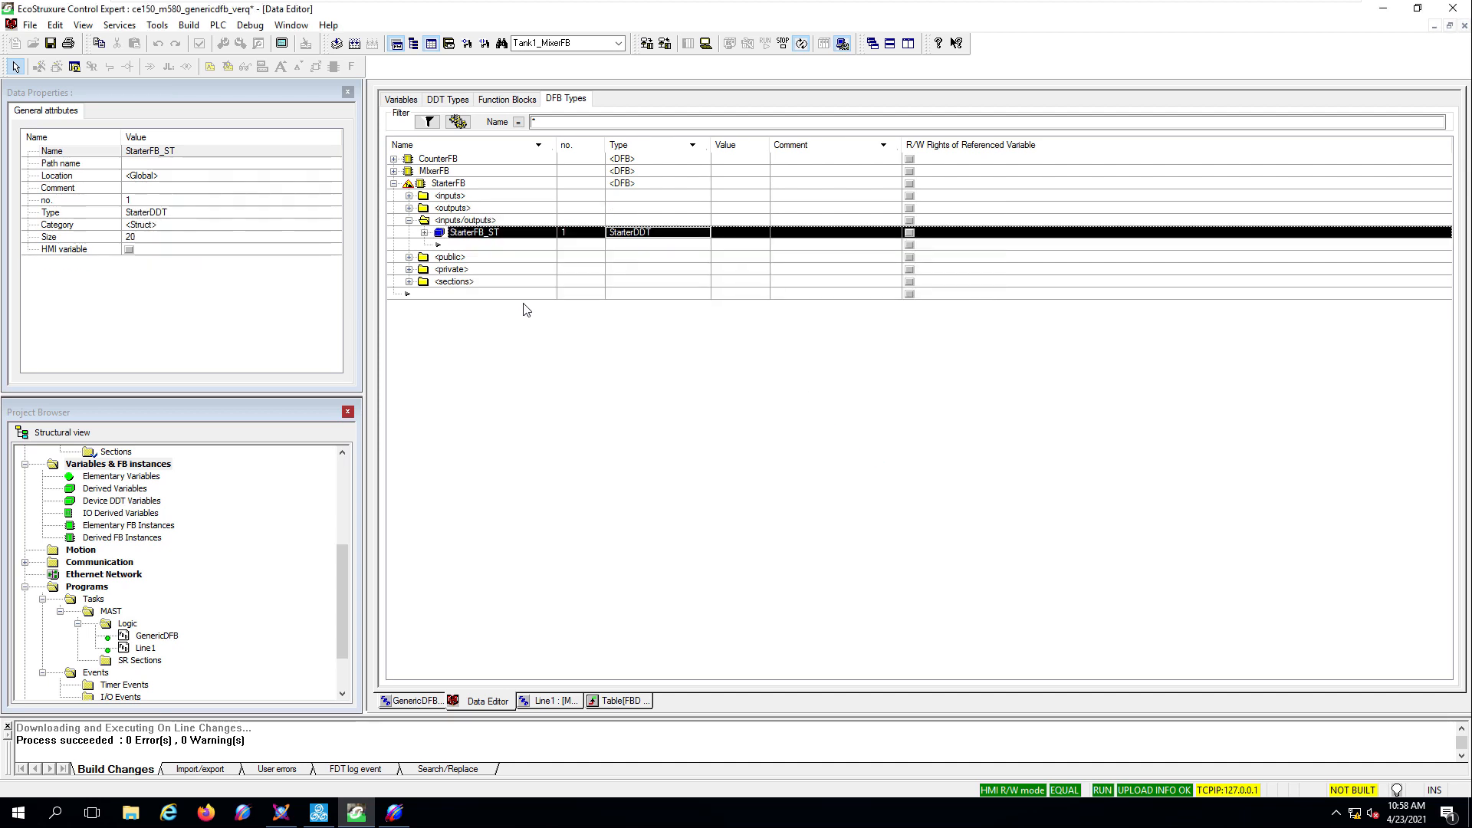
pyautogui.click(189, 25)
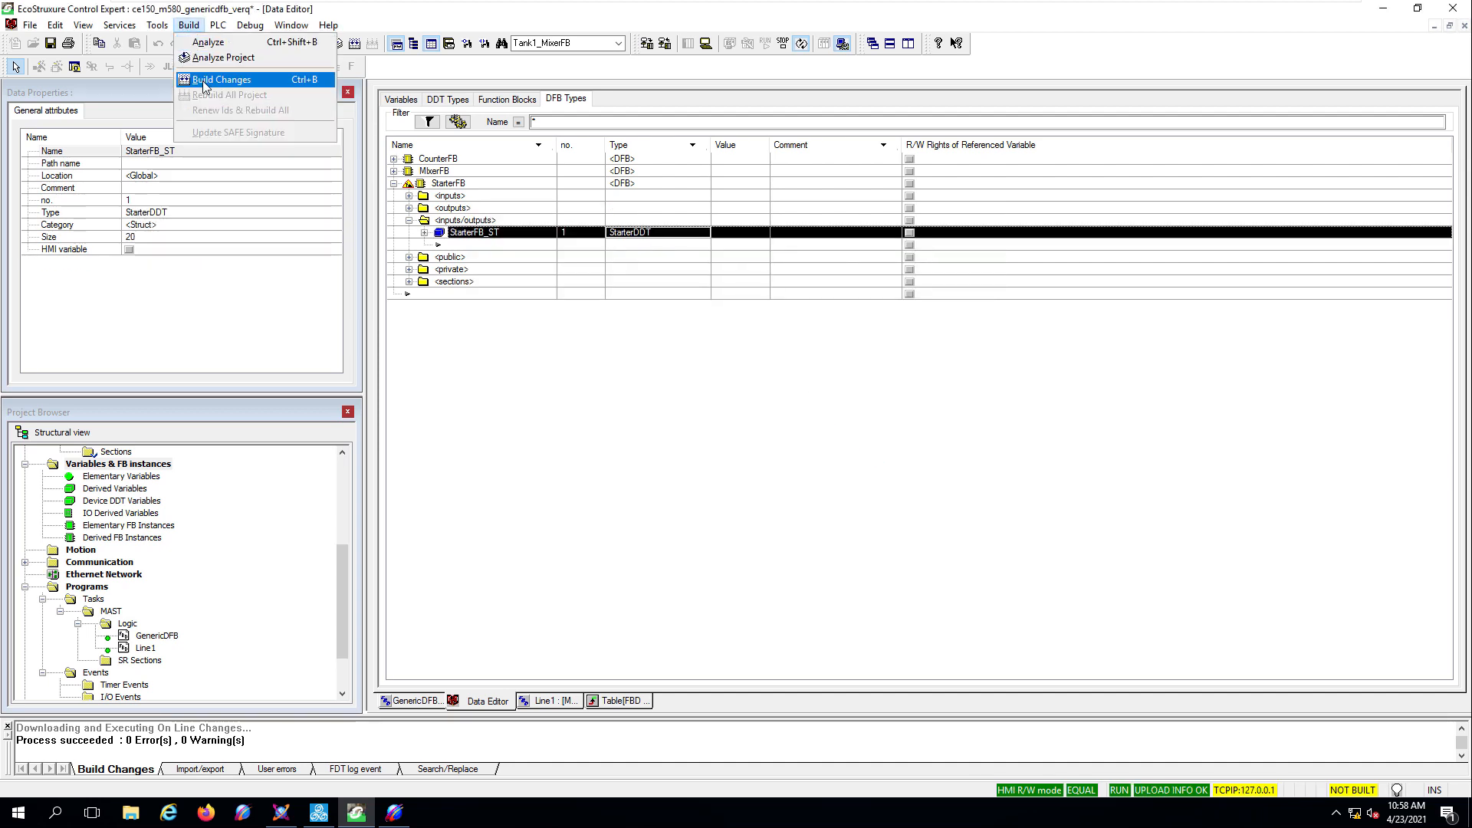
pyautogui.click(223, 74)
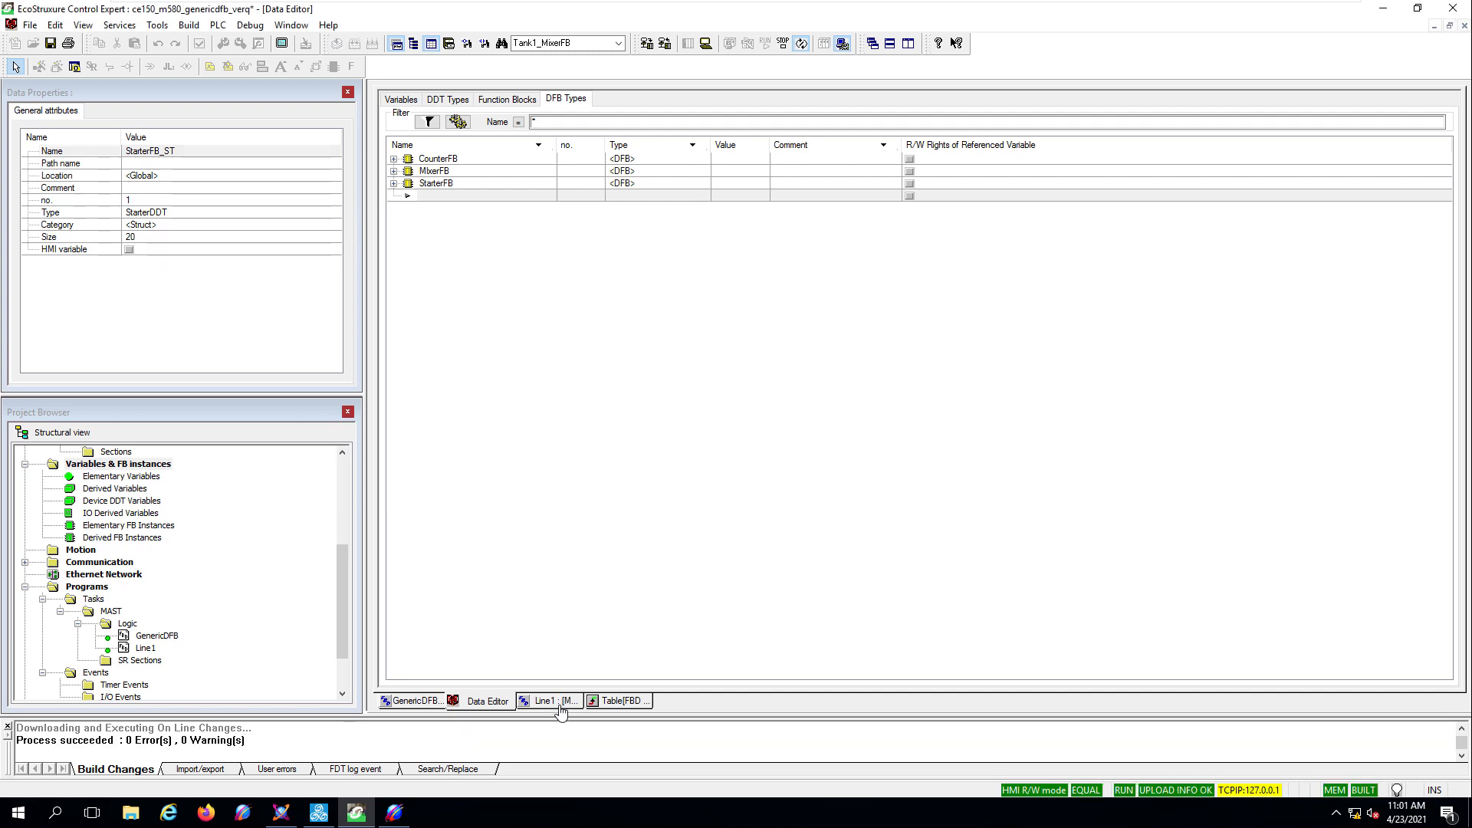
# - Open the FFB Input Assistant below the mixer block in the Line1 section and choose StarterFB as the FFB type
pyautogui.click(553, 703)
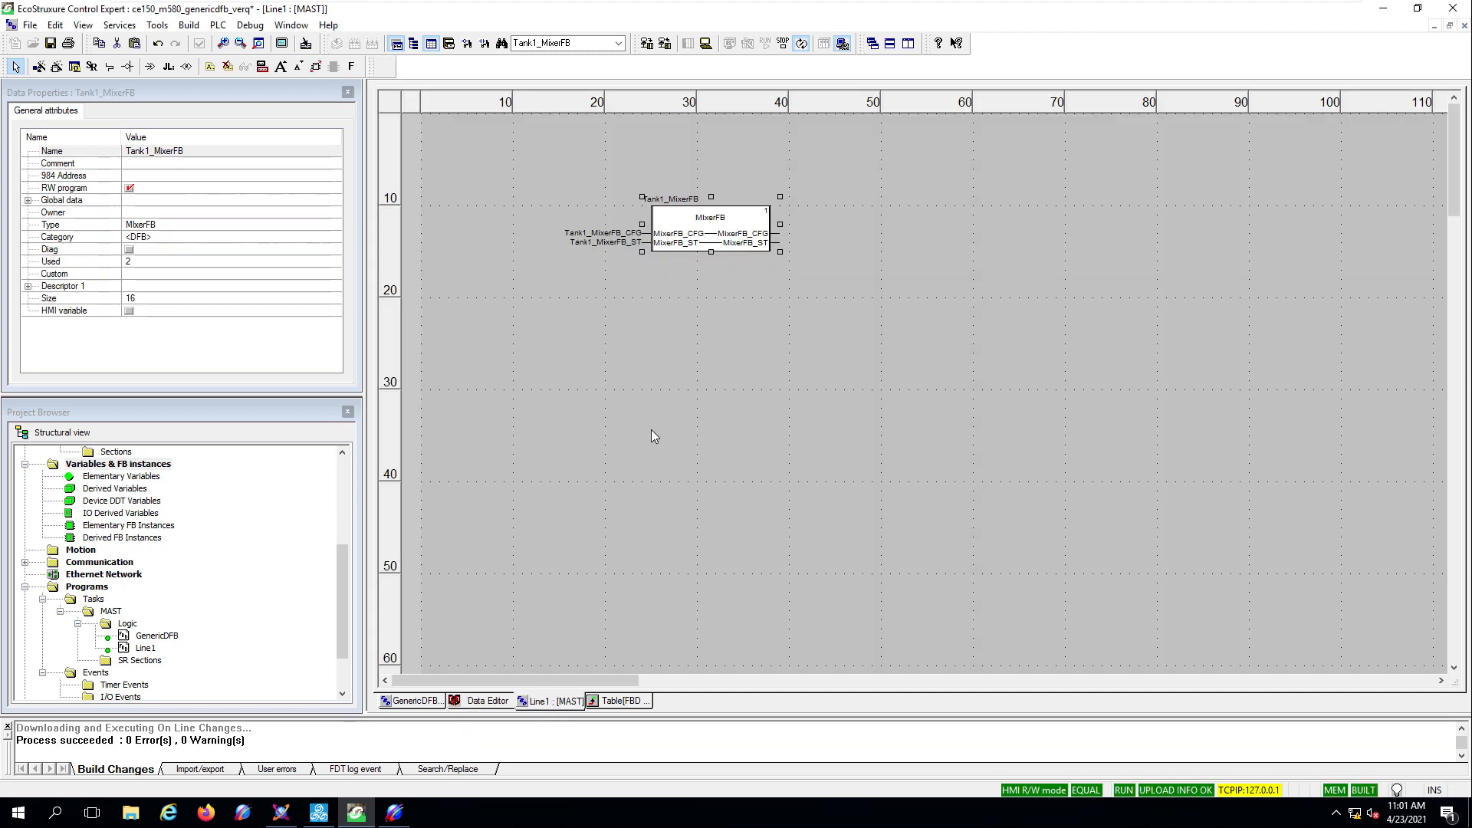
pyautogui.rightClick(664, 284)
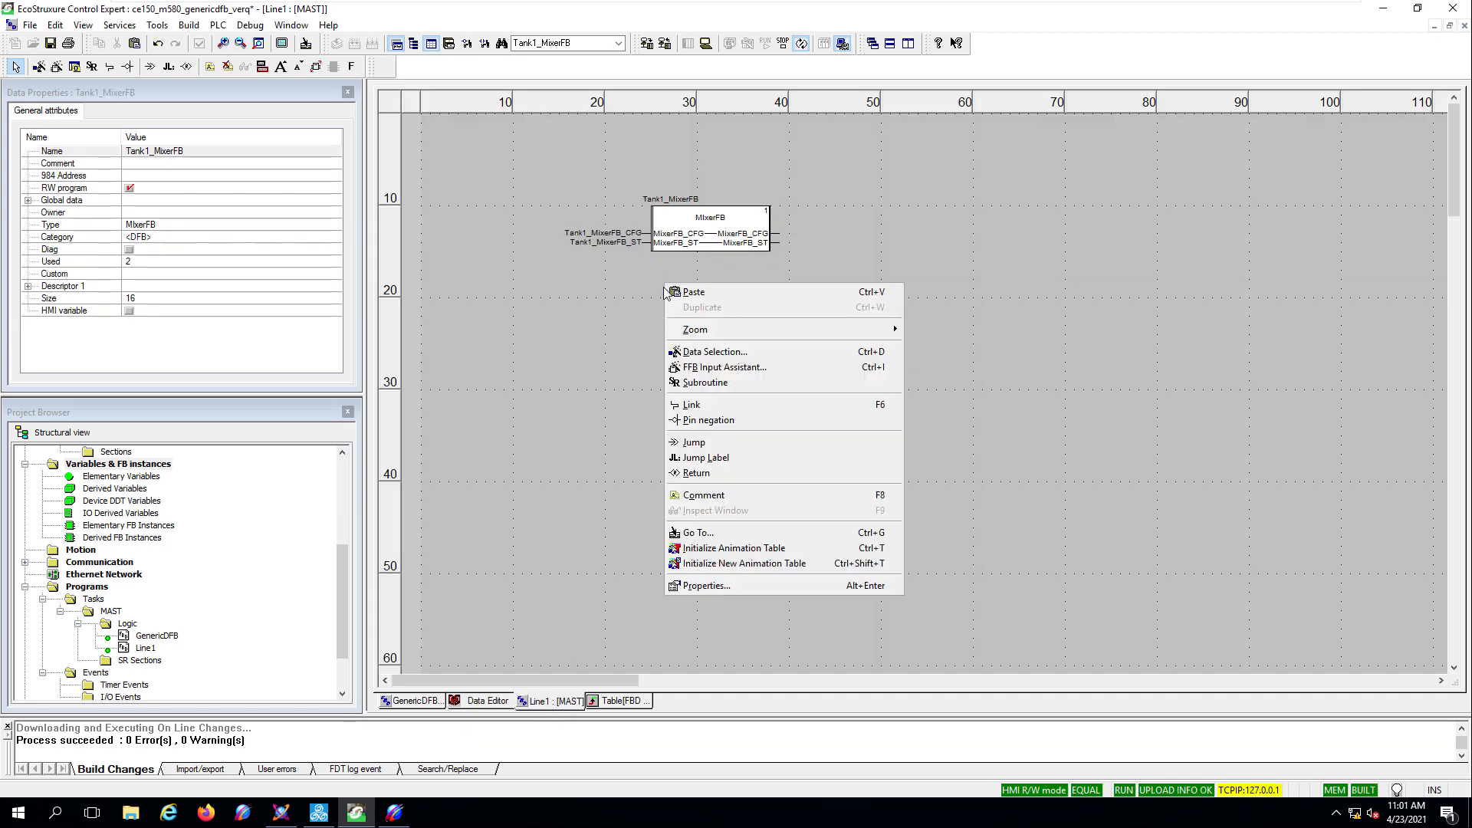
pyautogui.click(733, 368)
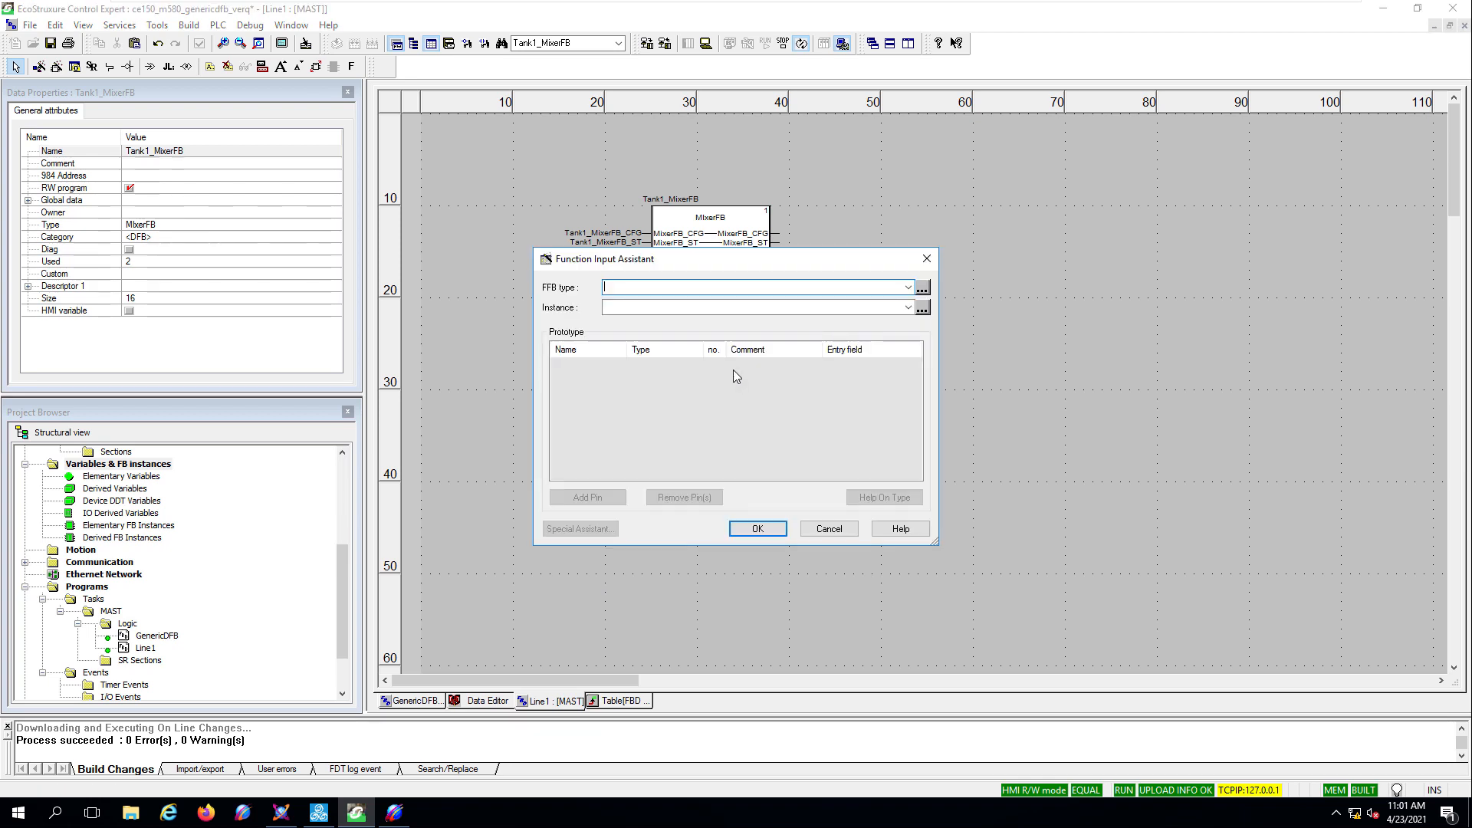
pyautogui.click(923, 288)
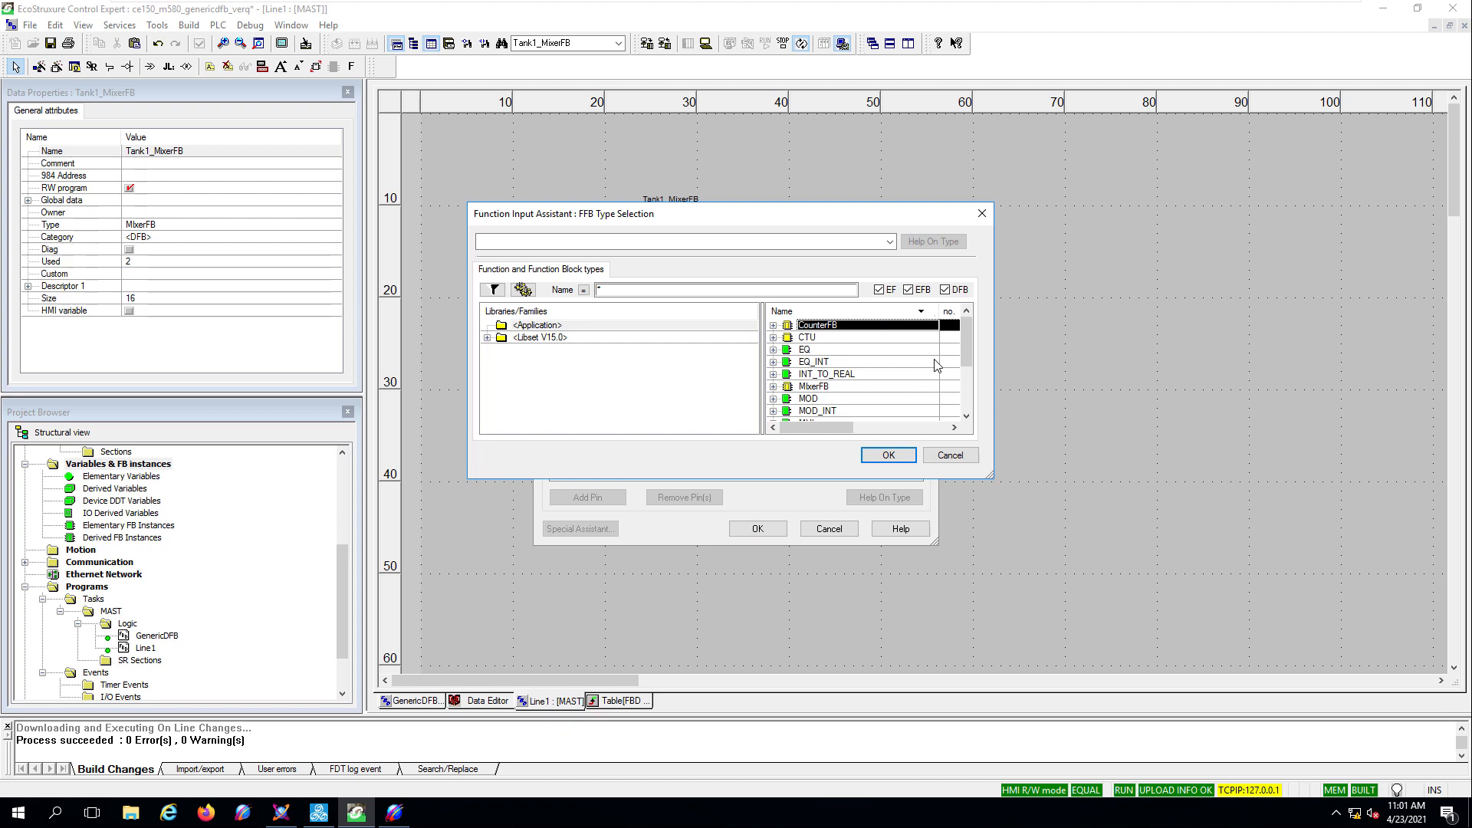
pyautogui.moveTo(964, 348); pyautogui.dragTo(966, 402)
pyautogui.click(864, 413)
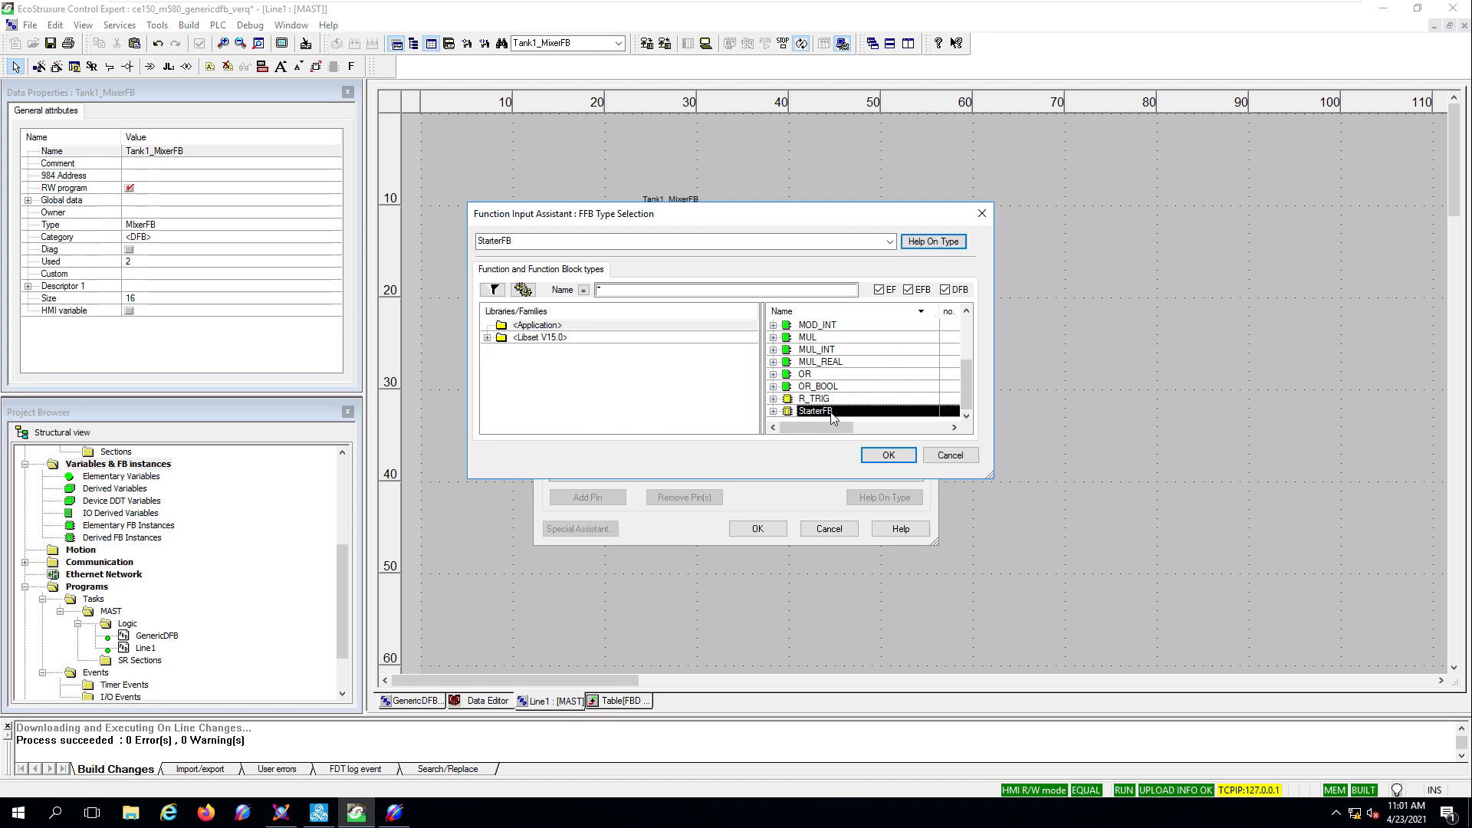
pyautogui.click(888, 455)
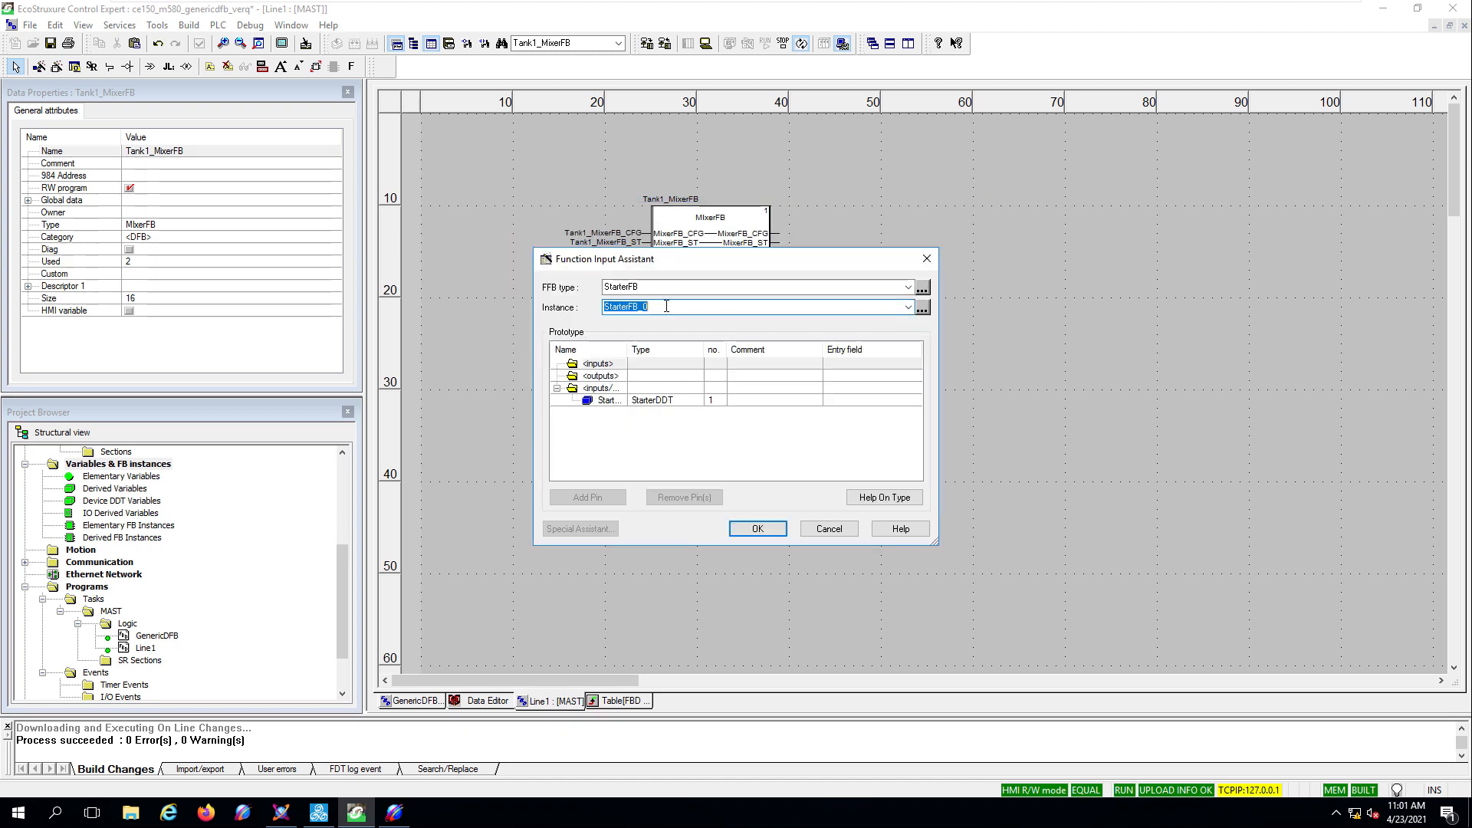
# - Name the StarterFB instance Tank2_StarterFB, confirm the modification and place the block below Tank1_MixerFB in the Line1 section
pyautogui.click(669, 307)
pyautogui.press('BackSpace')
pyautogui.press('Home')
pyautogui.write('Tank2_')
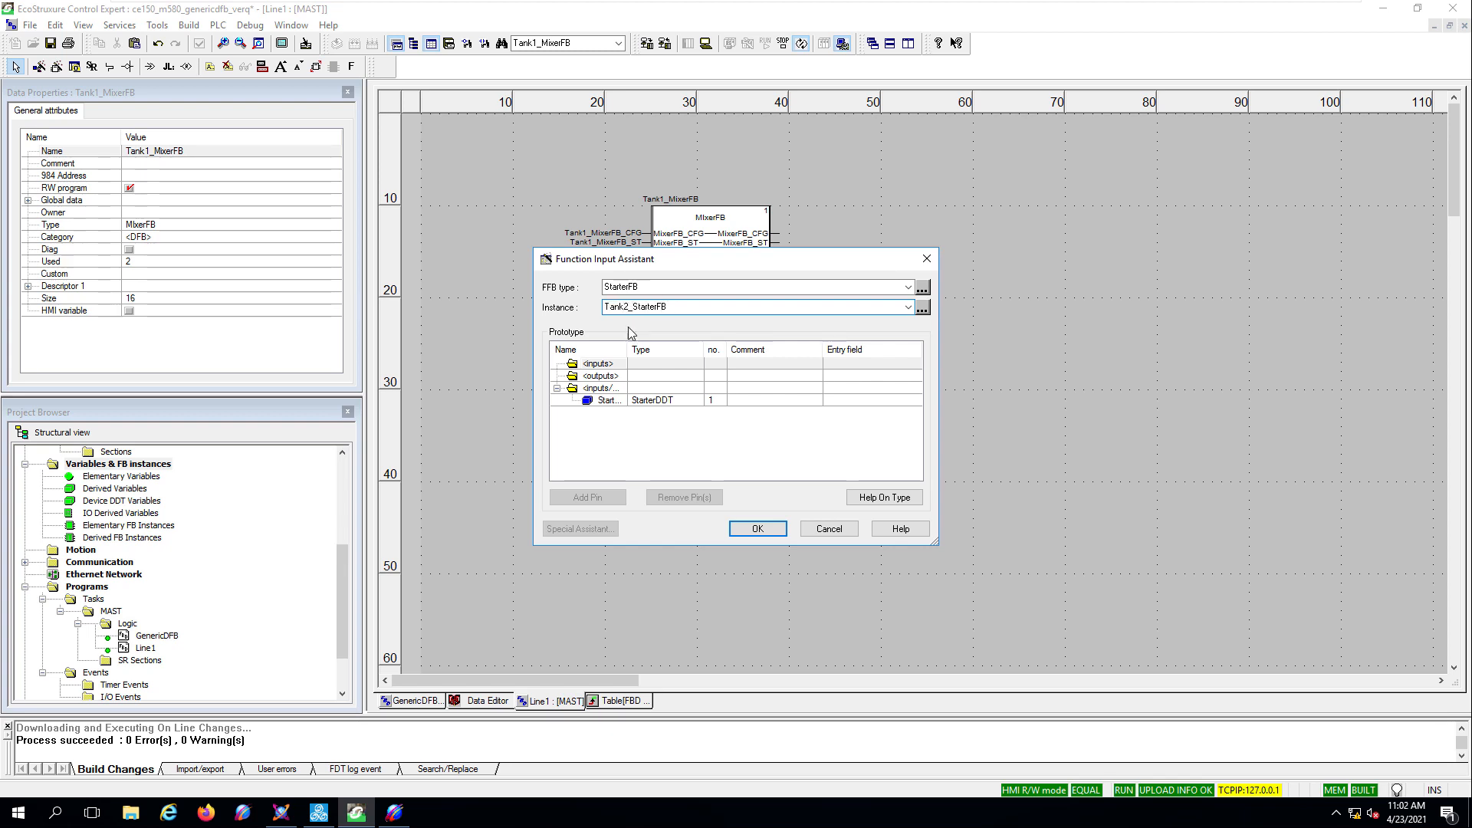
pyautogui.click(753, 529)
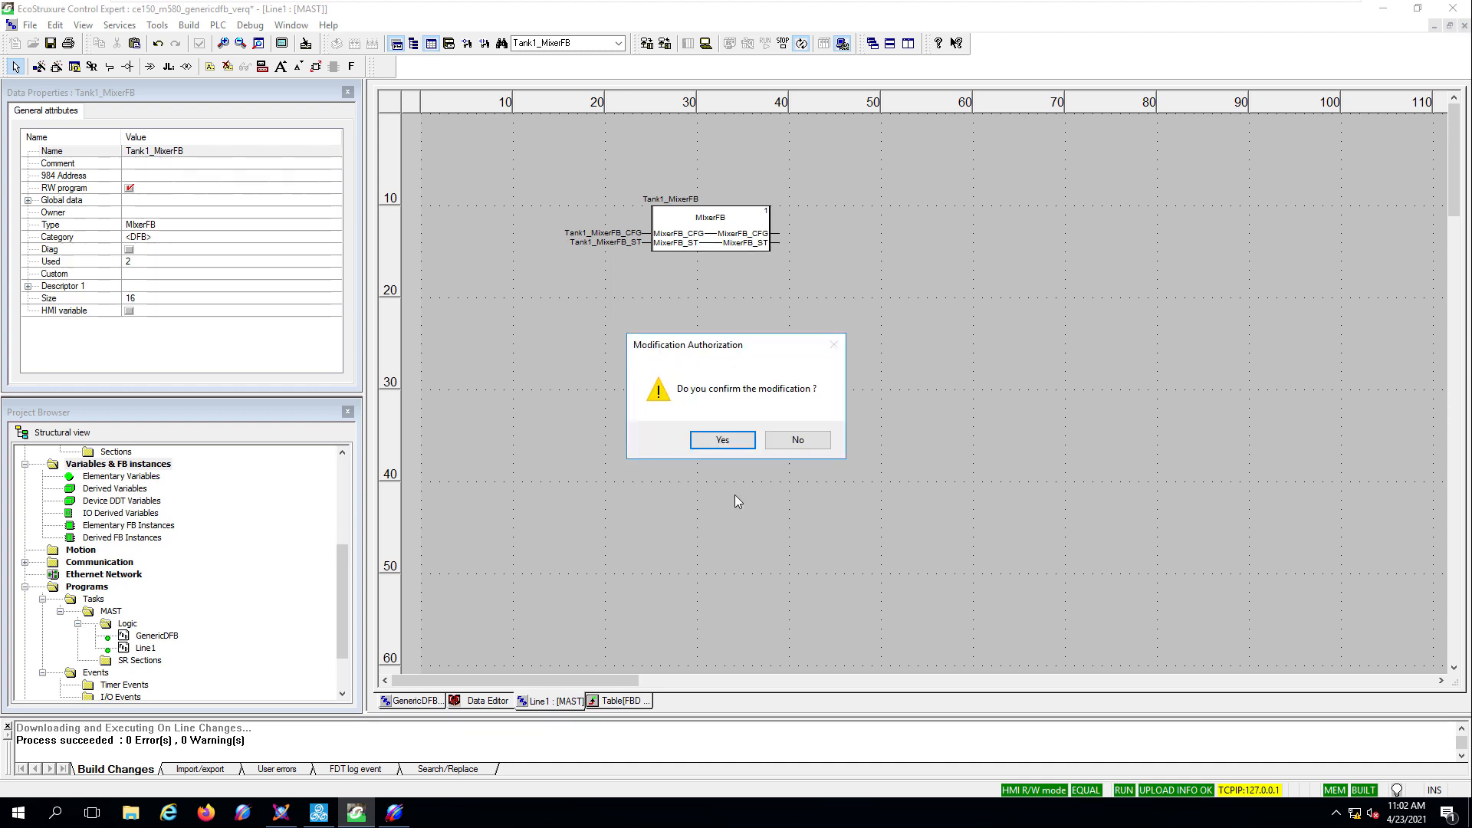
pyautogui.click(721, 440)
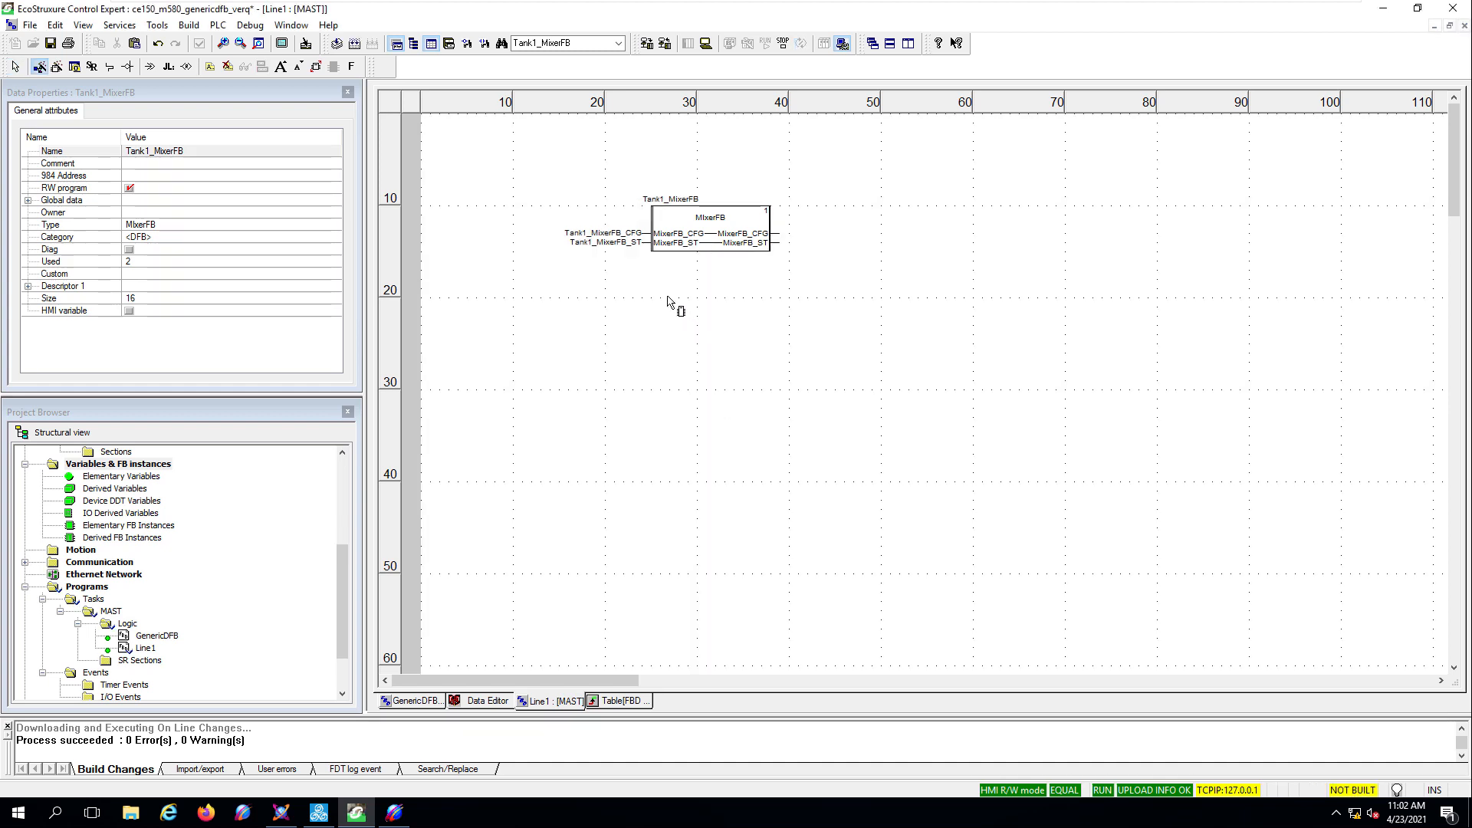
pyautogui.click(661, 283)
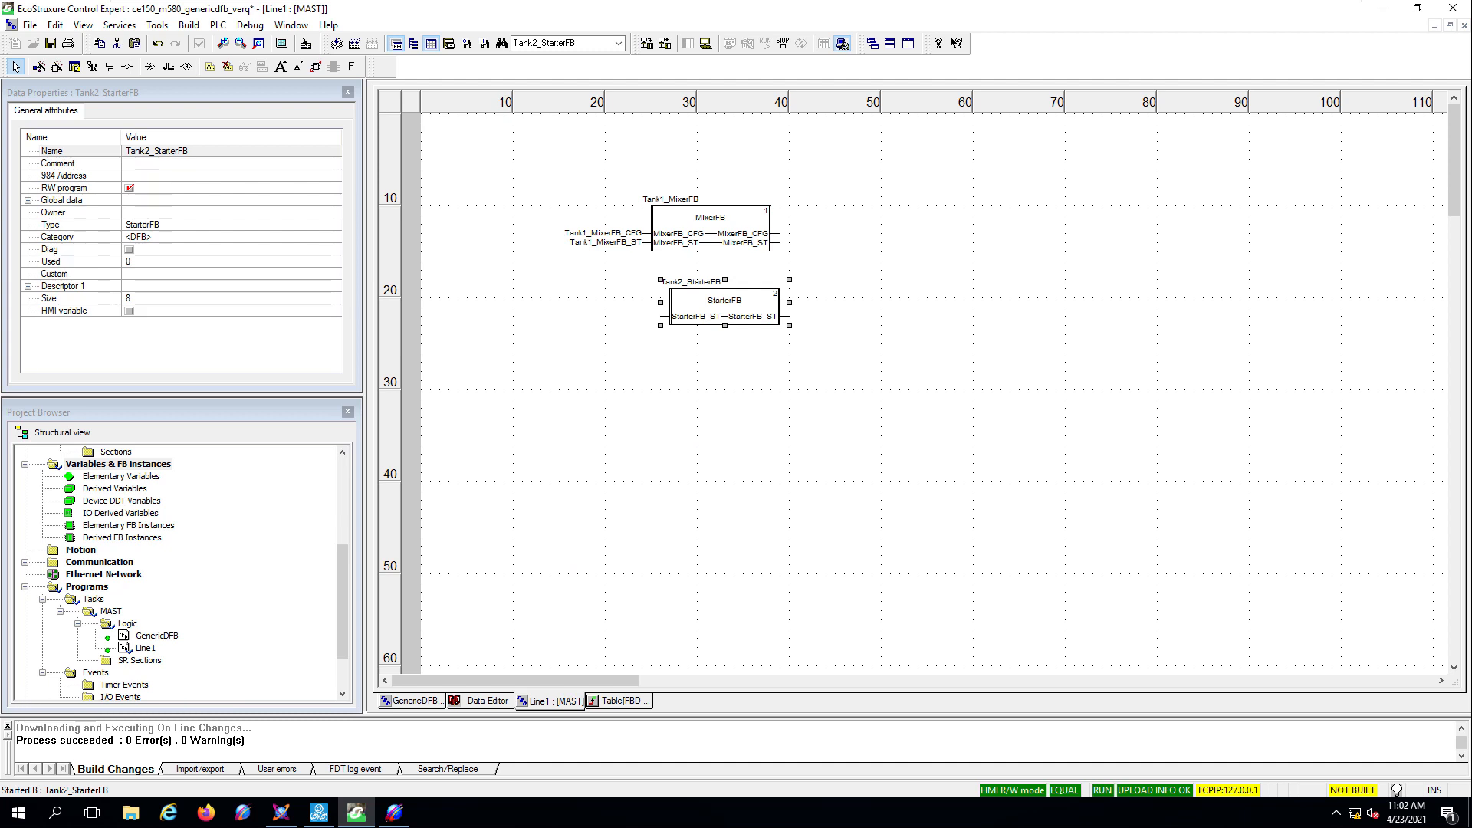
# - Assign Tank2_StarterFB_ST to the StarterFB_ST input pin of the Tank2_StarterFB block and create it as a StarterDDT variable
pyautogui.doubleClick(692, 319)
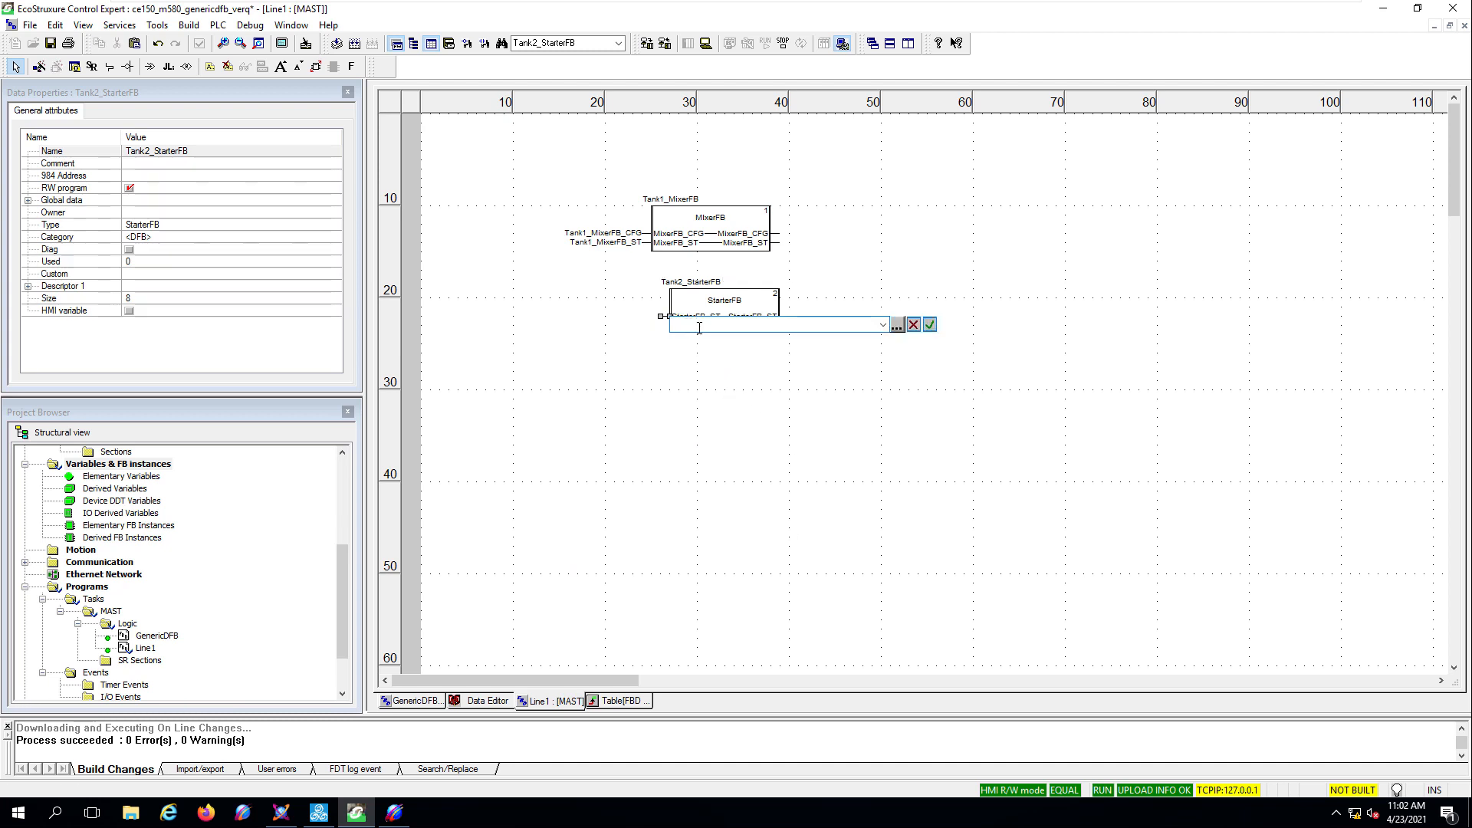
pyautogui.write('StarterFB')
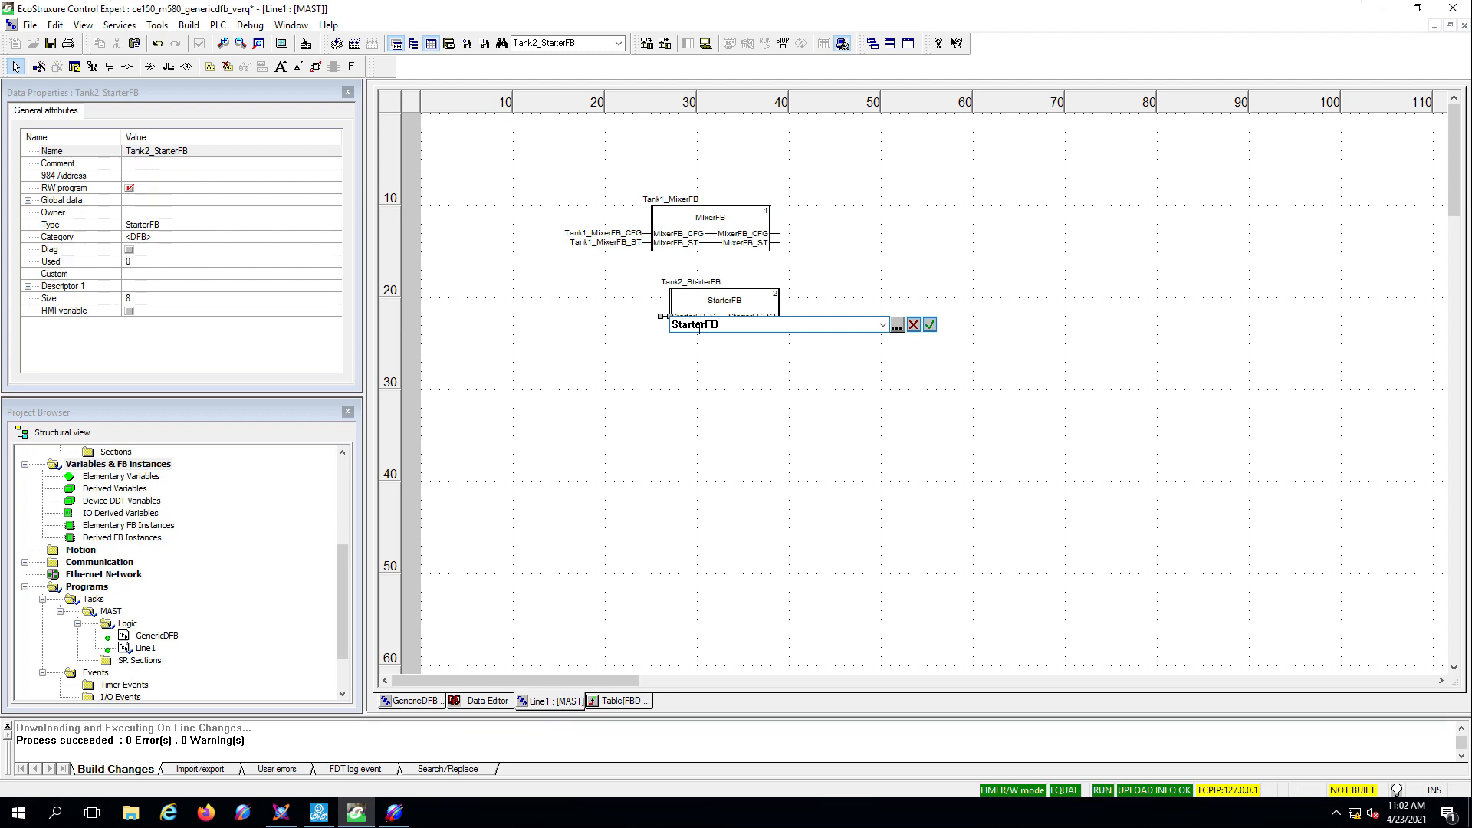
pyautogui.press('Home')
pyautogui.write('Tank2_StarterFB_ST')
pyautogui.press('Return')
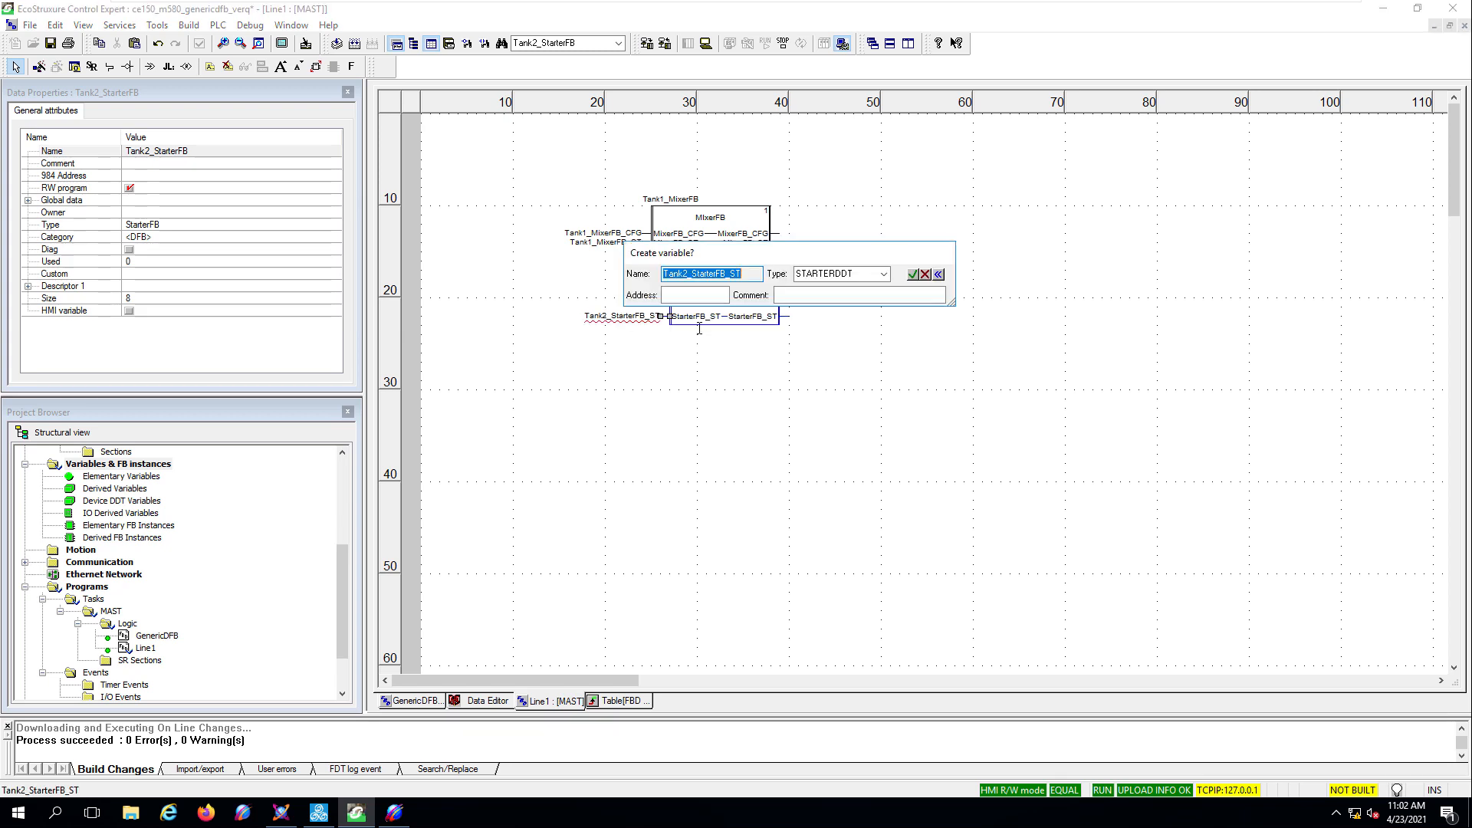
pyautogui.click(913, 274)
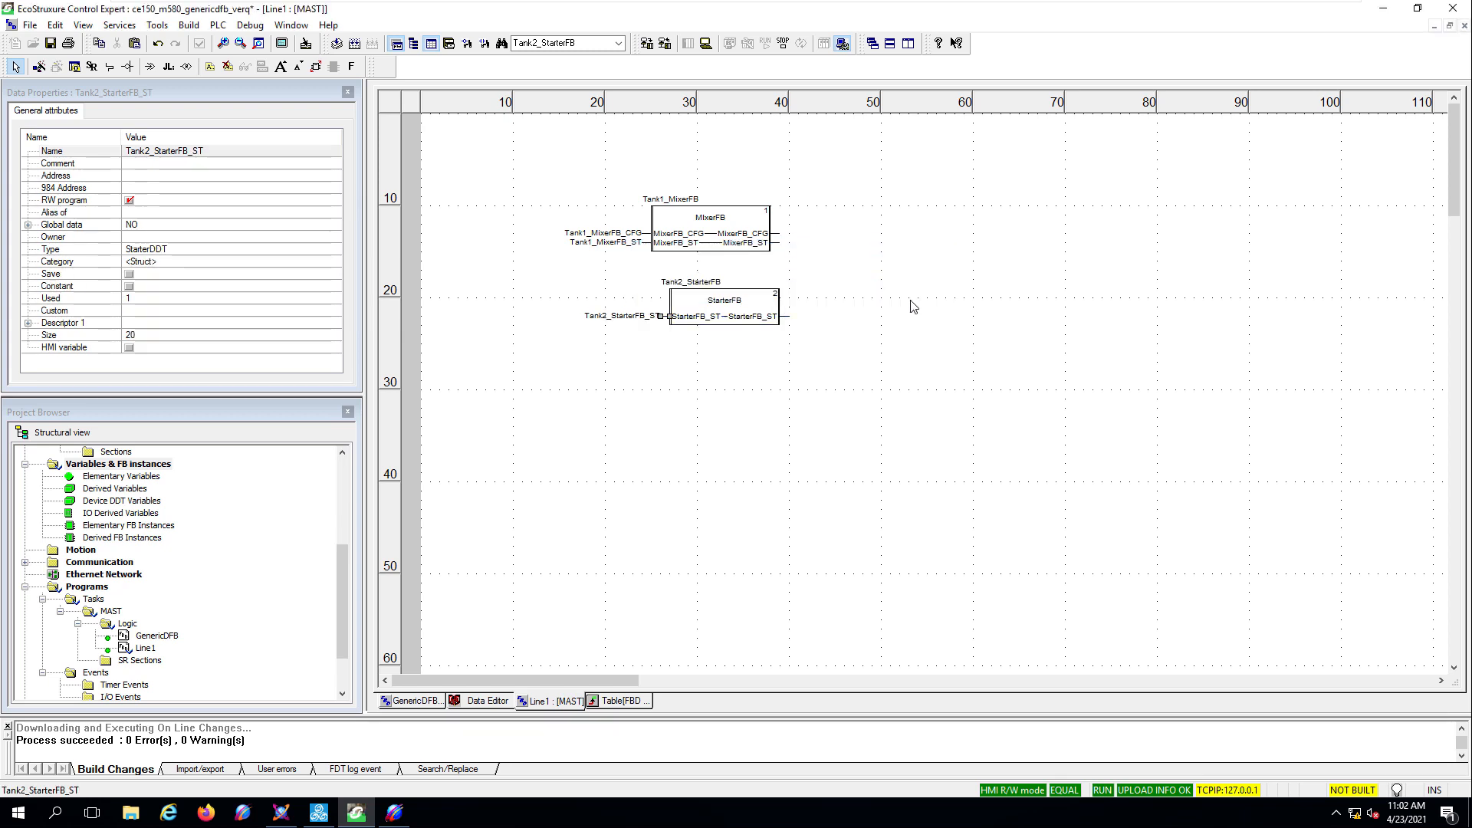
# - Mark Tank2_StarterFB_ST as an HMI variable in the Data Editor
pyautogui.click(487, 701)
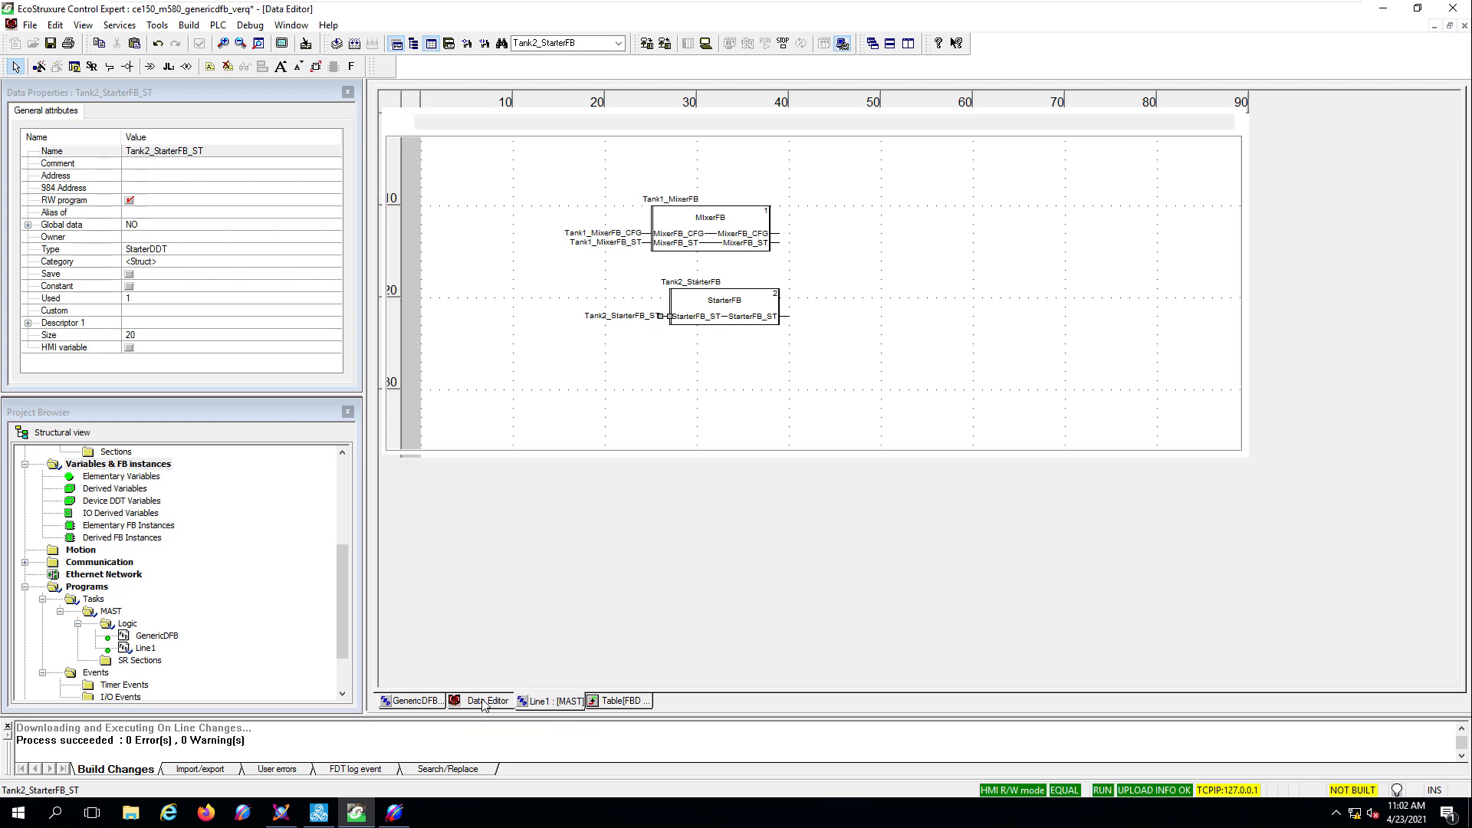
pyautogui.click(391, 100)
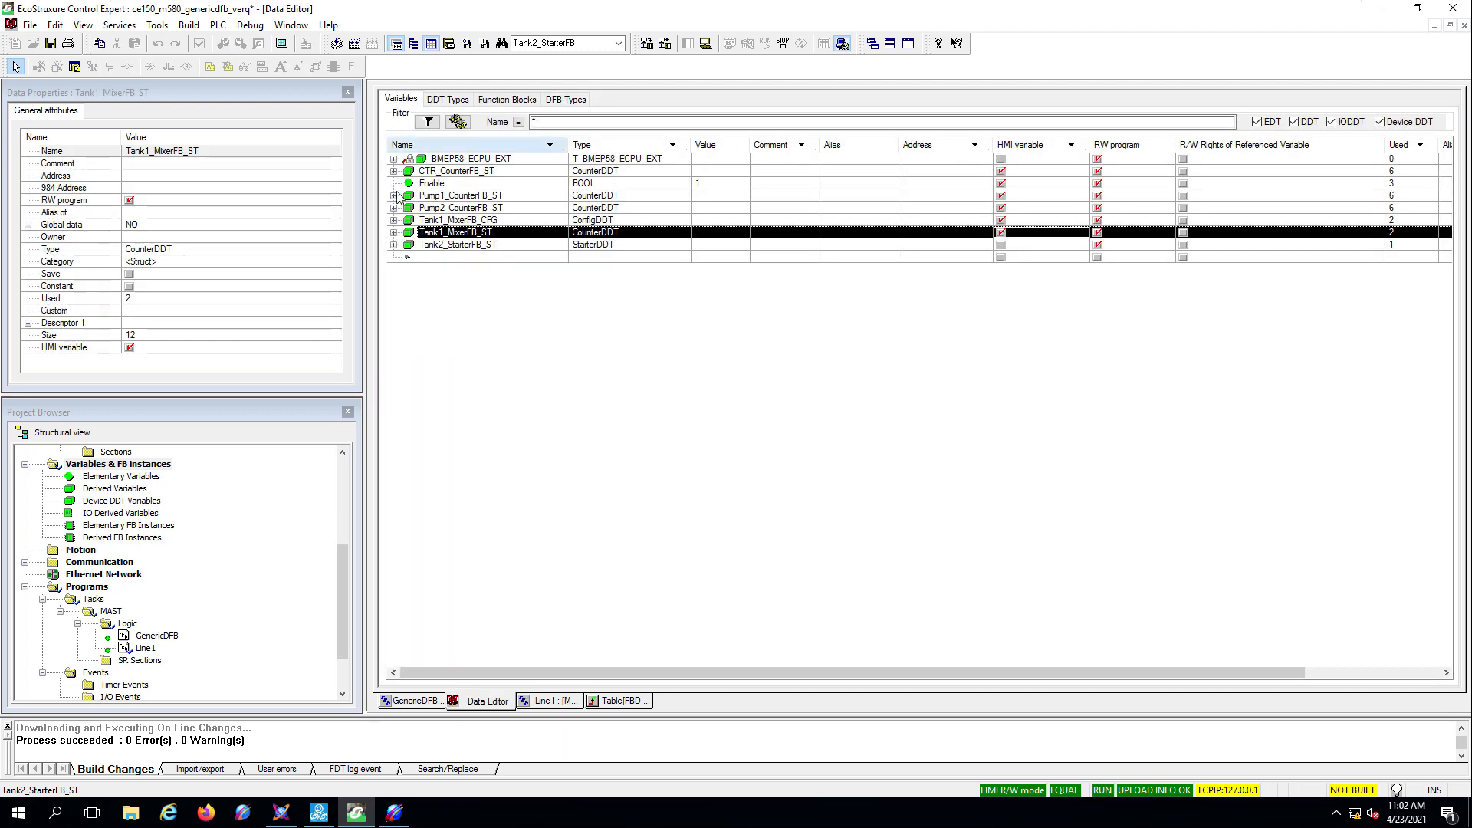
pyautogui.click(1000, 244)
pyautogui.click(1000, 244)
pyautogui.click(700, 436)
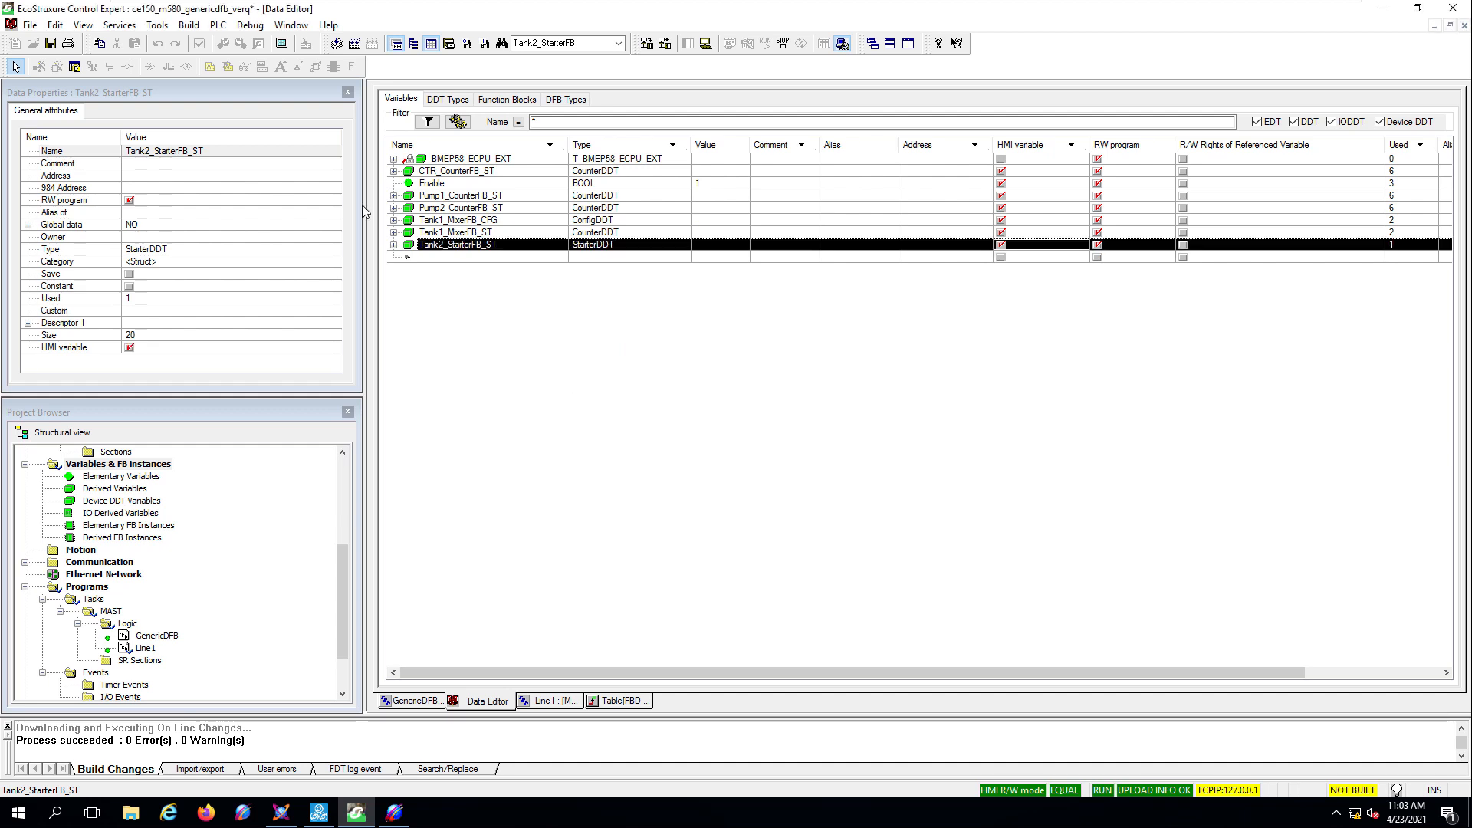
# - Build the project changes with the new Tank2 starter block and confirm the online modification
pyautogui.click(189, 25)
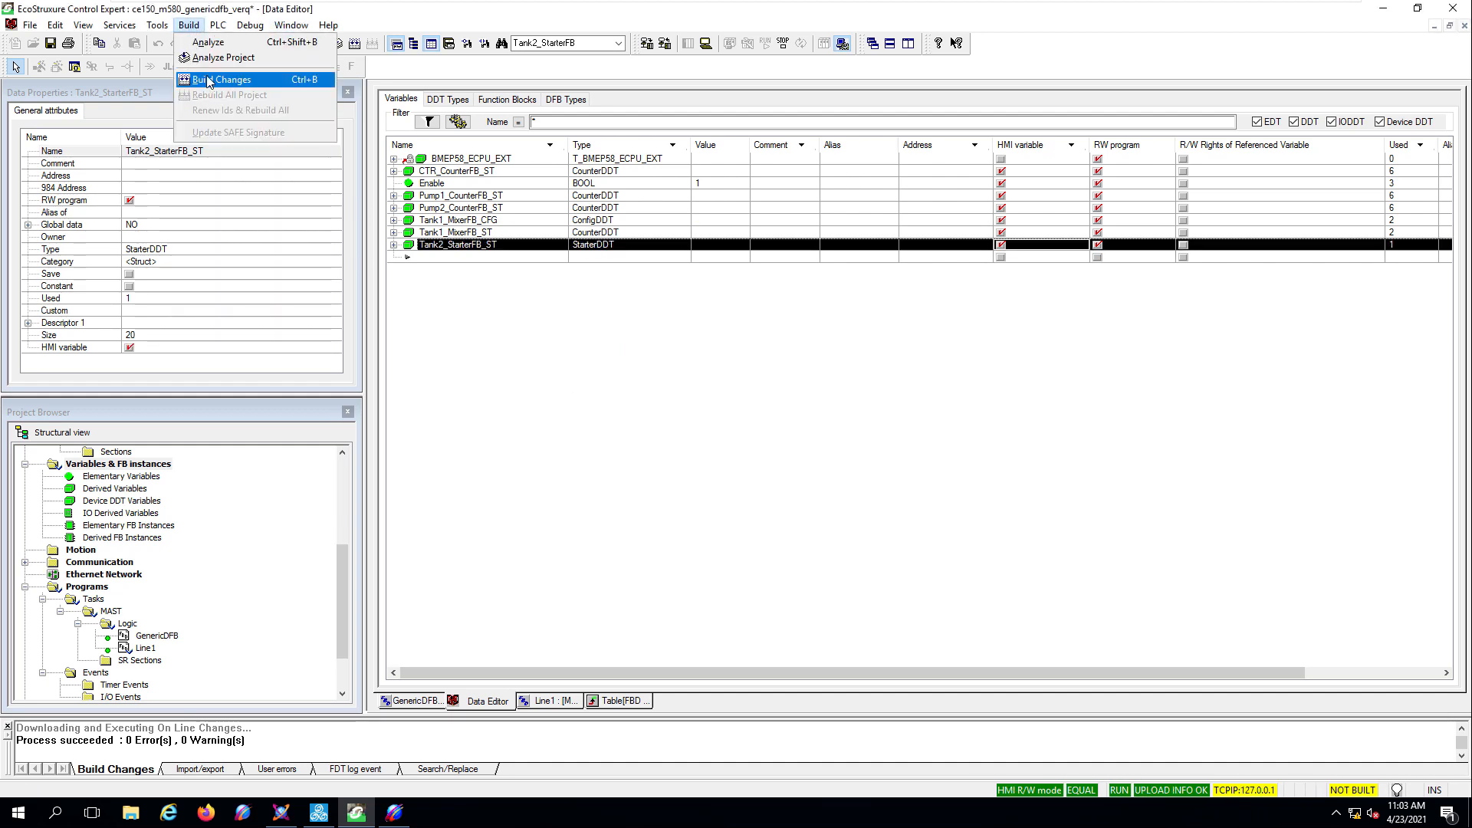
pyautogui.click(207, 79)
pyautogui.click(677, 454)
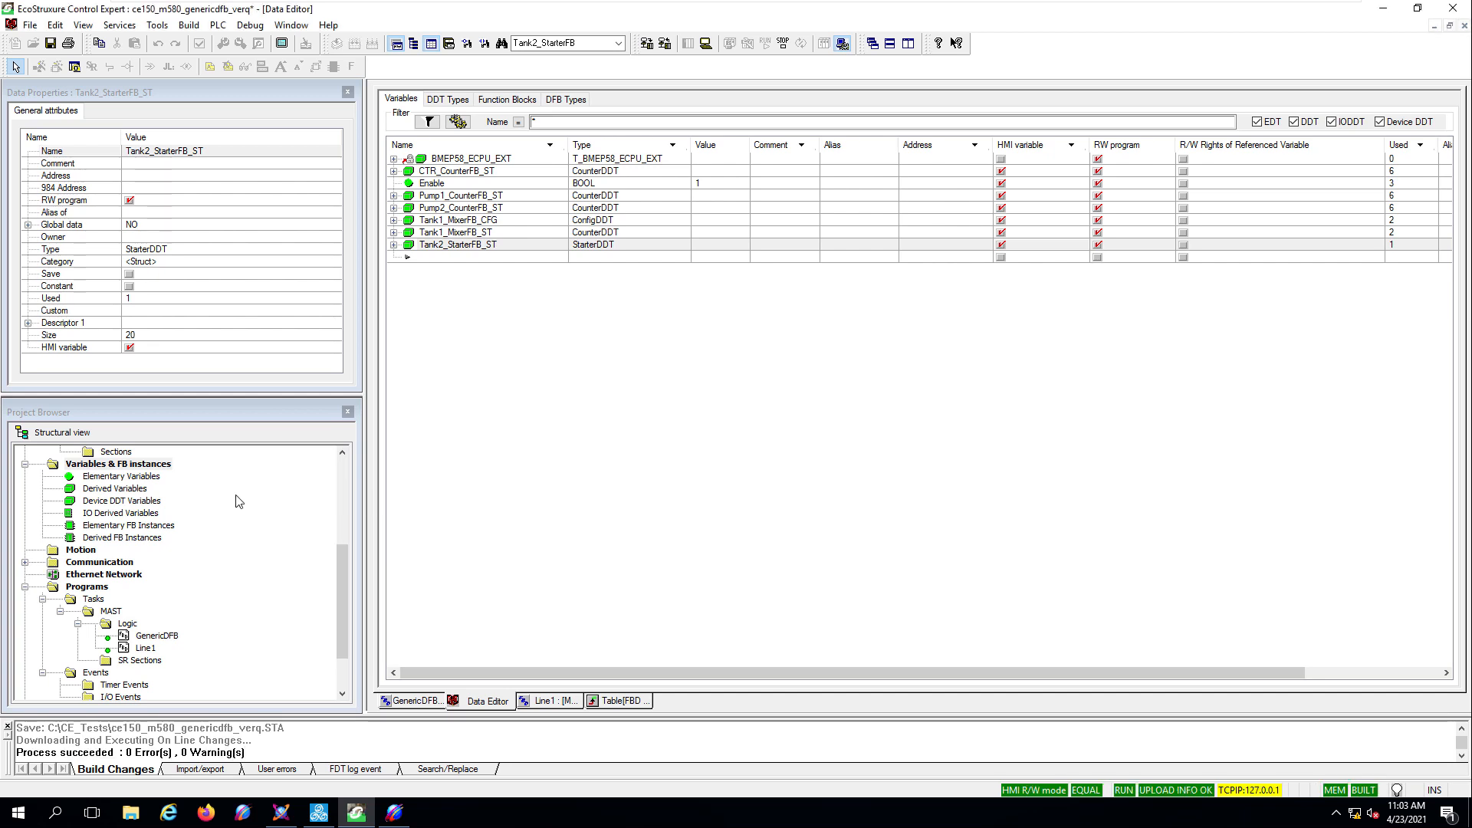
# - Export the variables and FB instances with DDT and DFB to the existing Variables XSY file in CE_Tests, overwriting it
pyautogui.rightClick(132, 465)
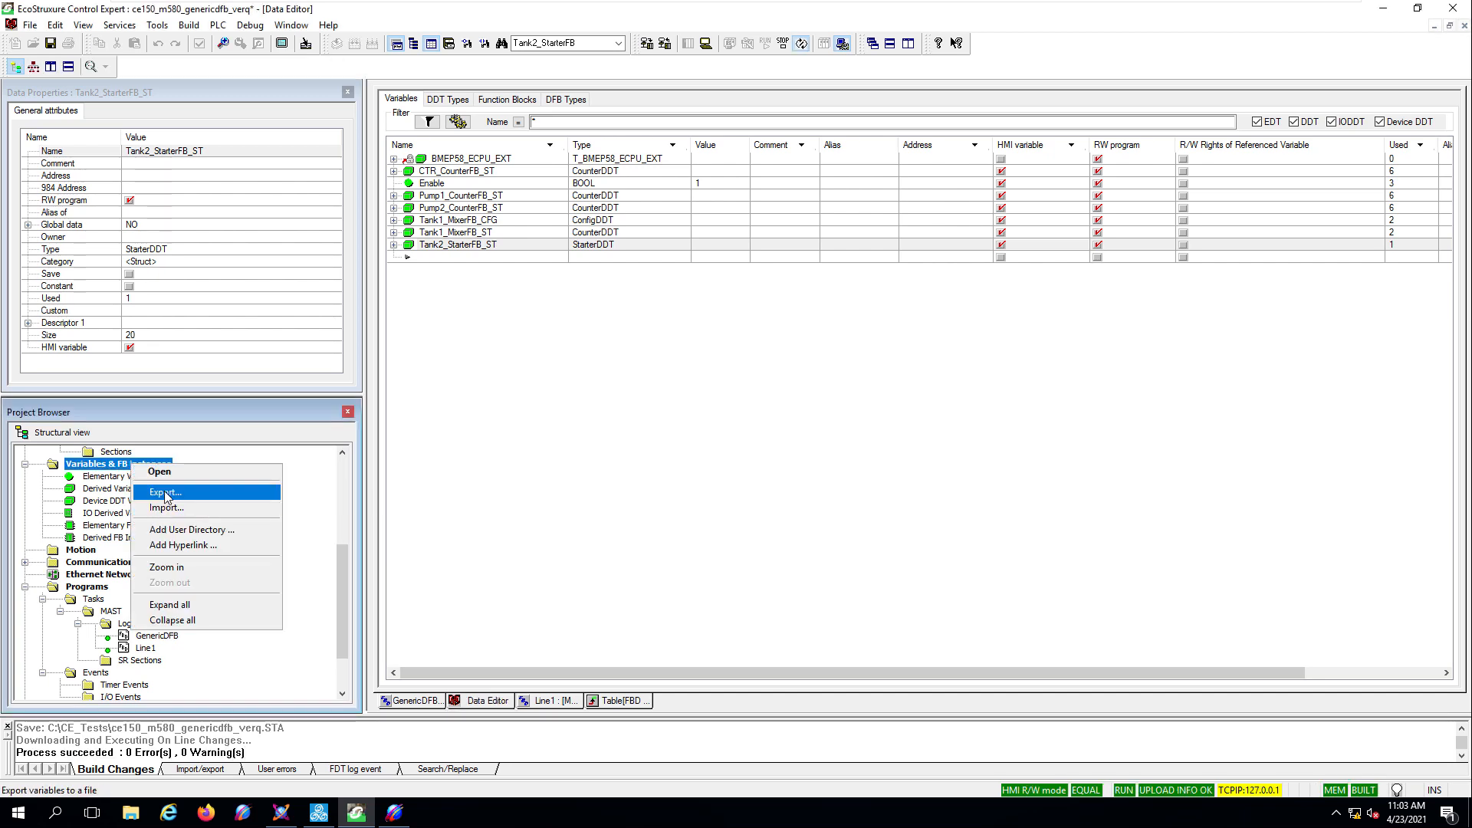
pyautogui.click(165, 493)
pyautogui.click(475, 253)
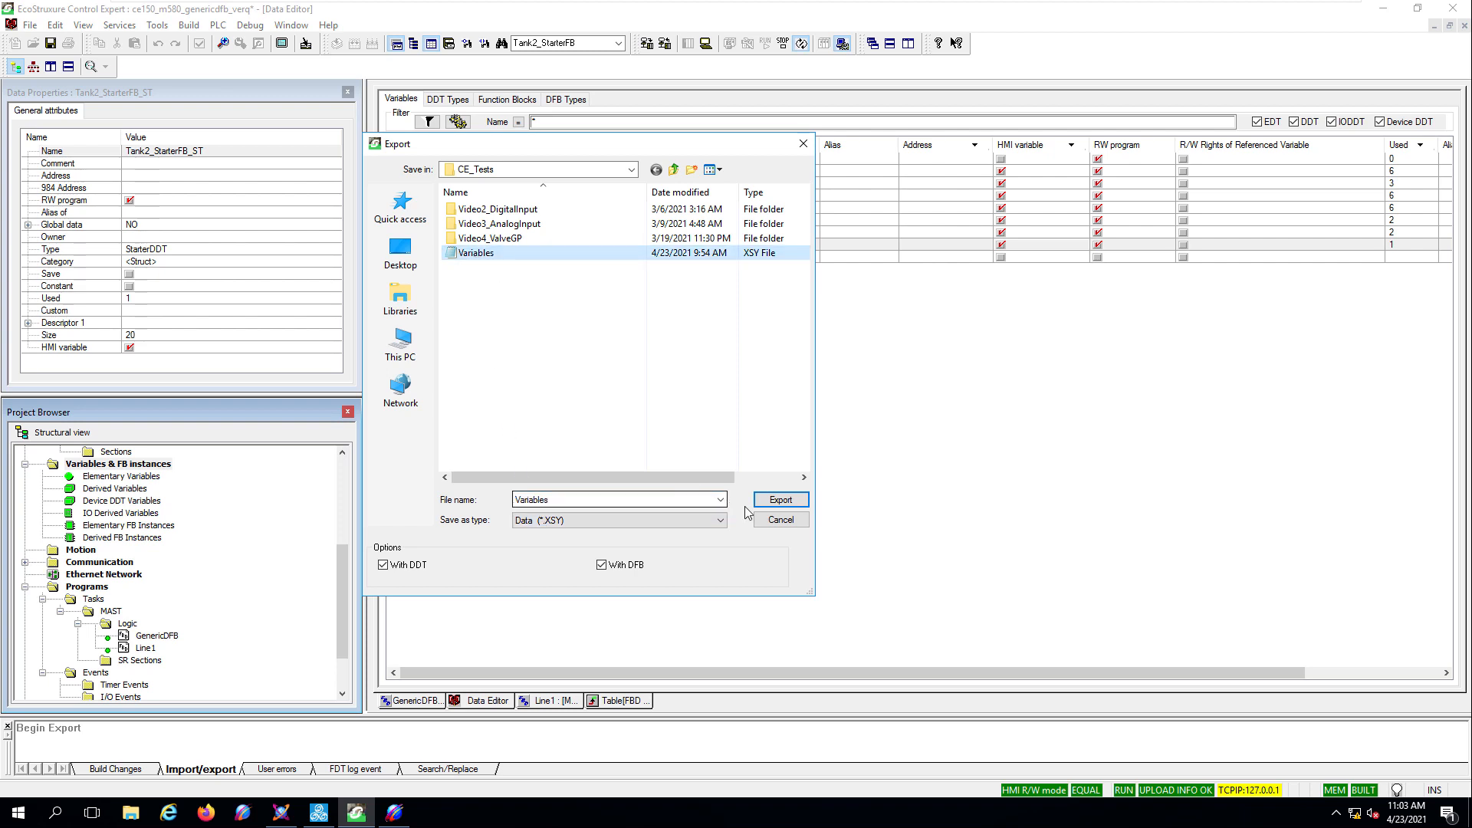
pyautogui.click(779, 500)
pyautogui.click(776, 410)
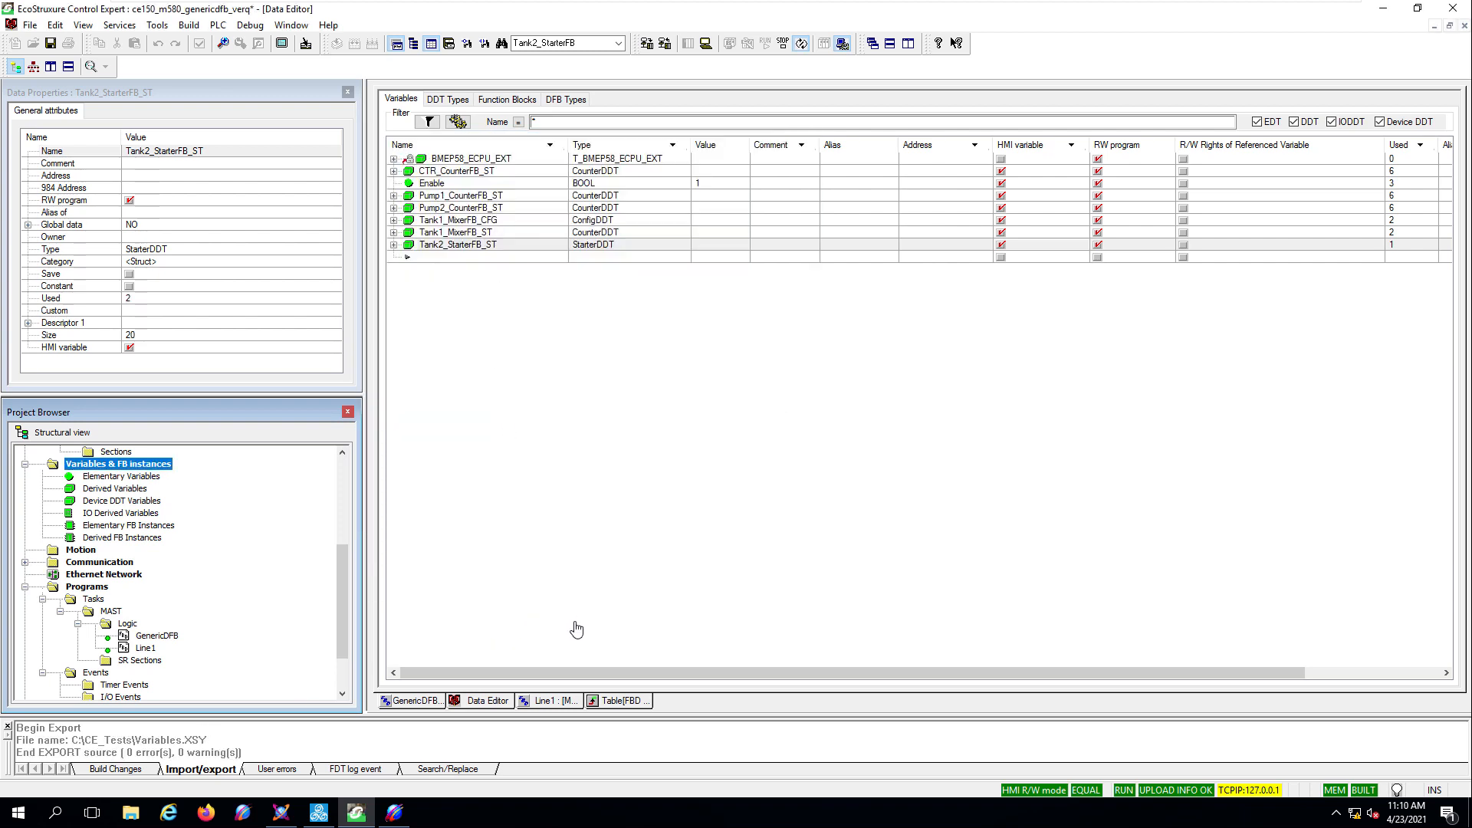
# - Initialize a new animation table from the Tank2_StarterFB block in the Line1 section
pyautogui.click(554, 700)
pyautogui.click(694, 305)
pyautogui.rightClick(693, 301)
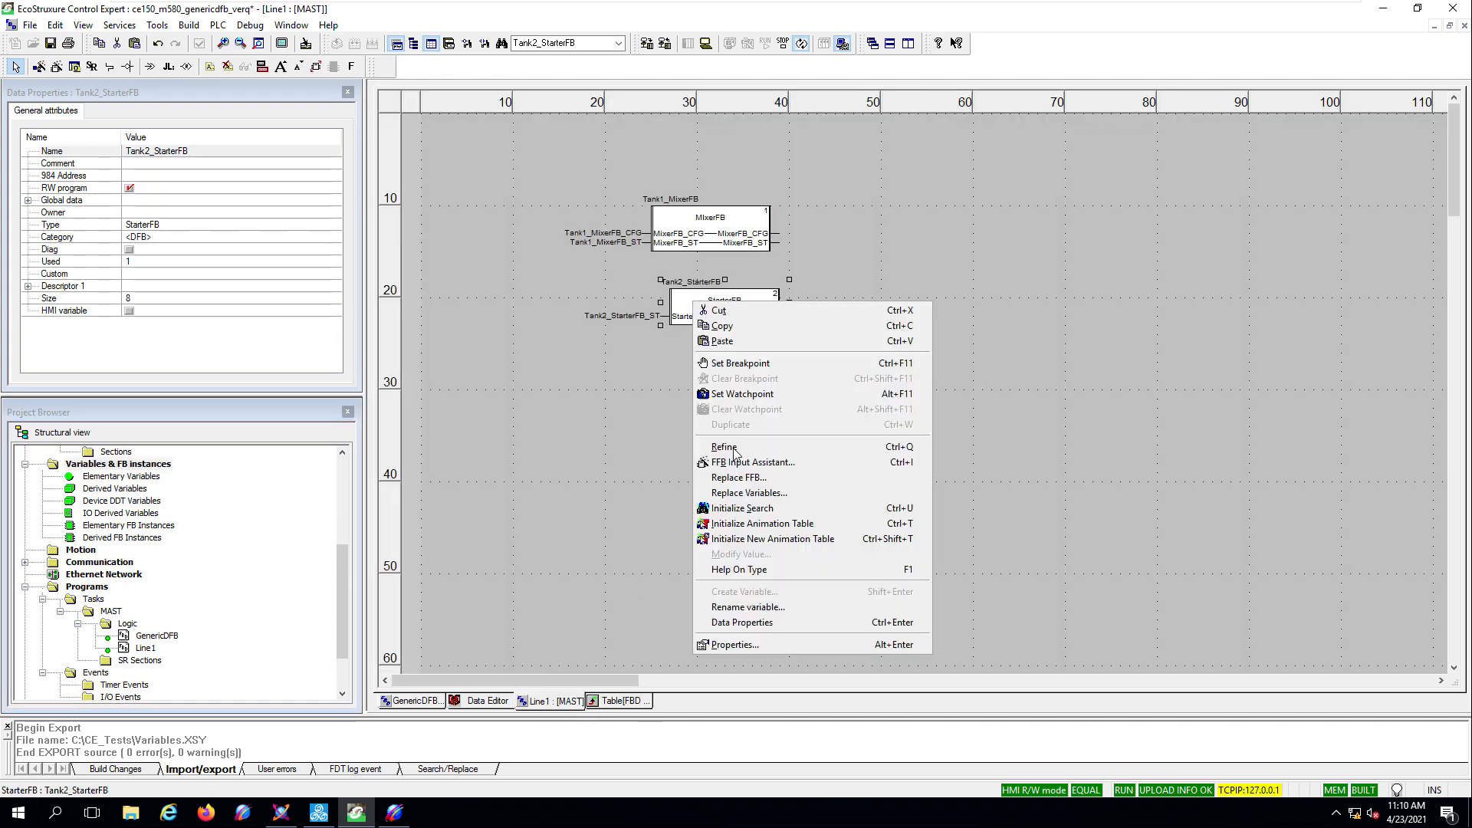
pyautogui.click(753, 542)
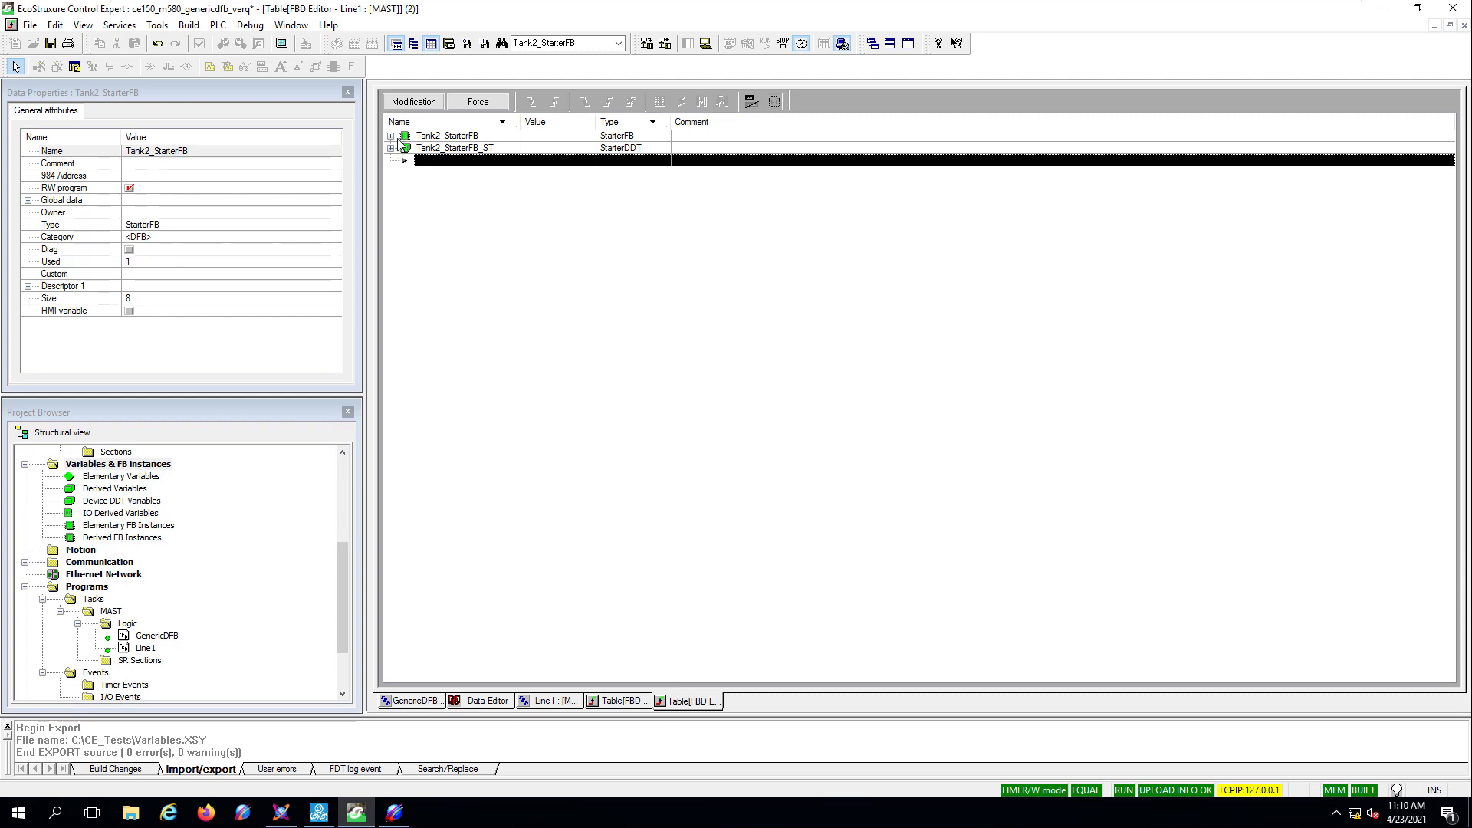
# - Expand the Counter and Config structures of Tank2_StarterFB_ST in the animation table and widen the name column
pyautogui.click(390, 148)
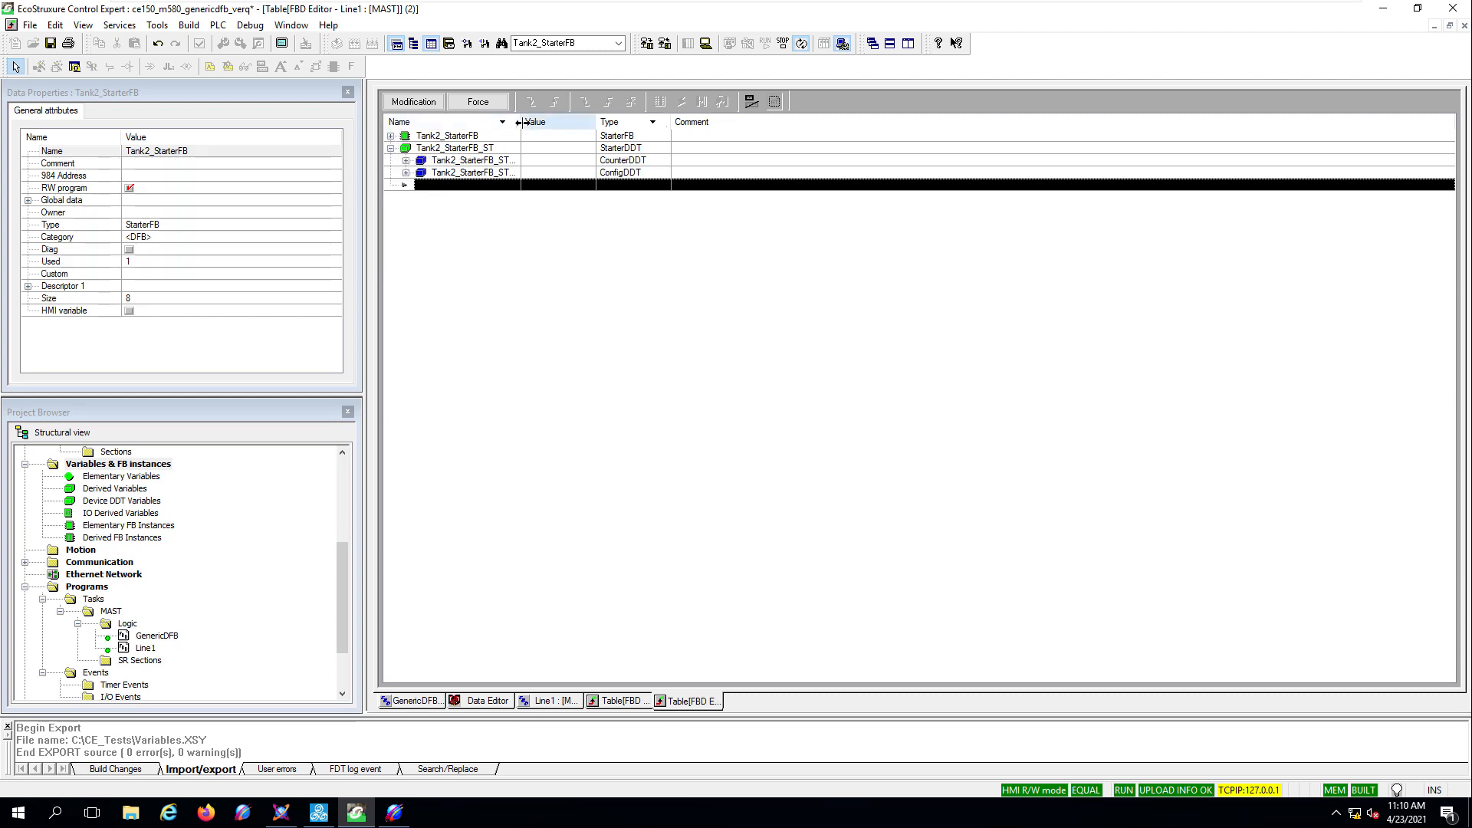
pyautogui.moveTo(522, 123); pyautogui.dragTo(622, 124)
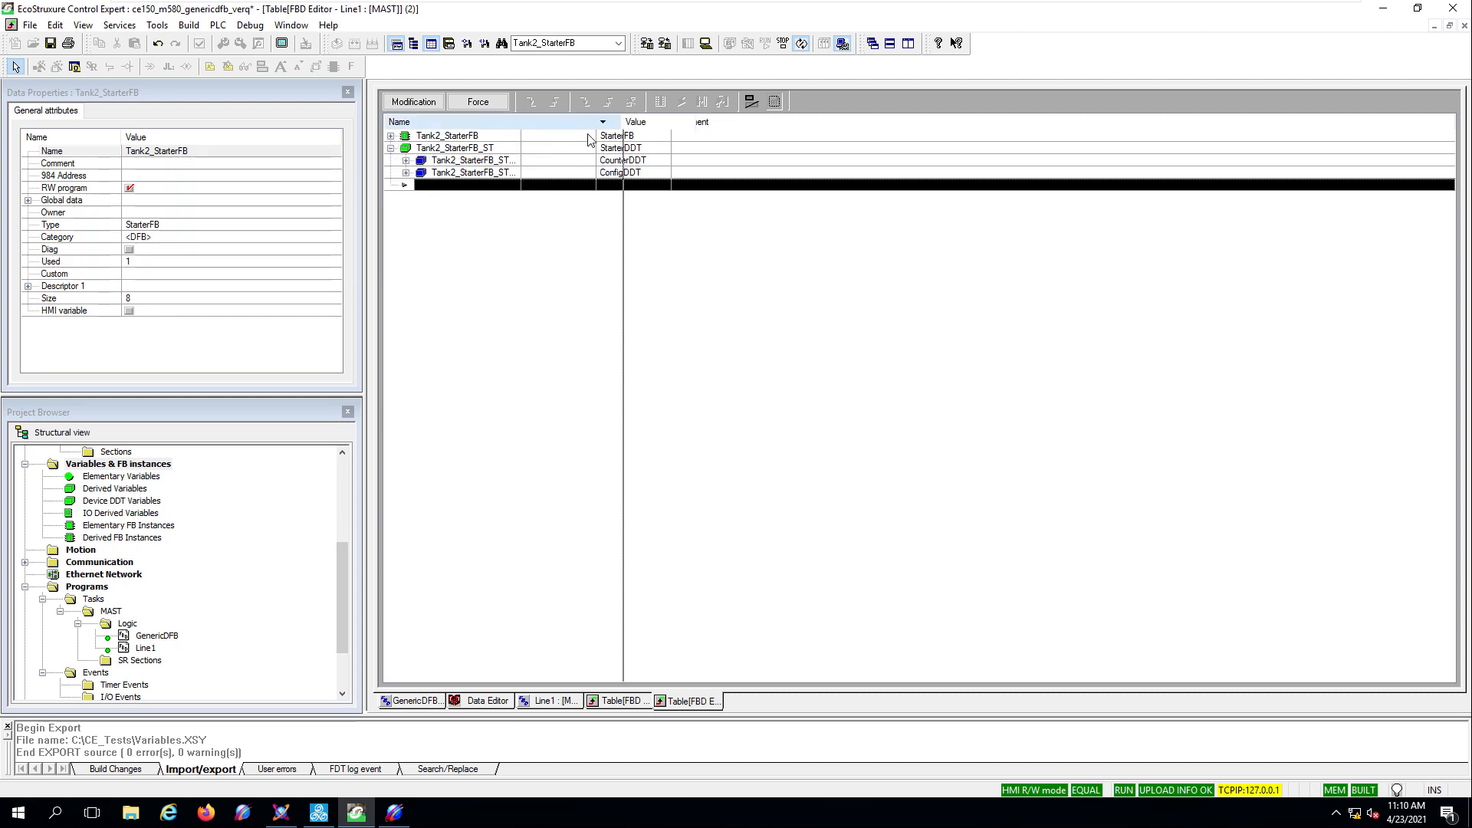
pyautogui.click(406, 160)
pyautogui.click(410, 249)
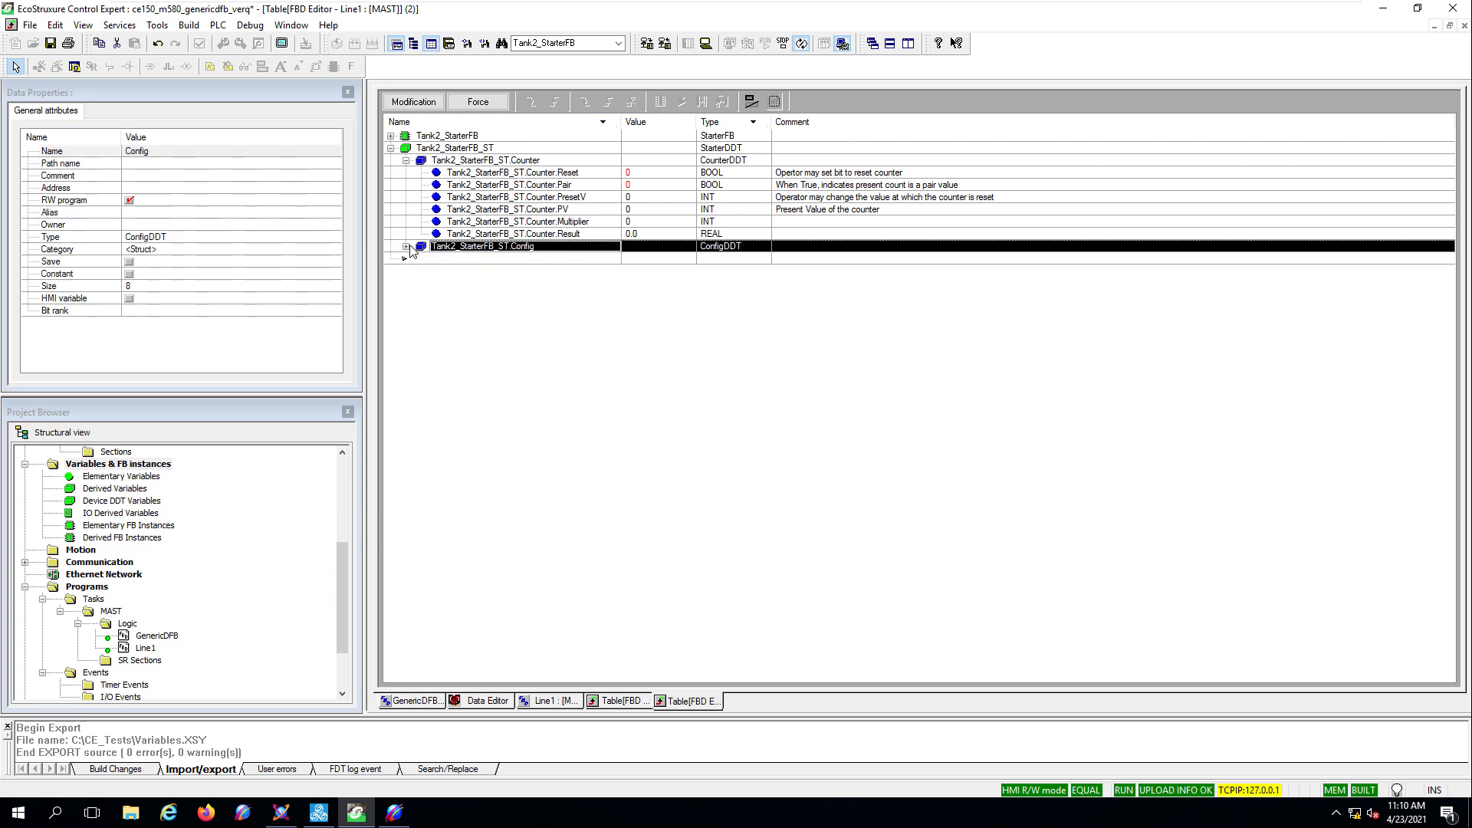
pyautogui.click(407, 247)
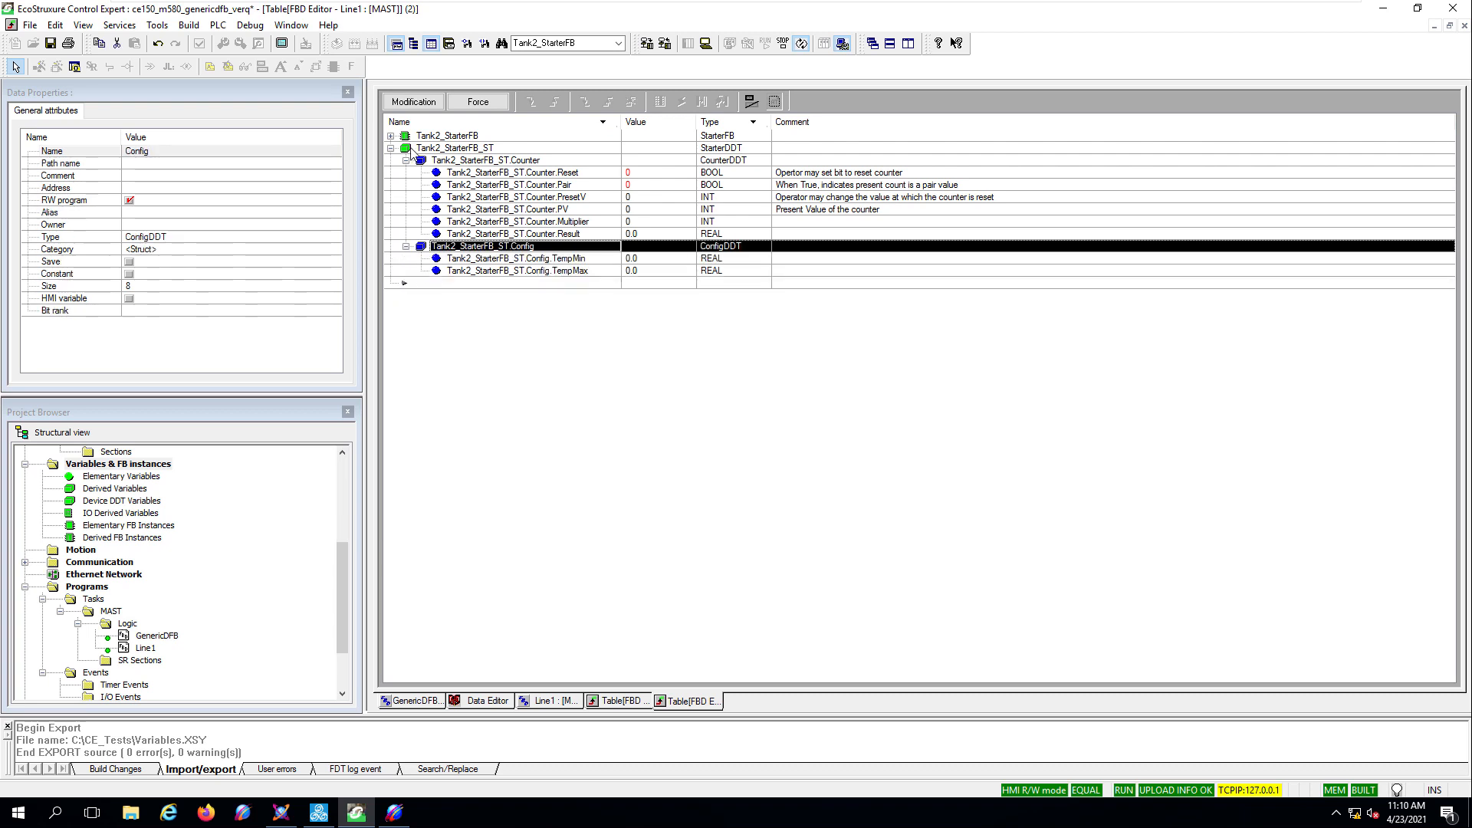
# - Enable value modification in the animation table and set Tank2_StarterFB_ST.Counter.PresetV to 80 and Counter.PV to 60
pyautogui.click(414, 102)
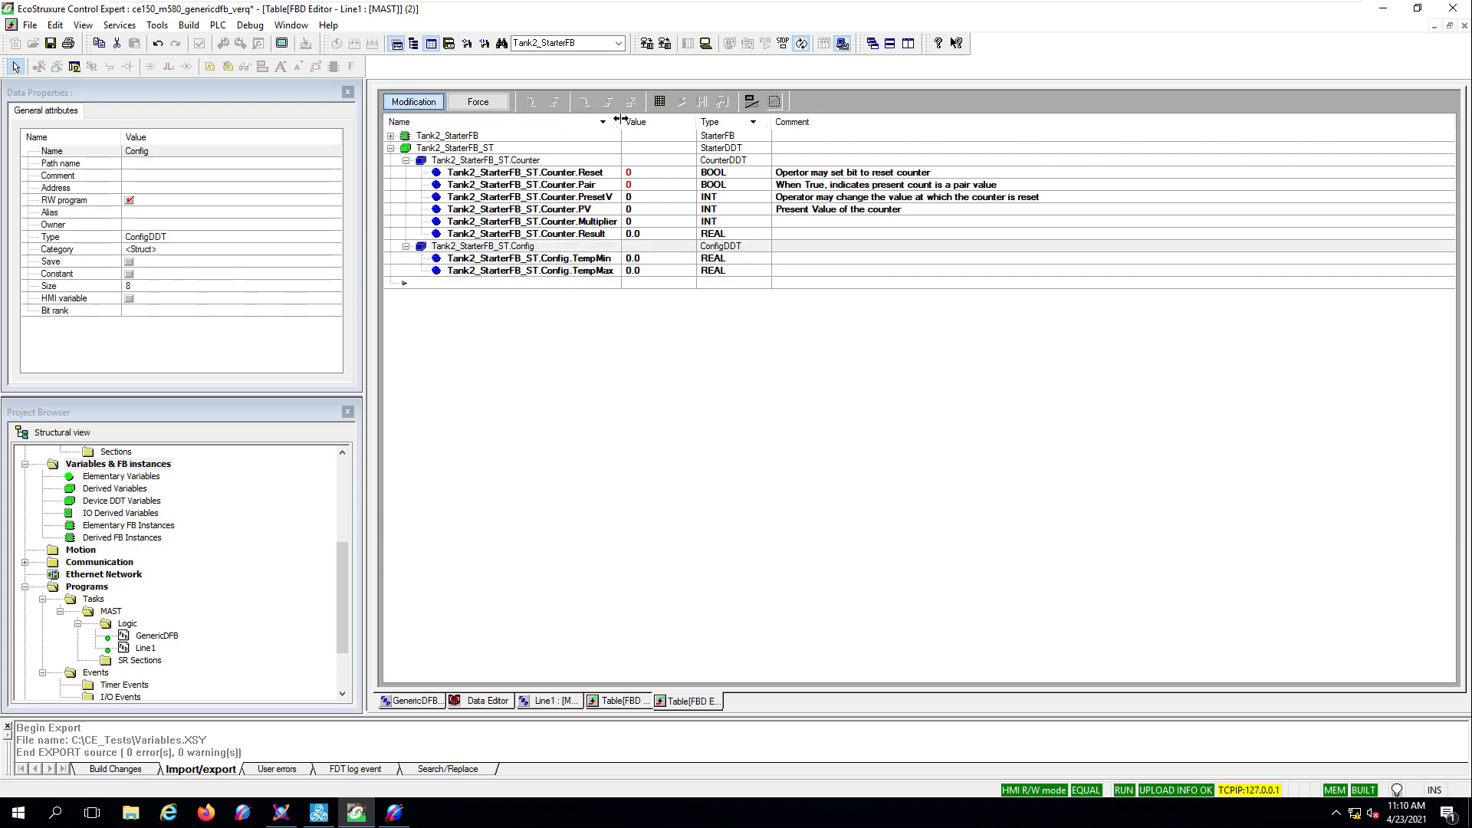
pyautogui.moveTo(621, 123); pyautogui.dragTo(648, 123)
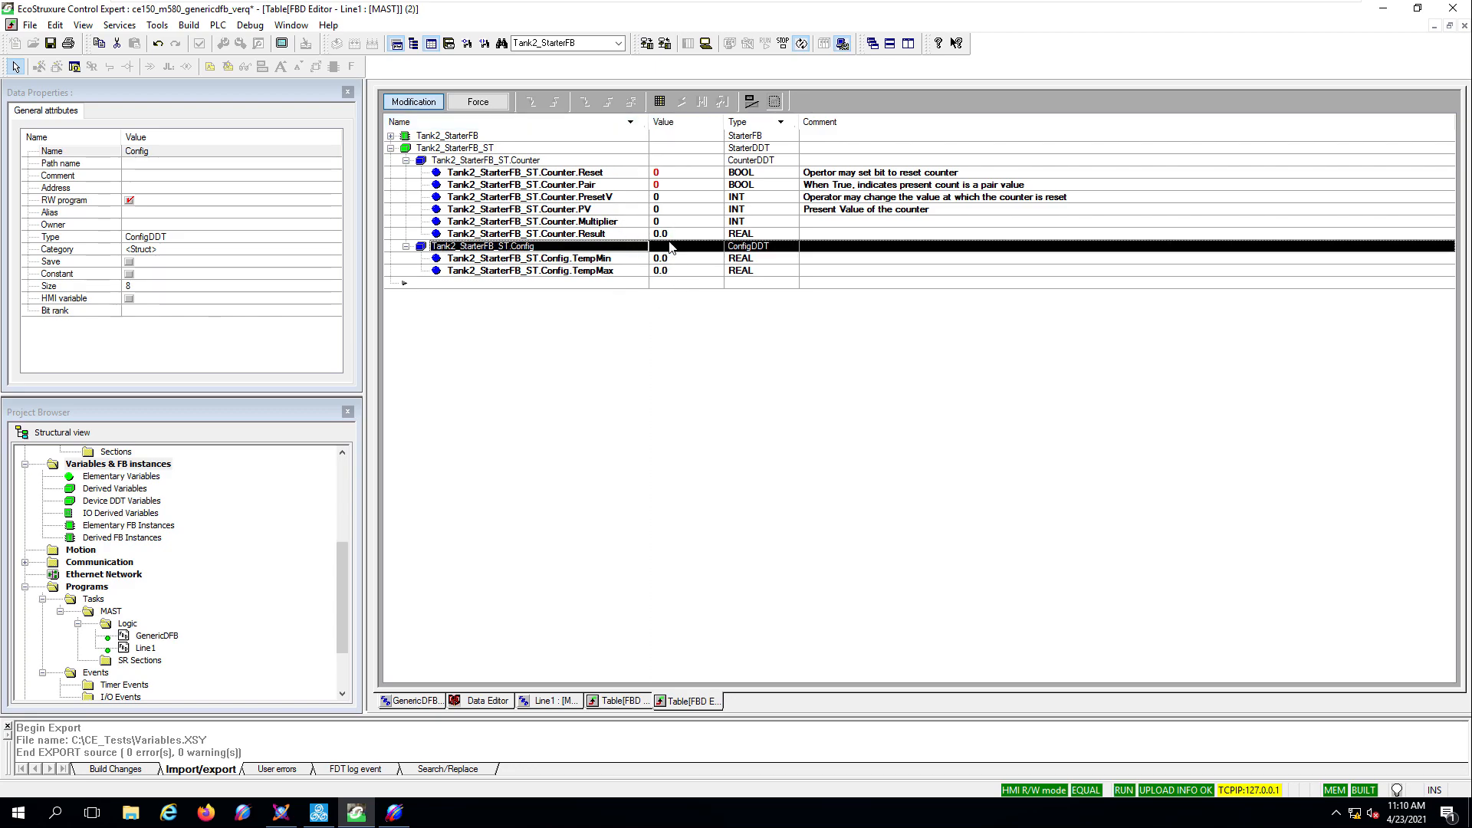
pyautogui.click(659, 197)
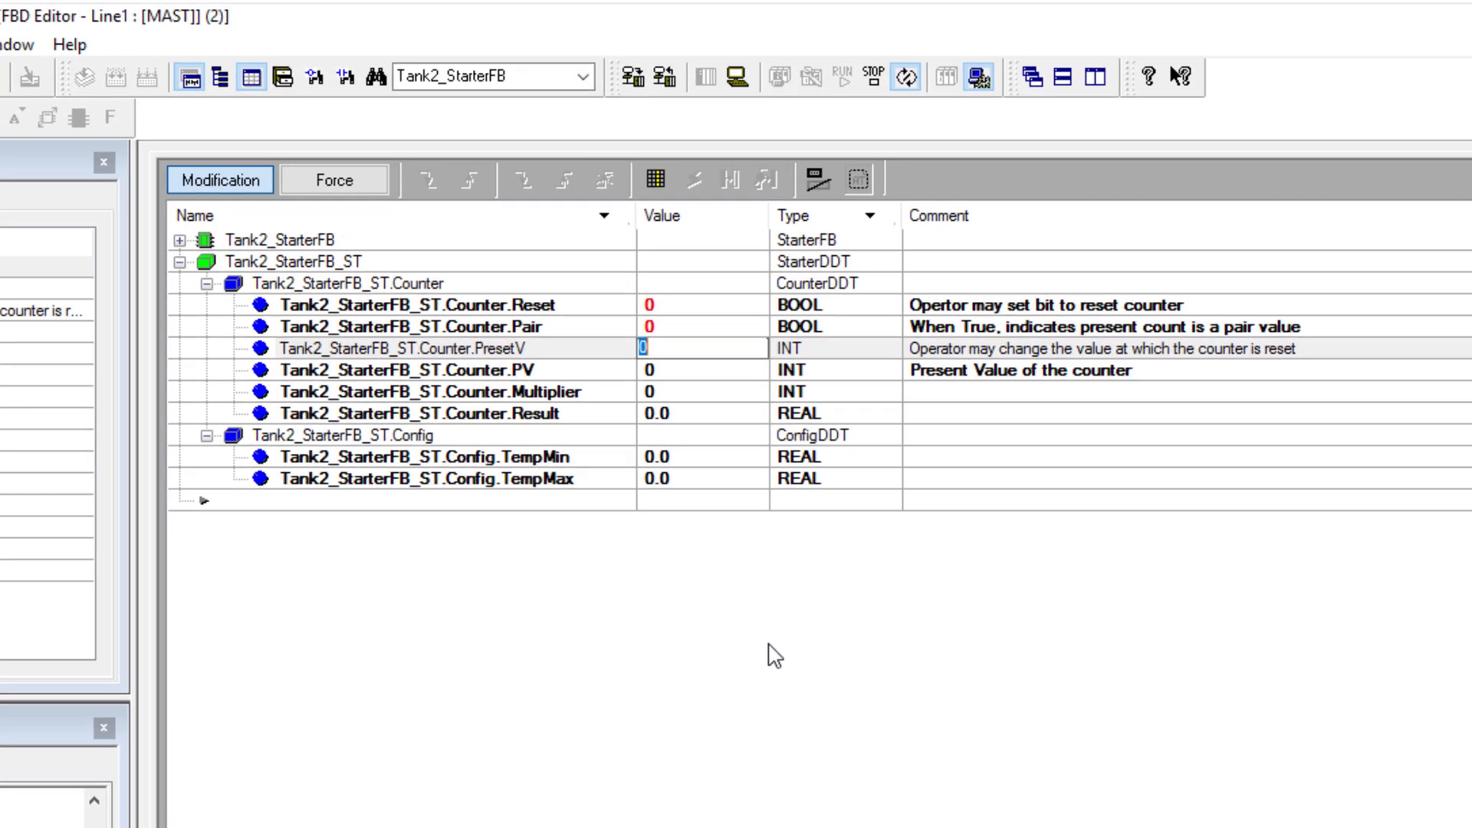
pyautogui.press('Return')
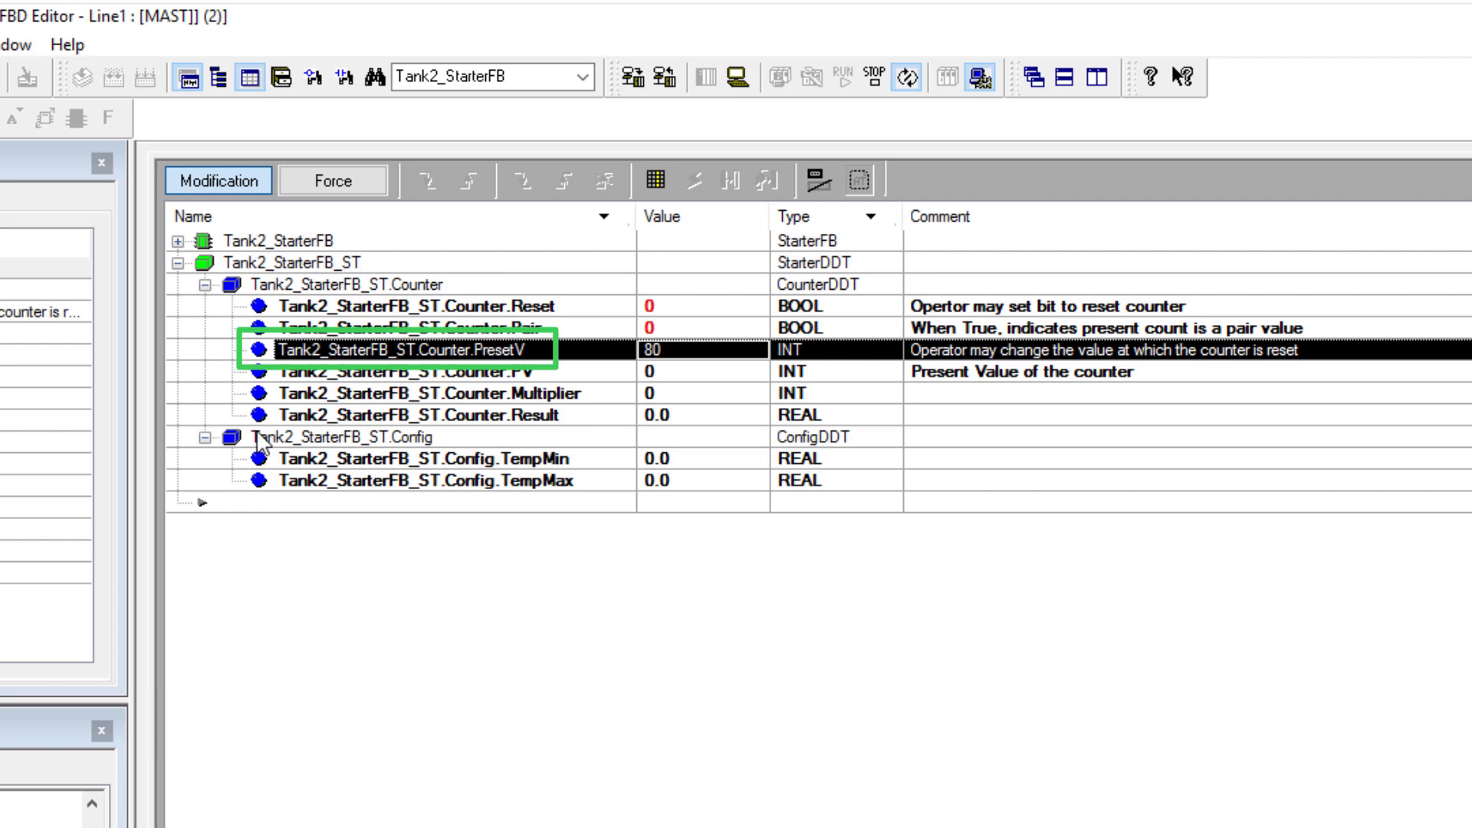
pyautogui.click(670, 374)
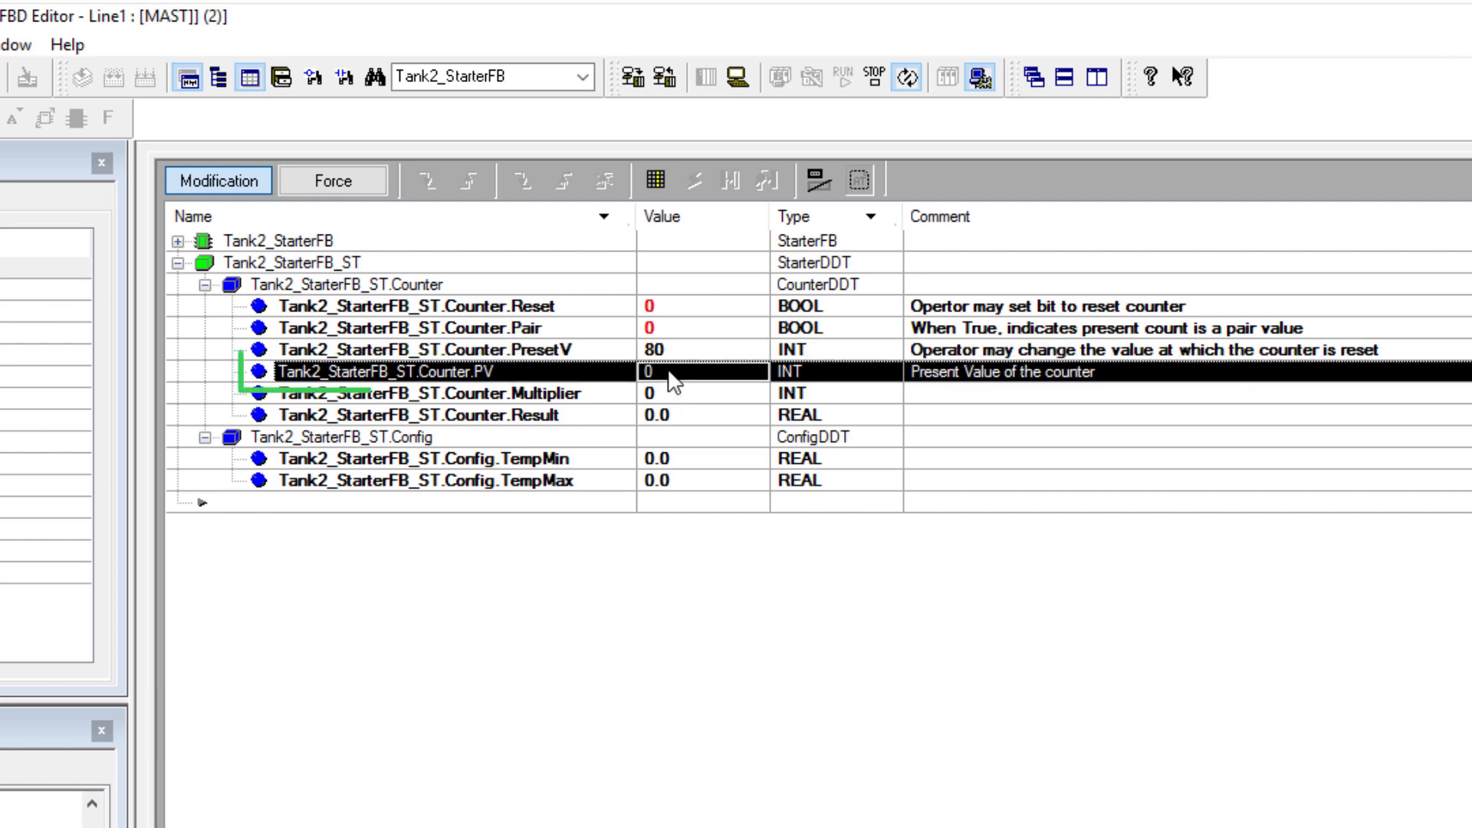
pyautogui.write('60')
pyautogui.press('Return')
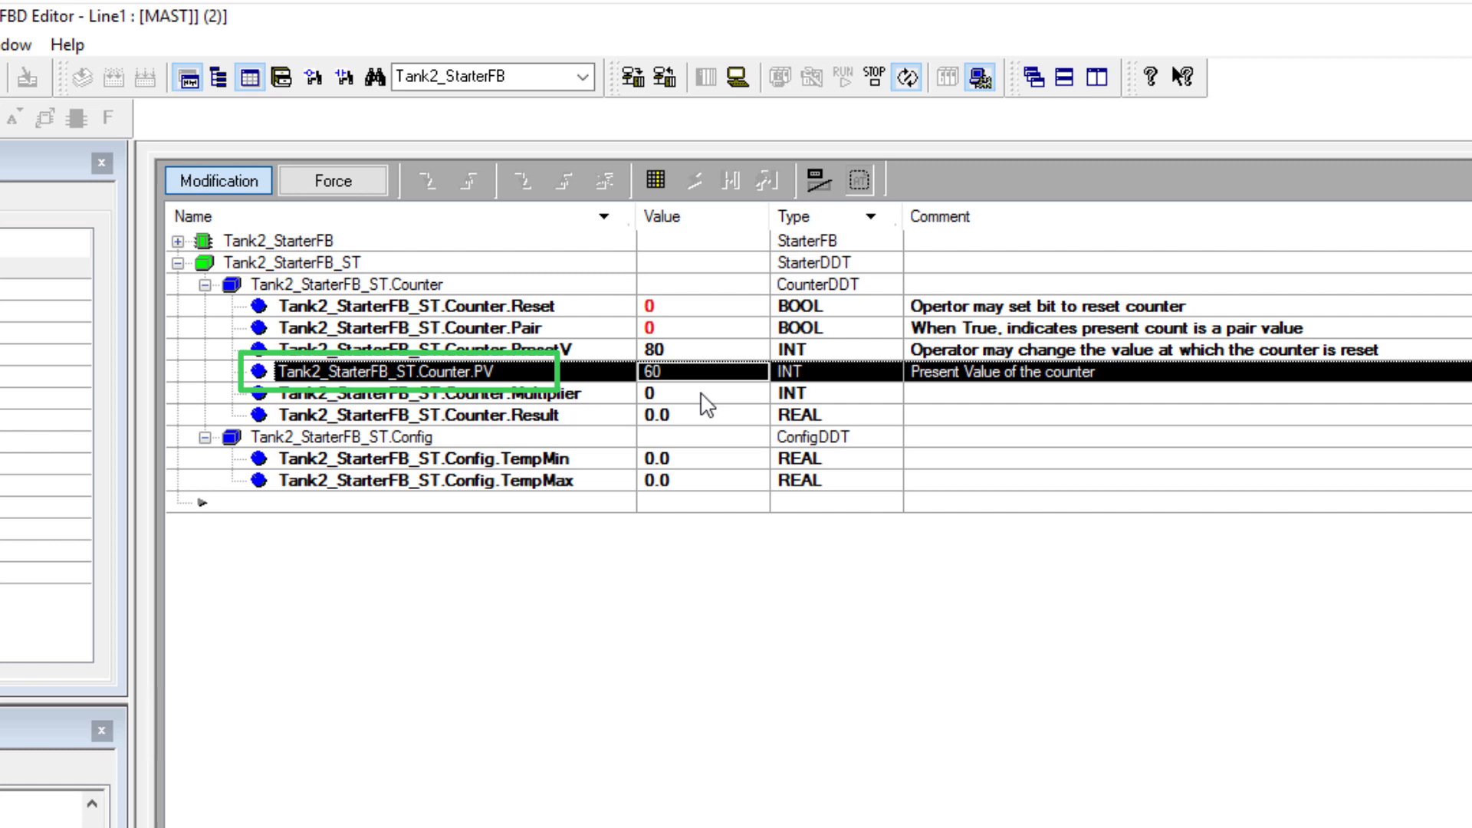
# - Set the value of Tank2_StarterFB_ST.Config.TempMin to 5
pyautogui.click(688, 464)
pyautogui.click(688, 464)
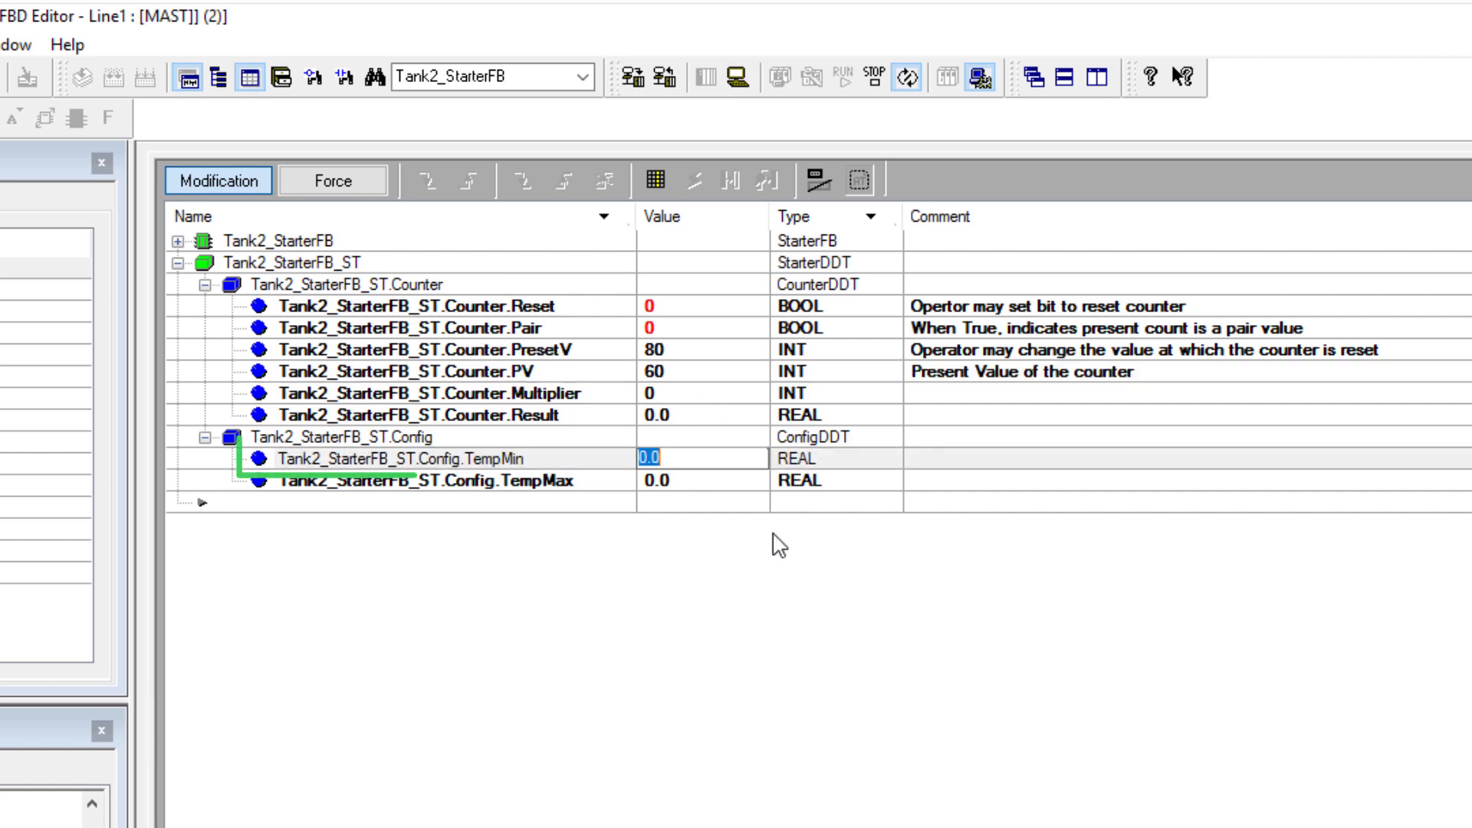
pyautogui.write('5')
pyautogui.press('Return')
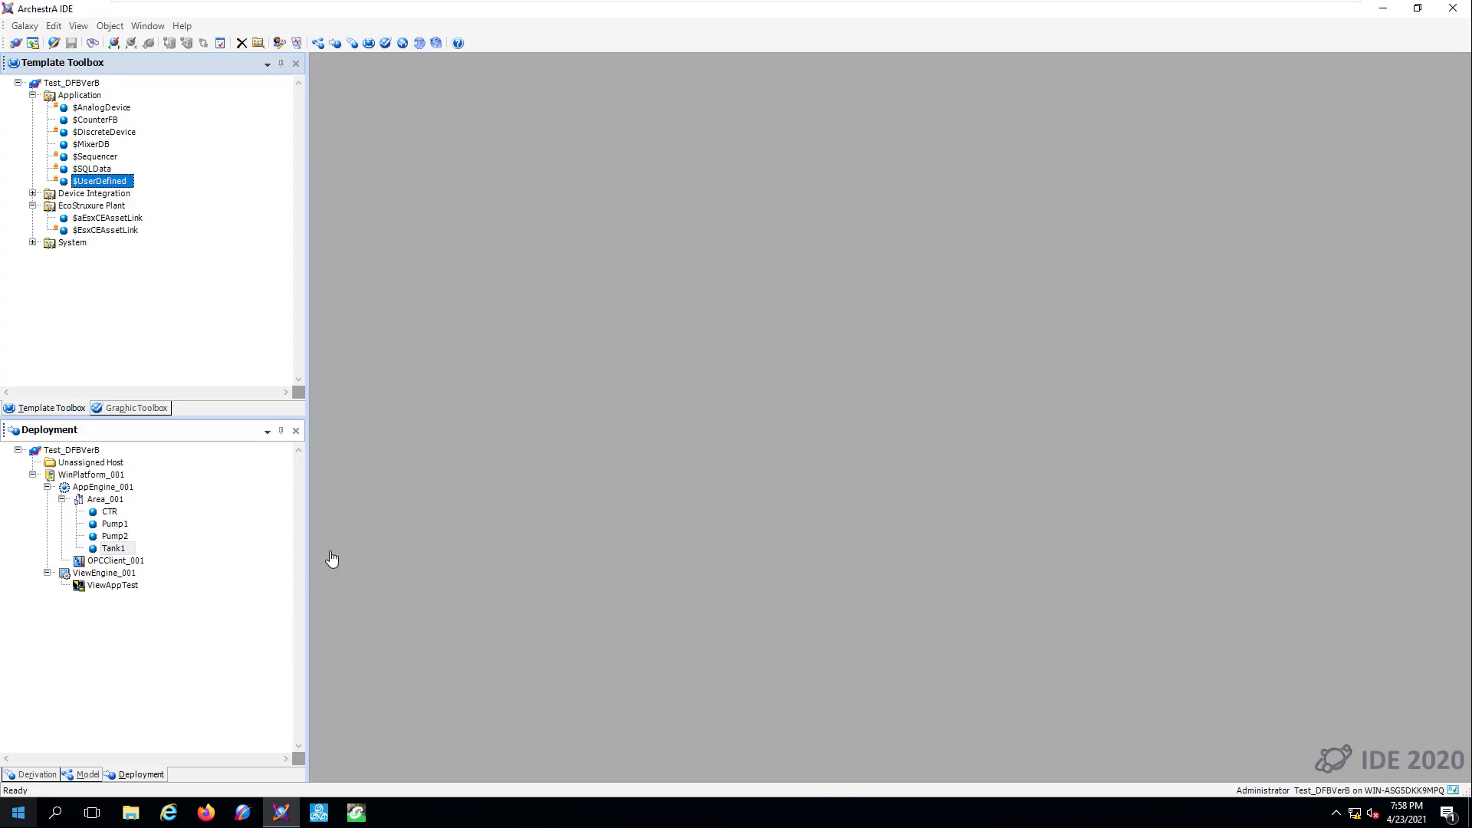
# - In ArchestrA IDE, create a derived template from $UserDefined and name it $StarterFB
pyautogui.rightClick(124, 182)
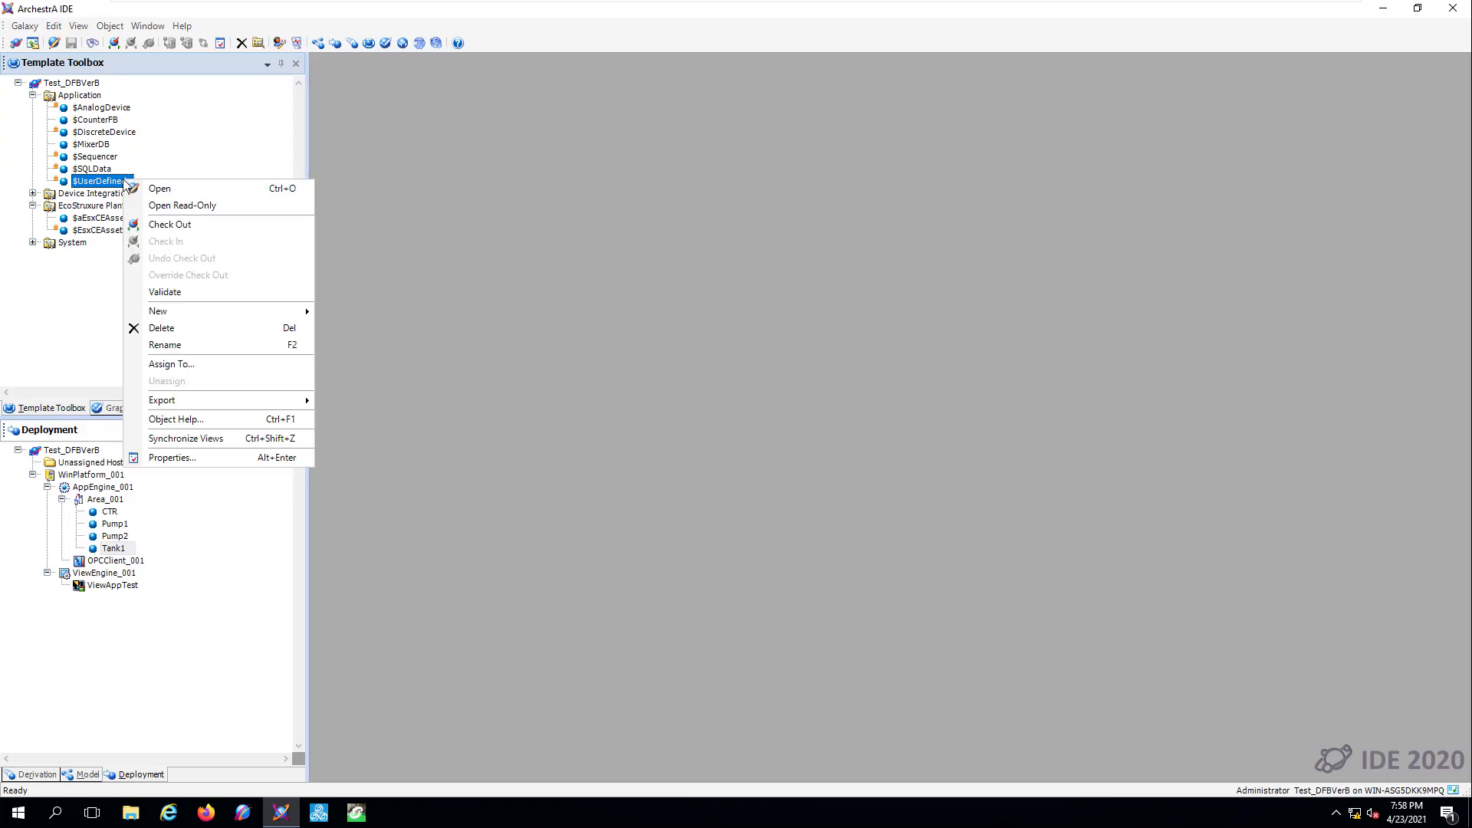
pyautogui.moveTo(213, 325)
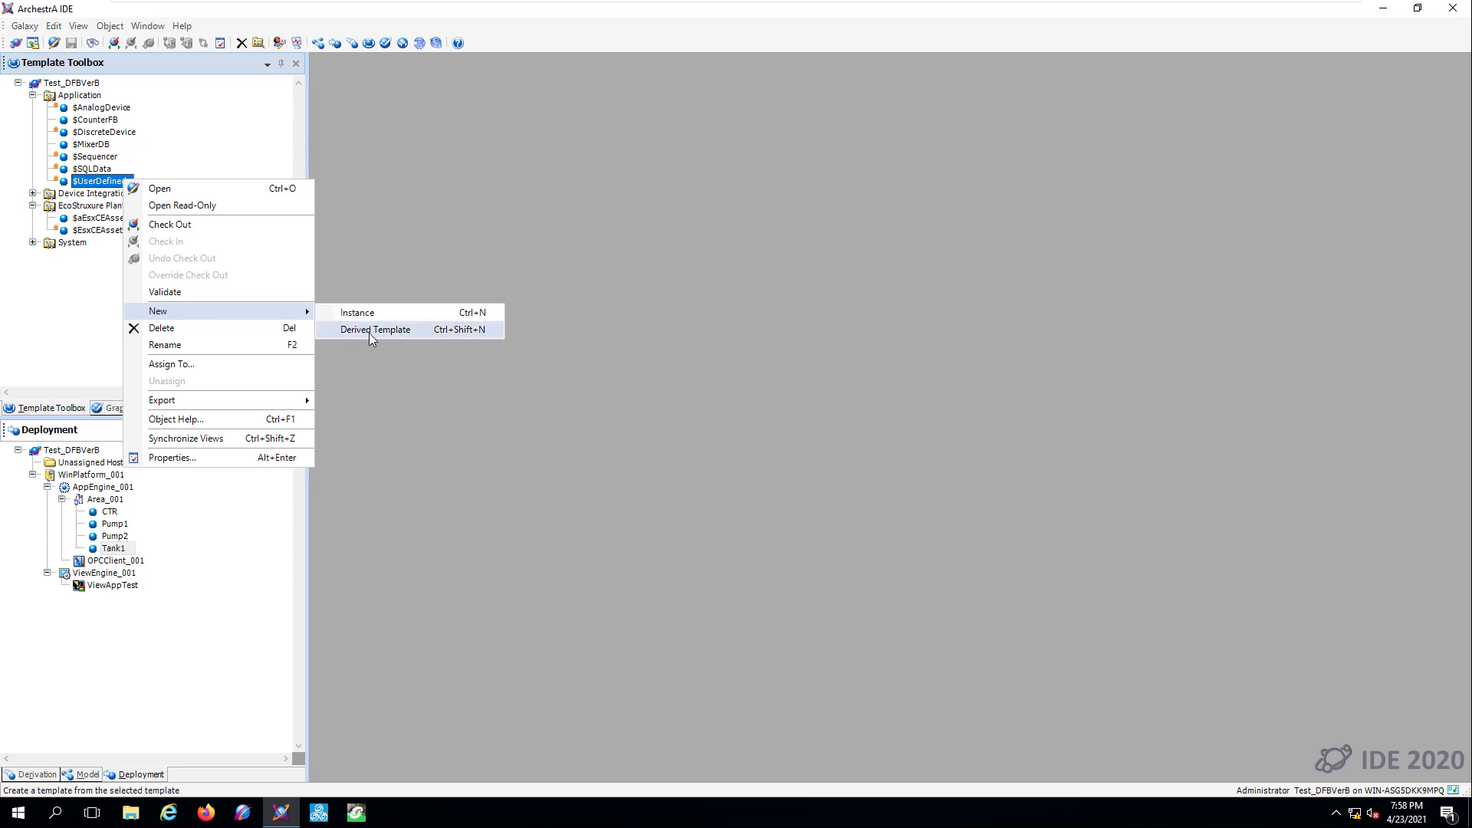
pyautogui.click(369, 332)
pyautogui.press('Right')
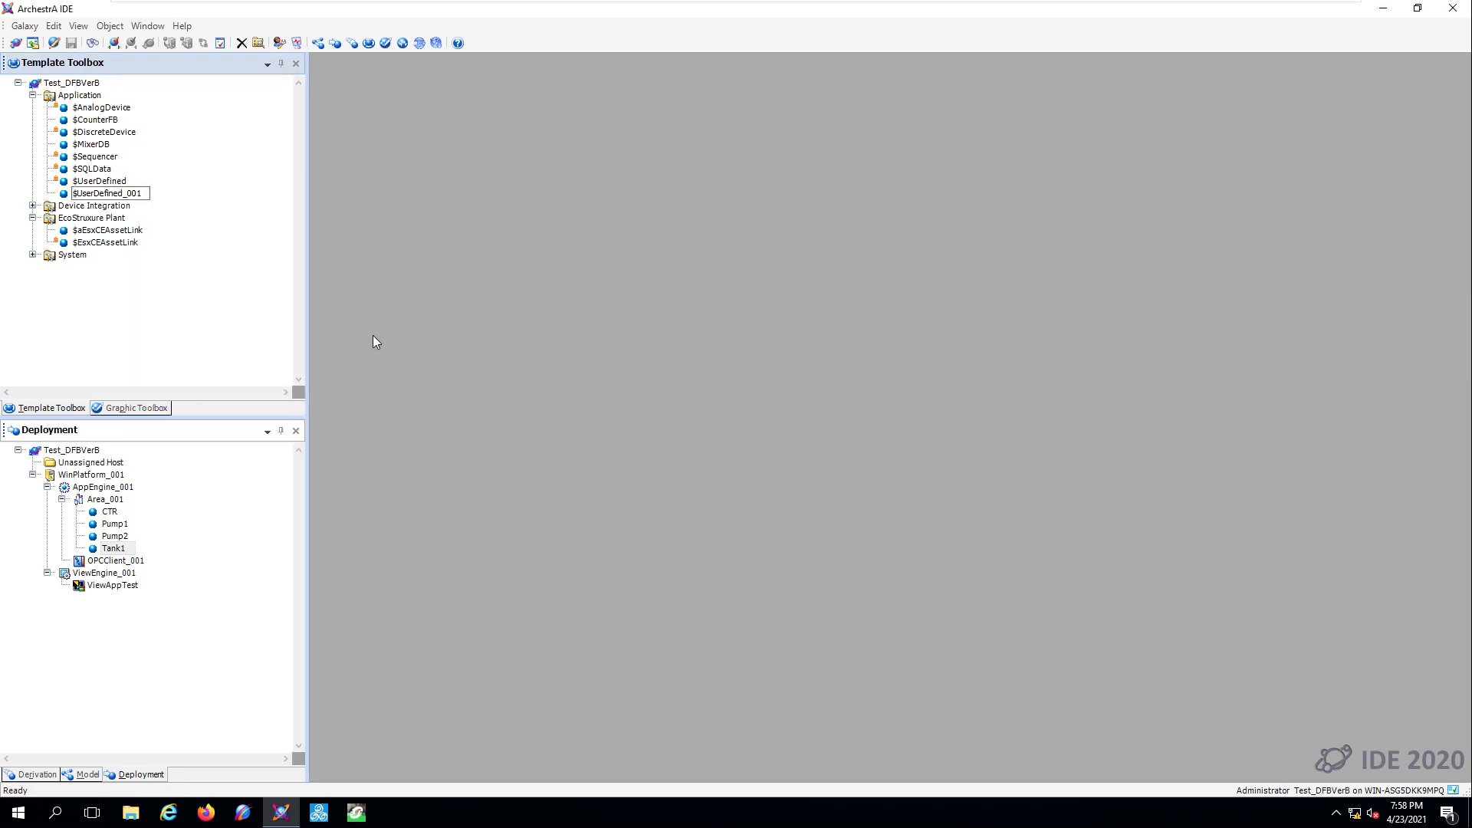
pyautogui.hotkey('shift', 'Left')
pyautogui.hotkey('shift', 'Left')
pyautogui.hotkey('shift', 'Left')
pyautogui.hotkey('shift', 'Left')
pyautogui.hotkey('shift', 'Left')
pyautogui.hotkey('shift', 'Left')
pyautogui.hotkey('shift', 'Left')
pyautogui.hotkey('shift', 'Left')
pyautogui.hotkey('shift', 'Left')
pyautogui.write('St')
pyautogui.press('Return')
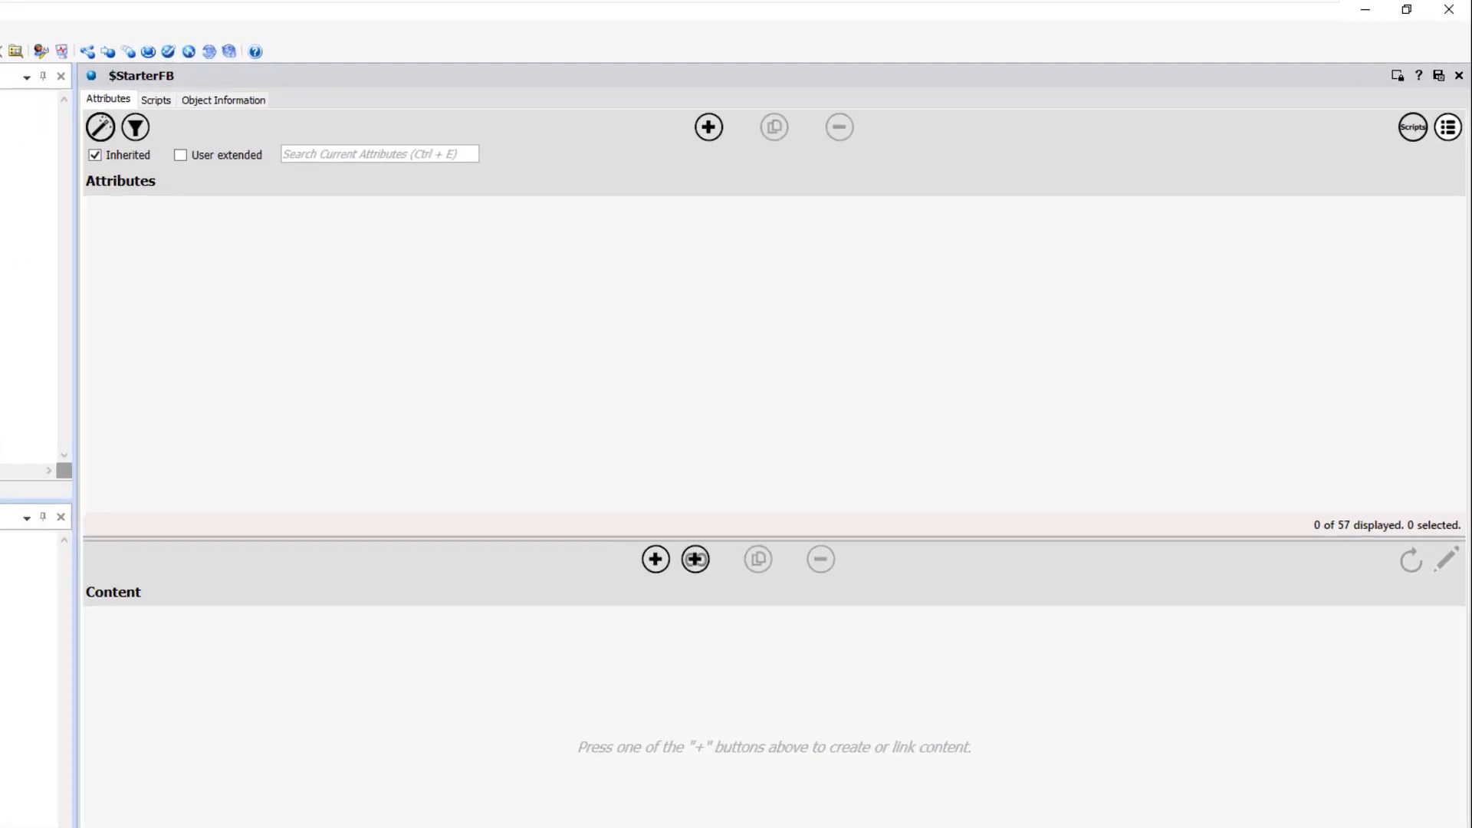
# - Add an attribute named PresetV with the Integer data type to the $StarterFB template
pyautogui.click(672, 134)
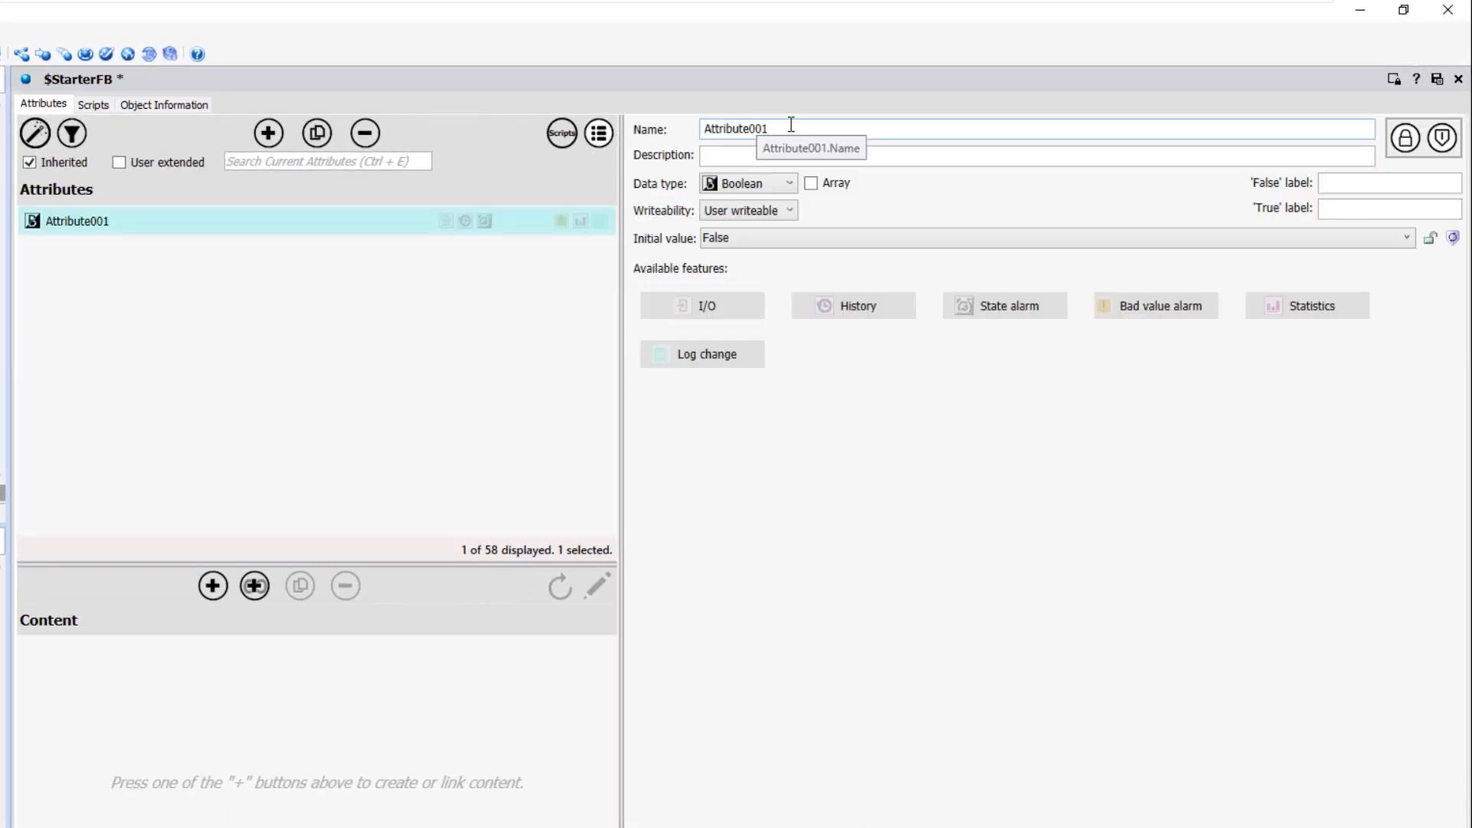
pyautogui.doubleClick(801, 134)
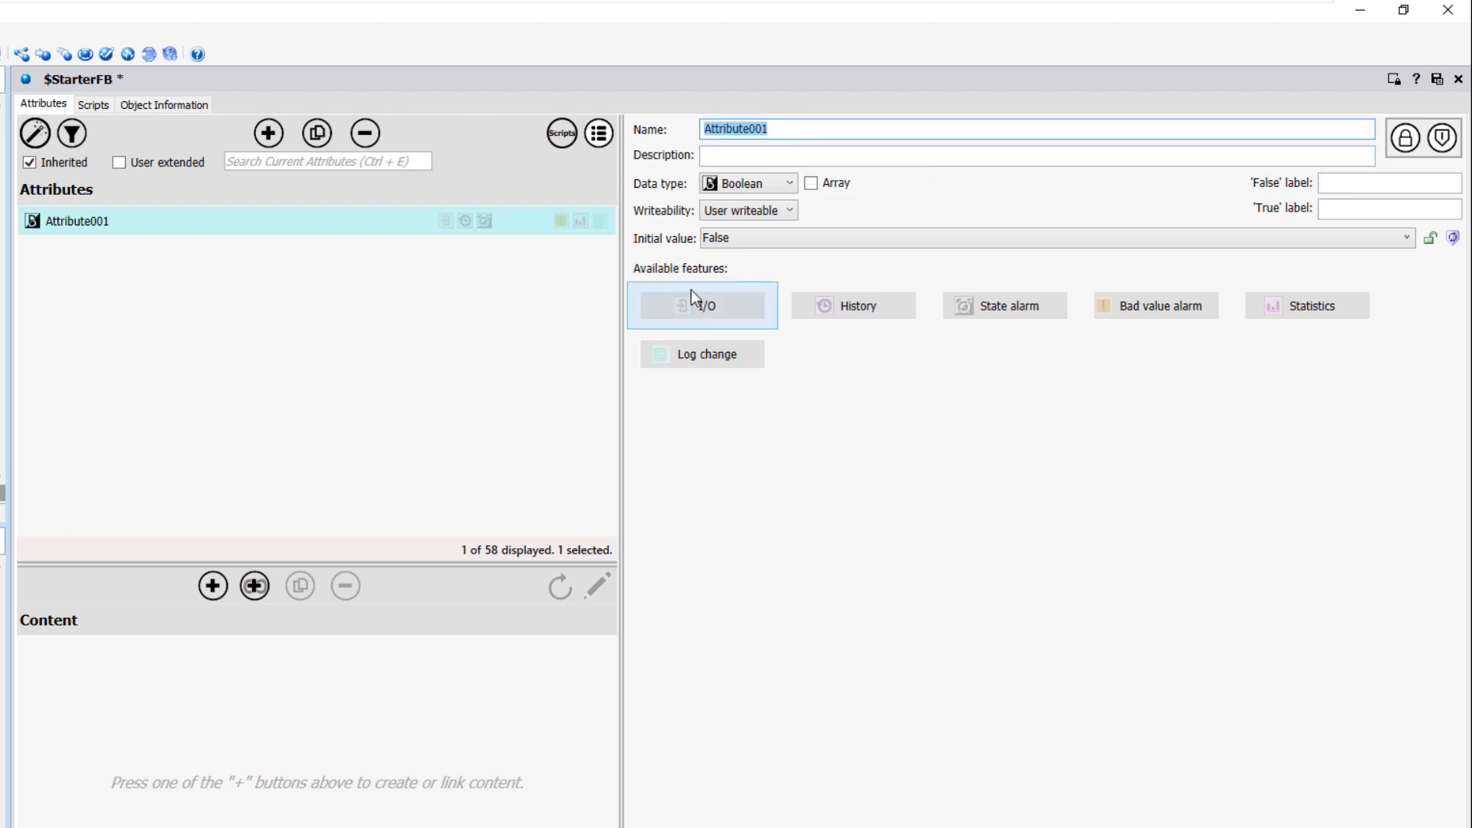
pyautogui.write('PresetV')
pyautogui.click(738, 182)
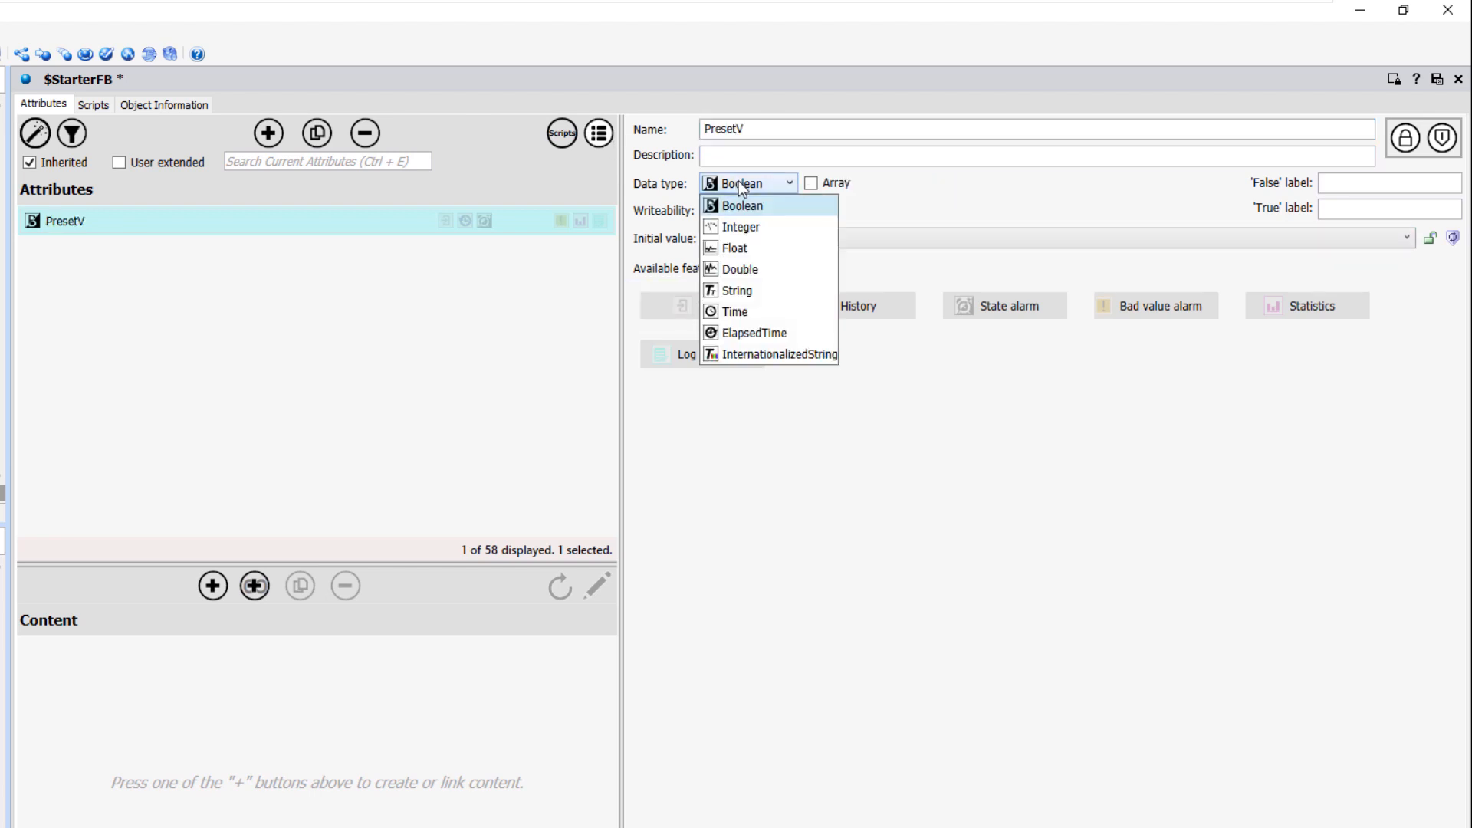
pyautogui.click(736, 227)
# - Enable I/O for PresetV and set its read/write reference to ..!Tank2_StarterFB_ST.Counter.PresetV
pyautogui.click(703, 306)
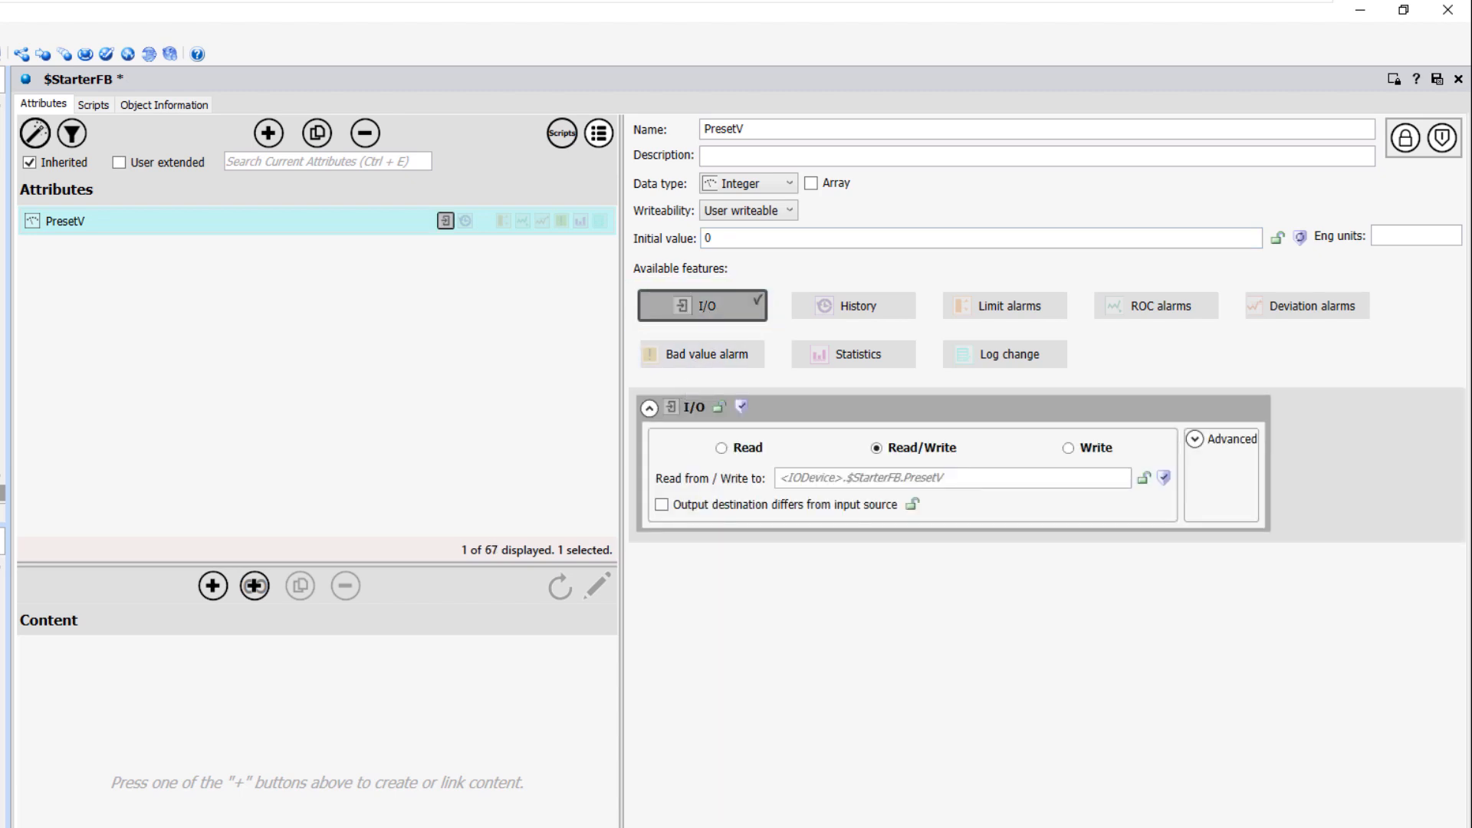
pyautogui.click(902, 477)
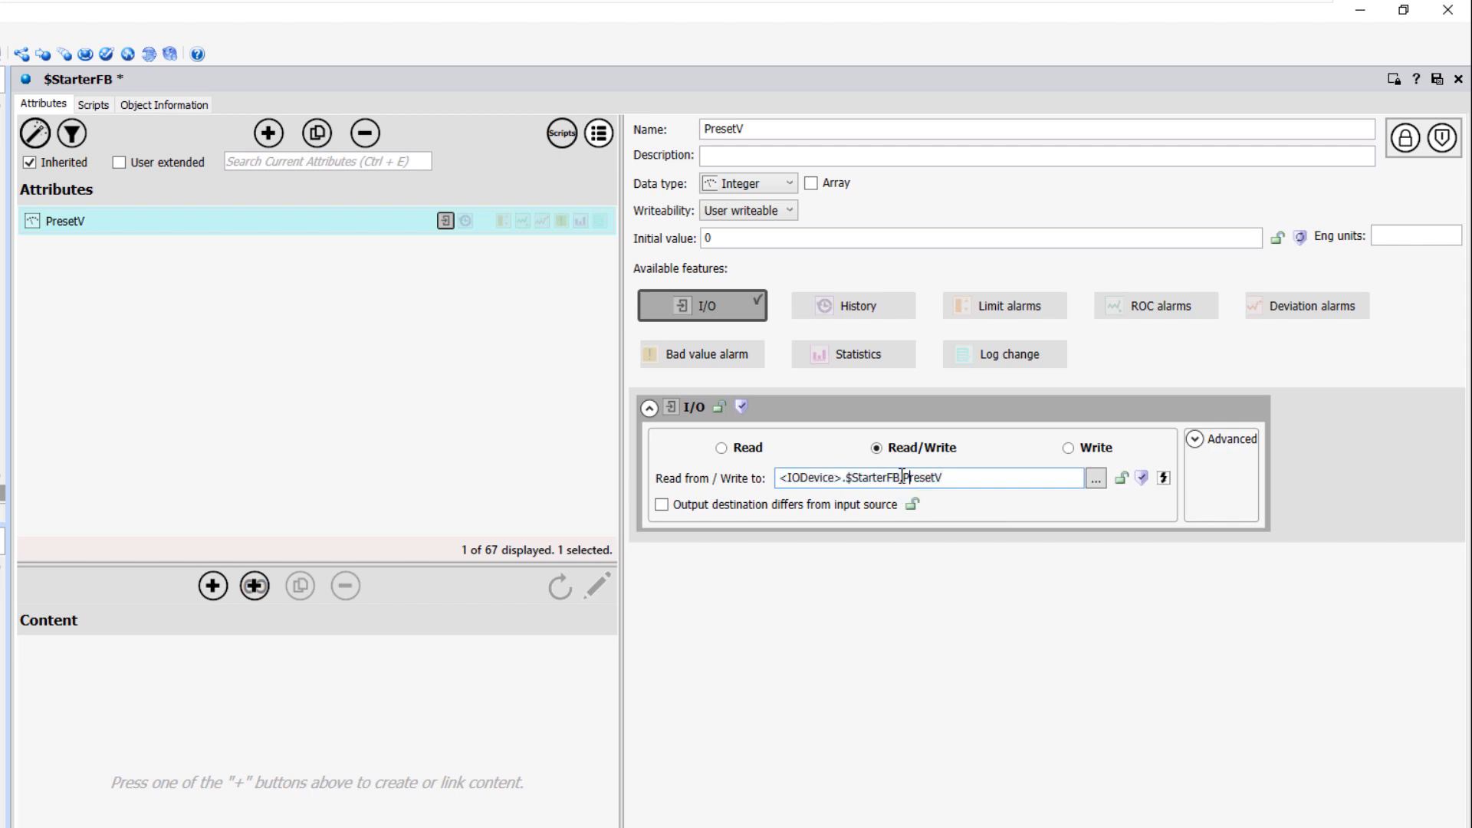
pyautogui.moveTo(902, 477); pyautogui.dragTo(617, 483)
pyautogui.write('..!Tank2_StarterFB_ST.Counter')
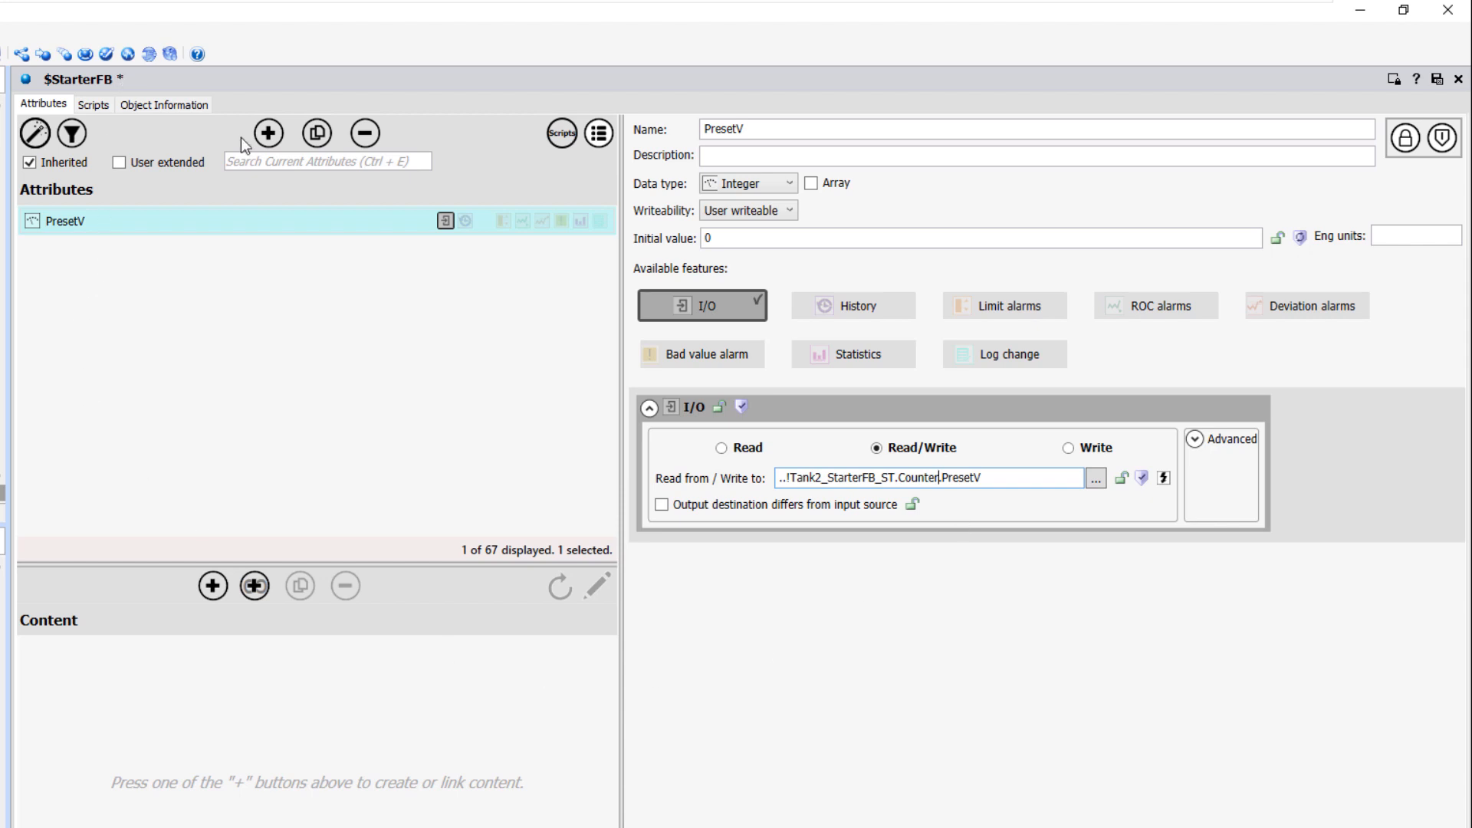
# - Add an integer attribute named PV with I/O enabled and its read/write reference set to ..!Tank2_StarterFB_ST.Counter.PV
pyautogui.click(268, 132)
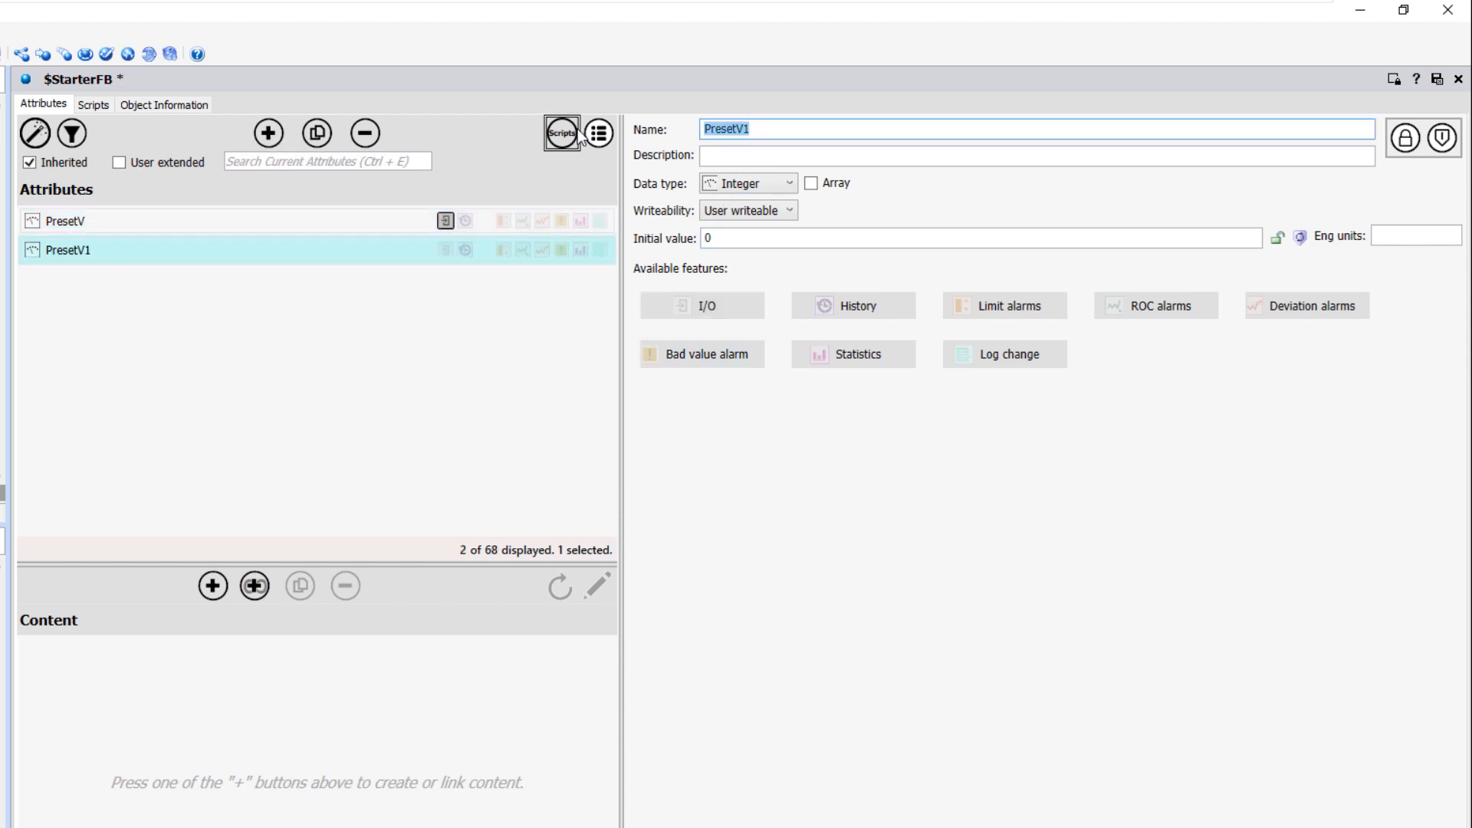
pyautogui.write('PV')
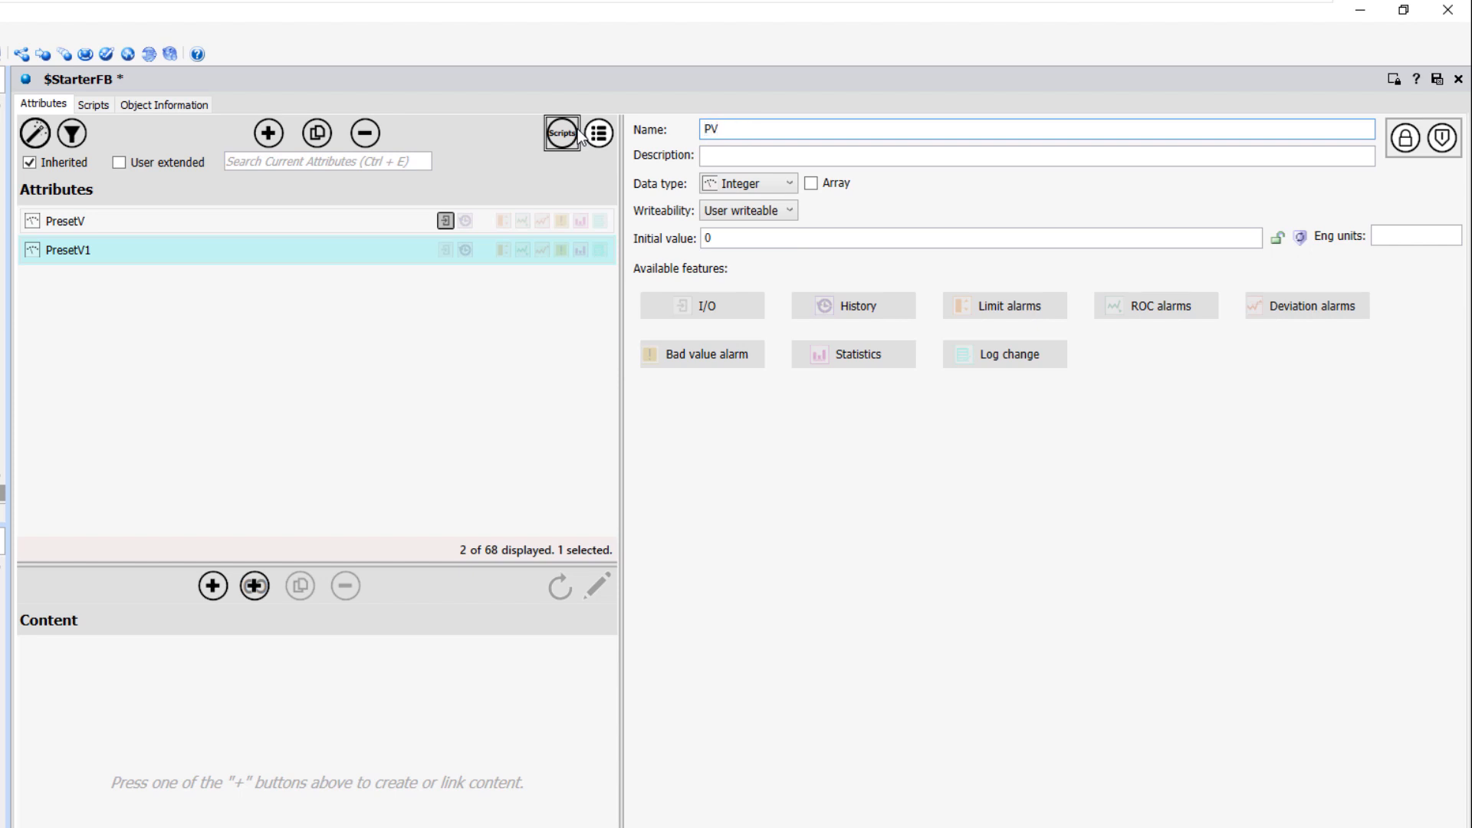
pyautogui.click(756, 155)
pyautogui.click(713, 306)
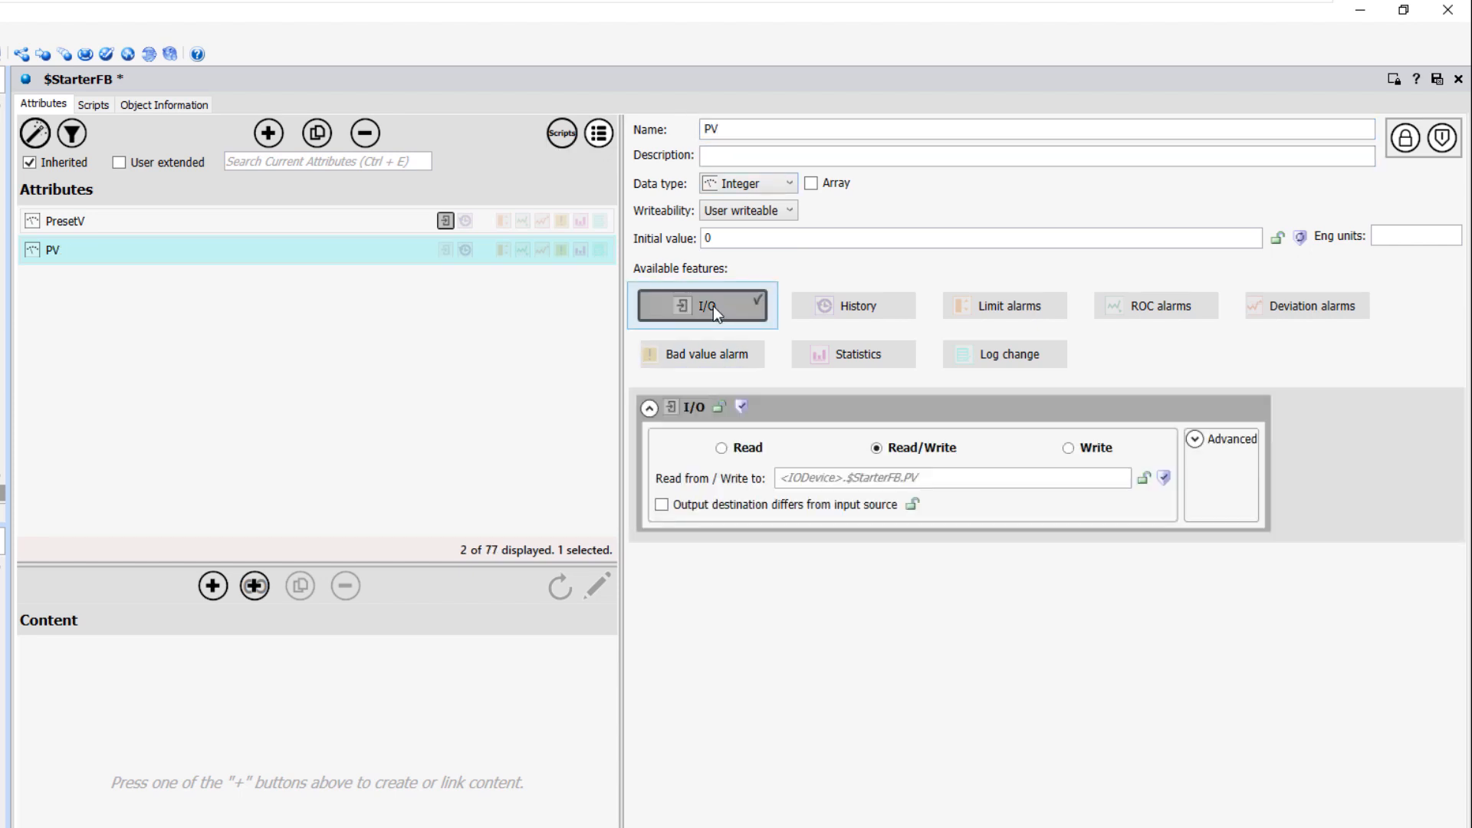
pyautogui.click(822, 477)
pyautogui.moveTo(900, 477); pyautogui.dragTo(660, 464)
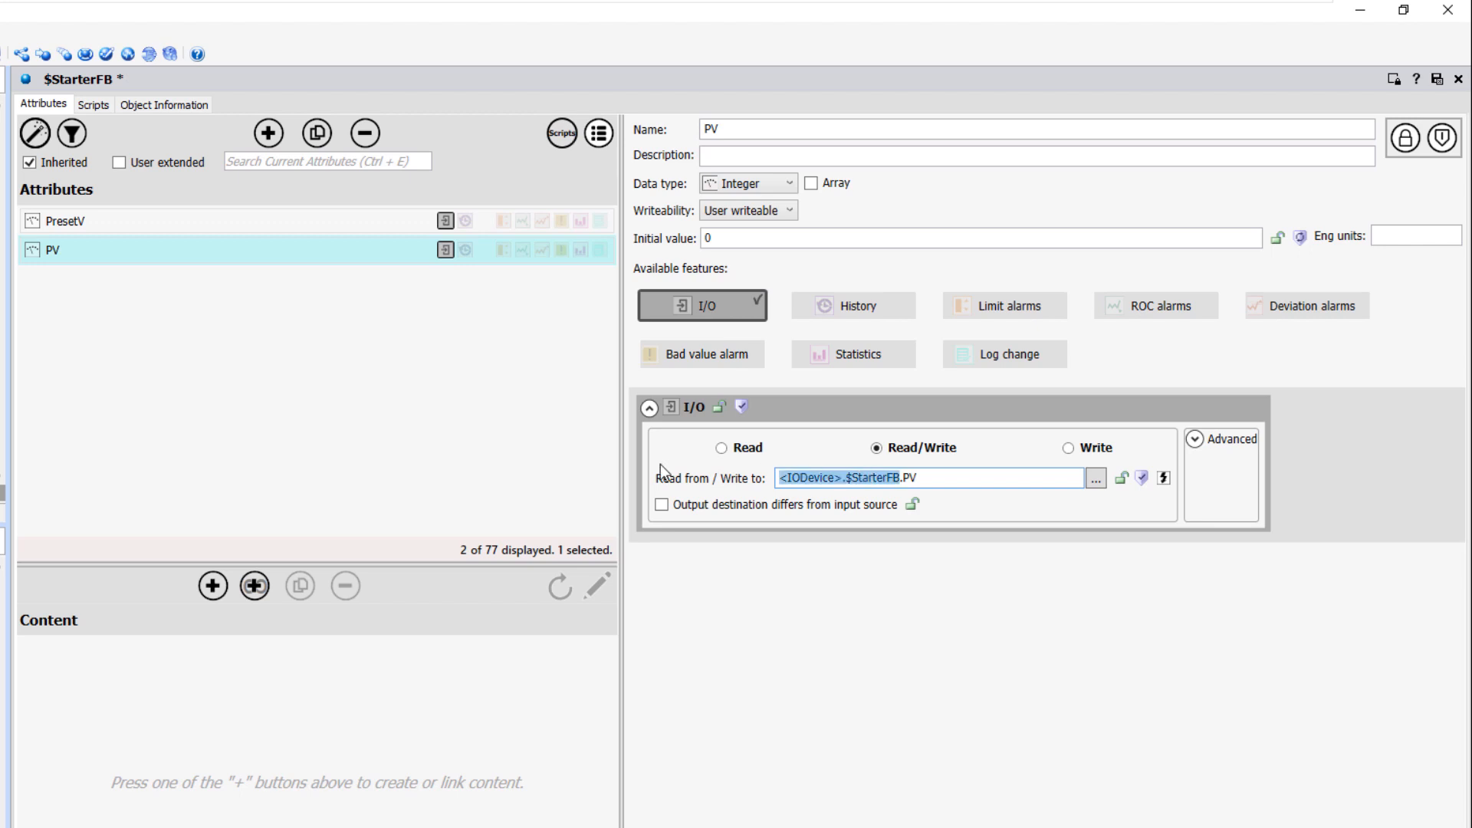
pyautogui.write('..!Tank2_StarterFB_ST.Counter')
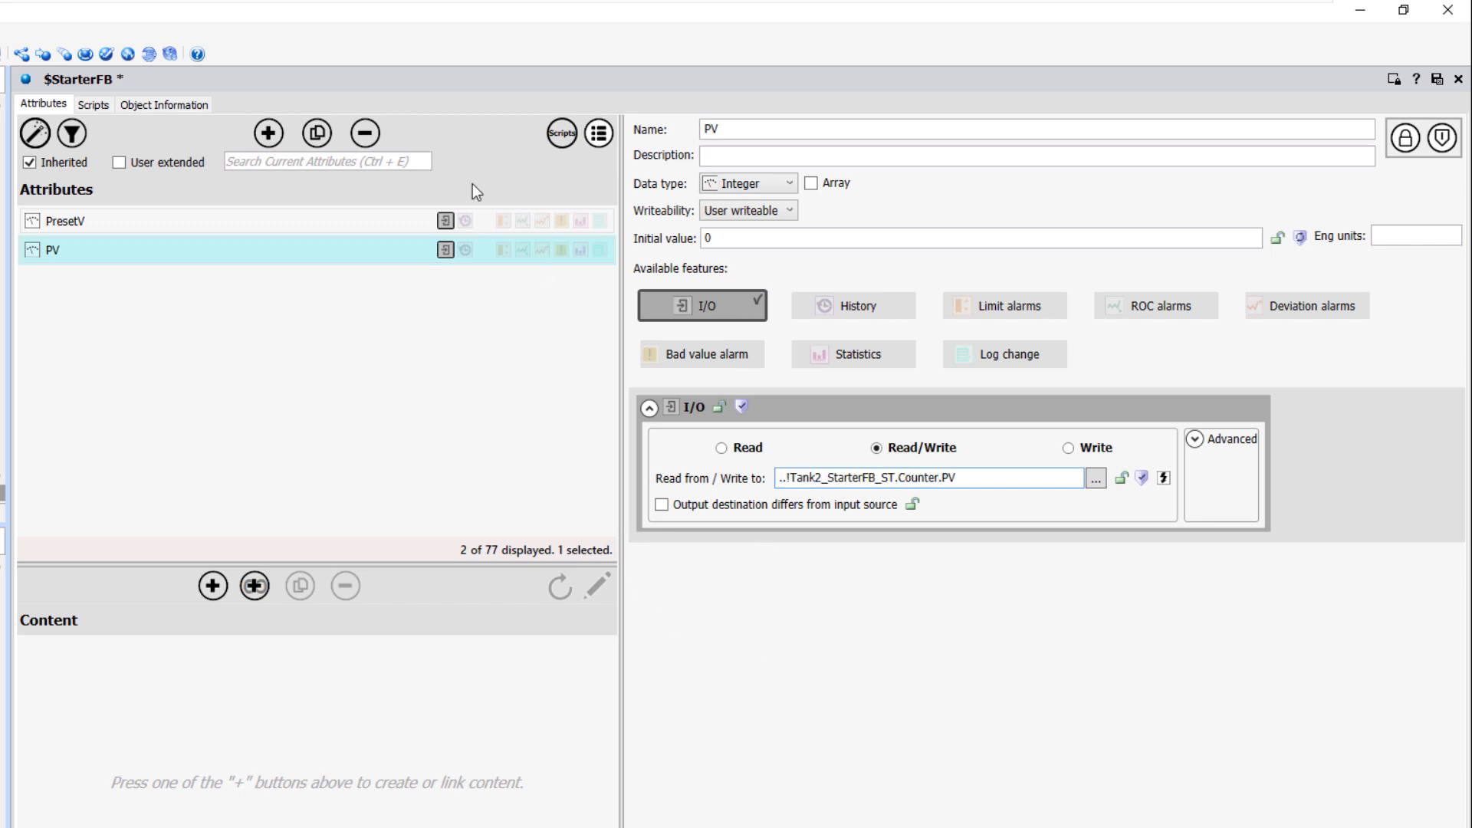
# - Add an attribute named TempMin with the Float data type to the $StarterFB template
pyautogui.click(268, 132)
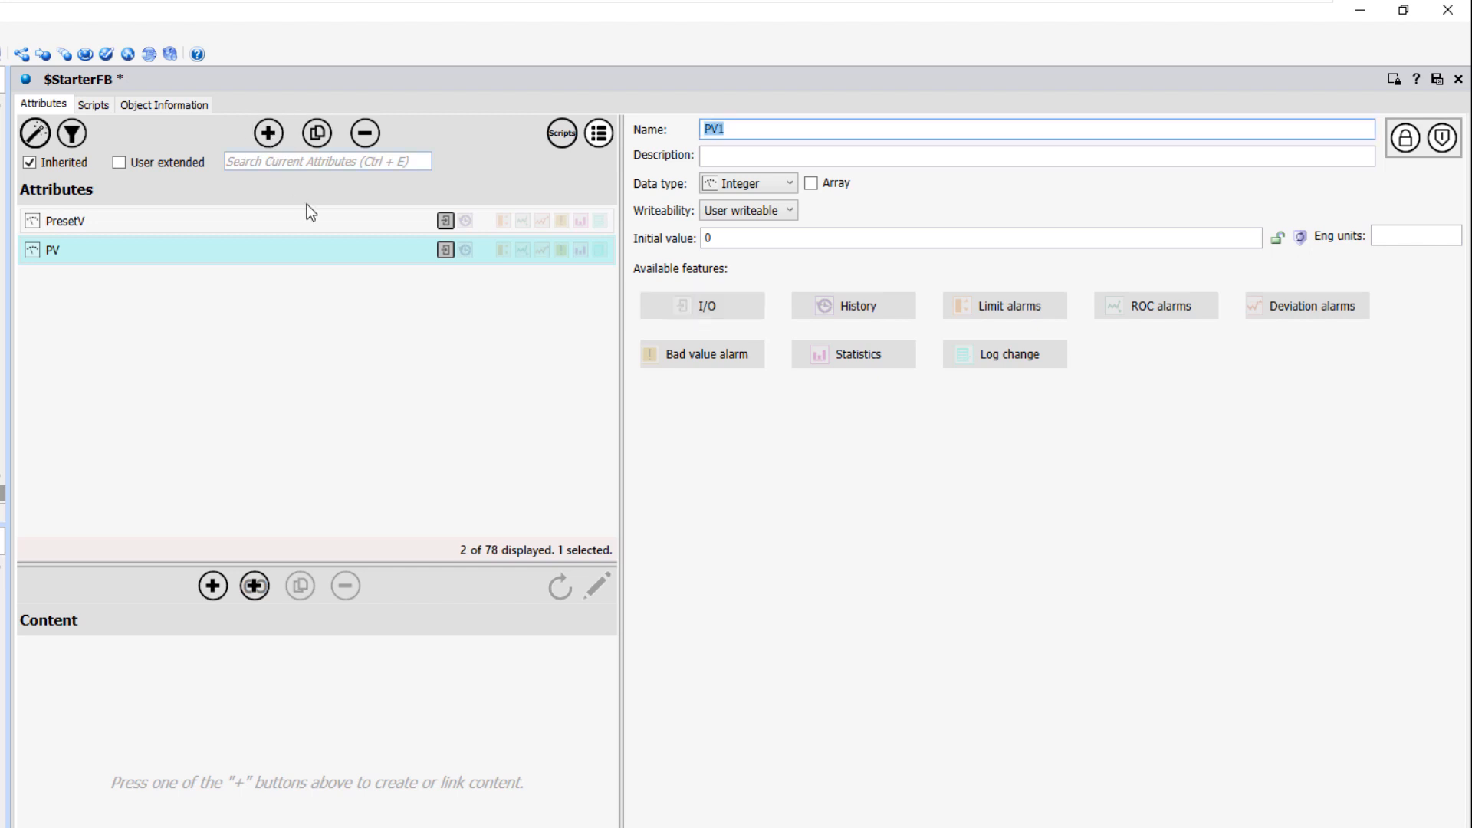
pyautogui.write('TempMin')
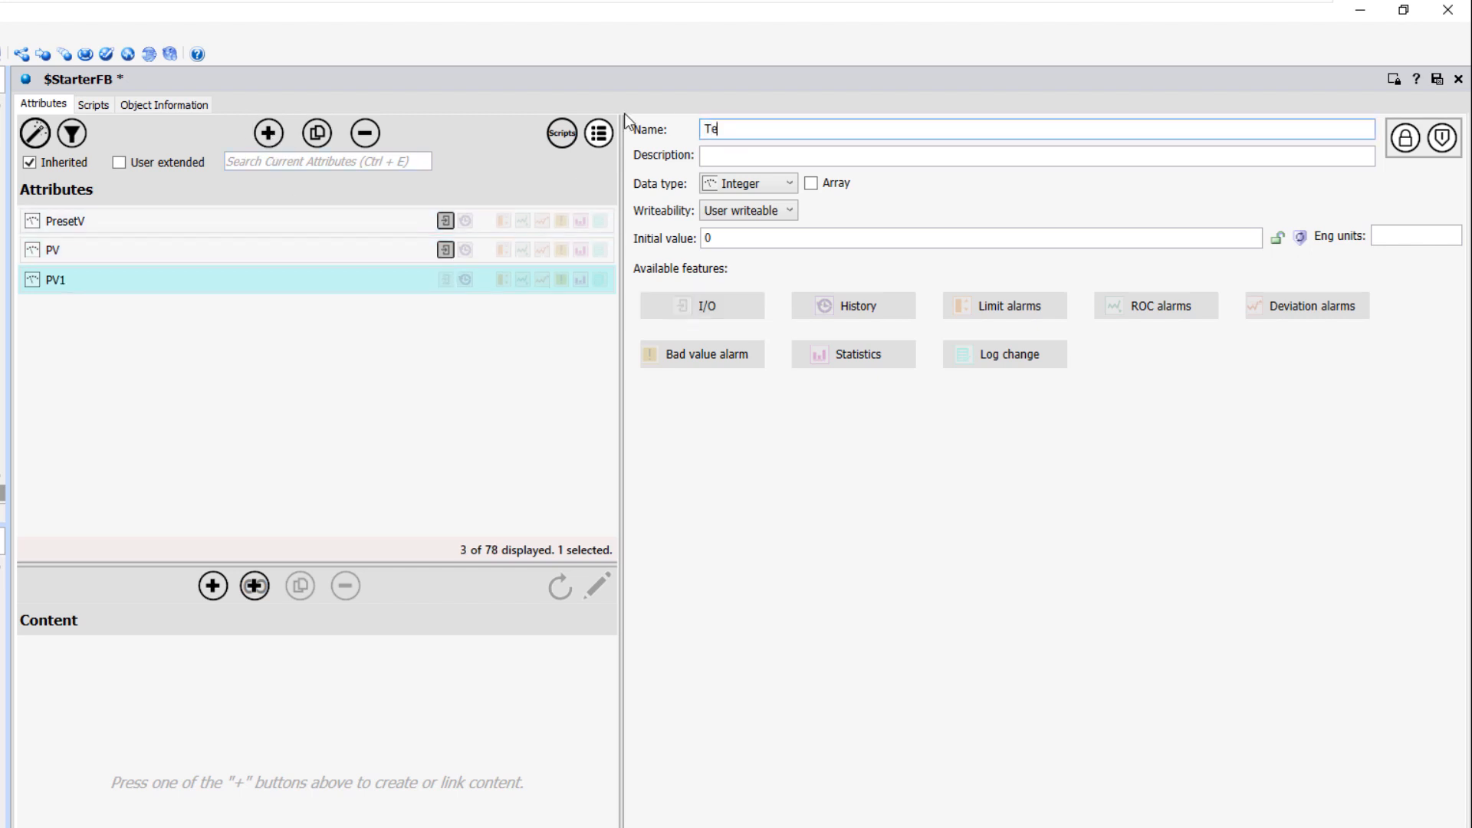
pyautogui.click(770, 191)
pyautogui.click(755, 246)
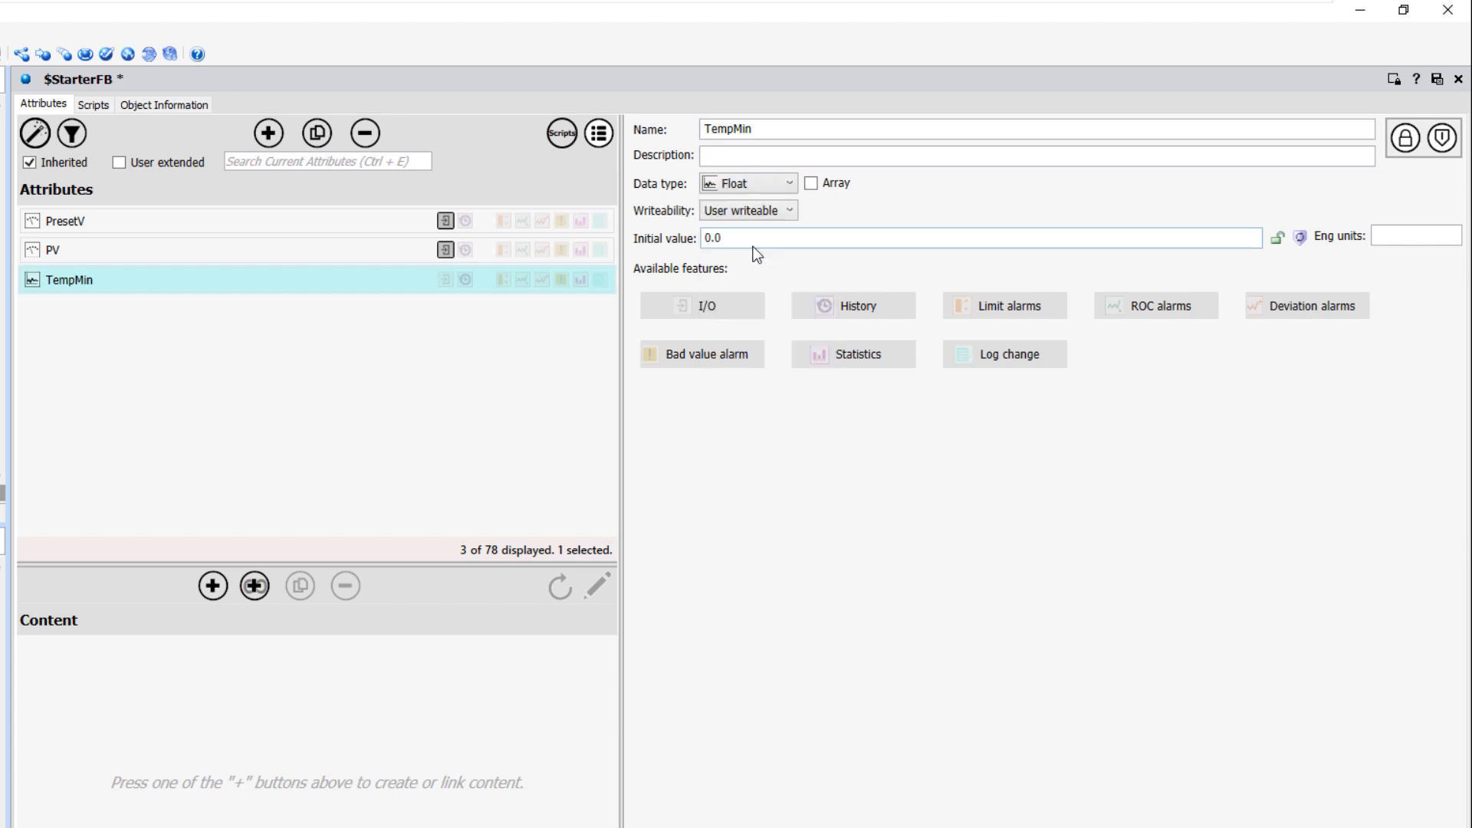
# - Enable I/O for TempMin with the reference ..!Tank2_StarterFB_ST.Config.TempMin, and save and close the template
pyautogui.click(715, 305)
pyautogui.click(848, 480)
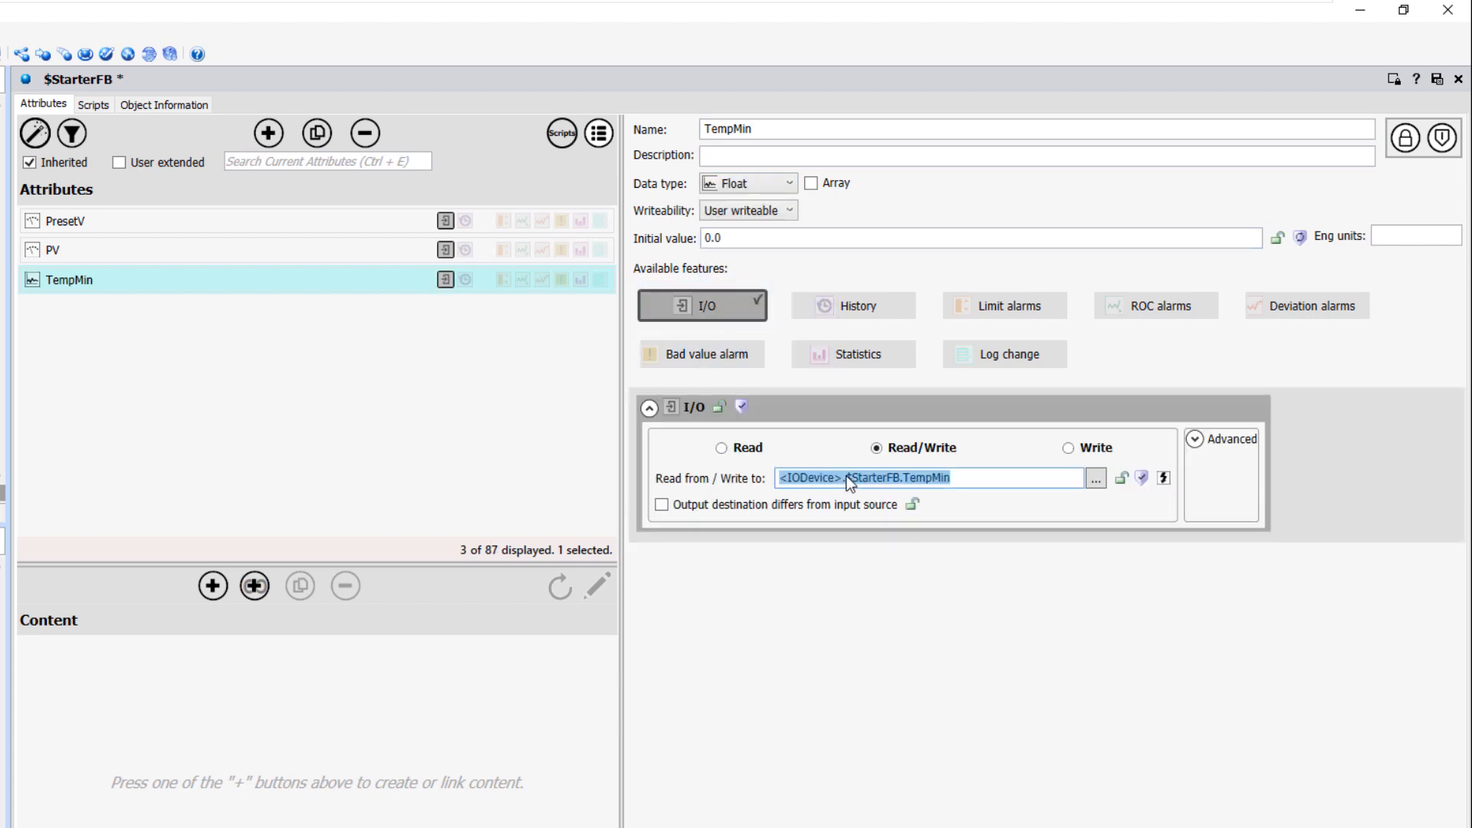
pyautogui.moveTo(902, 478); pyautogui.dragTo(628, 475)
pyautogui.write('..!Tank2_StarterFB_ST.Counter')
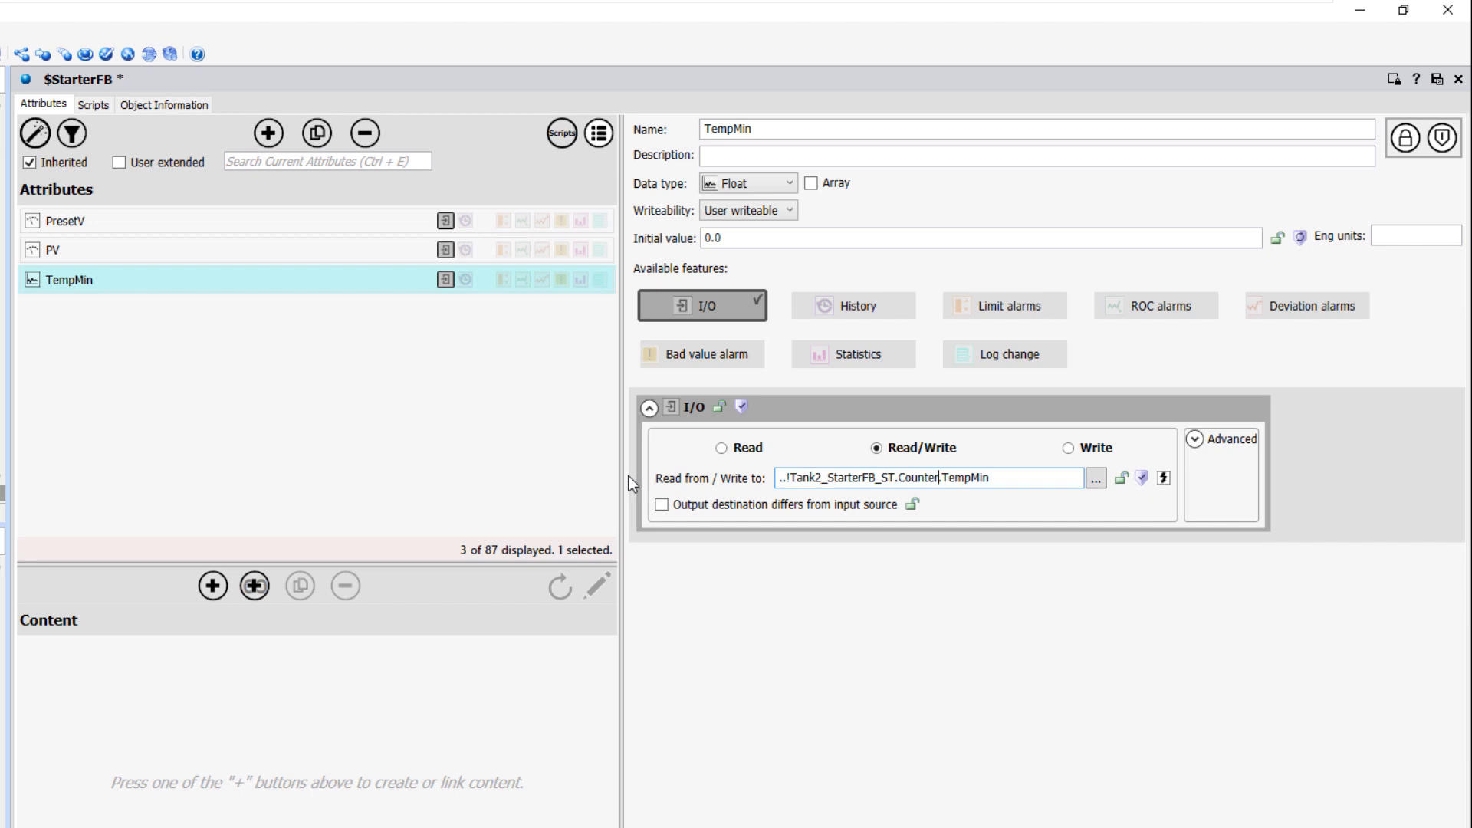
pyautogui.hotkey('shift', 'Left')
pyautogui.hotkey('shift', 'Left')
pyautogui.hotkey('shift', 'Left')
pyautogui.hotkey('shift', 'Left')
pyautogui.write('onfig')
pyautogui.click(1437, 79)
pyautogui.click(597, 599)
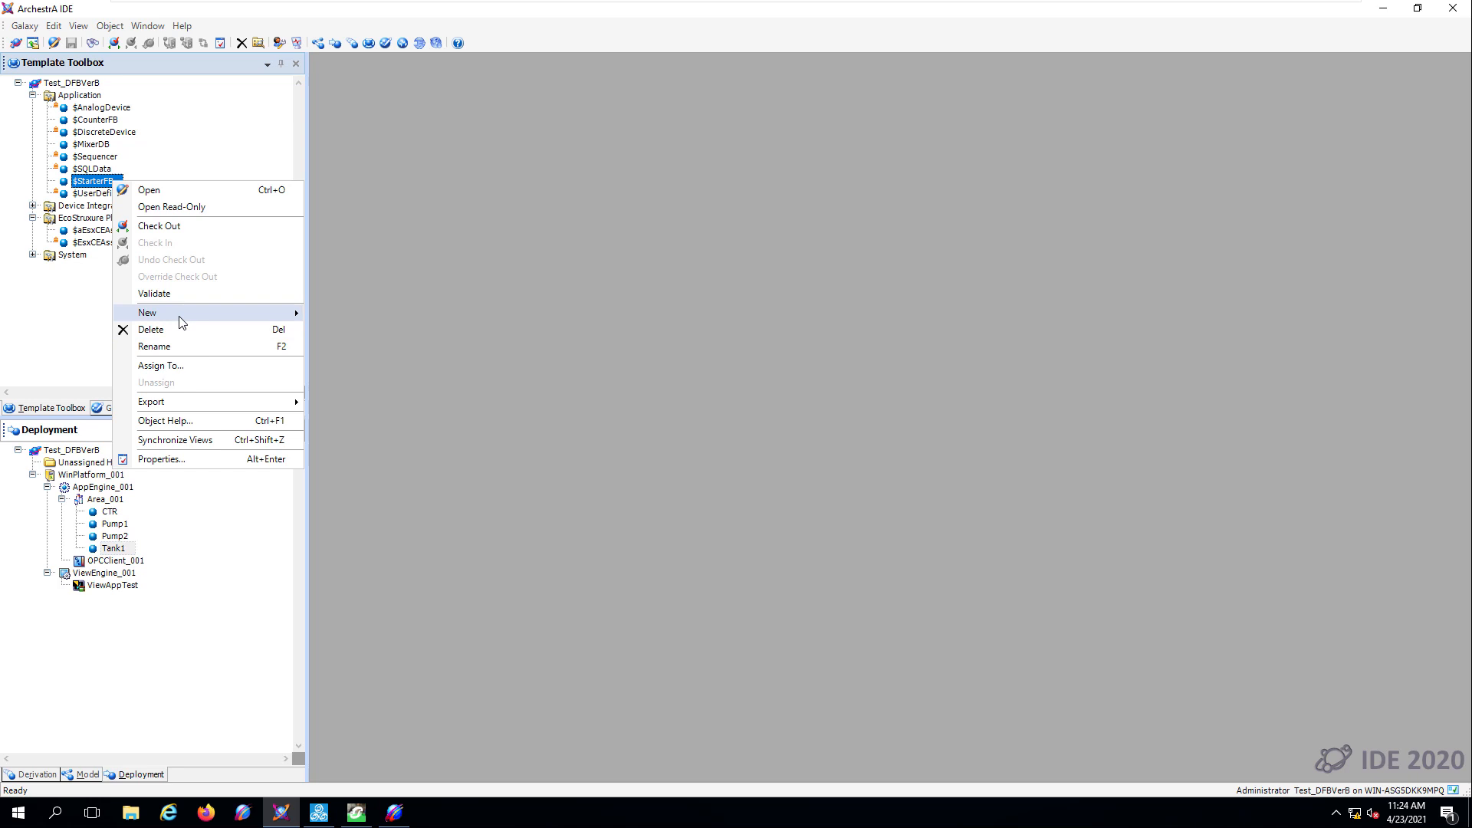
# - Create an instance of the $StarterFB template and name it Tank2
pyautogui.moveTo(177, 314)
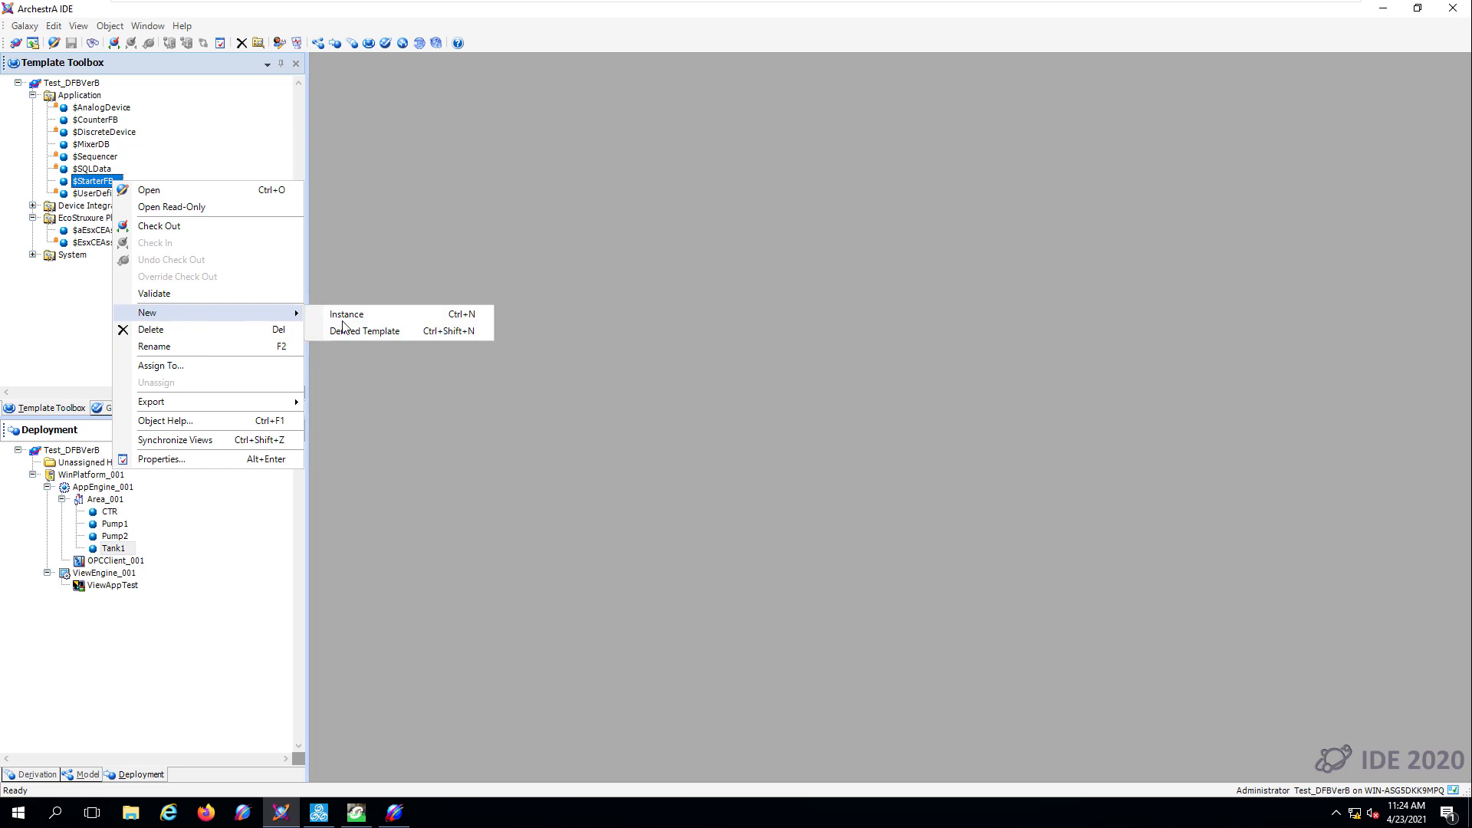
pyautogui.click(345, 315)
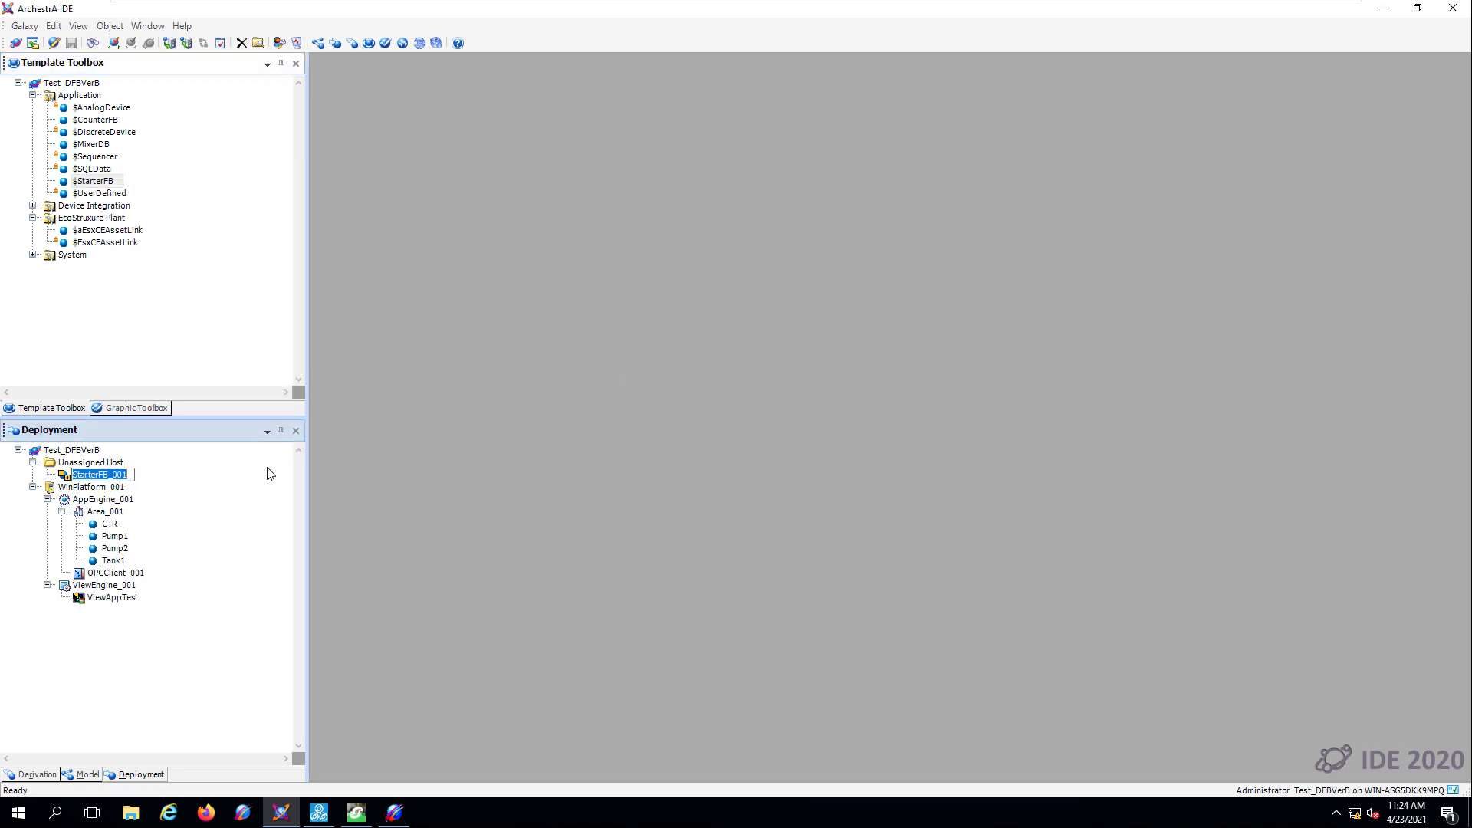
pyautogui.write('Tank2')
pyautogui.press('Return')
# - Generate a new AssetLink pattern in $aEsxCEAssetLink from the tag name Tank2 and open its rule
pyautogui.click(98, 232)
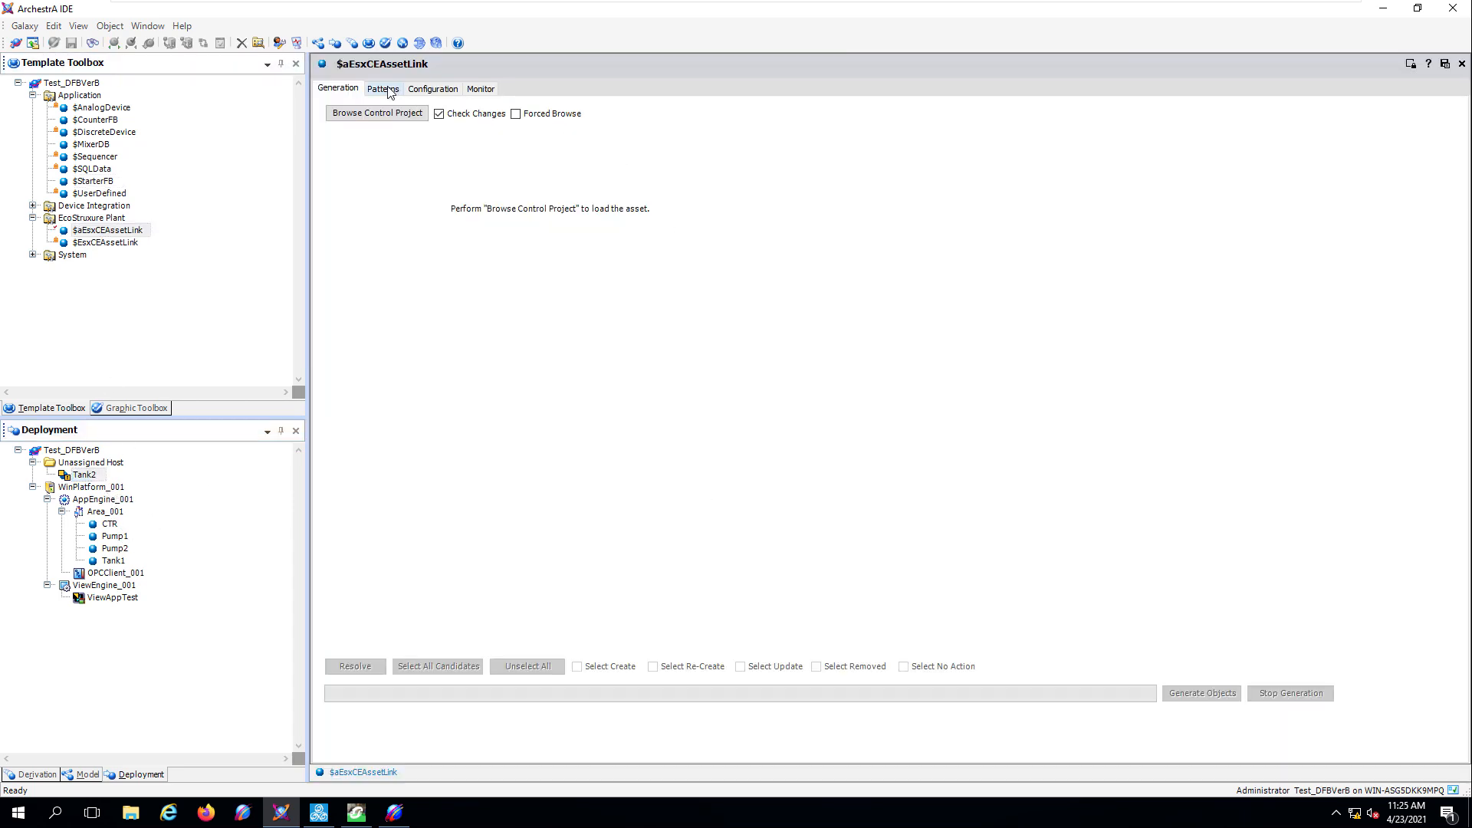
pyautogui.click(390, 90)
pyautogui.click(620, 113)
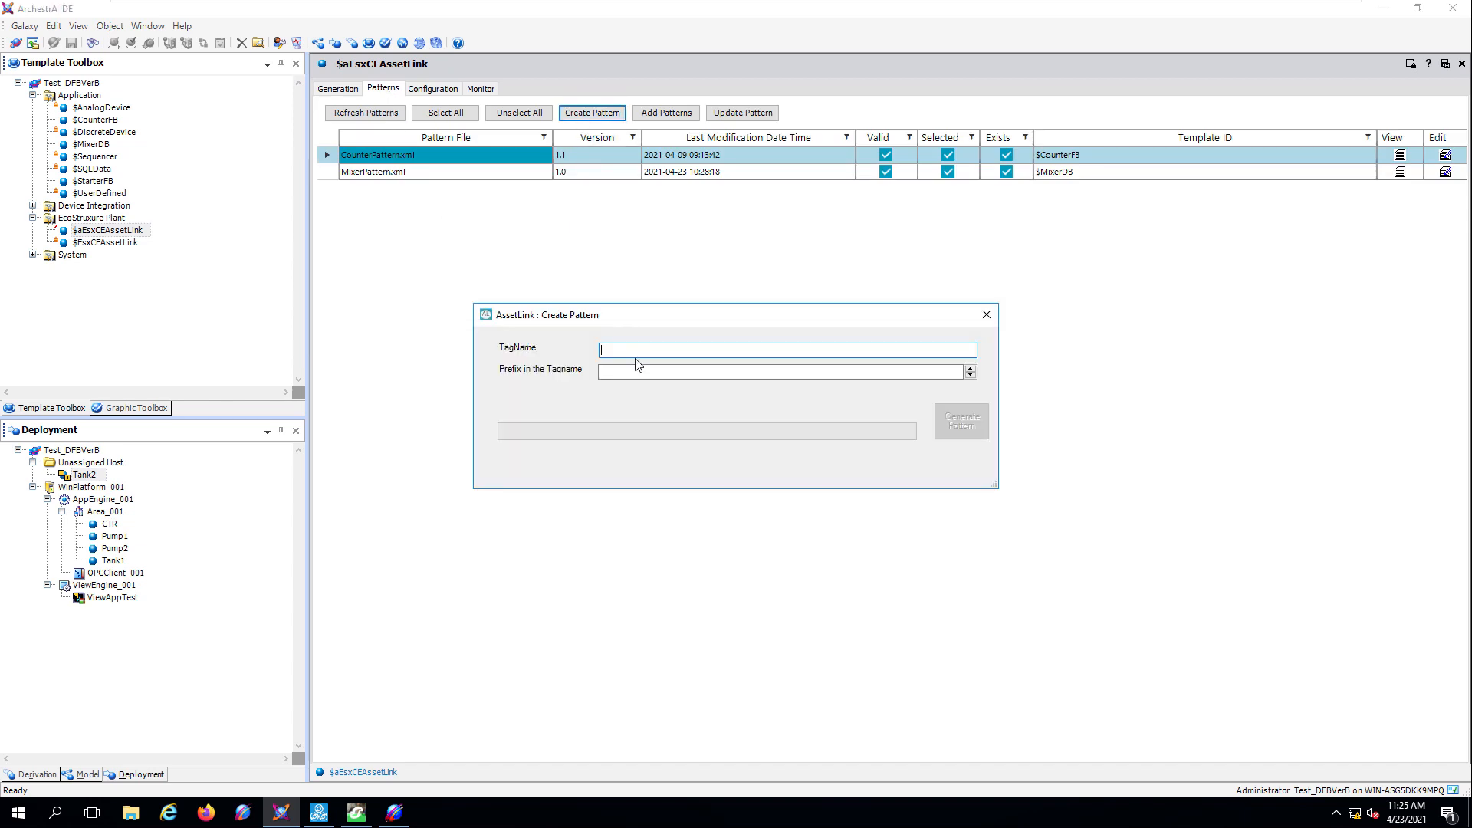
pyautogui.write('Tank2')
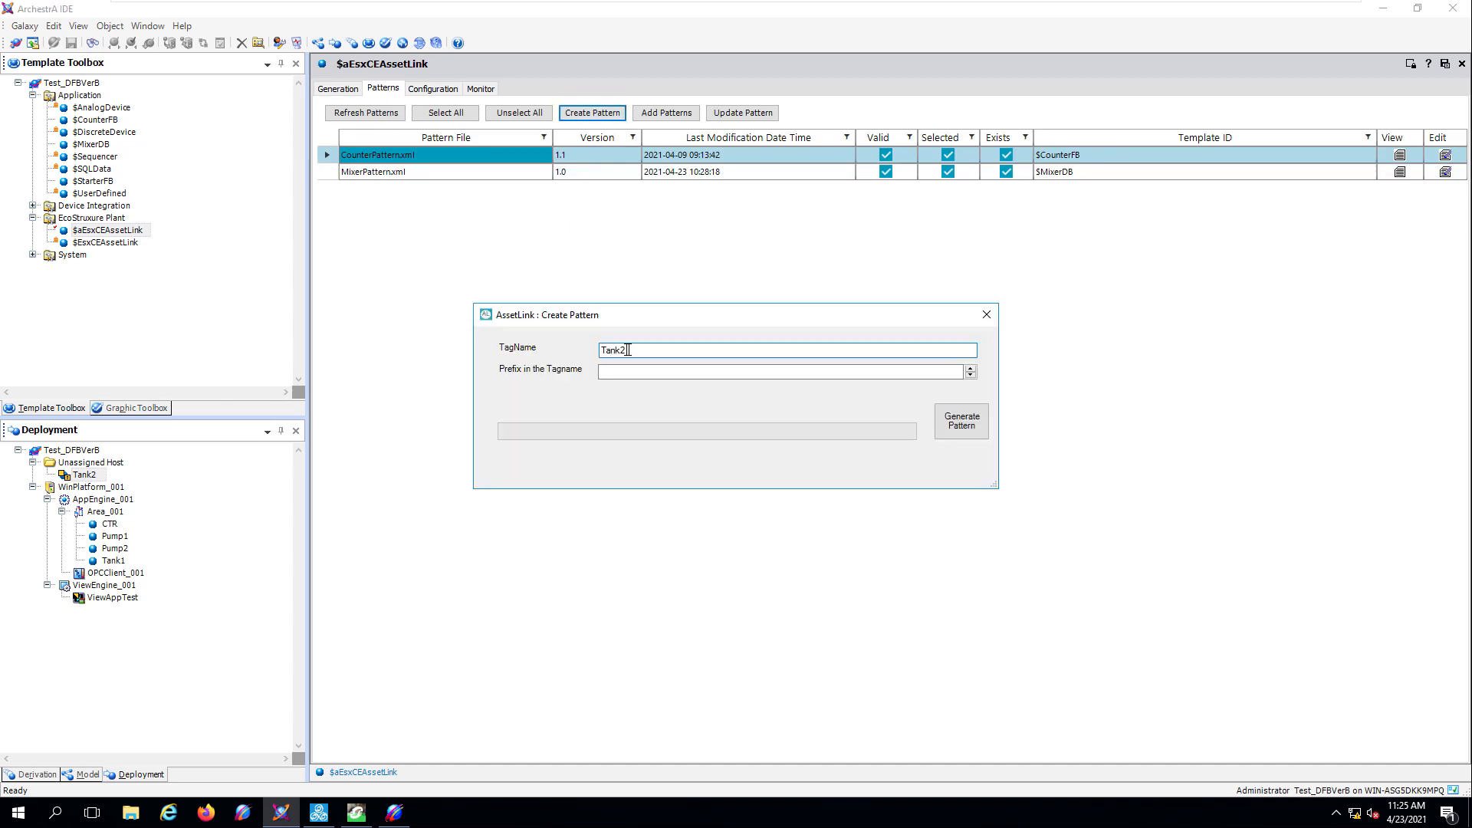
pyautogui.click(962, 421)
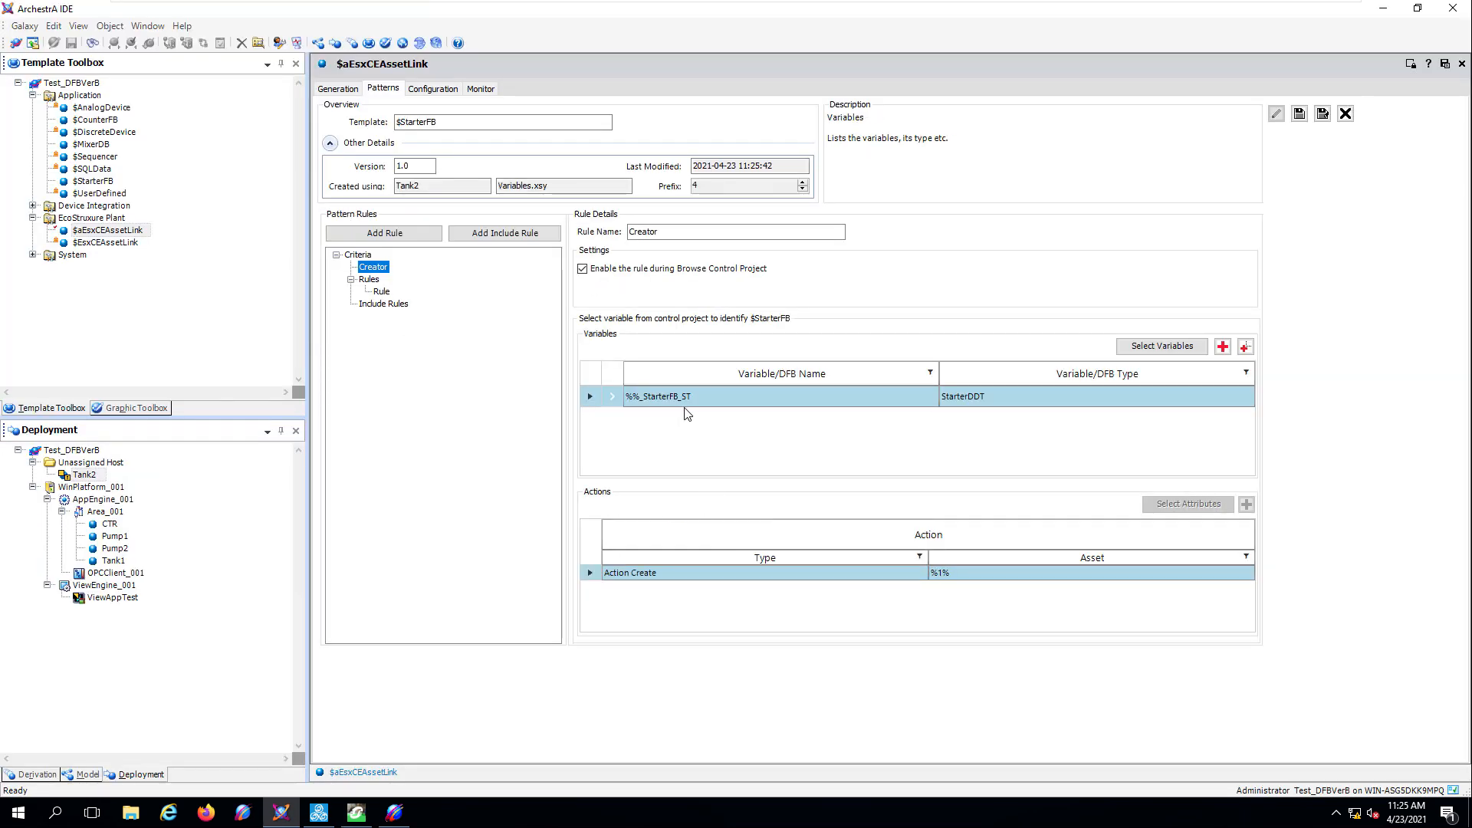
pyautogui.click(381, 292)
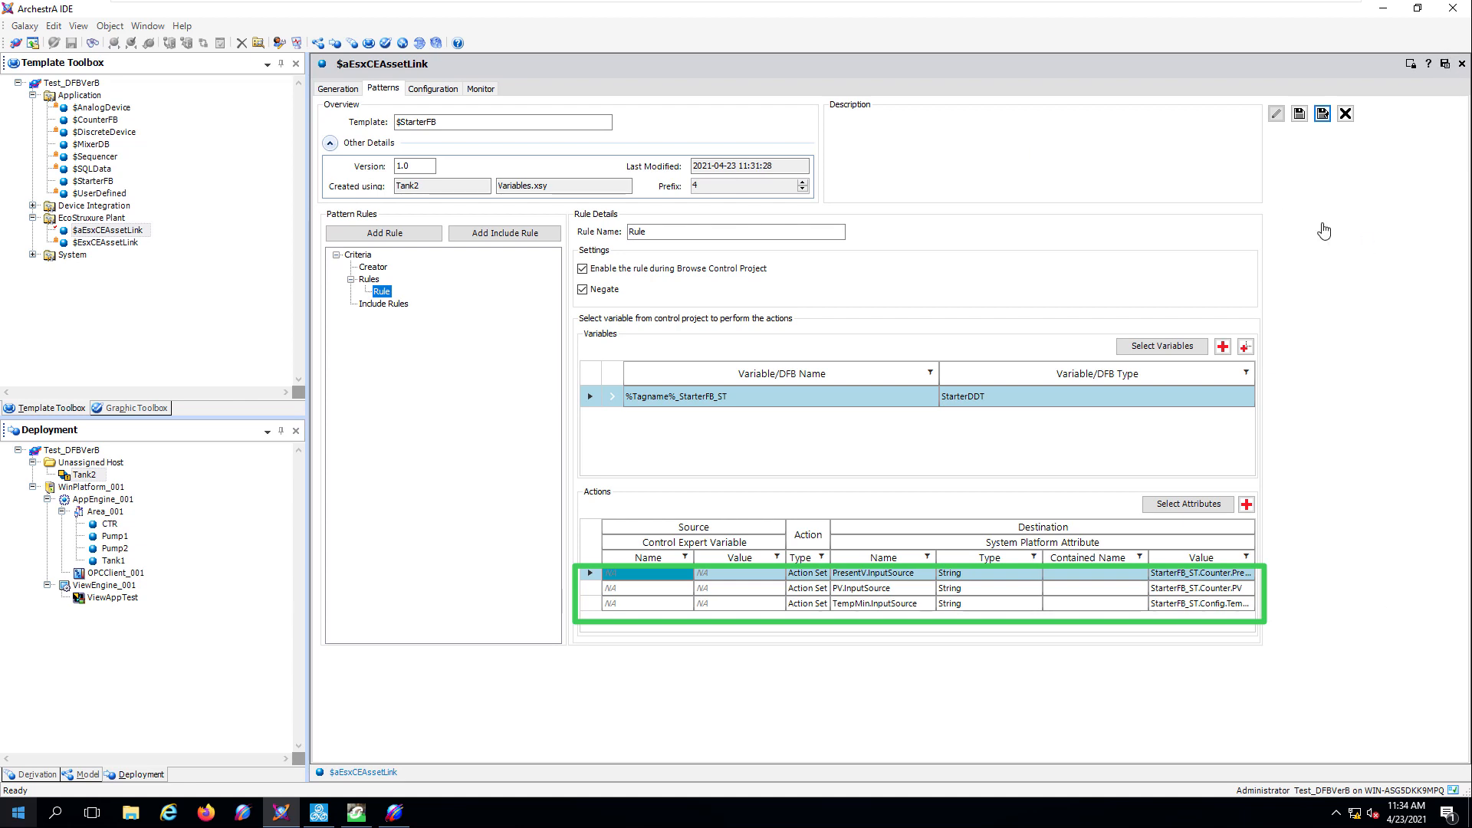
# - Save the pattern as StarterPattern in patterntestfolder and close the pattern editor without saving again
pyautogui.click(1322, 115)
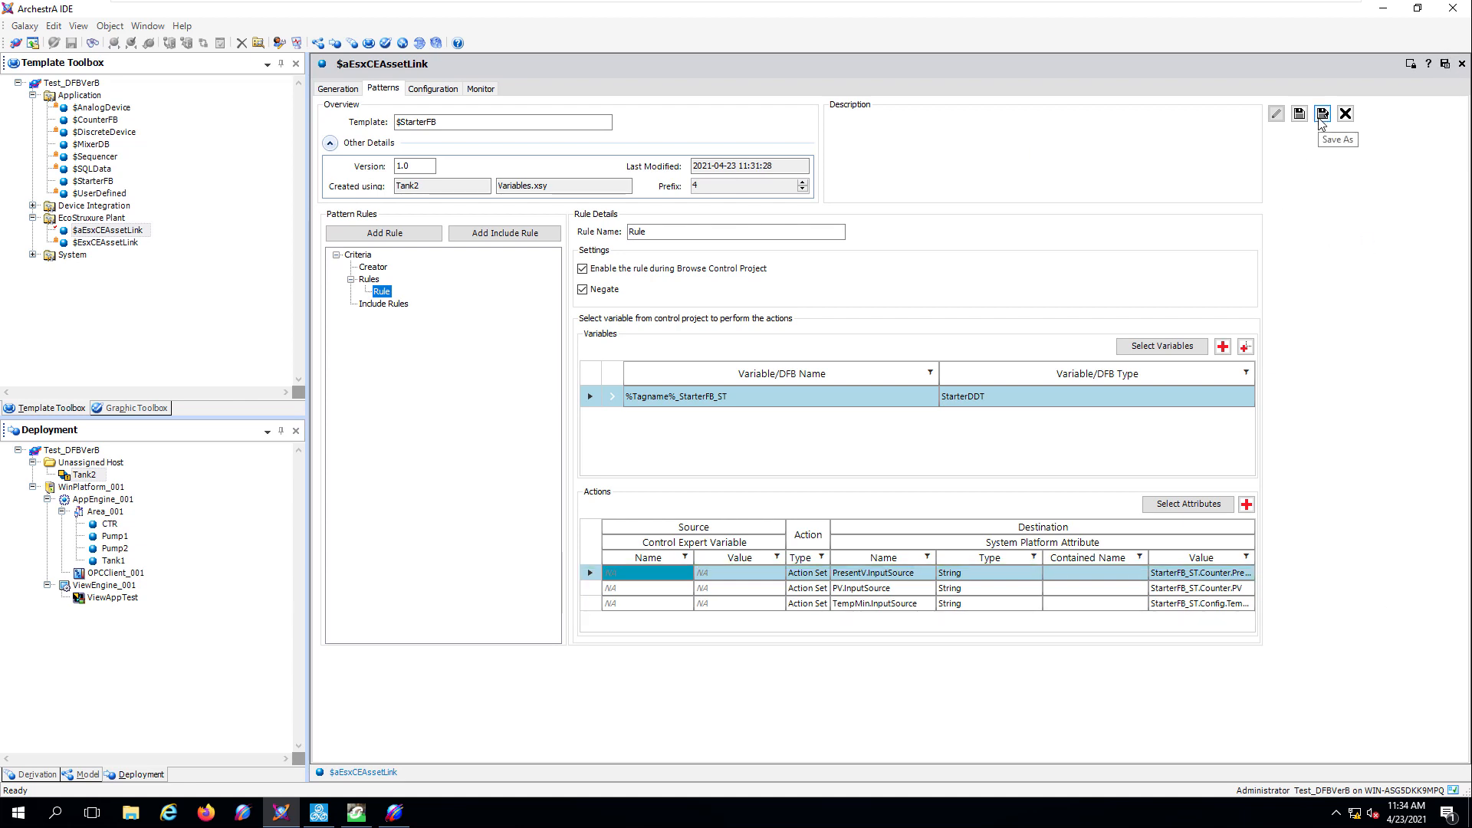
pyautogui.write('StarterPattern')
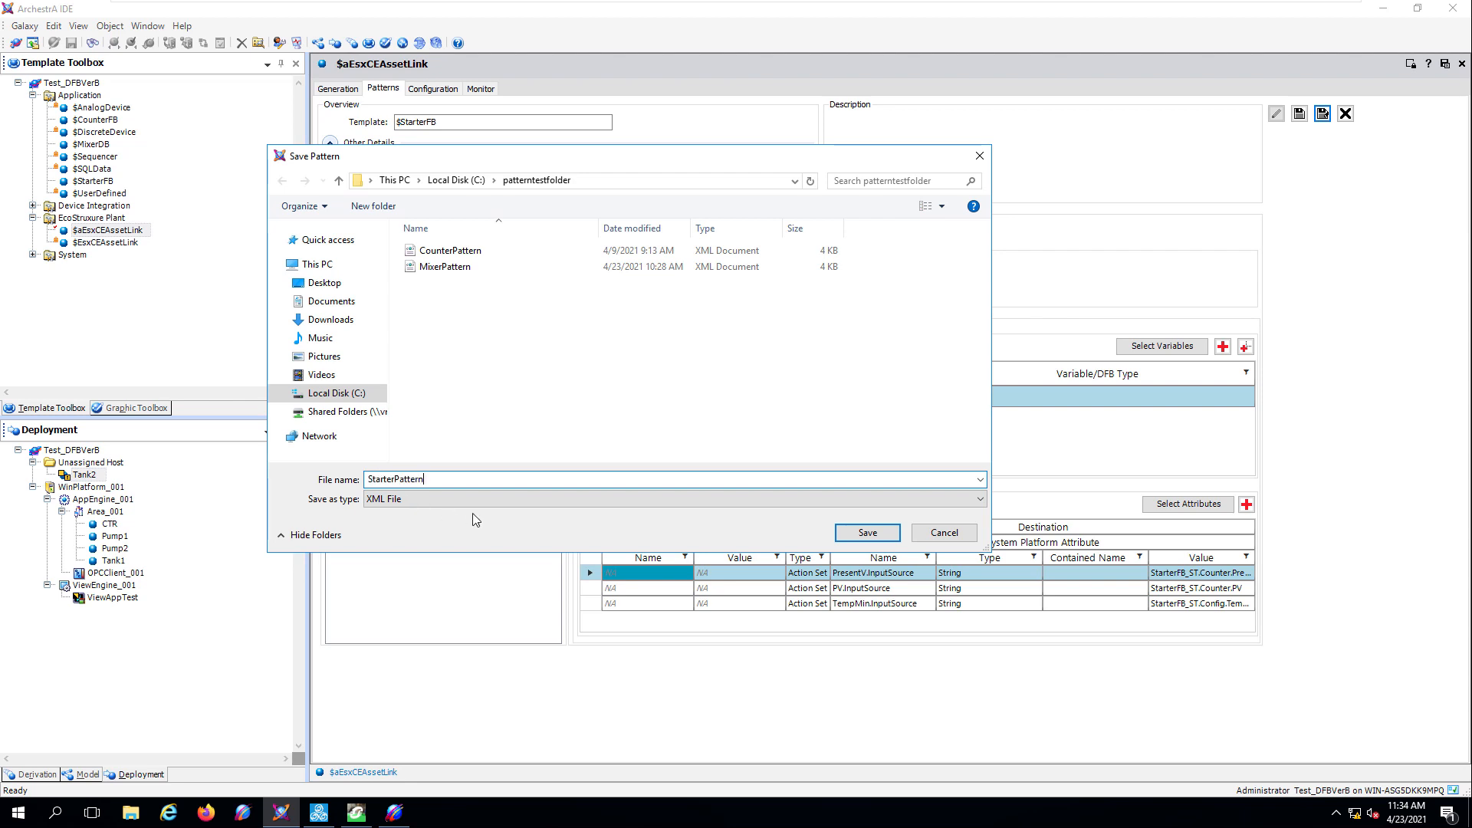
pyautogui.click(857, 539)
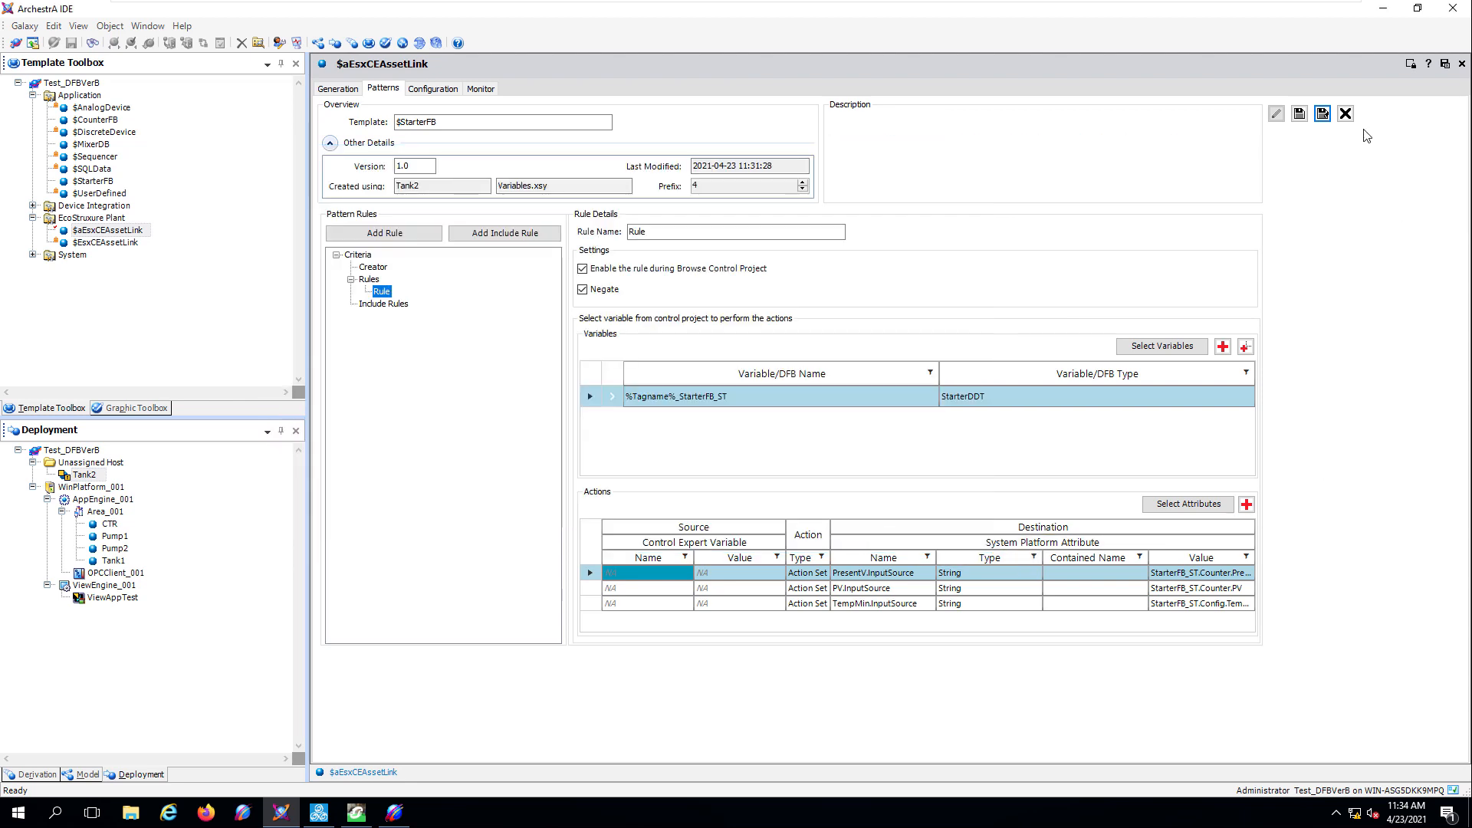
pyautogui.click(1345, 114)
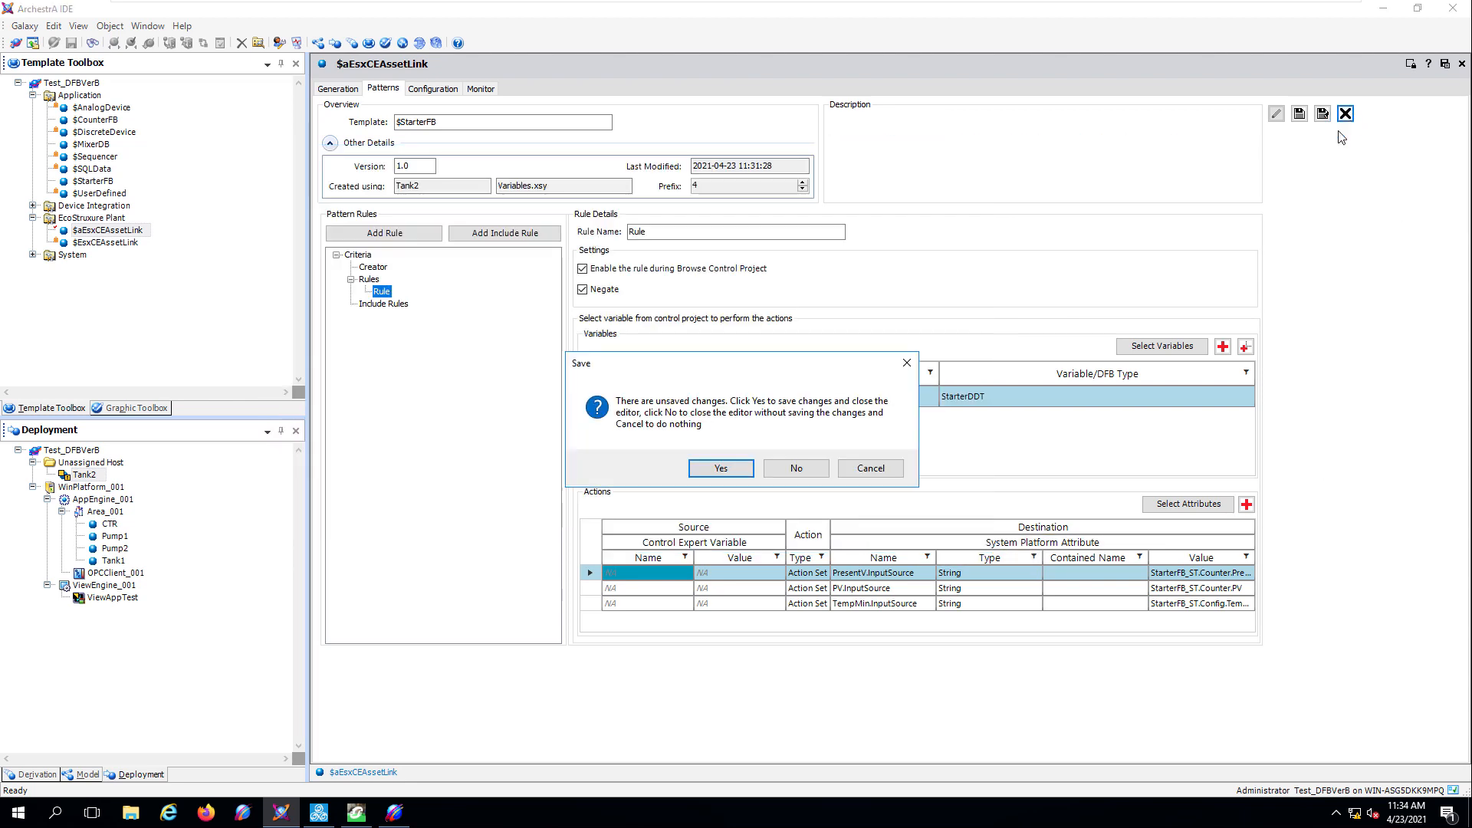
pyautogui.click(779, 470)
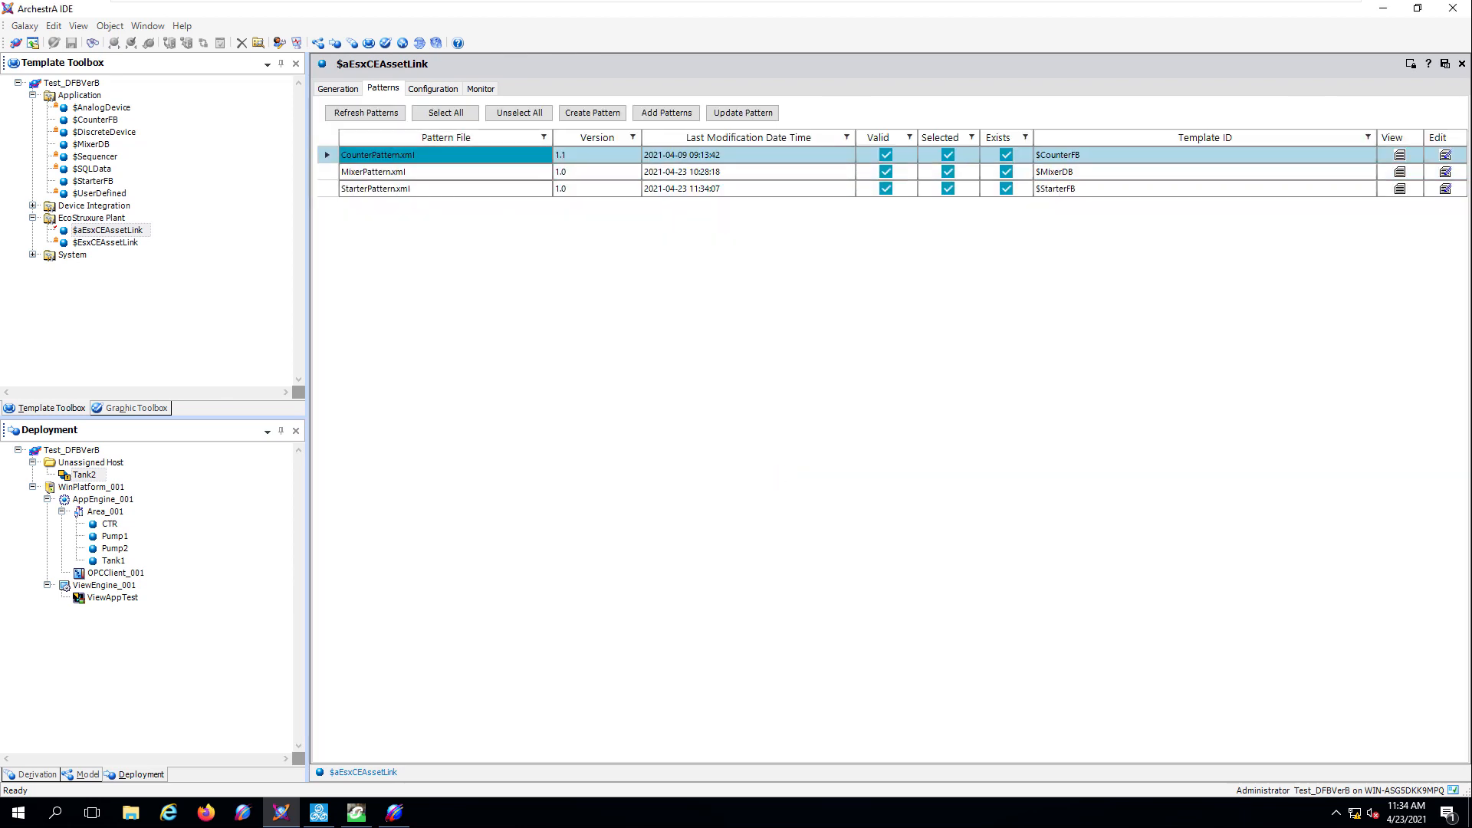
# - Browse the control project for AssetLink object generation with Forced Browse enabled
pyautogui.click(338, 89)
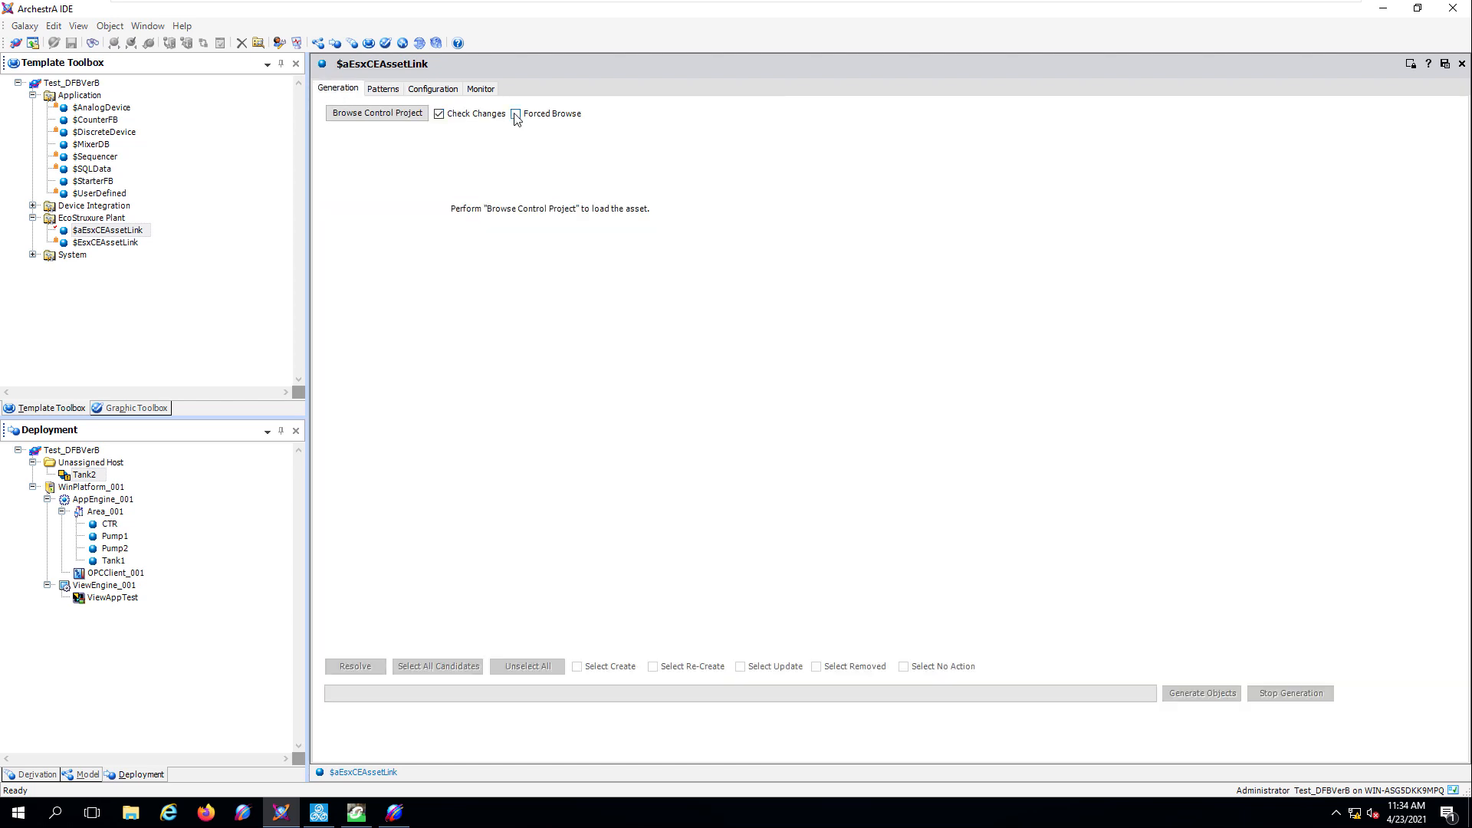
pyautogui.click(516, 113)
pyautogui.click(859, 475)
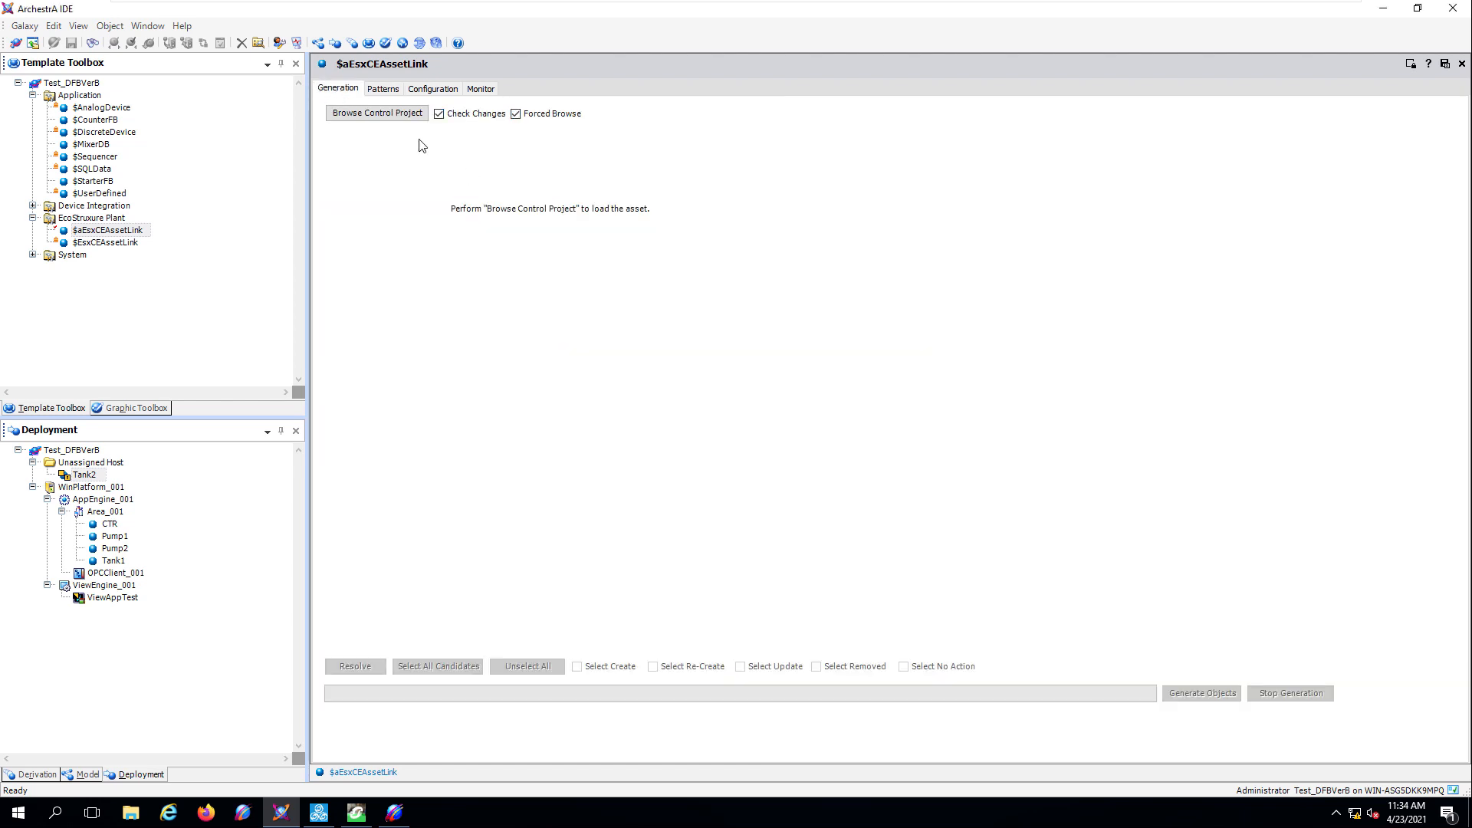
pyautogui.click(365, 114)
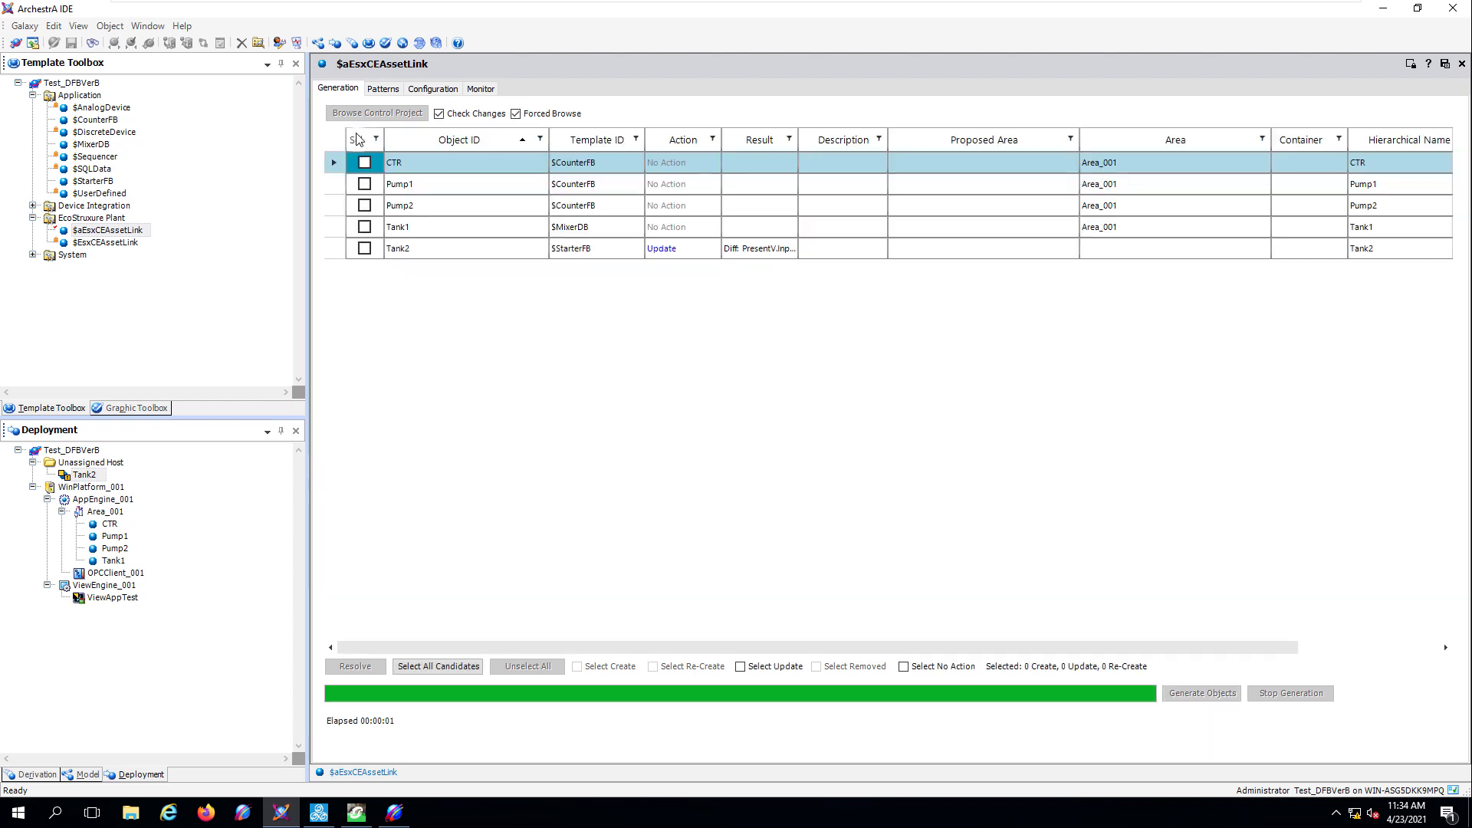
# - Select only Tank2 for update, generate the object, and close the $aEsxCEAssetLink editor
pyautogui.click(364, 249)
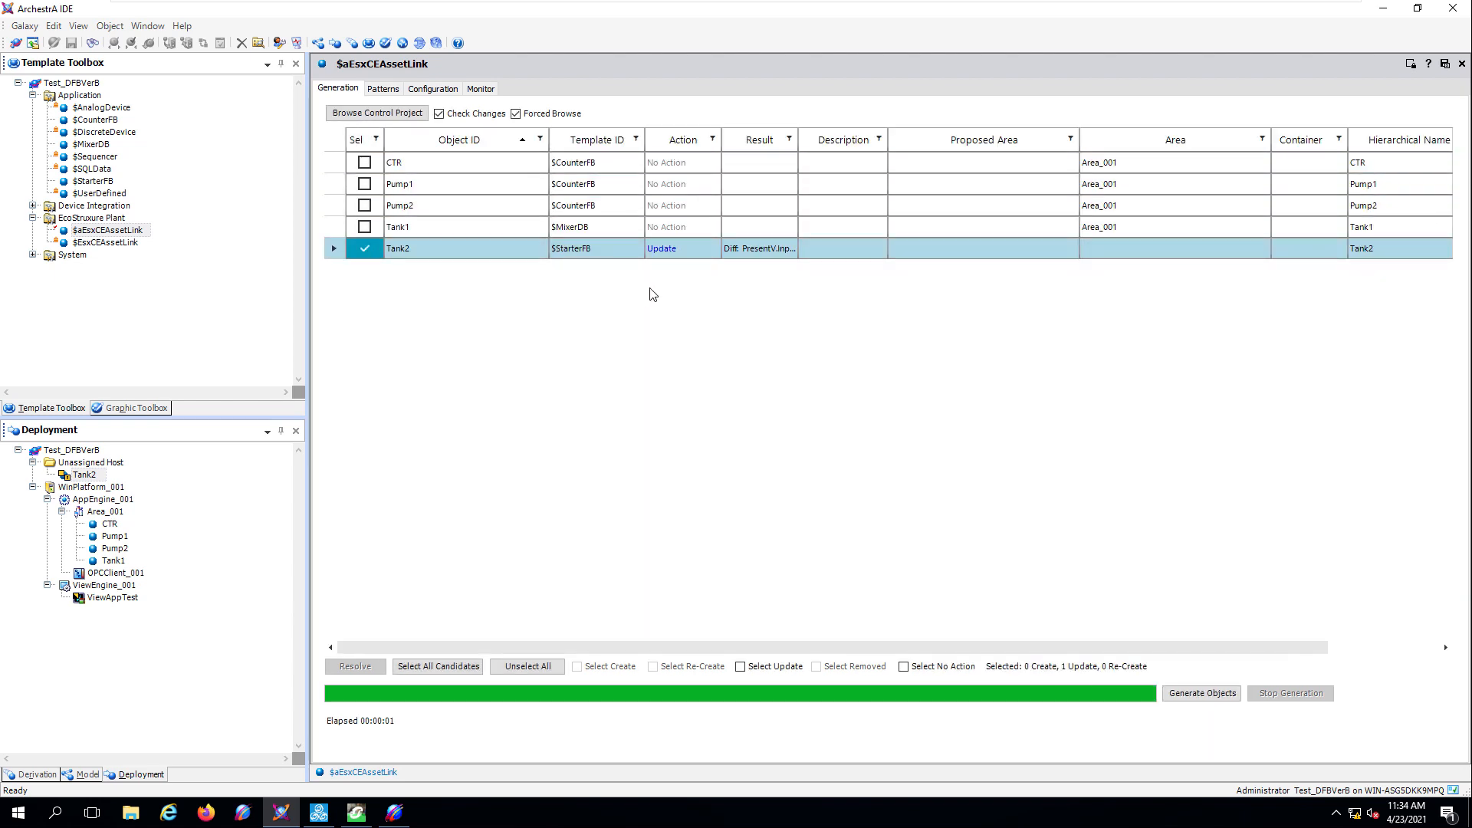
pyautogui.click(1203, 694)
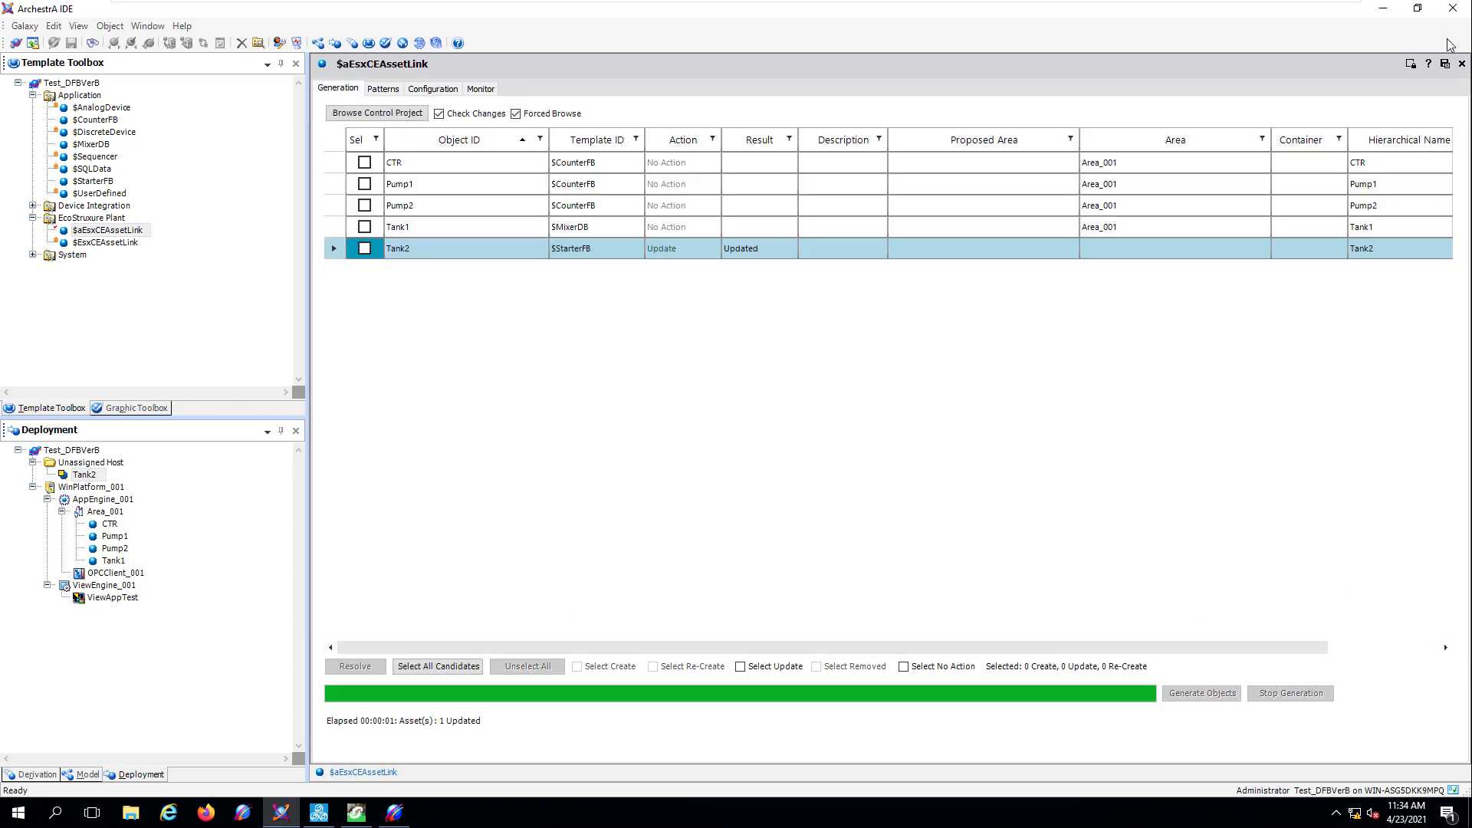
pyautogui.click(1444, 64)
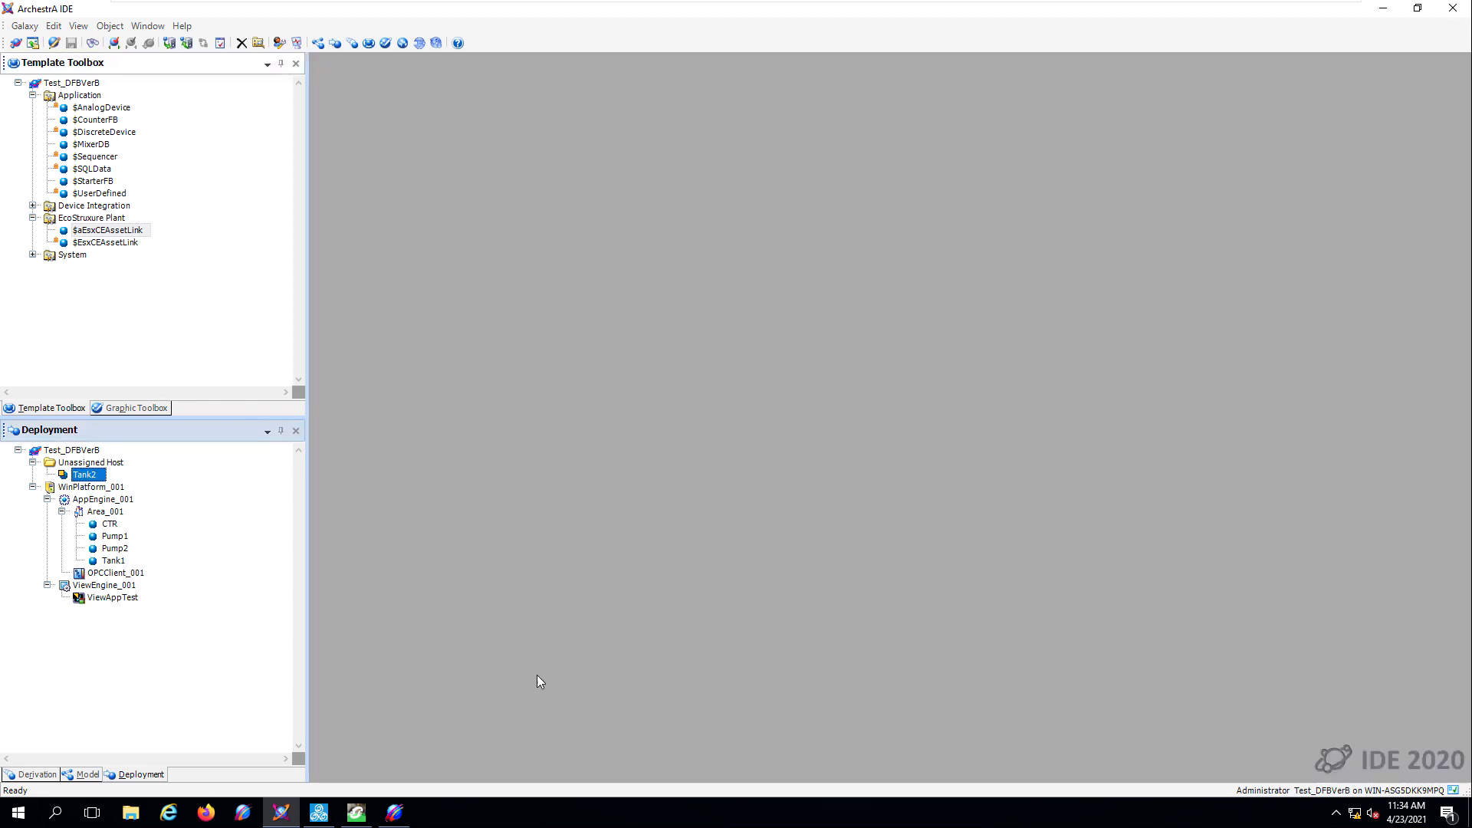
# - Assign the unassigned Tank2 object to Area_001 and deploy it with the initial scan state On Scan
pyautogui.moveTo(92, 477); pyautogui.dragTo(121, 517)
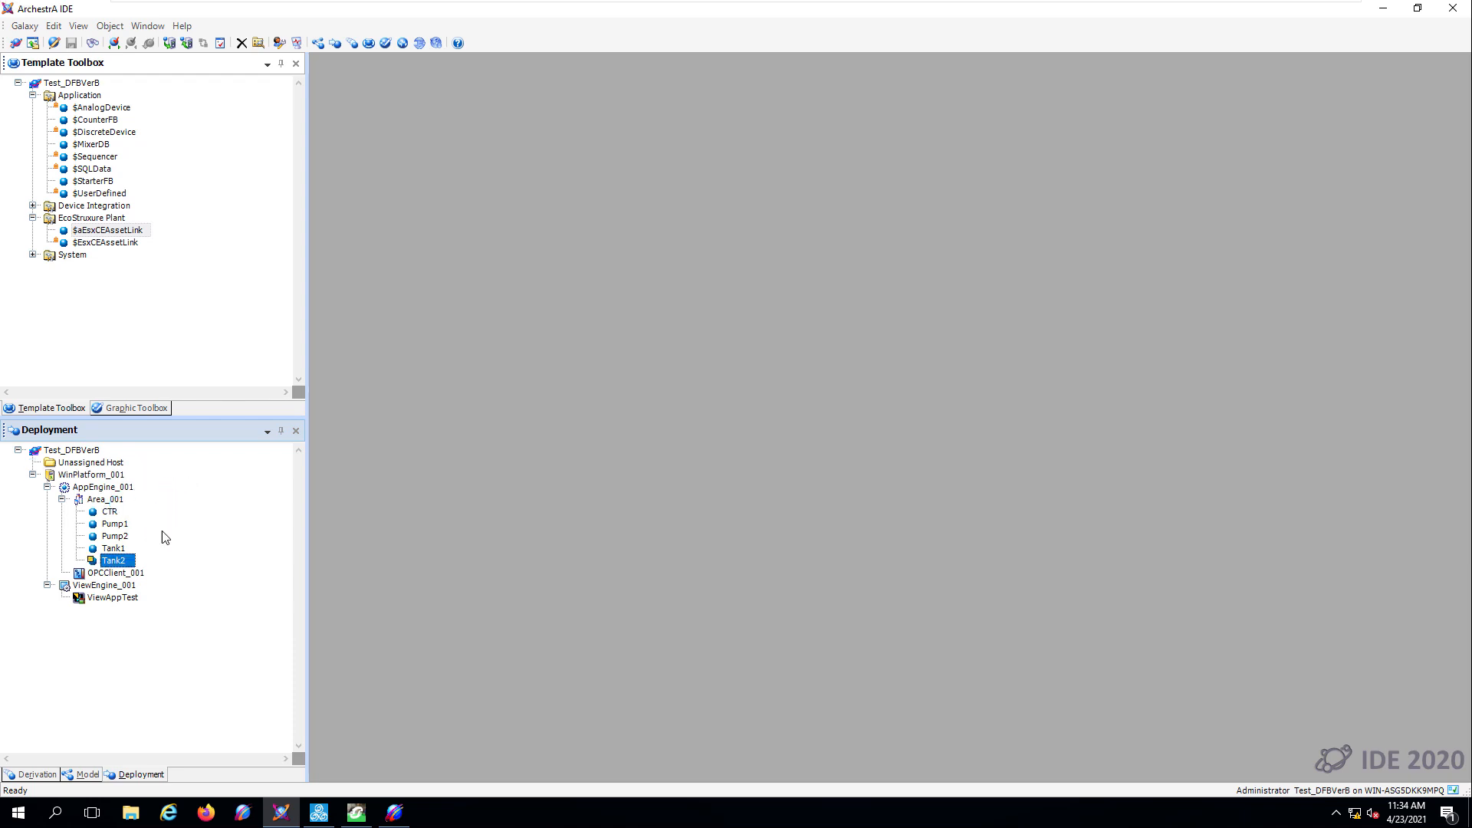
pyautogui.rightClick(125, 563)
pyautogui.click(175, 605)
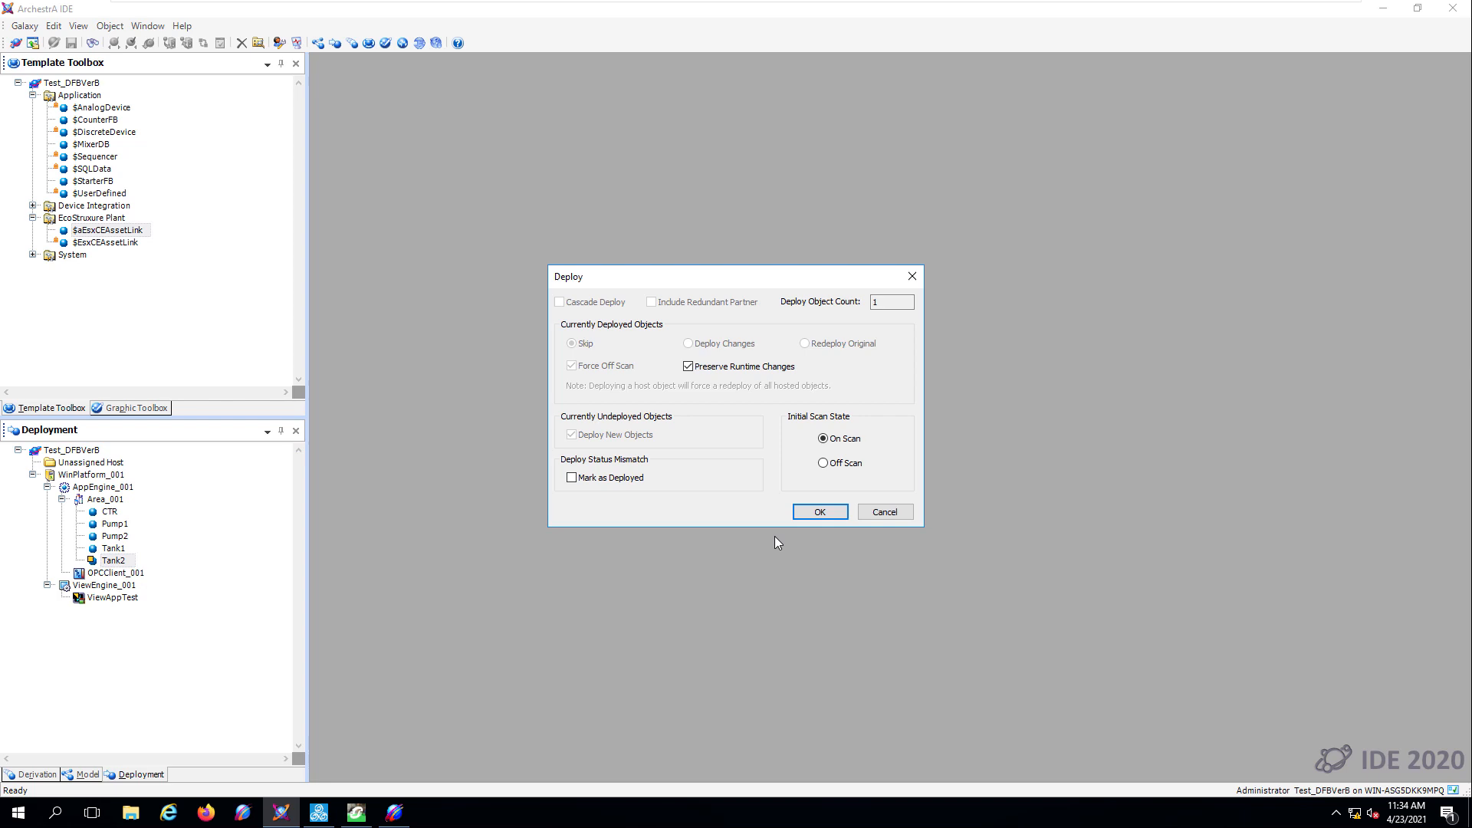
pyautogui.click(819, 512)
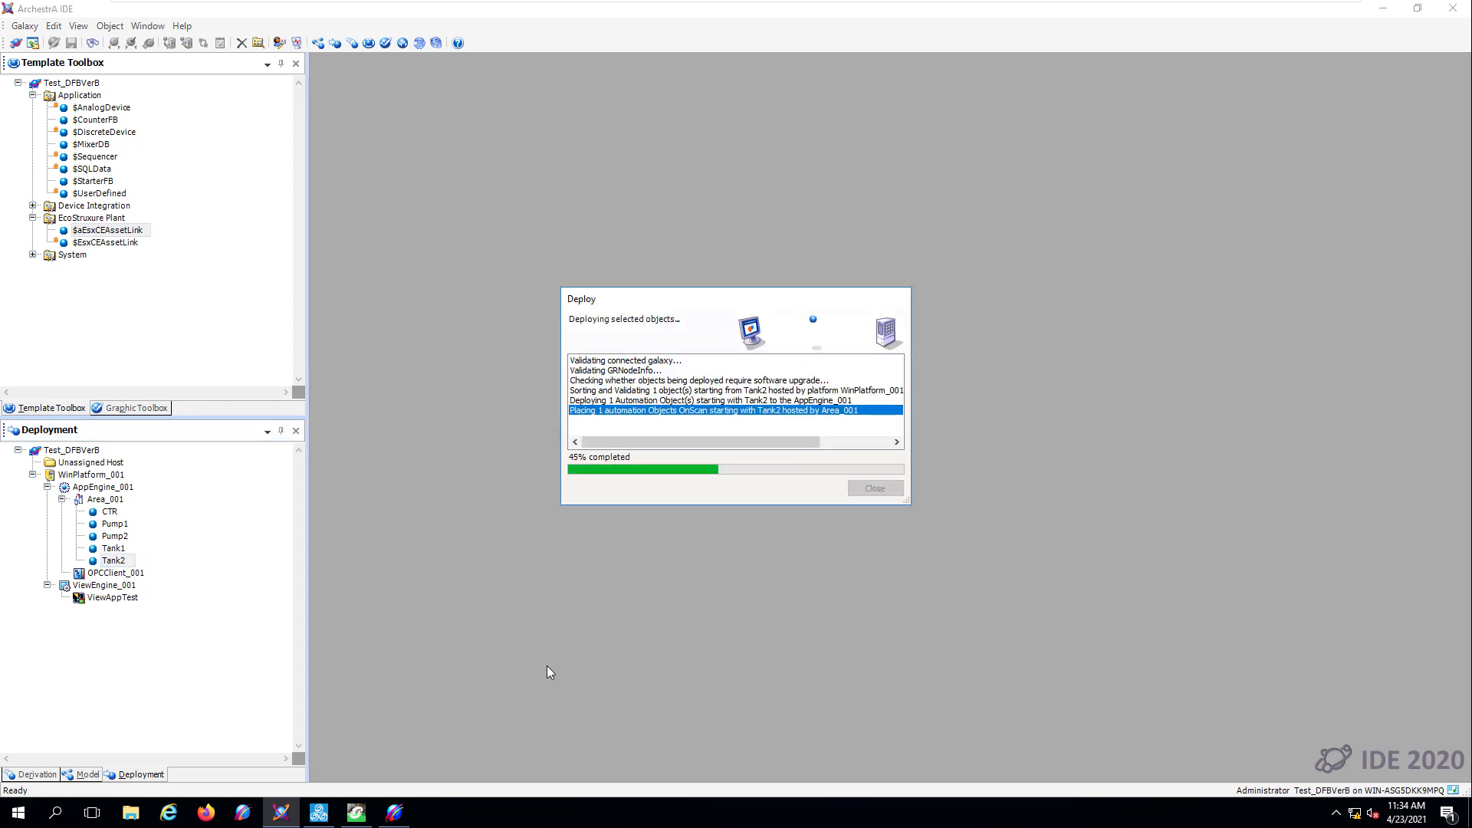
pyautogui.click(870, 489)
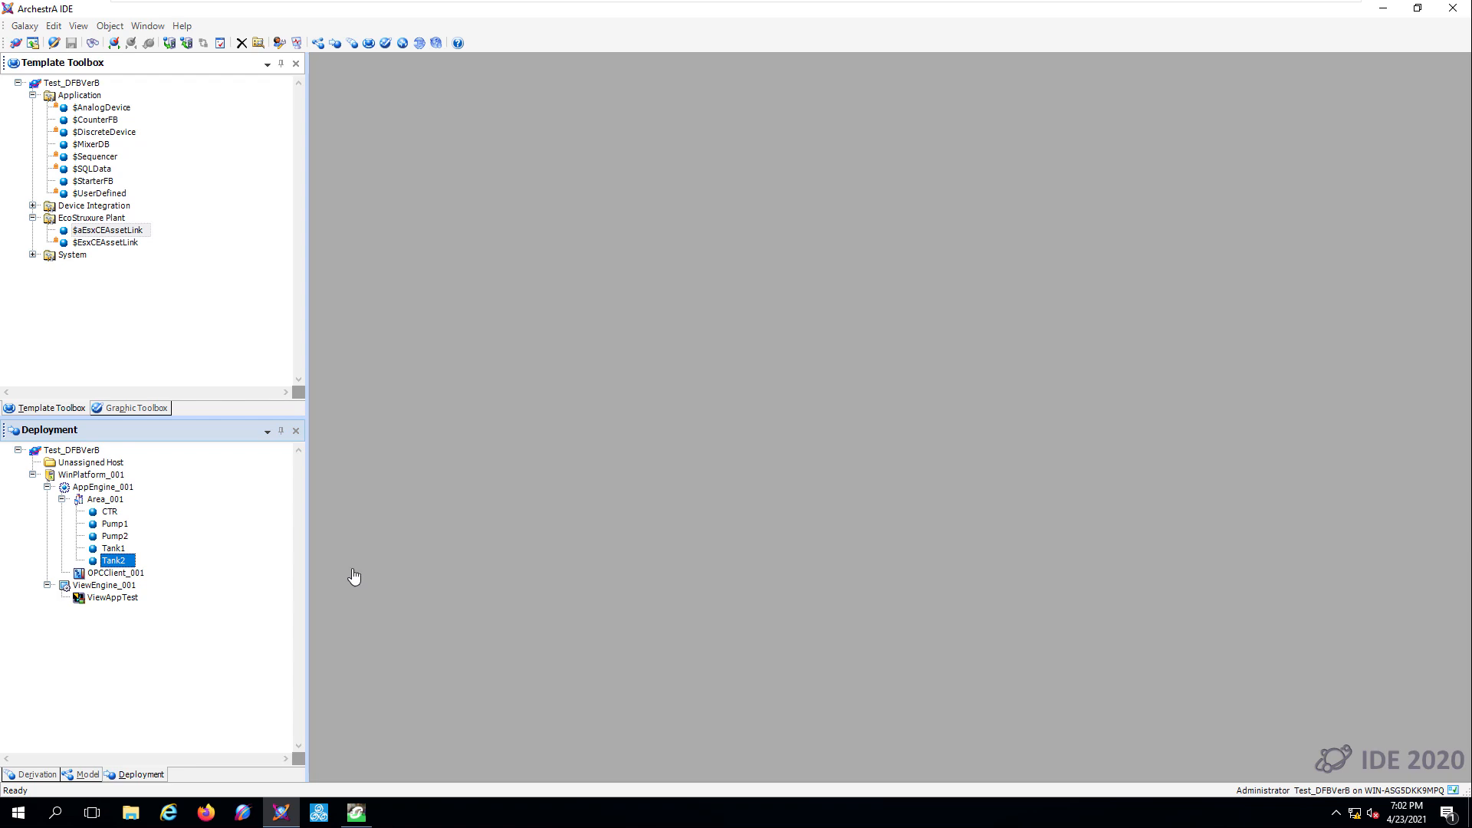
# - View Tank2 in Object Viewer and add its PresetV, PV and TempMin attributes to the watch list
pyautogui.rightClick(132, 564)
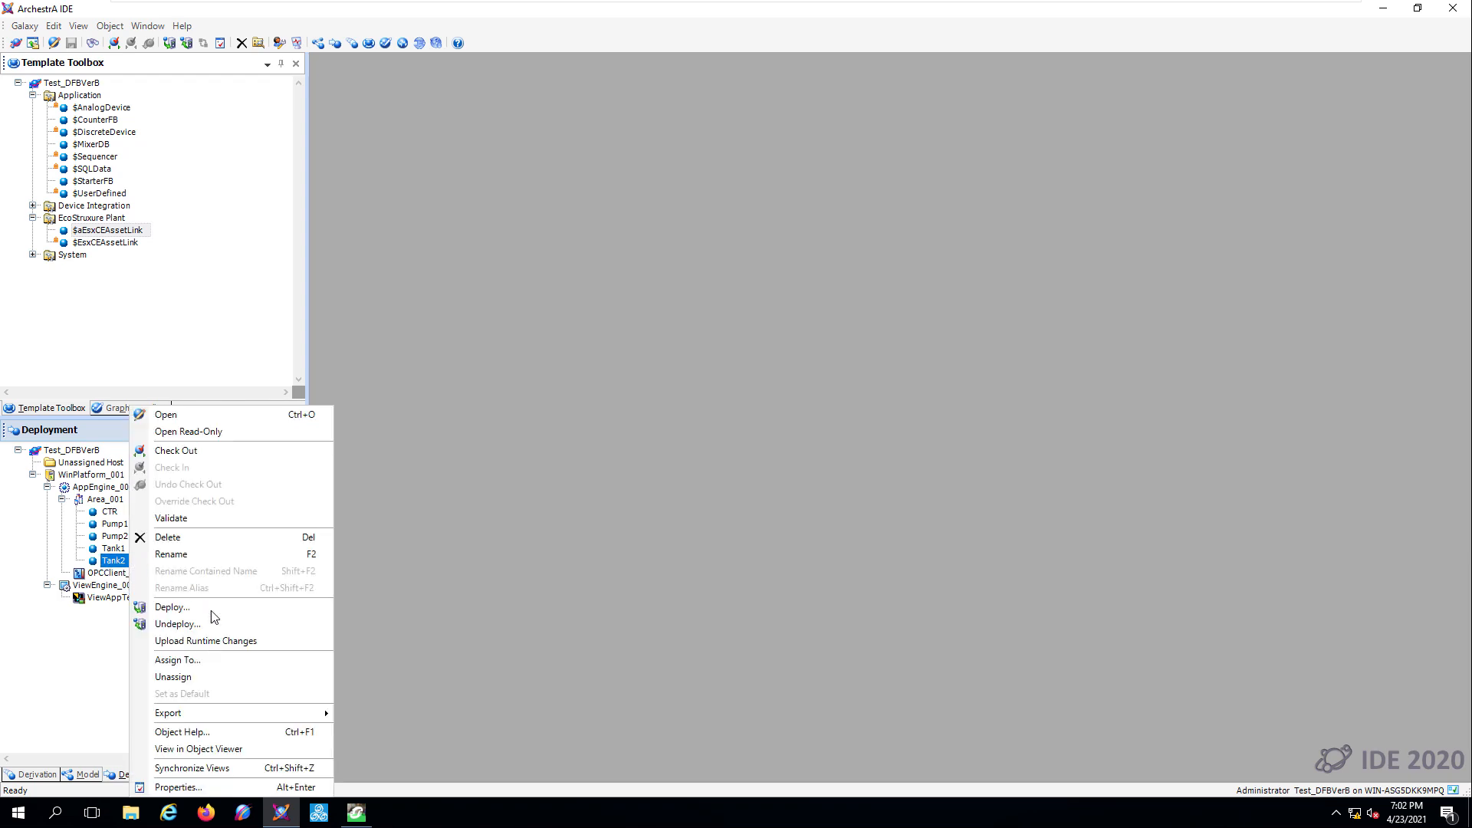
pyautogui.click(245, 744)
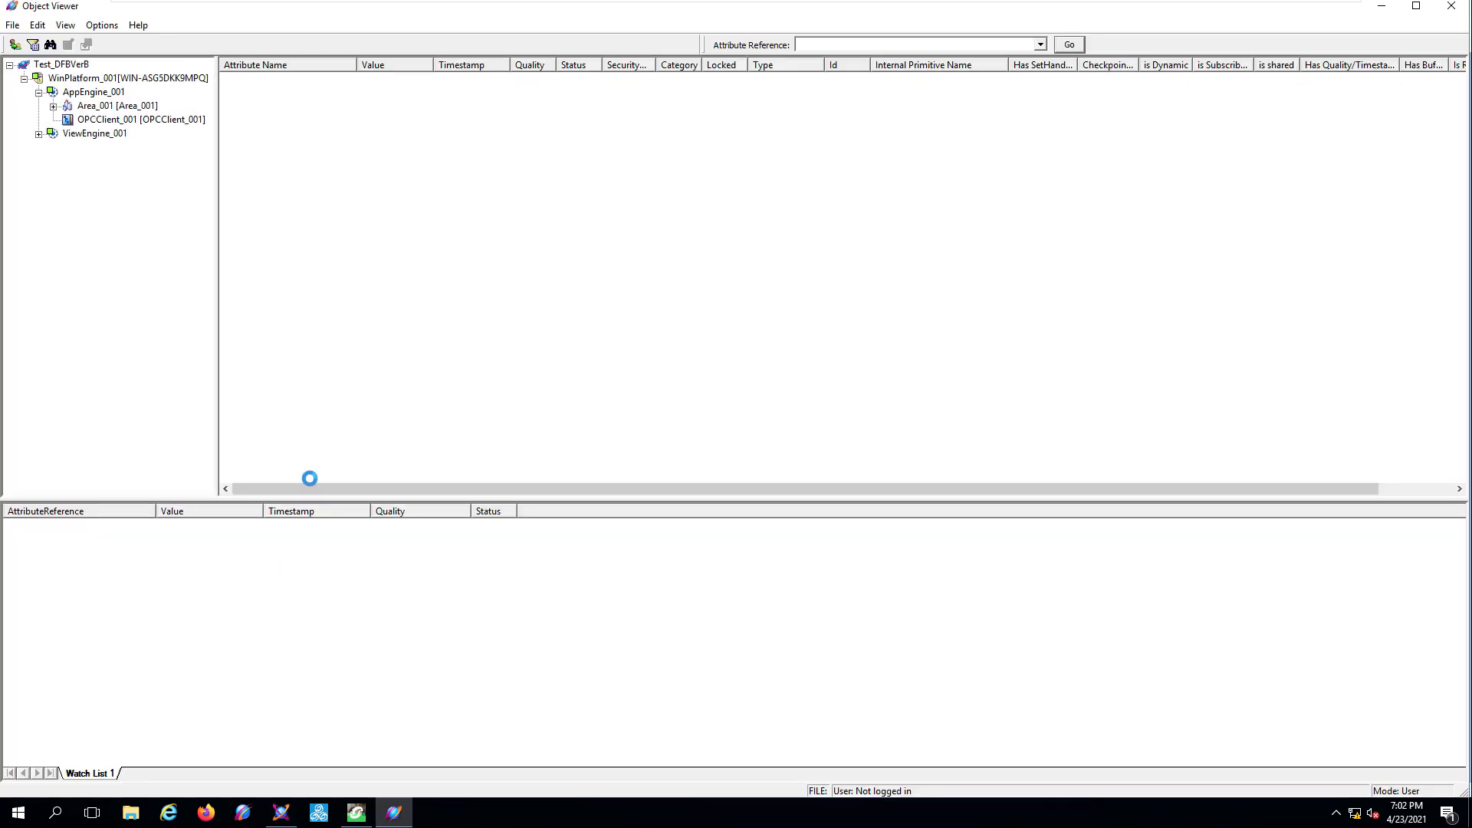
pyautogui.click(268, 378)
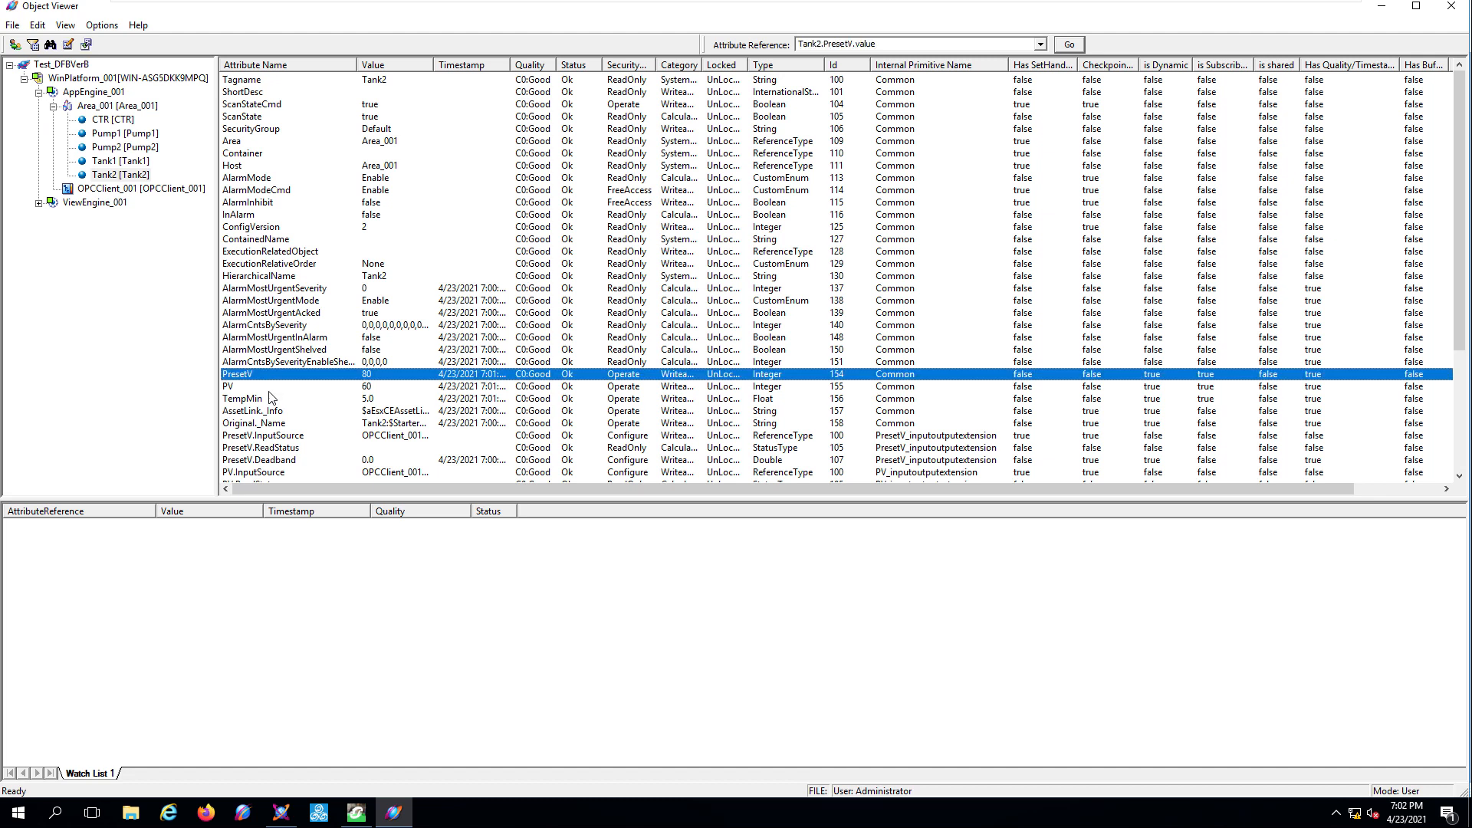
pyautogui.keyDown('shift'); pyautogui.click(273, 399); pyautogui.keyUp('shift')
pyautogui.rightClick(279, 383)
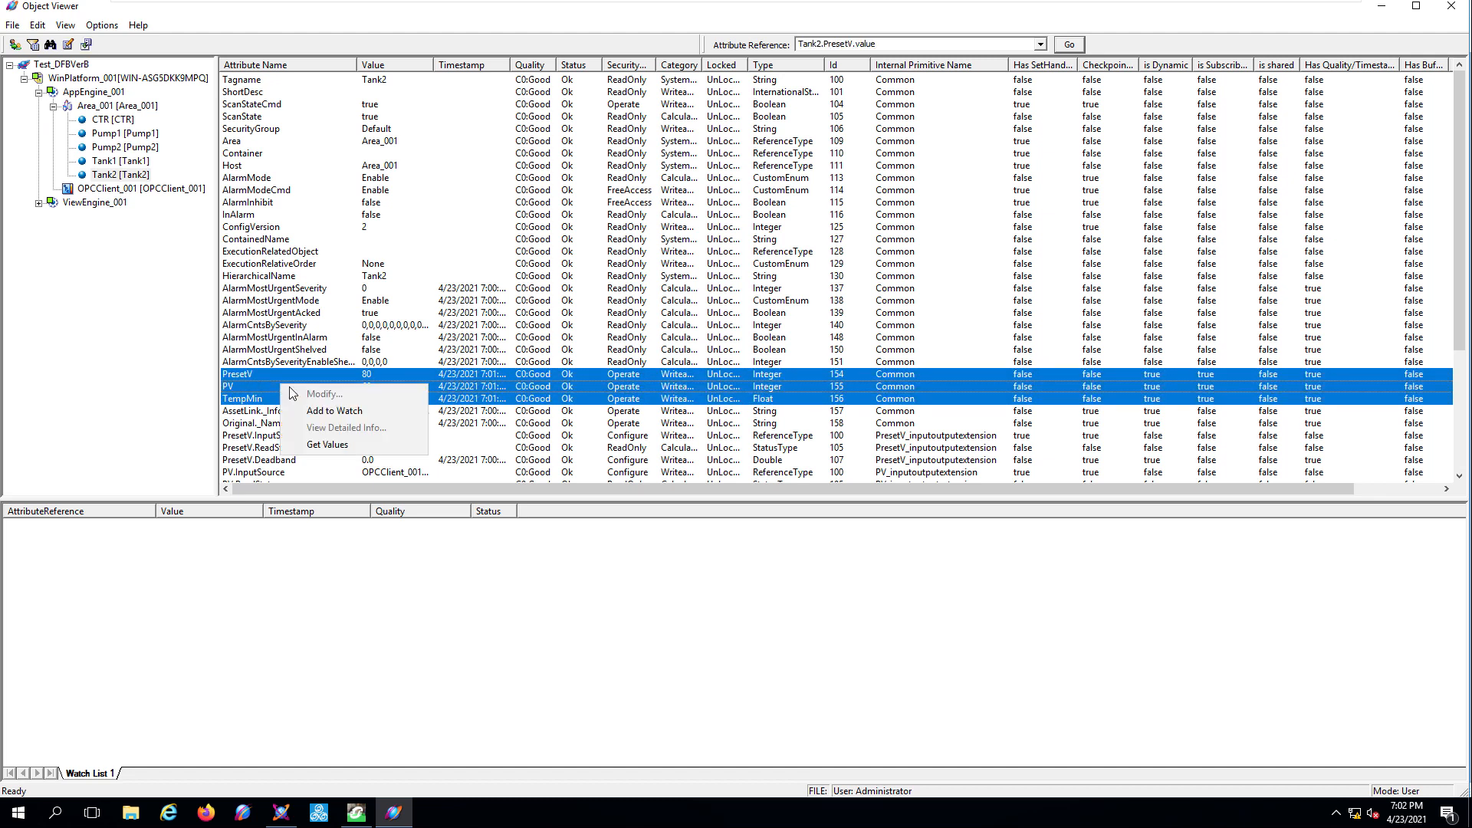
pyautogui.click(375, 411)
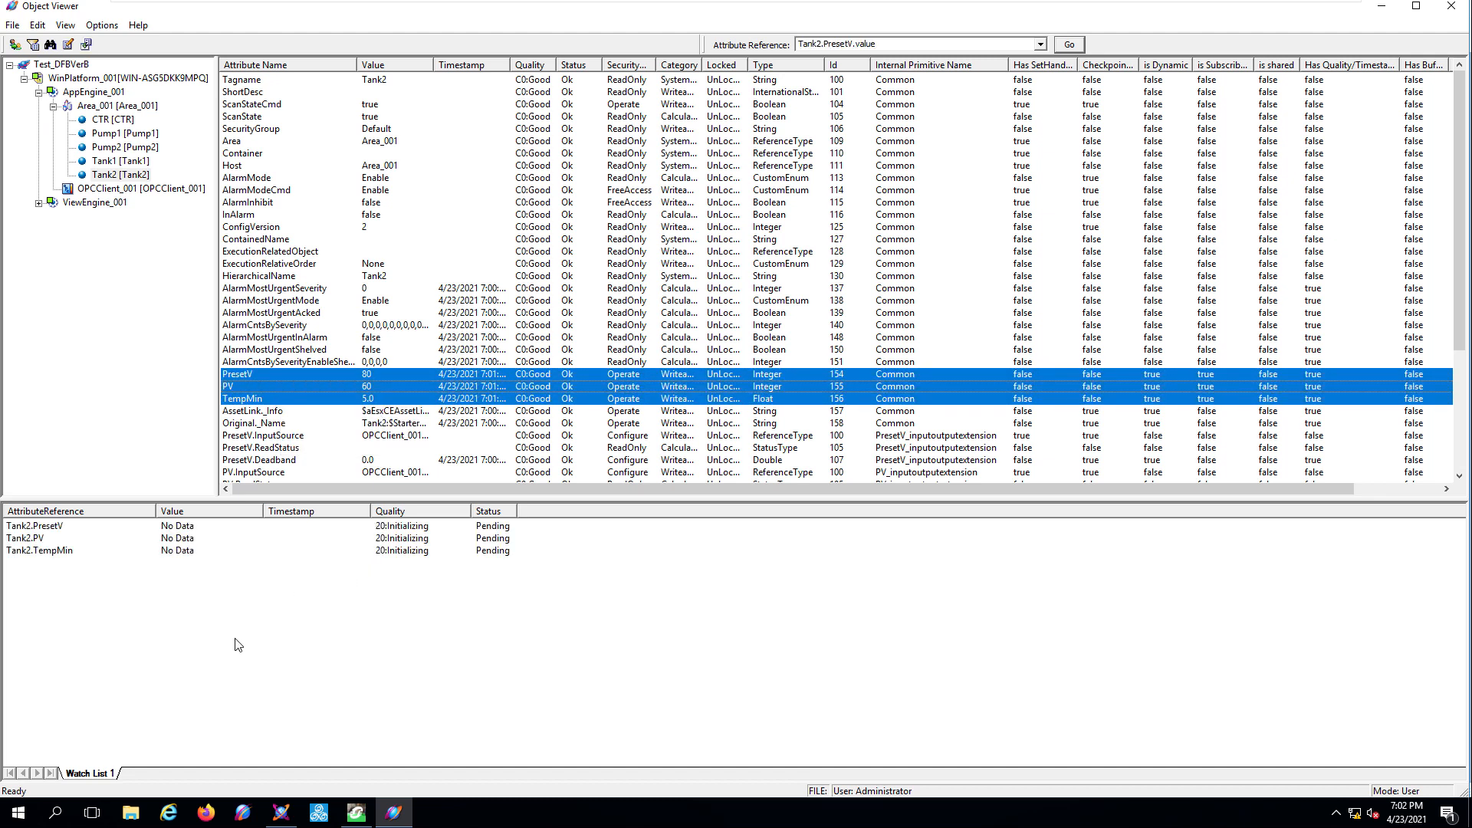